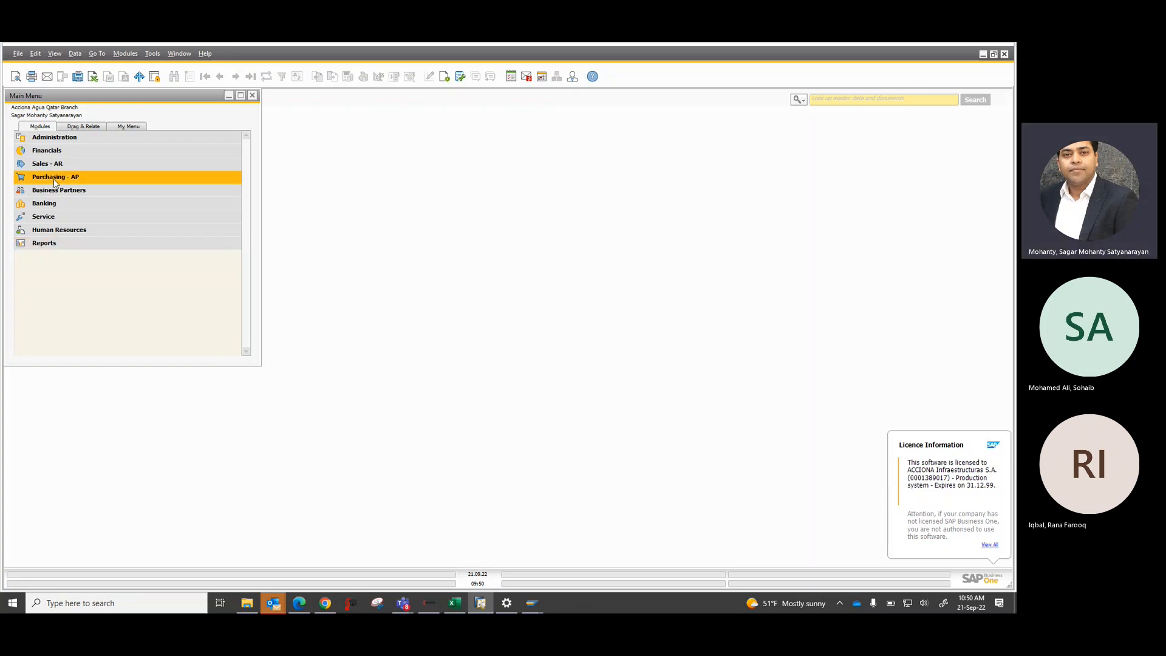
- Open the Choose Company window under Administration, look through the company databases on the current server, and close it unchanged
left_click(54, 141)
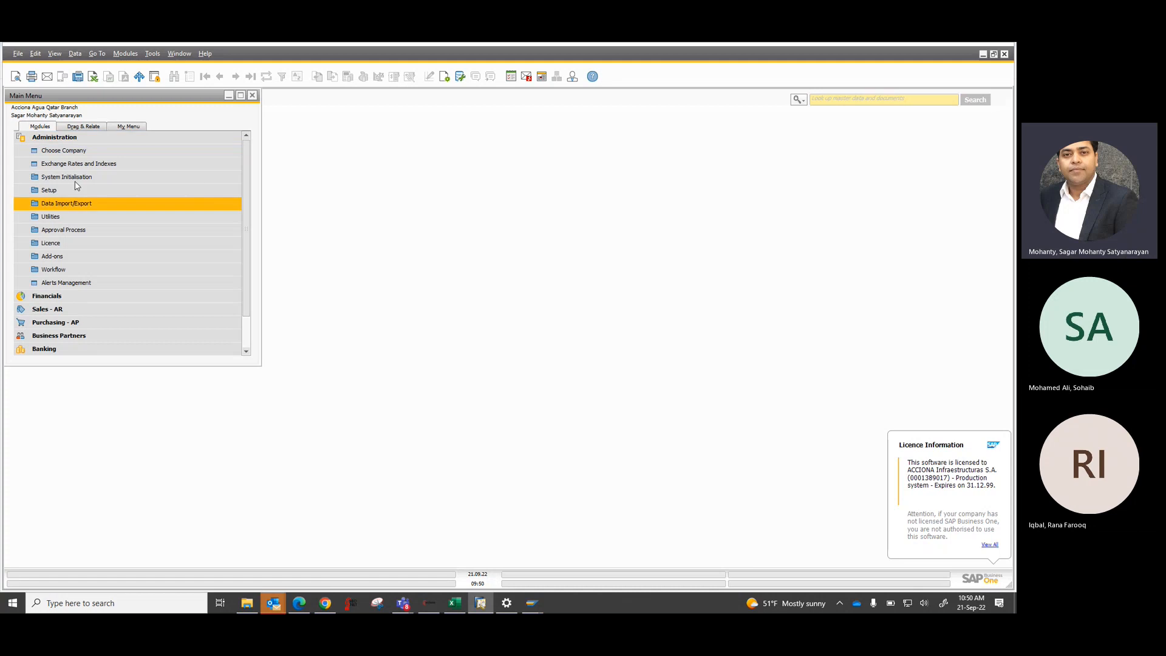
left_click(59, 153)
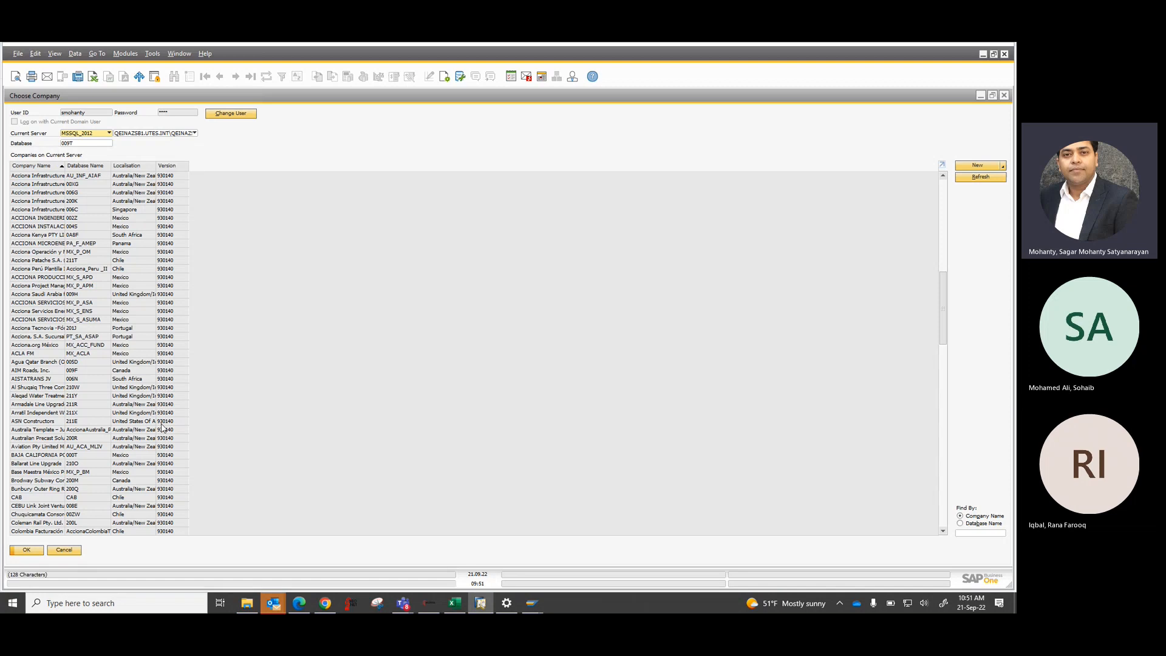
scroll(146, 378, "down", 2)
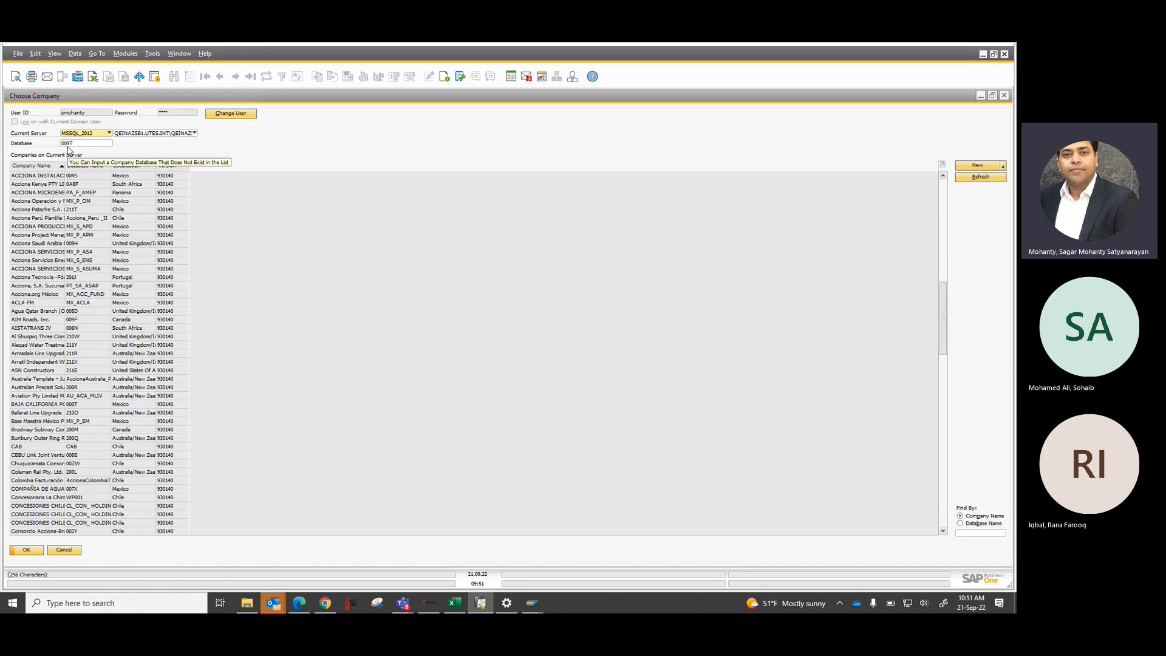
left_click(60, 550)
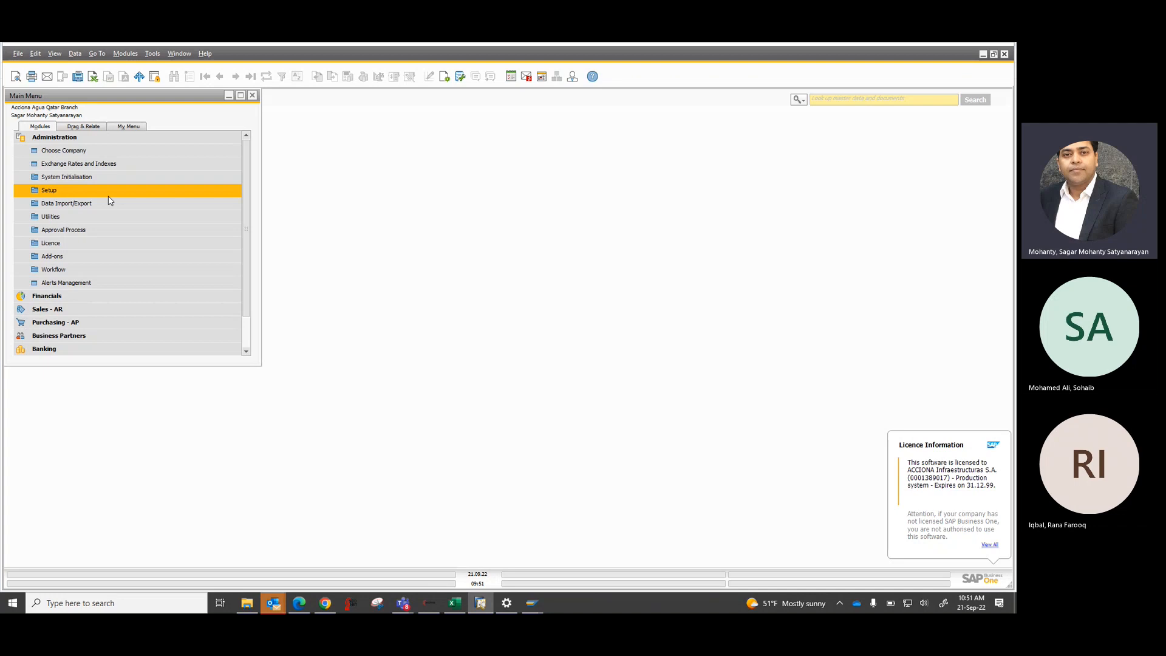
- Open the Exchange Rates and Indexes table to review the September 2022 rates, then close and reopen it
left_click(50, 153)
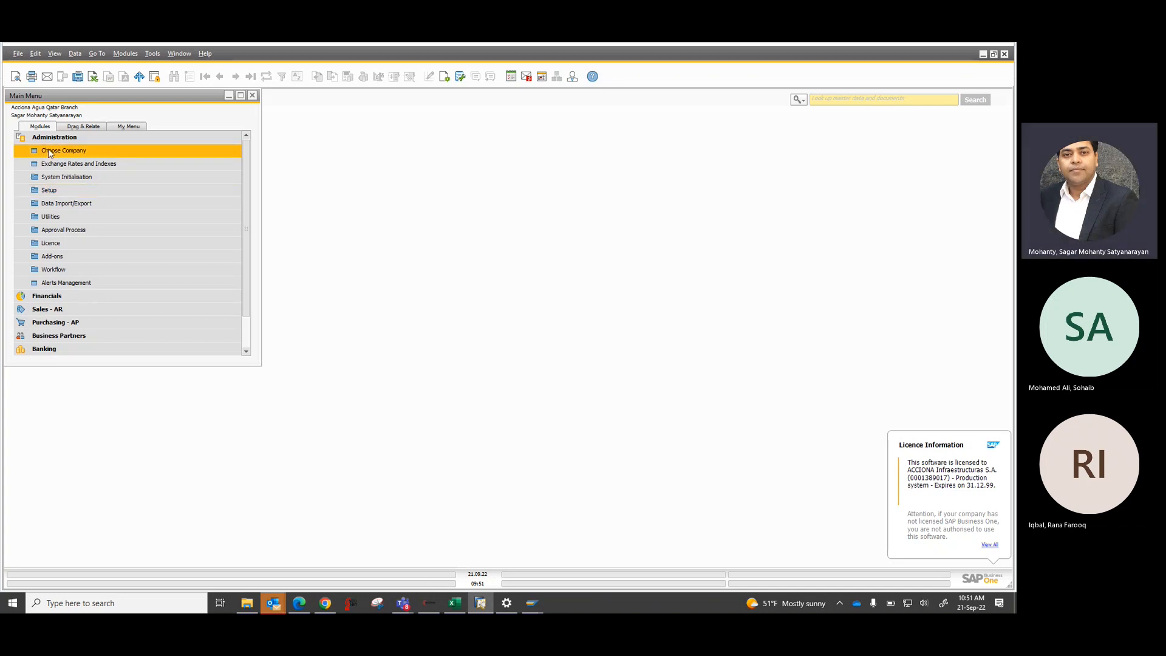
left_click(53, 166)
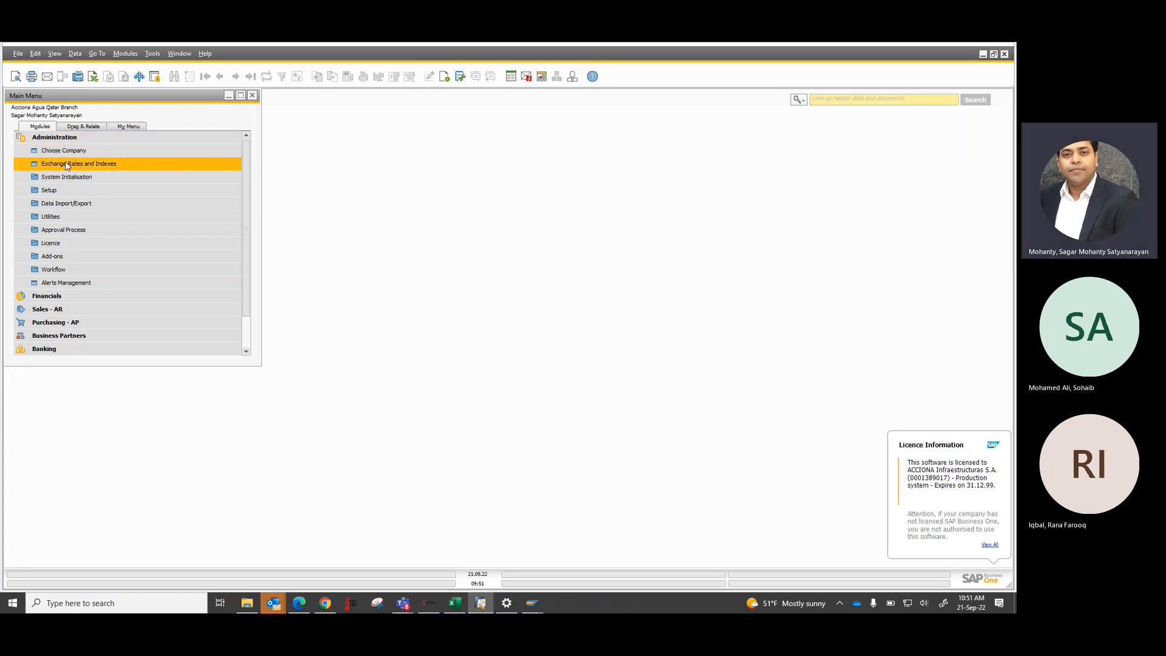
left_click(64, 163)
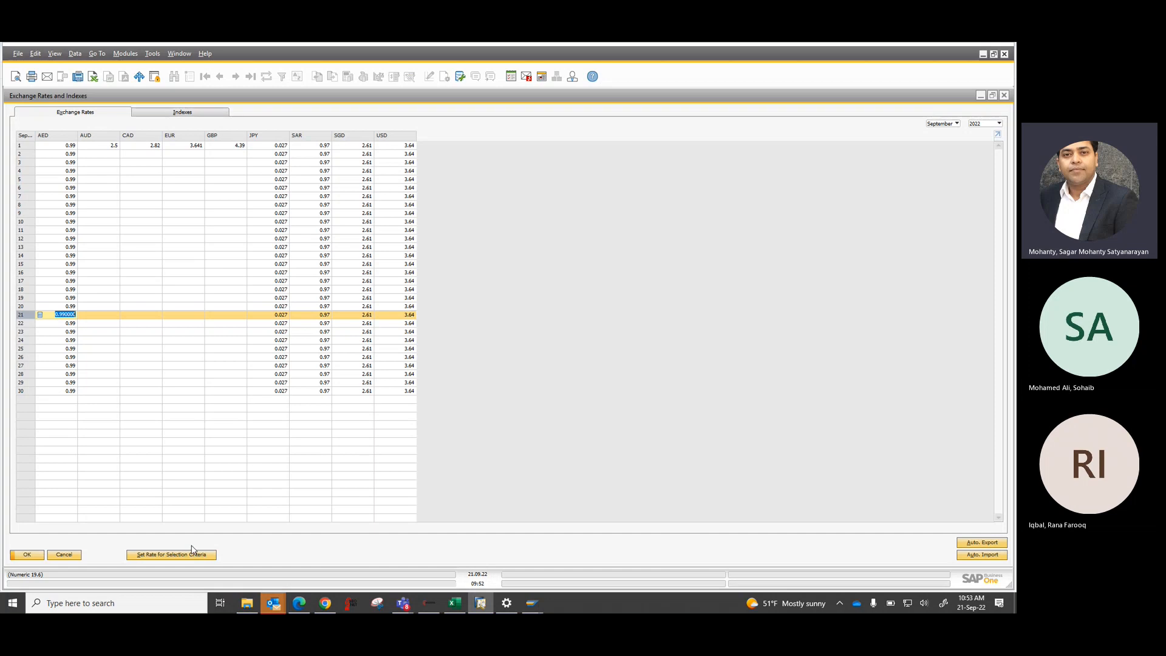
left_click(26, 555)
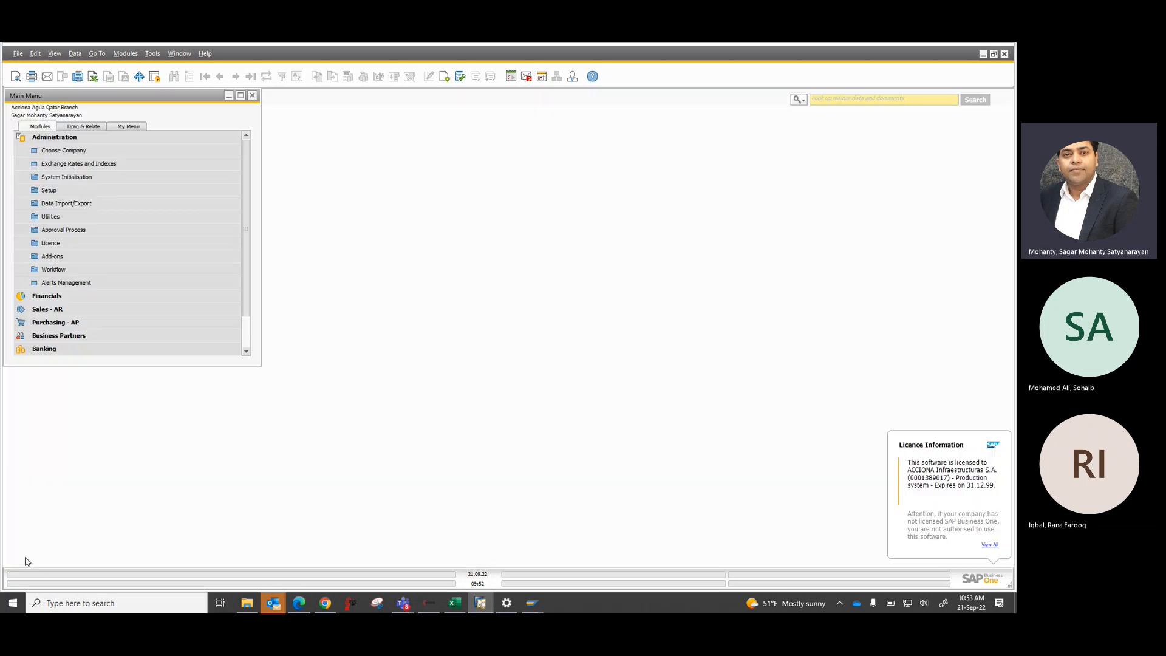
double_click(82, 167)
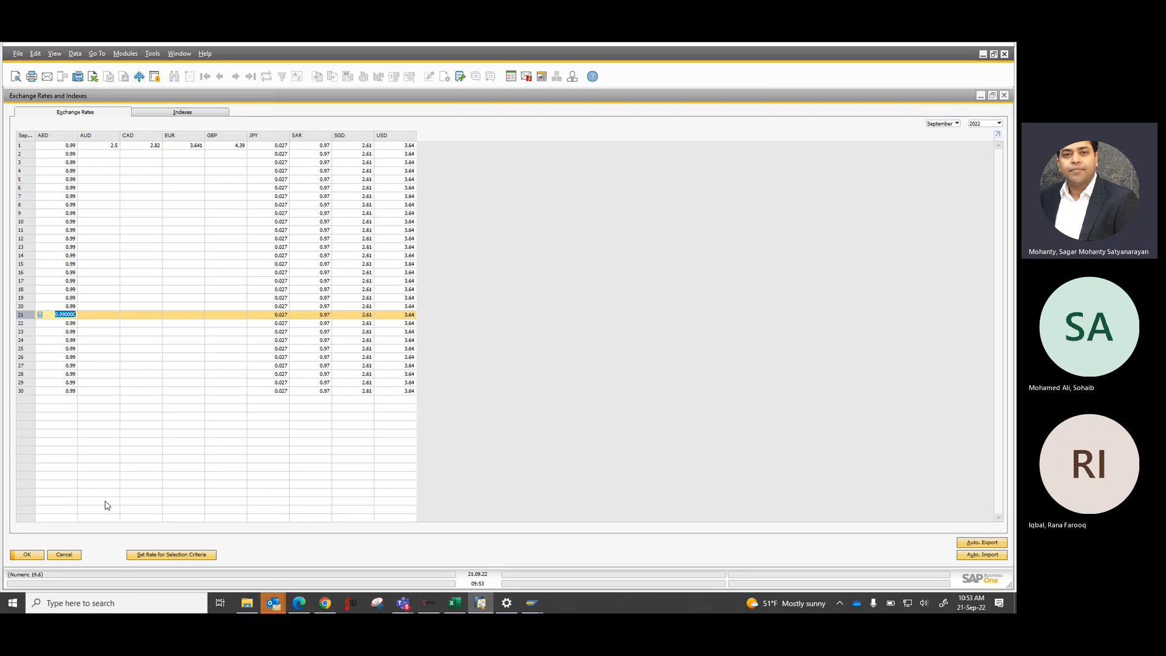
- Set the US Dollar rate to 3.64 for 01.09.22 to 30.09.22 using Set Rate for Selection Criteria
left_click(171, 555)
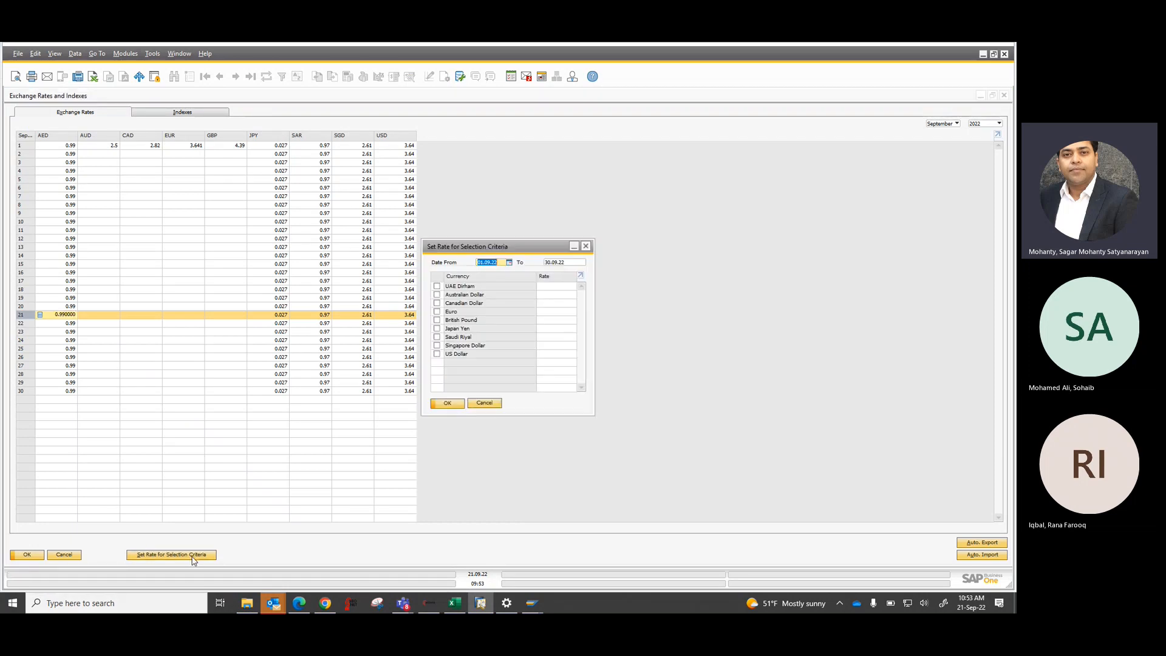
left_click(438, 354)
left_click(549, 355)
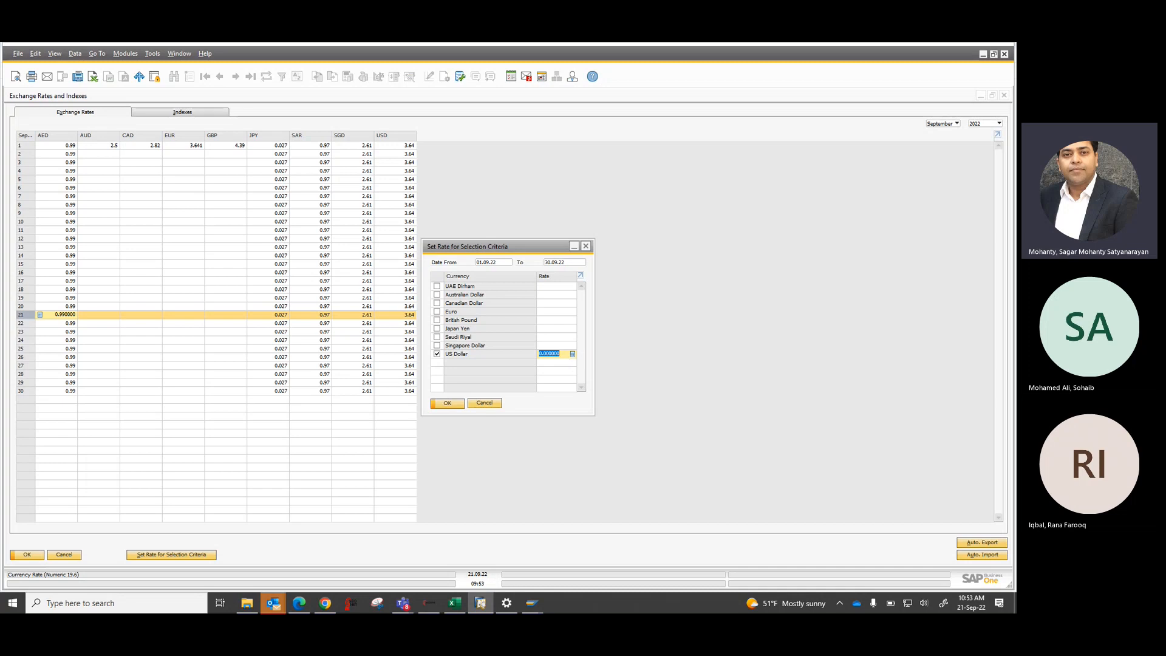
type("3.64")
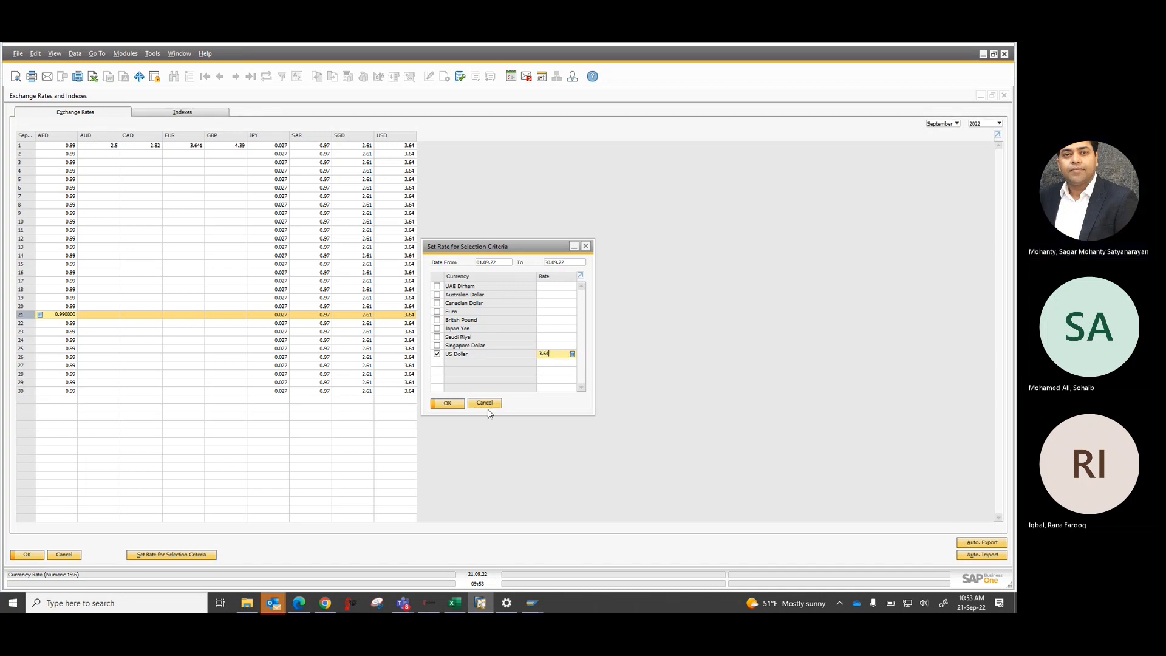
left_click(459, 404)
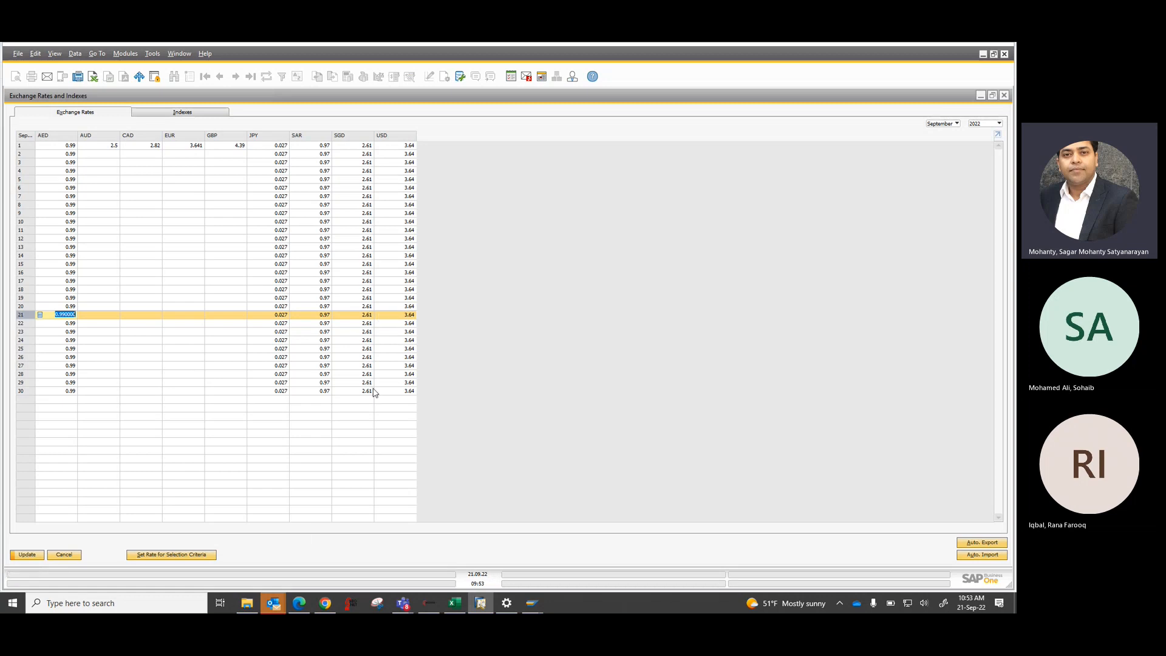
- Clear the USD exchange rates for every day from 2 to 30 September
left_click(411, 153)
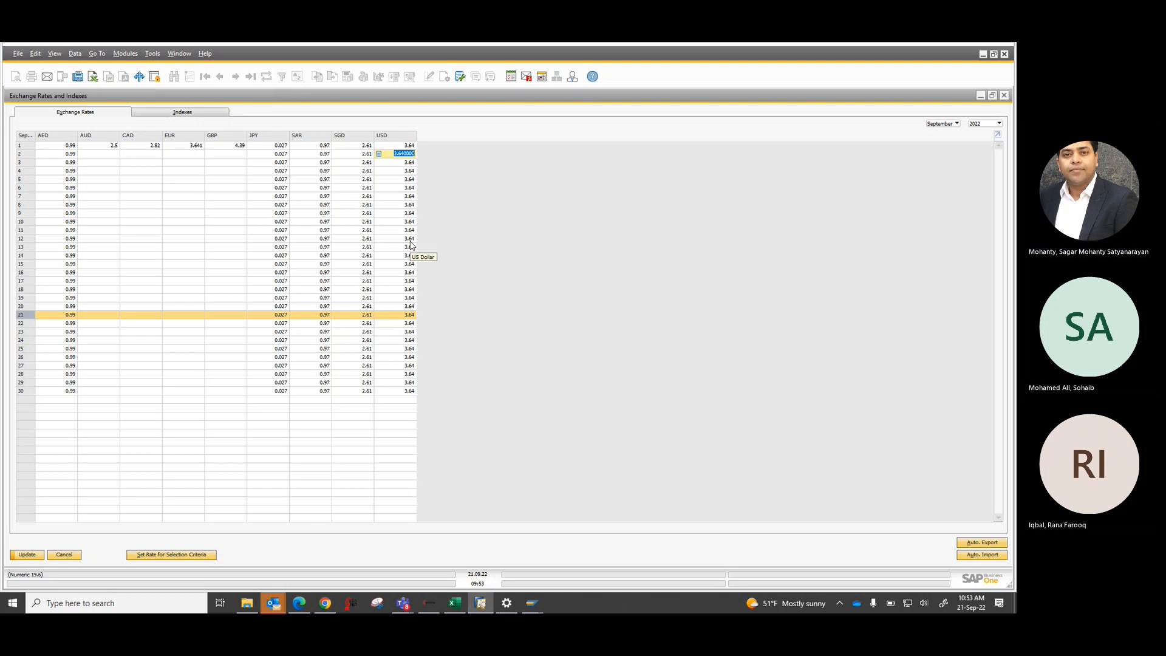
key("BackSpace")
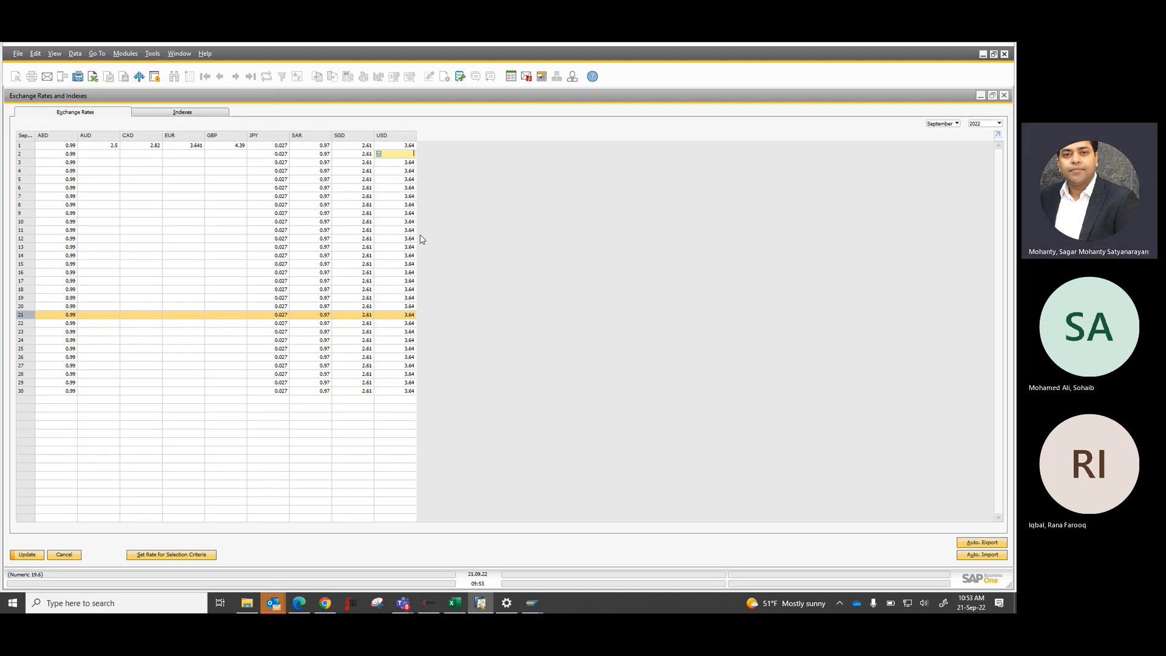
left_click(406, 164)
key("BackSpace")
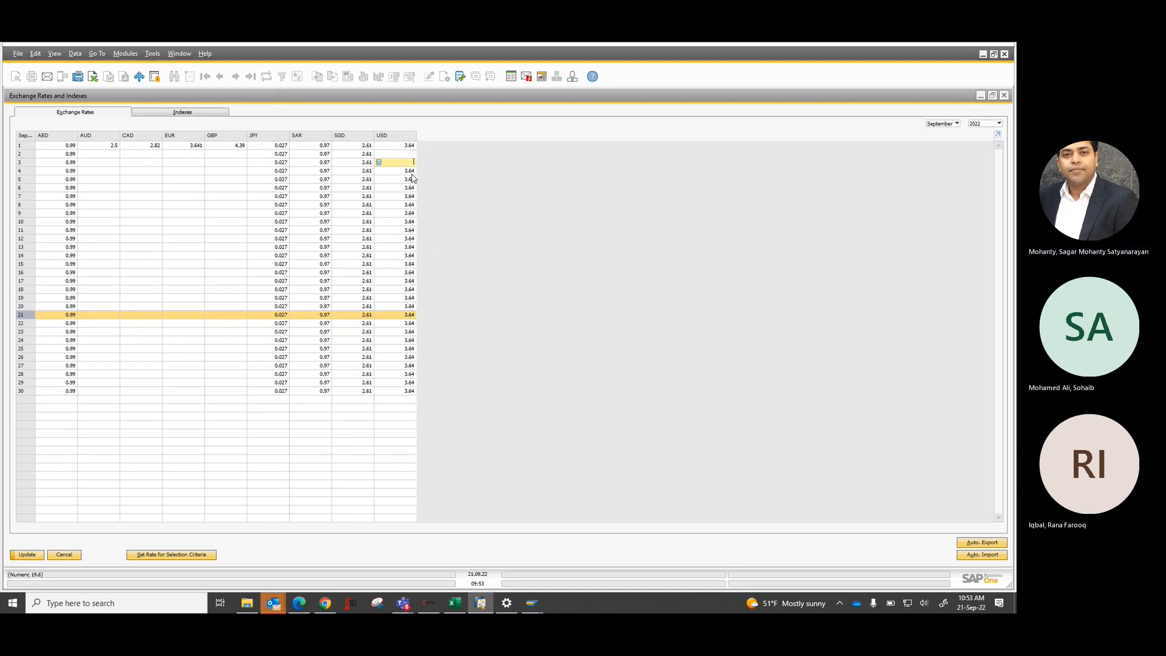
left_click(411, 172)
key("BackSpace")
left_click(412, 180)
key("BackSpace")
left_click(411, 189)
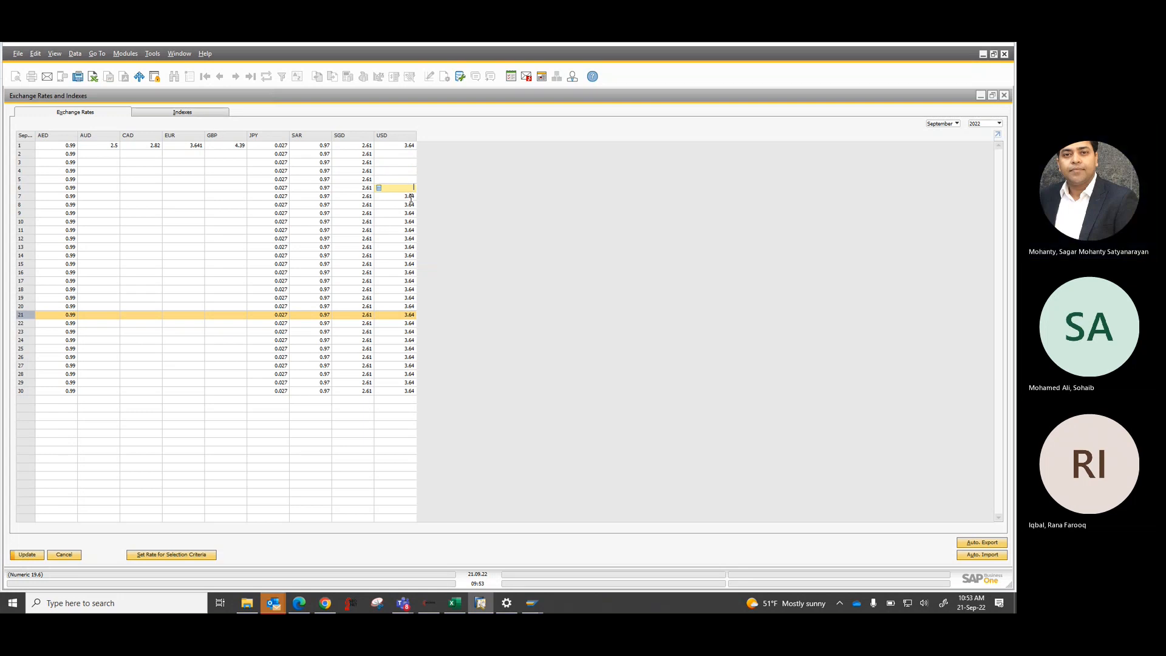
key("BackSpace")
left_click(411, 197)
key("BackSpace")
left_click(410, 205)
key("BackSpace")
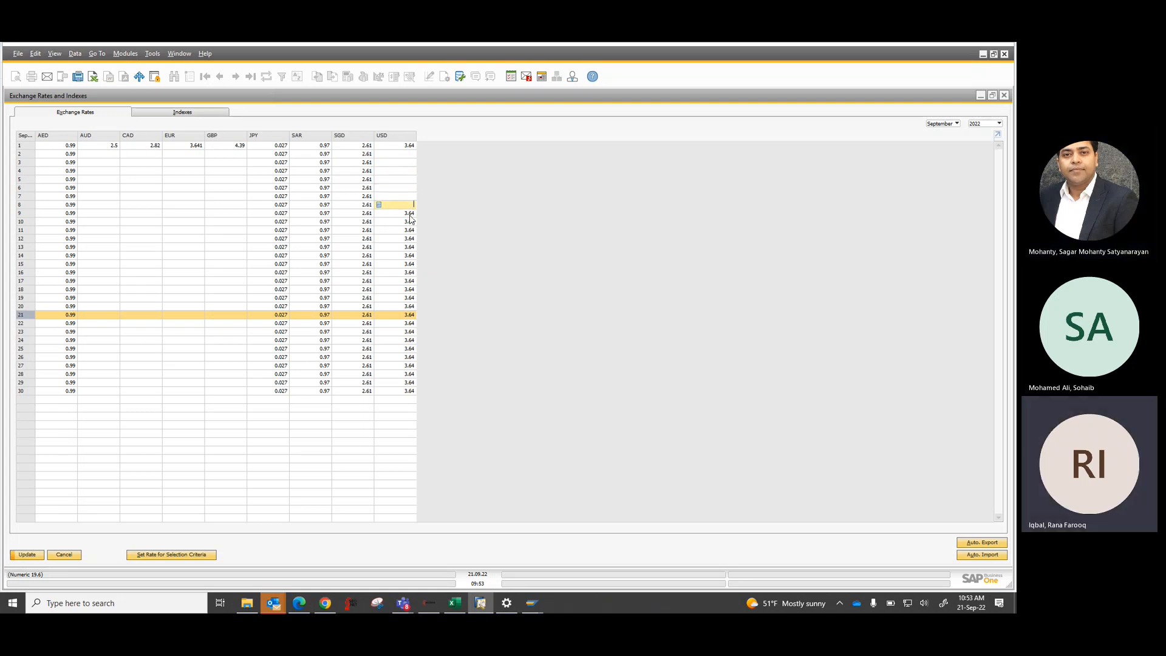
left_click(410, 213)
key("BackSpace")
left_click(409, 222)
key("BackSpace")
left_click(409, 231)
key("BackSpace")
left_click(409, 239)
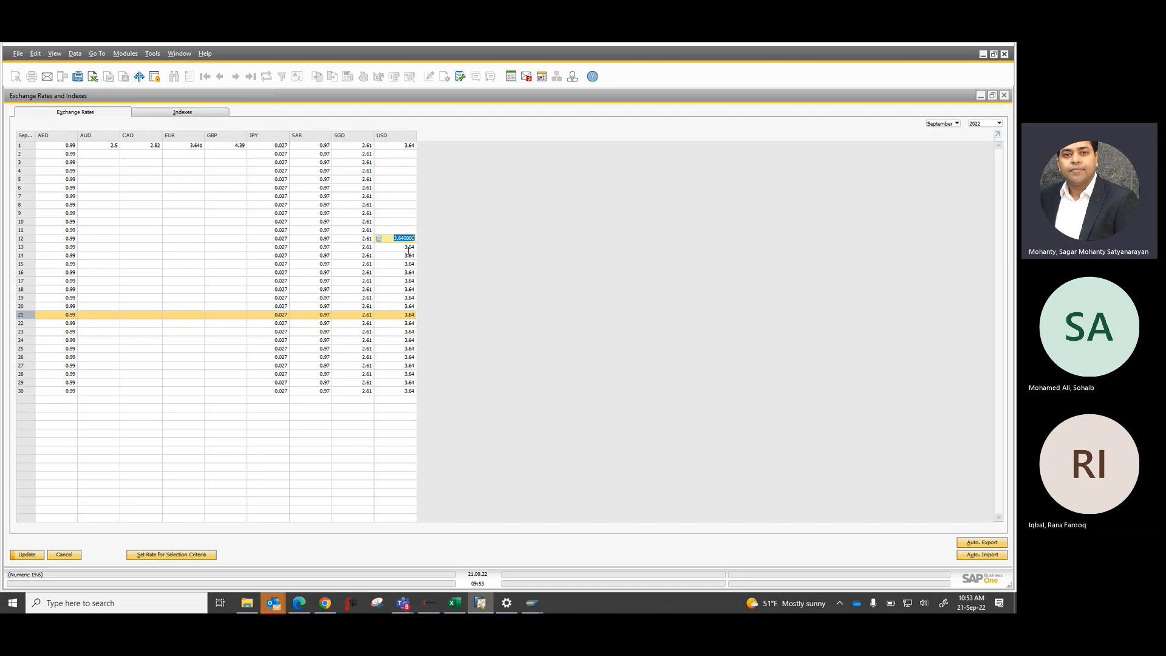
key("BackSpace")
left_click(410, 248)
key("BackSpace")
left_click(411, 257)
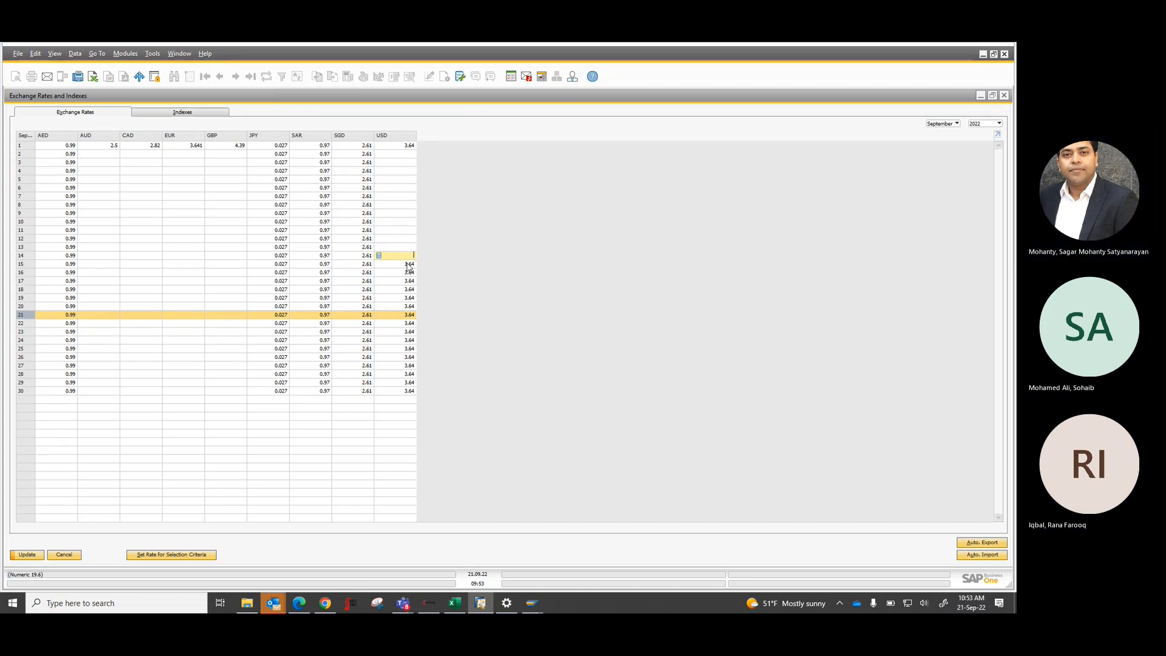
key("BackSpace")
left_click(410, 265)
key("BackSpace")
left_click(410, 273)
key("BackSpace")
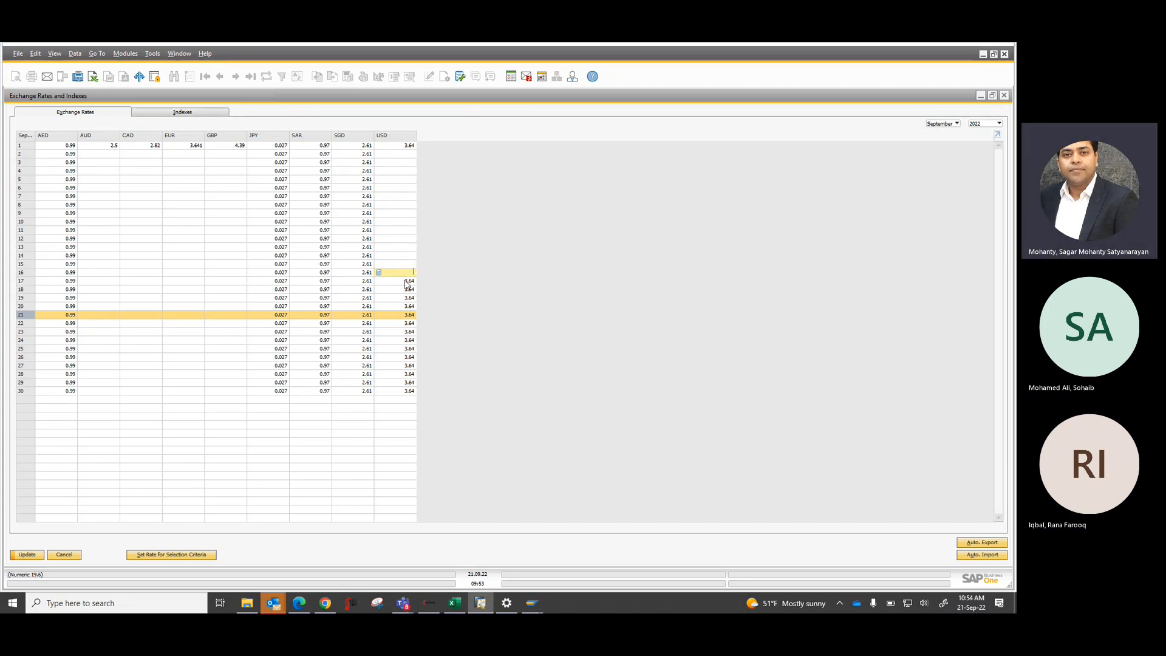
left_click(409, 281)
key("BackSpace")
left_click(408, 290)
key("BackSpace")
left_click(407, 298)
key("BackSpace")
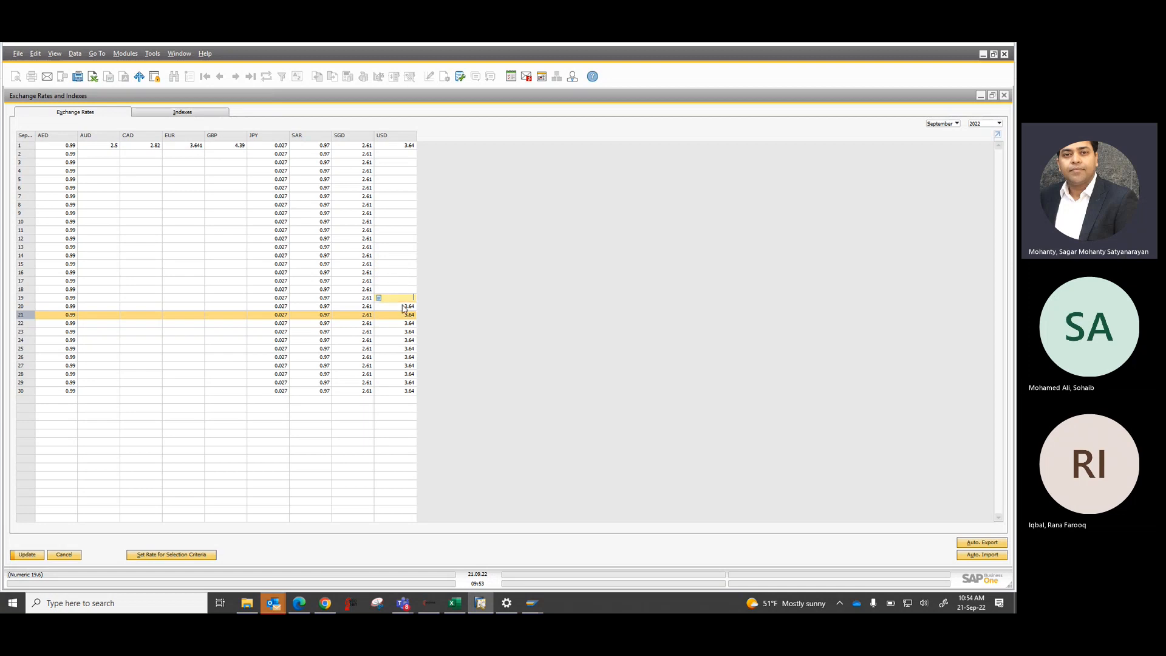
left_click(405, 307)
key("BackSpace")
left_click(404, 315)
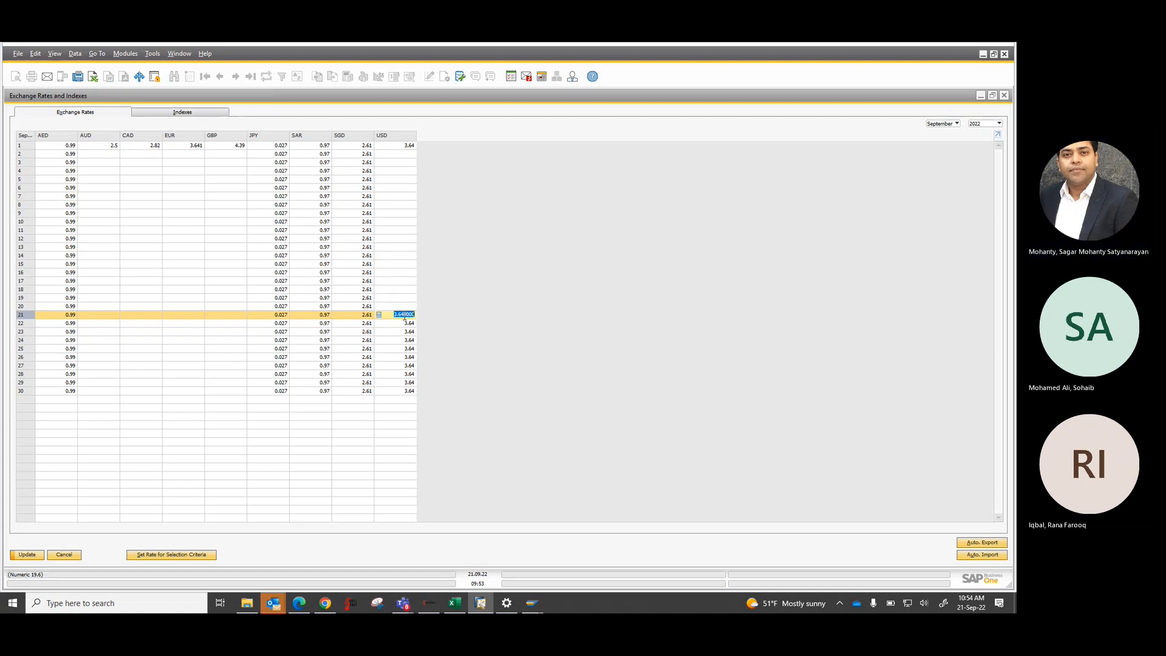
key("BackSpace")
left_click(410, 324)
key("BackSpace")
left_click(409, 333)
key("BackSpace")
left_click(407, 341)
key("BackSpace")
left_click(407, 349)
key("BackSpace")
left_click(407, 358)
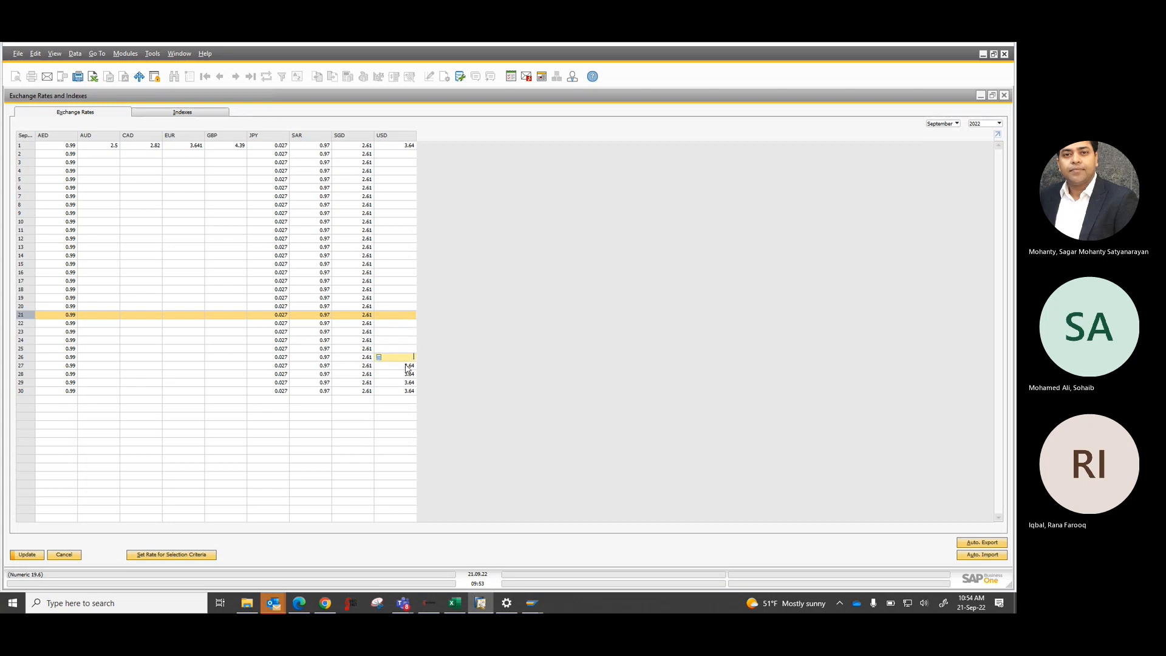
key("BackSpace")
left_click(408, 366)
key("BackSpace")
left_click(408, 374)
key("BackSpace")
left_click(409, 383)
key("BackSpace")
left_click(409, 390)
key("BackSpace")
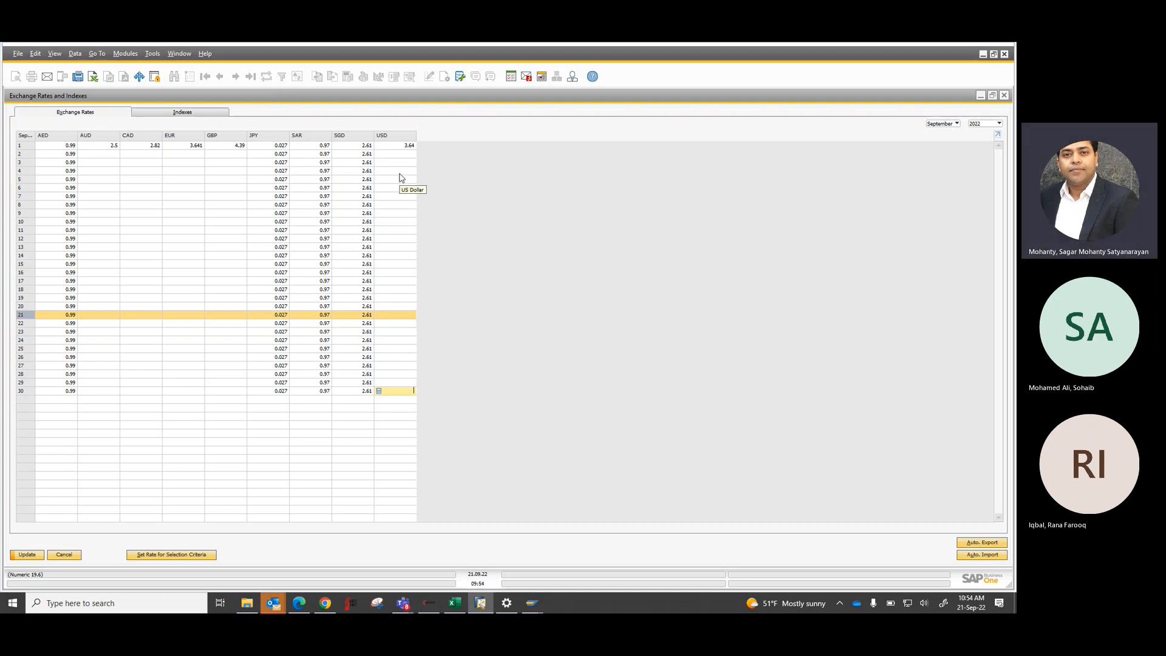
- Fill the US Dollar rate of 3.64 for 01.09.22 to 30.09.22, update the exchange rate table and close it
left_click(166, 554)
left_click(437, 354)
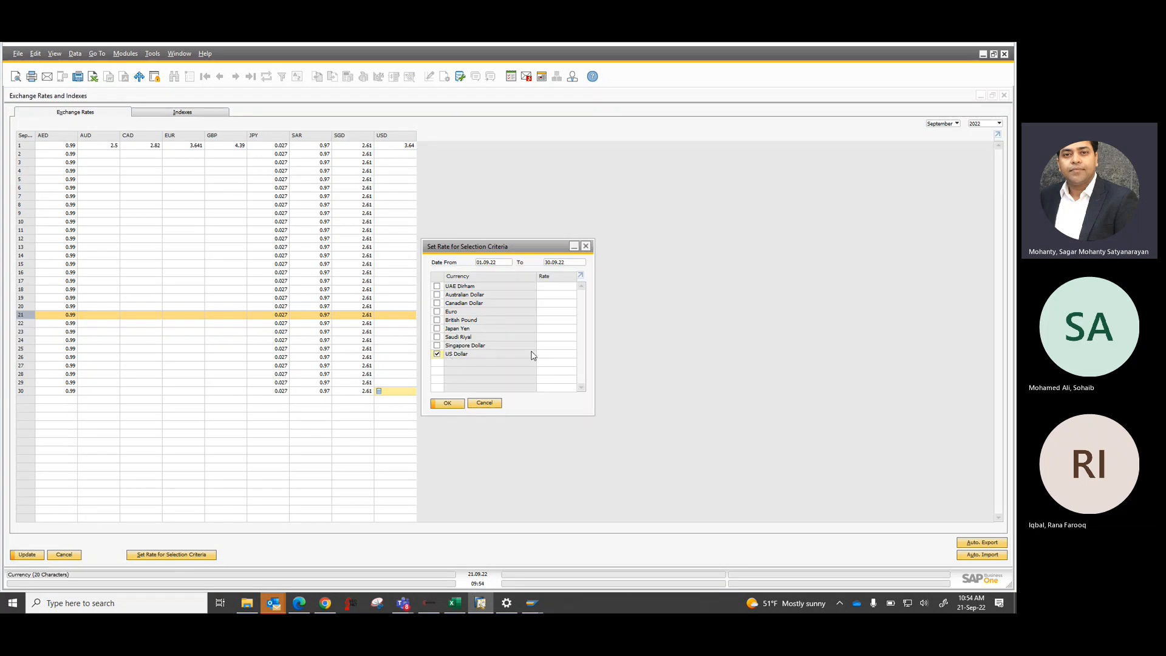
left_click(560, 353)
type("3.64")
left_click(461, 403)
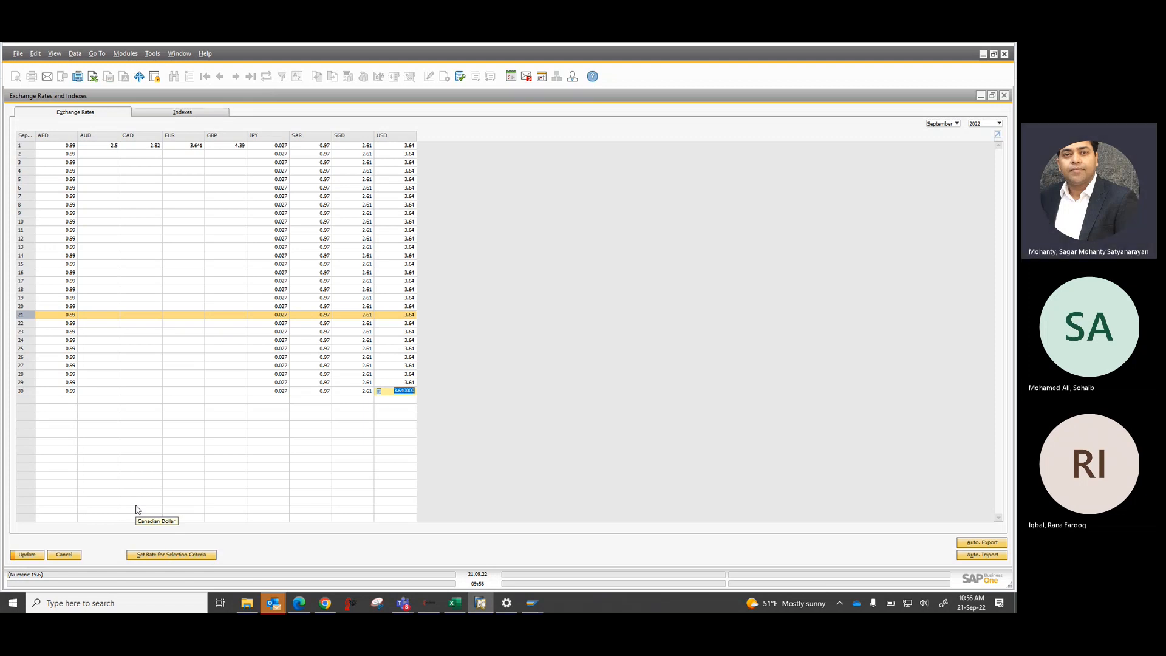
left_click(37, 556)
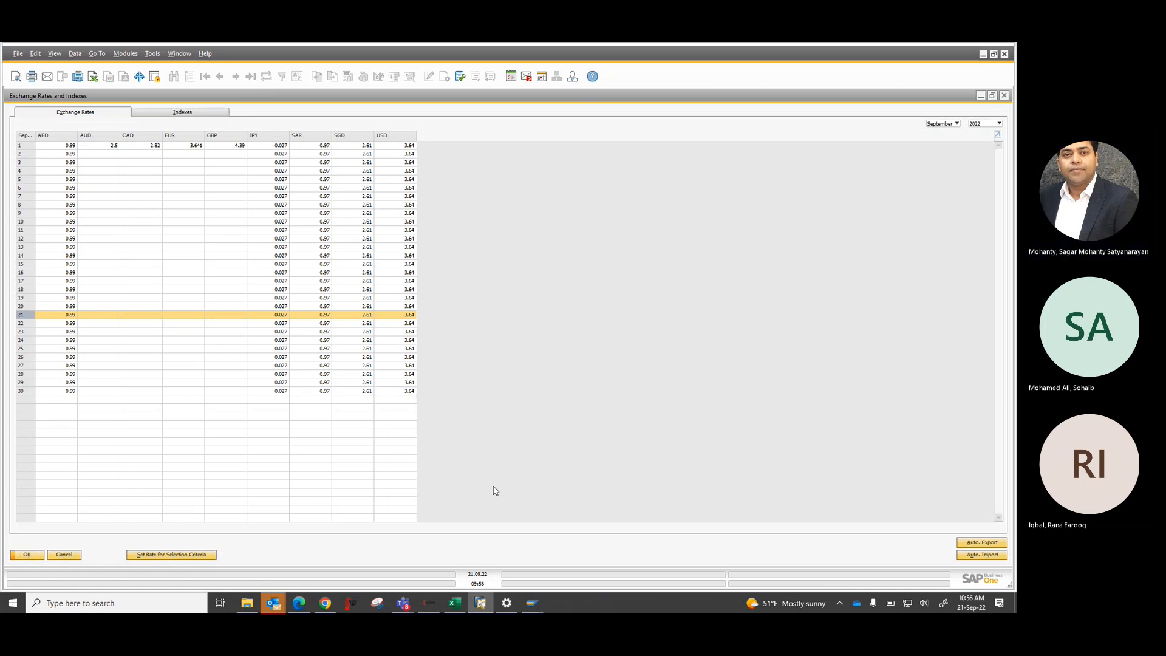
left_click(27, 555)
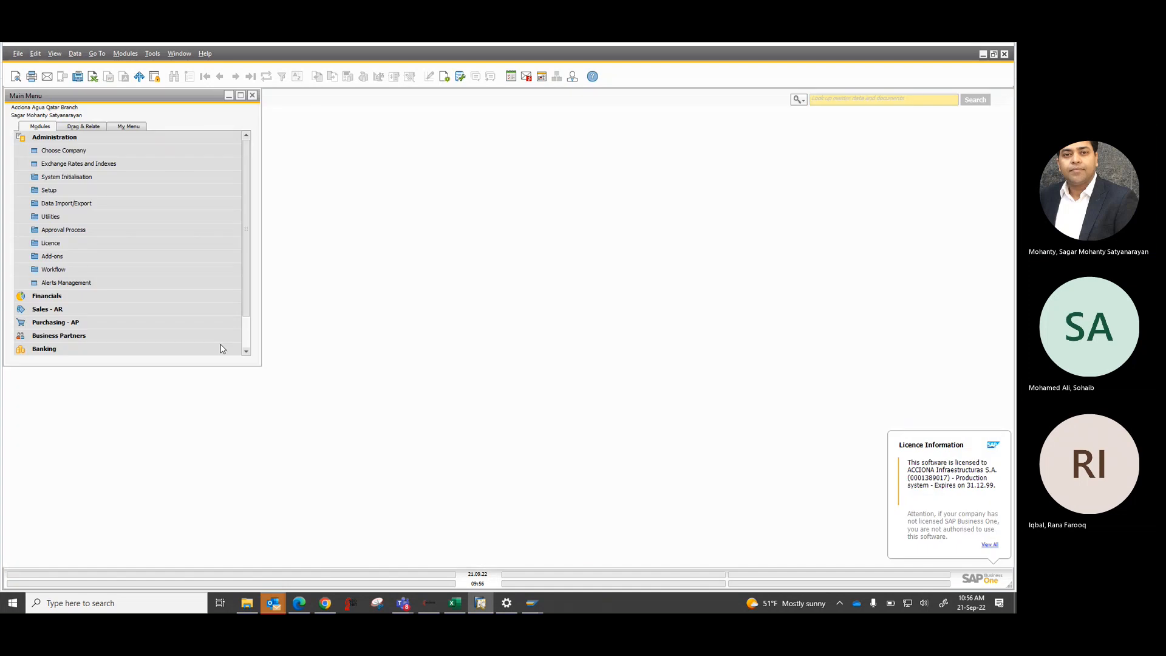
- Open the Posting Periods list under System Initialisation
left_click(90, 177)
left_click(105, 216)
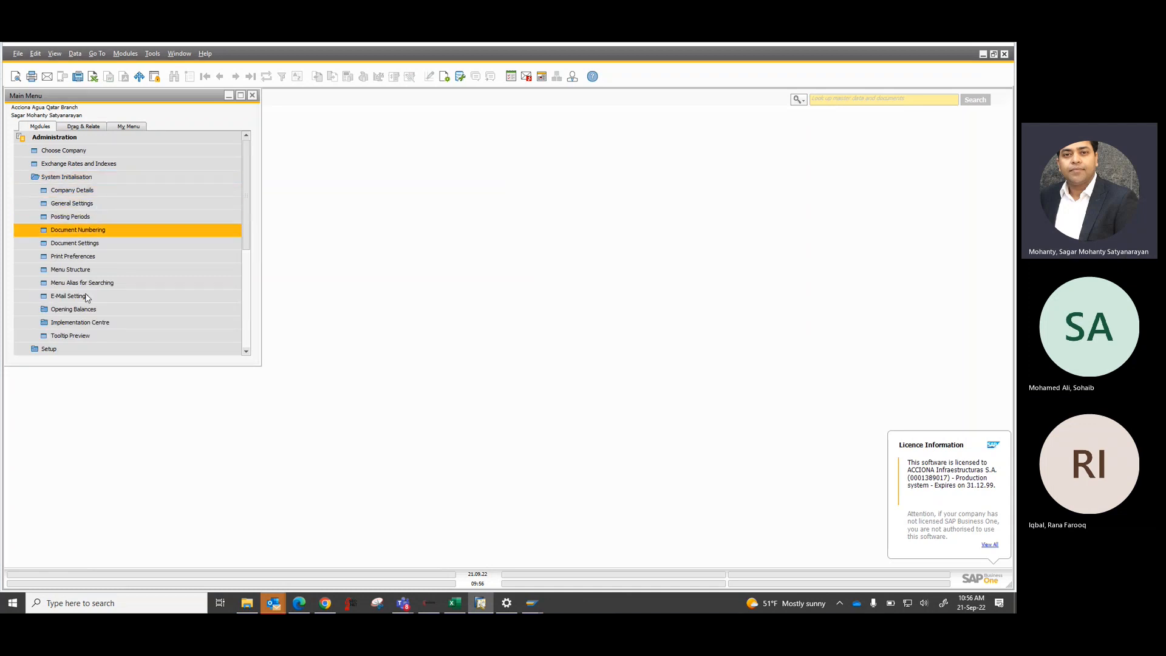
left_click(83, 222)
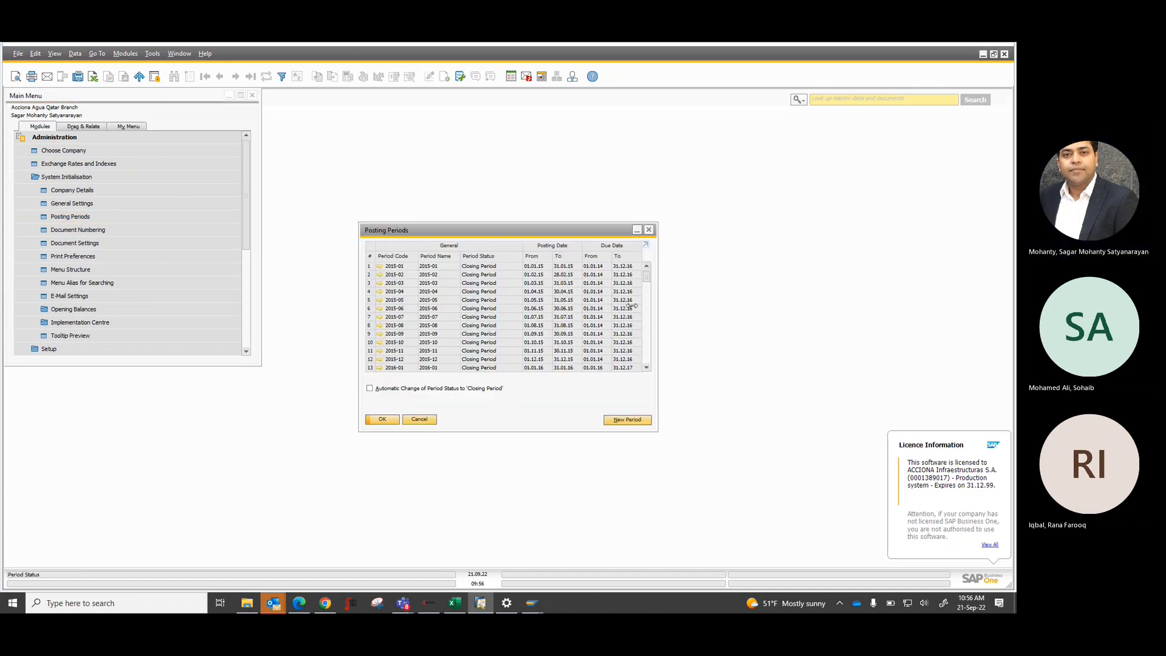
- Find posting period 2022-08 in the list and open its details
left_click(647, 355)
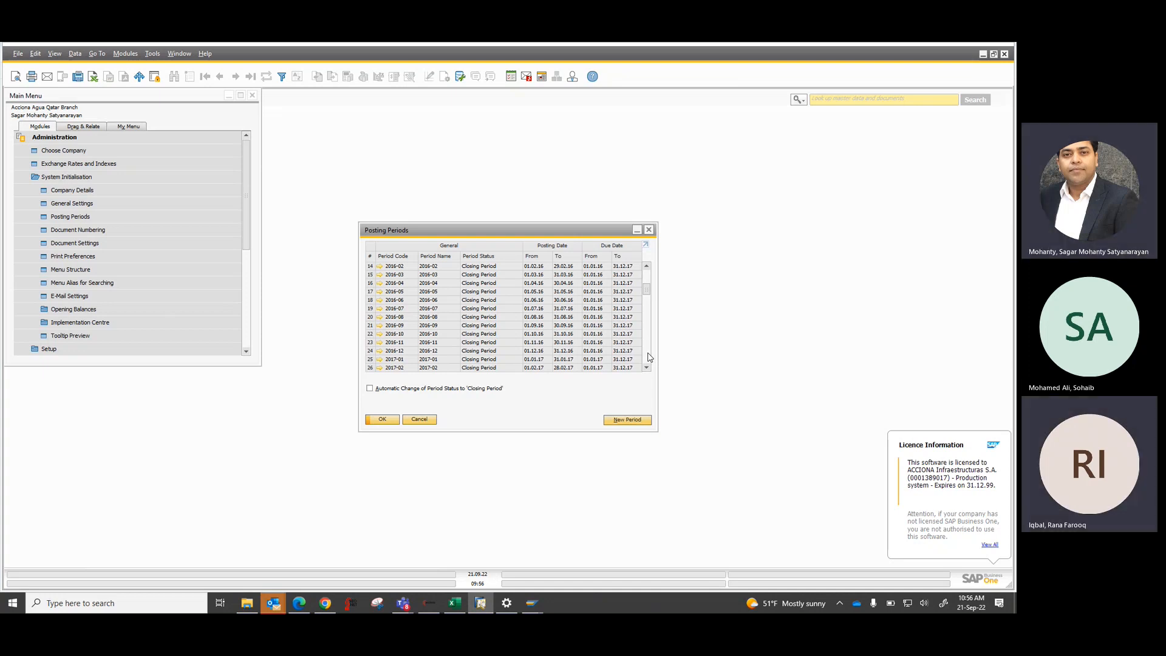
left_click(647, 359)
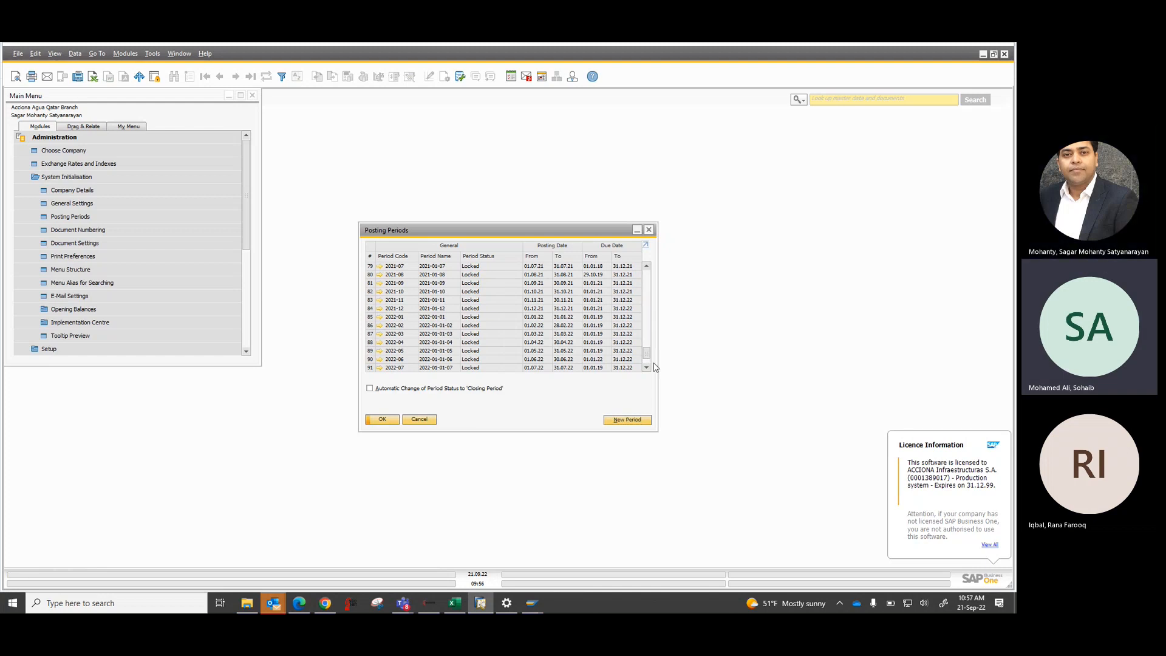
left_click(646, 369)
left_click(646, 370)
left_click(646, 369)
left_click(646, 369)
left_click(646, 370)
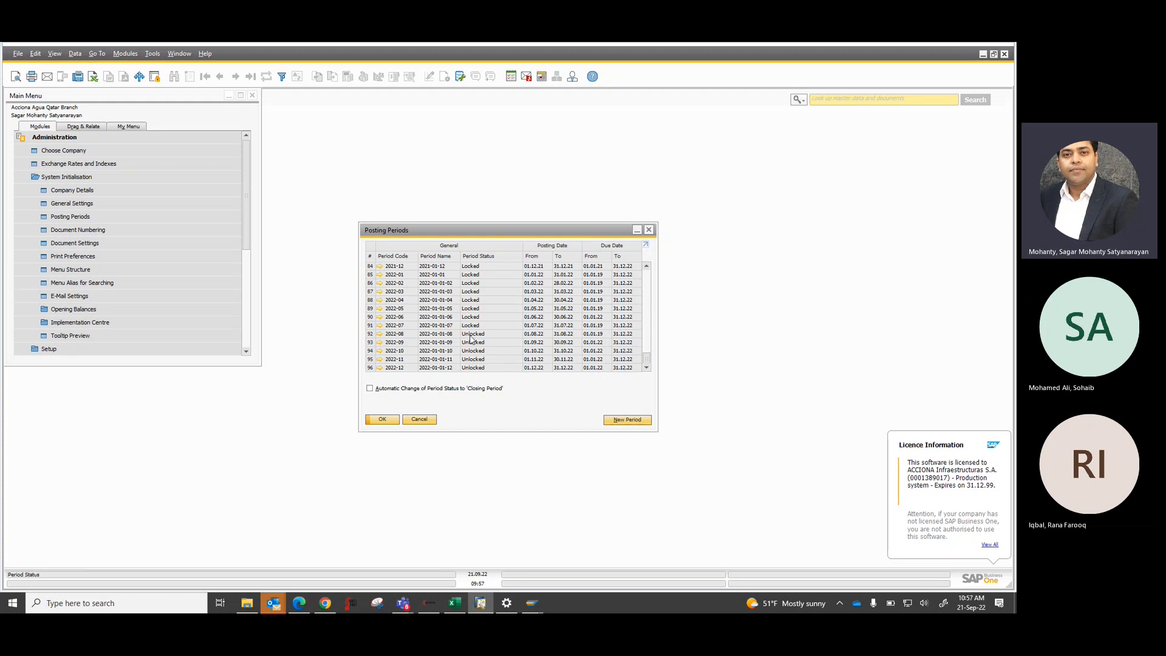
left_click(380, 338)
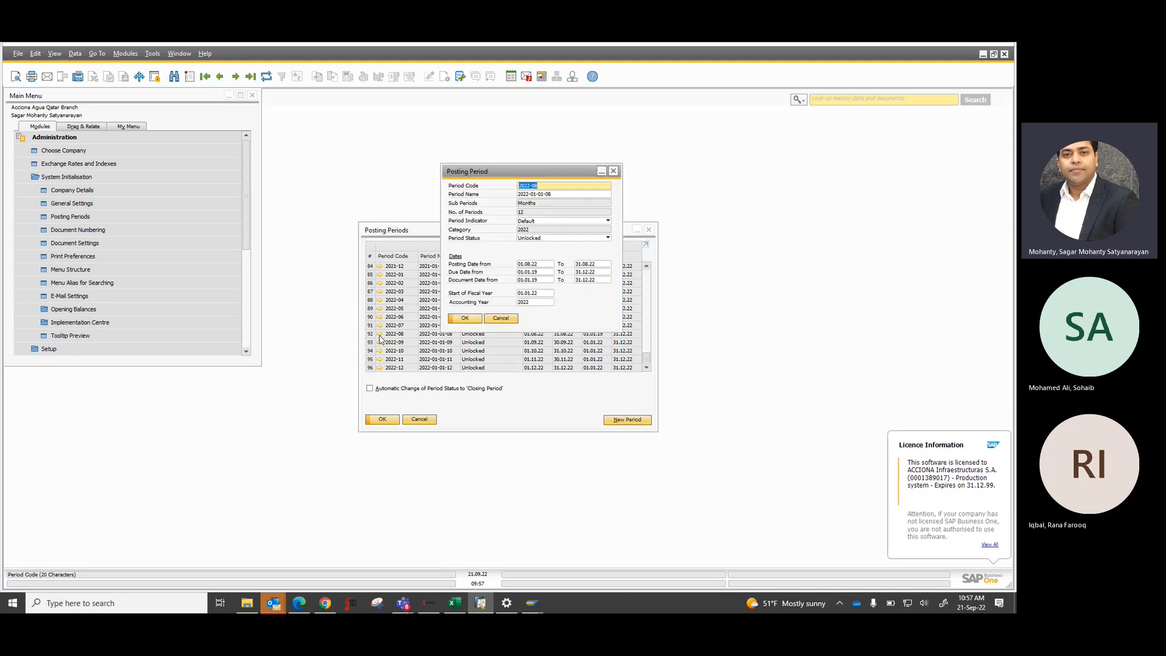
- Set the period status of posting period 2022-08 to Locked and save the change
left_click(548, 239)
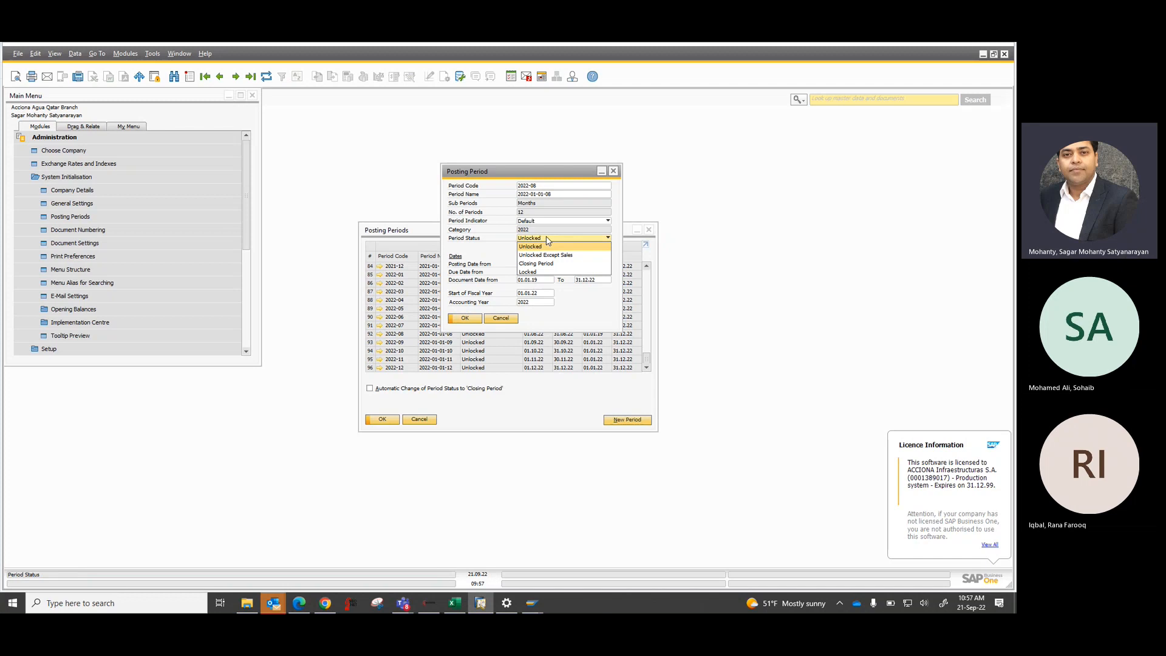
left_click(530, 271)
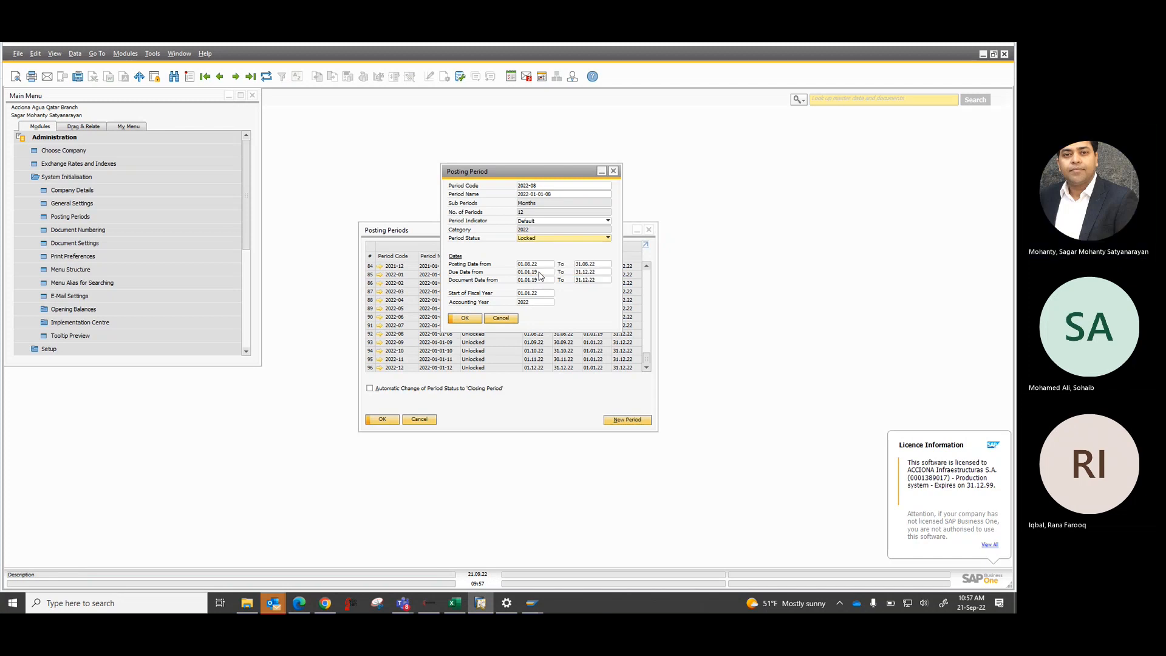
left_click(467, 320)
left_click(467, 319)
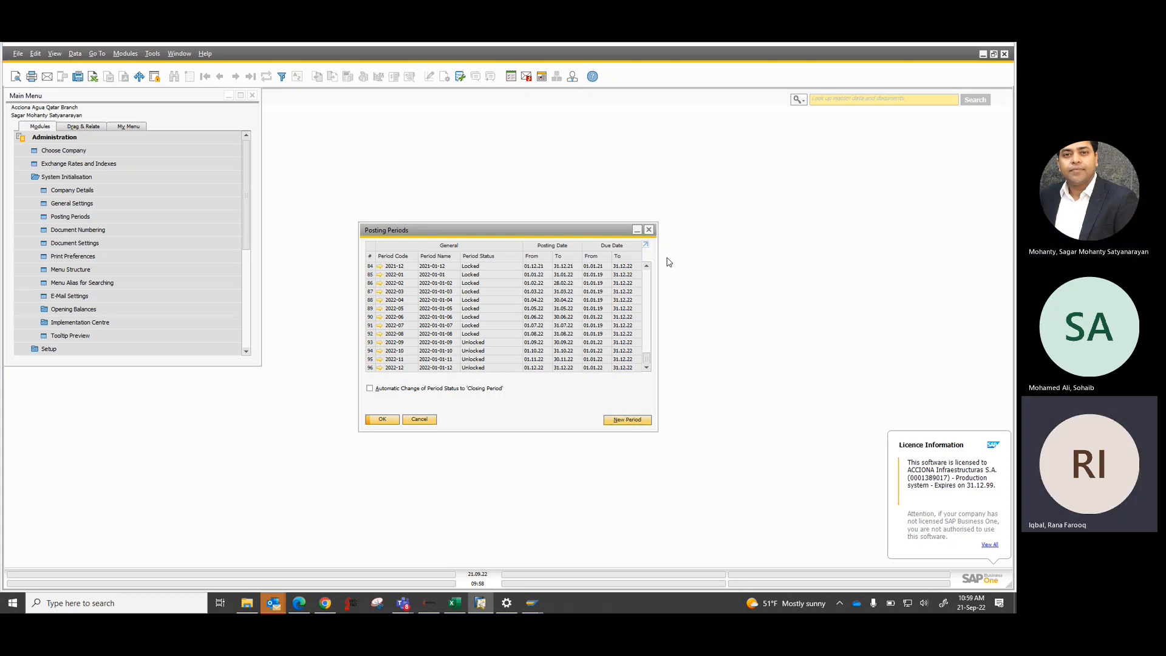
- Open the details of posting period 2022-07, review the available period status options and close the period
left_click(381, 326)
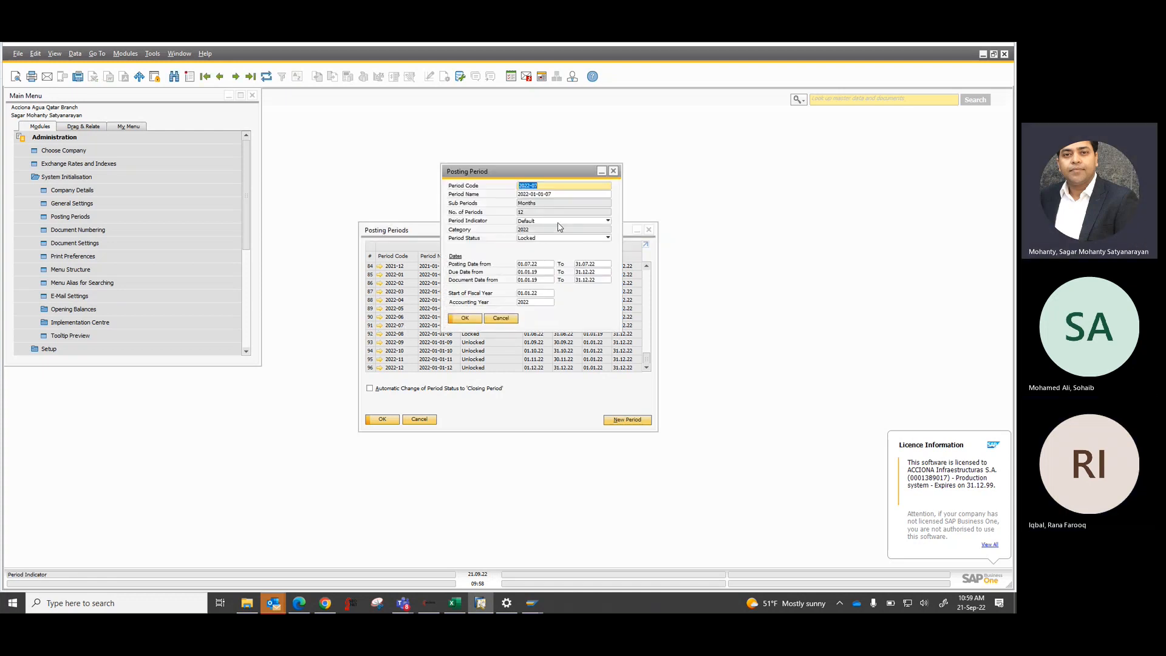
left_click(588, 238)
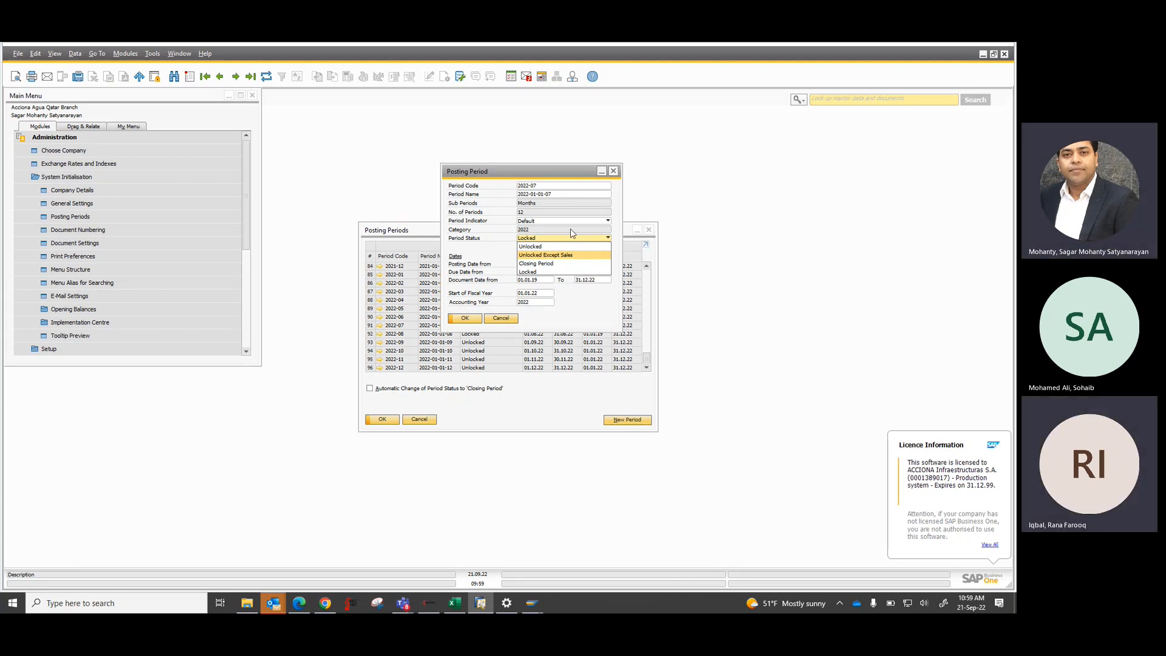
left_click(617, 175)
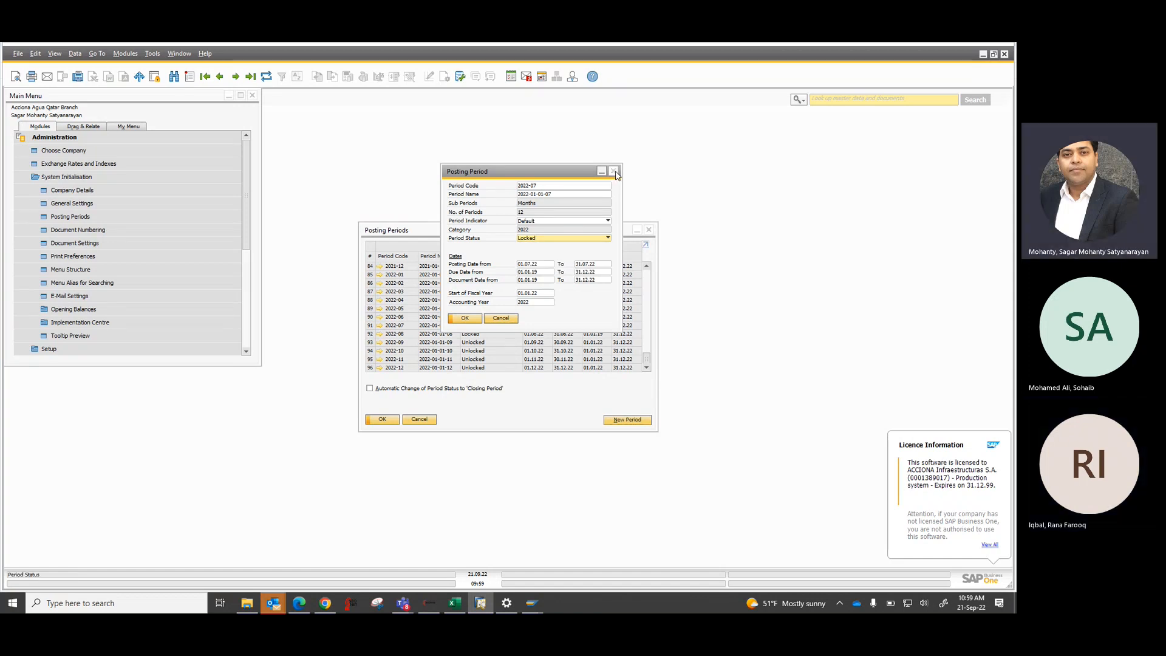
left_click(615, 173)
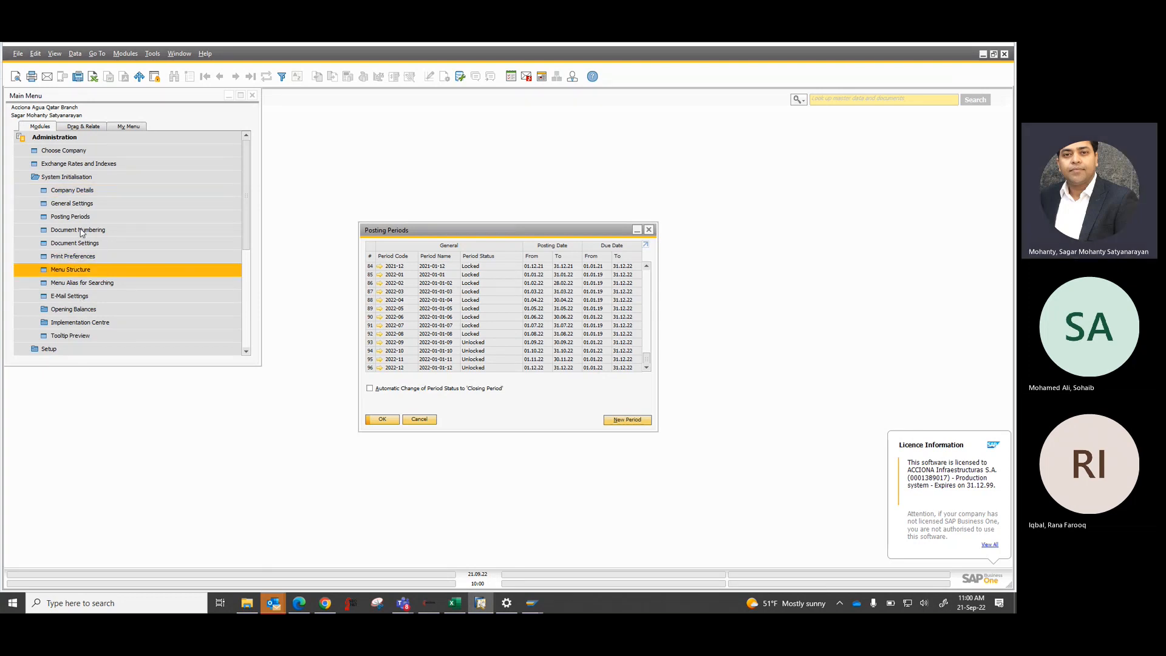
- Collapse System Initialisation and review the contents of the Setup and Add-ons folders in the Administration module
left_click(73, 180)
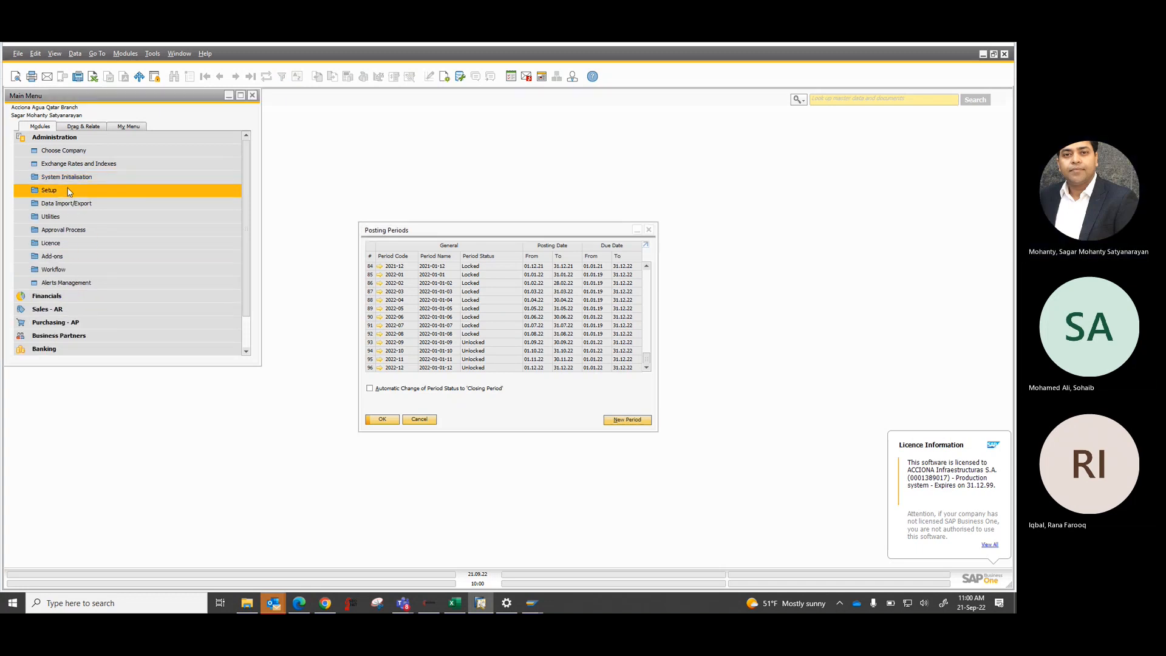
left_click(69, 191)
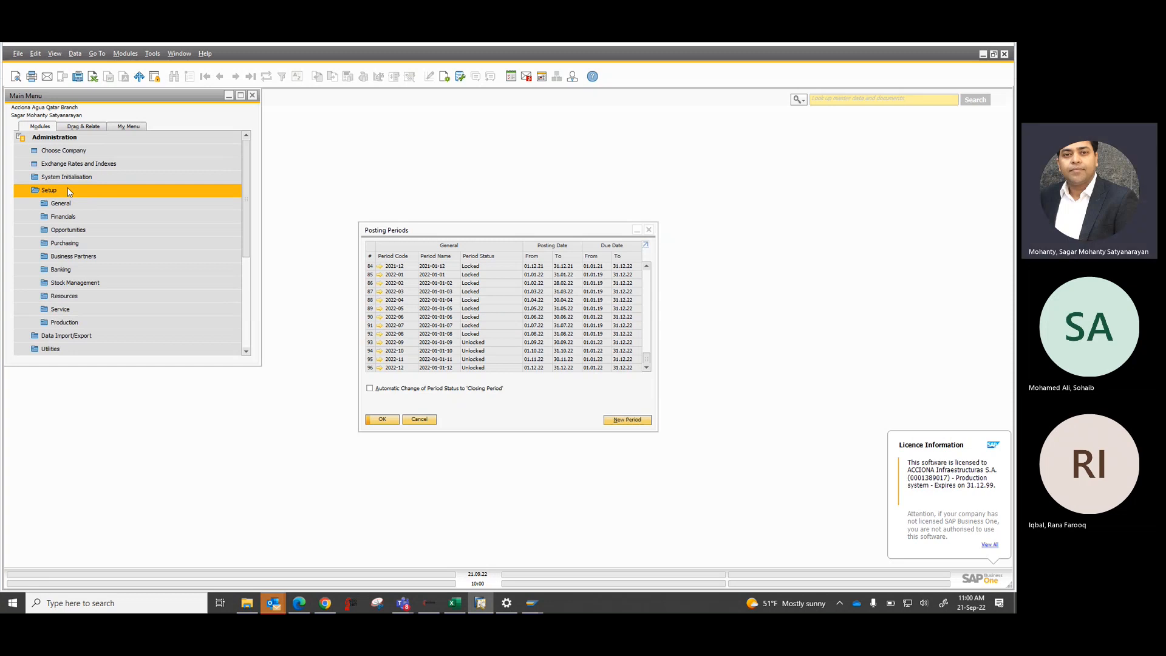
left_click(69, 192)
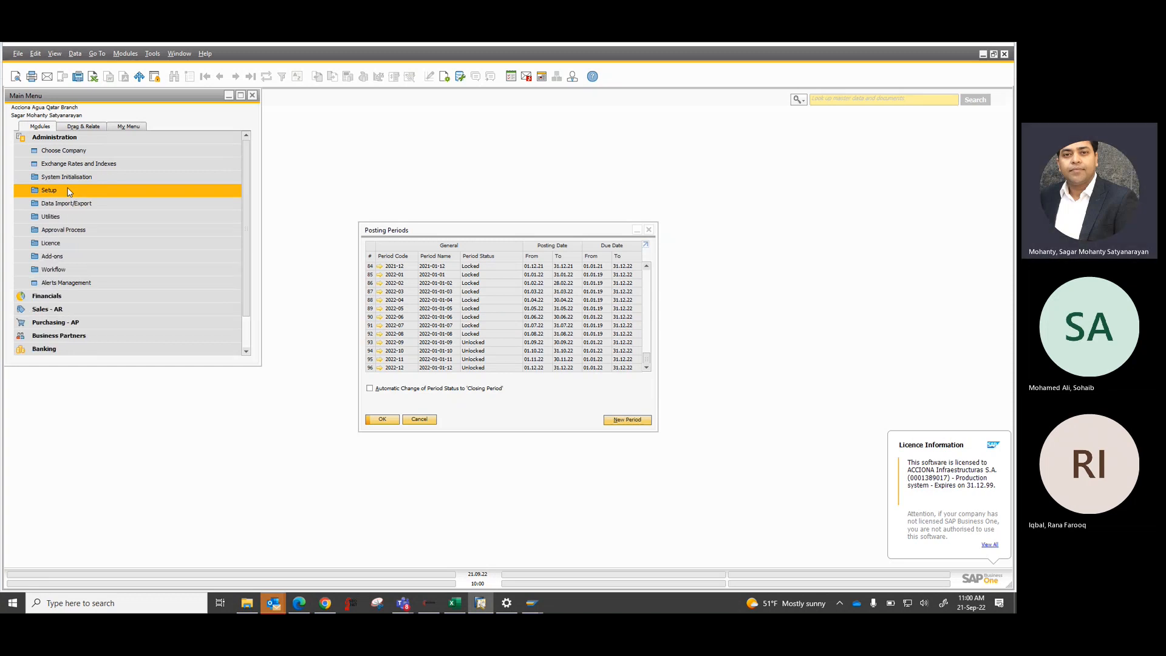
left_click(52, 257)
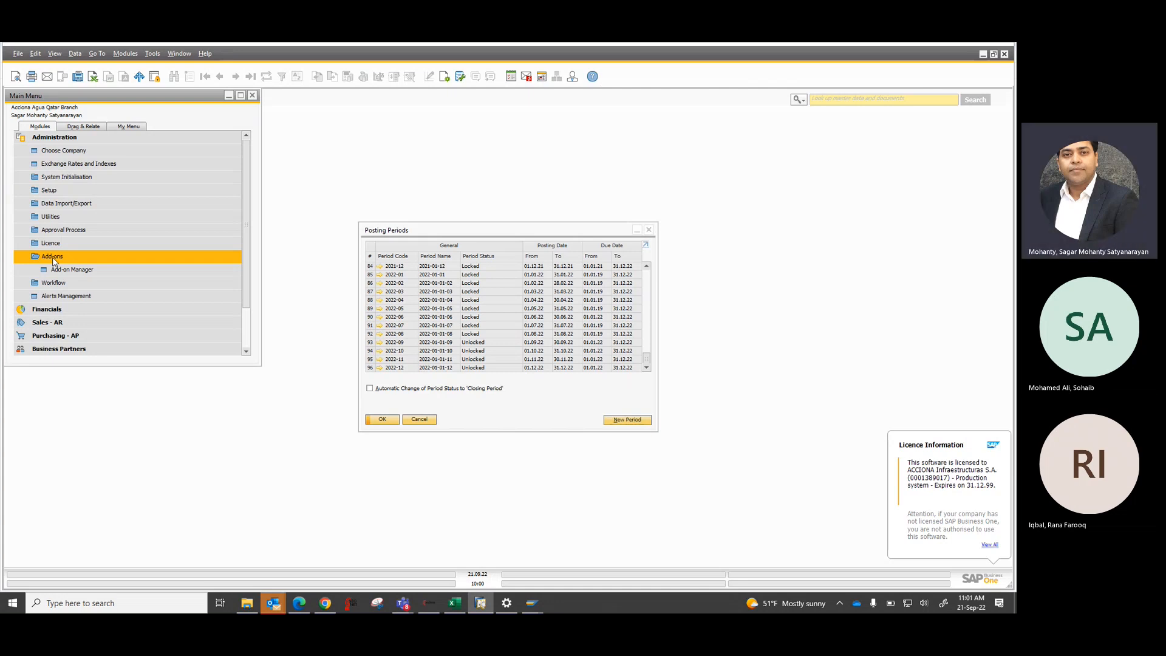
left_click(72, 274)
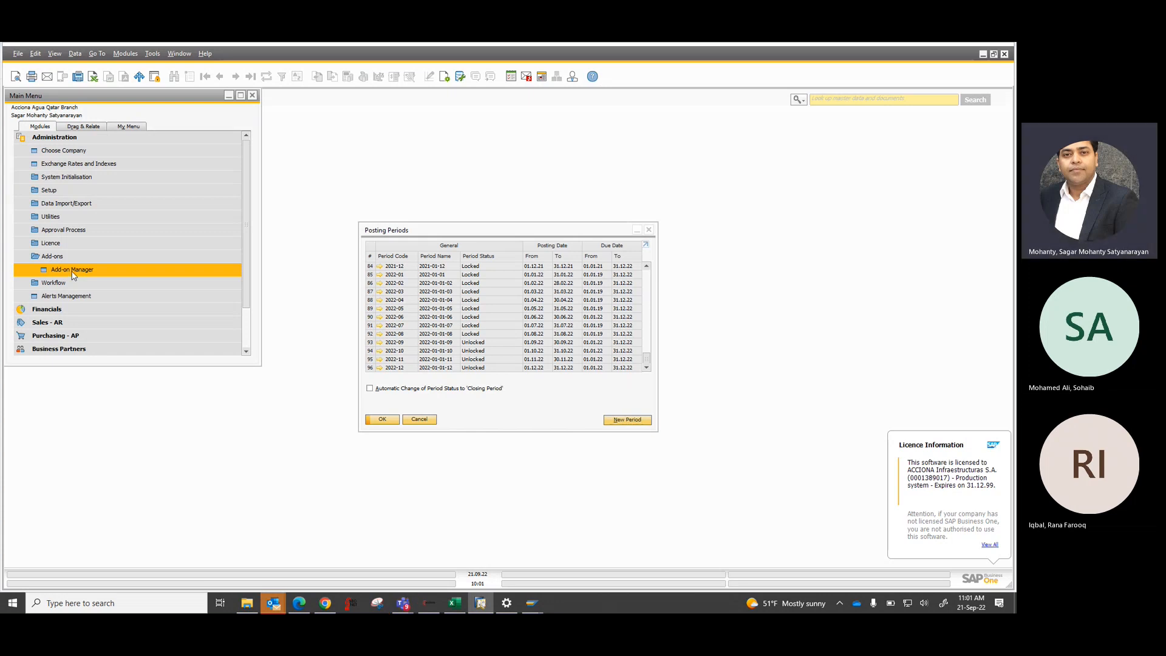
left_click(73, 258)
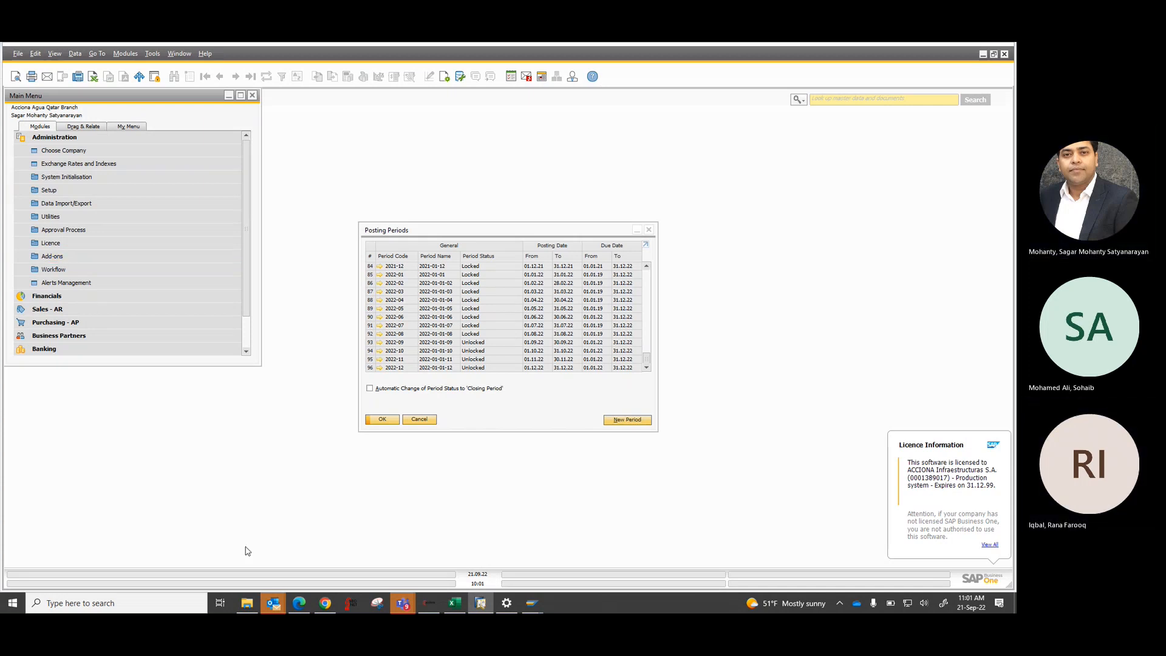
- Switch to File Explorer and browse from the C: drive backup through Acciona Agua Doha and SEO Invoice to the 2022 Aug-22 folder
left_click(247, 603)
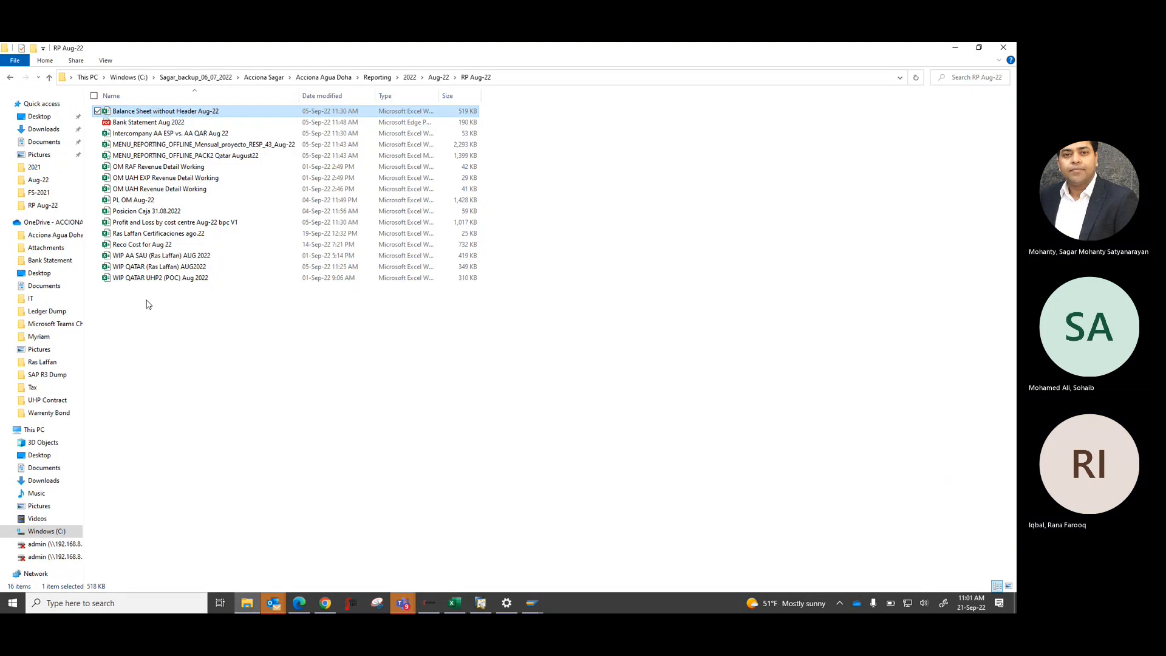
left_click(47, 531)
double_click(147, 191)
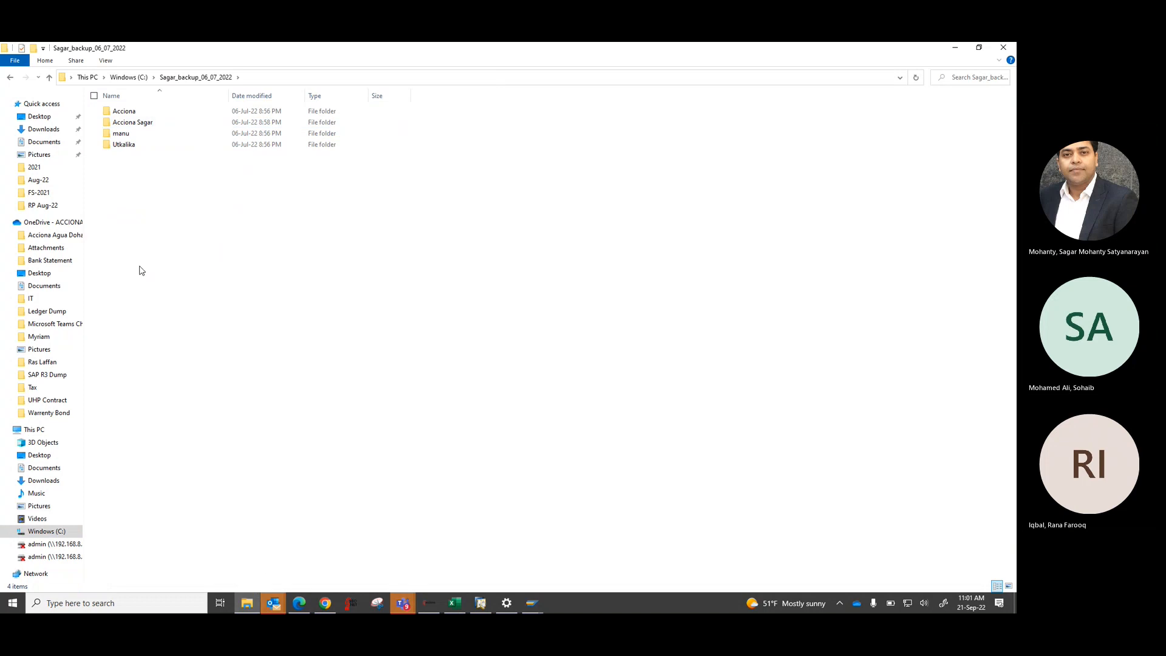
double_click(149, 123)
double_click(140, 112)
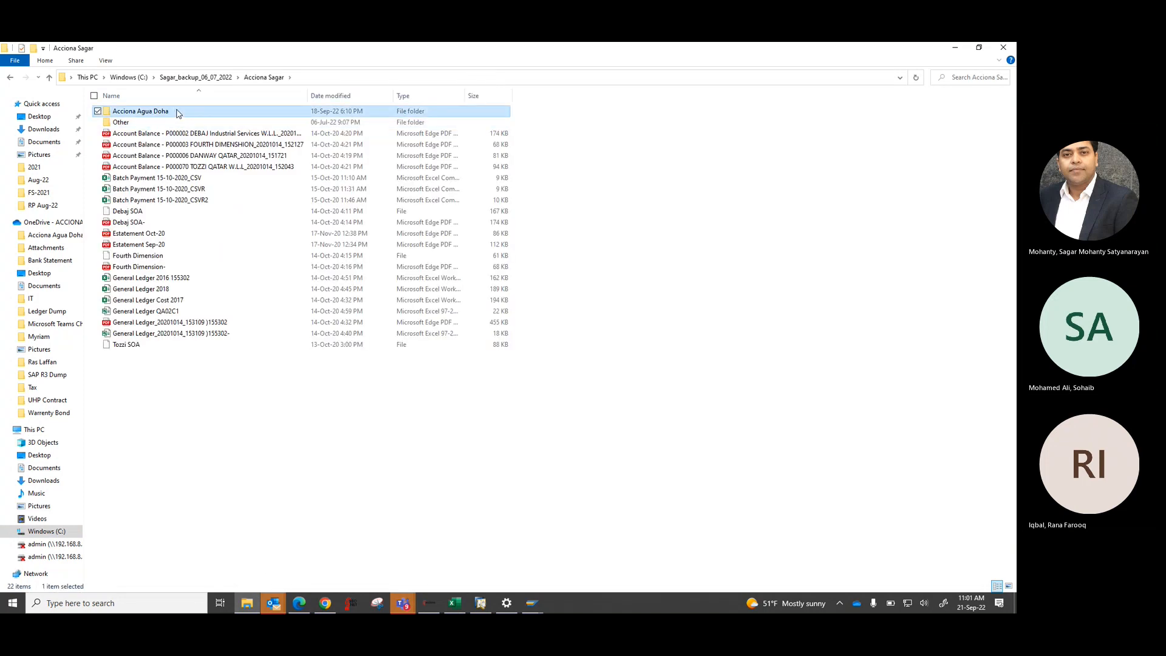
type("sap")
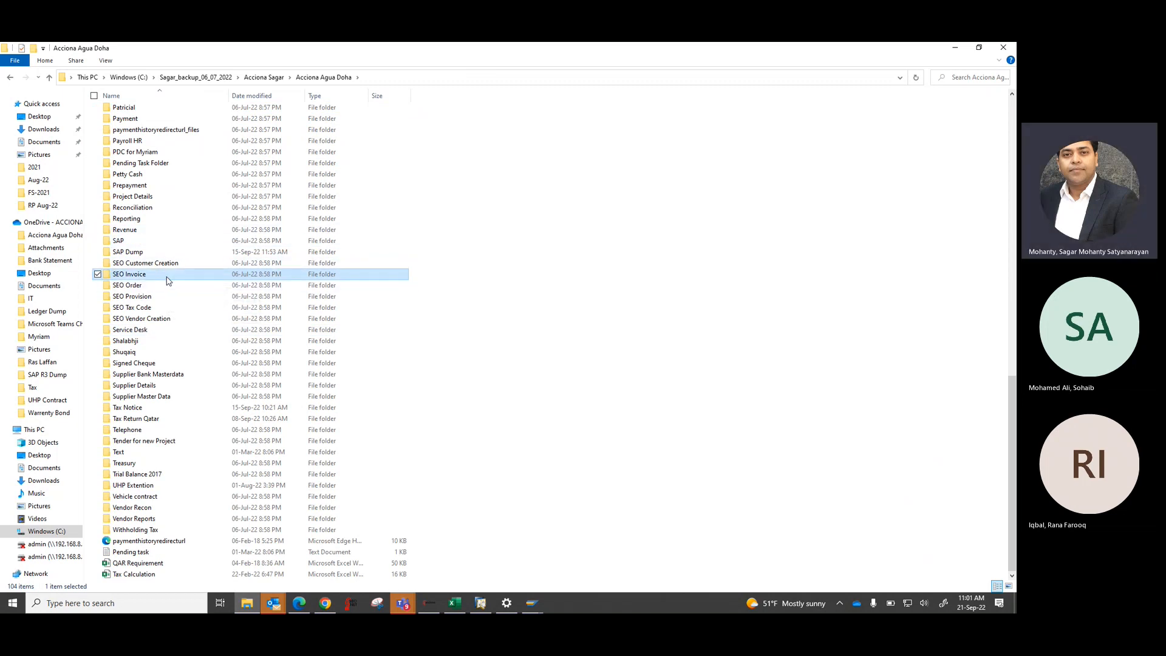
double_click(159, 274)
double_click(152, 124)
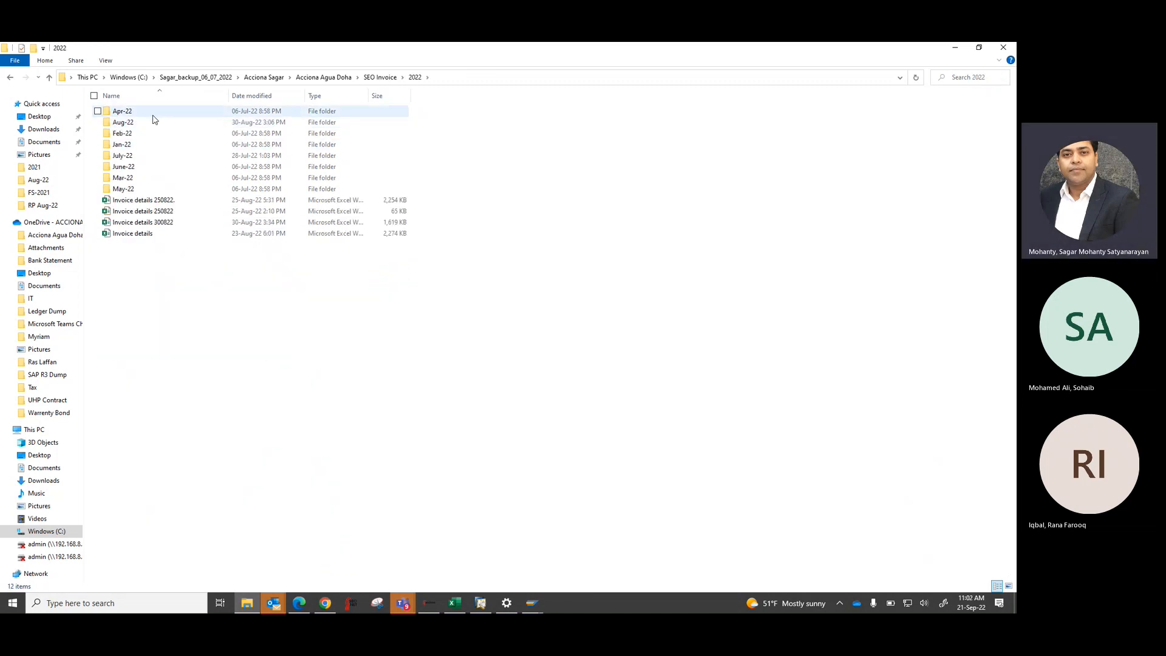
double_click(123, 122)
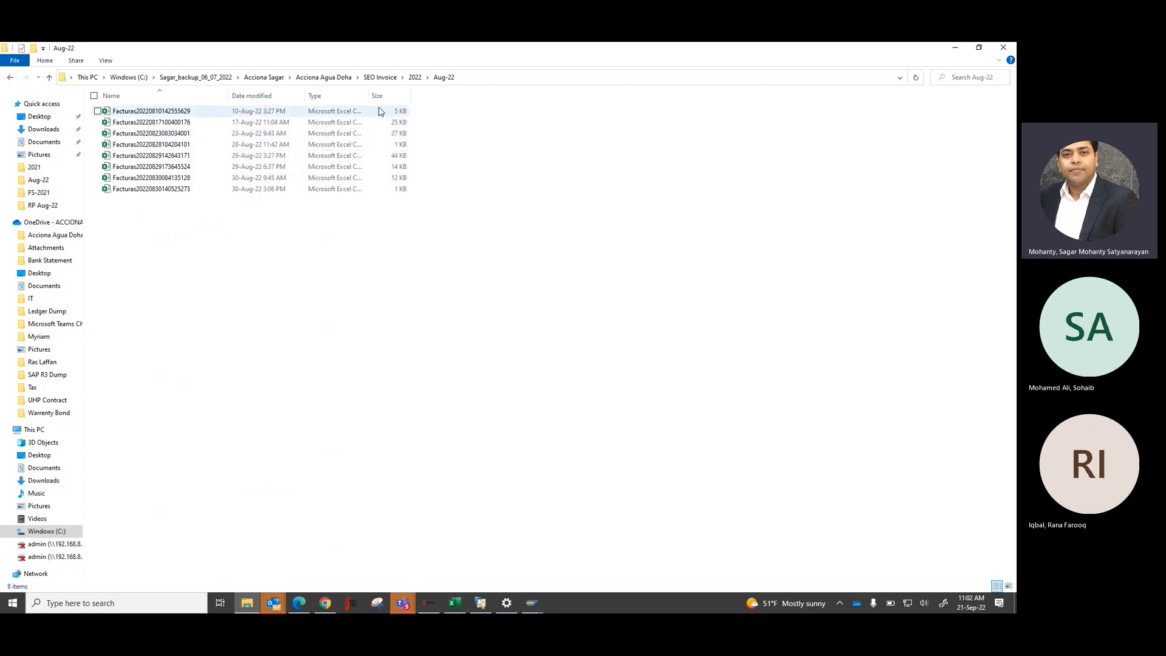
- Widen the Type and Name columns of the Aug-22 file list to show the full file type
left_click_drag(368, 95, 517, 113)
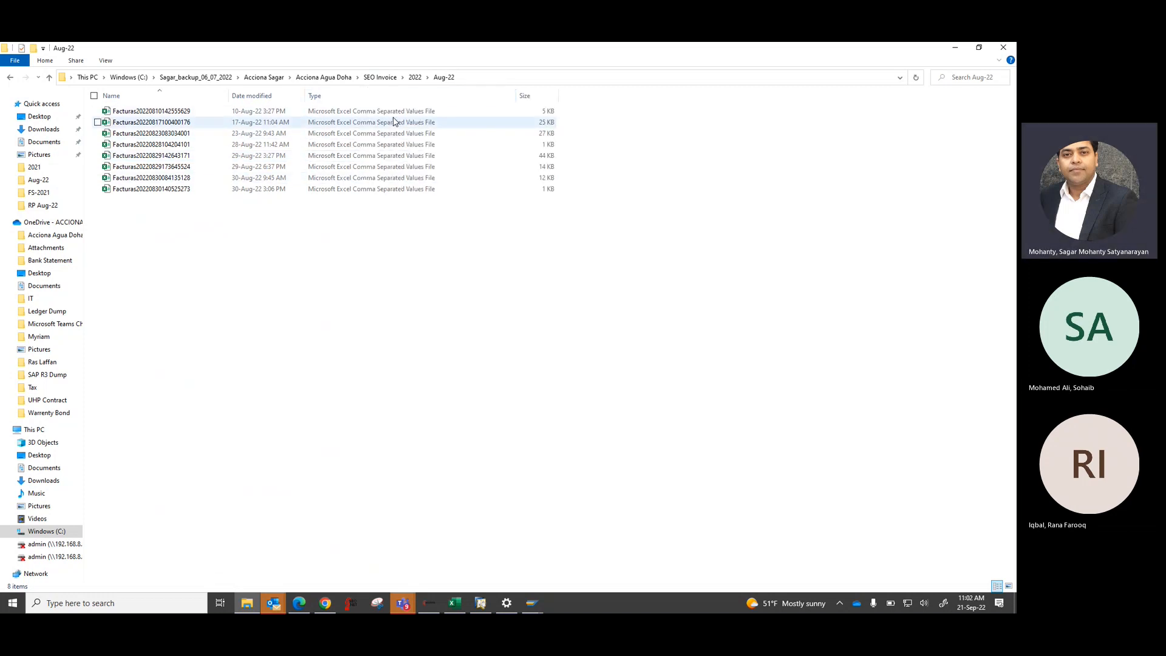
left_click_drag(229, 96, 258, 96)
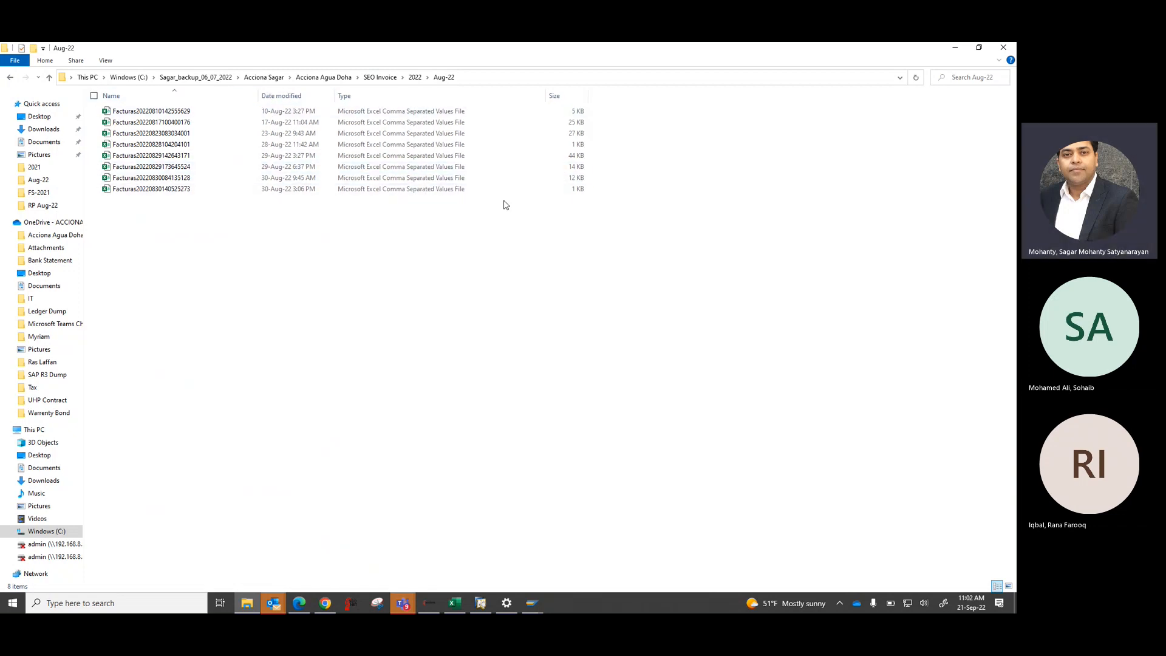
key("alt+Tab")
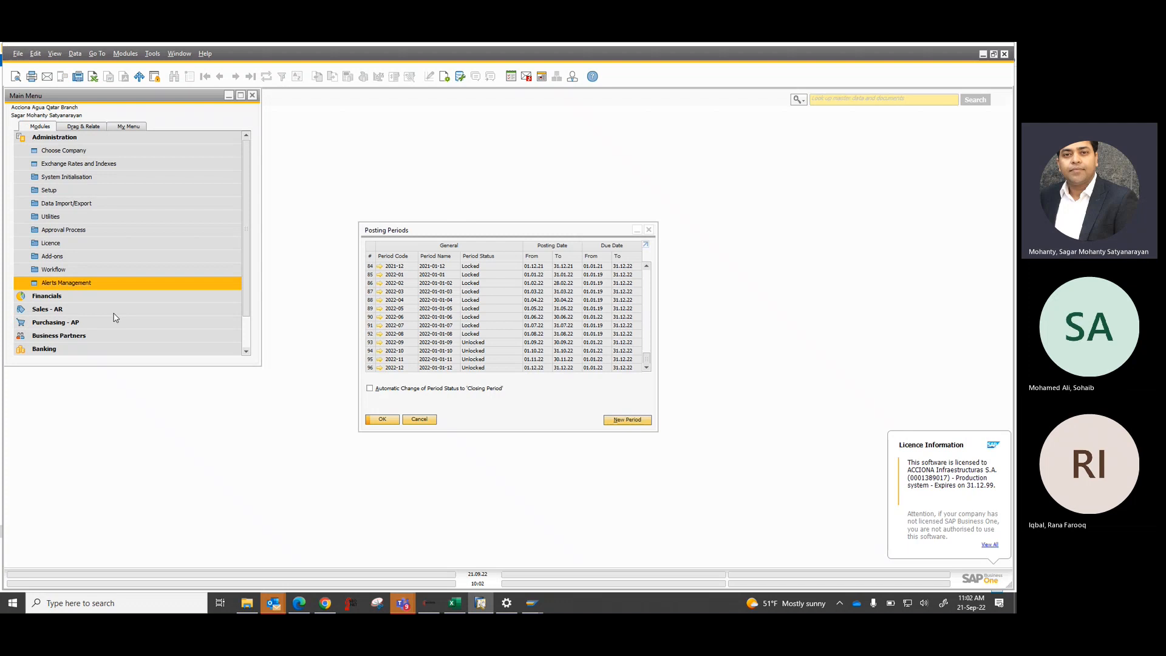
left_click(82, 254)
key("alt+Tab")
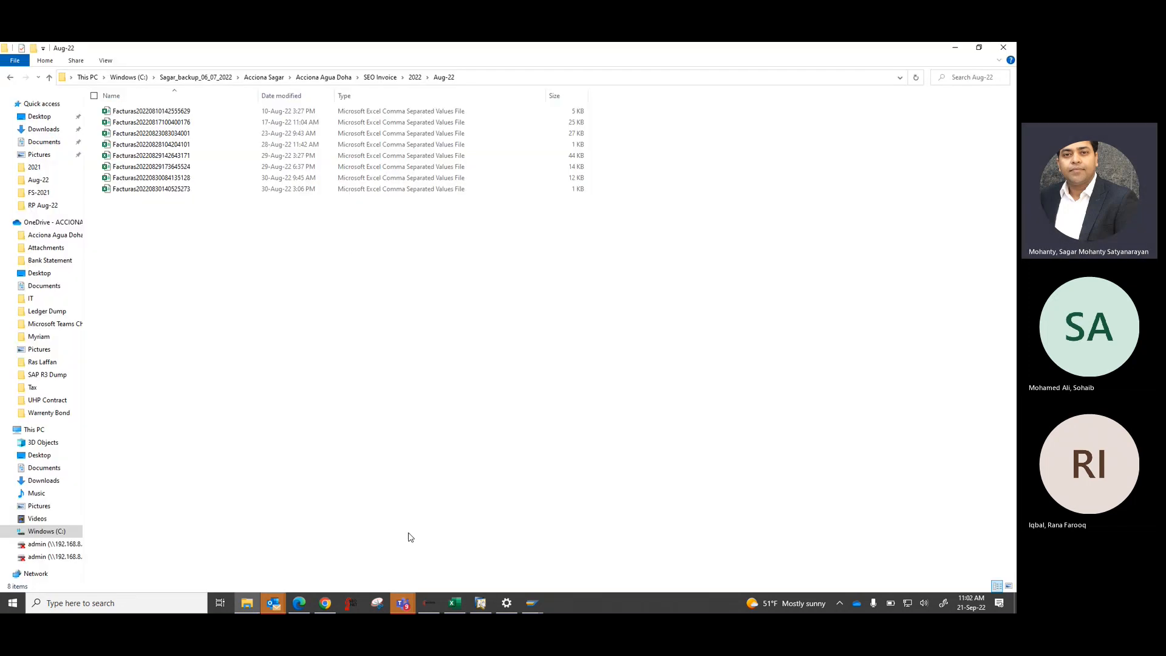
- Switch to SEONET, view the invoice list in Gascon and return to the Aug-22 folder
left_click(427, 607)
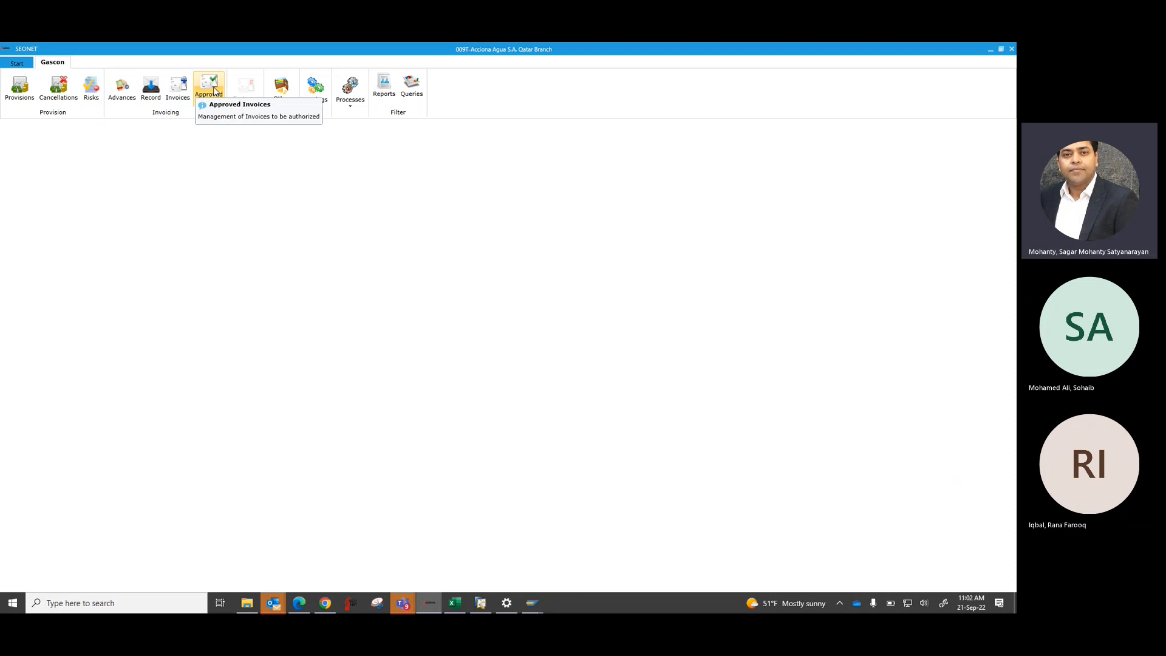
left_click(178, 88)
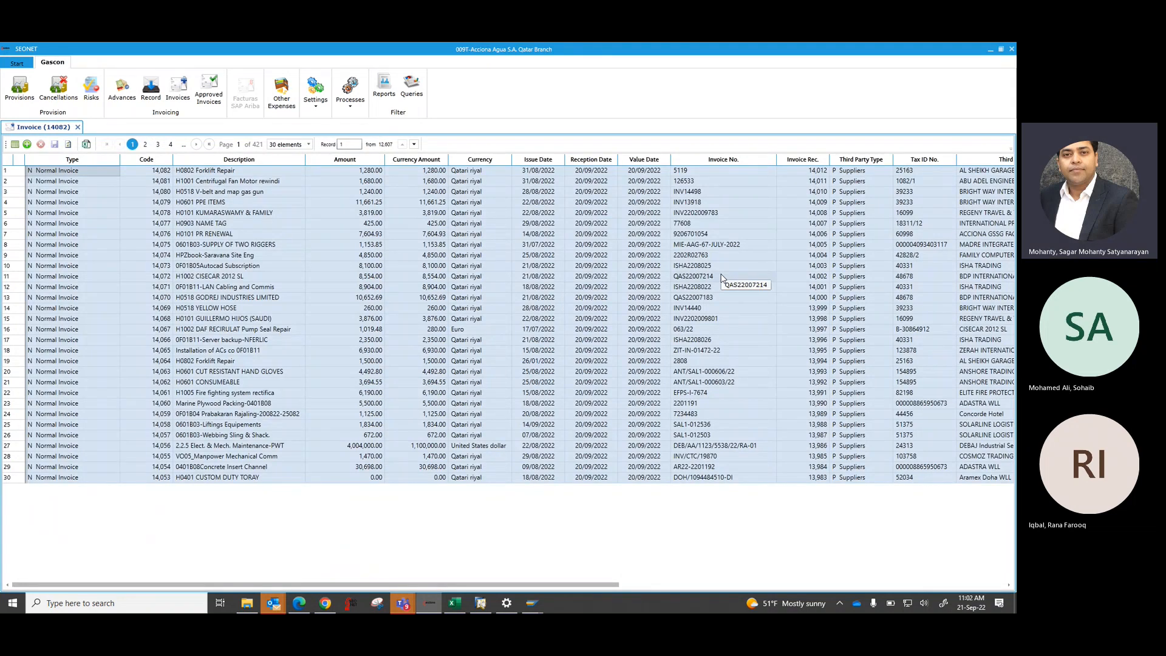
key("alt+Tab")
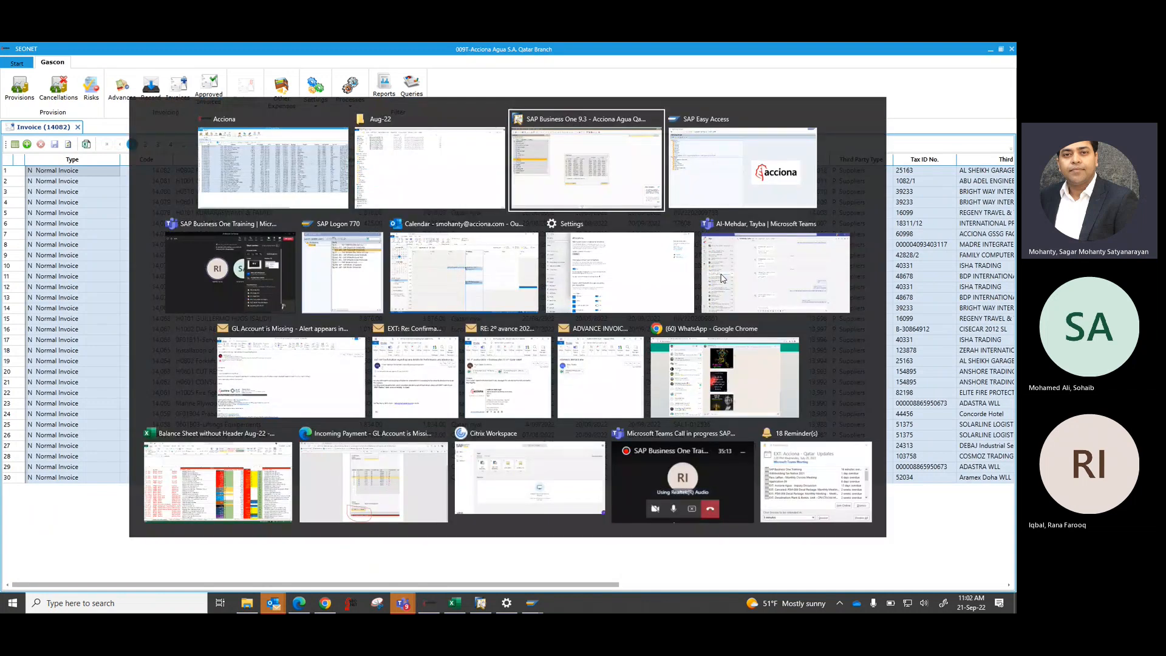
key("alt+shift+Tab")
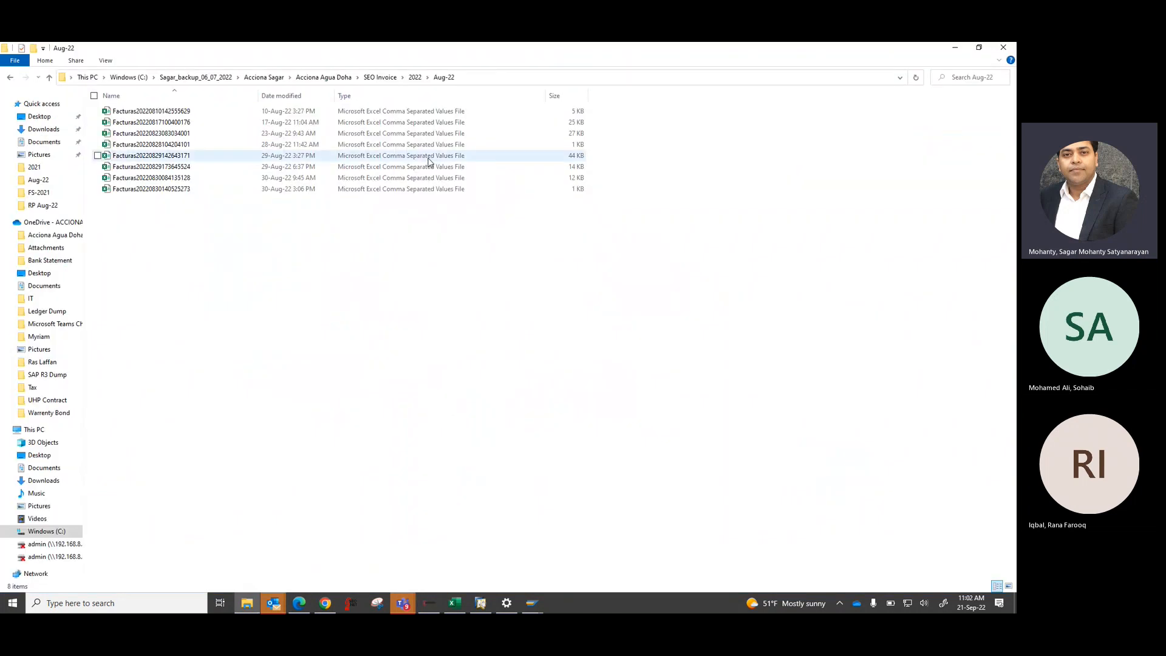
- Switch back to SAP Business One, close the Posting Periods list, and view and close the Workflow Manager
key("alt+Tab")
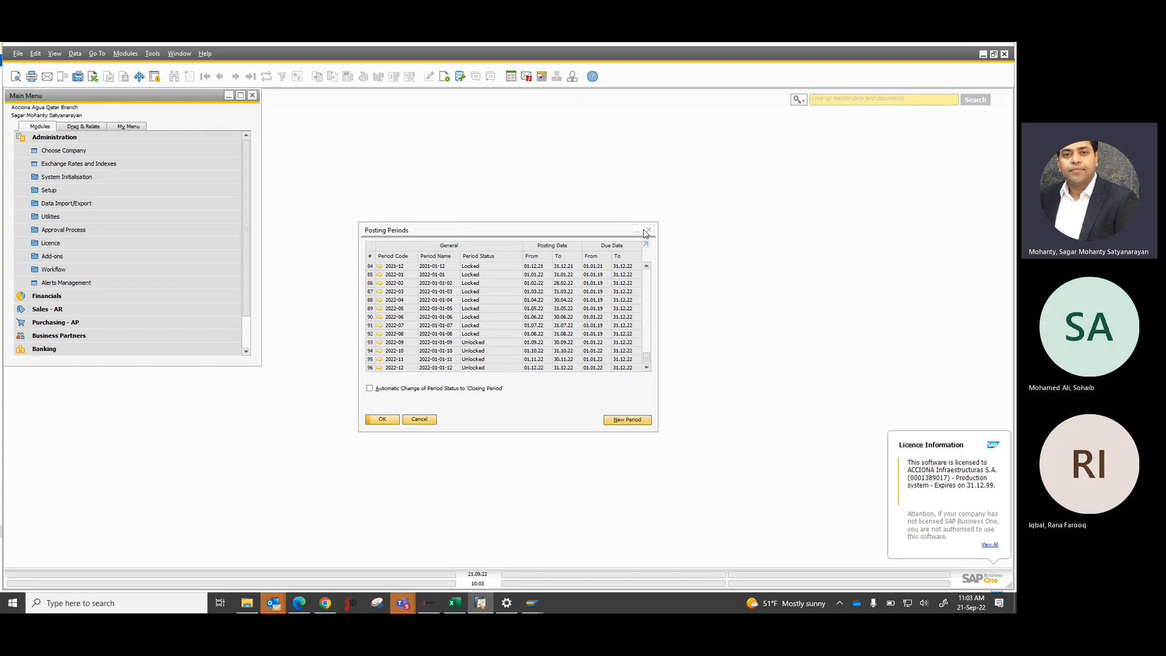
left_click(648, 229)
left_click(58, 269)
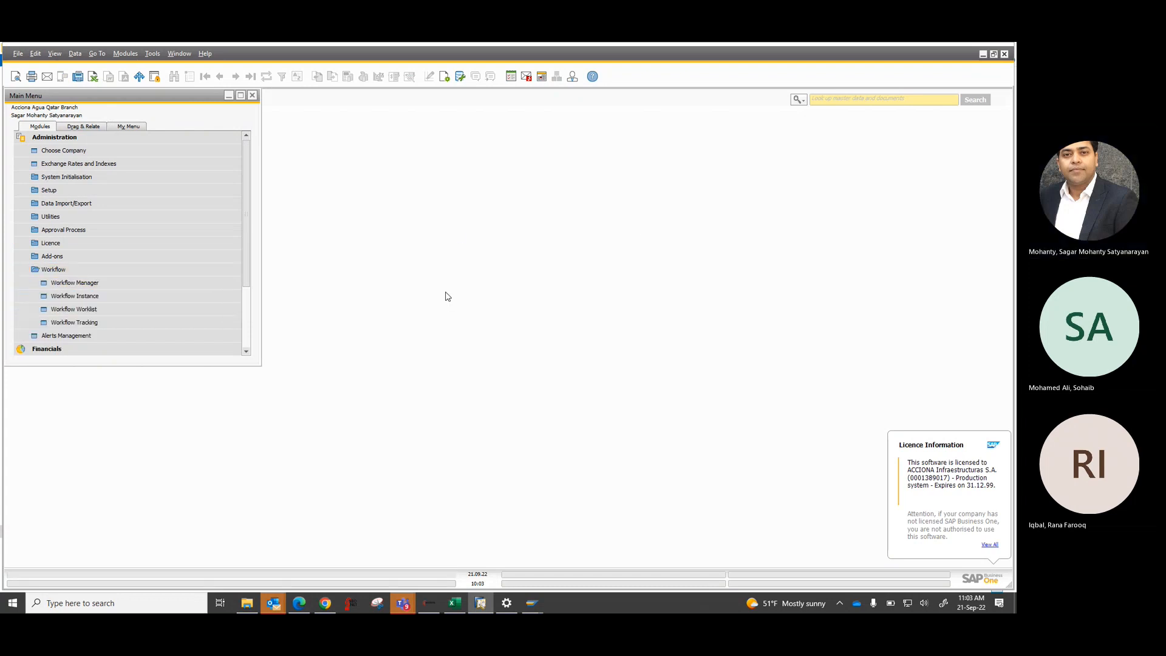
left_click(109, 287)
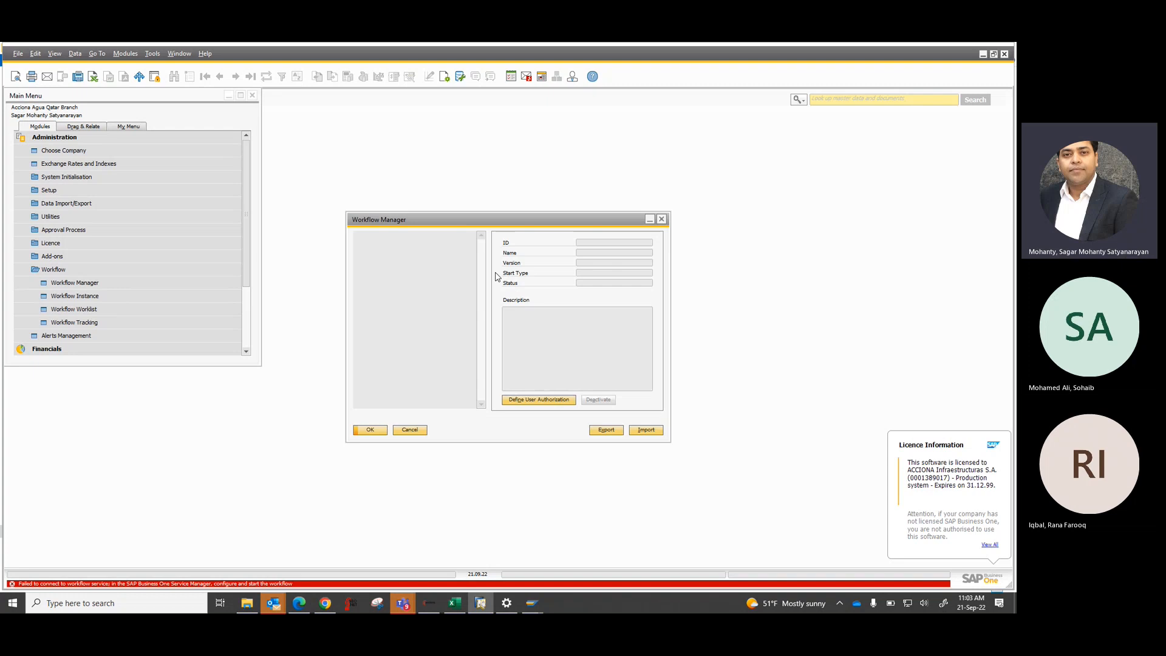
left_click(663, 220)
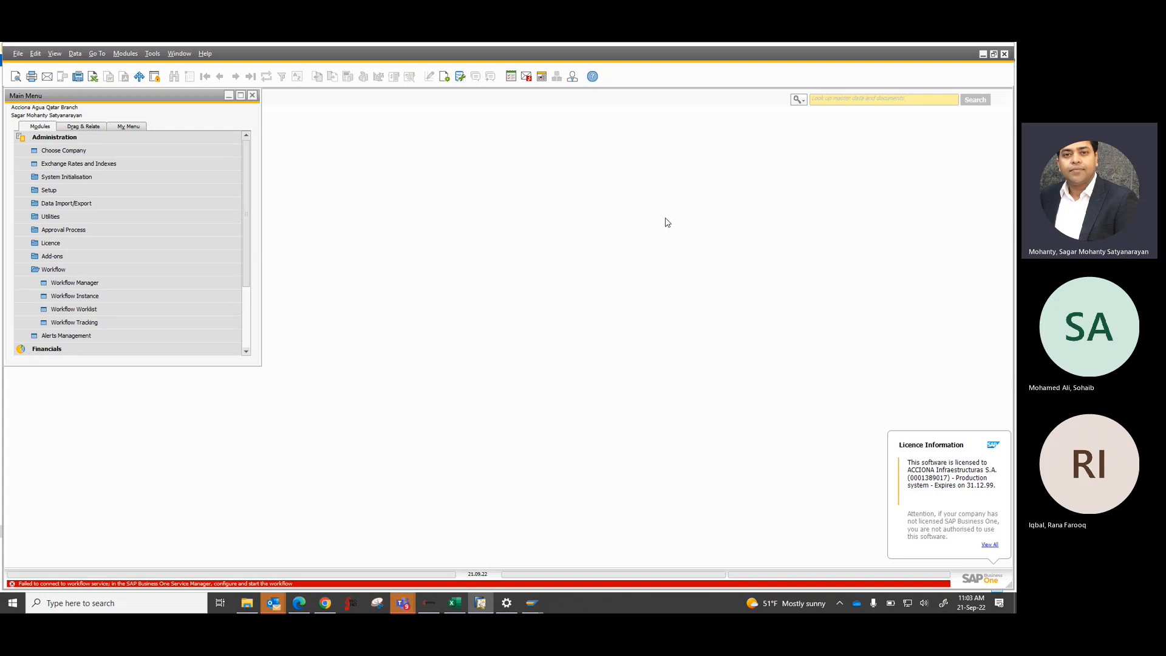
- Collapse the Workflow folder and the Administration module, and review the functions listed under the Financials module
left_click(88, 272)
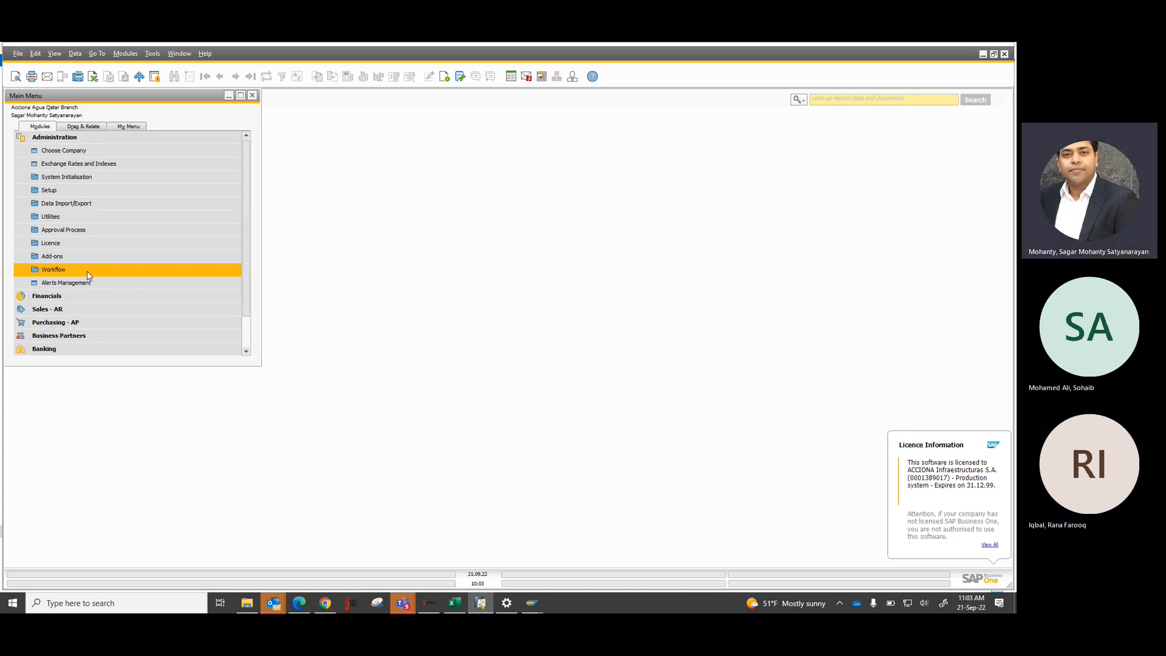
left_click(102, 142)
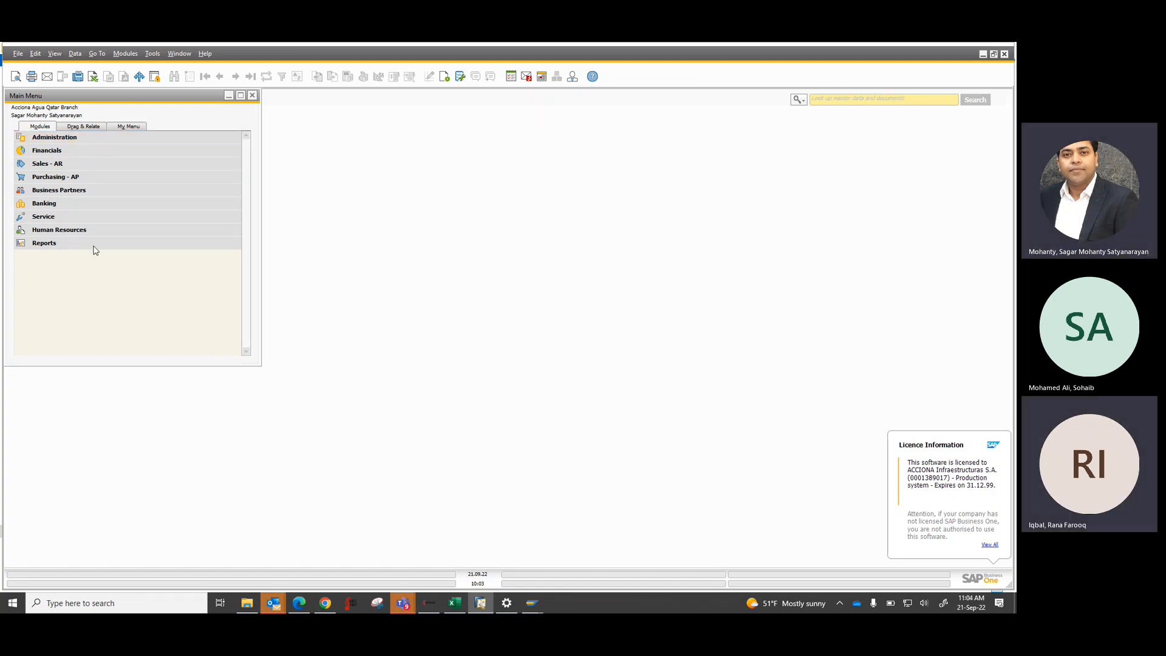
left_click(66, 151)
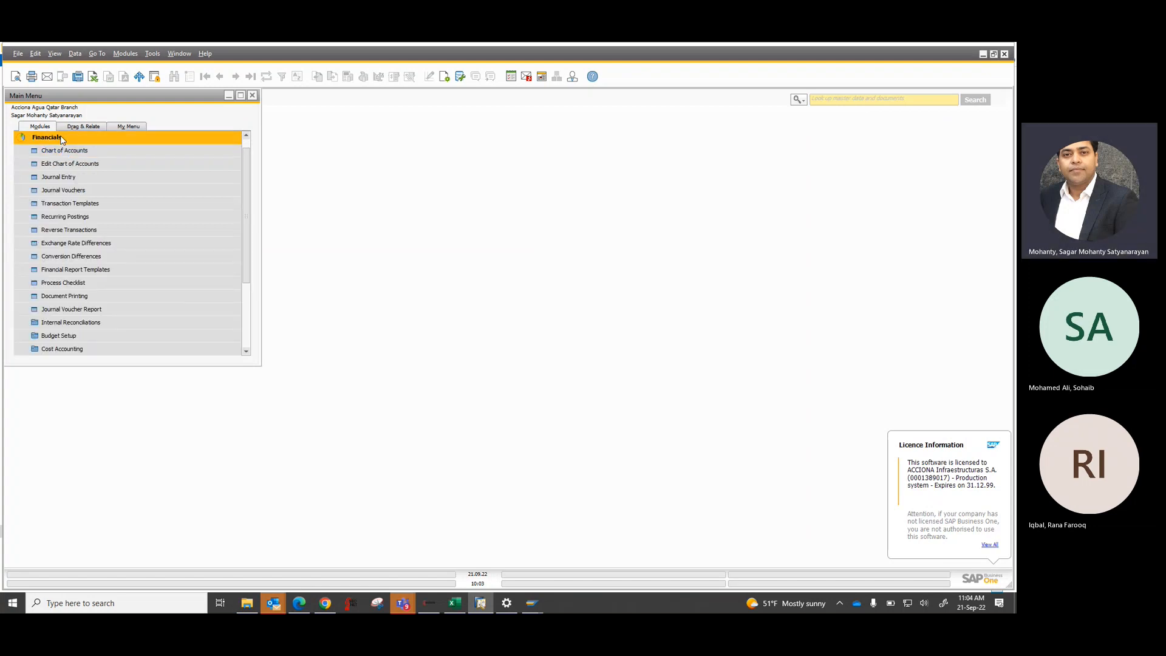
left_click(62, 139)
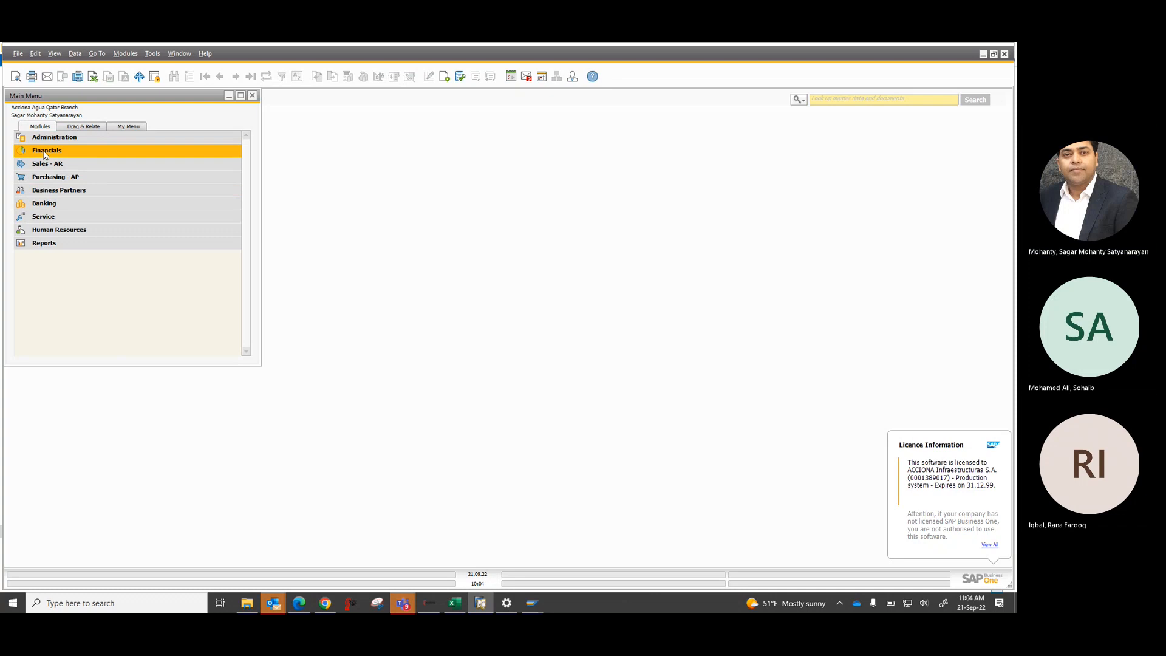
- Expand the Financials module, view the Chart of Accounts and close it
left_click(43, 152)
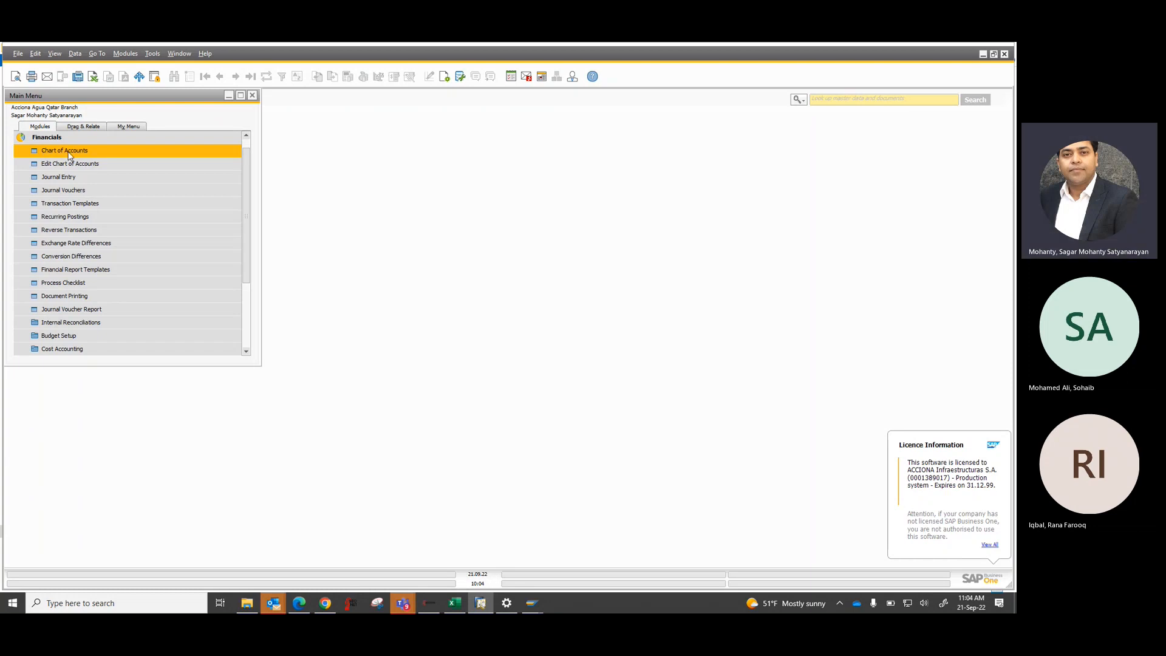
left_click(69, 151)
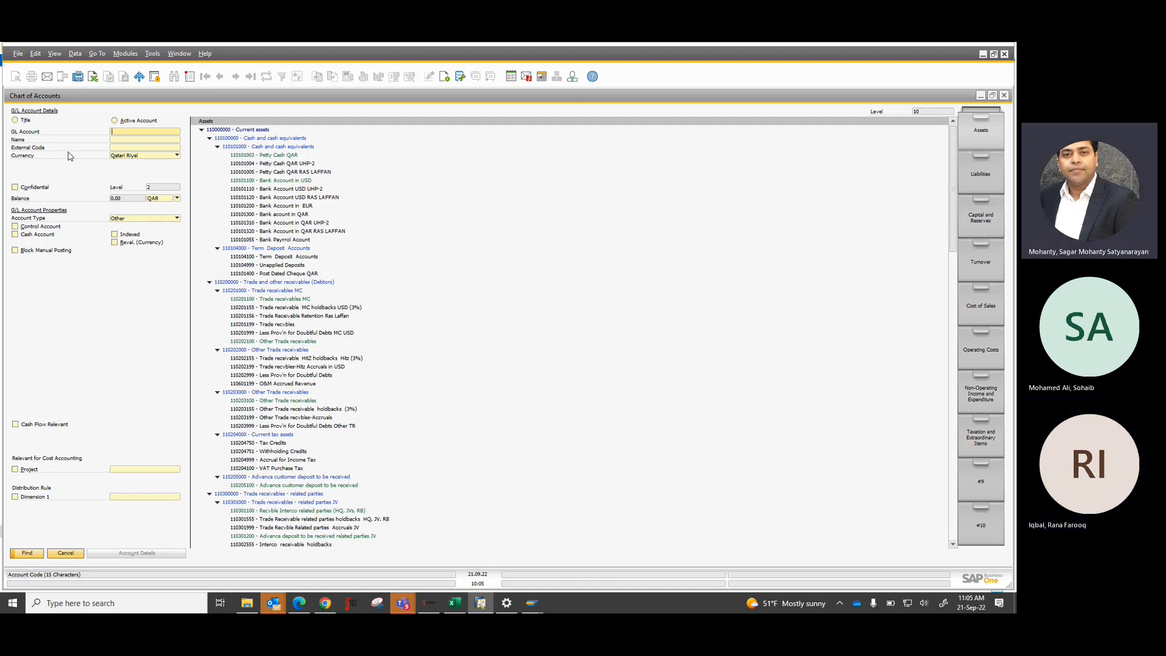
left_click(64, 554)
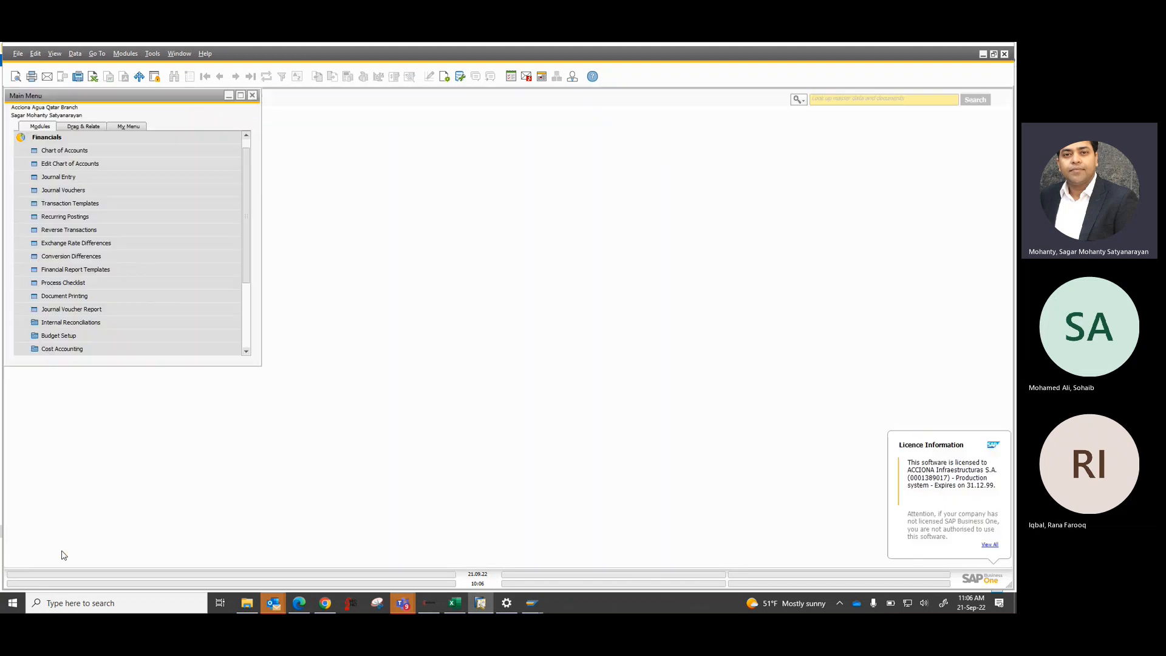
- Open Edit Chart of Accounts for all account groups, view the details of Bank Account in EUR and return to the selection criteria
left_click(59, 167)
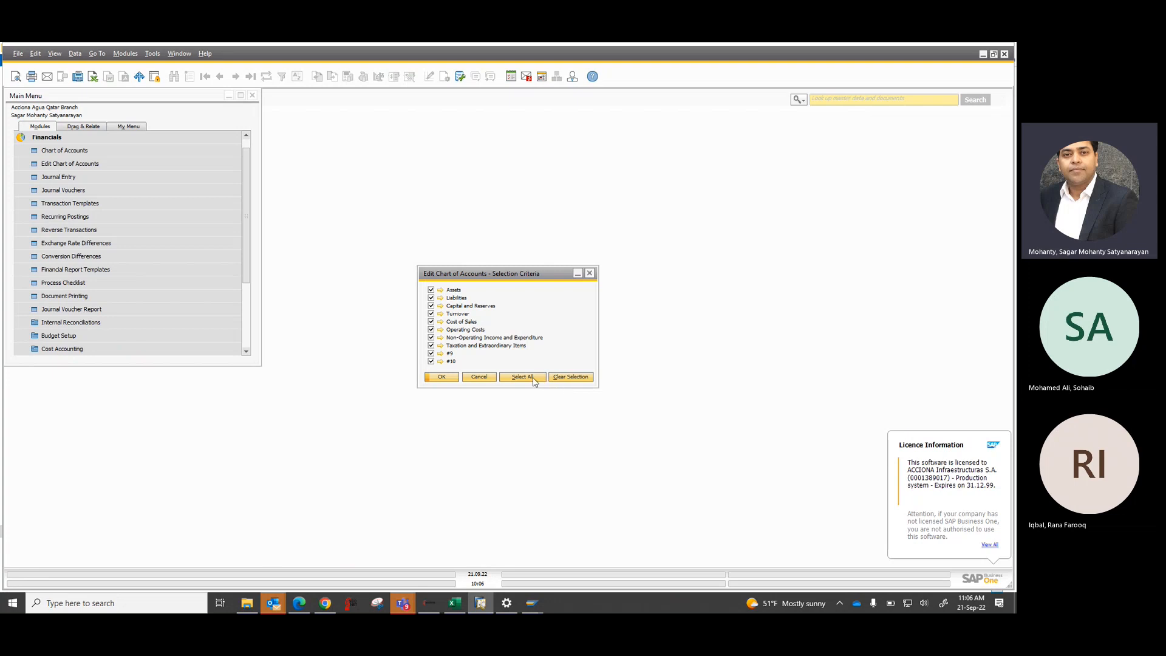
left_click(442, 377)
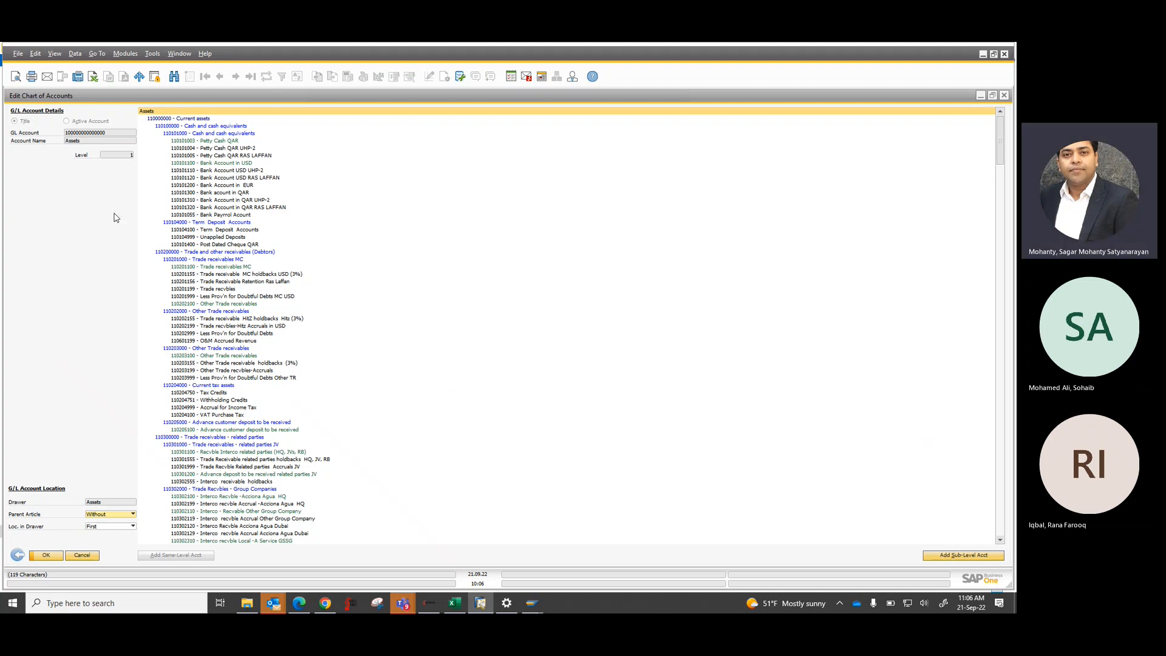
left_click(184, 185)
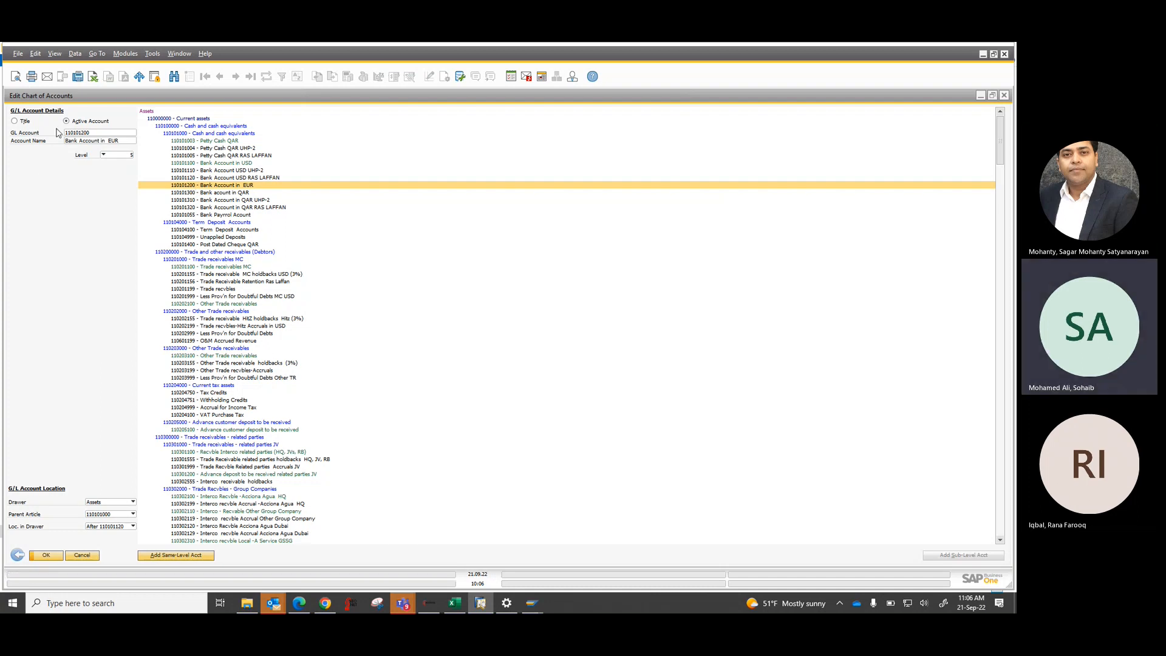
left_click(20, 556)
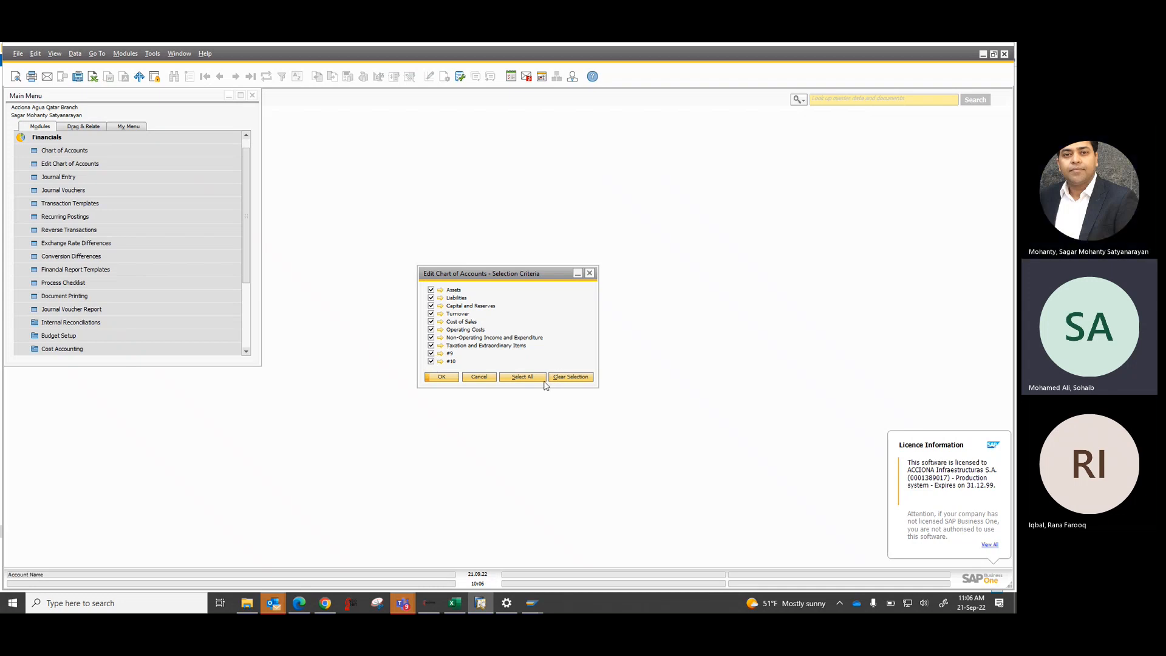
- Reopen Edit Chart of Accounts with all account groups included and examine the full account list from Assets to #10
left_click(441, 377)
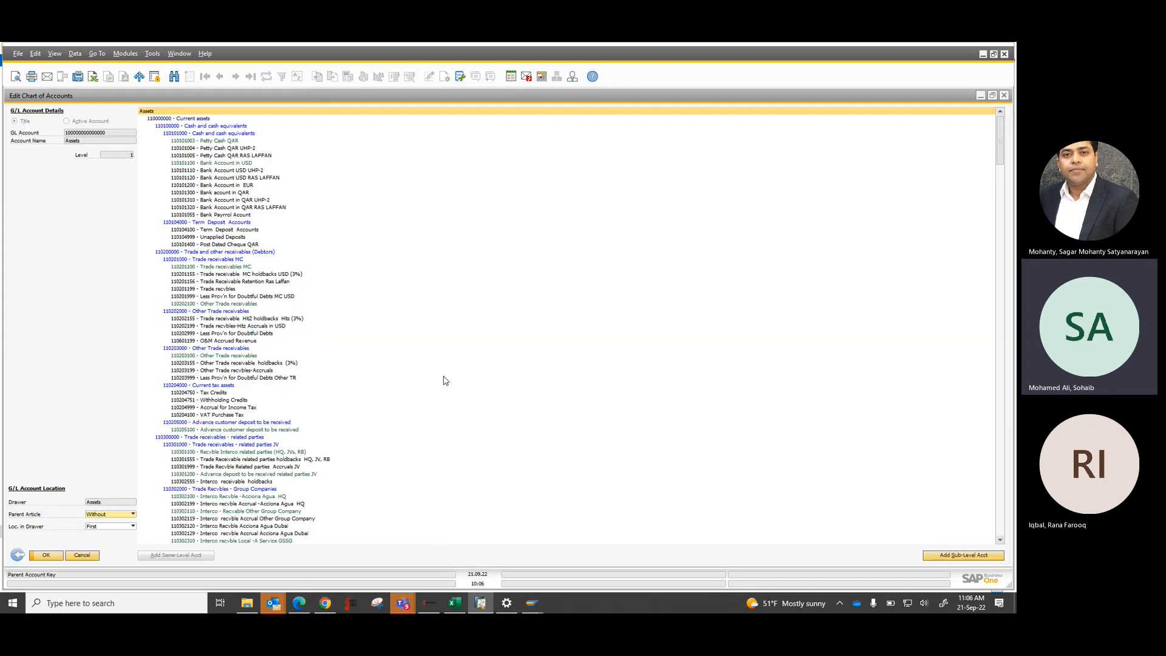
scroll(445, 380, "down", 20)
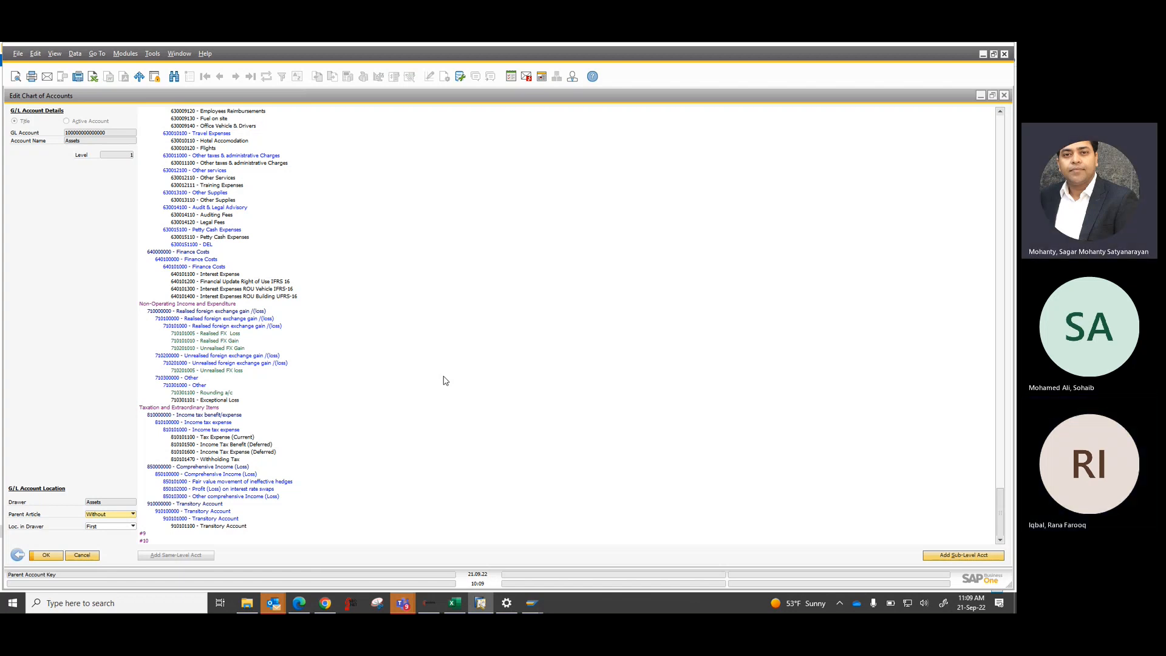
scroll(445, 381, "up", 20)
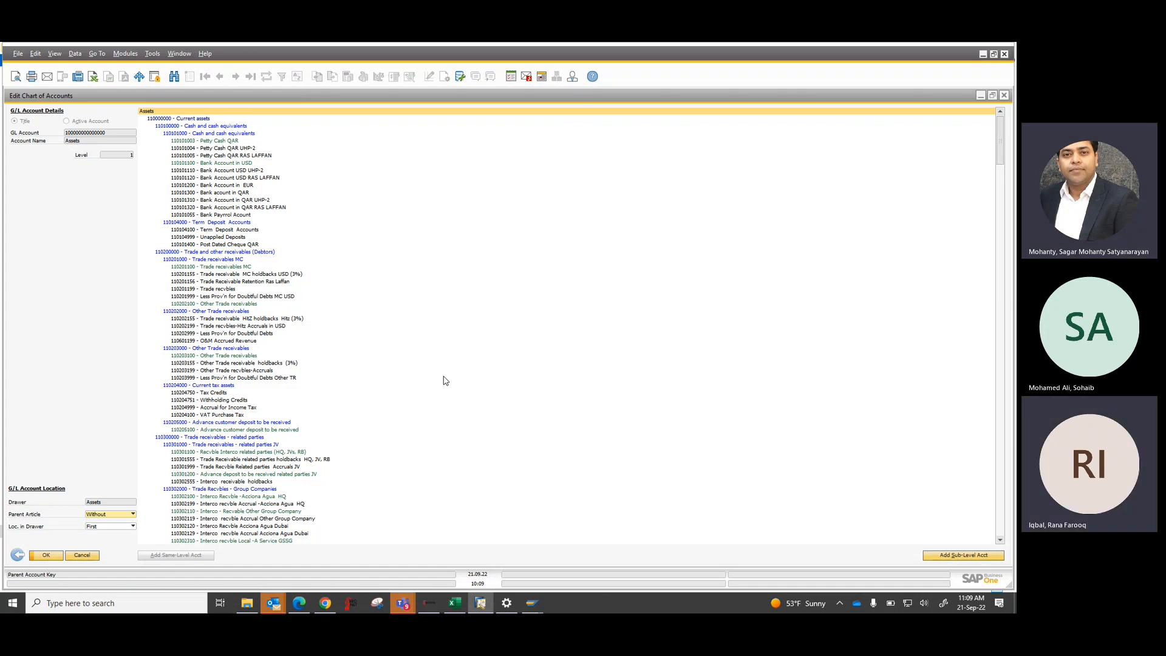
scroll(445, 381, "down", 20)
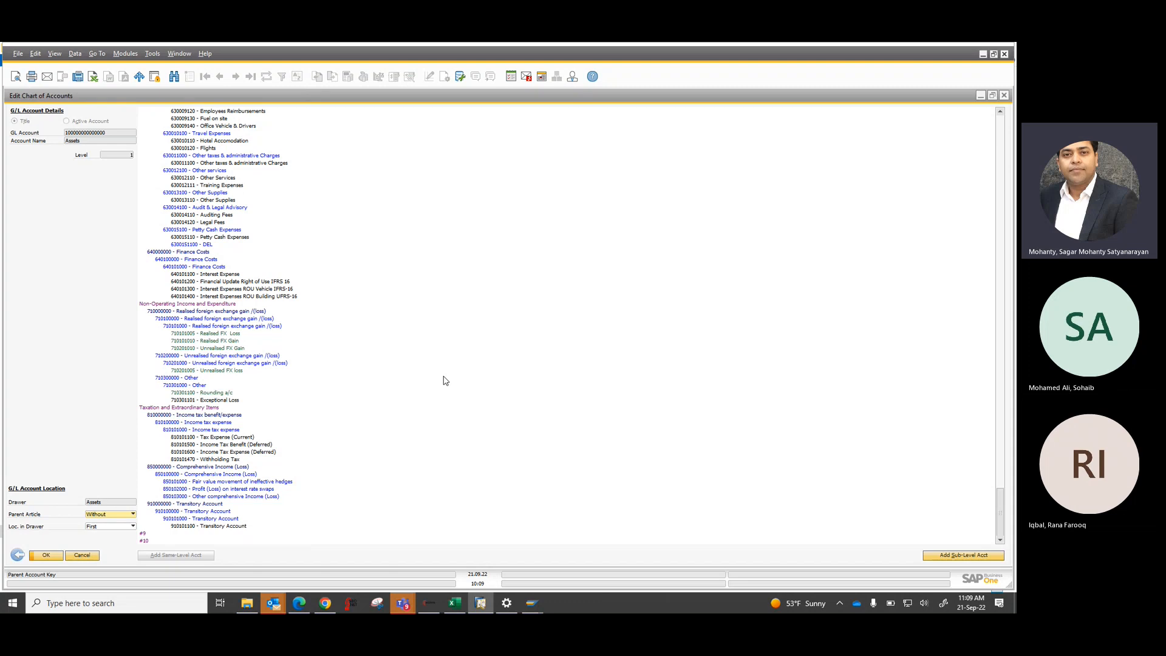
- Examine the accounts from Capital and Reserves through Turnover, Cost of Sales and Operating Costs to Taxation and Extraordinary Items
scroll(443, 381, "up", 15)
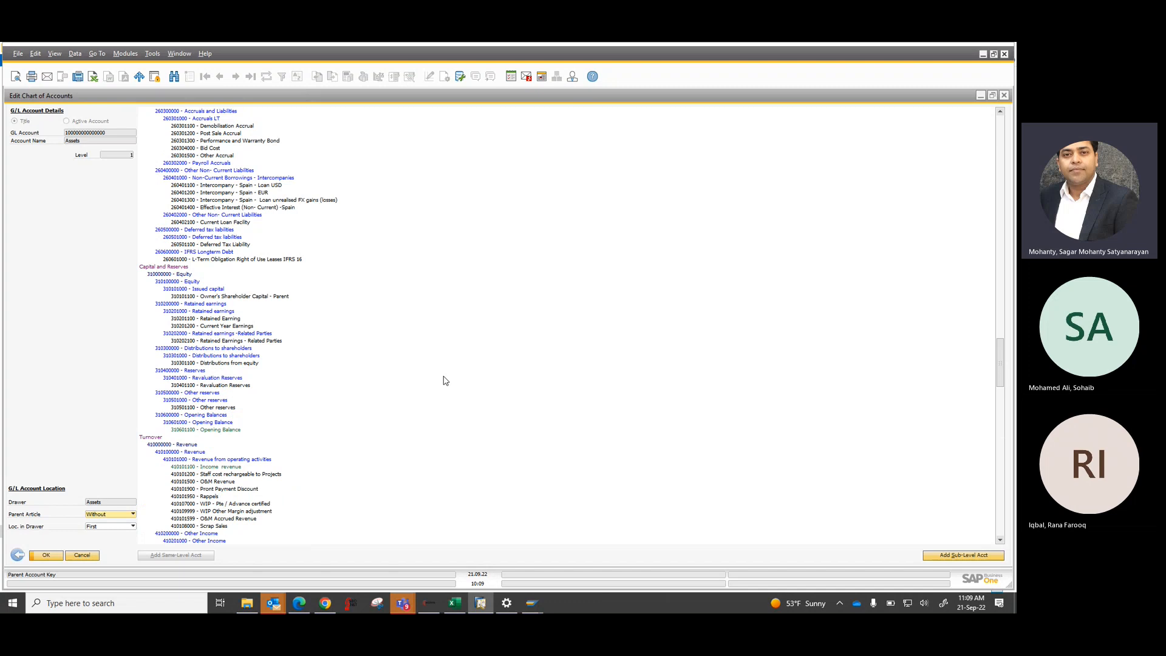
scroll(443, 381, "up", 3)
scroll(443, 381, "down", 3)
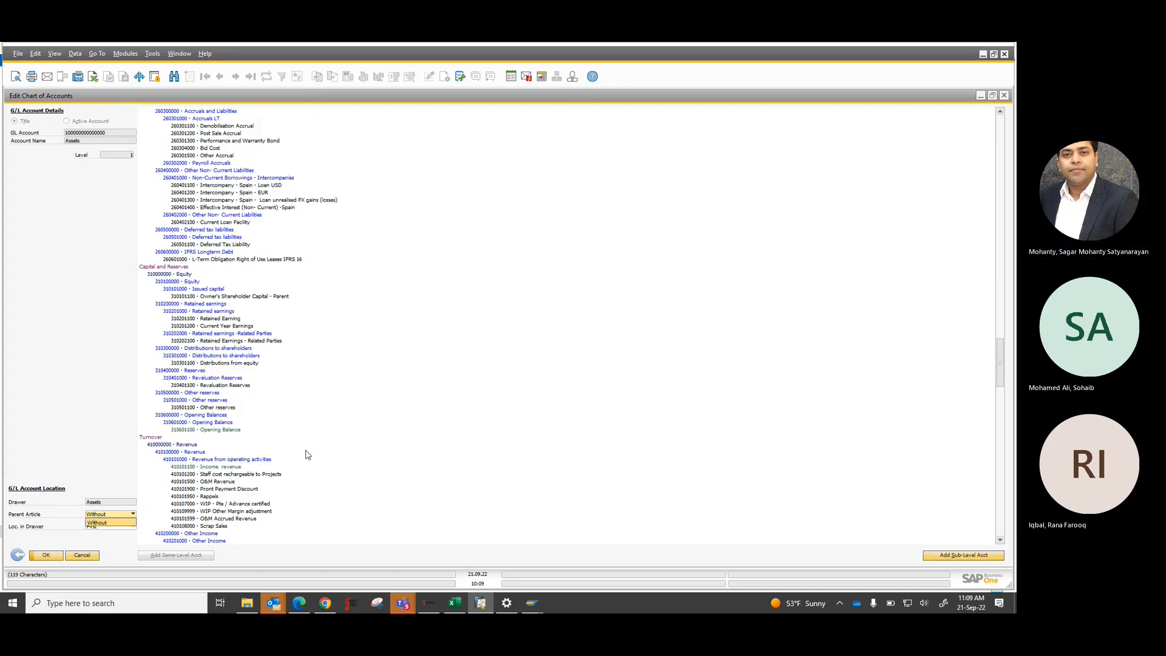
scroll(404, 471, "down", 4)
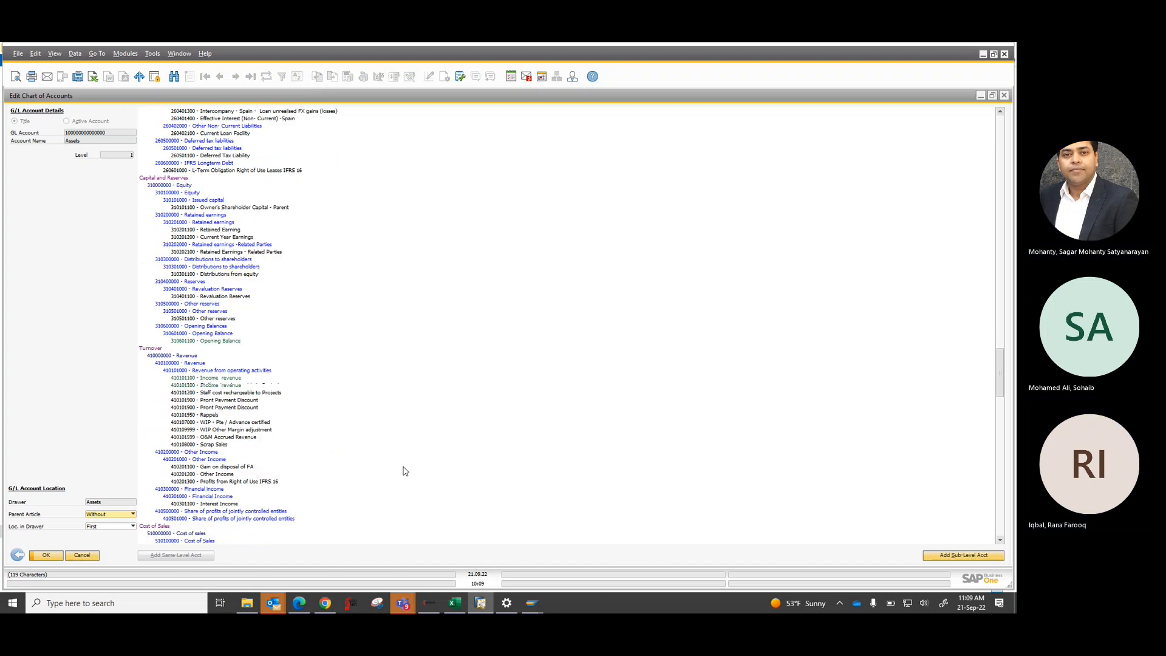
scroll(404, 471, "down", 2)
scroll(403, 471, "down", 2)
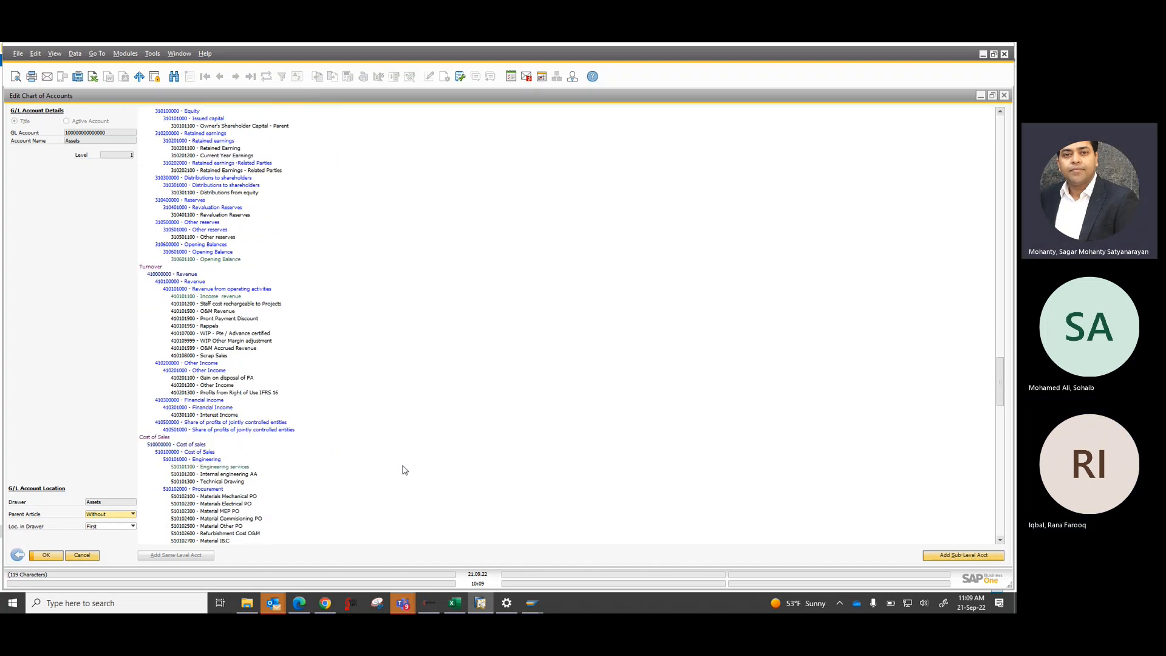
scroll(390, 472, "down", 12)
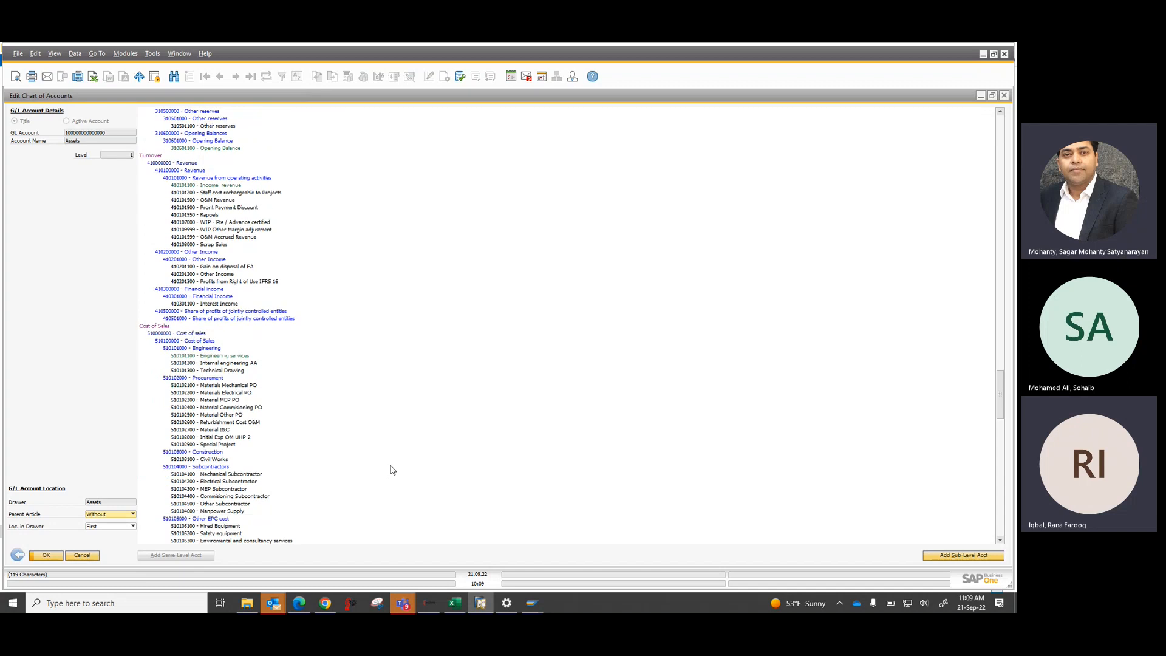
scroll(392, 468, "down", 9)
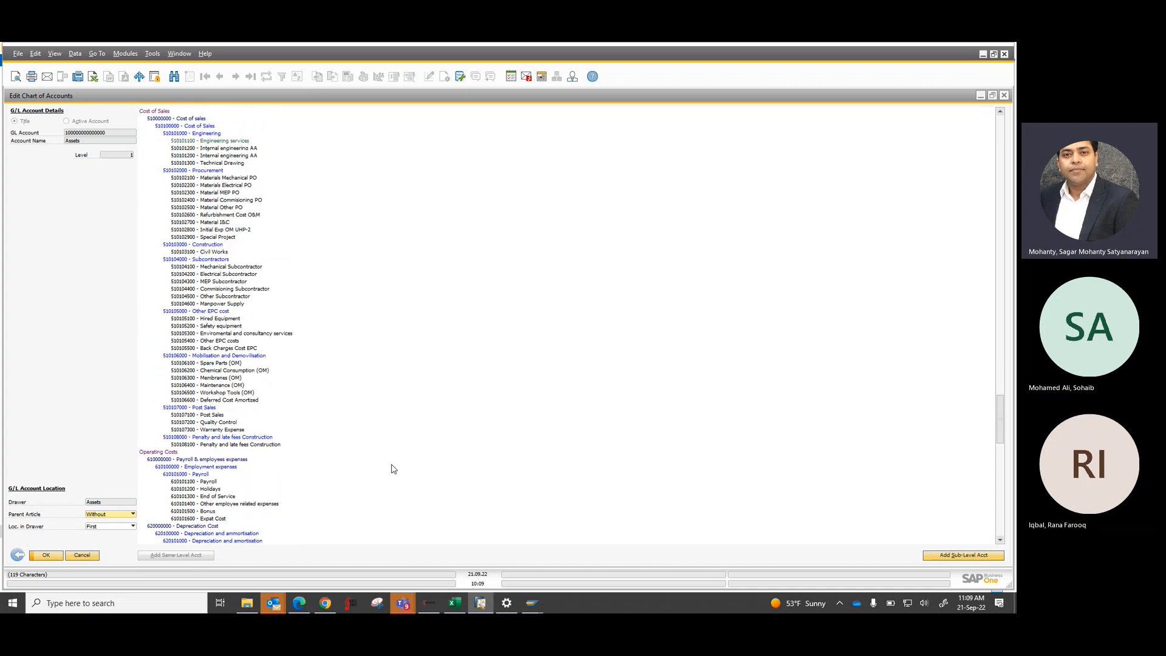
scroll(392, 468, "down", 17)
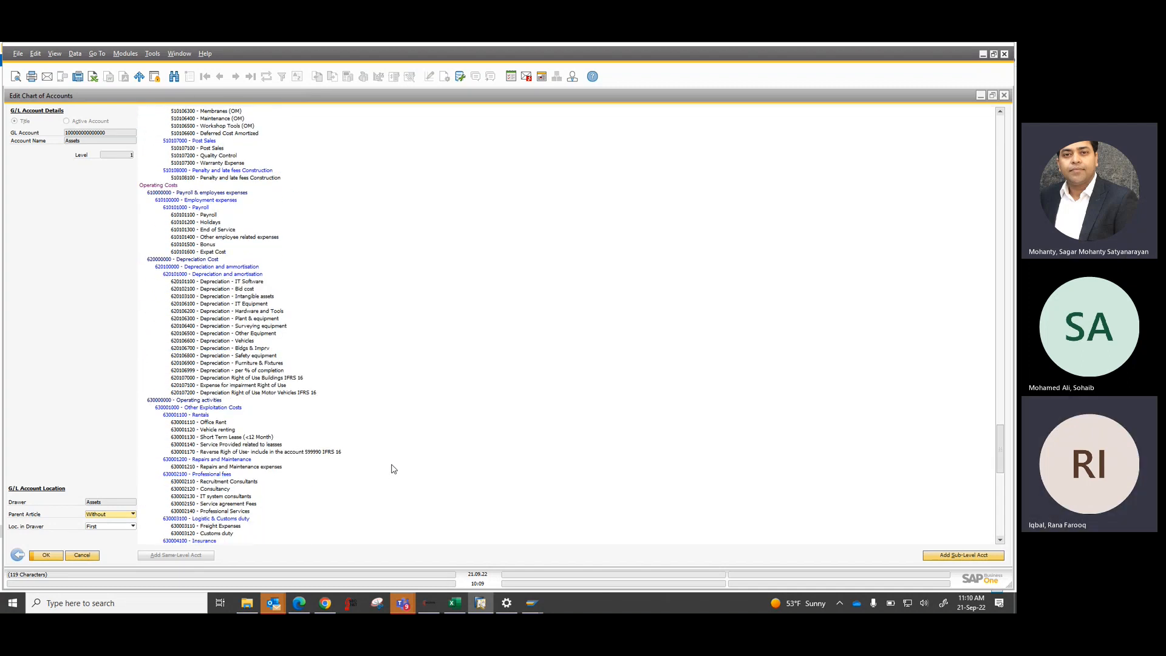
scroll(392, 468, "down", 5)
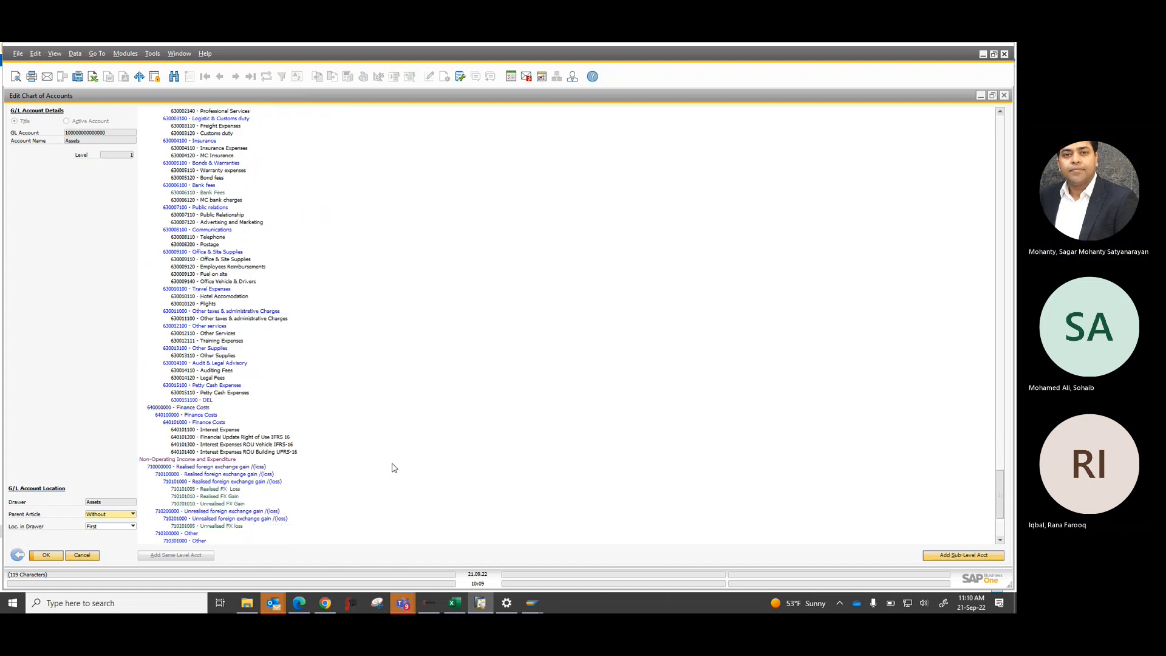
scroll(273, 480, "down", 4)
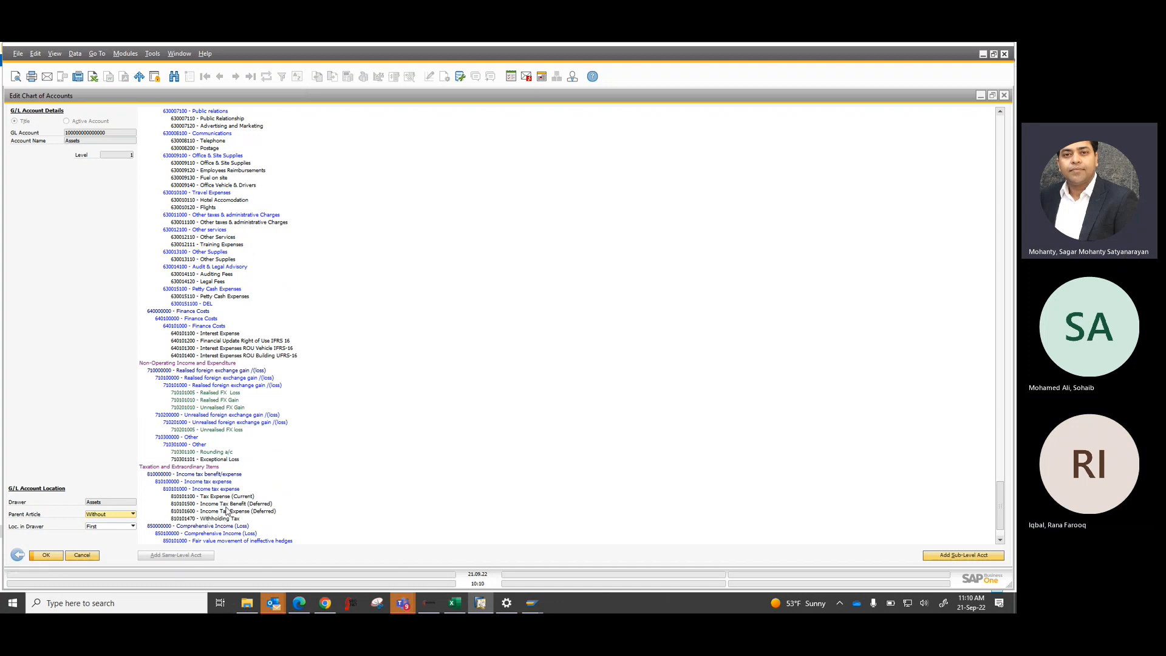
scroll(229, 508, "down", 2)
scroll(229, 509, "down", 1)
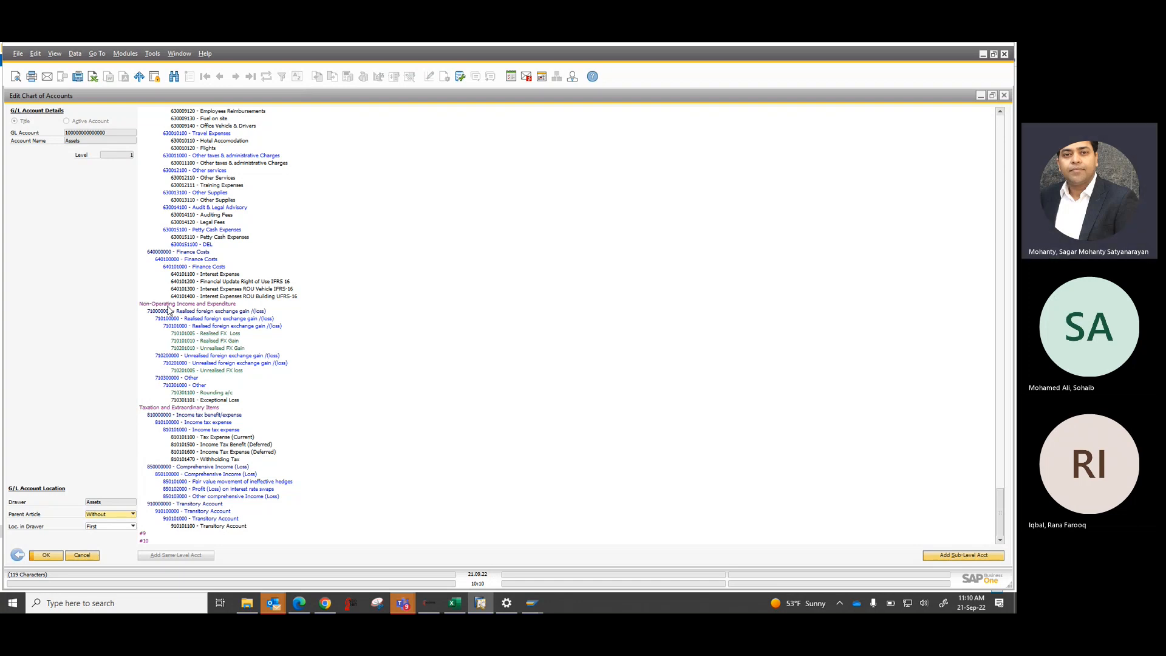
- Leave Edit Chart of Accounts without saving changes and close its selection criteria
scroll(168, 311, "up", 20)
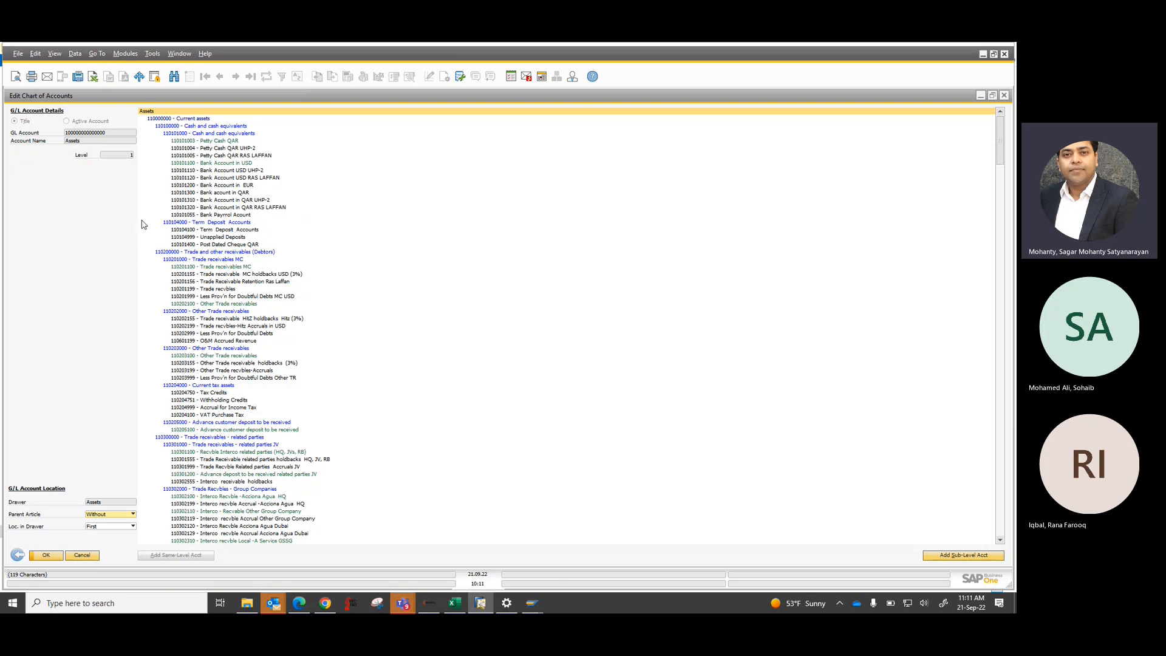
left_click(17, 557)
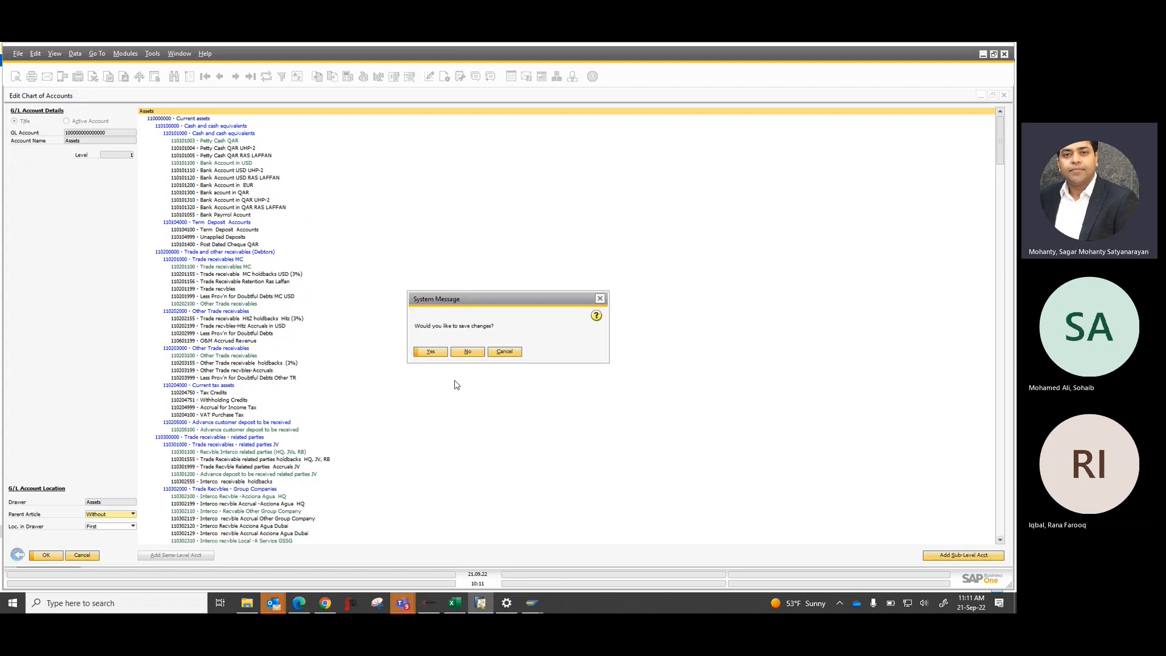
left_click(470, 354)
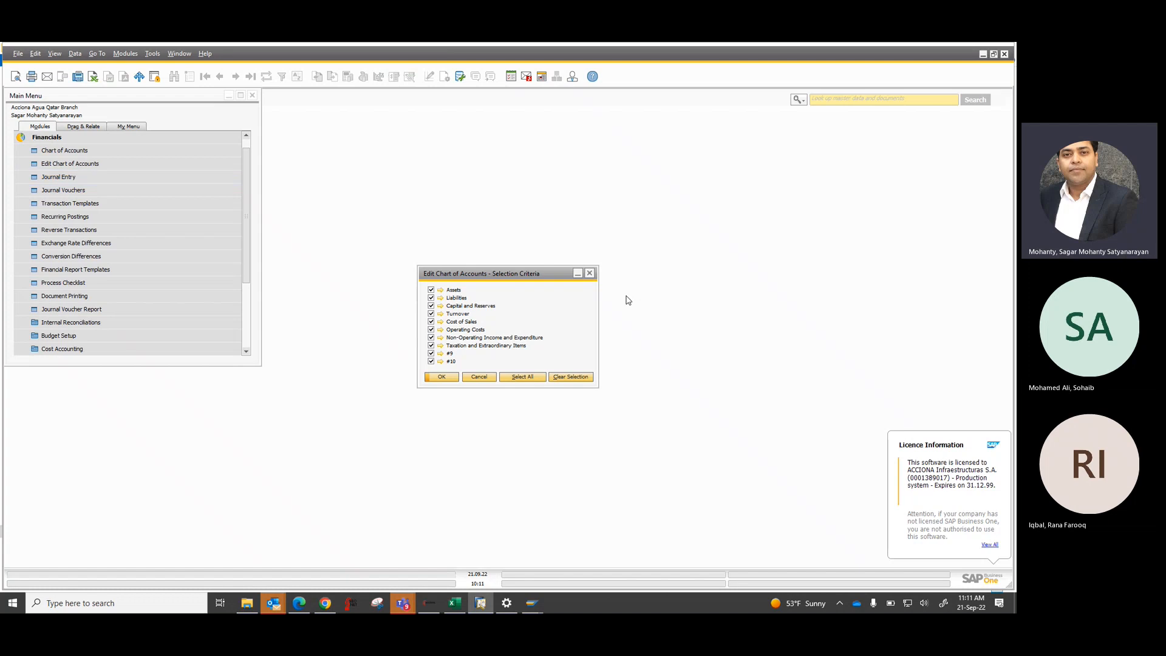
left_click(590, 273)
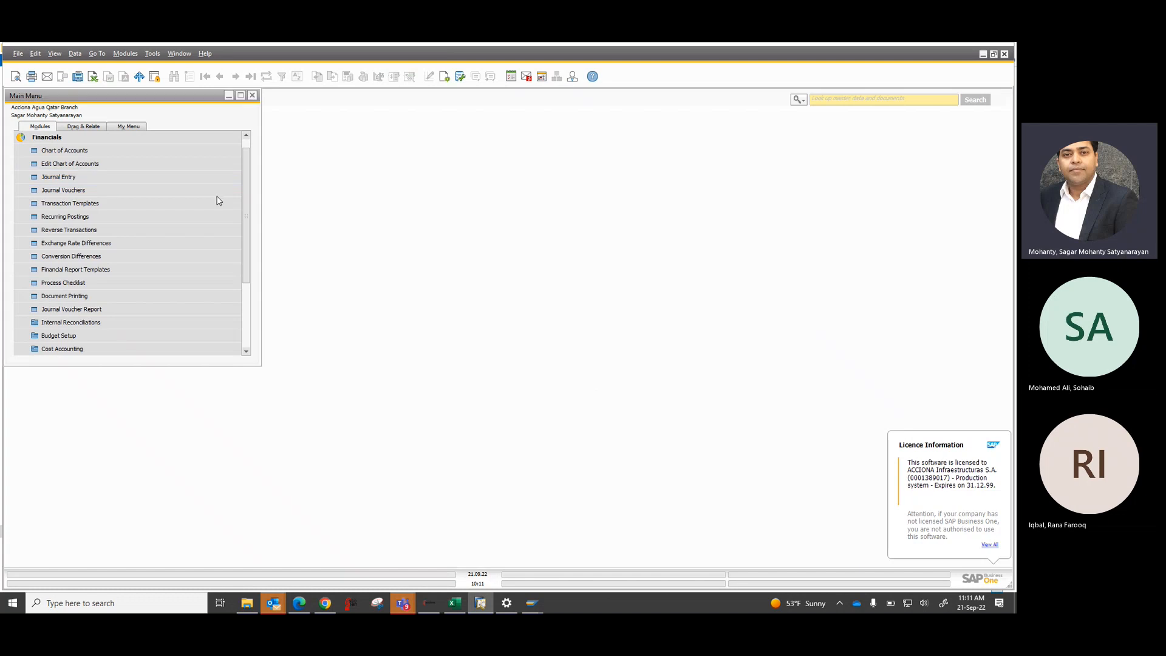
- Open the Journal Entry form from the Financials module and close it without adding an entry
left_click(123, 180)
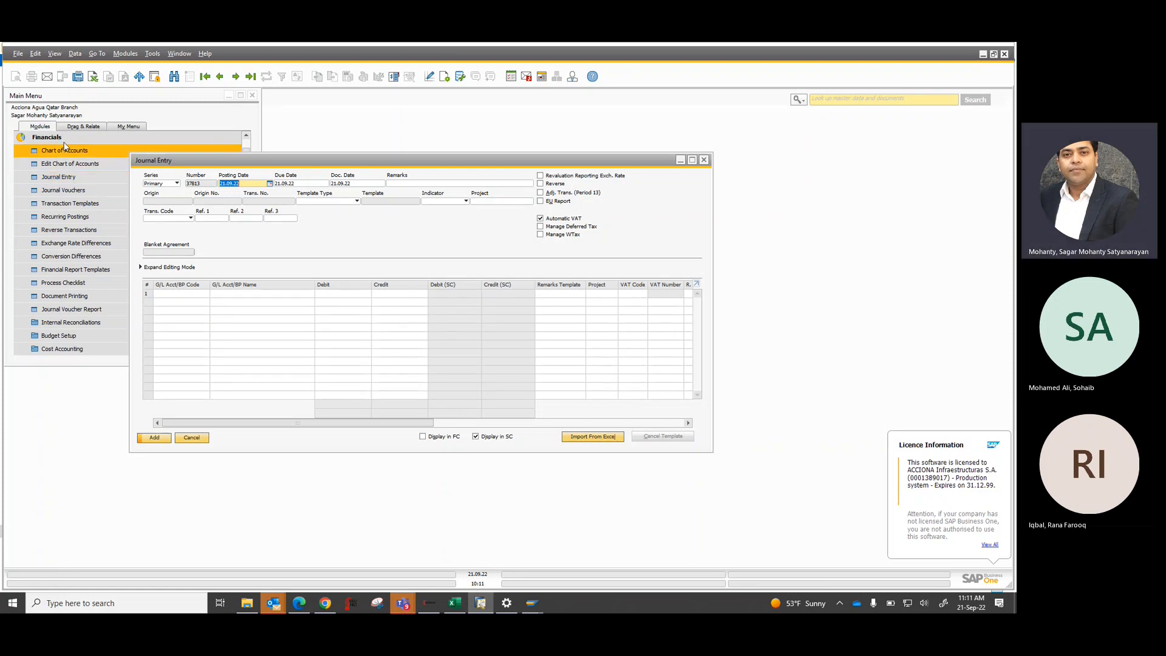
left_click(704, 160)
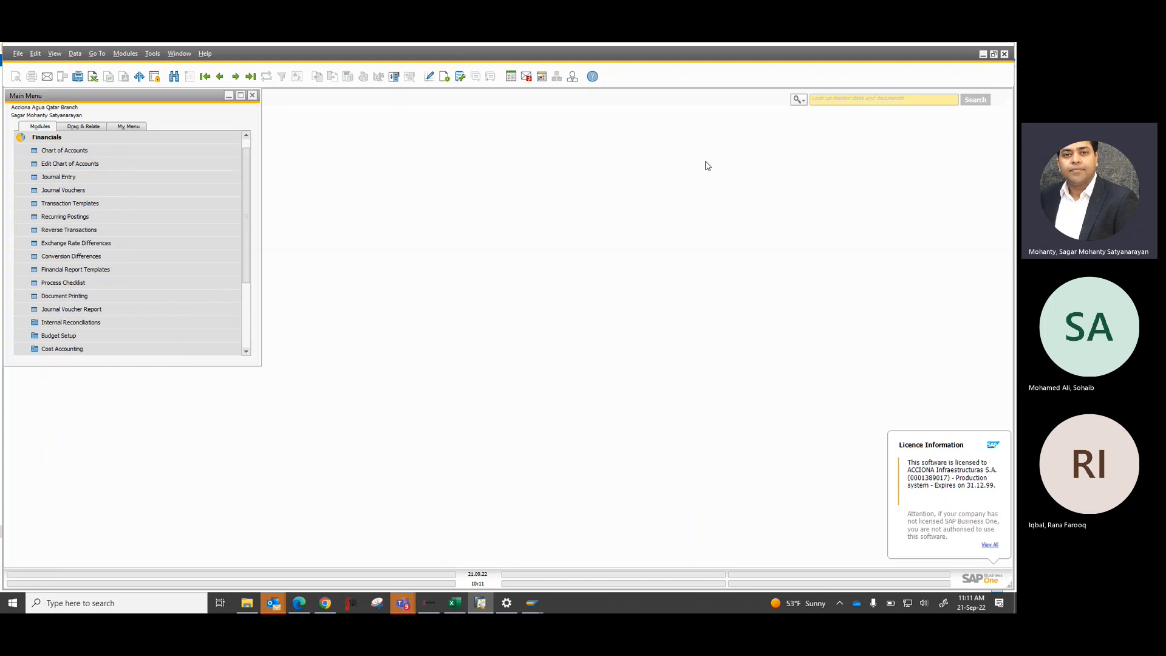
- Switch the search scope from data to Search Menus
left_click(859, 103)
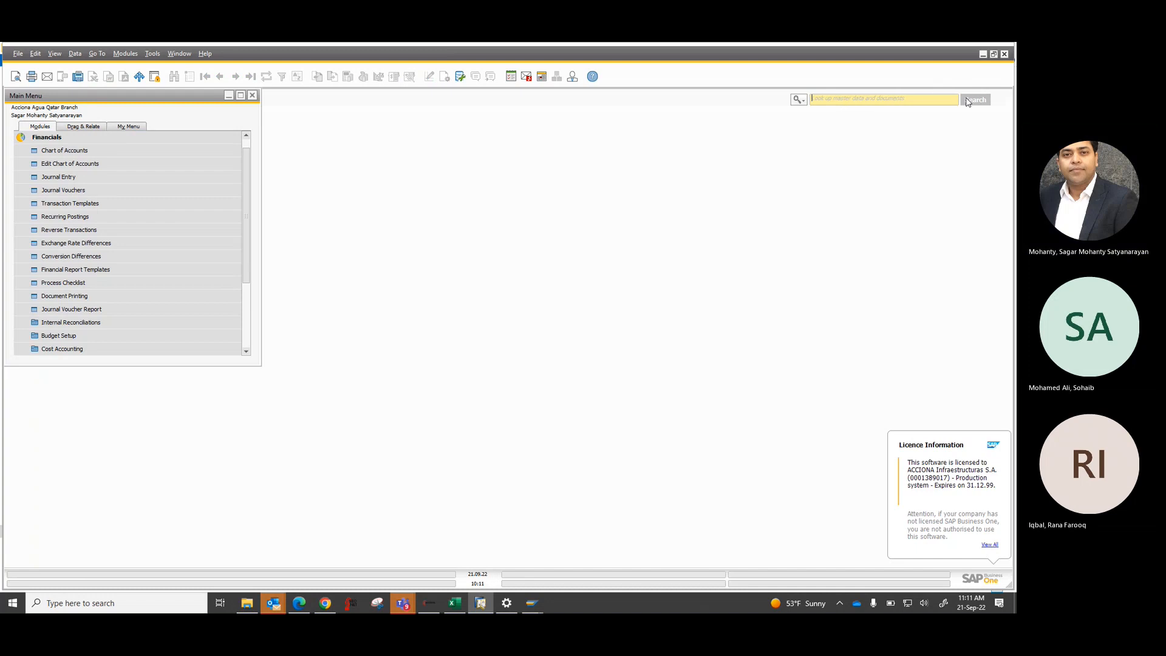
left_click(803, 102)
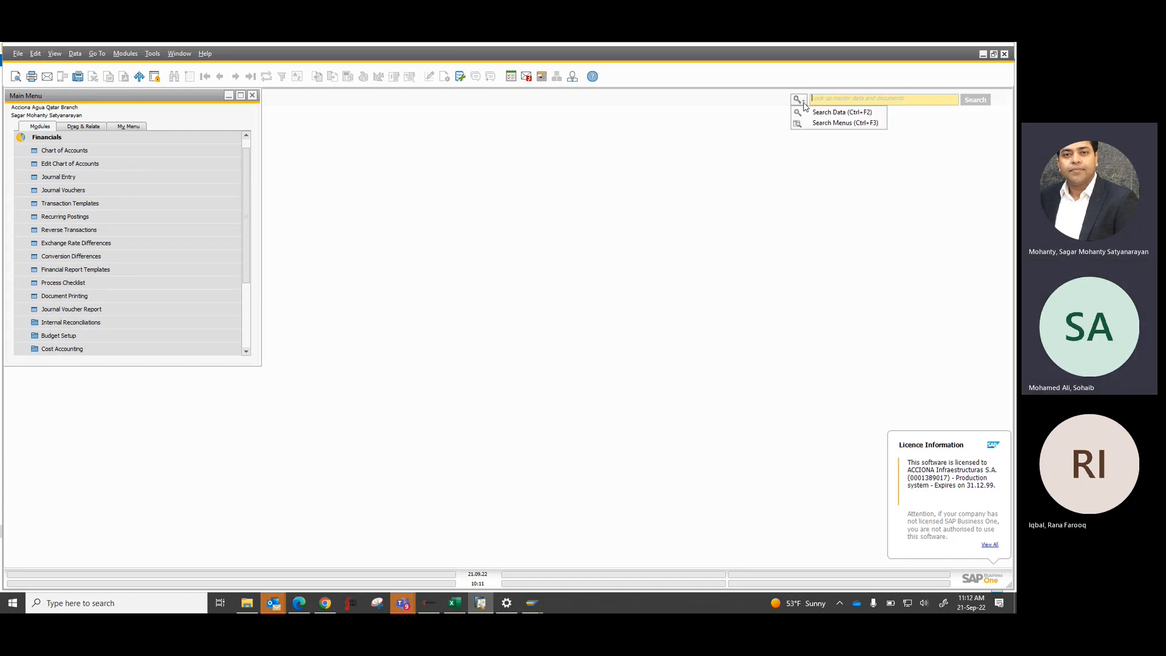
left_click(834, 124)
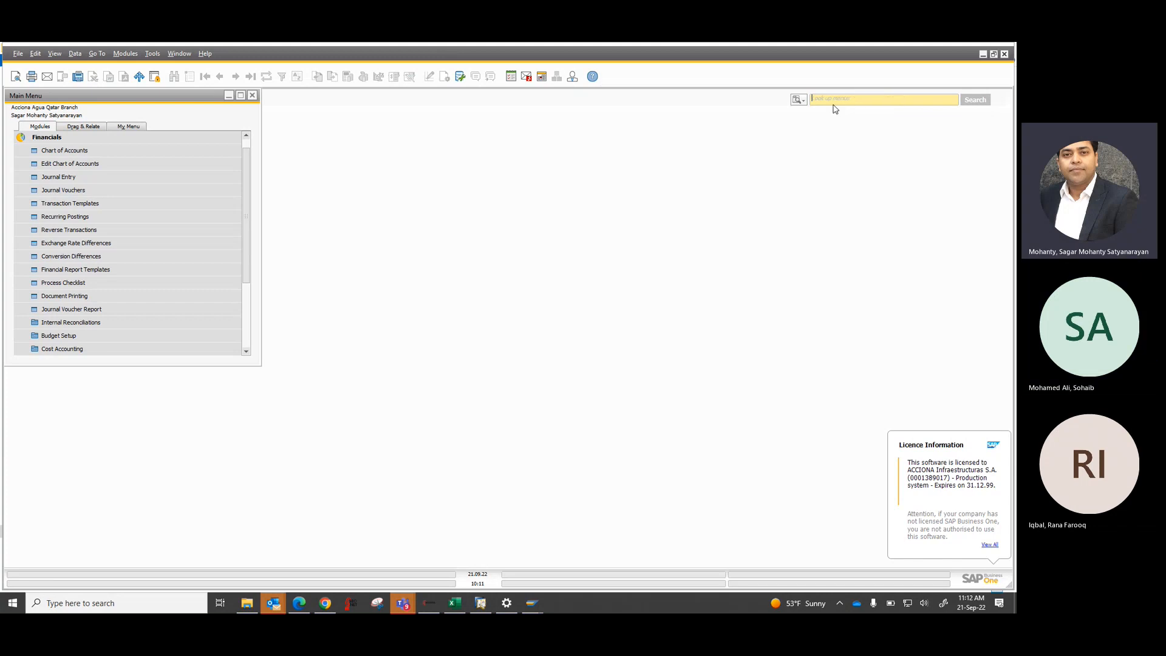
- Open Journal Entry through a menu search for "jou", close it and collapse the Financials module
left_click(836, 101)
type("j")
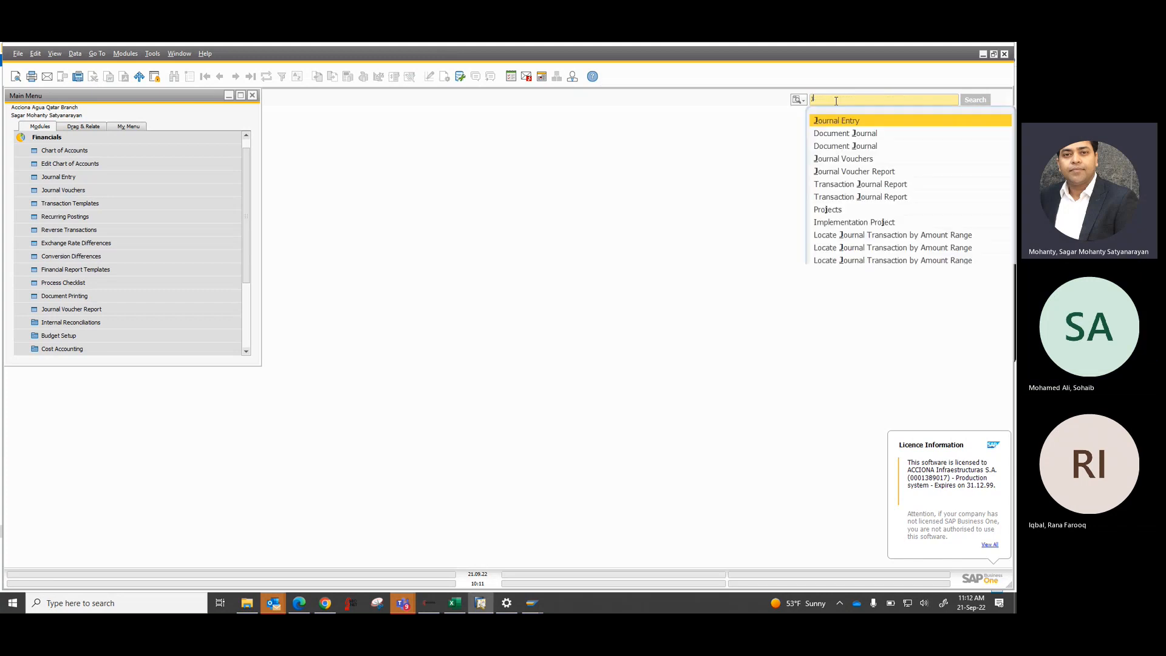
type("ou")
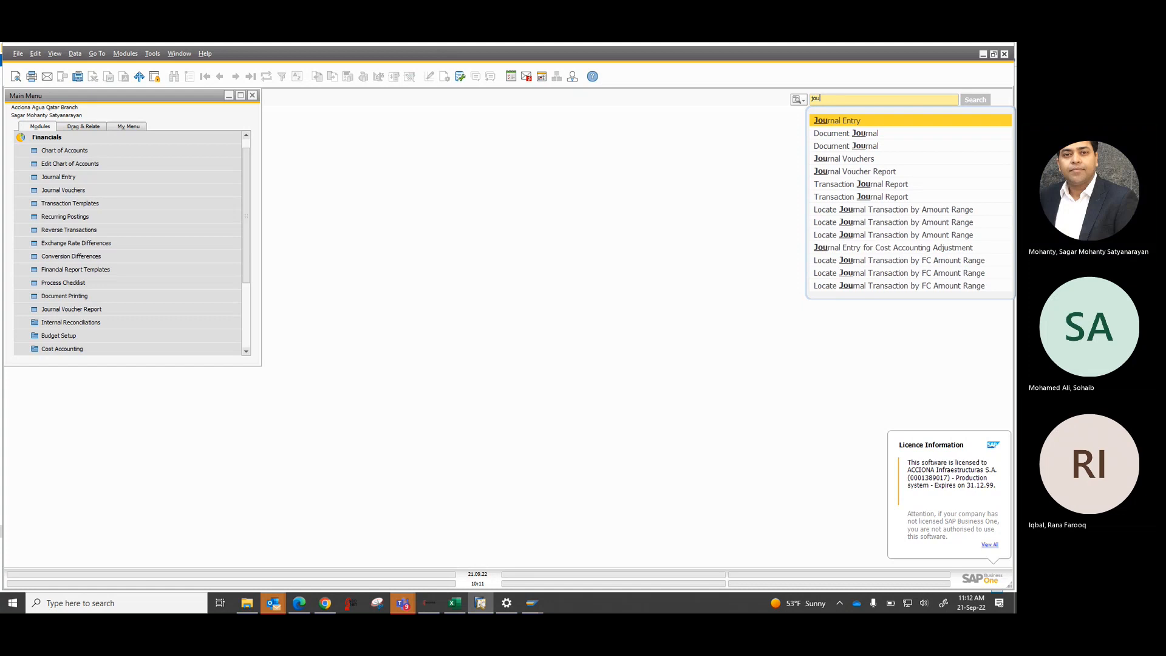
key("Return")
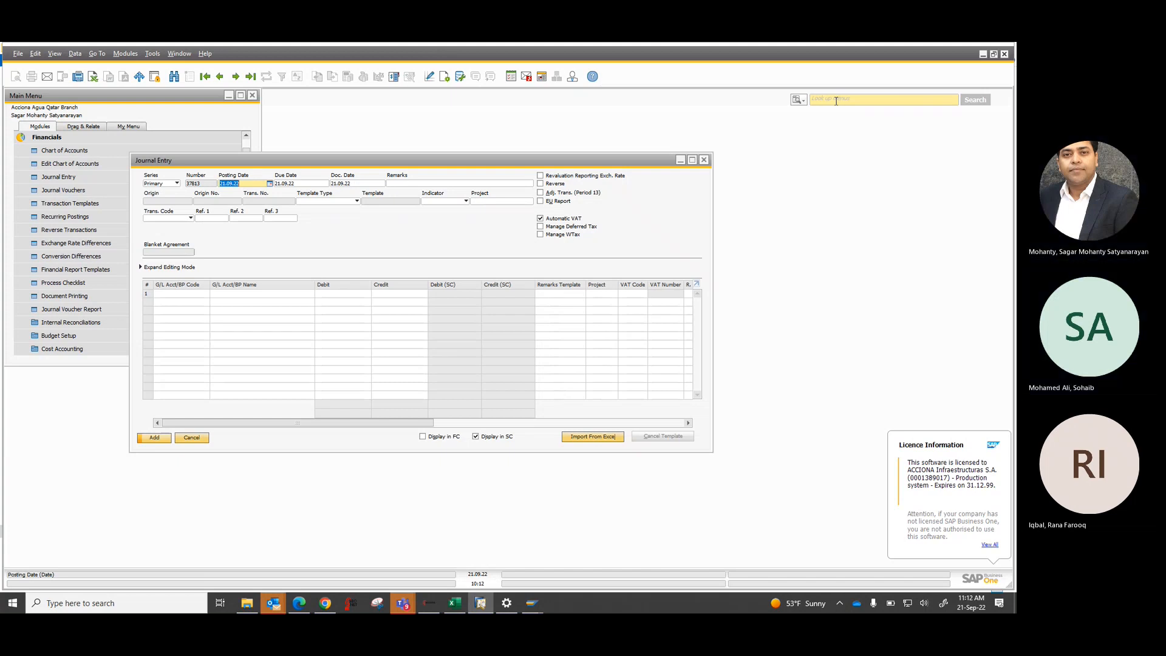
left_click(703, 159)
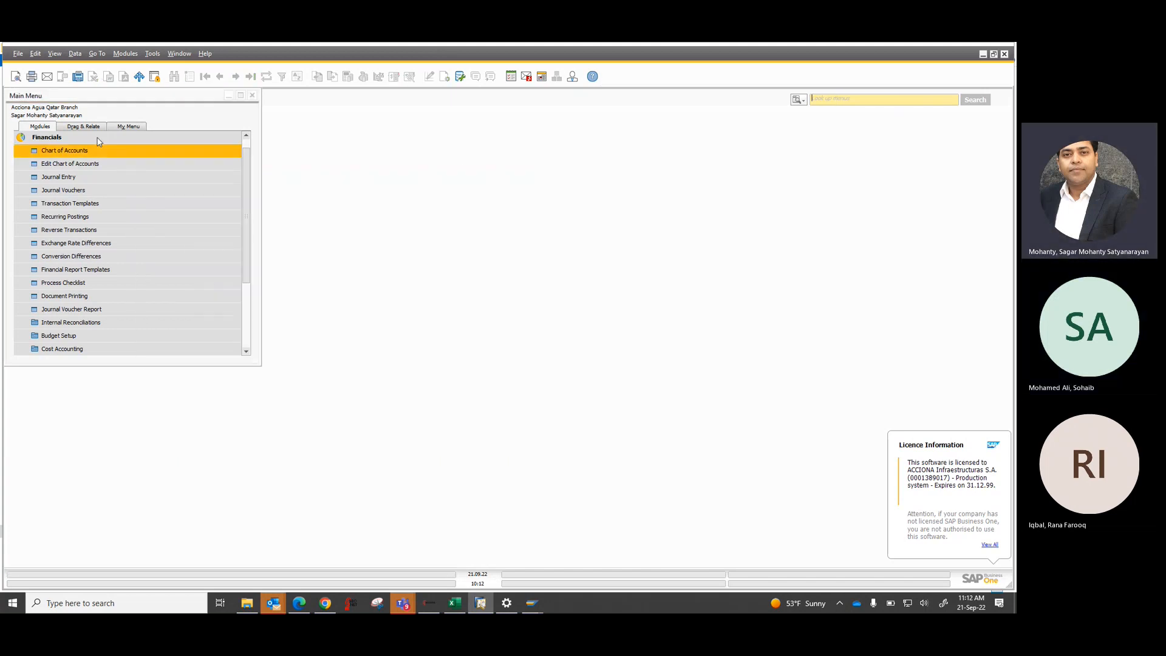
left_click(46, 137)
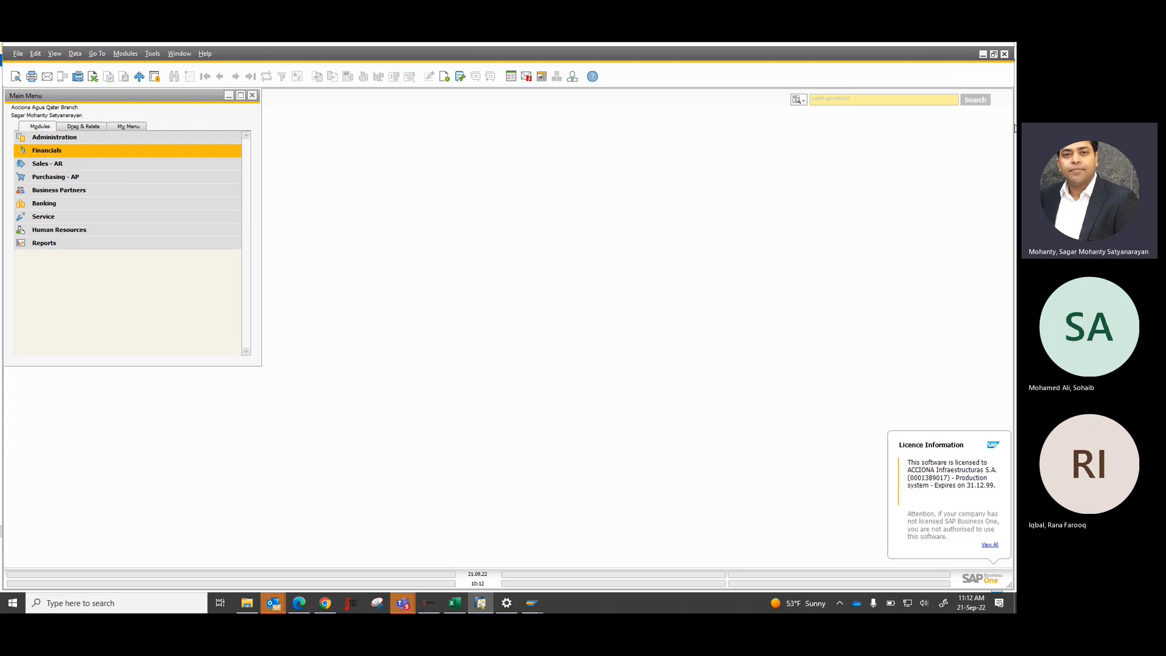
- Keep the search scope on menus and look up the journal functions with "jou"
left_click(804, 105)
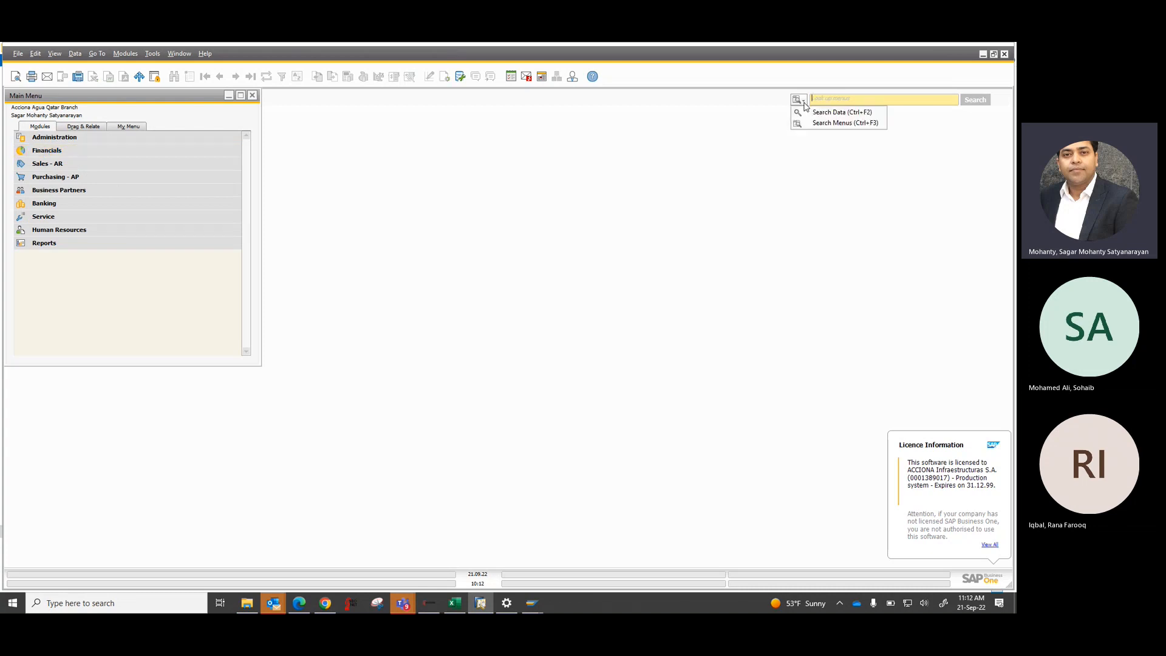
left_click(820, 103)
type("jou")
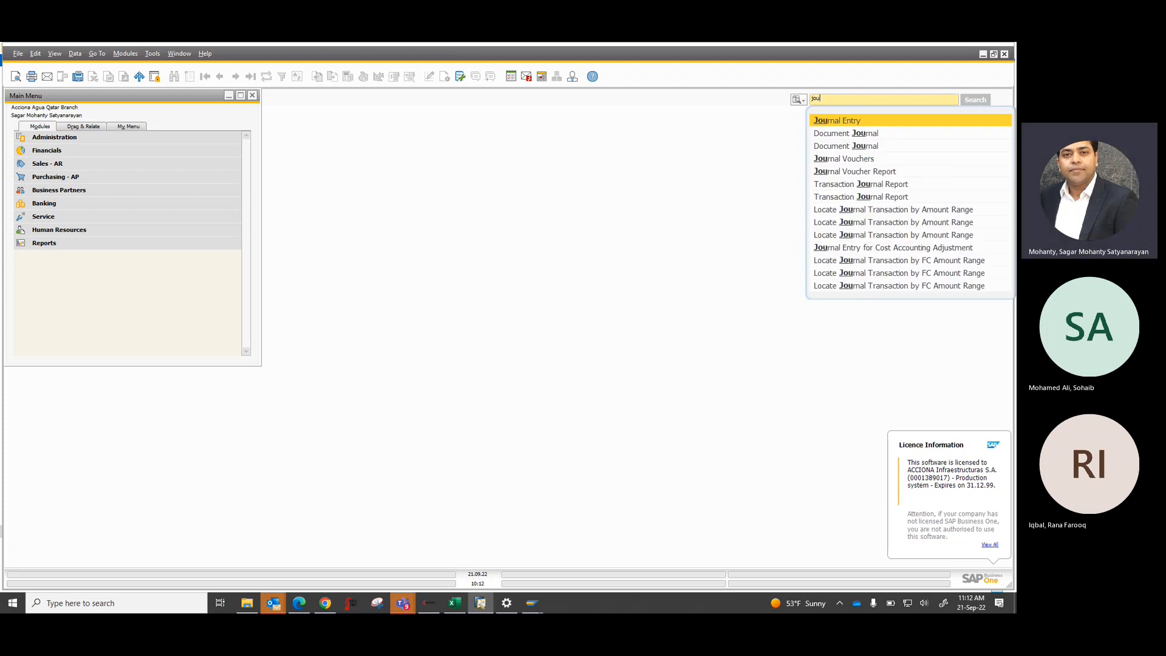
key("Return")
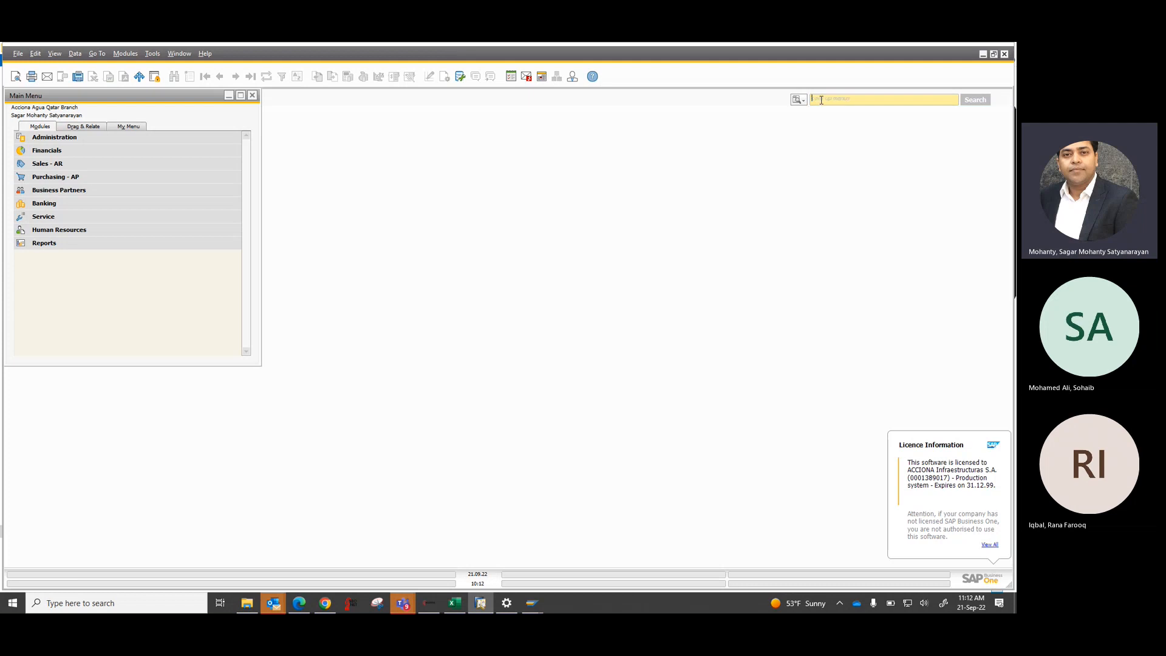
- Look up the trial balance and balance sheet reports through menu searches for "trial" and "bala"
type("trai")
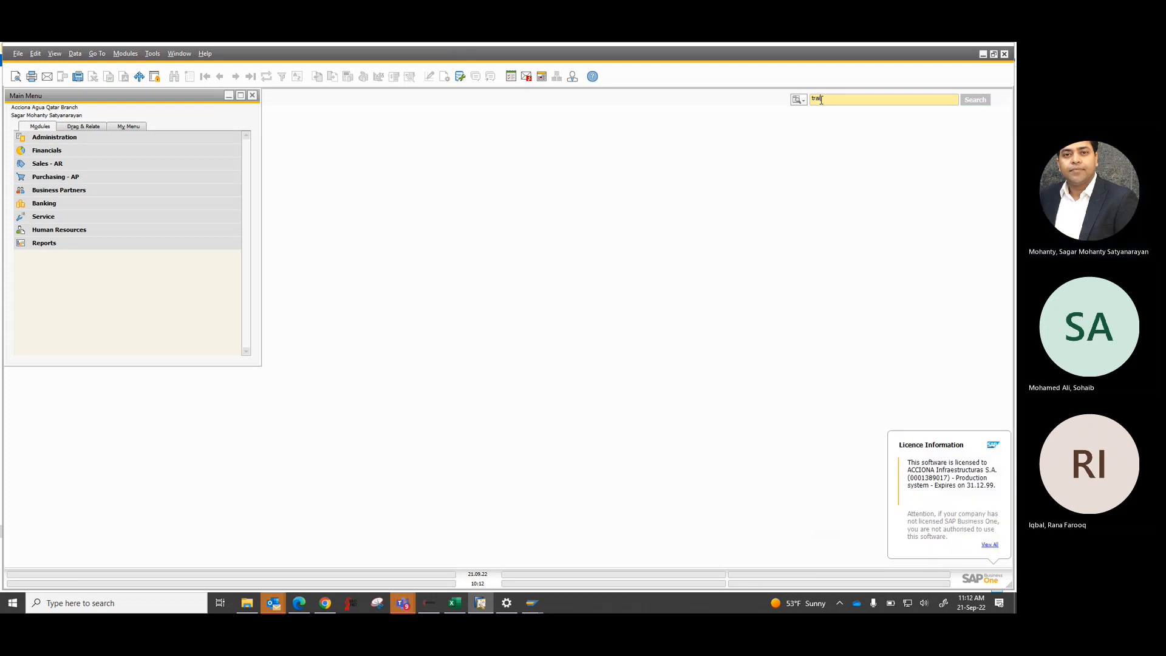
key("BackSpace")
key("BackSpace")
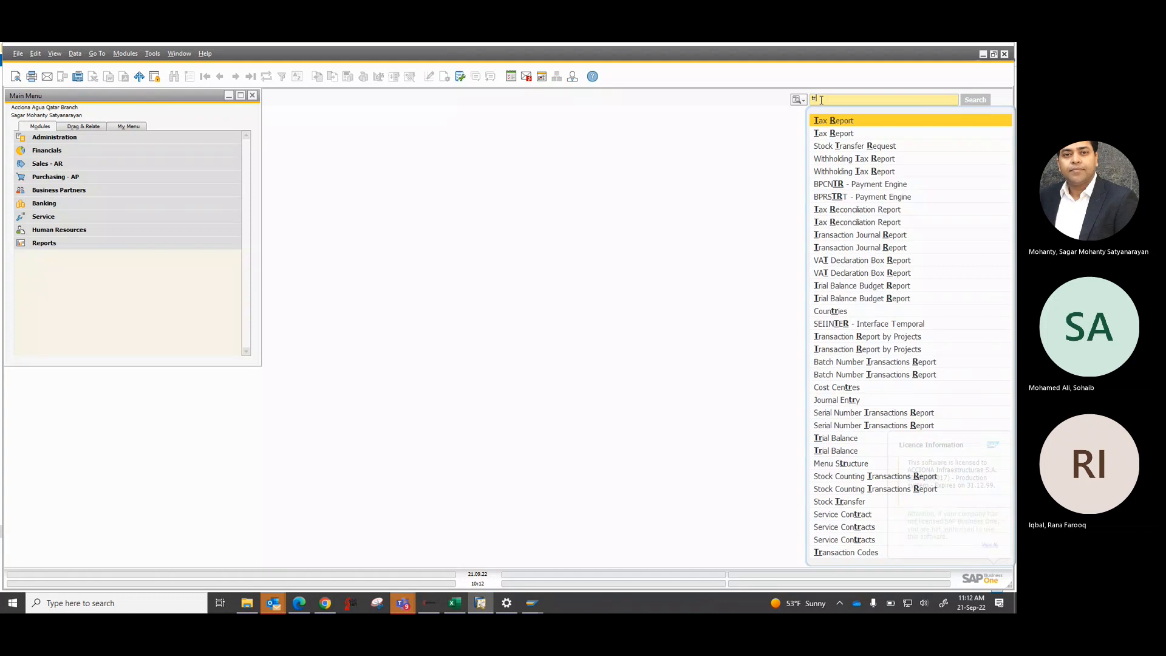
type("ial")
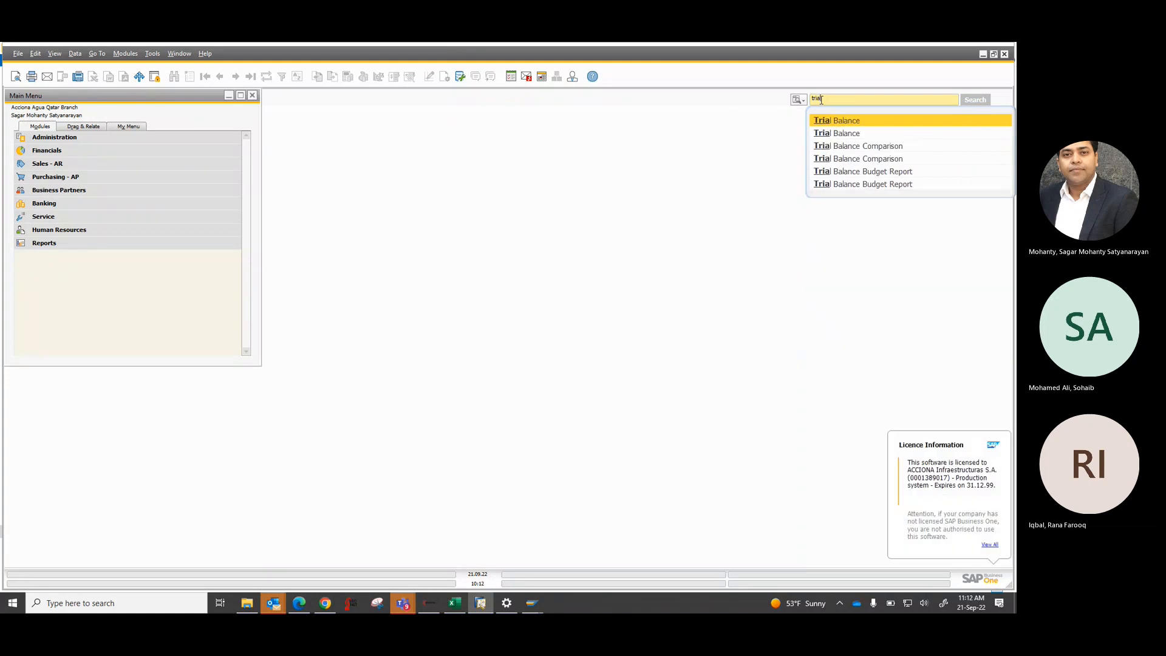
key("Return")
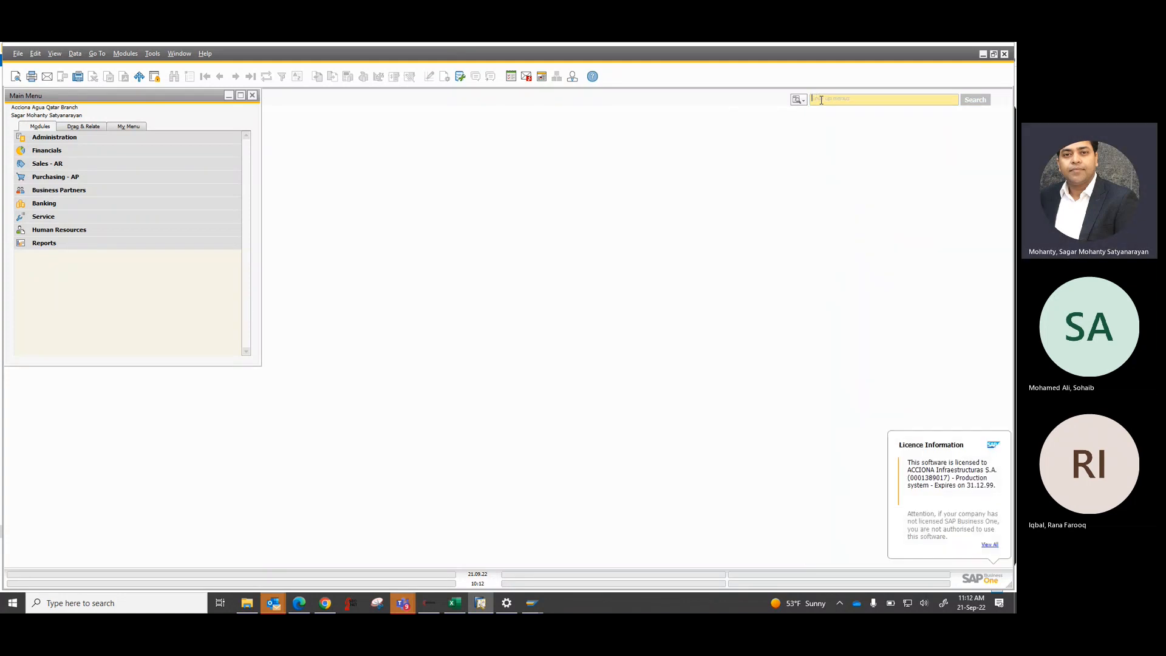
type("bala")
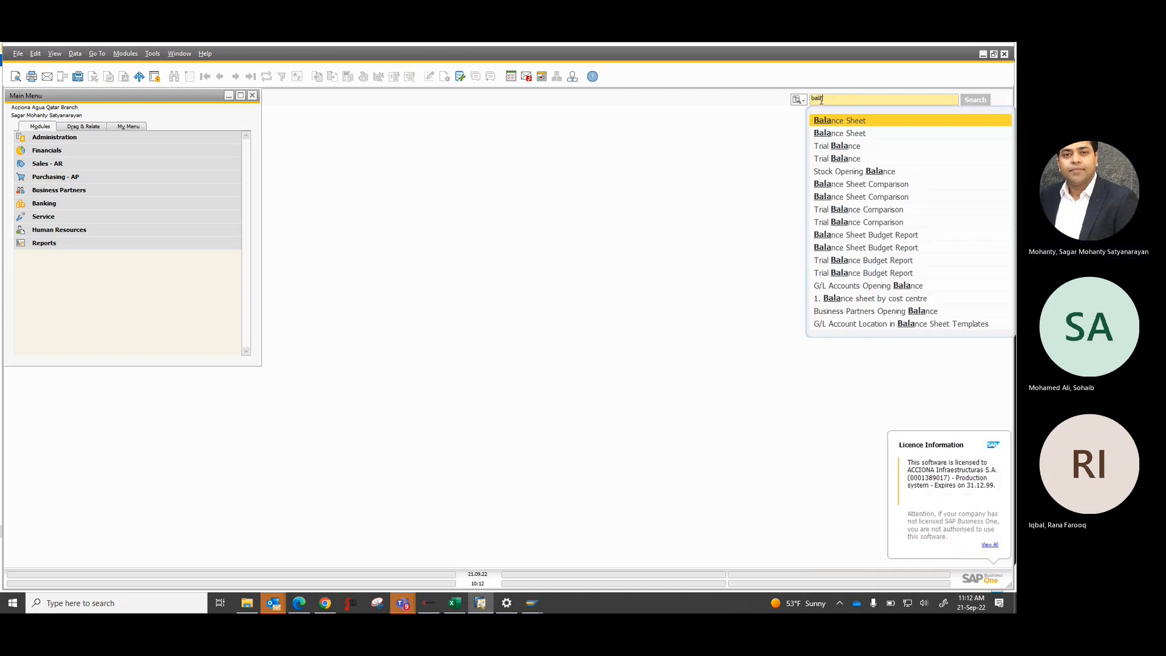
key("Return")
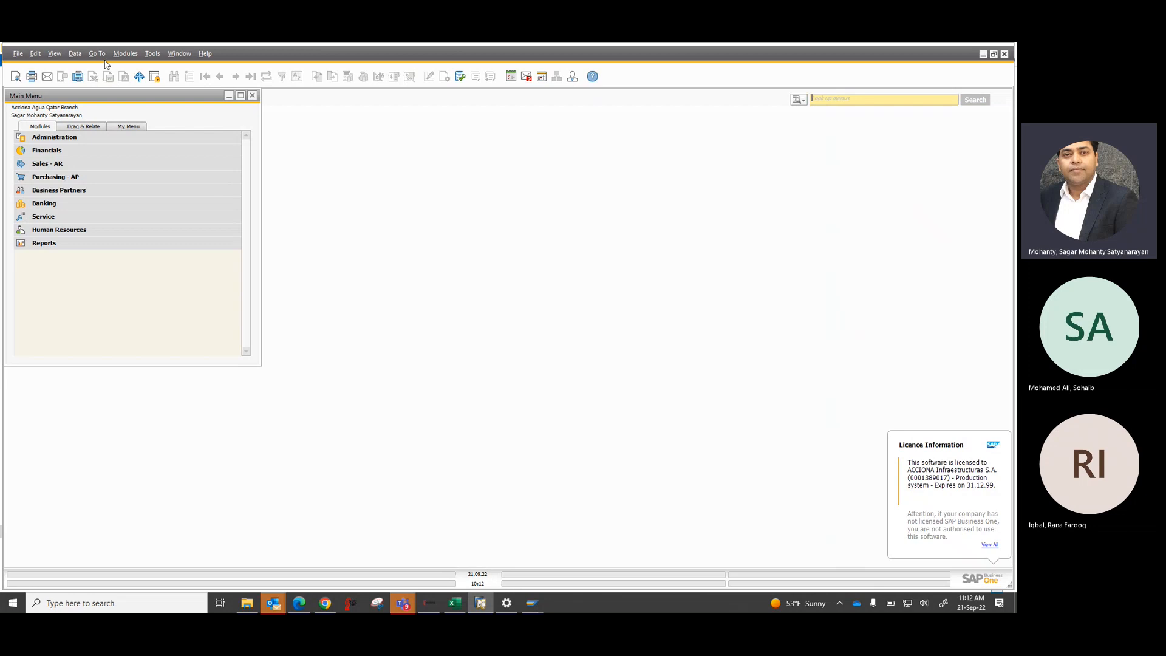
- Open Journal Entry from the Financials module, maximize the form, close it without adding an entry and collapse the module
left_click(69, 154)
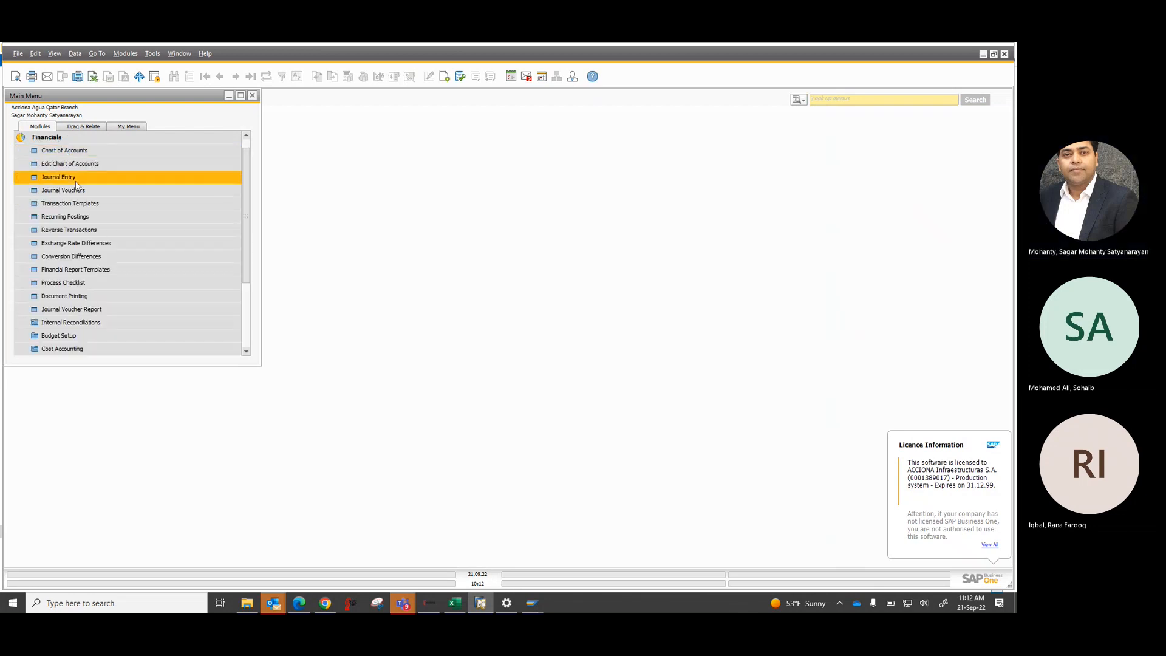
left_click(75, 180)
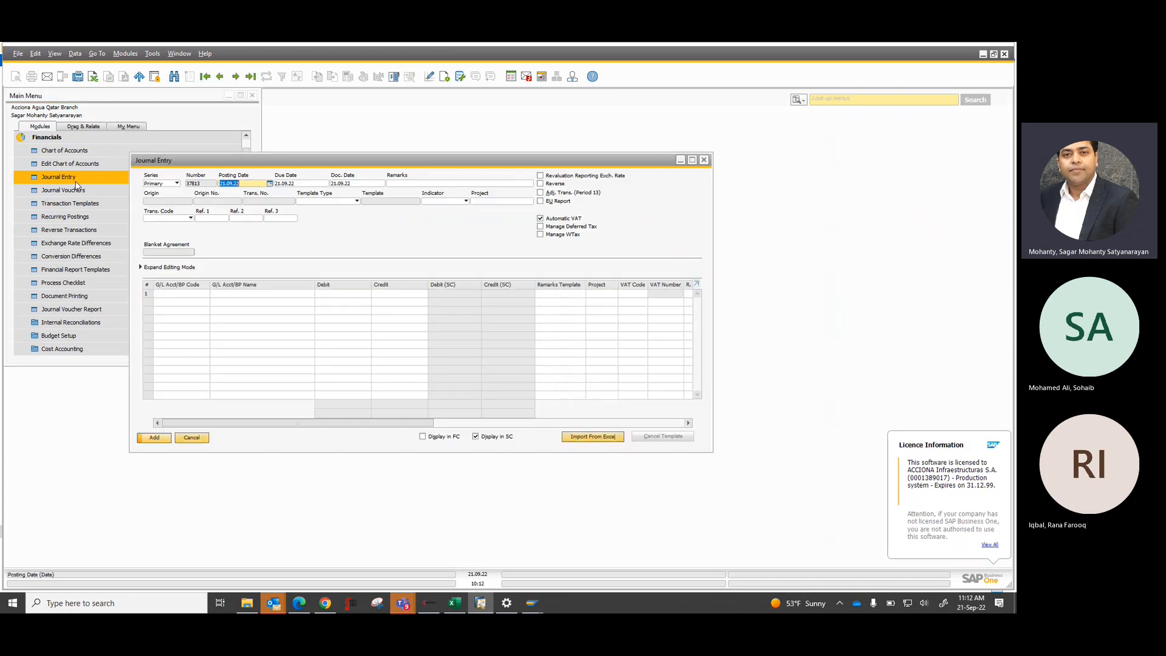
left_click(691, 160)
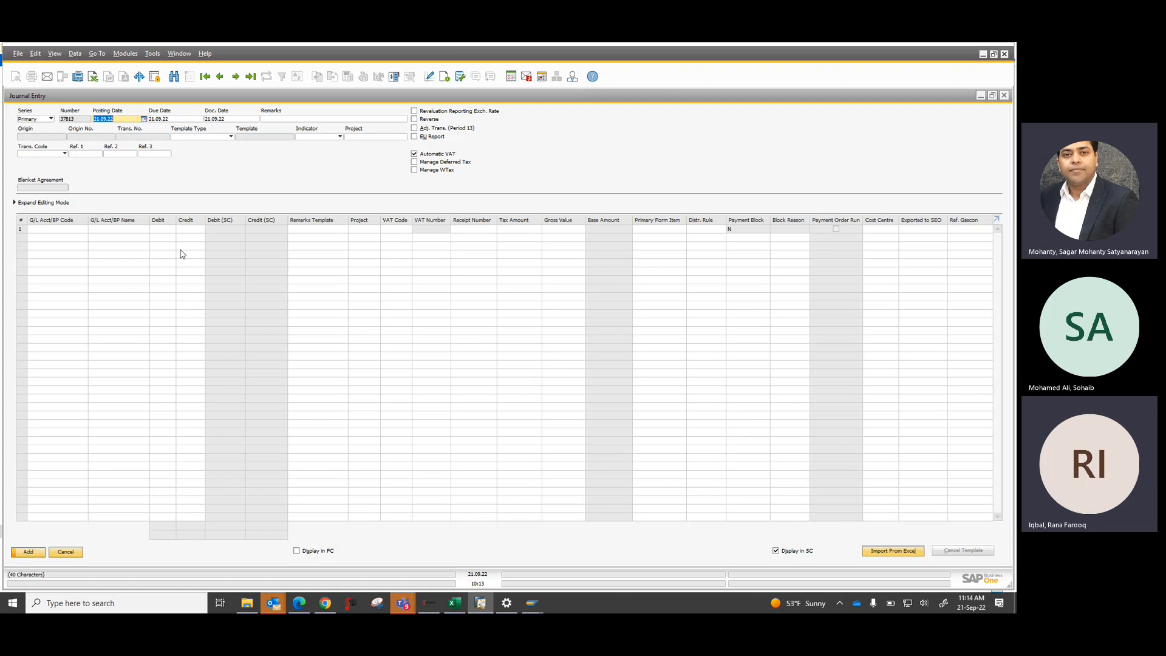
left_click(71, 553)
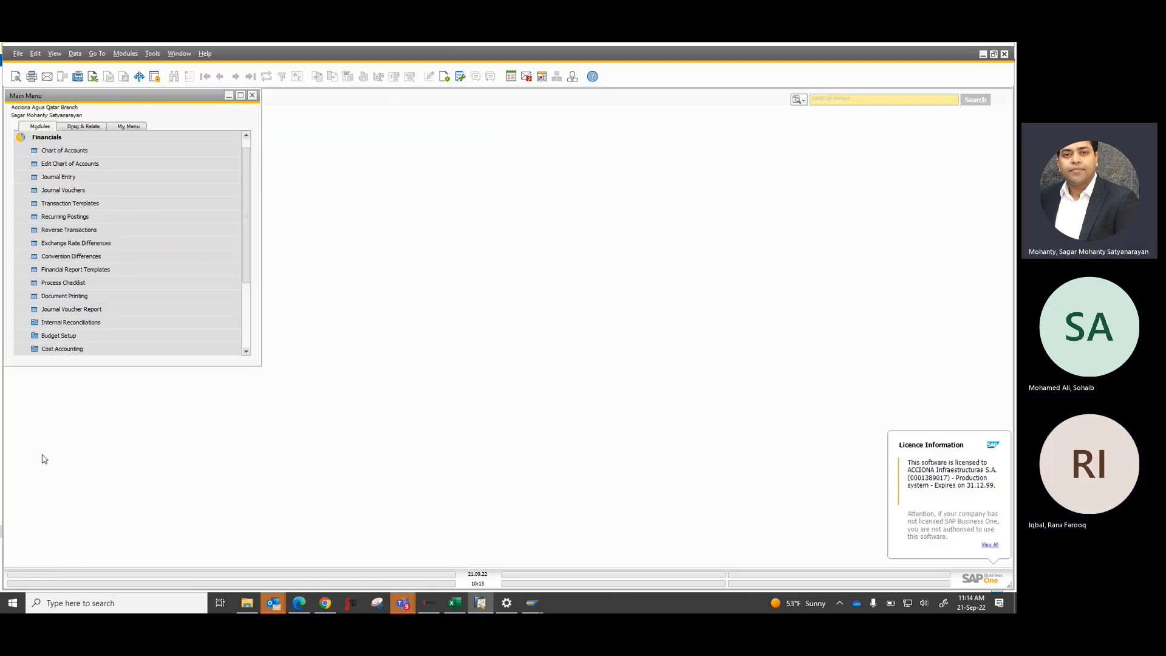
left_click(59, 140)
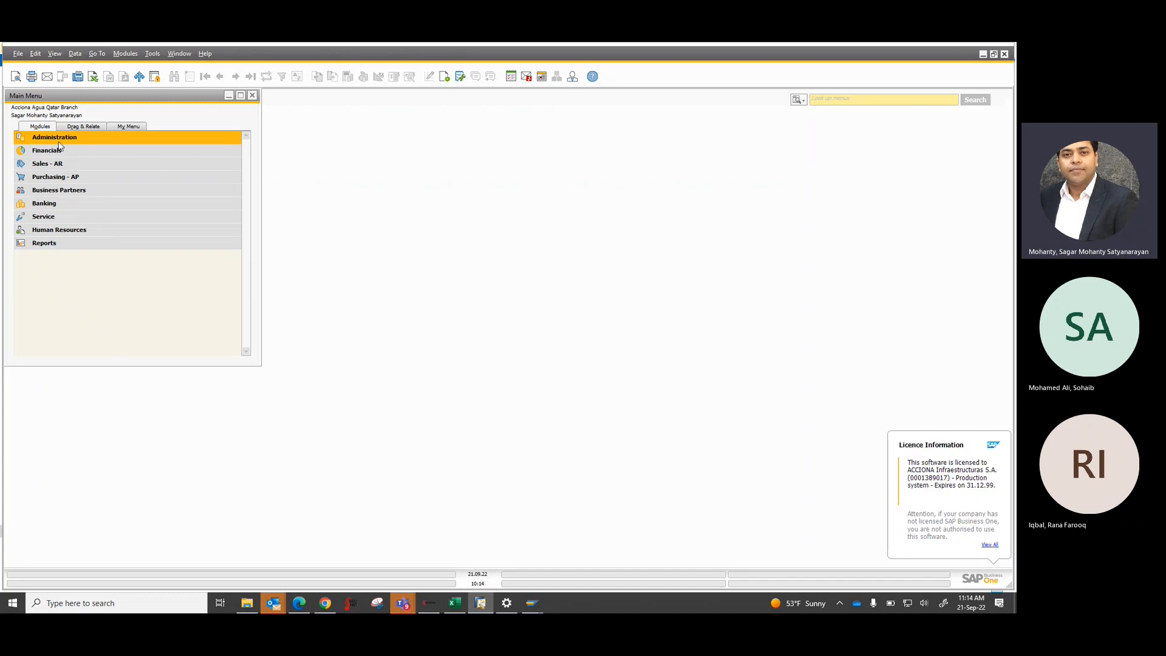
- Expand and collapse the Purchasing - AP and Financials modules to review the functions they contain
left_click(48, 178)
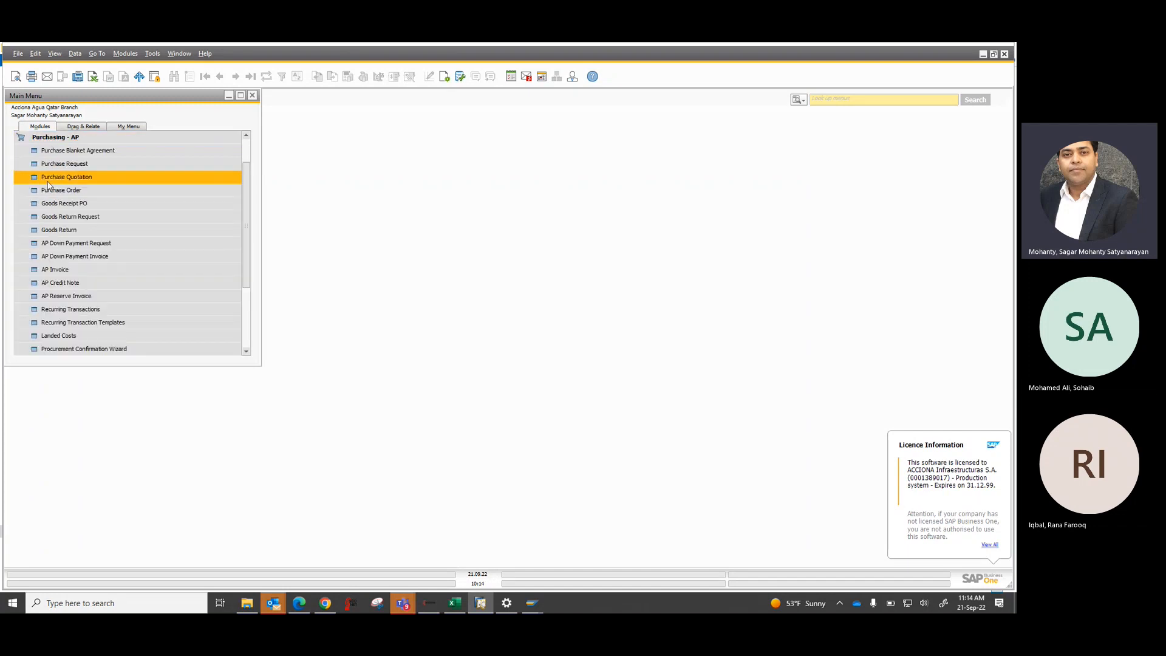
left_click(49, 137)
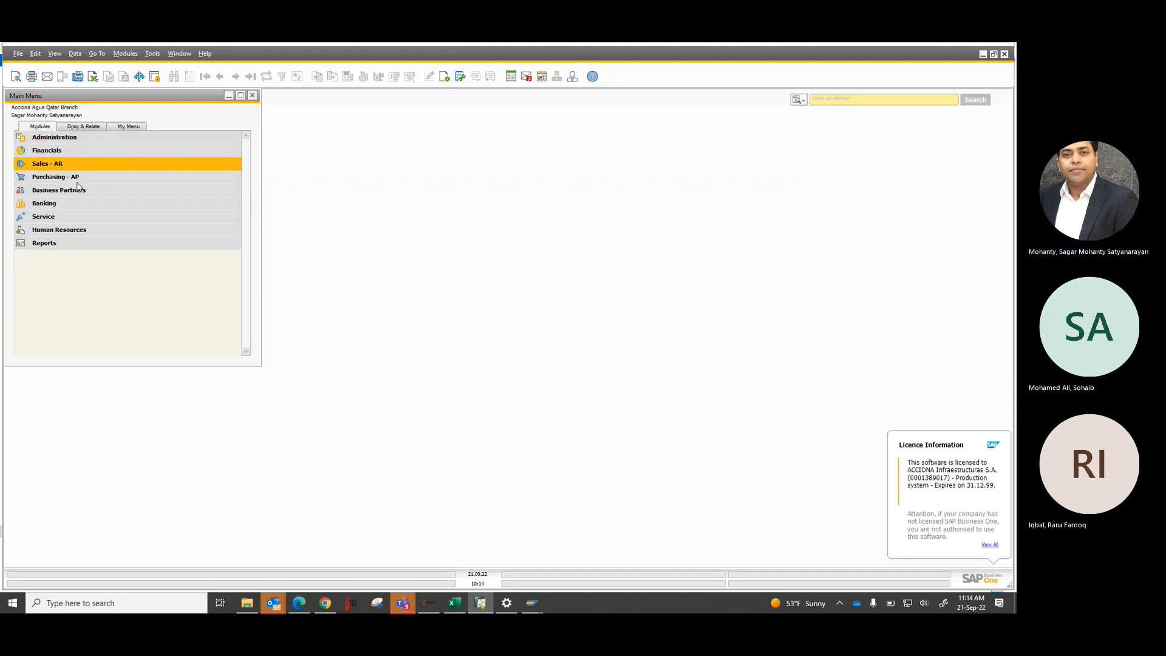
left_click(57, 154)
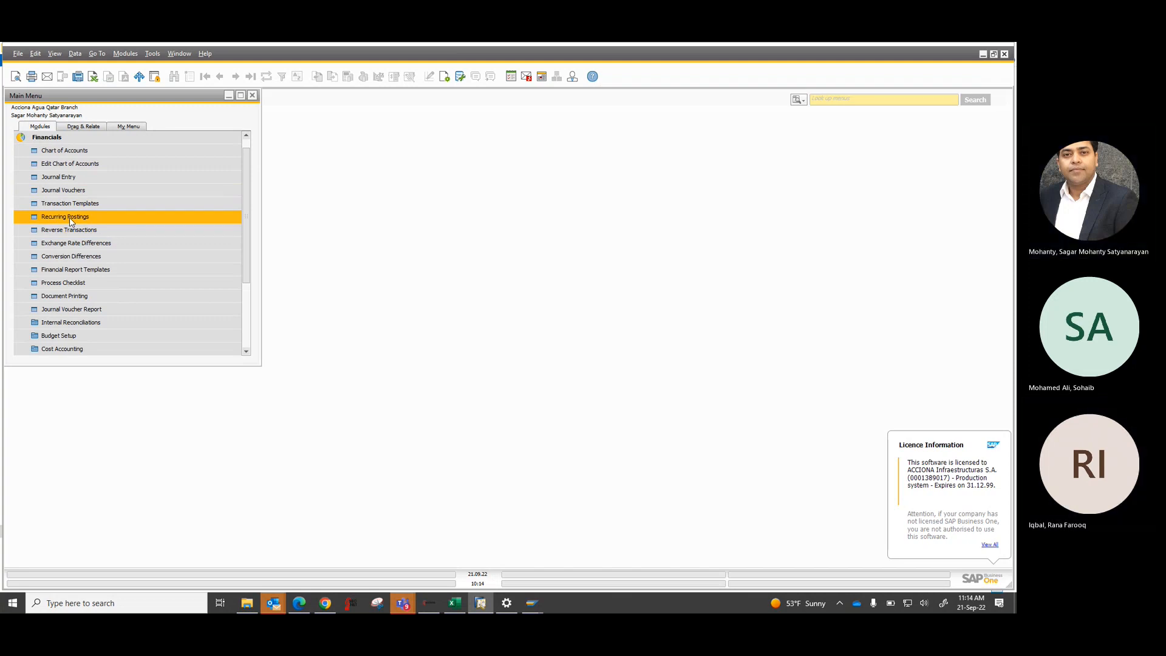
left_click(865, 100)
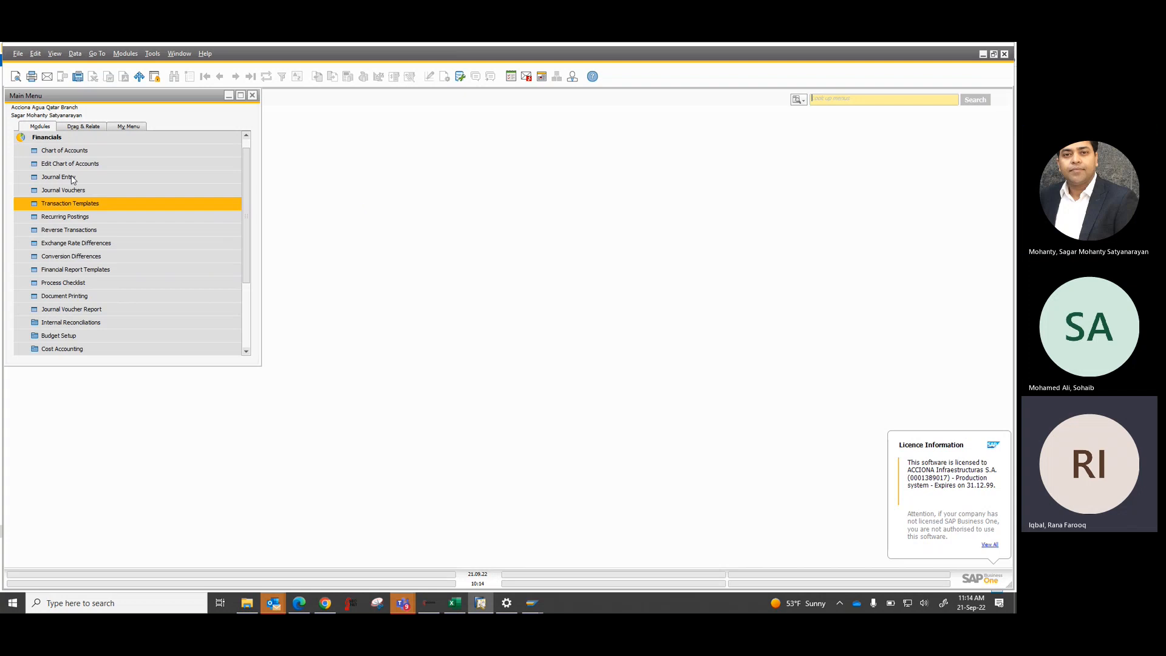
left_click(79, 139)
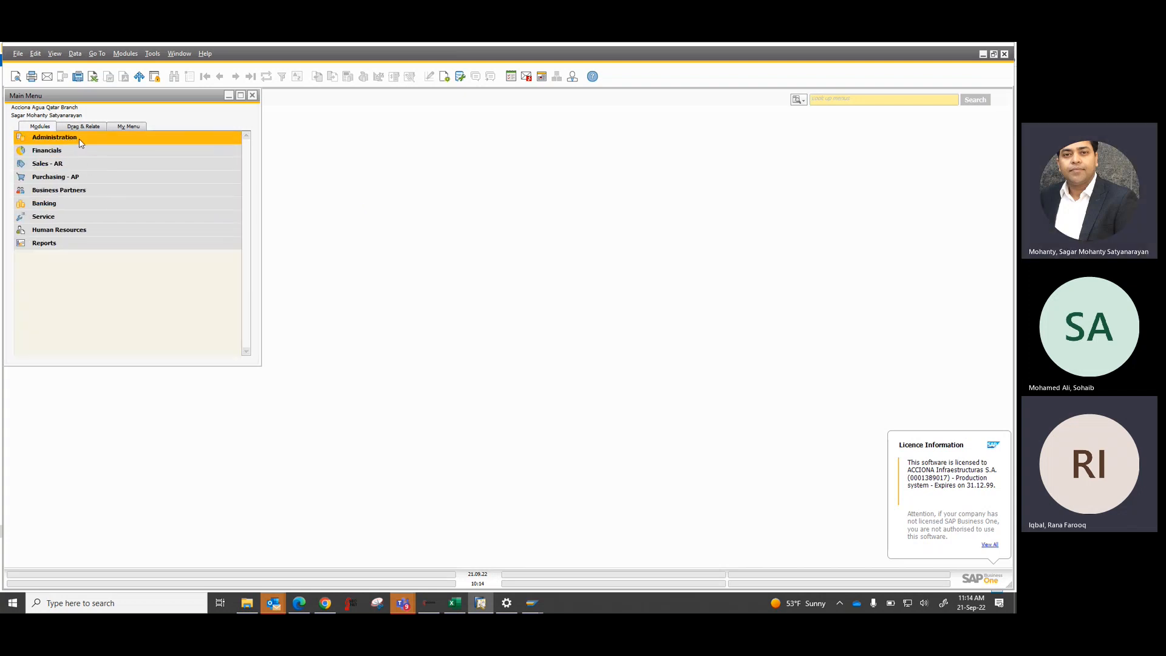
- Open Journal Entry through a menu search for "jour" and display the last posted record
left_click(813, 98)
type("jour")
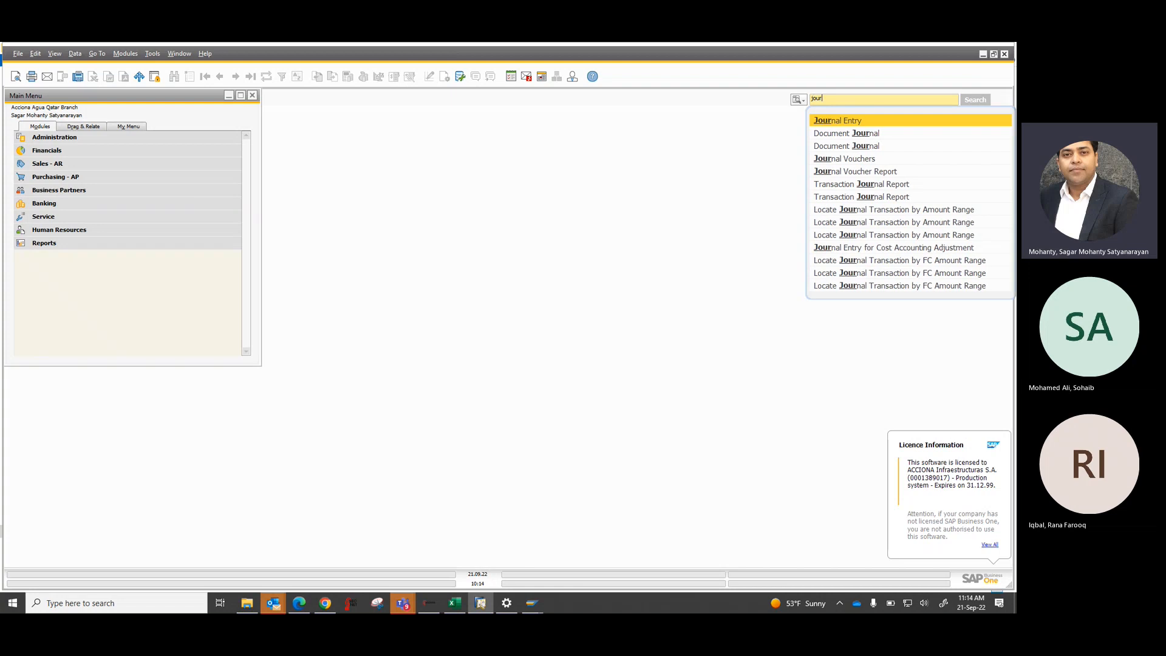
key("Return")
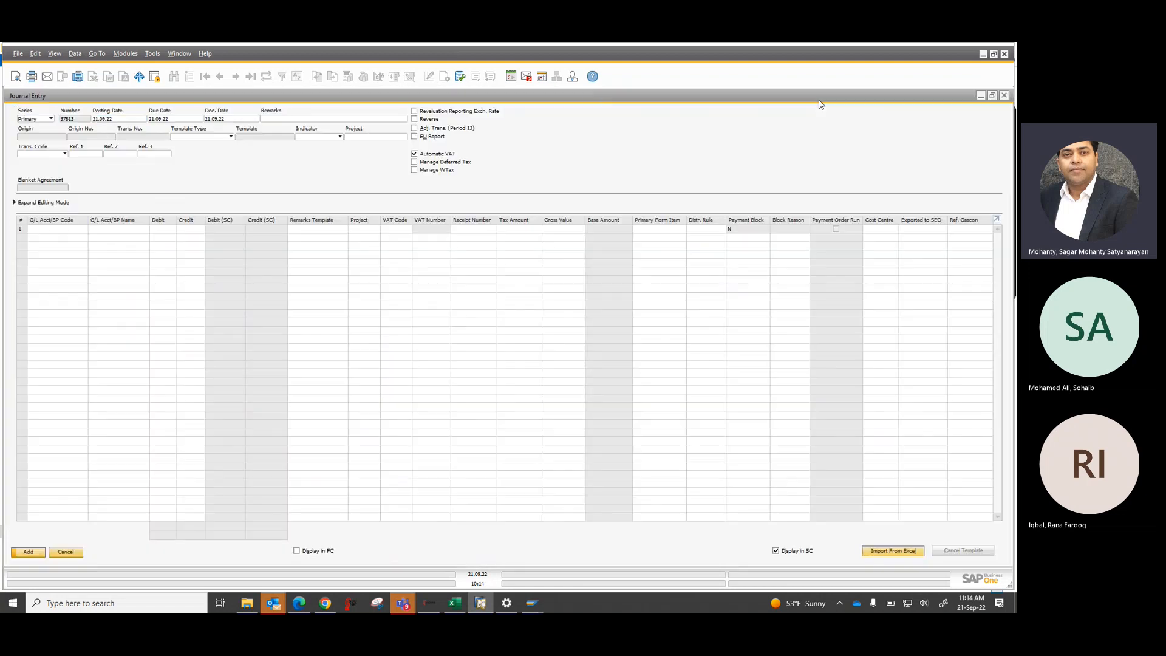
left_click(223, 77)
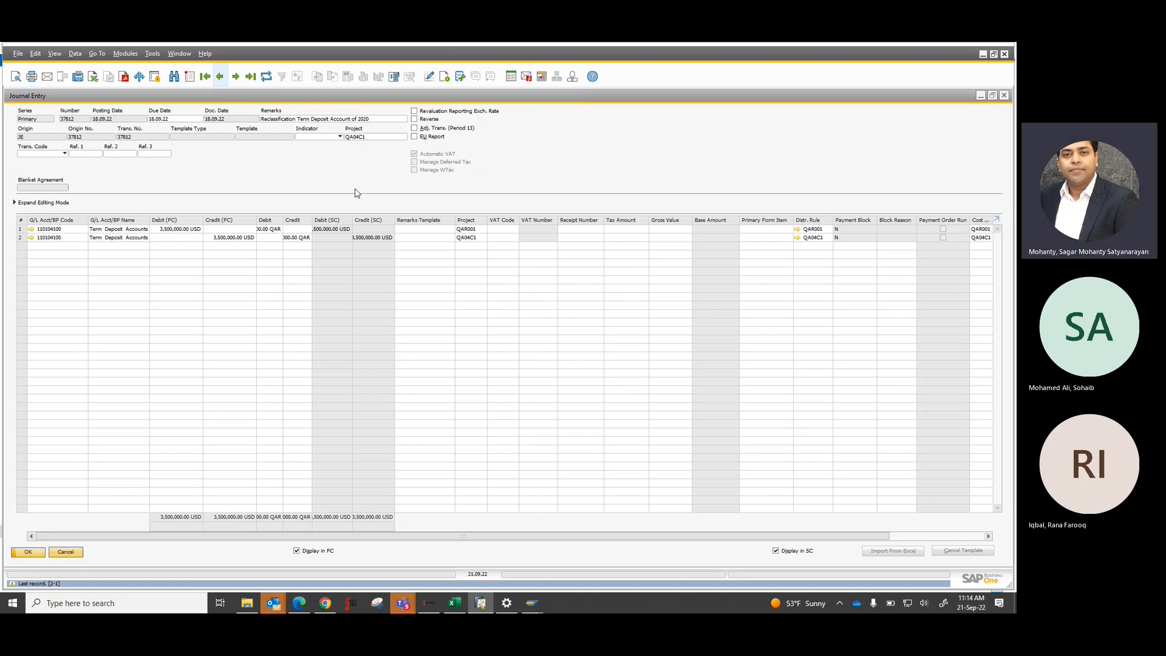
- View the context options for the posted journal entry, dismiss them without choosing any and close the form
right_click(277, 160)
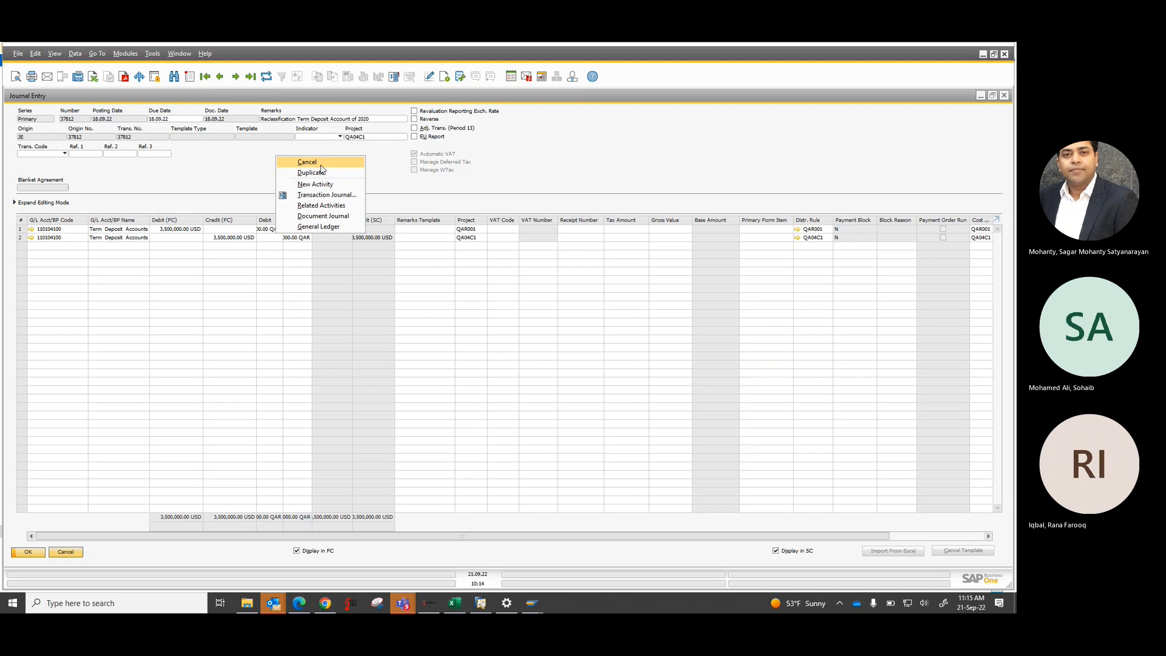
left_click(221, 177)
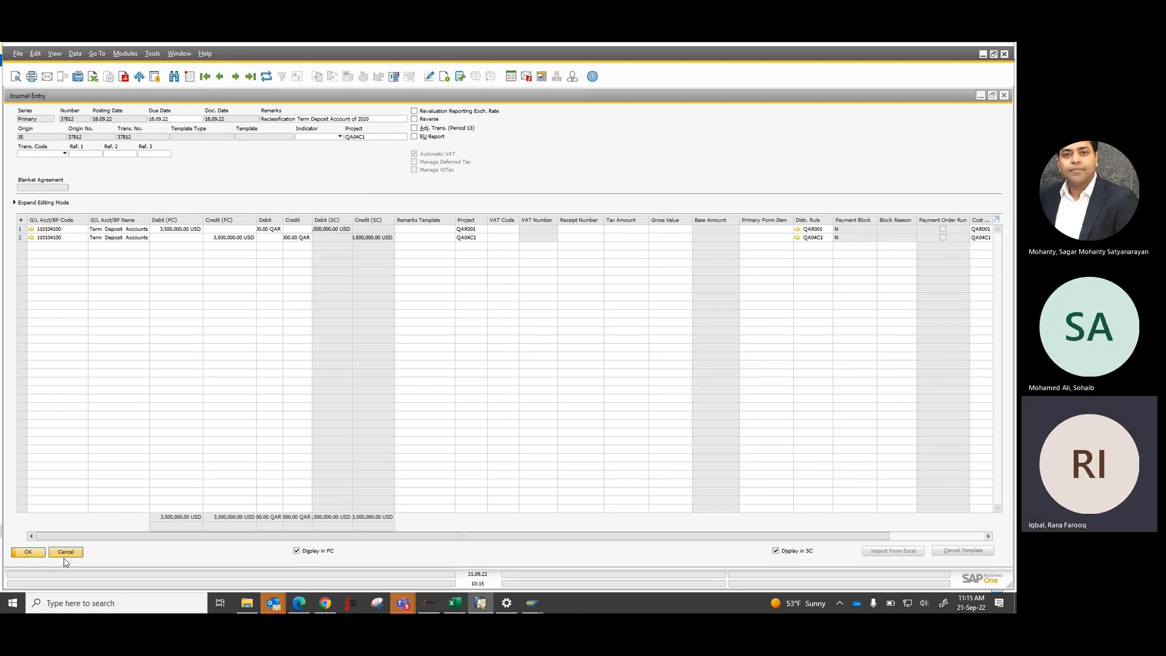
left_click(65, 555)
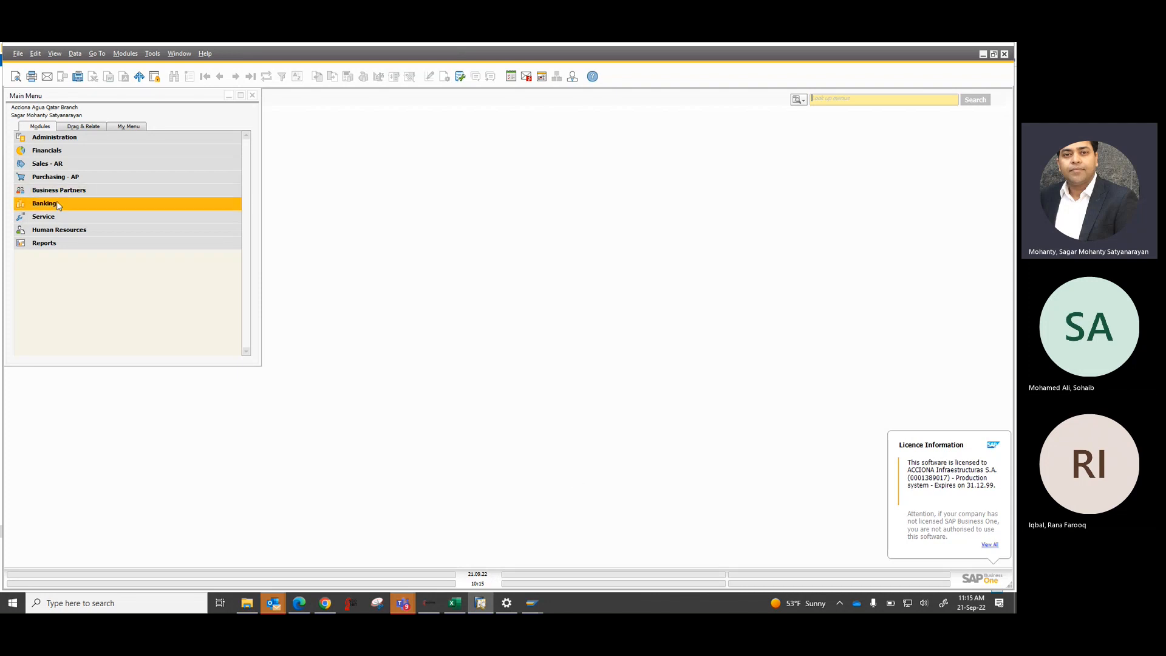
- Look into the Purchasing - AP module, collapse it and open a blank Journal Entry form from the Financials module
left_click(71, 180)
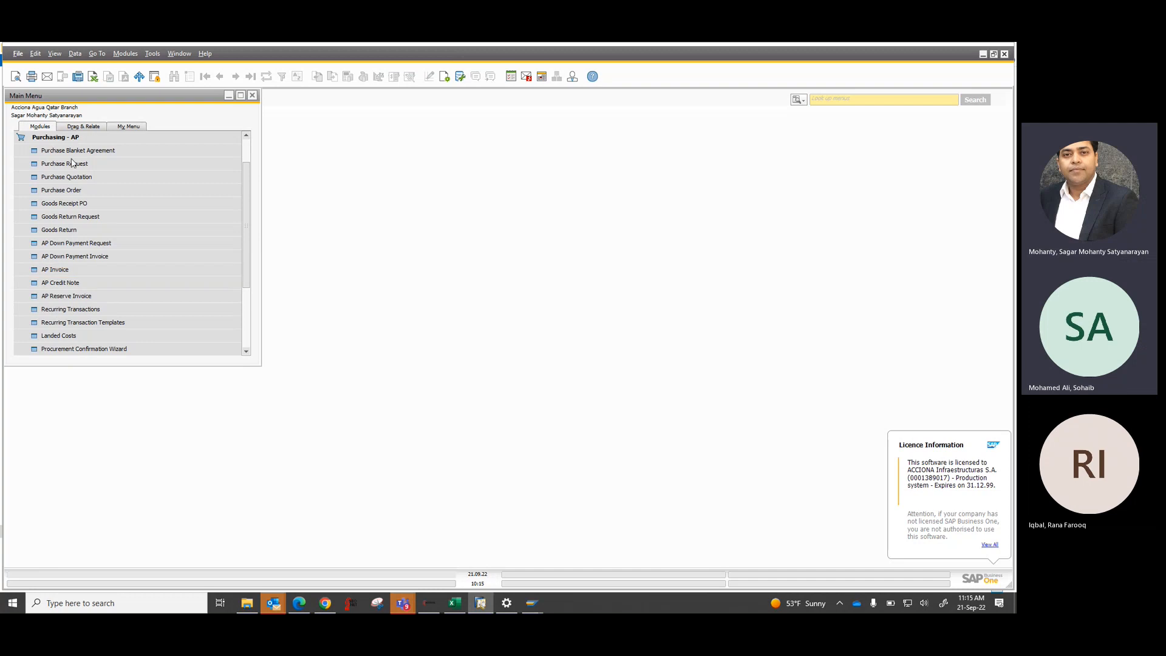
left_click(71, 139)
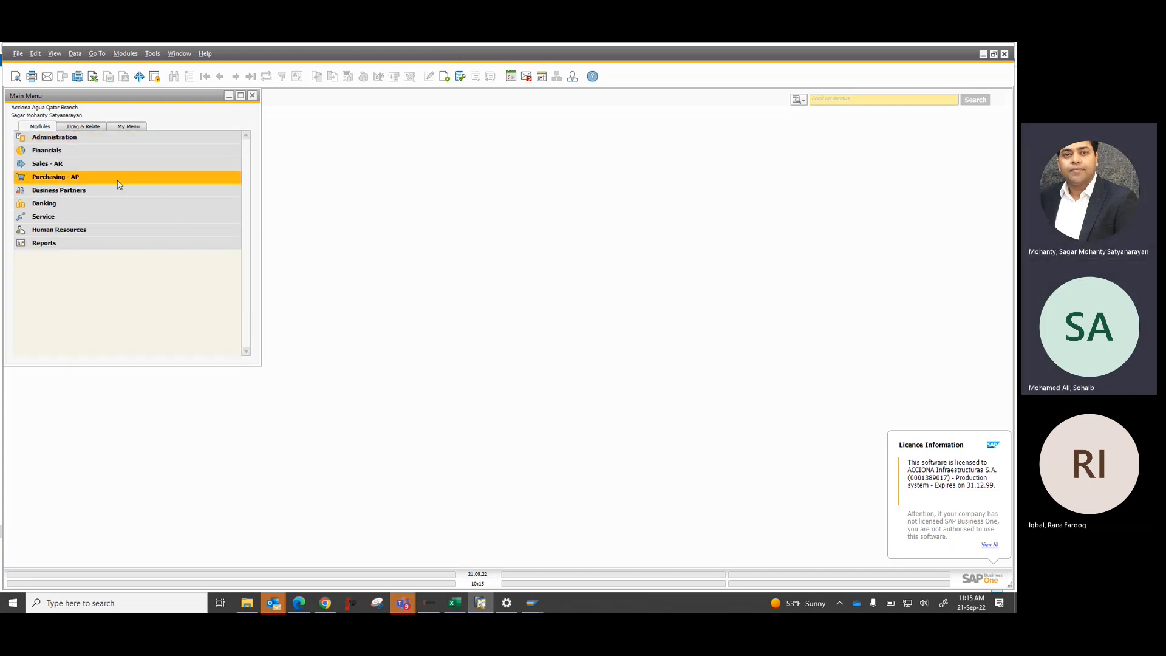
left_click(62, 152)
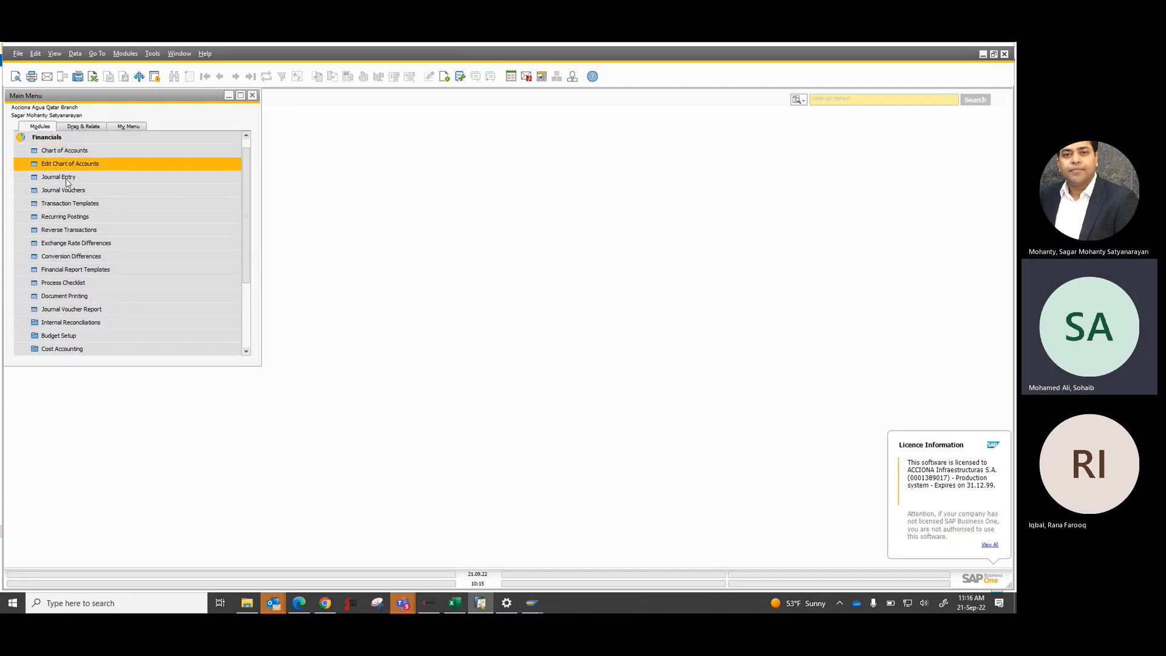
left_click(65, 177)
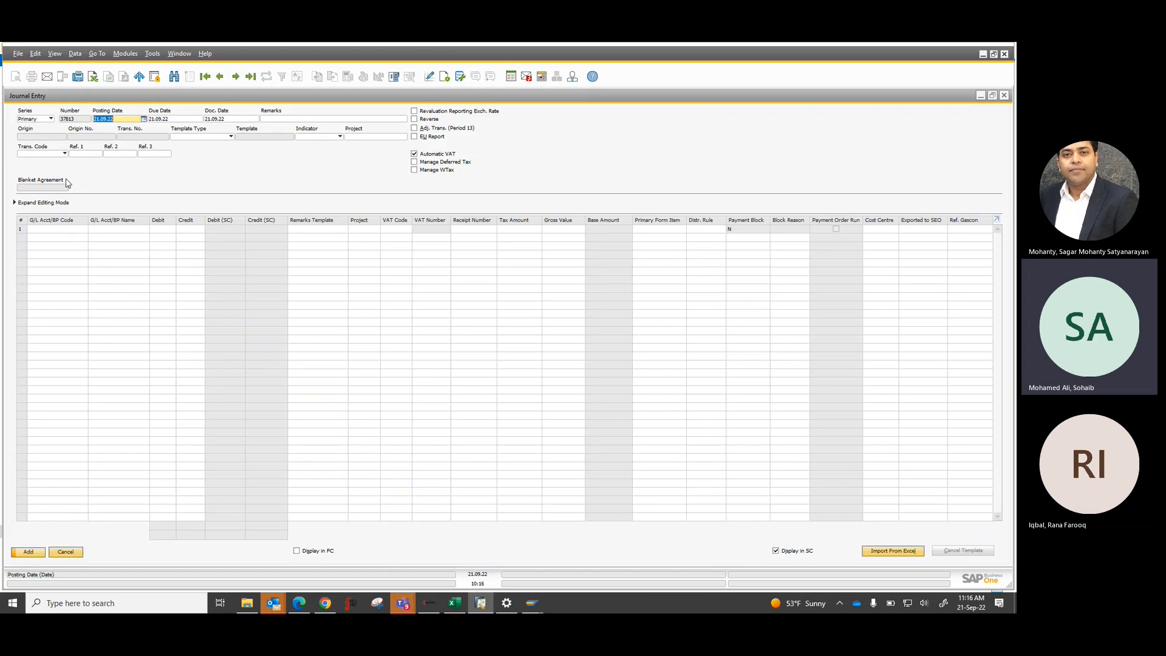
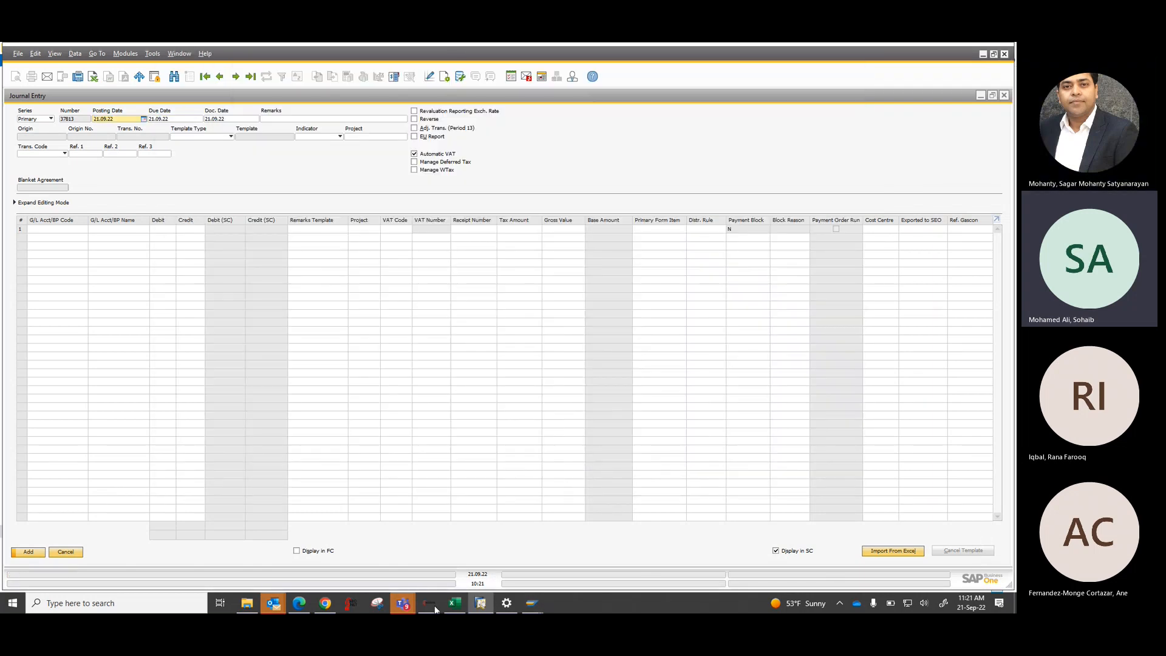
- Switch by way of the Teams meeting to the SAP Business One General Ledger report and review its earlier transactions
mouse_move(404, 604)
left_click(434, 555)
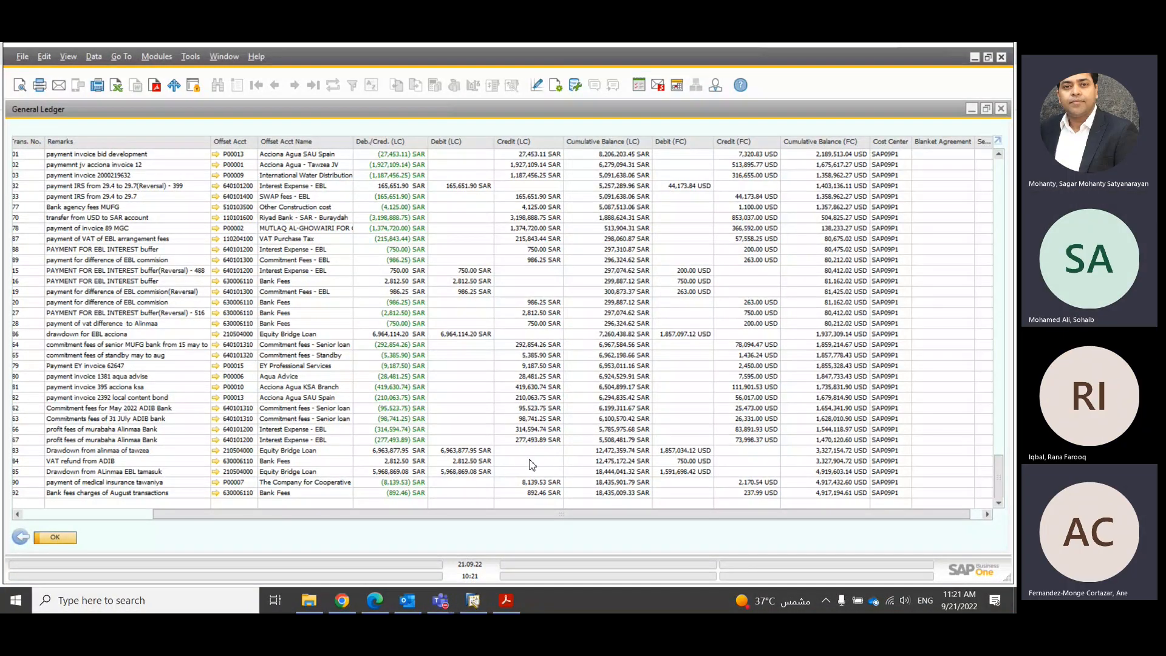
key("alt+Tab")
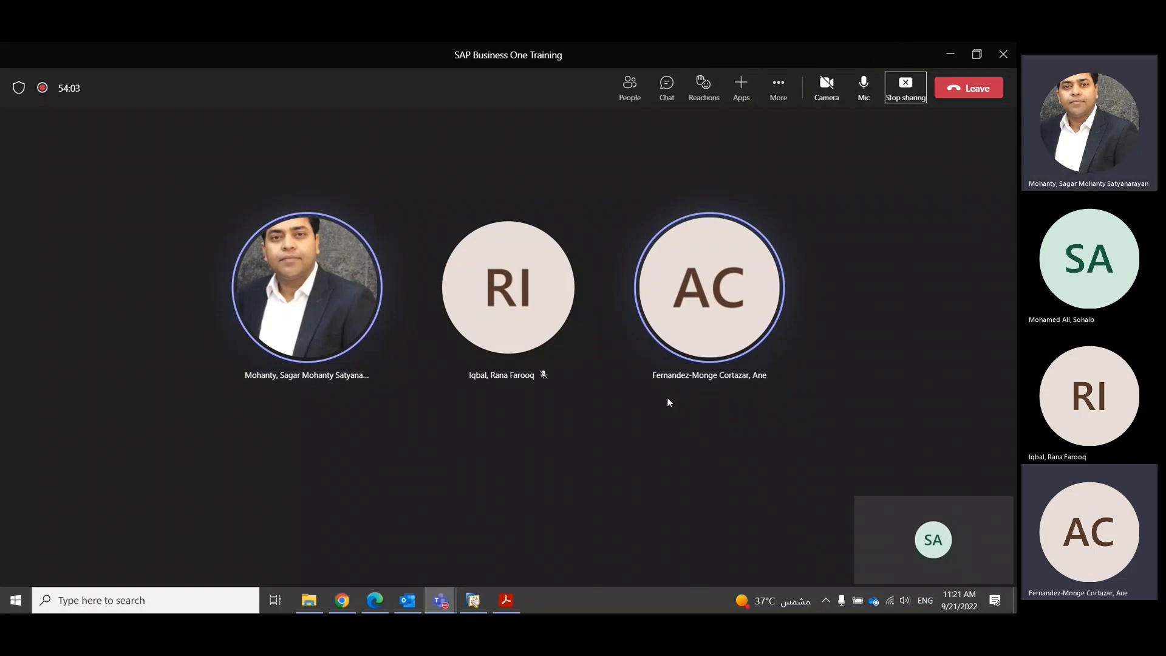
key("alt+Tab")
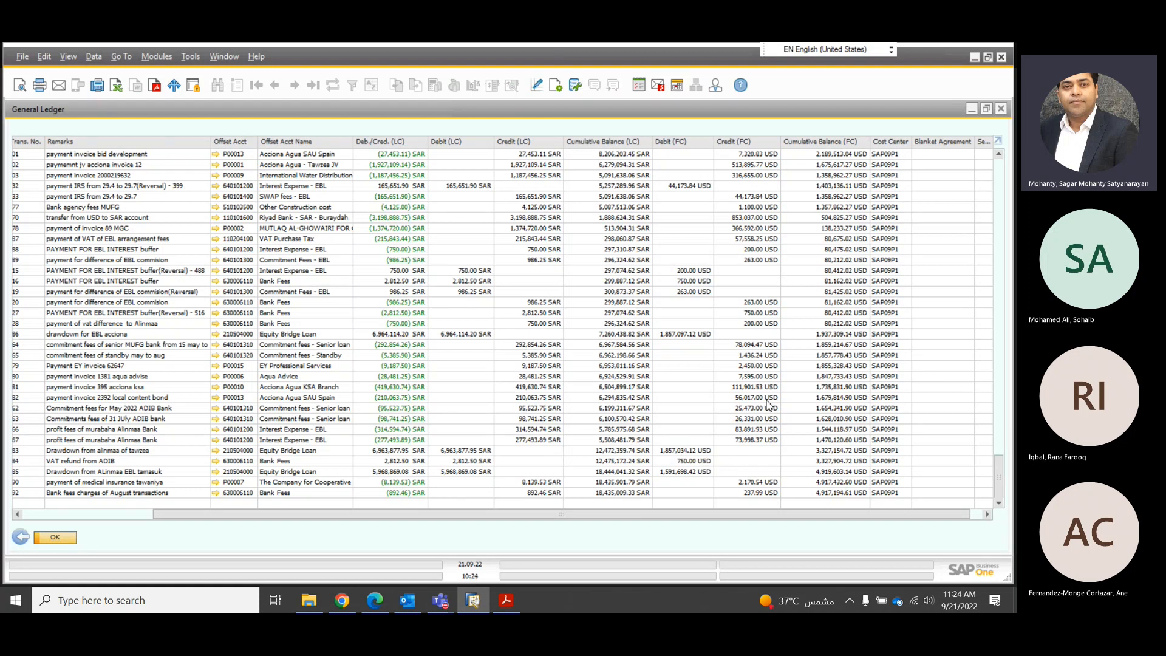
scroll(769, 405, "up", 1)
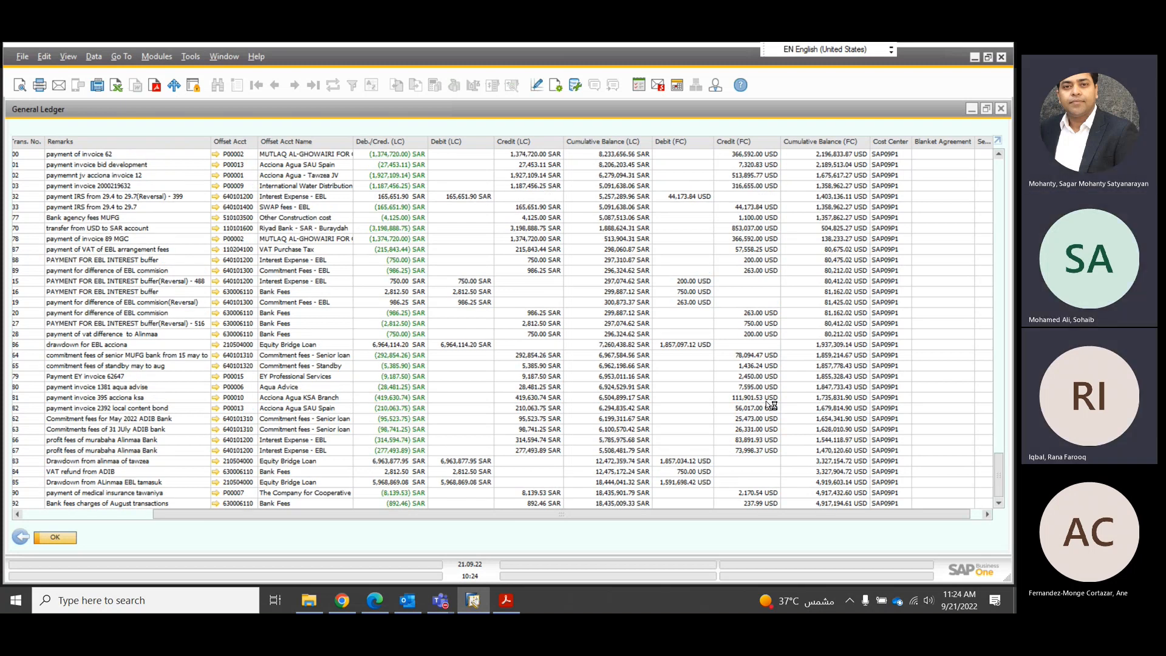
scroll(770, 405, "up", 11)
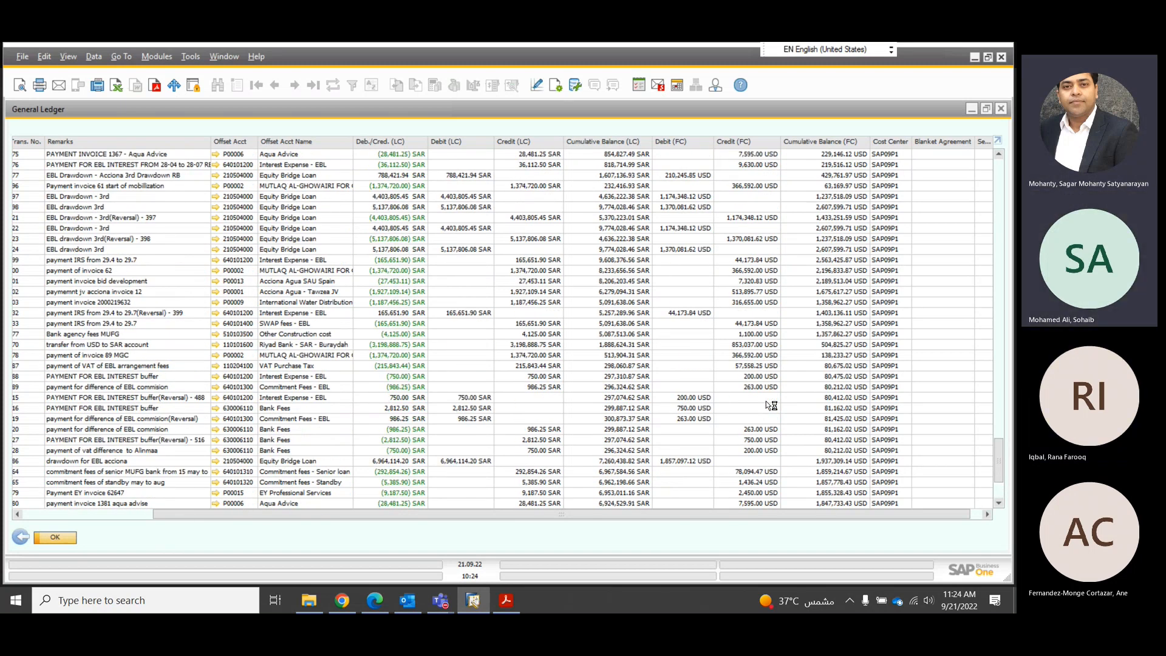
- Examine the General Ledger's remarks, offset accounts, debits, credits and cumulative balances in local and foreign currency across the payment, EBL and reversal rows
scroll(772, 405, "up", 11)
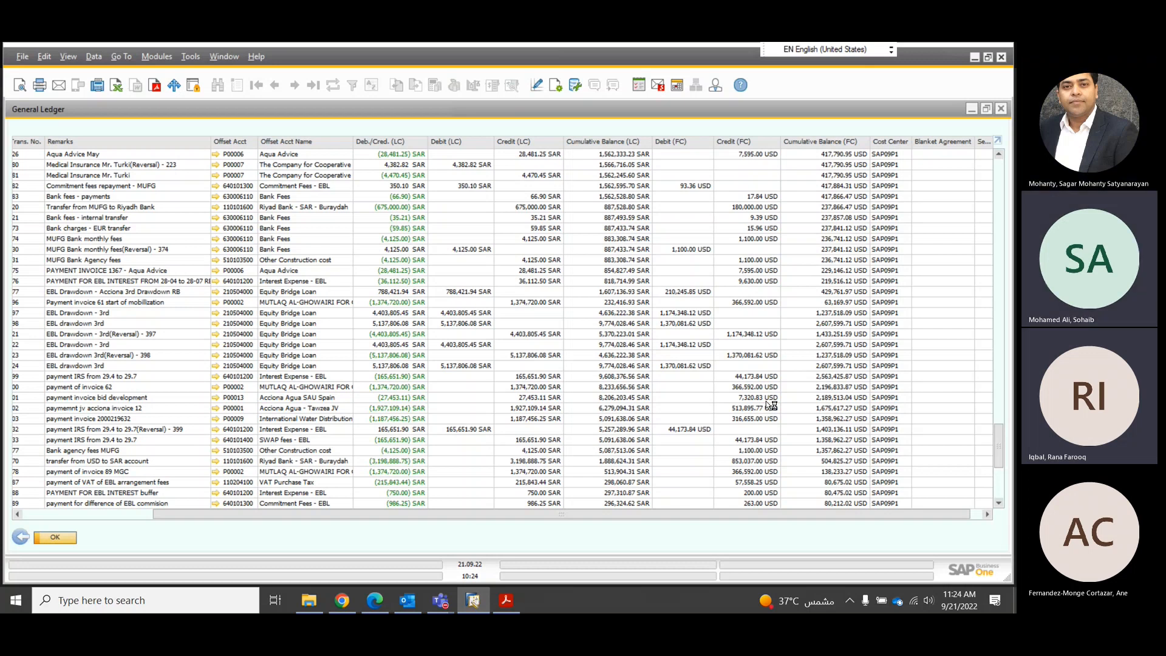
scroll(770, 404, "up", 3)
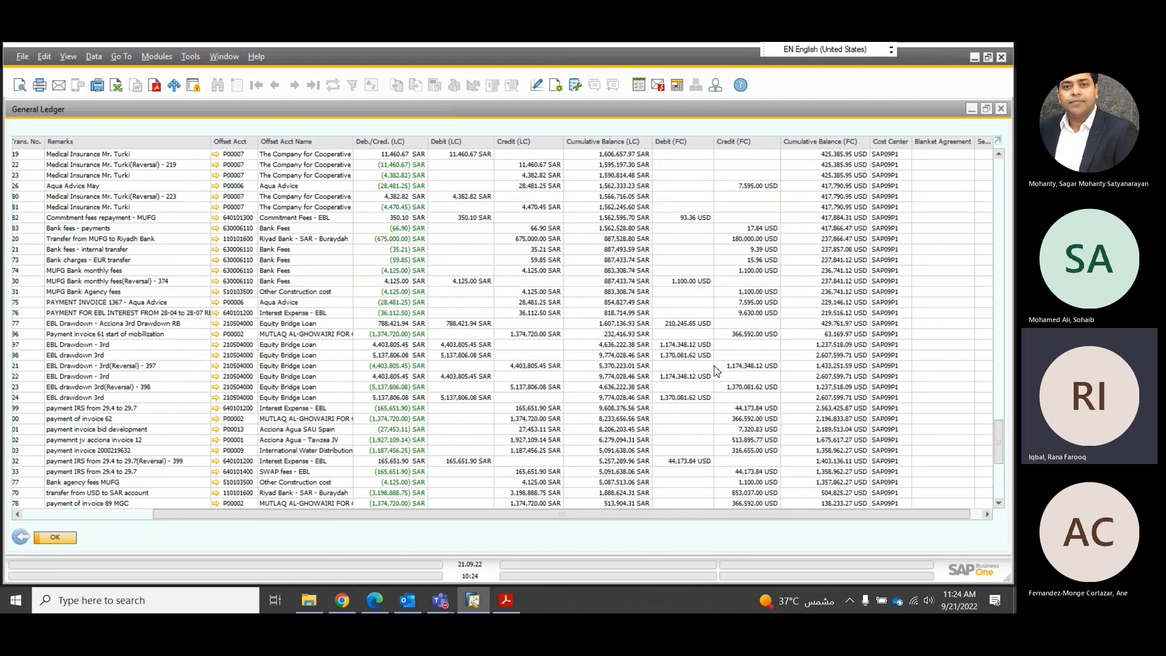
scroll(717, 371, "up", 3)
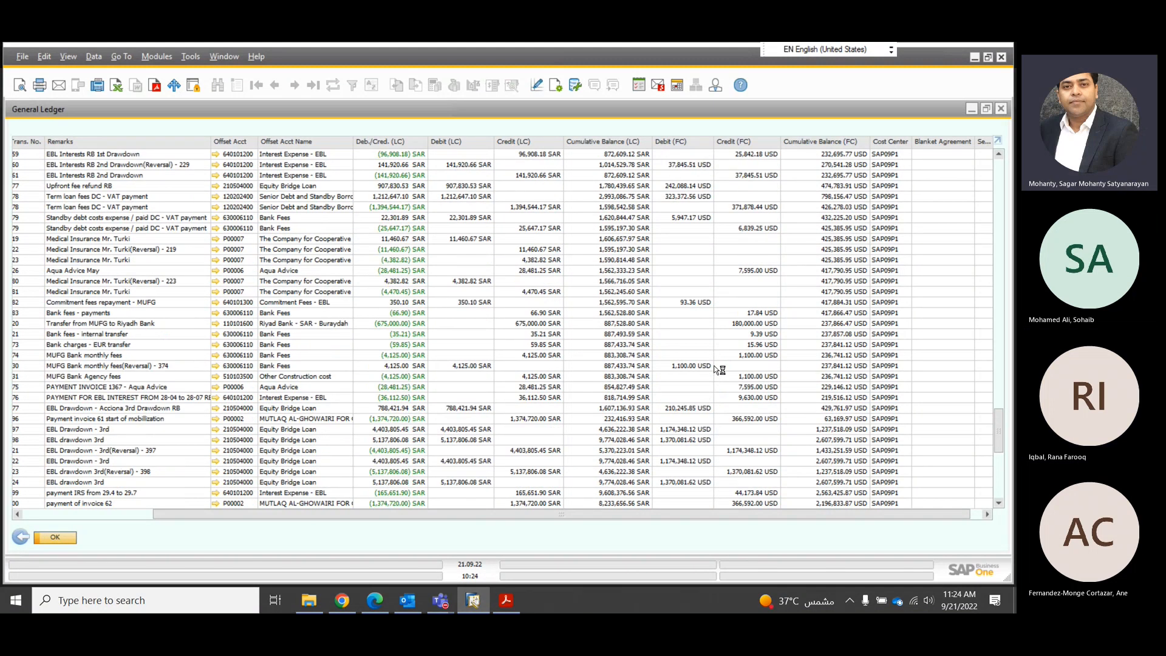
scroll(719, 370, "up", 3)
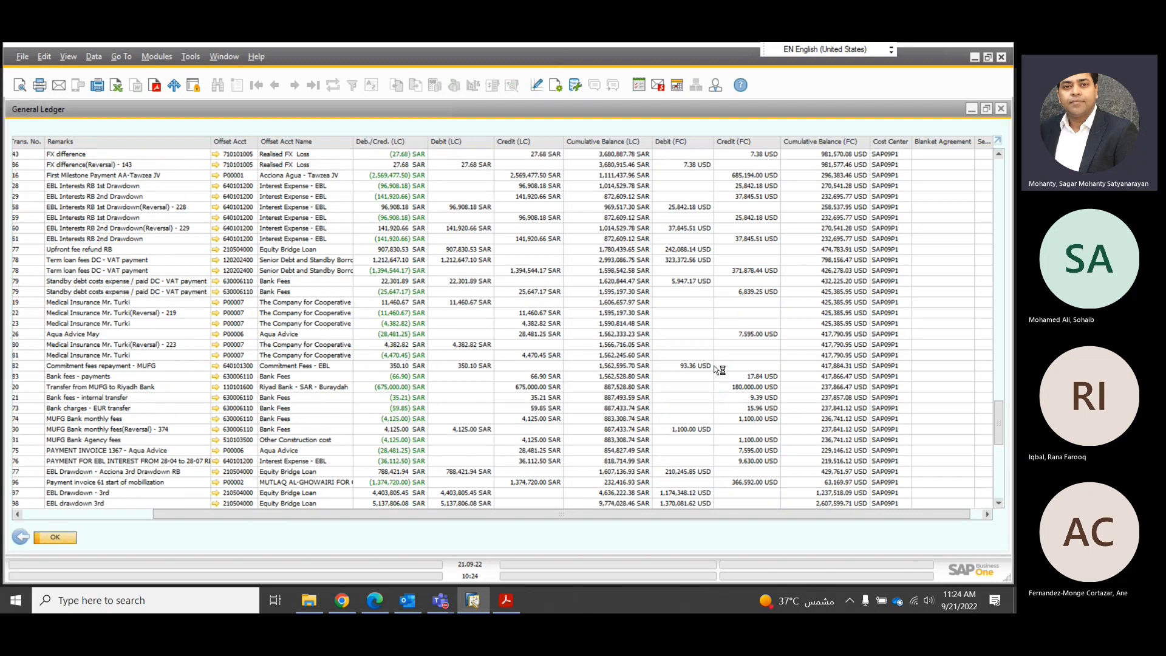
scroll(720, 369, "up", 1)
scroll(719, 369, "up", 3)
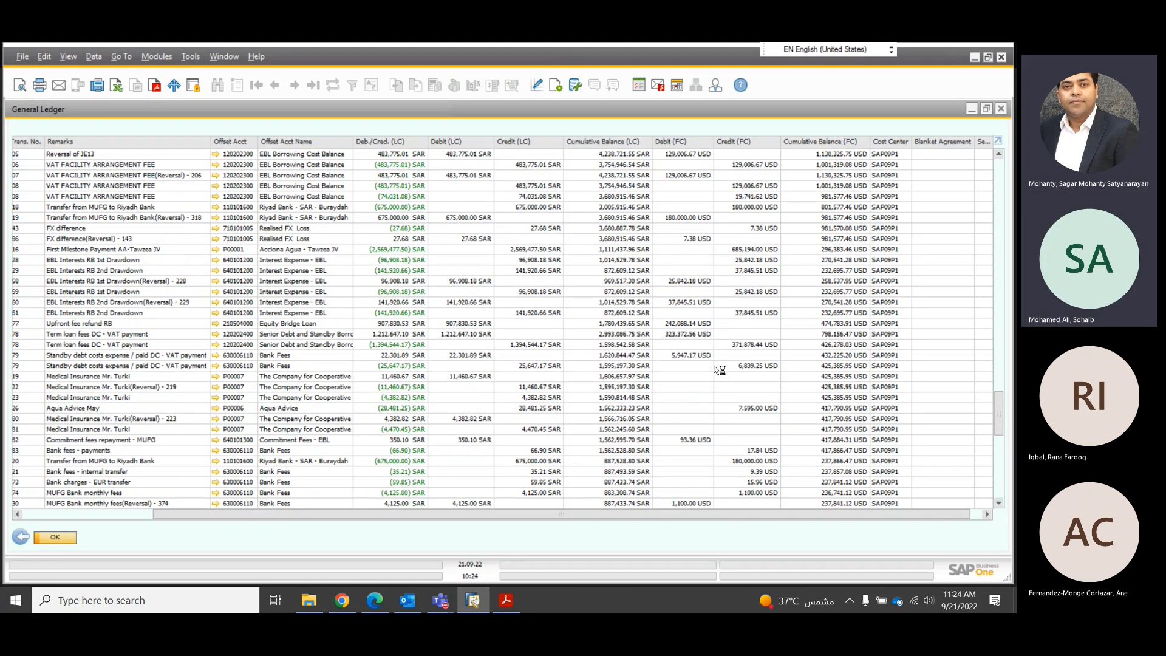
scroll(729, 408, "up", 2)
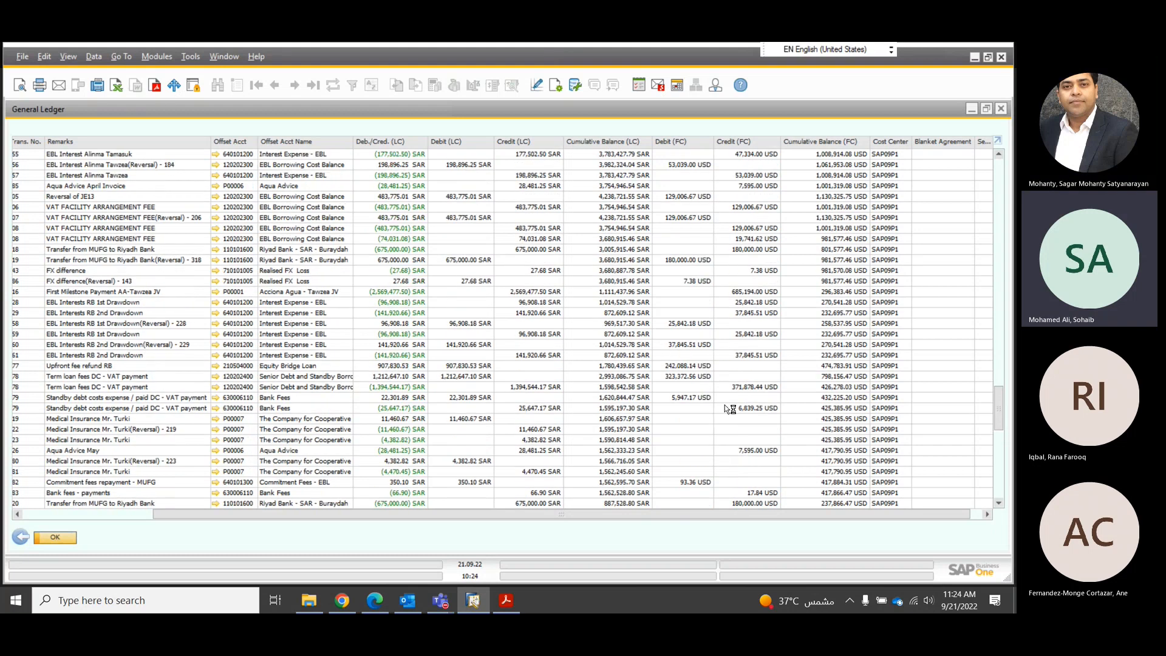
scroll(726, 407, "up", 6)
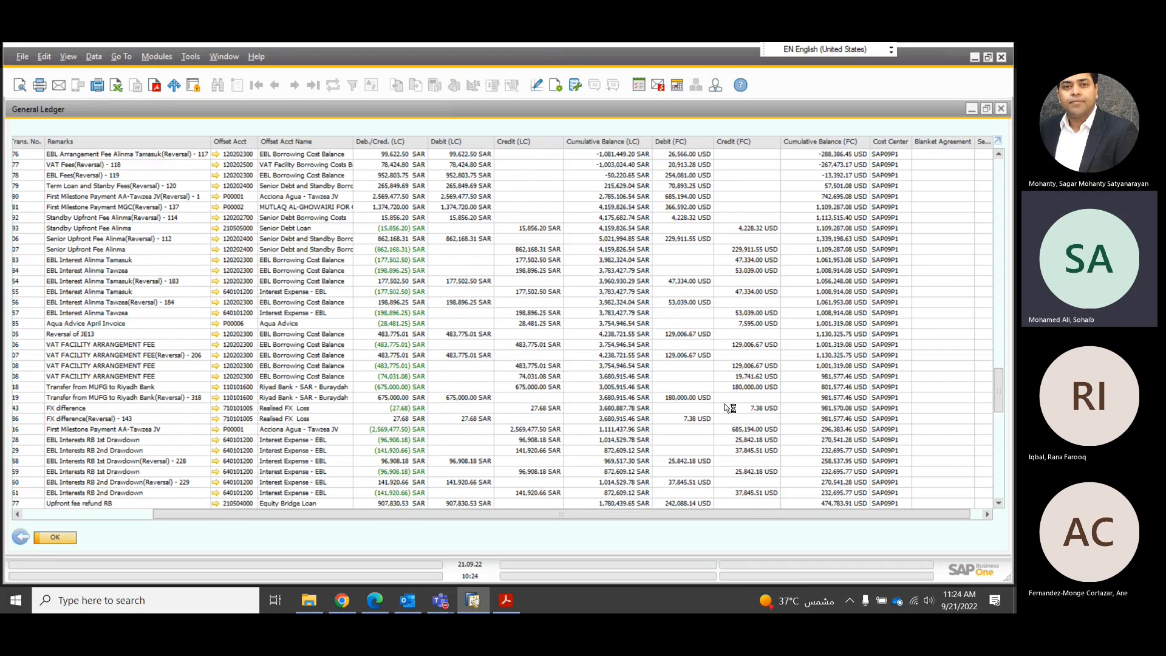
scroll(729, 408, "up", 6)
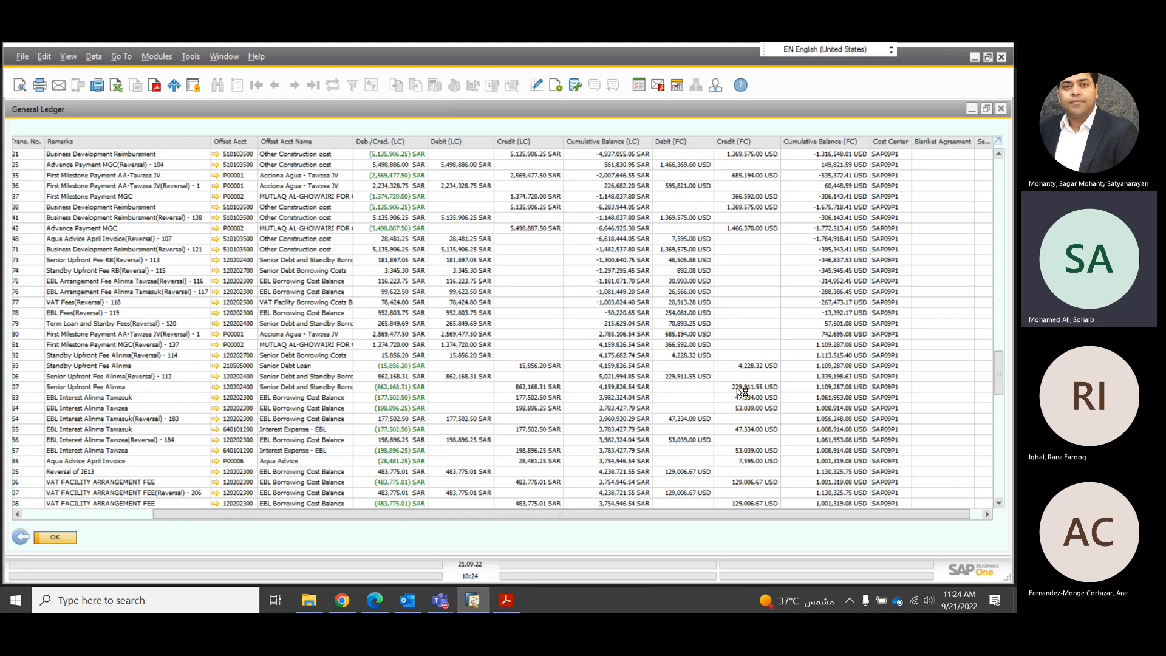
scroll(740, 391, "down", 4)
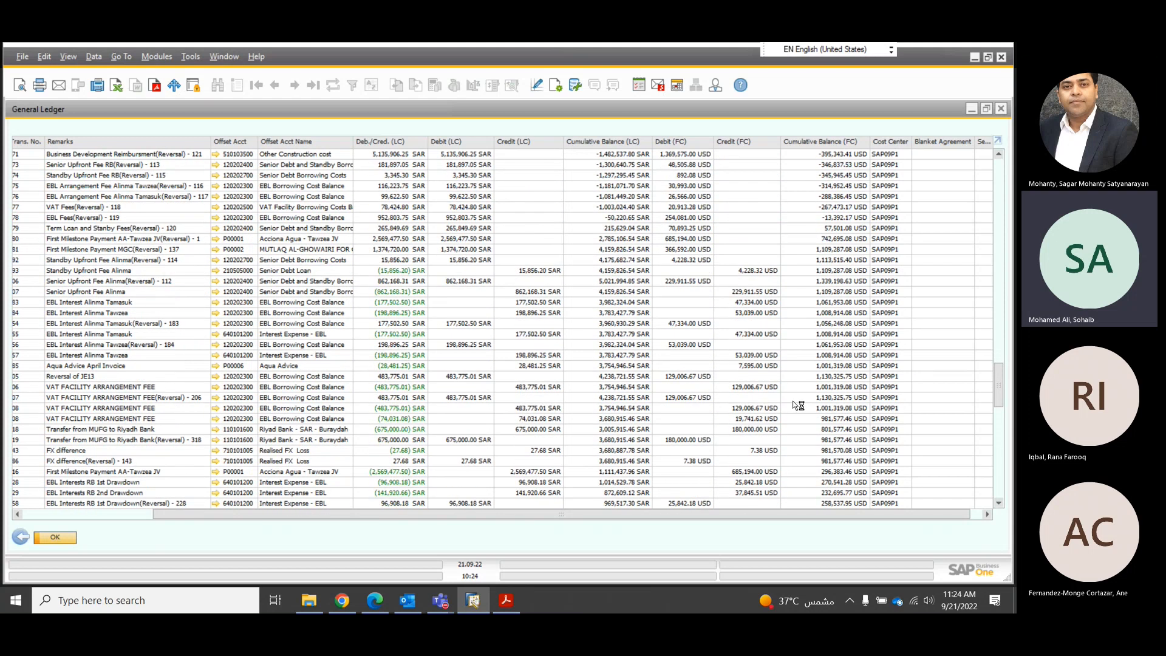
scroll(668, 383, "down", 2)
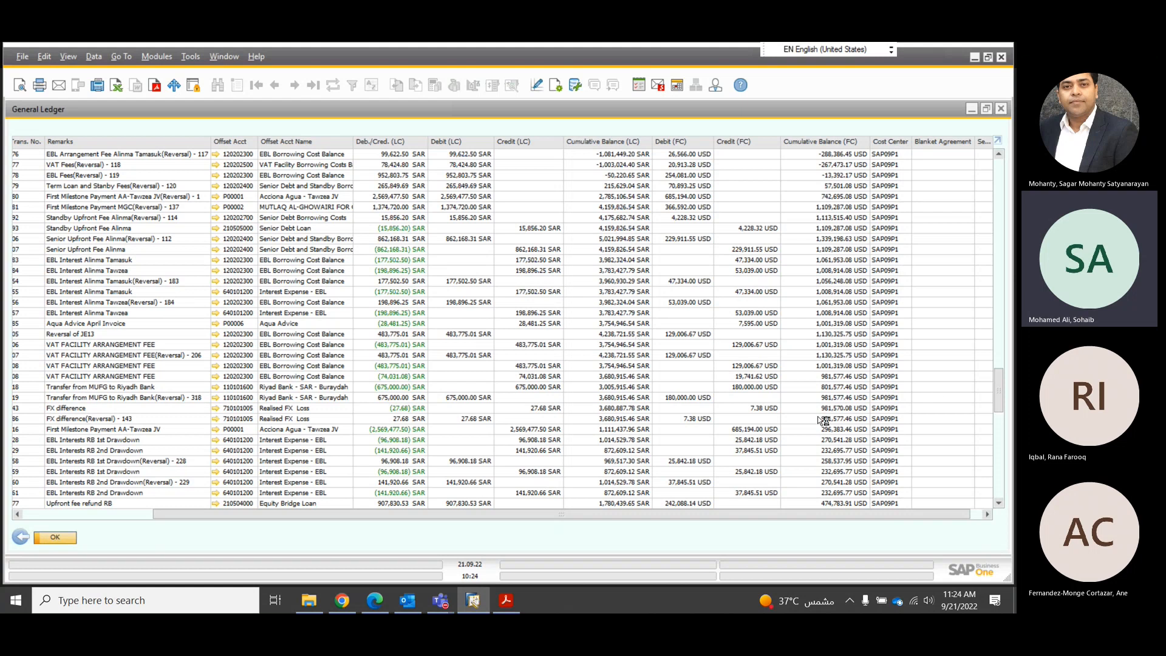
scroll(820, 419, "down", 2)
scroll(821, 419, "down", 2)
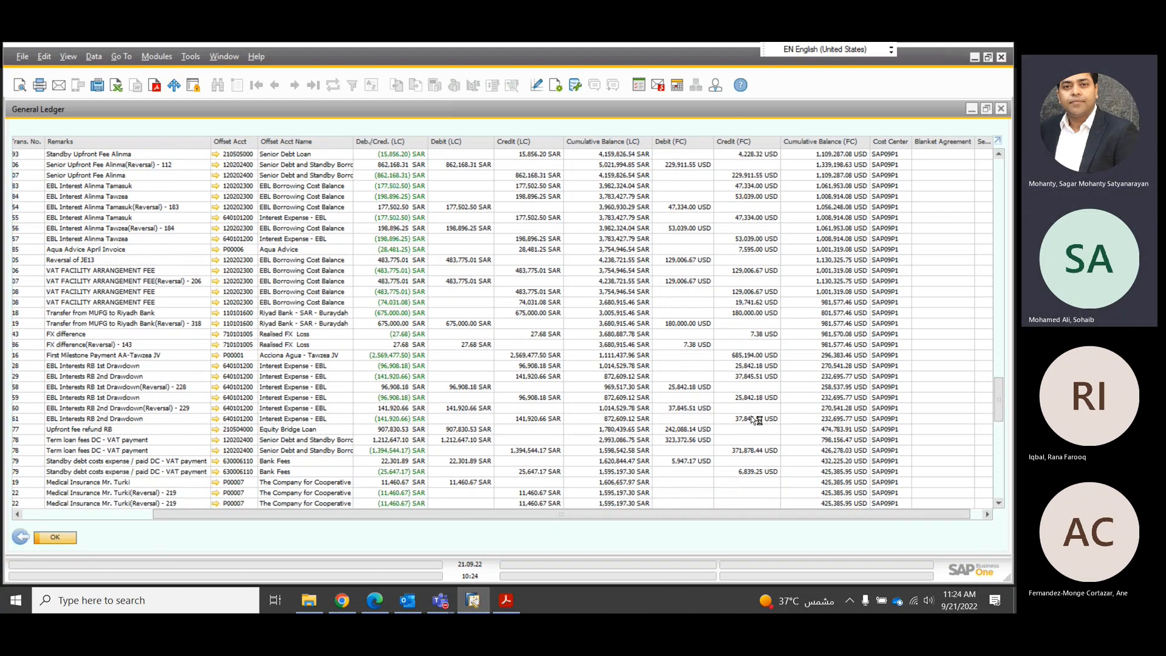
scroll(756, 419, "down", 4)
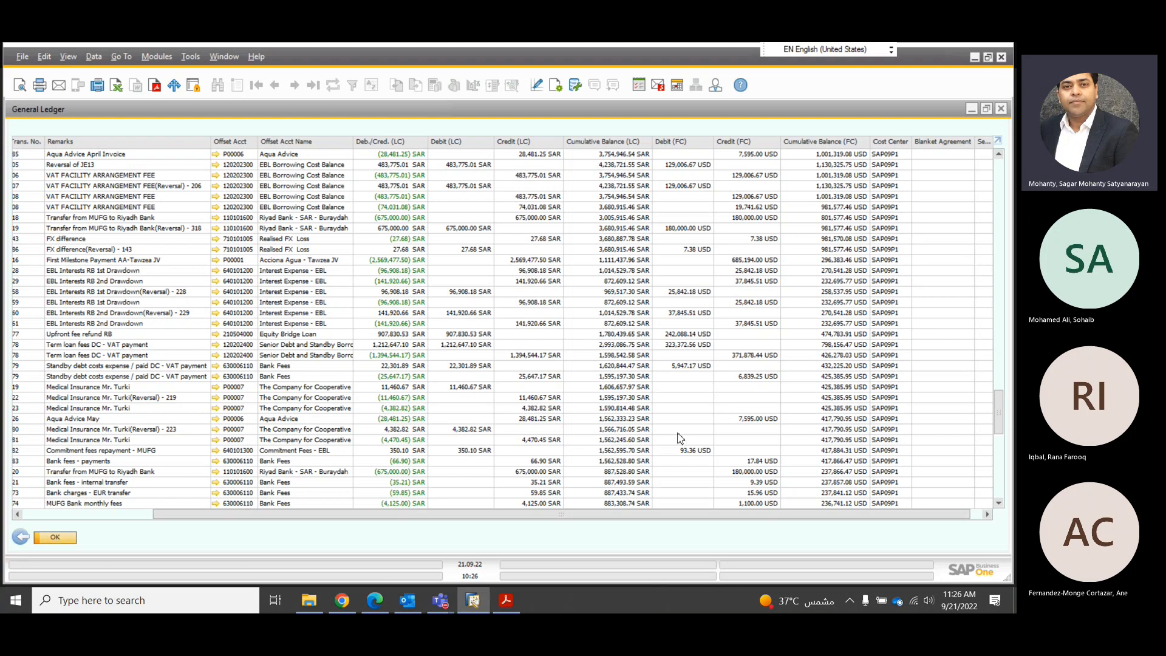
- Switch to the SAP Business One Training meeting in Teams and stop sharing the screen
mouse_move(447, 611)
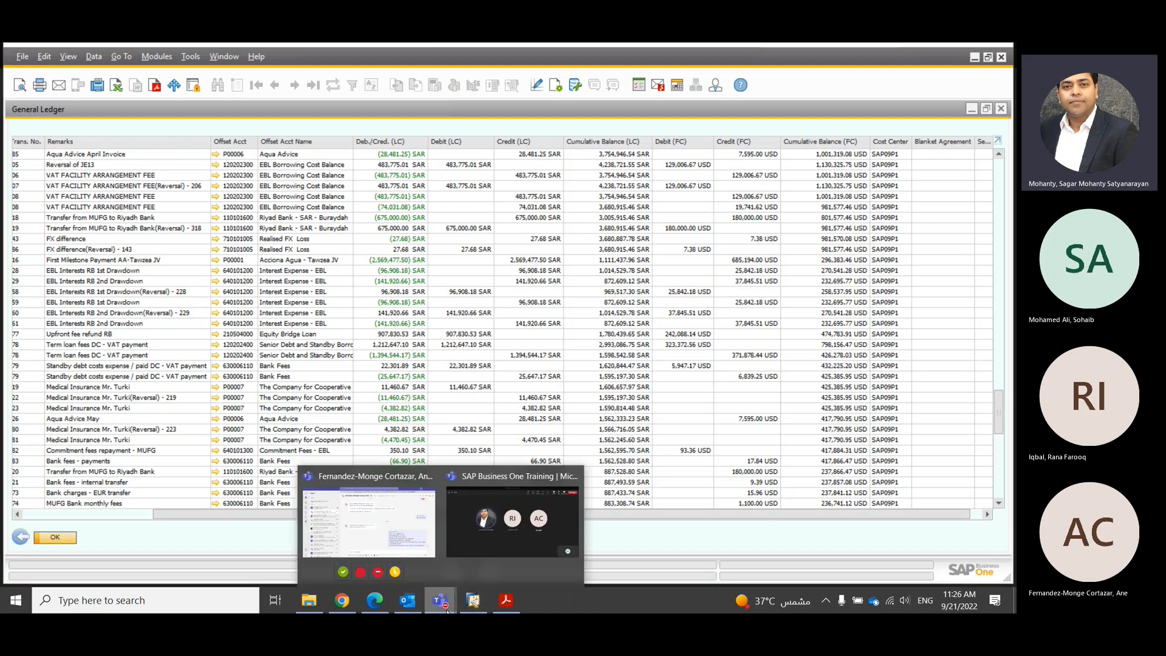
left_click(478, 525)
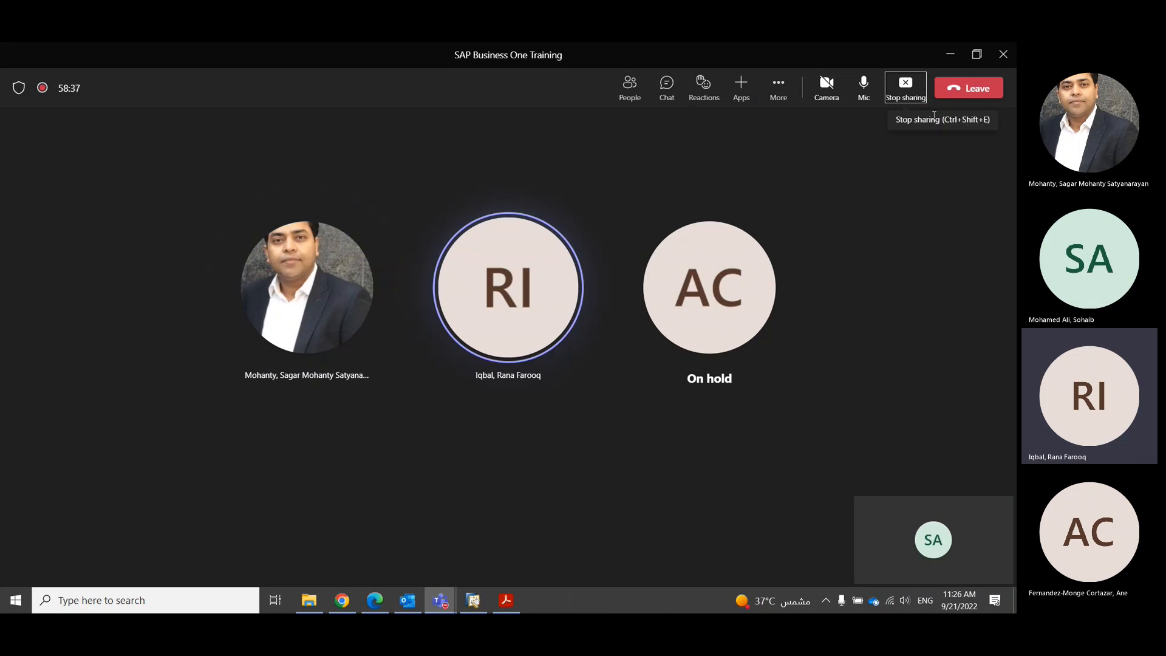
left_click(905, 96)
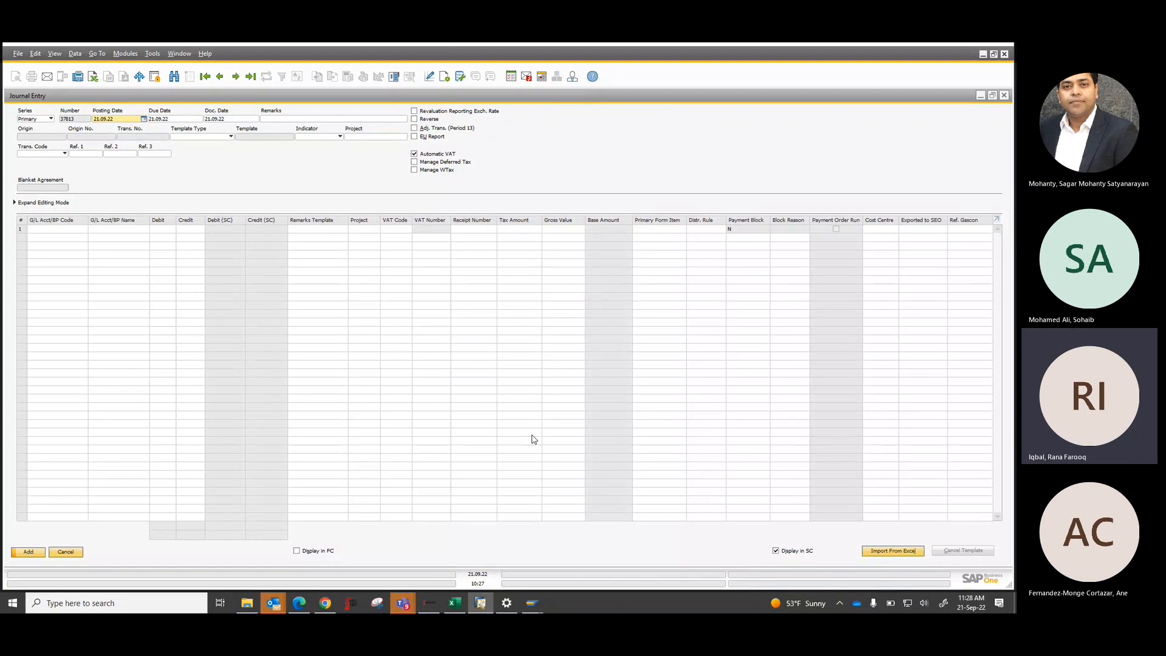
- Cancel the blank Journal Entry, collapse Financials and open a maximized blank AP Invoice from the Purchasing - AP module
left_click(67, 555)
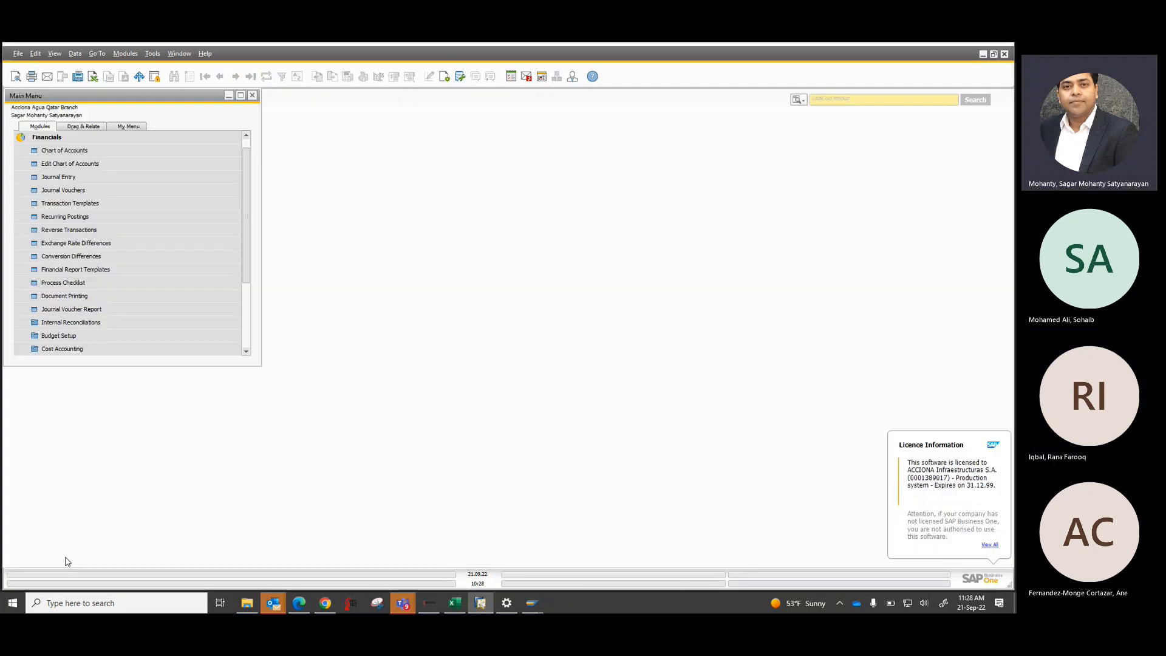
left_click(48, 140)
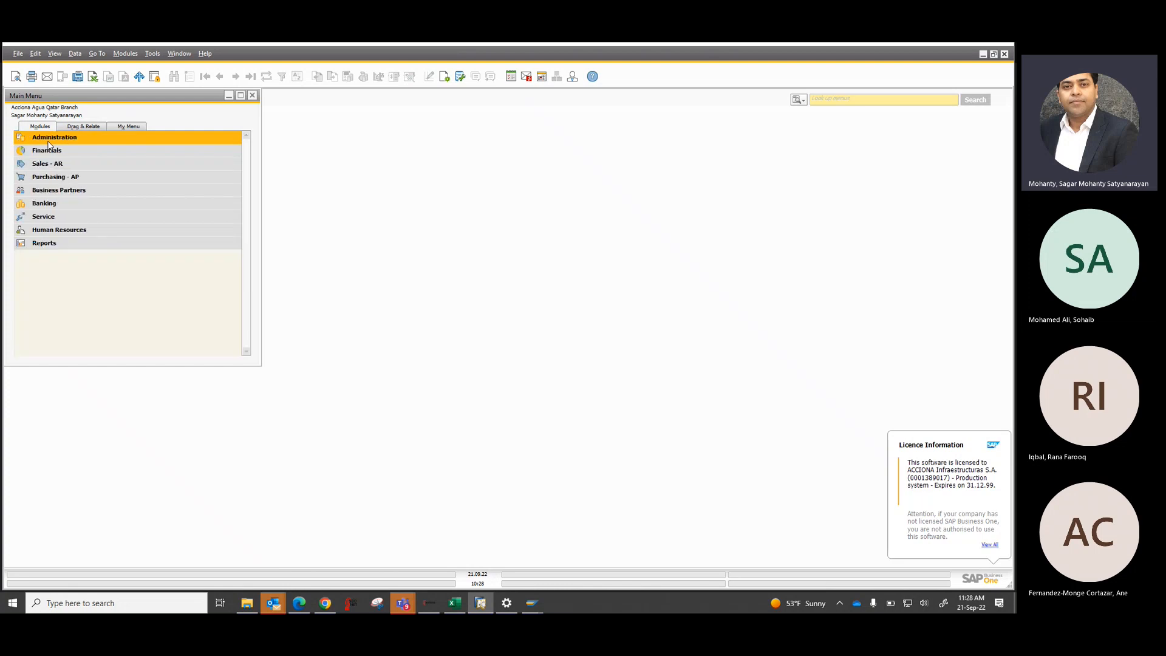
left_click(60, 177)
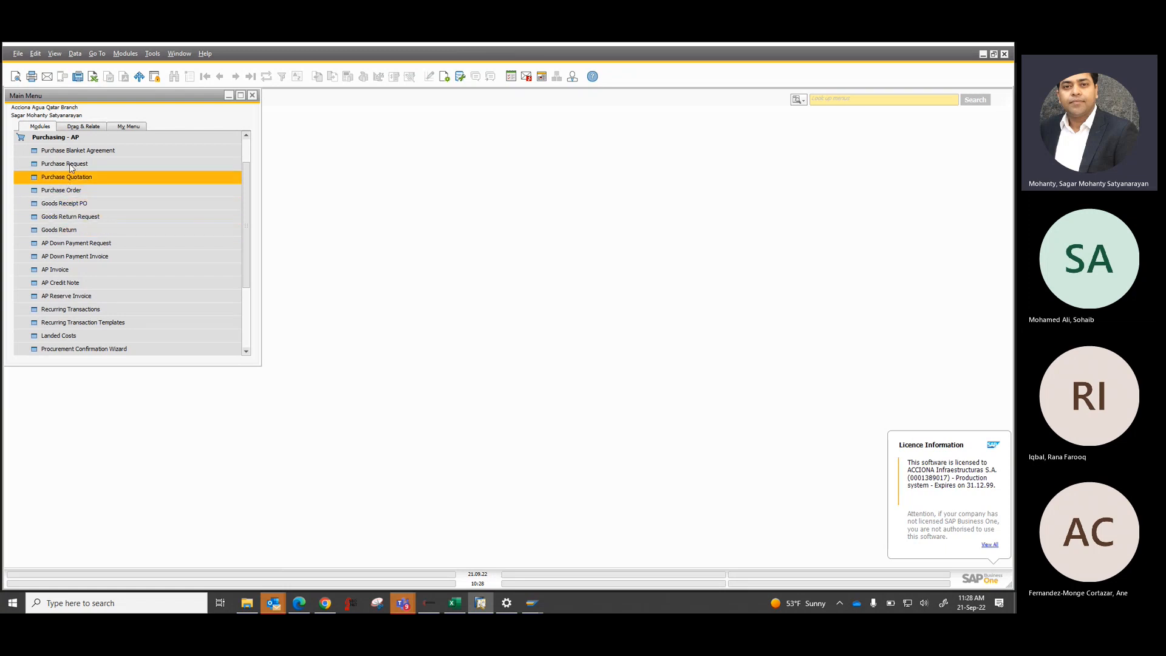
left_click(67, 271)
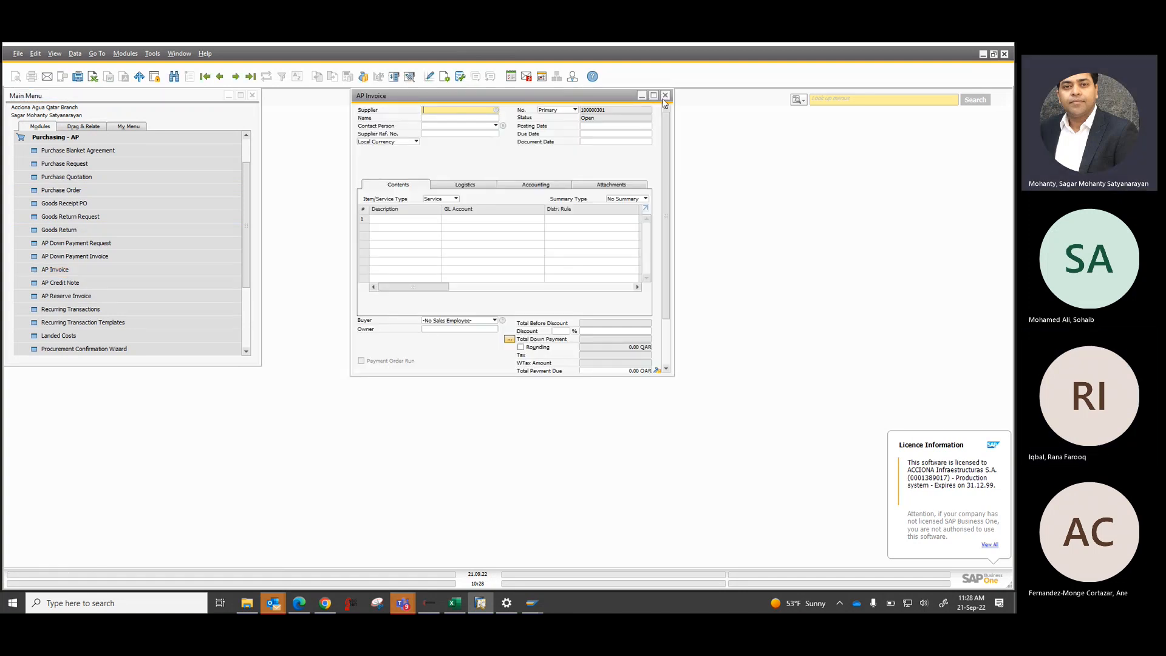
left_click(653, 95)
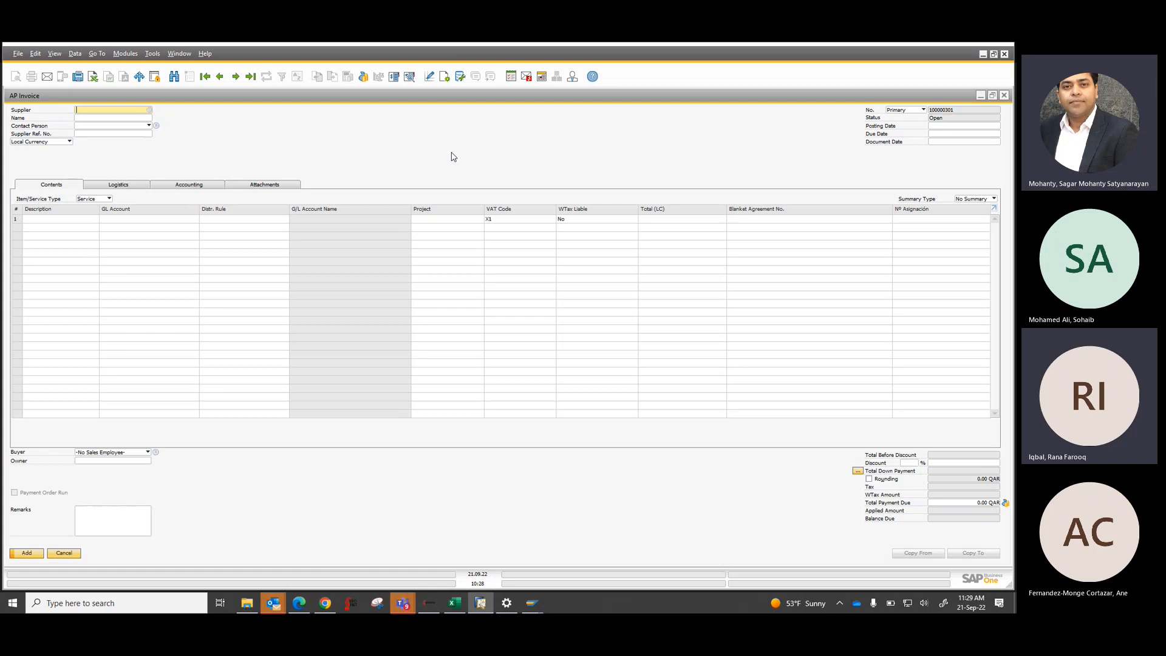
- Choose DHL QATAR as the invoice's supplier and look over the currency choices, supplier reference and posting date fields without changing them
left_click(149, 110)
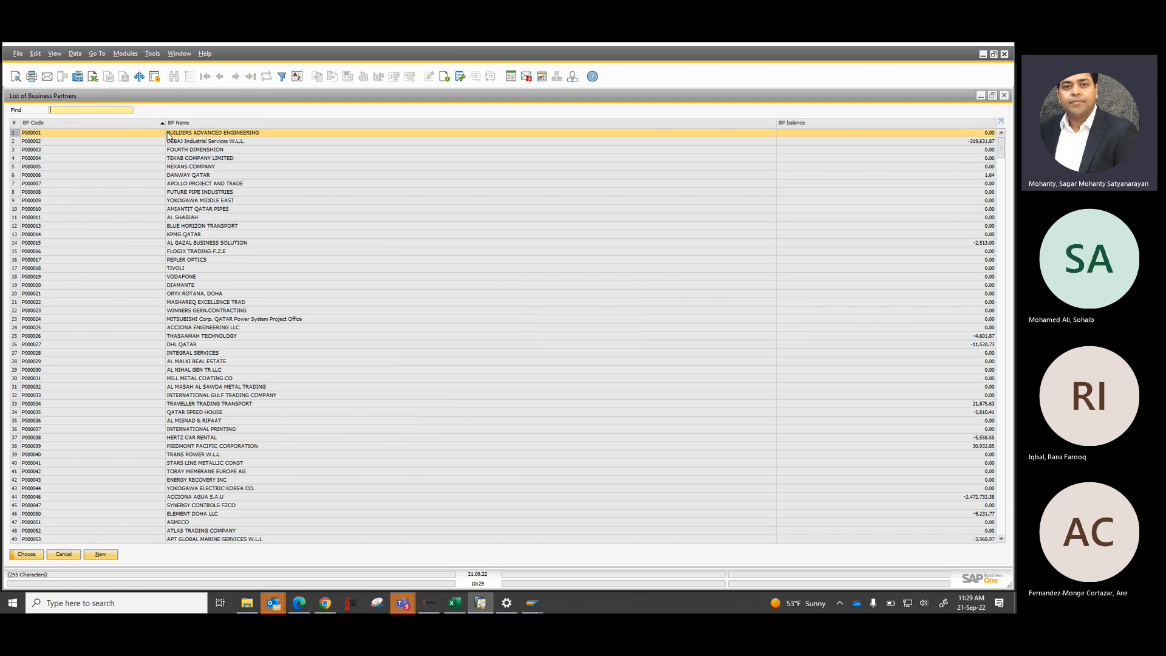
double_click(181, 344)
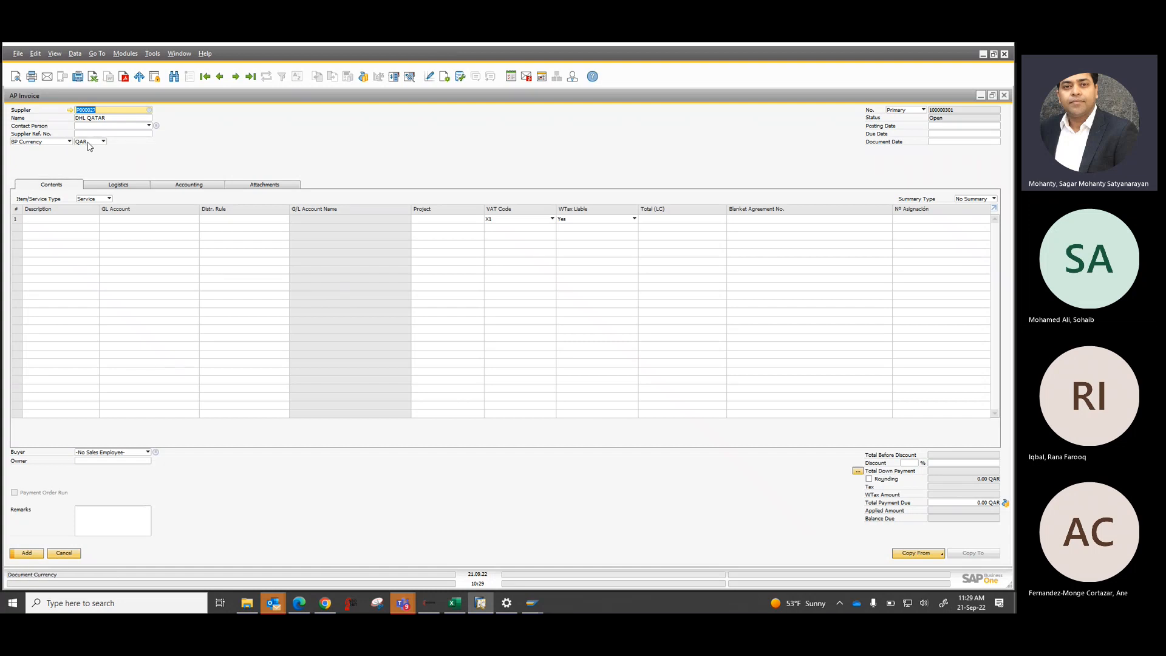
left_click(88, 143)
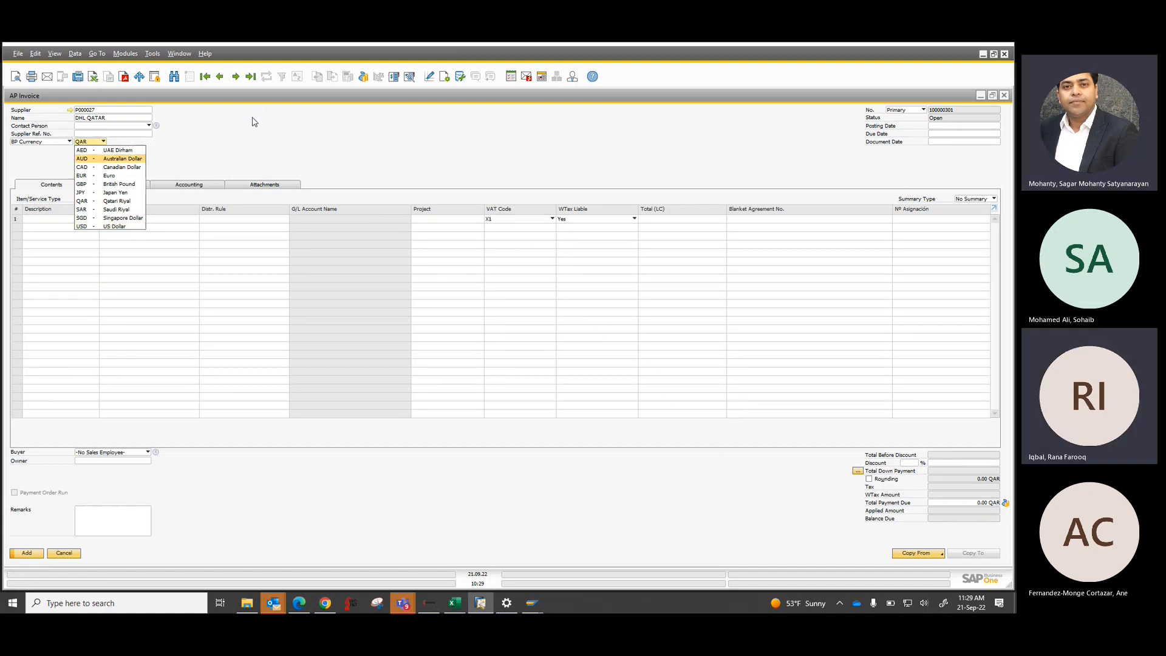
left_click(213, 126)
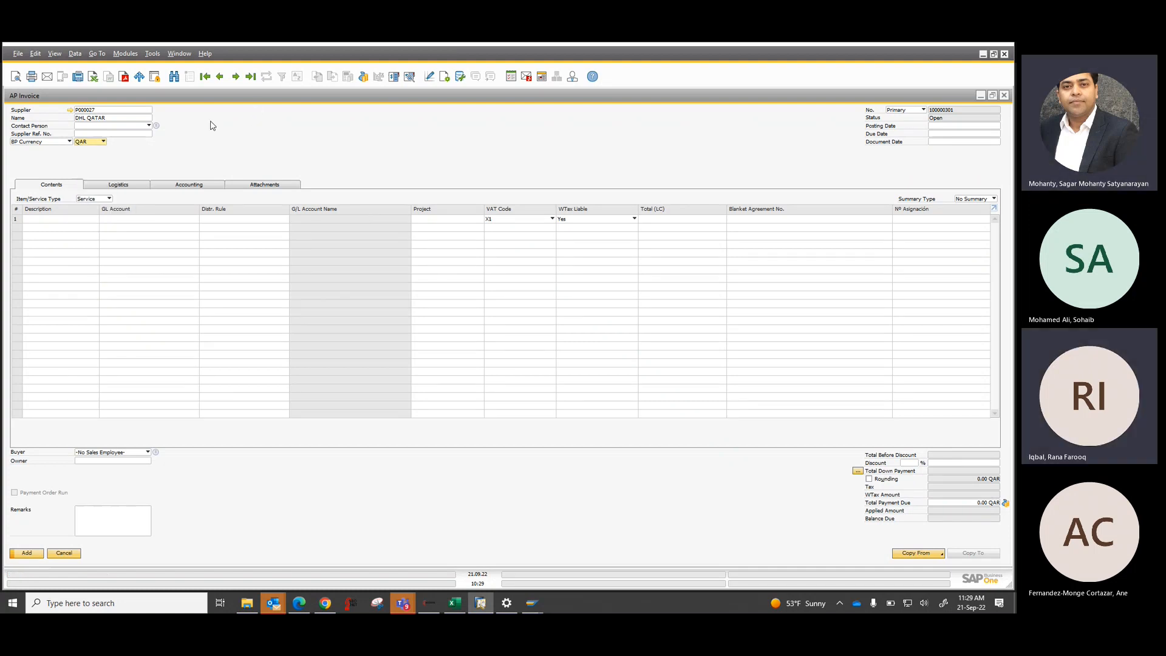
left_click(100, 133)
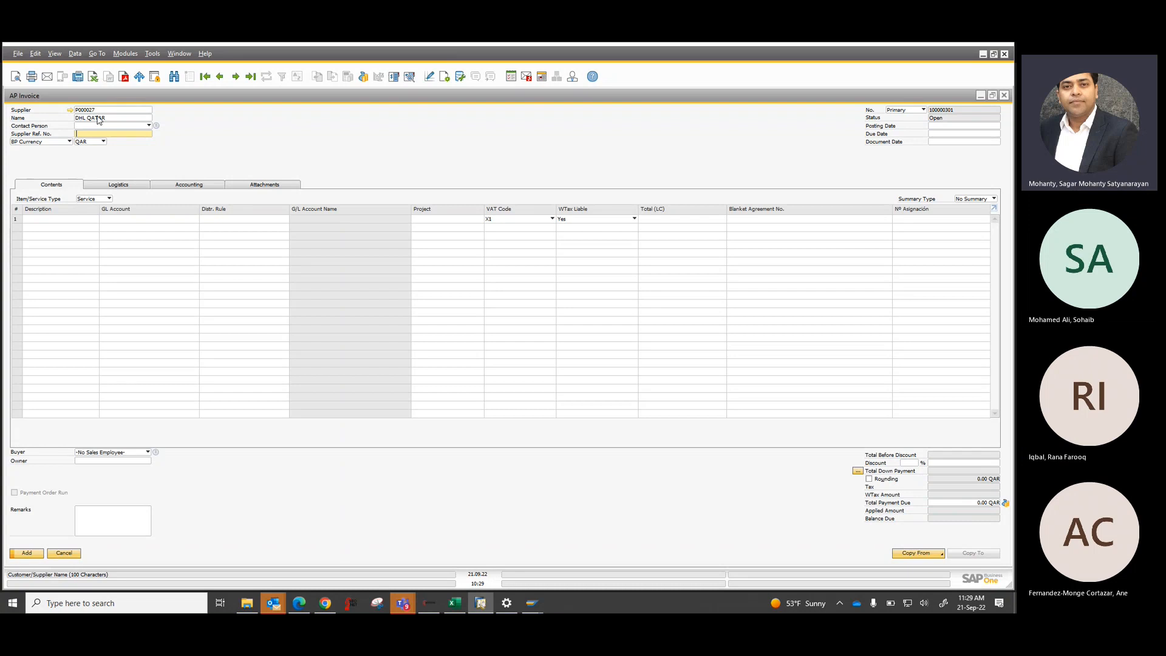
left_click(938, 127)
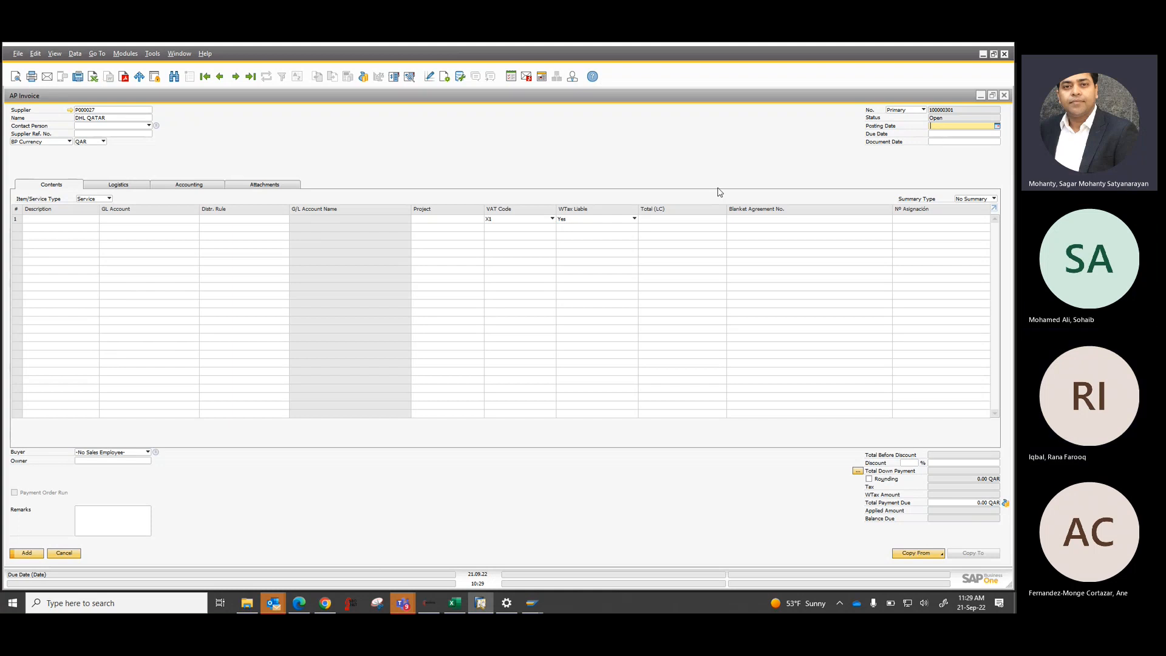
- Assign the Customs duty account as the GL account of the AP Invoice's first service line
left_click(67, 219)
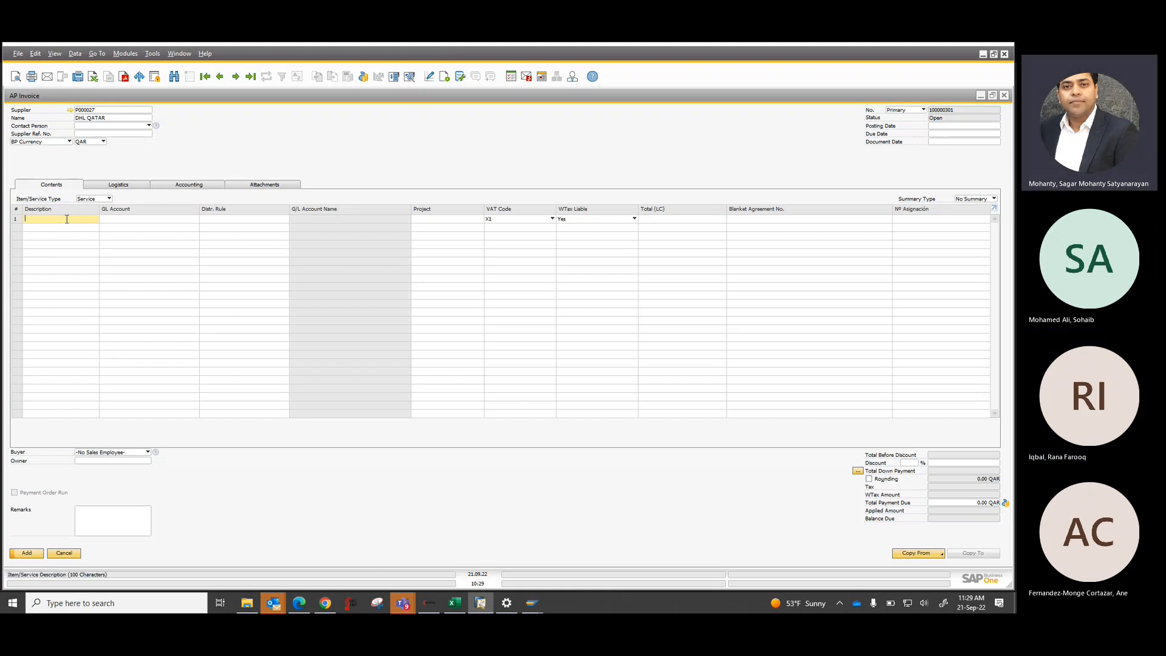
left_click(148, 220)
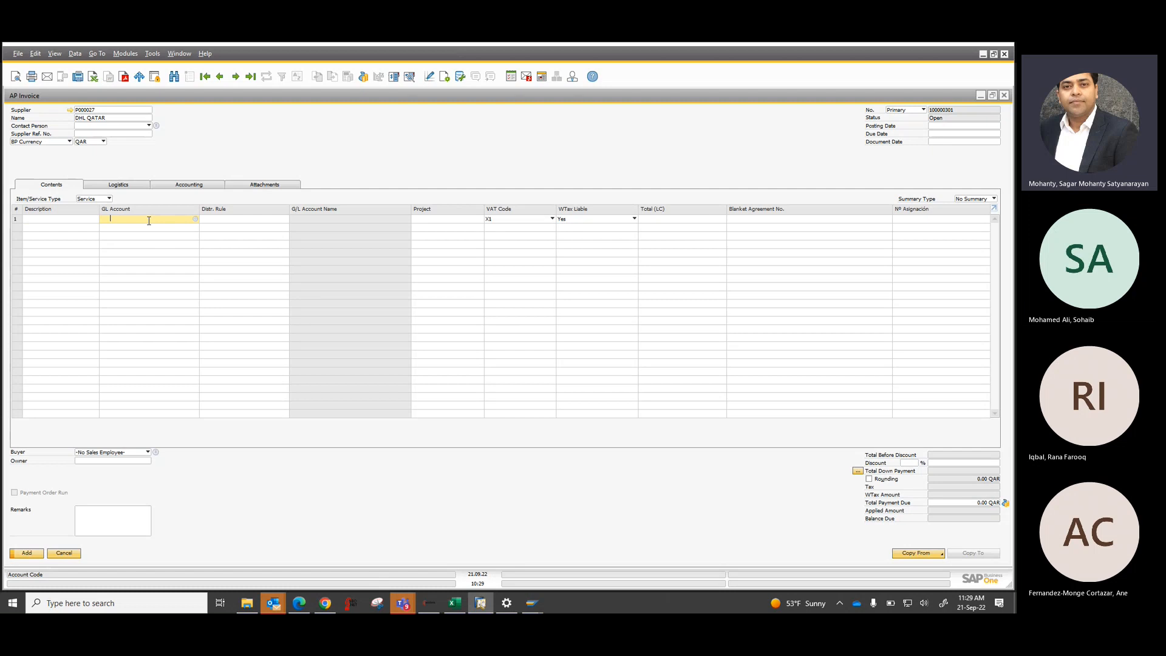
left_click(196, 220)
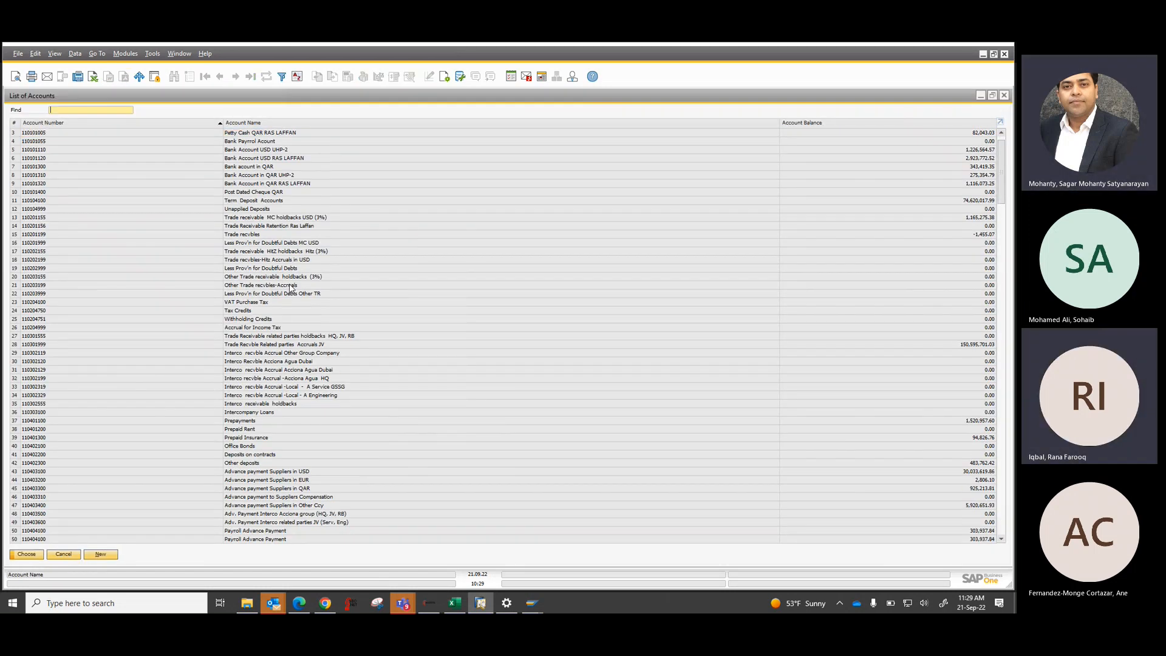
key("ctrl+End")
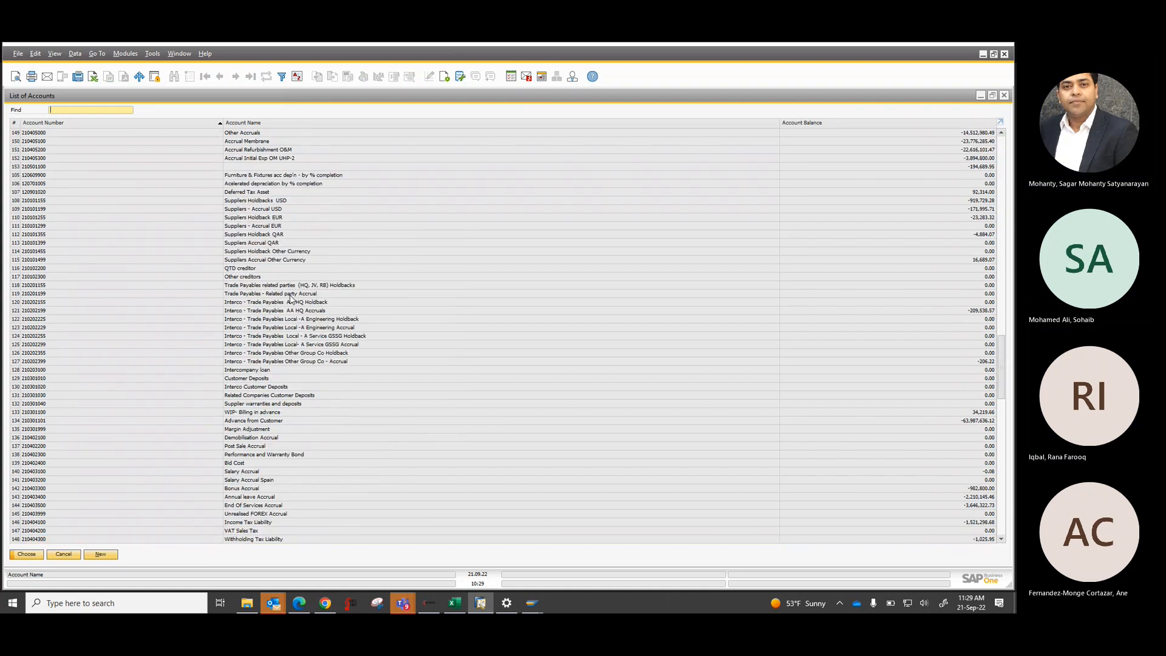
key("Up")
key("Up")
key("Up")
key("Up")
key("Up")
key("Up")
key("Up")
key("Up")
key("Up")
key("Up")
key("Up")
key("Up")
key("Up")
key("Up")
key("Up")
key("Up")
key("Up")
key("Up")
key("Up")
key("Up")
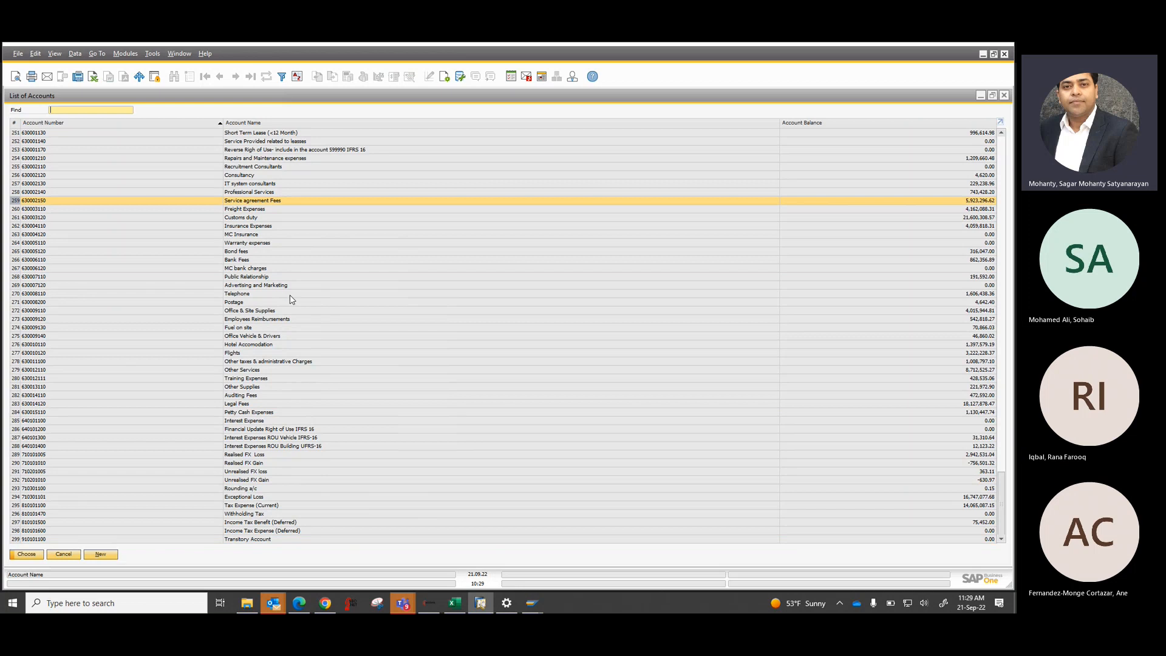
key("Down")
key("Down")
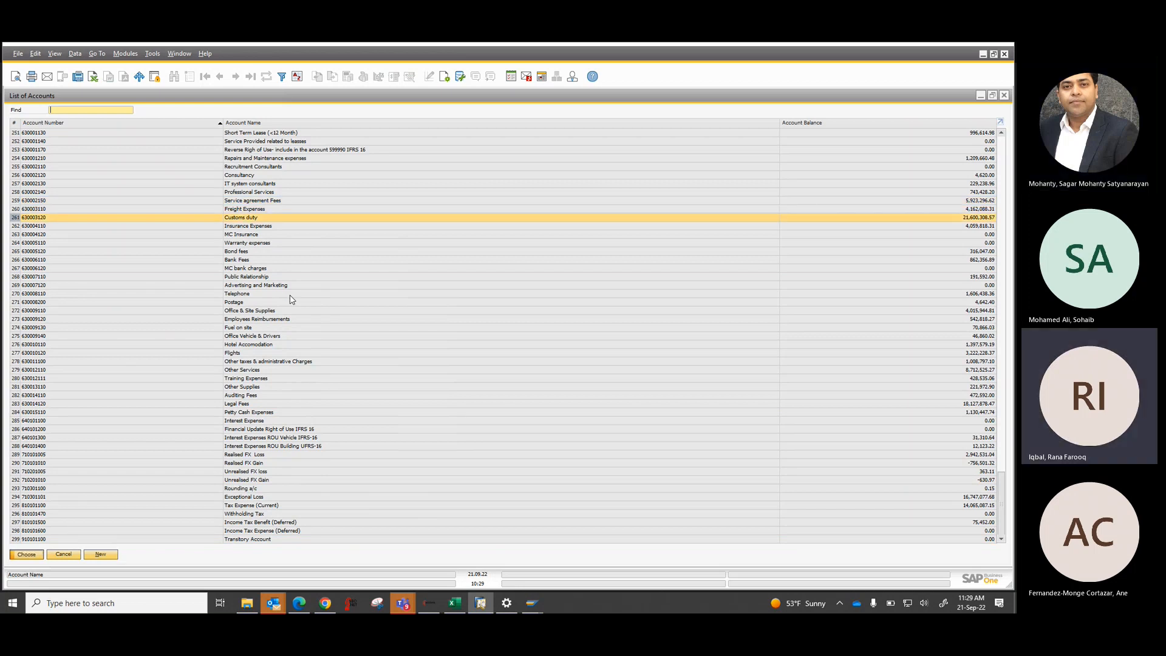
key("Return")
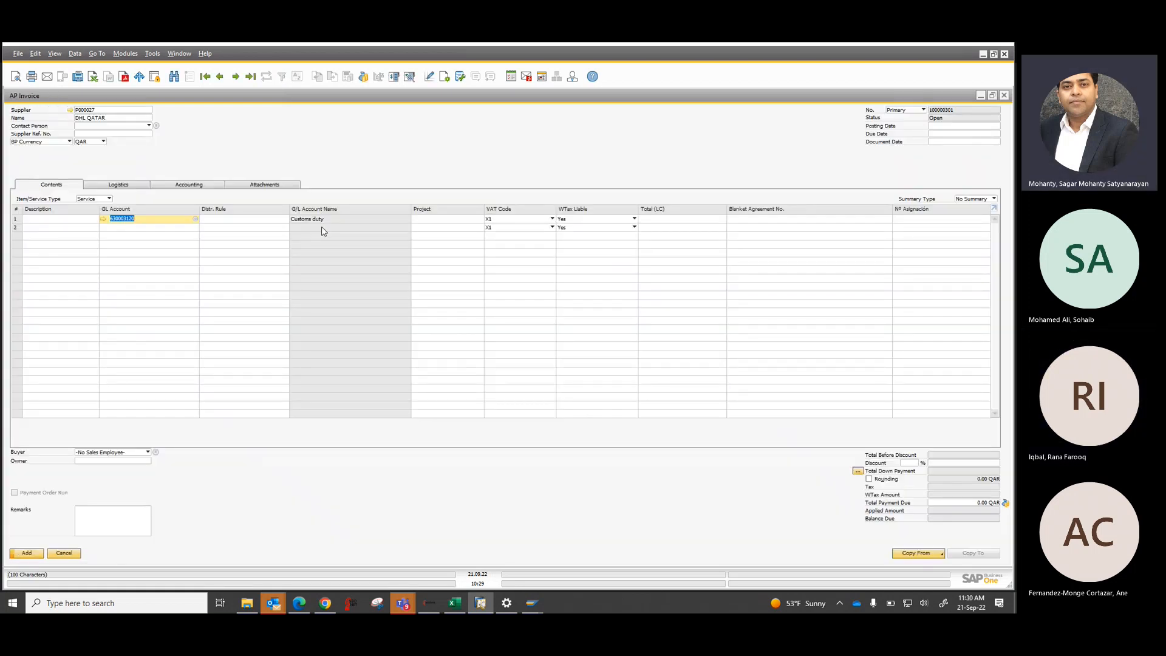
- Look at the first line's Project field and the AP Invoice's Remarks field without entering anything
left_click(455, 220)
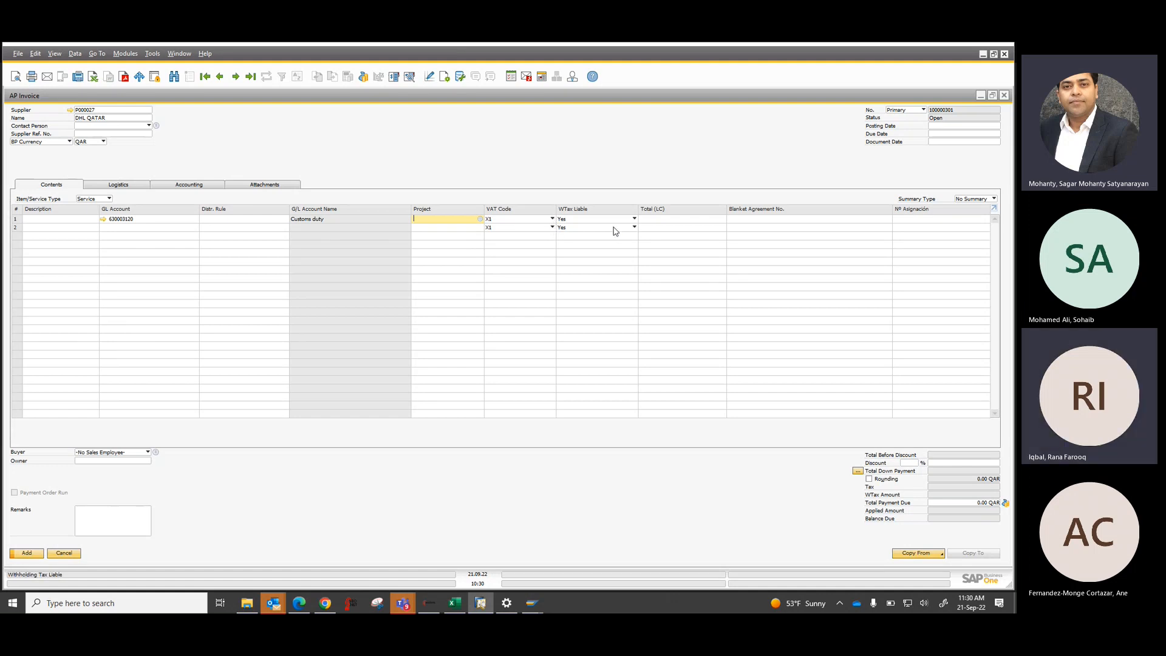
left_click(105, 520)
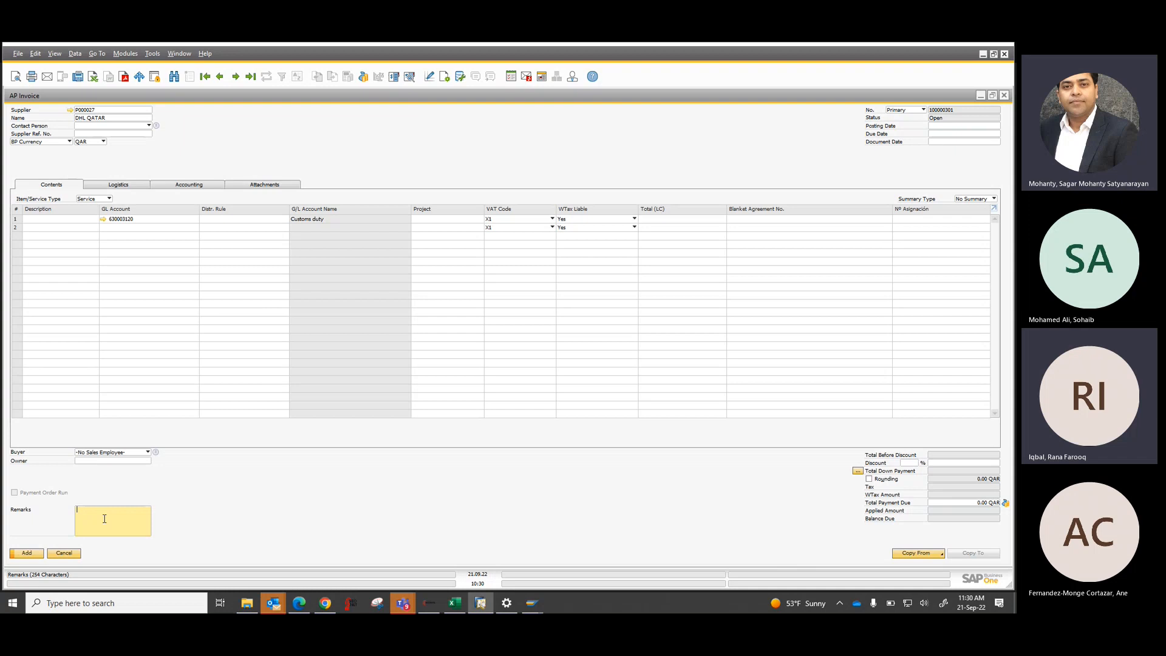
- Review the AP Invoice's accounting details, keeping 45 Days as payment terms, and try to add the invoice, cancelling at the withholding tax question
left_click(190, 186)
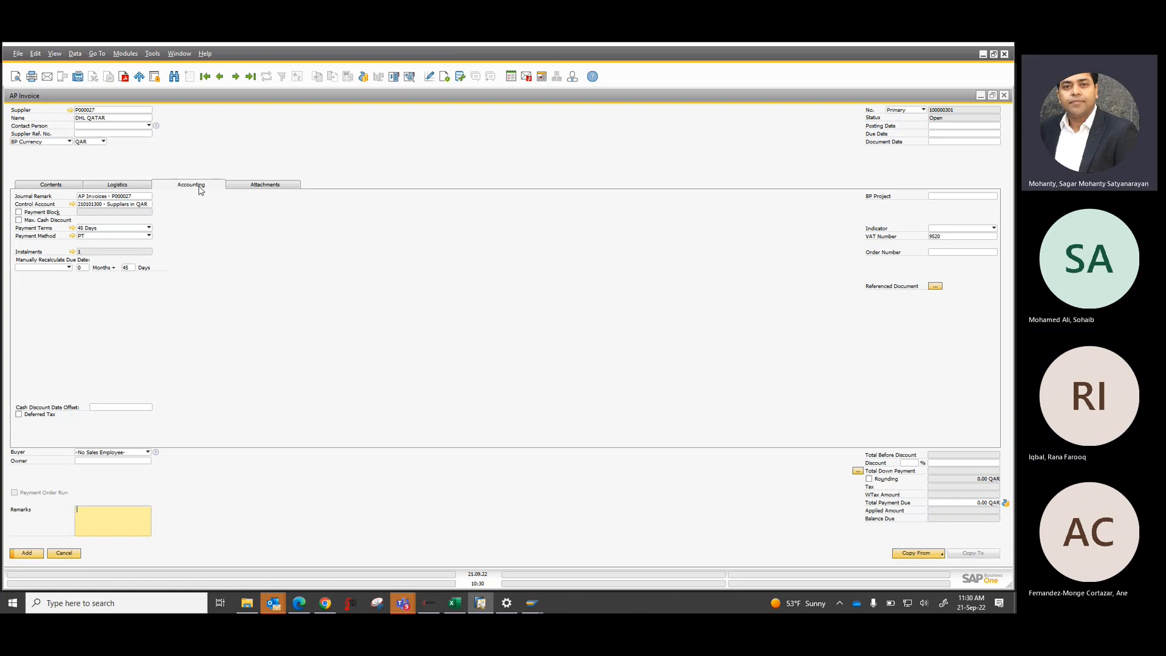
left_click(988, 198)
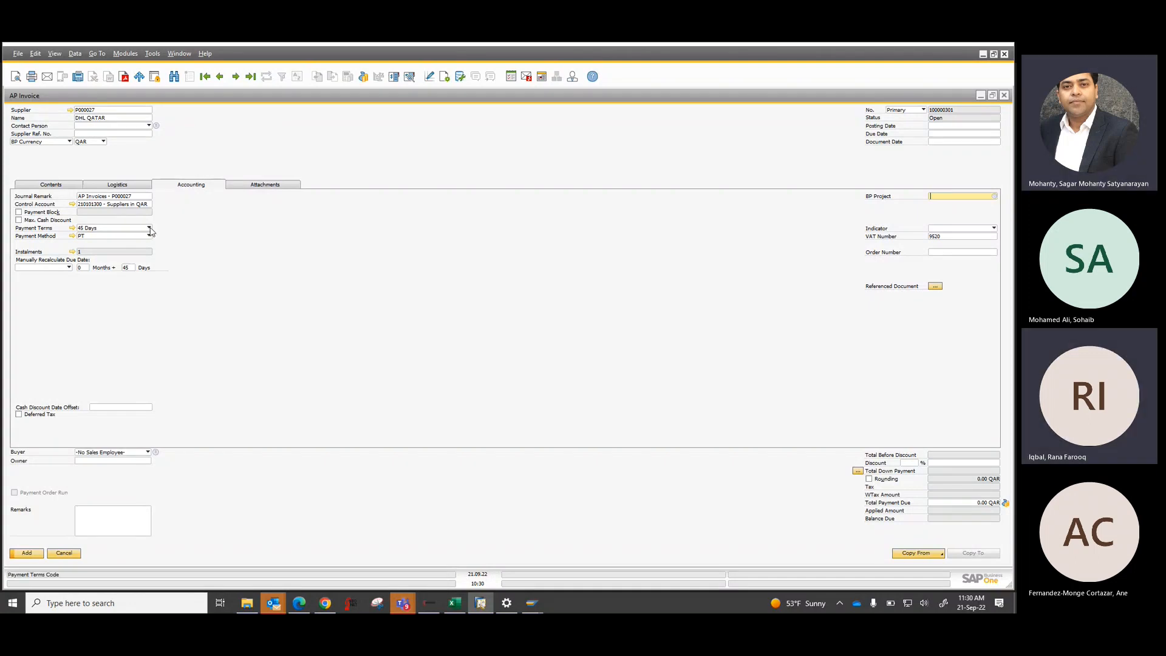
left_click(149, 228)
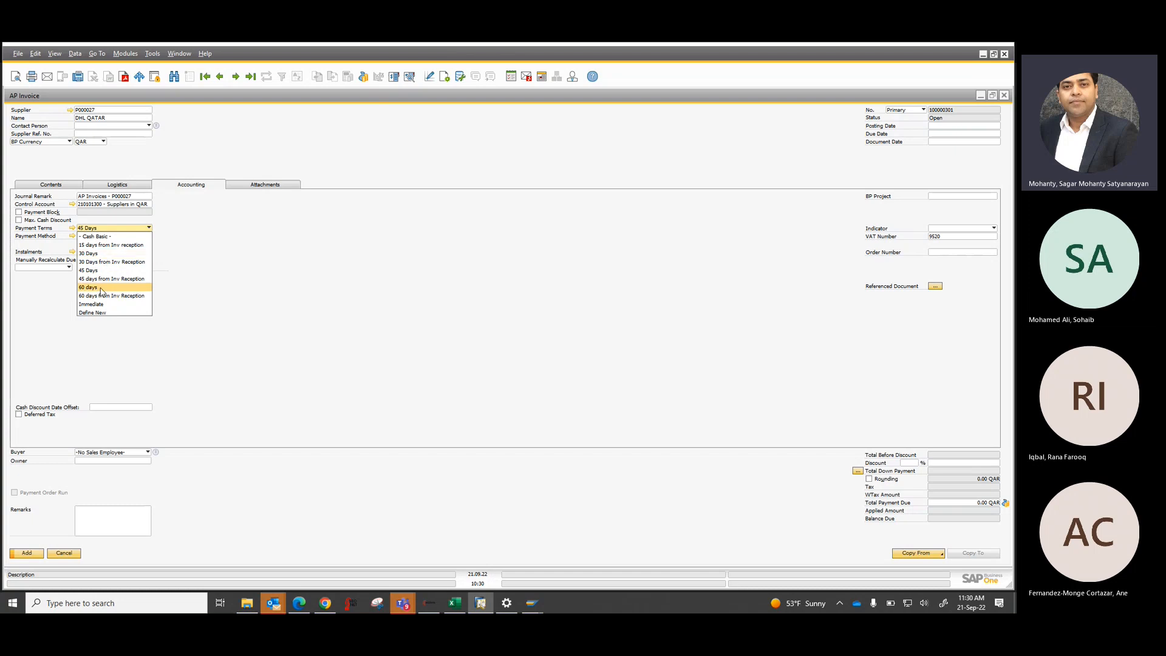
left_click(103, 270)
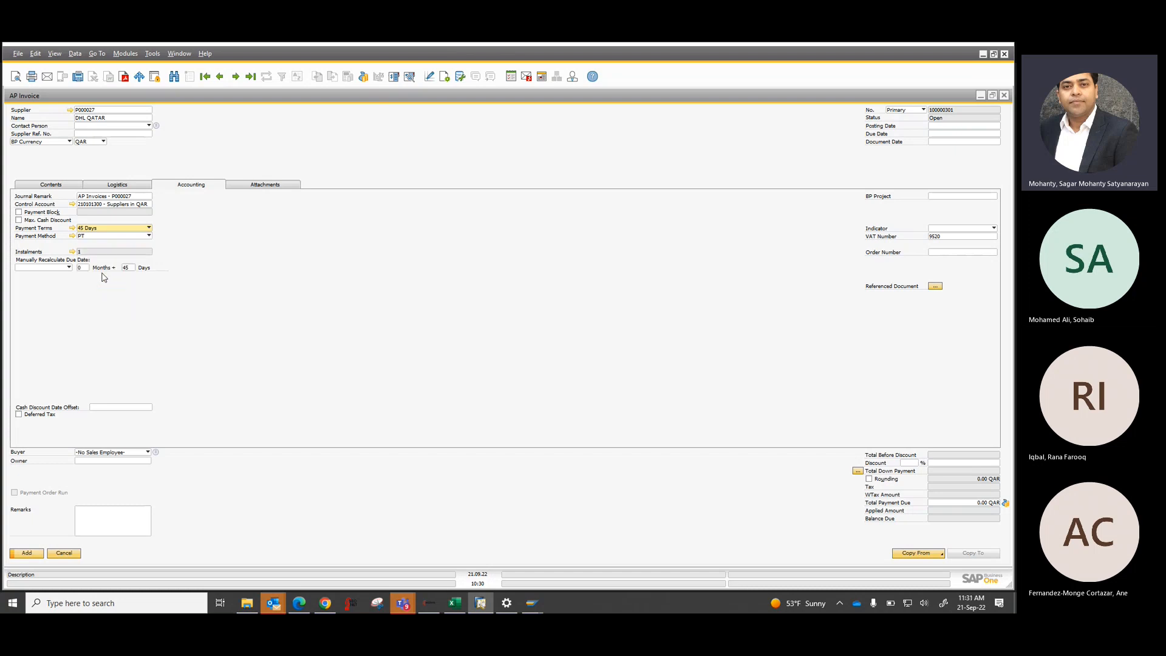
left_click(27, 552)
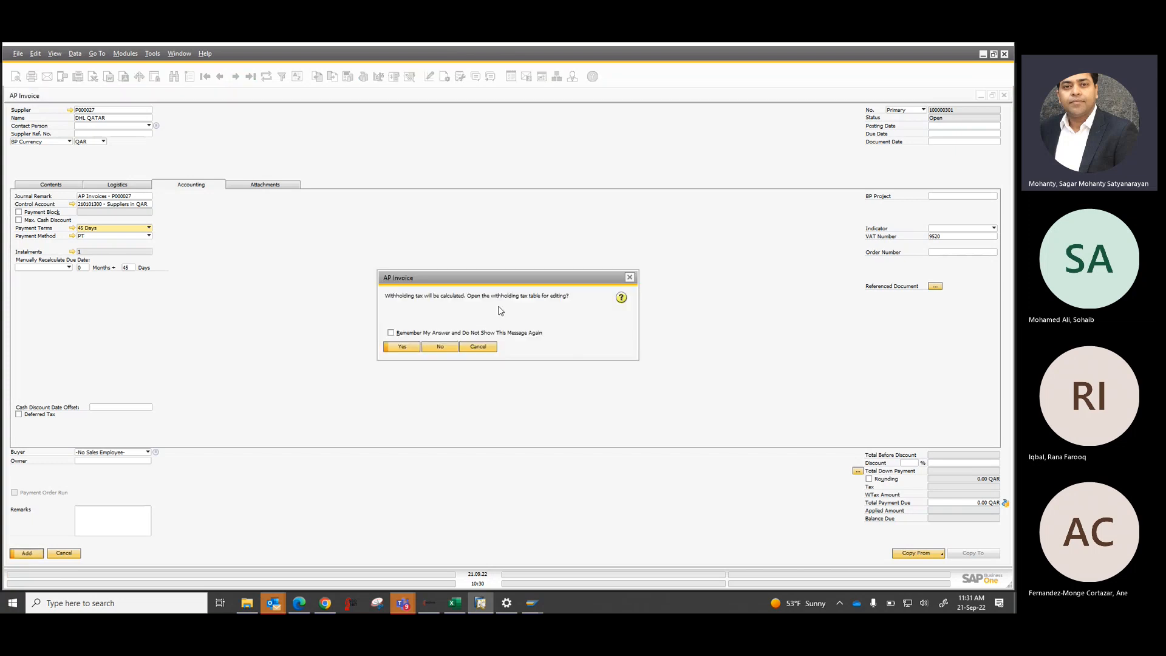
left_click(477, 348)
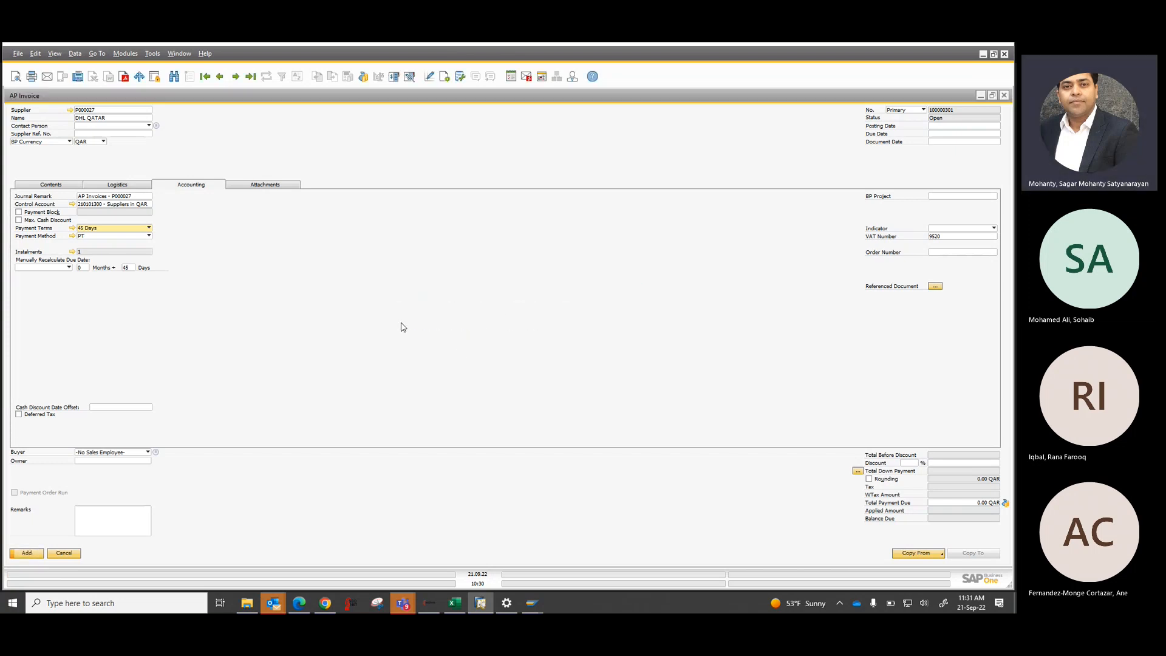
- Set the AP Invoice's posting date to 21.09.22
left_click(58, 188)
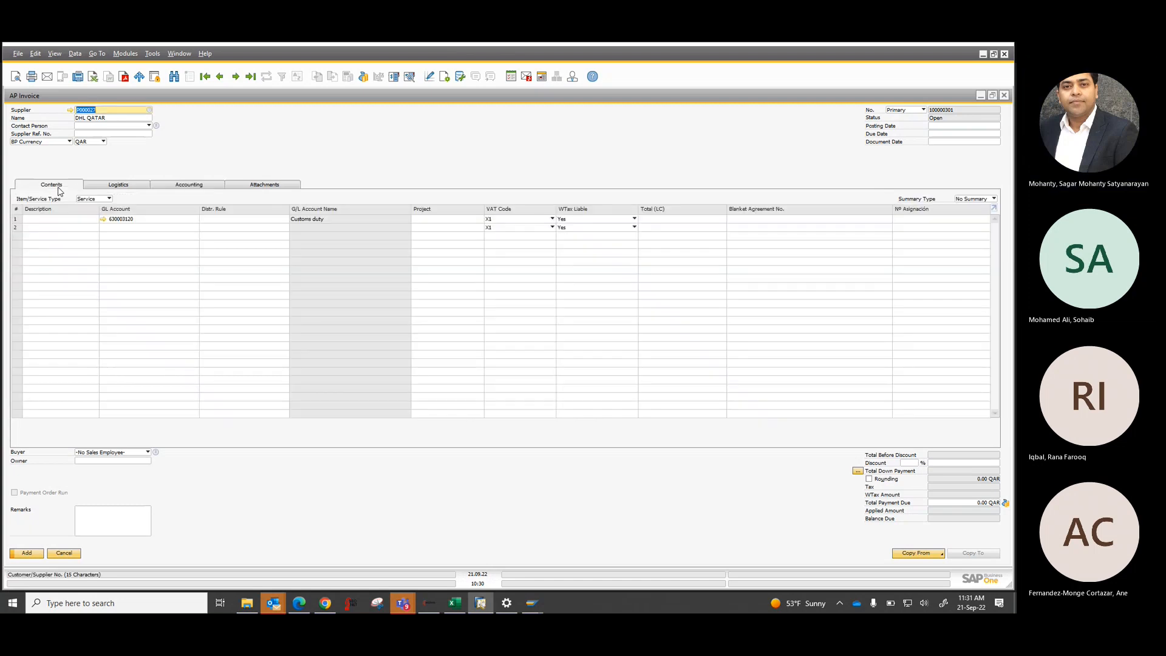
left_click(952, 127)
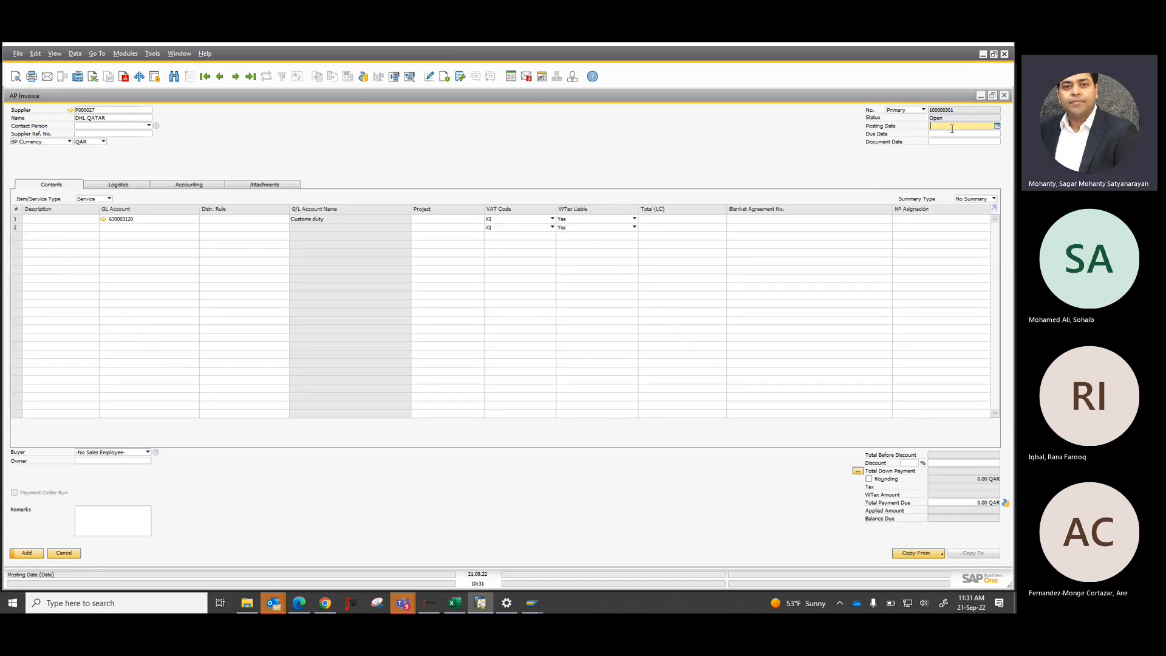
type("21.")
type("09.22")
key("Tab")
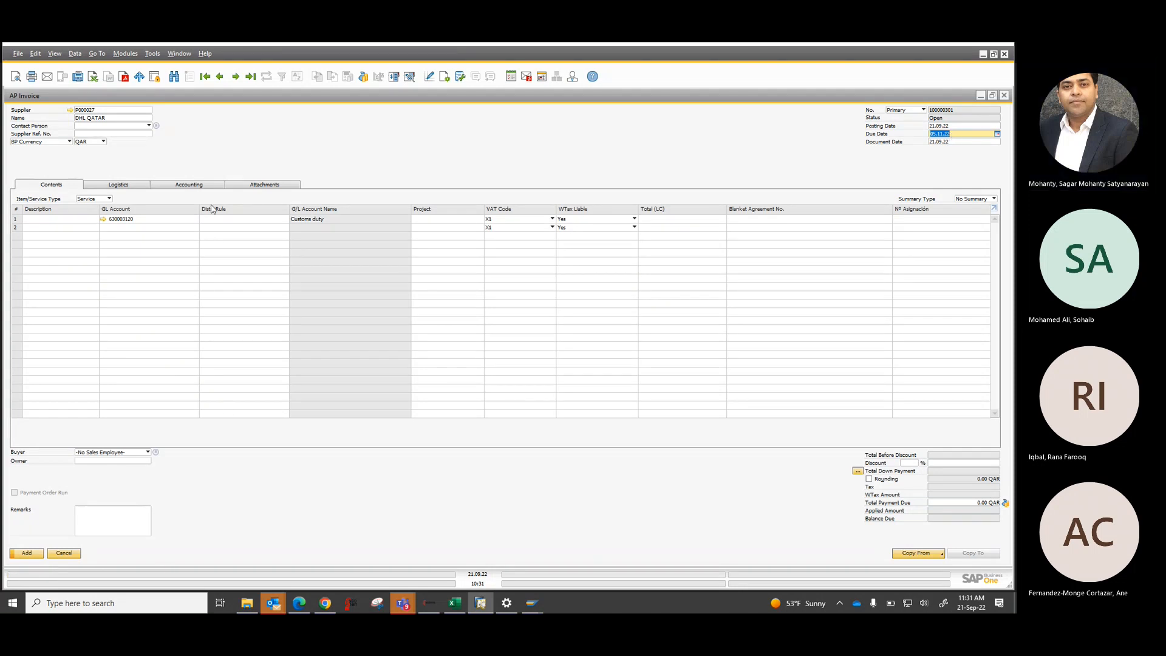
- Look over the AP Invoice's accounting details, its attachments and the document types it can be copied from, without choosing one
left_click(200, 185)
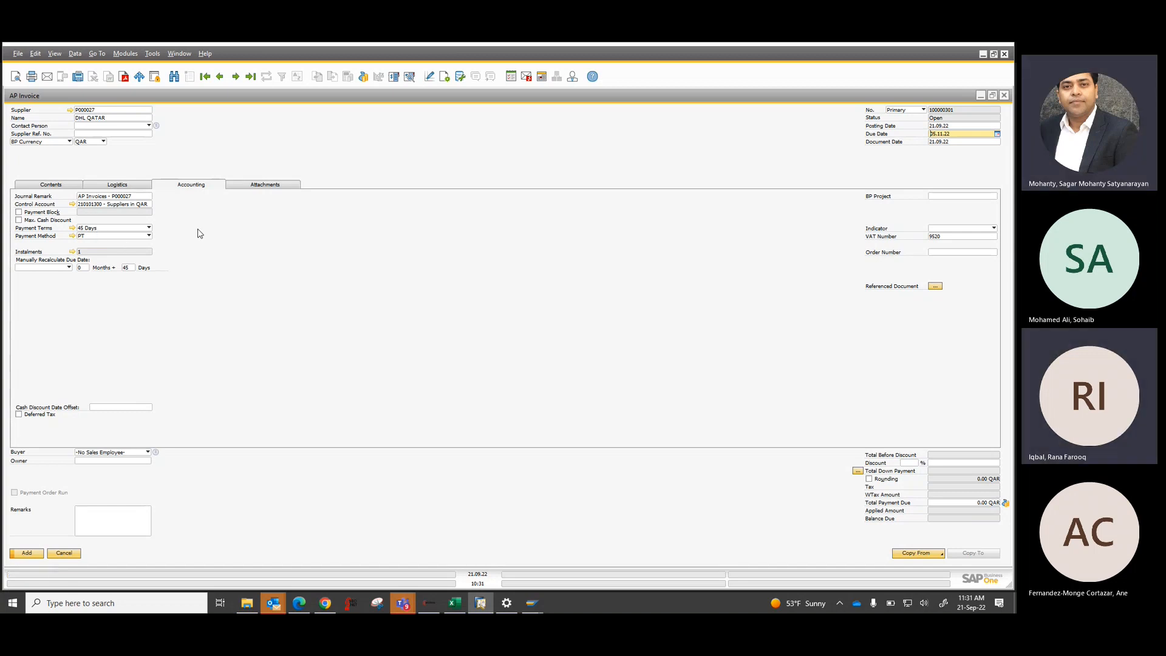
left_click(265, 185)
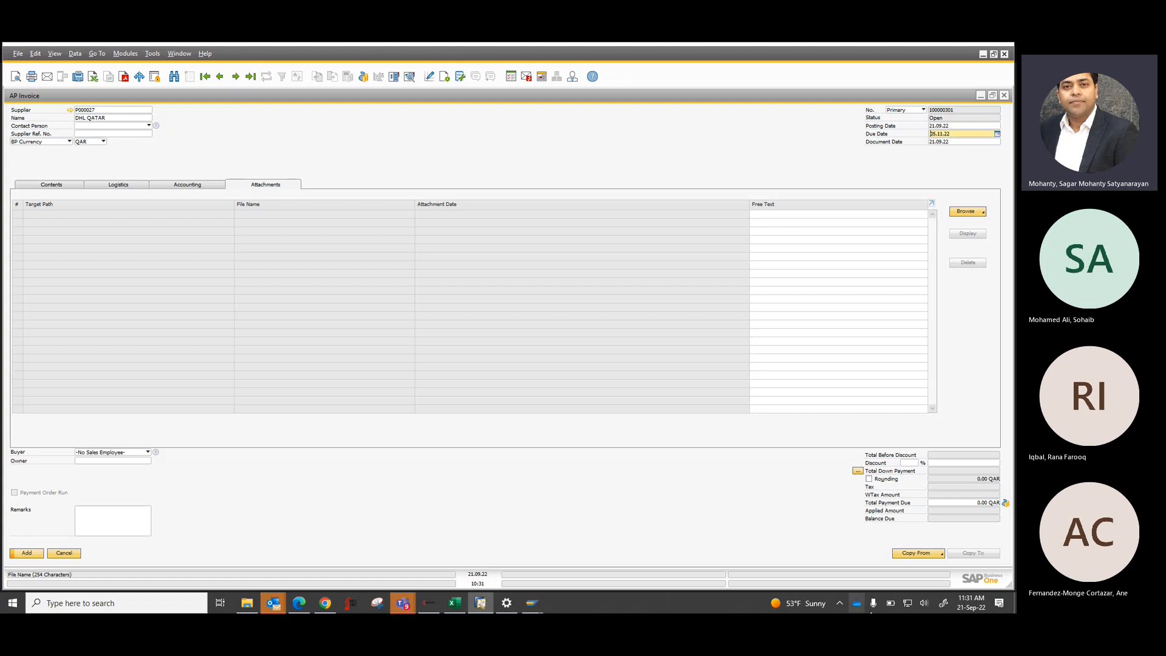
left_click(930, 554)
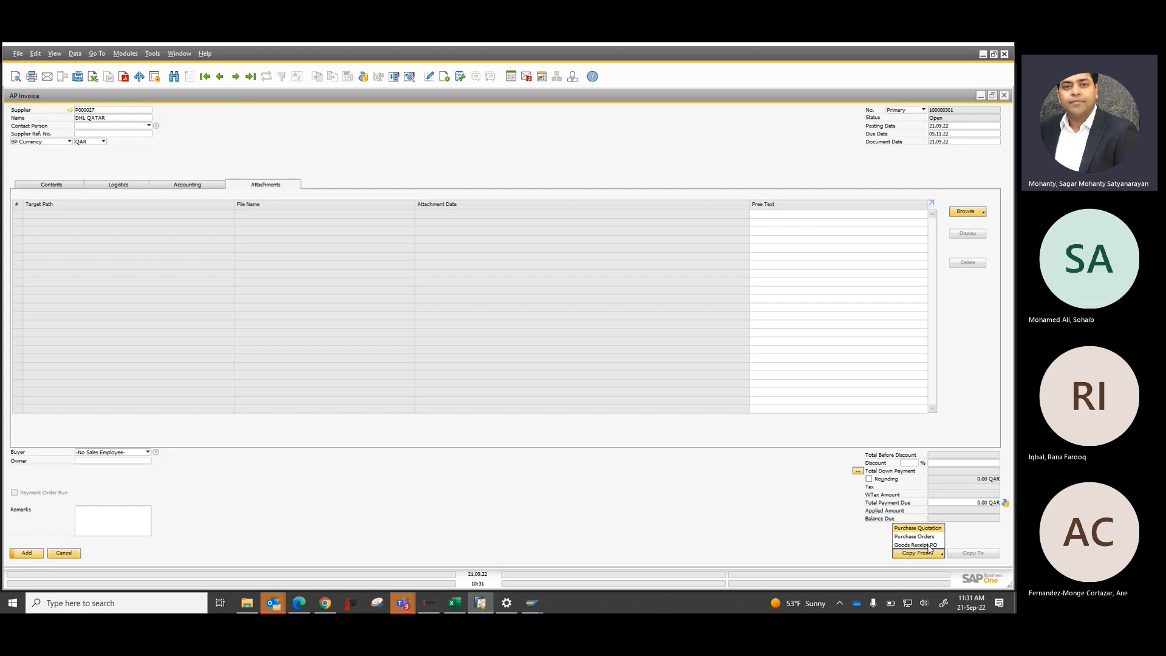
left_click(590, 440)
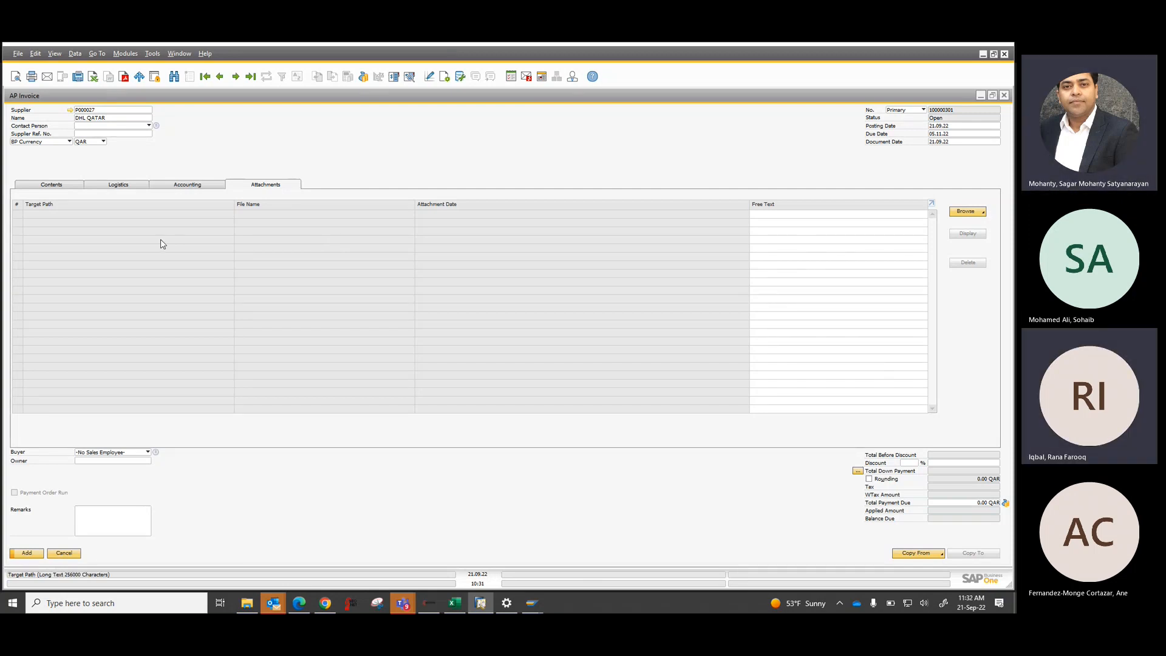
- Switch to SEONET, view the details of the H1002 CISECAR 2012 SL invoice, and return to SAP Business One
left_click(428, 604)
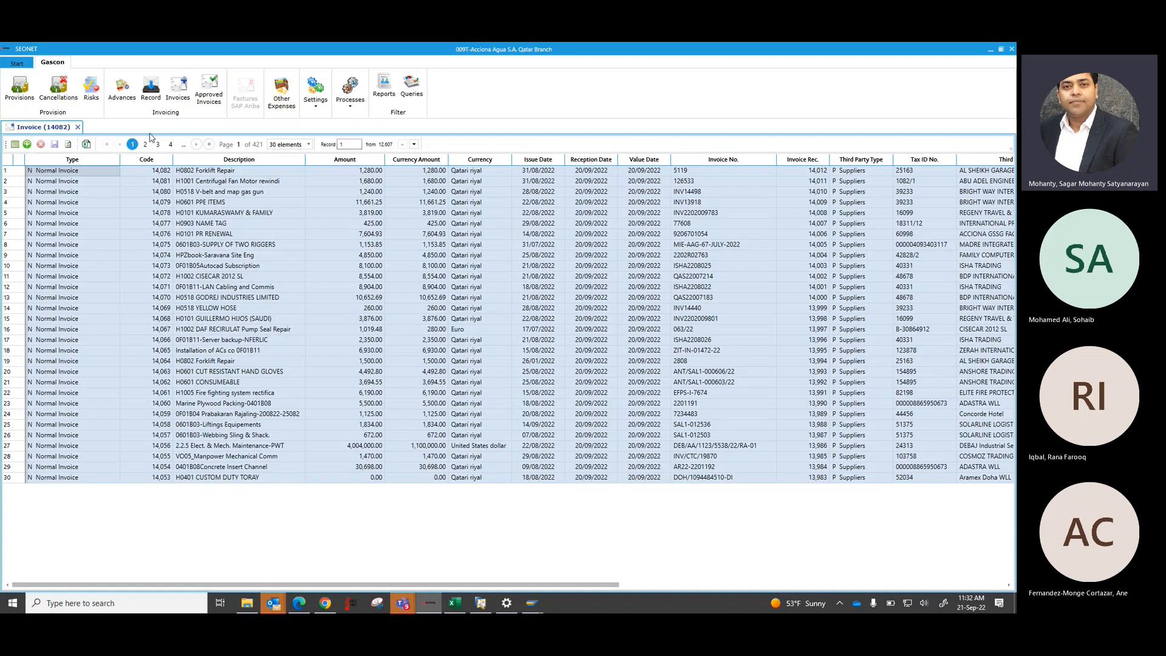
left_click(215, 276)
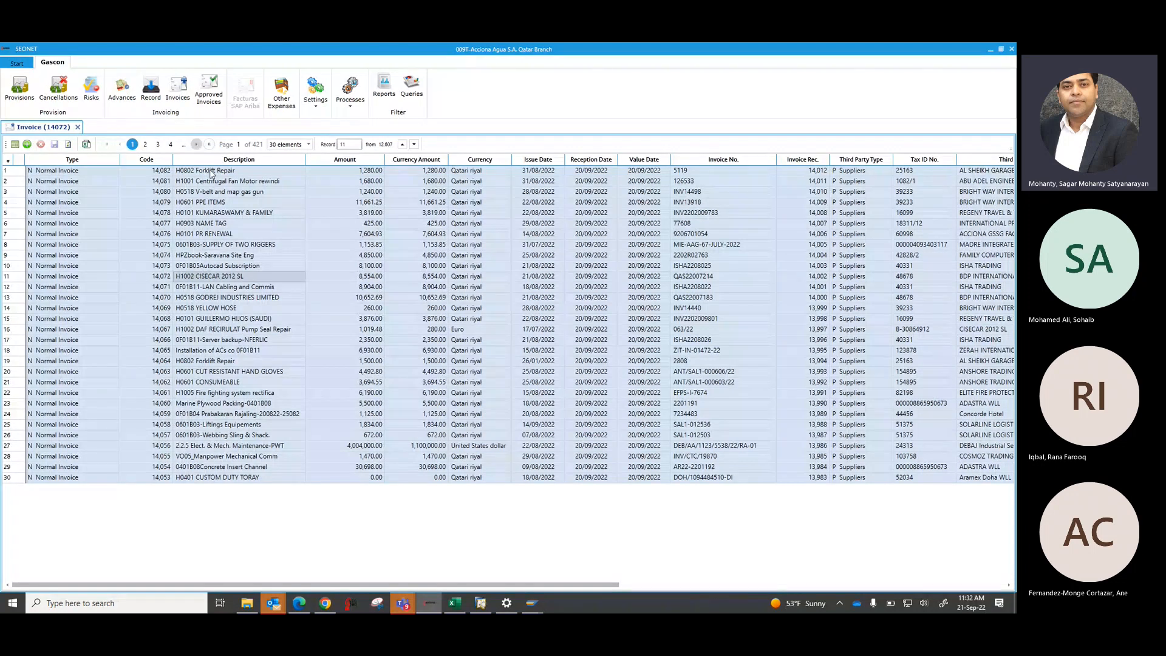
double_click(220, 281)
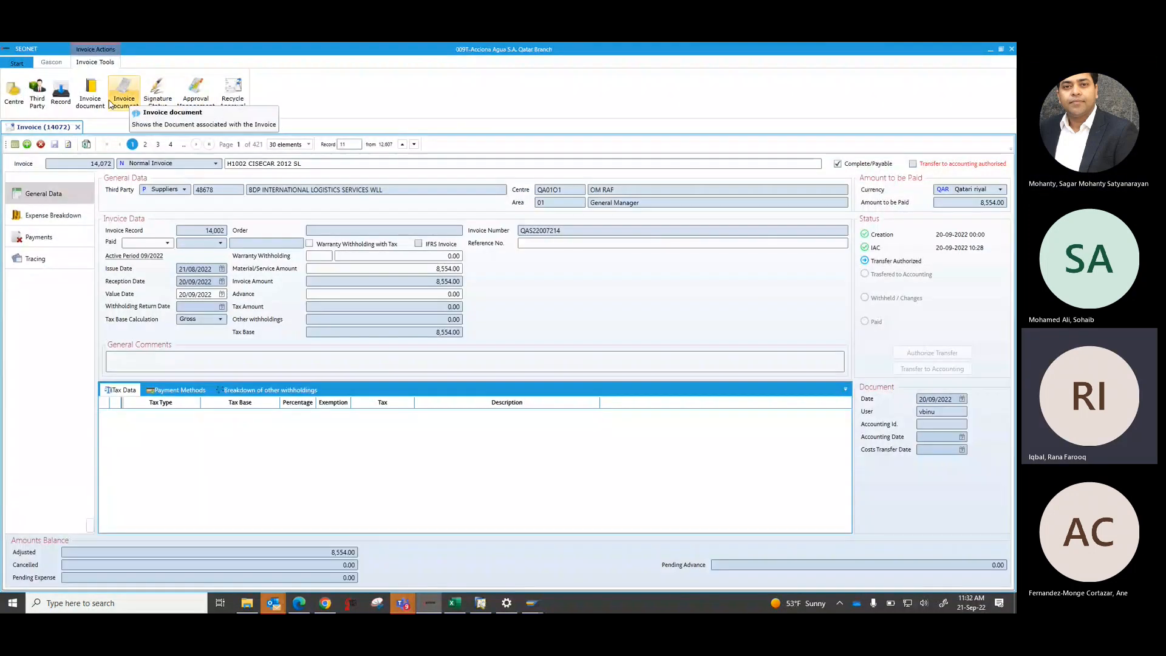
key("alt+Tab")
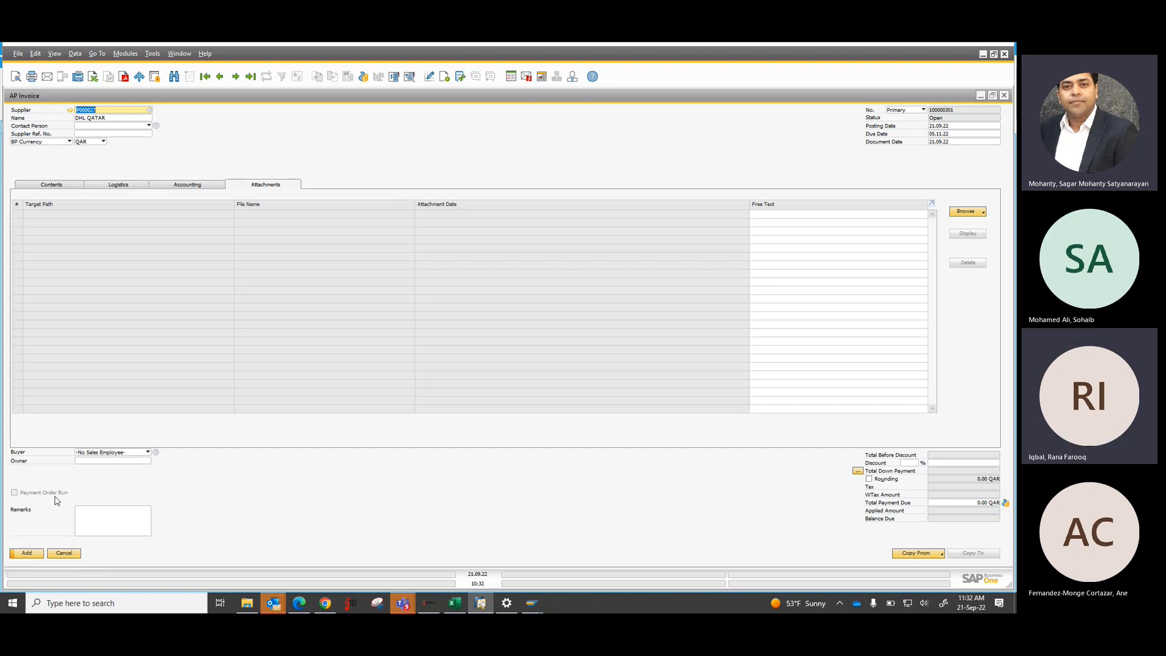
- Check the DHL QATAR invoice's logistics and contents, cancel it without adding it, and open a blank AP Invoice
left_click(122, 186)
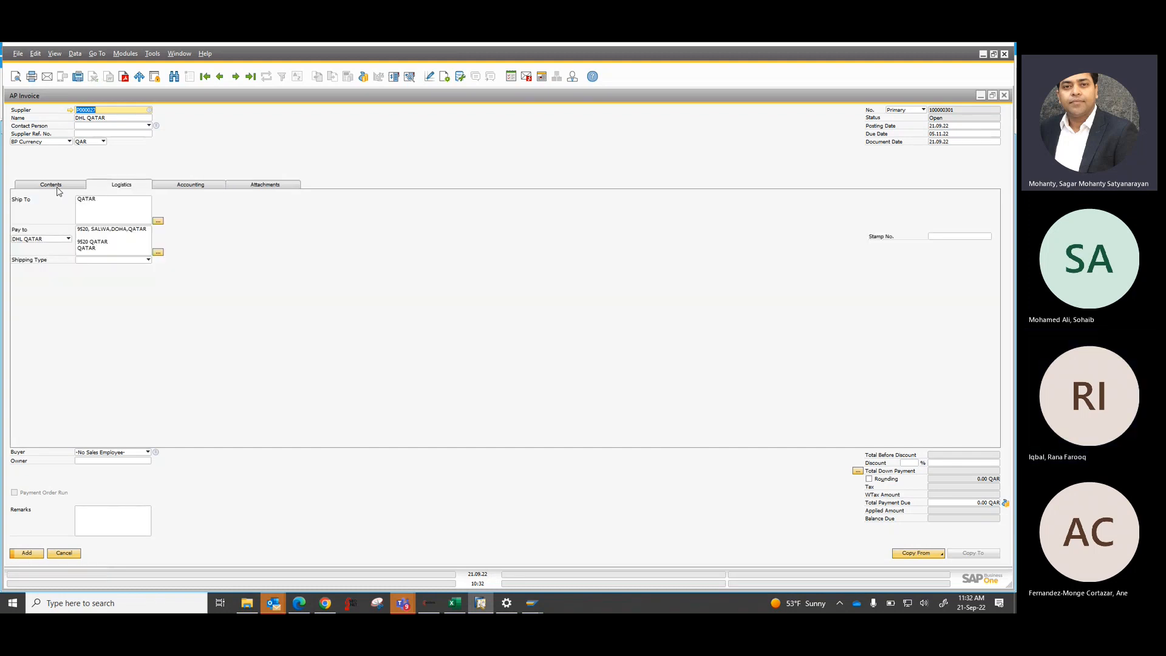
left_click(59, 189)
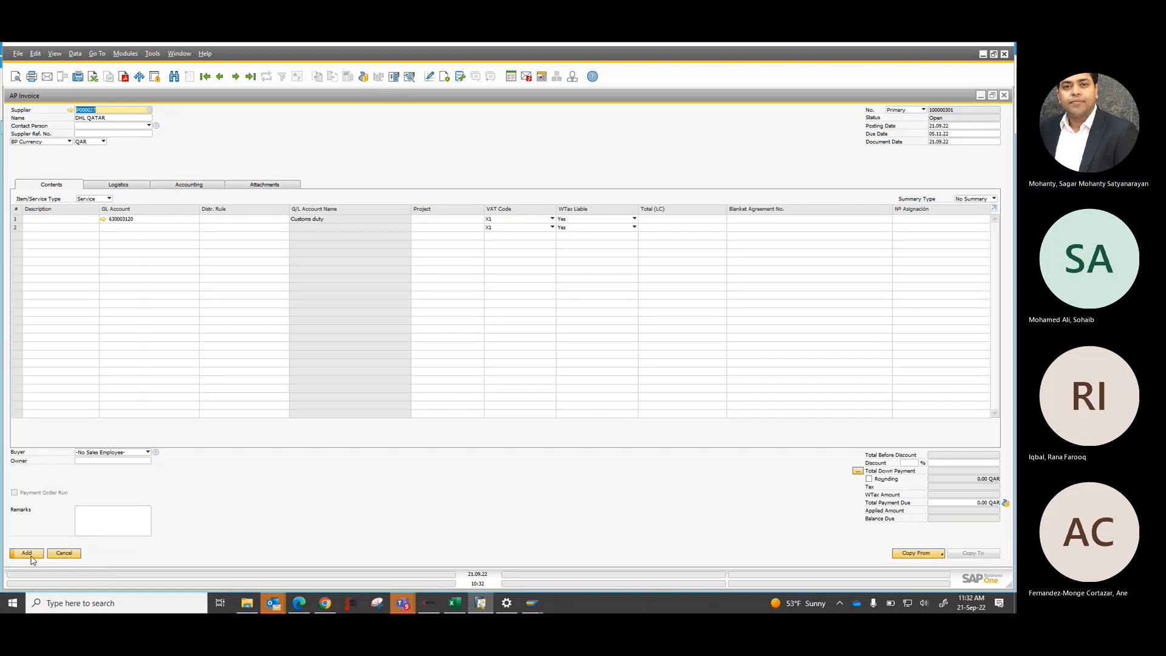
left_click(64, 553)
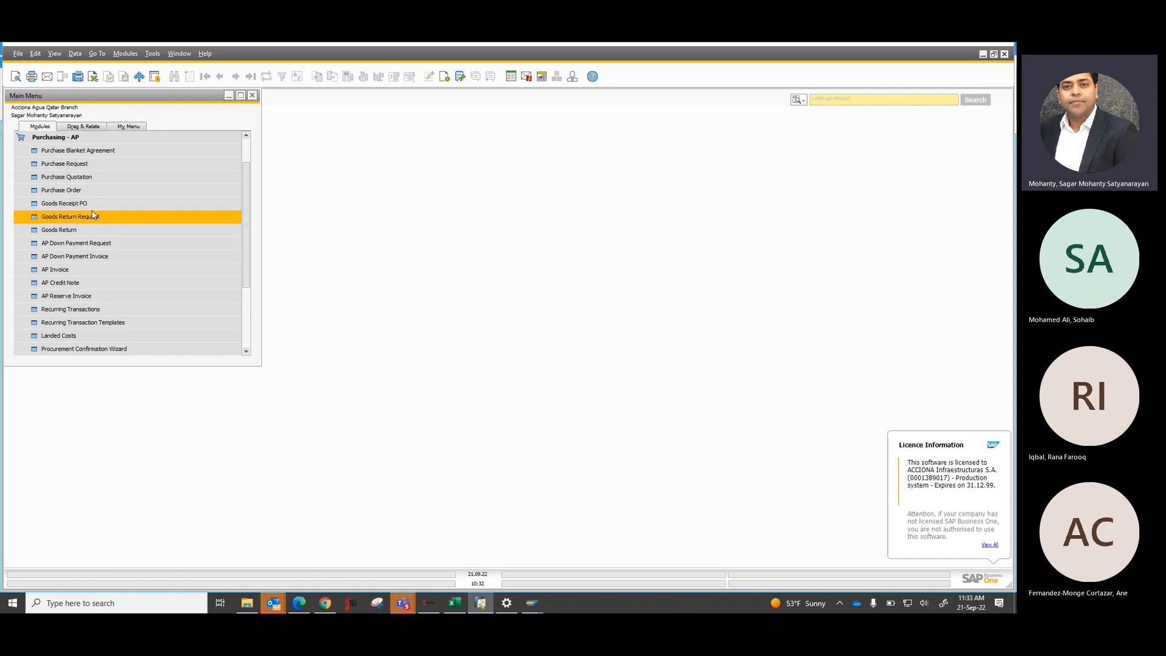
left_click(78, 267)
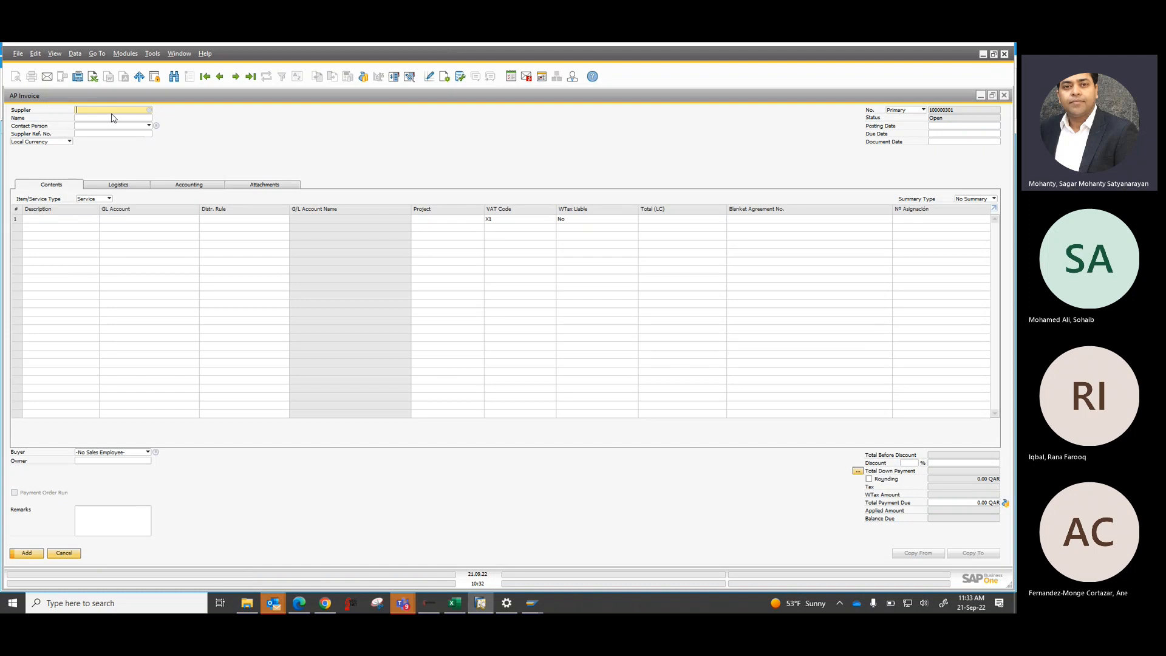
left_click(150, 109)
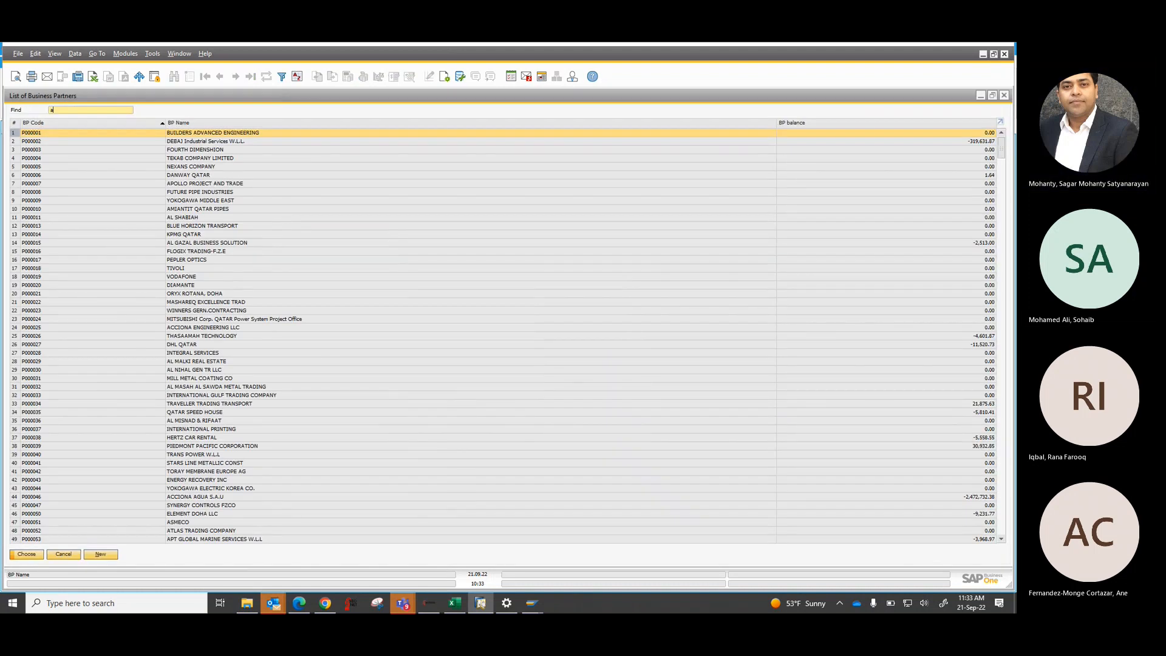
type("aqua")
scroll(239, 201, "down", 1)
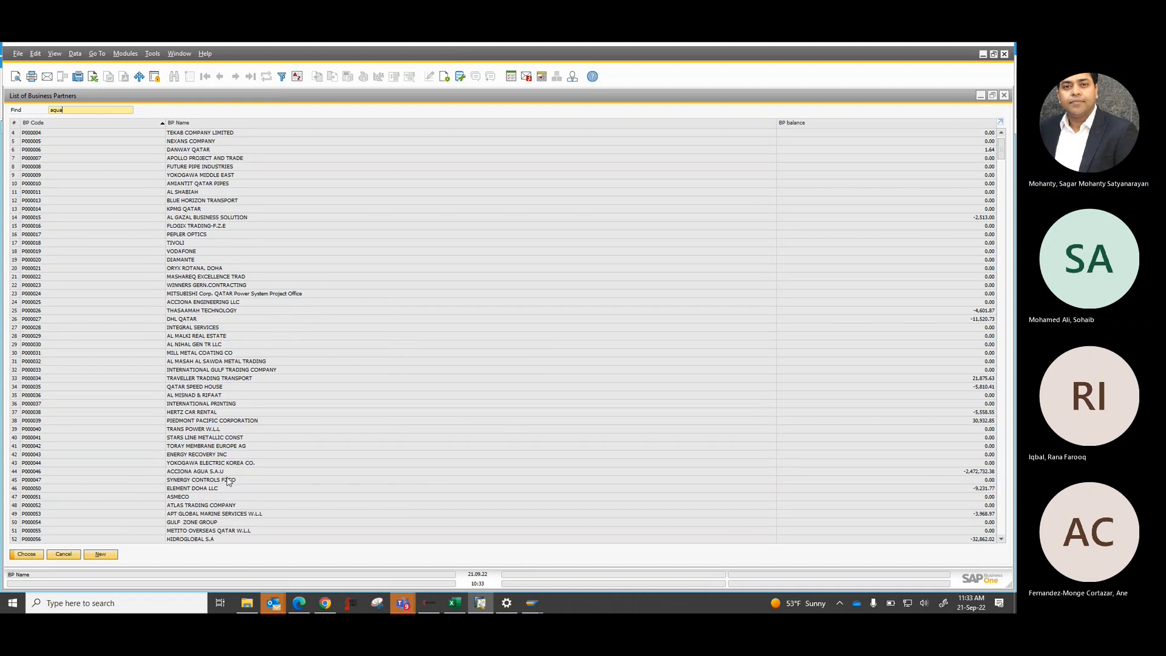
scroll(231, 480, "down", 2)
left_click(64, 555)
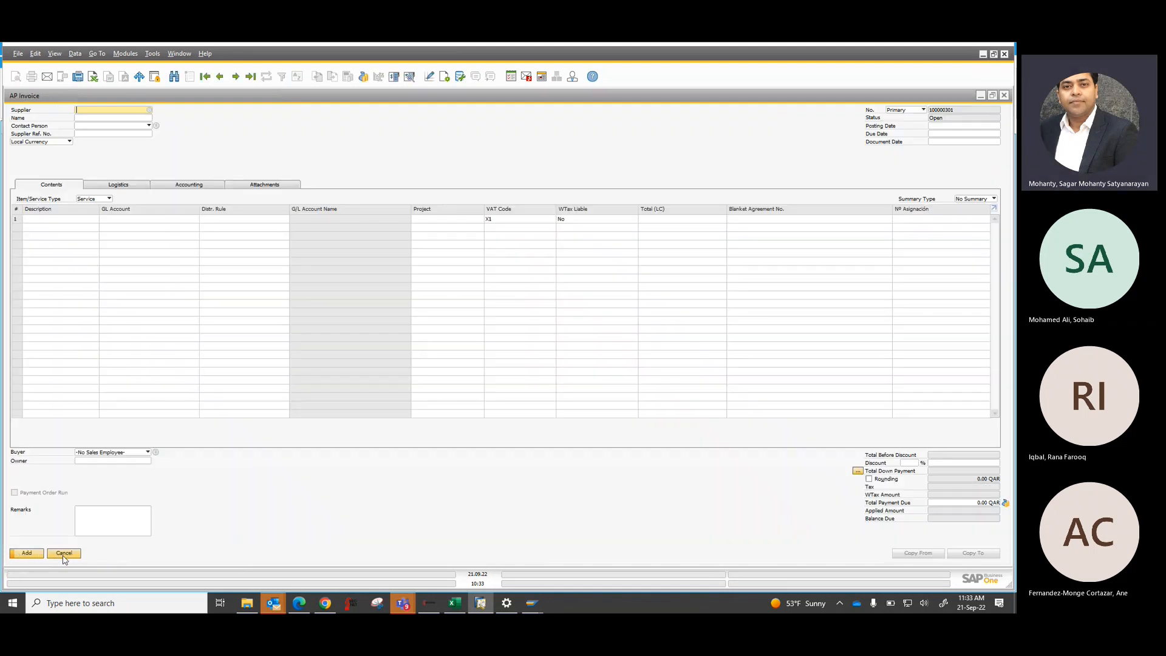
- Search suppliers by the name "aqua" and choose AQUACHEMIE VENTUREGULF CHEMICALTECHNOLOGIES WLL as the AP Invoice's supplier
left_click(102, 118)
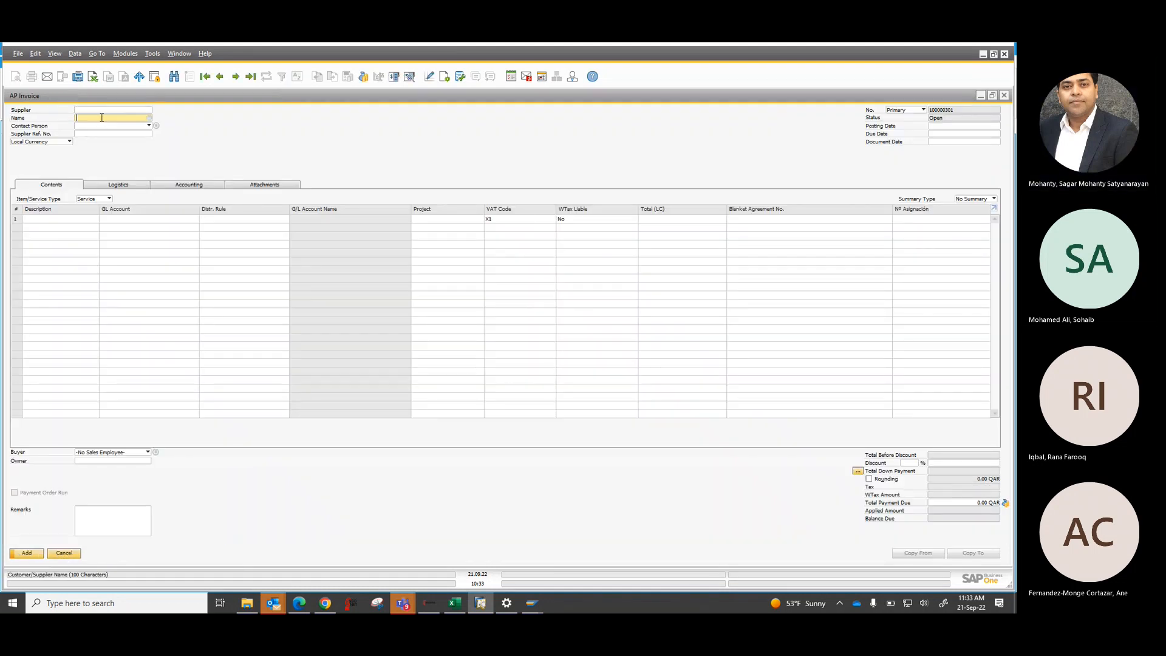
type("aqua")
key("Tab")
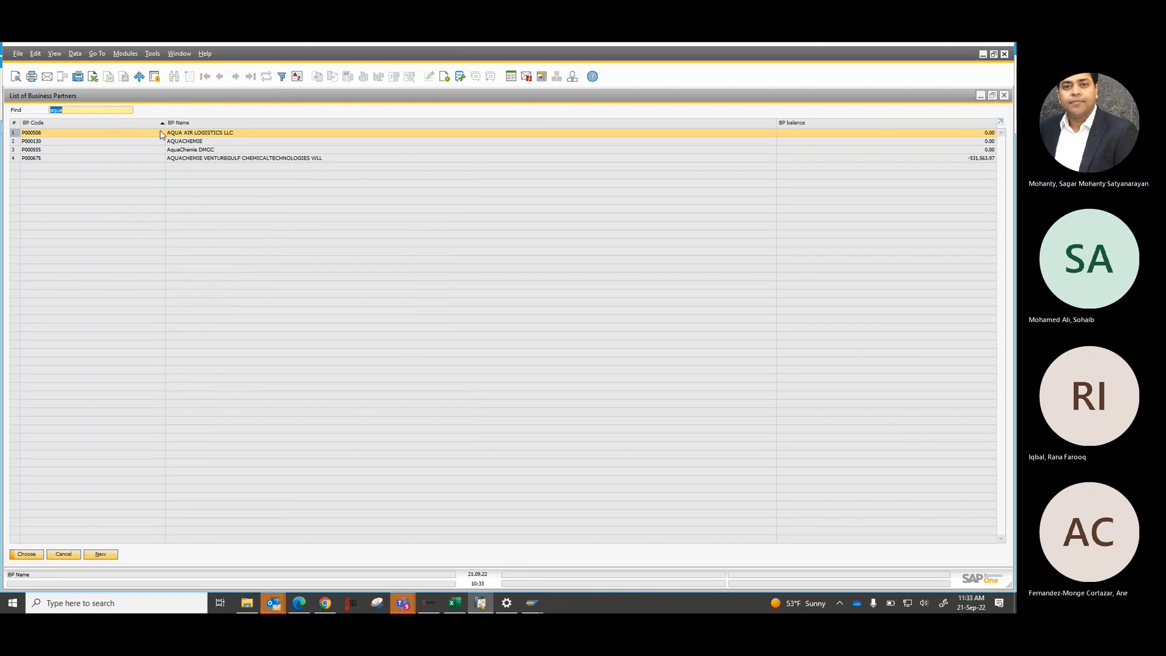
left_click(192, 159)
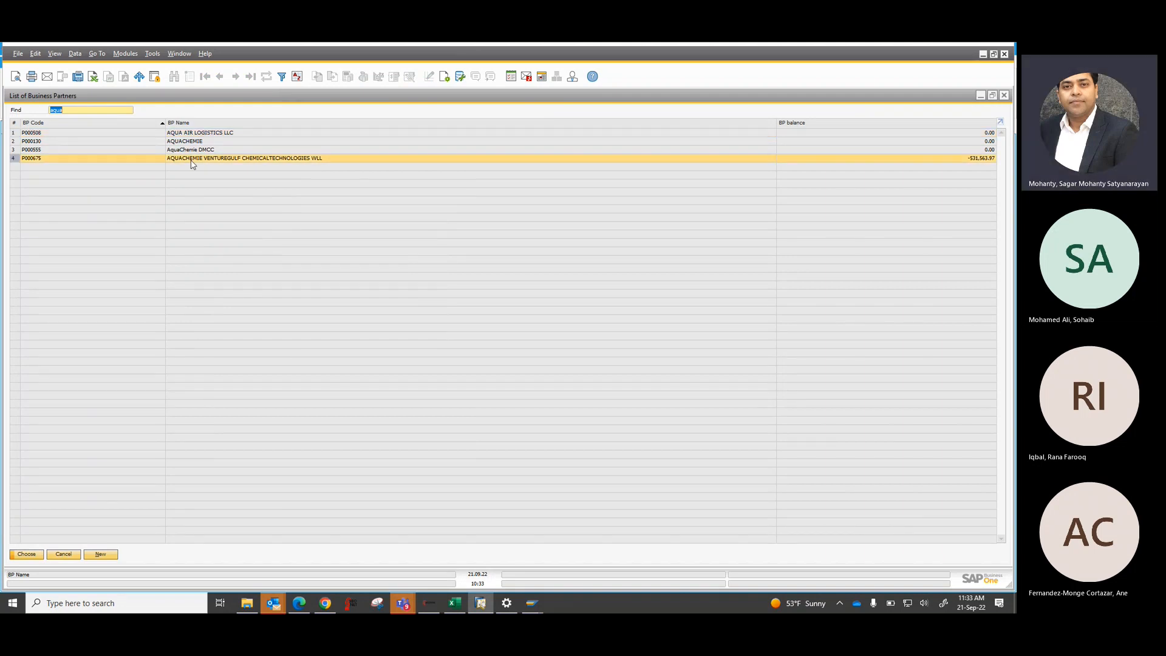
double_click(192, 161)
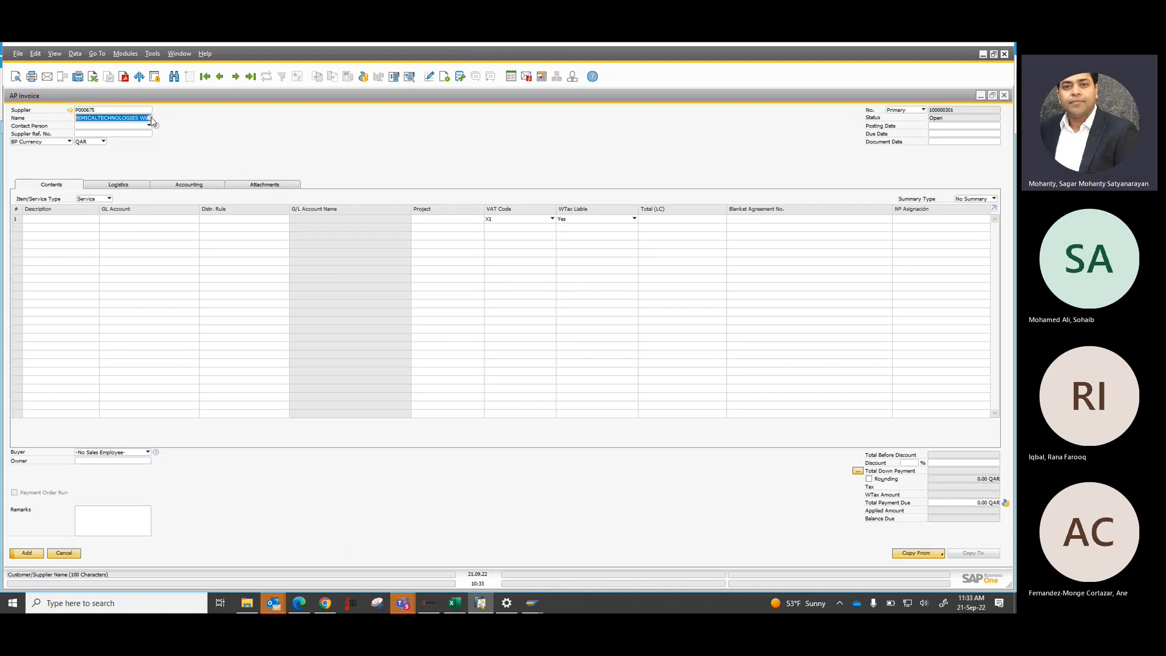
- View the supplier's account balance from its master data in a maximized window, displaying unreconciled transactions only
left_click(70, 110)
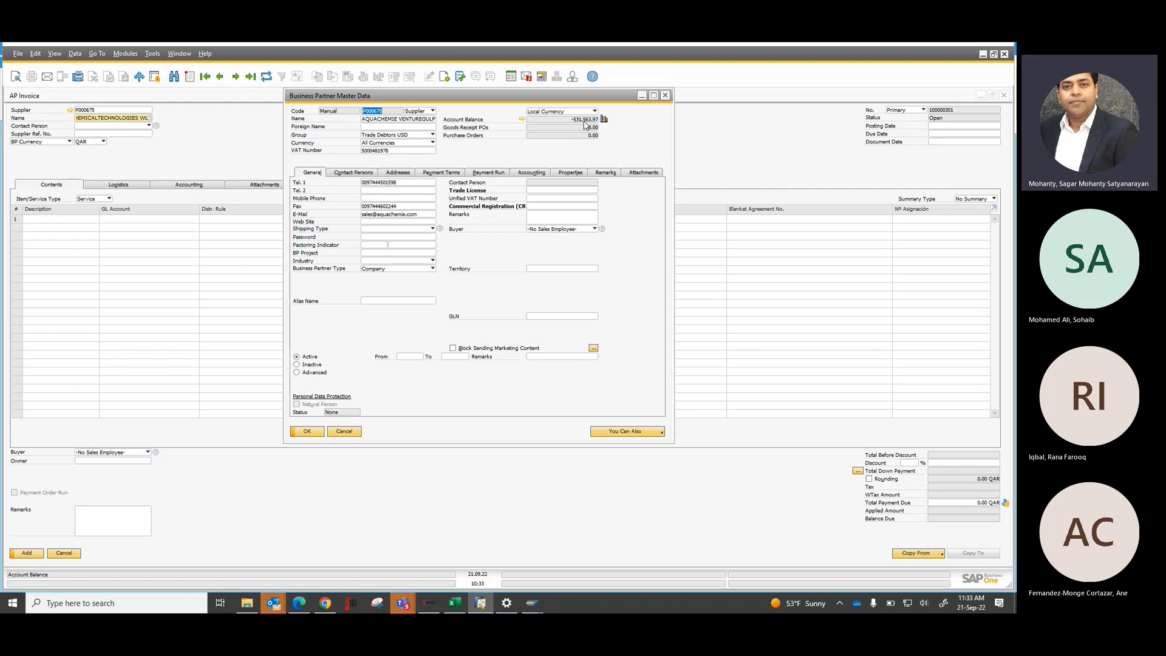
left_click(522, 119)
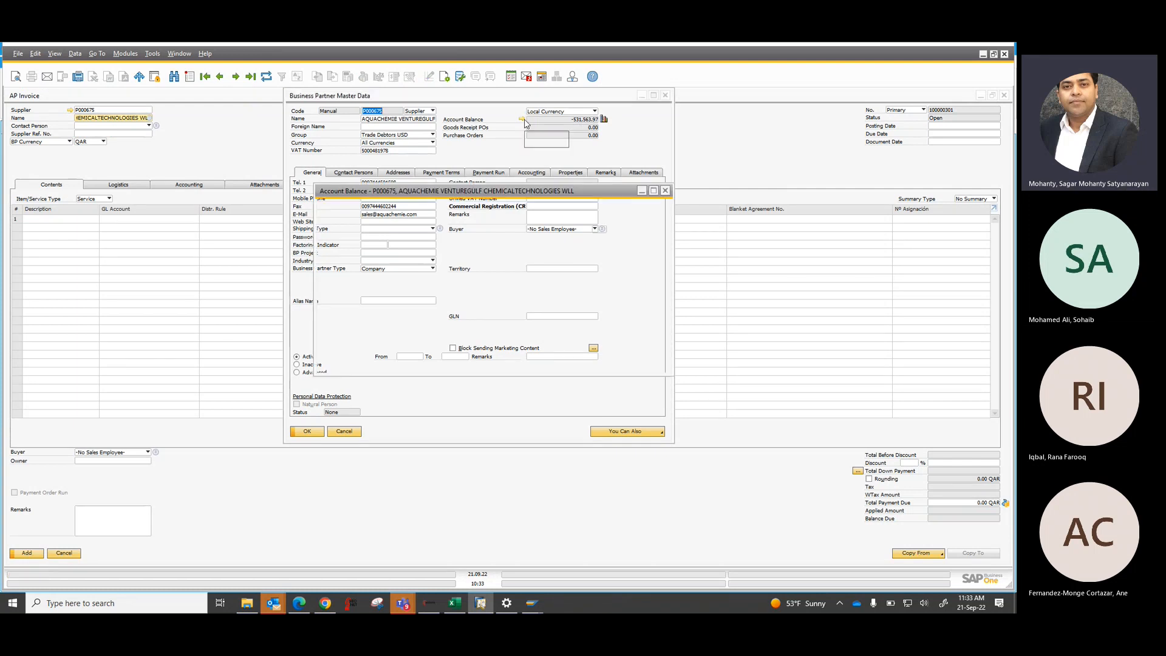
left_click(653, 191)
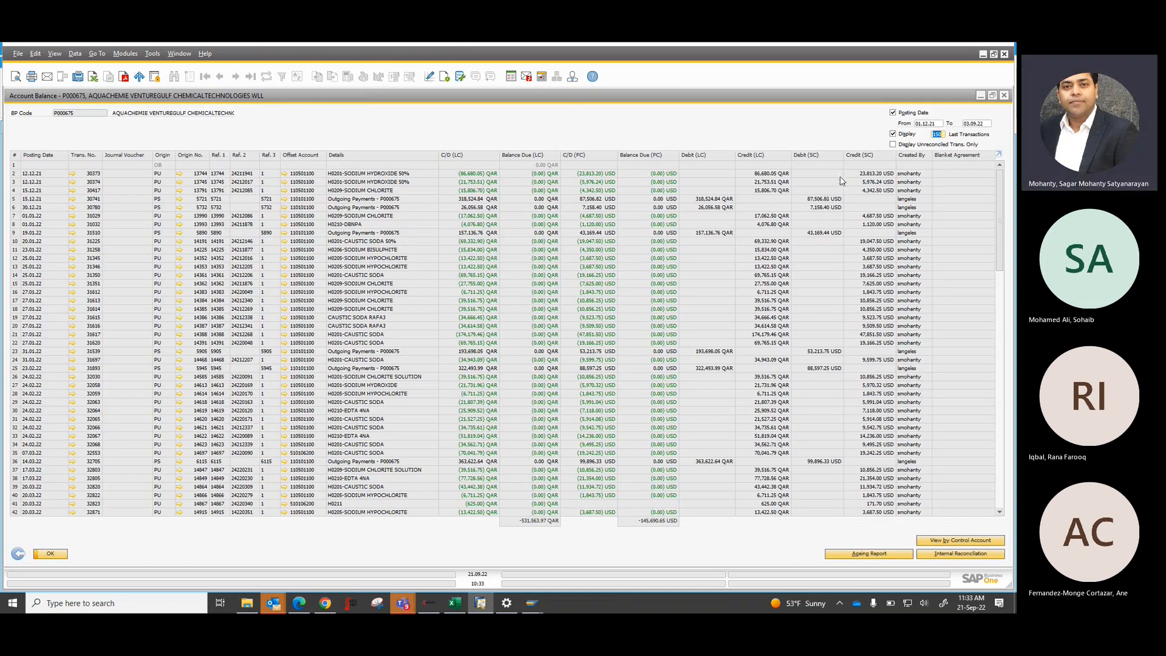
left_click(893, 145)
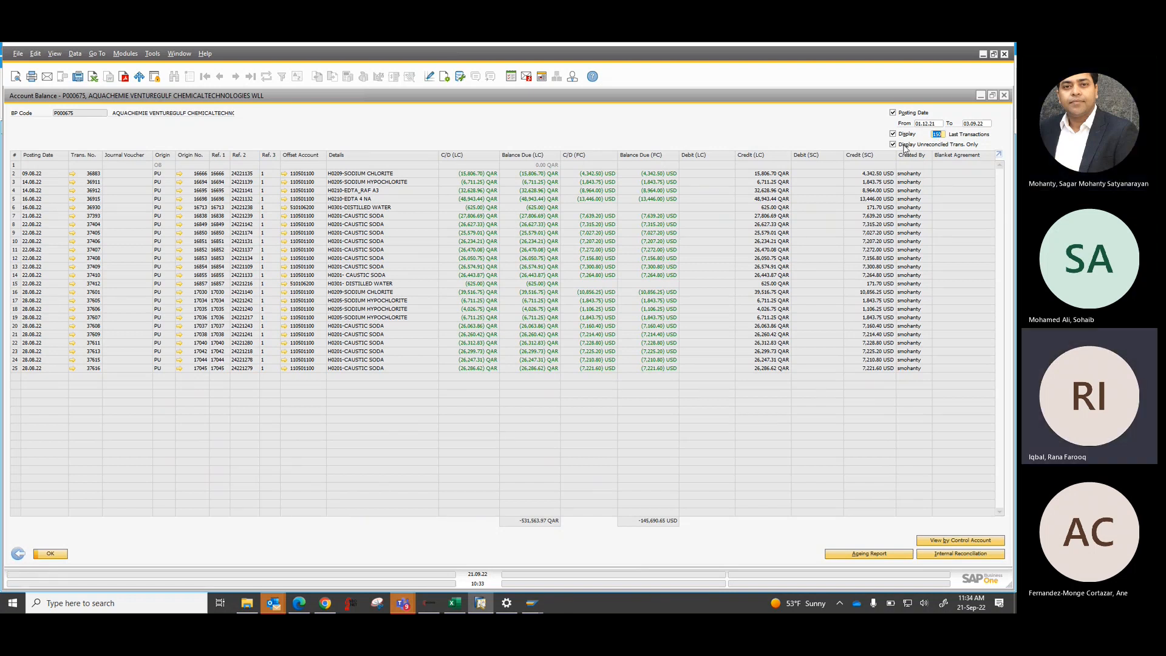
- Close the supplier's account balance and cancel both the unsaved AP Invoice and the Business Partner Master Data
left_click(19, 554)
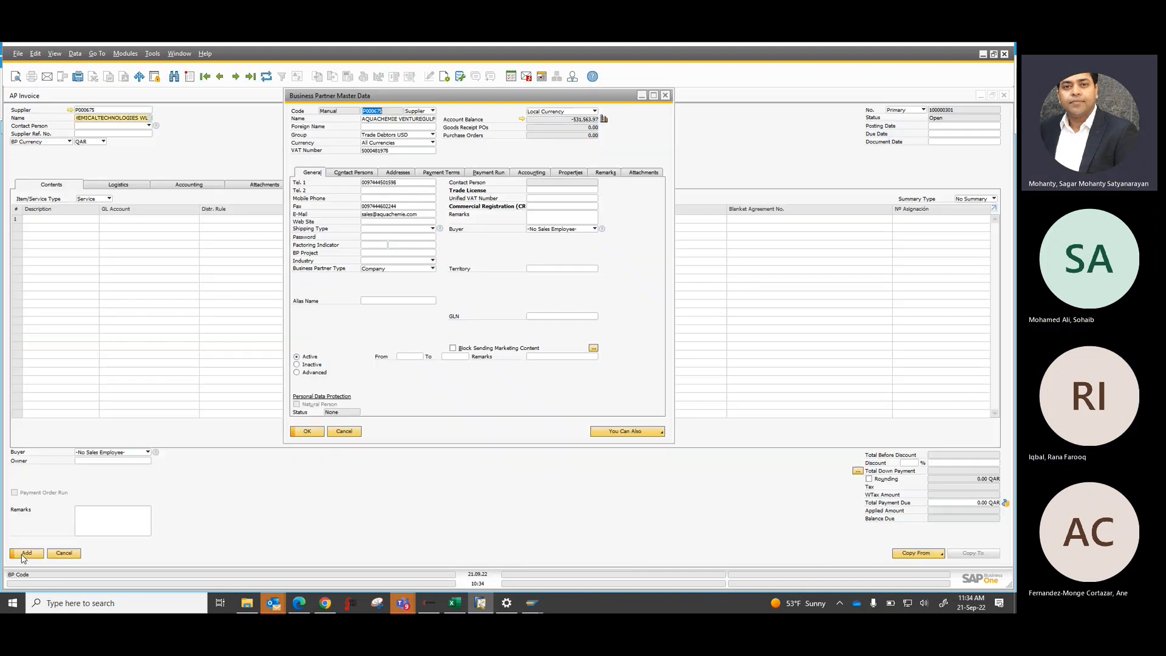
left_click(64, 552)
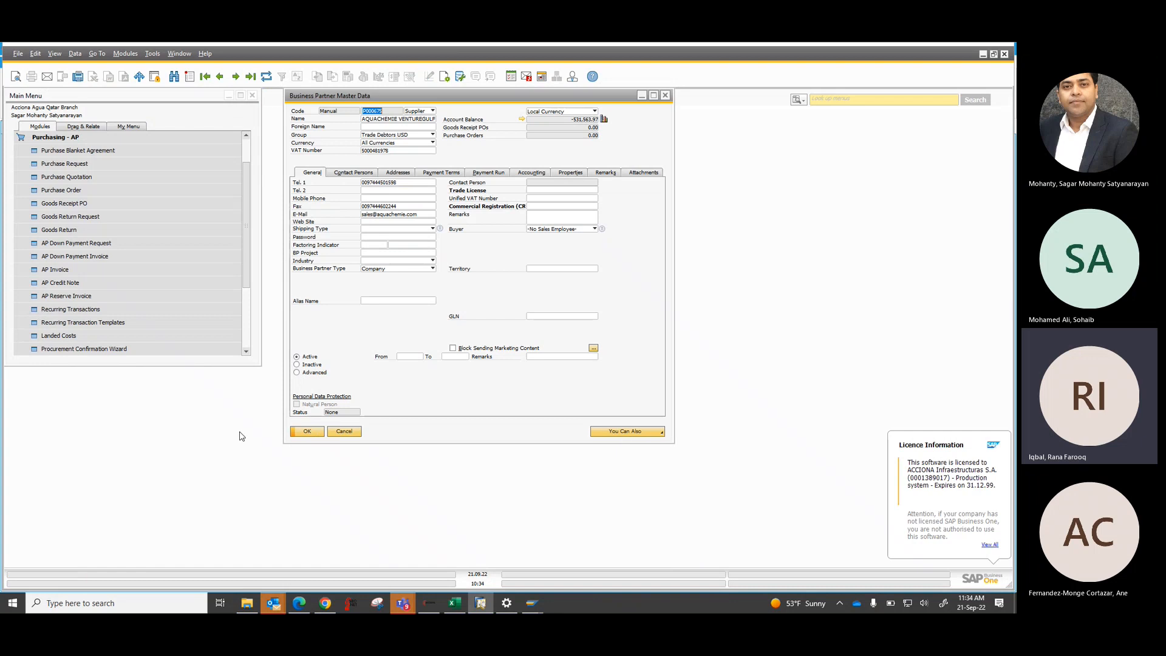
left_click(344, 431)
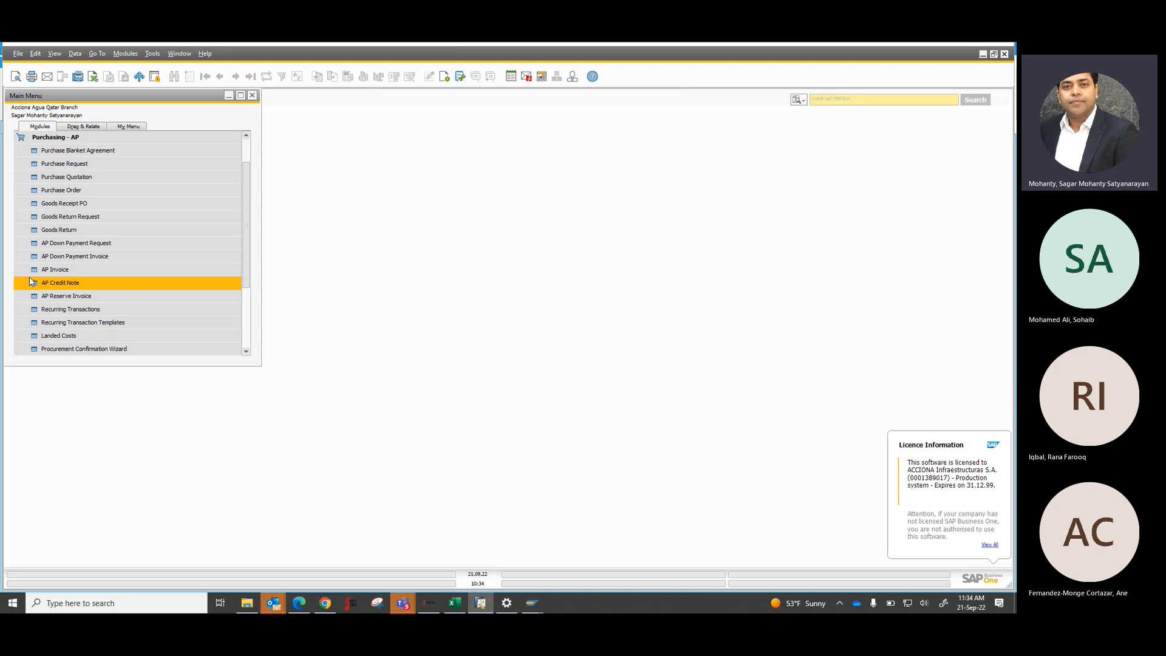
- Open Business Partner Master Data from the Business Partners module and list all partners whose code begins with P
left_click(53, 139)
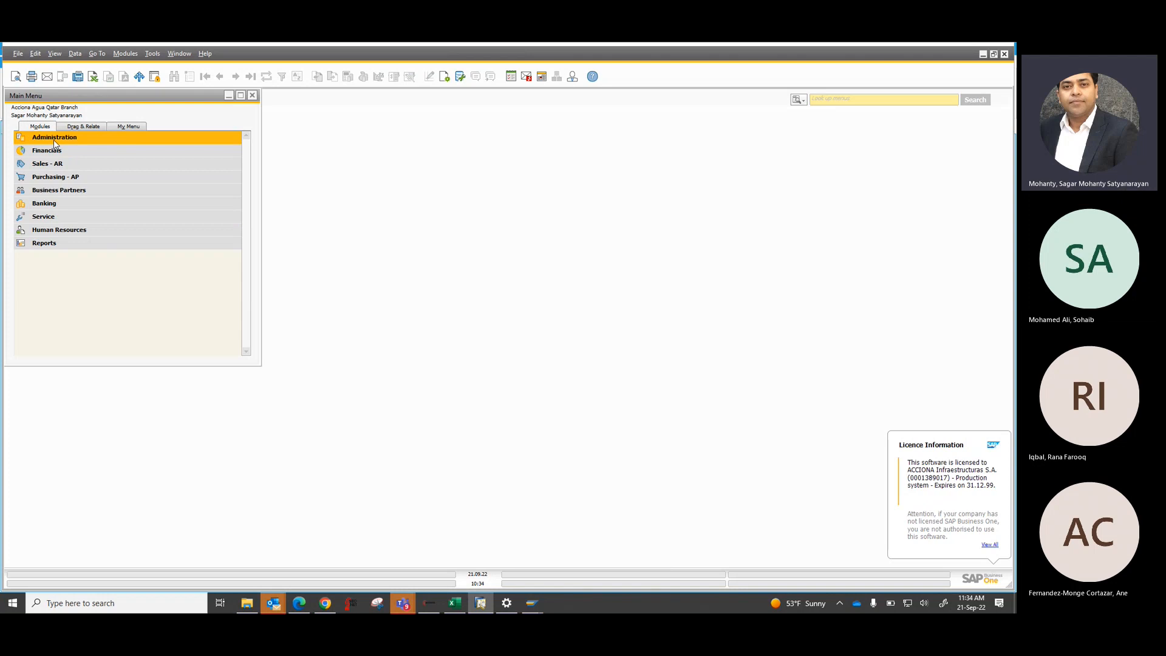
left_click(43, 191)
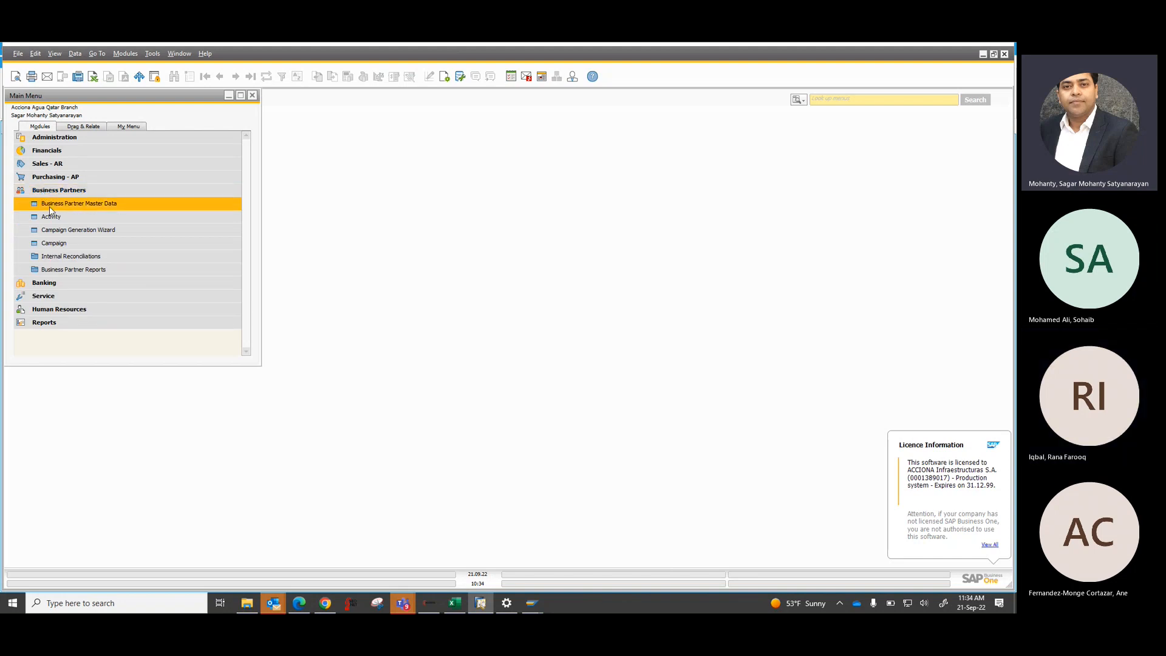
left_click(50, 206)
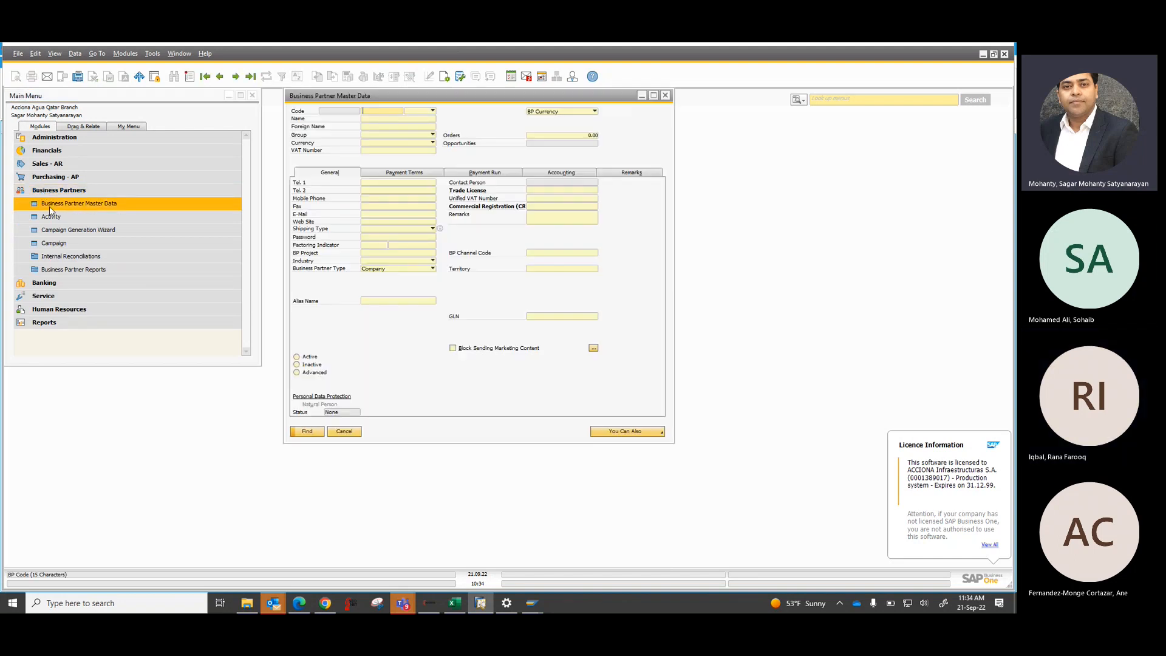
left_click(404, 119)
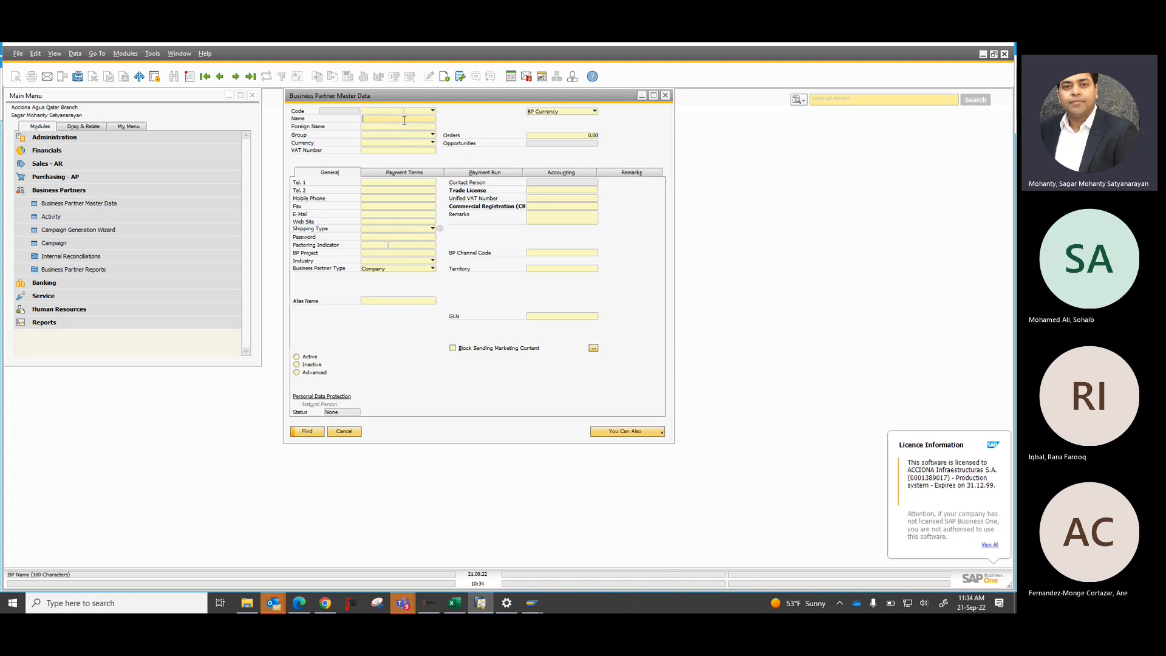
left_click(398, 112)
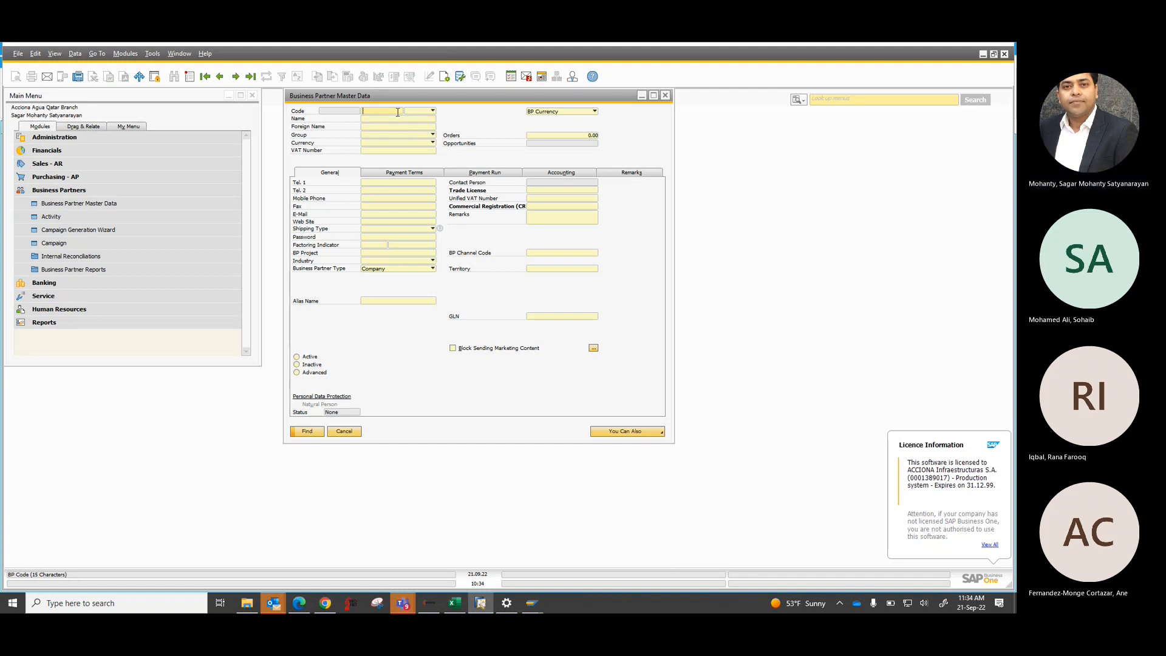
key("Return")
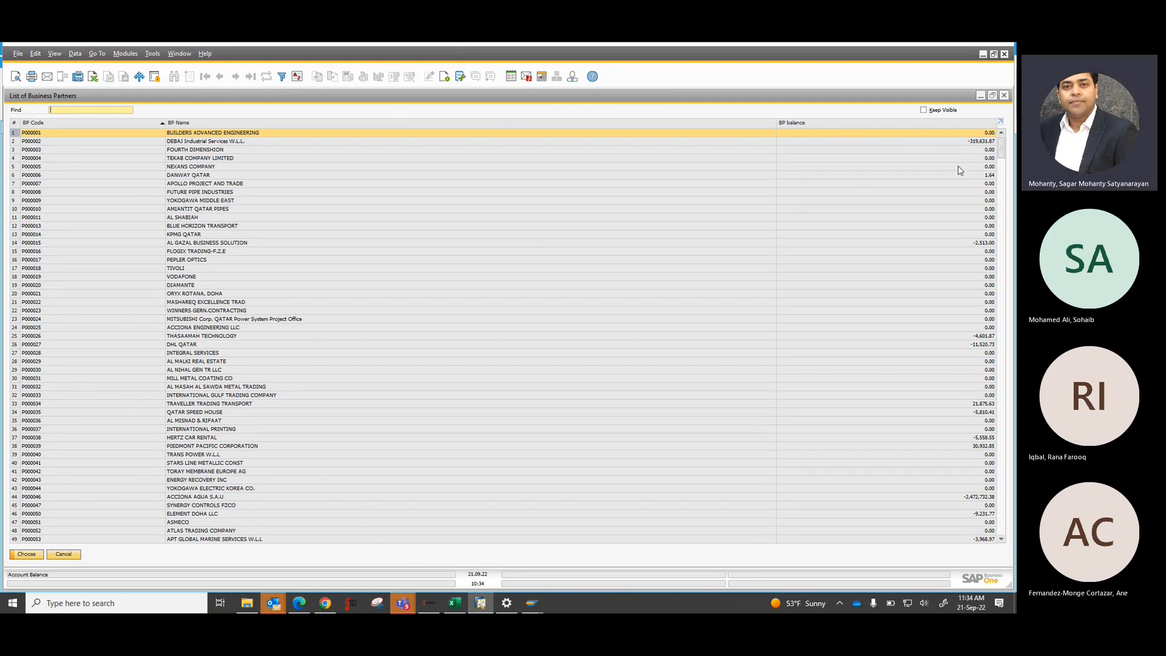
- Examine the full list of business partners and their balances, then cancel the list and close the master data without choosing one
scroll(959, 172, "down", 5)
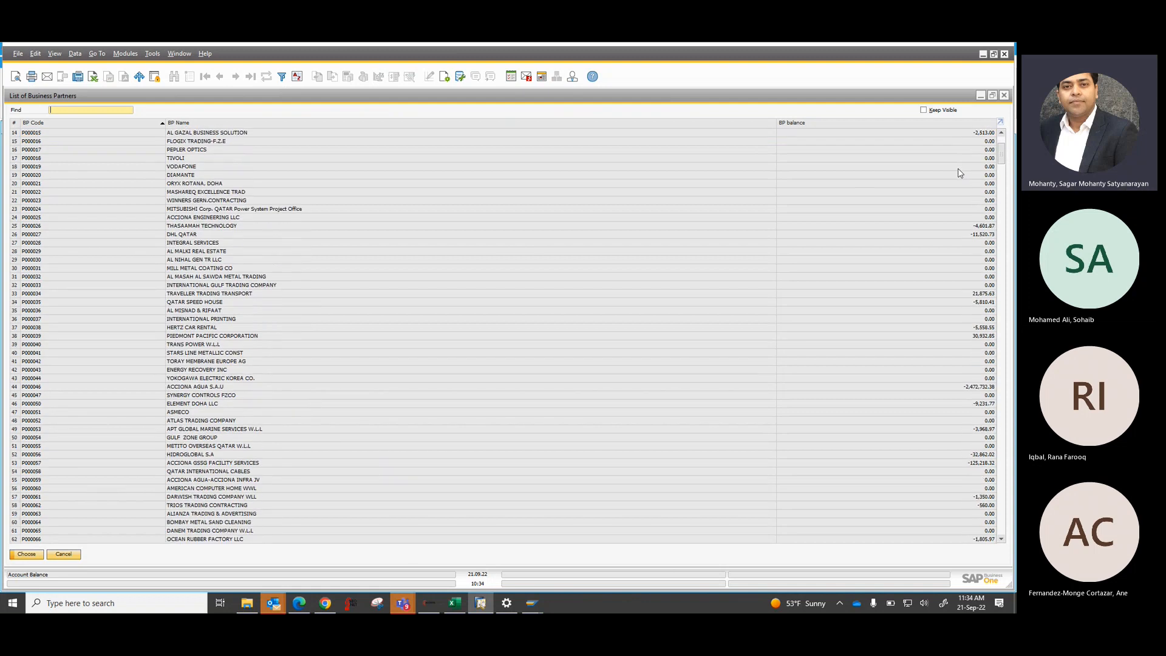
scroll(959, 173, "down", 4)
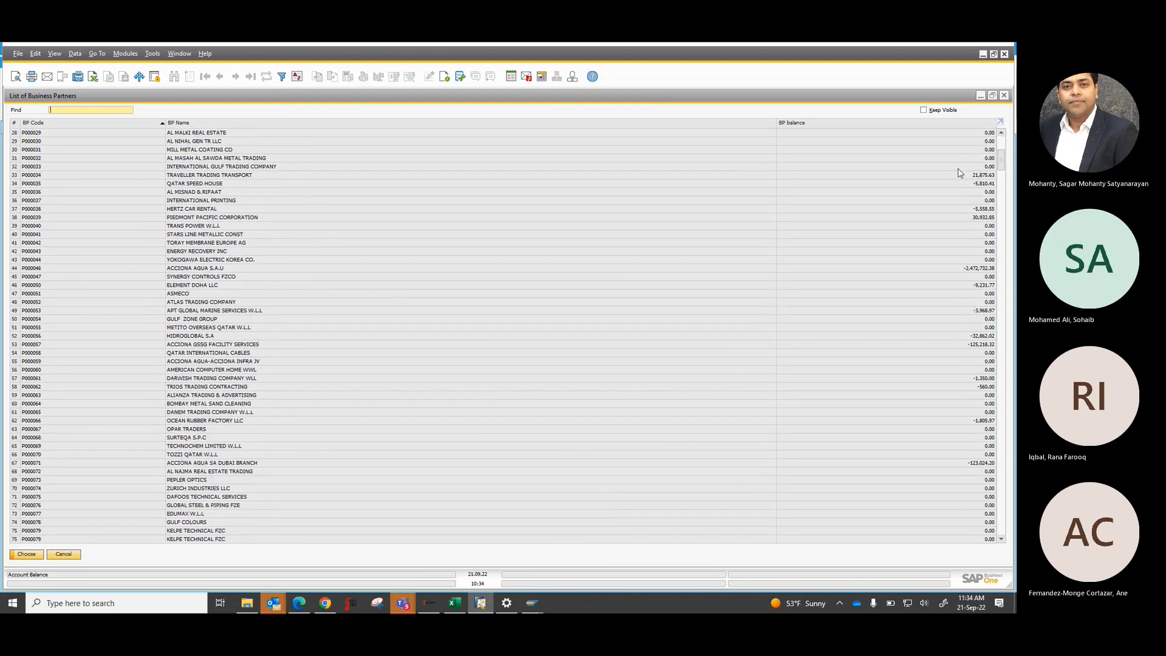
scroll(958, 173, "down", 5)
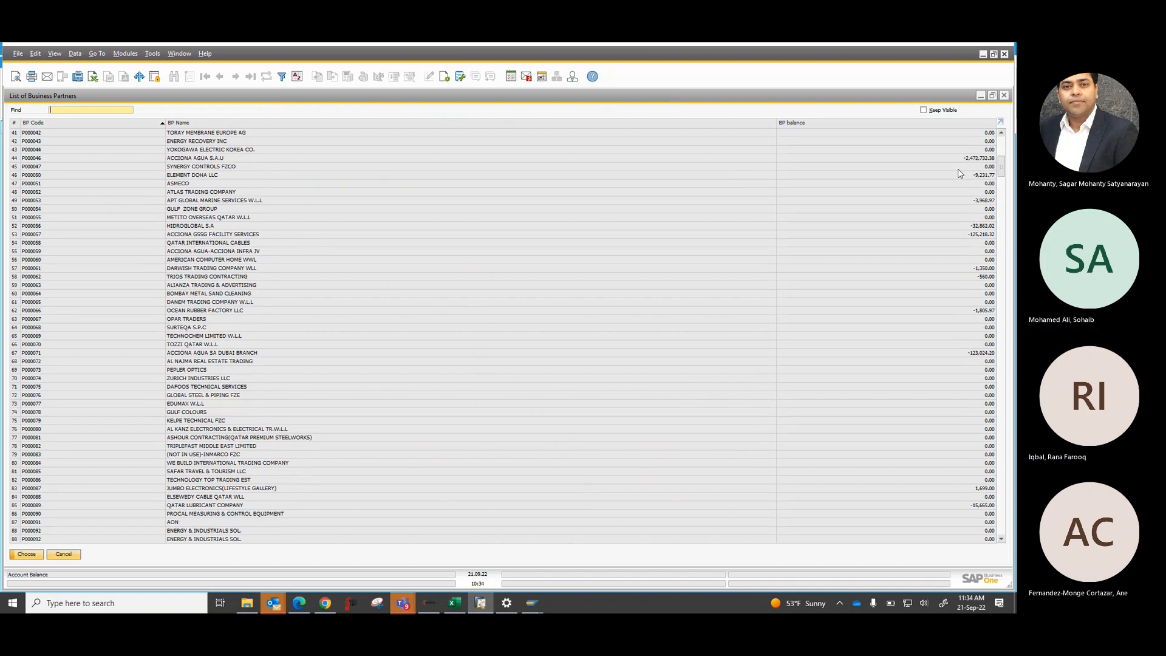
scroll(958, 175, "down", 4)
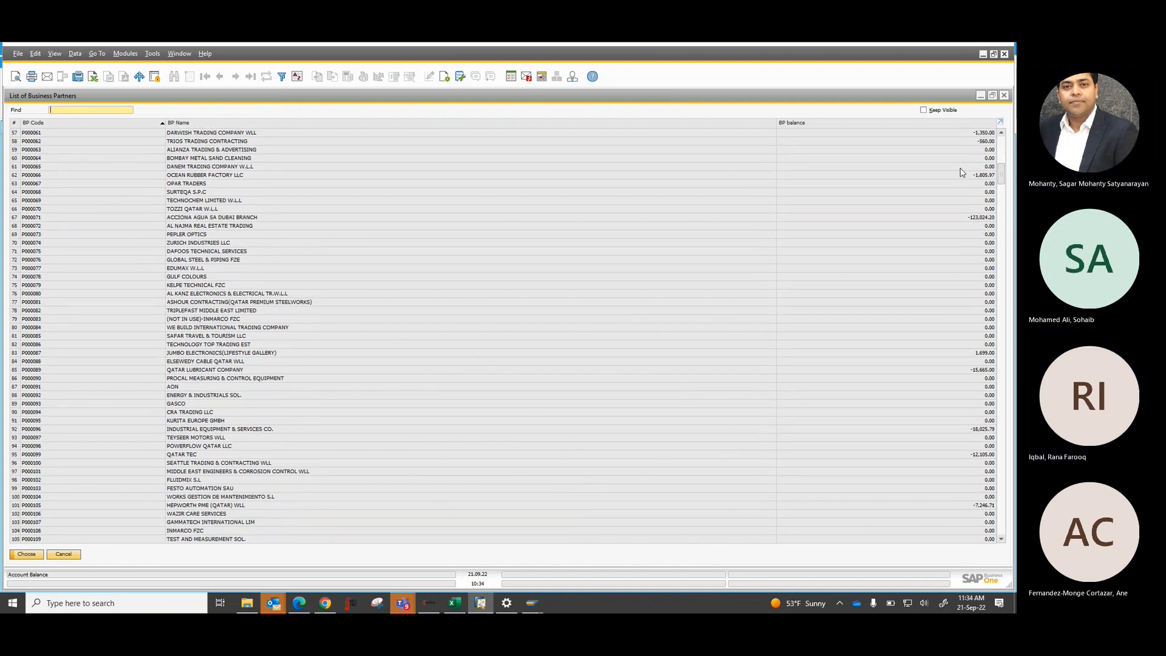
scroll(960, 172, "down", 20)
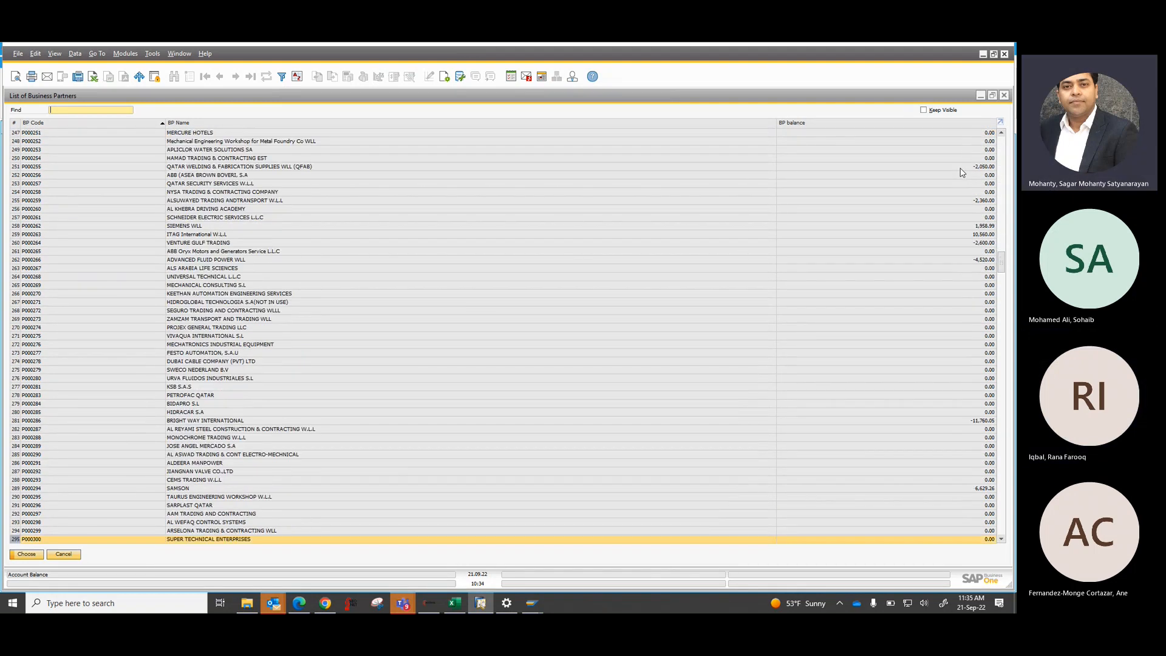
key("Page_Down")
key("Page_Down")
key("Page_Down")
key("Page_Down")
key("Page_Down")
key("Page_Down")
key("Page_Down")
key("Page_Down")
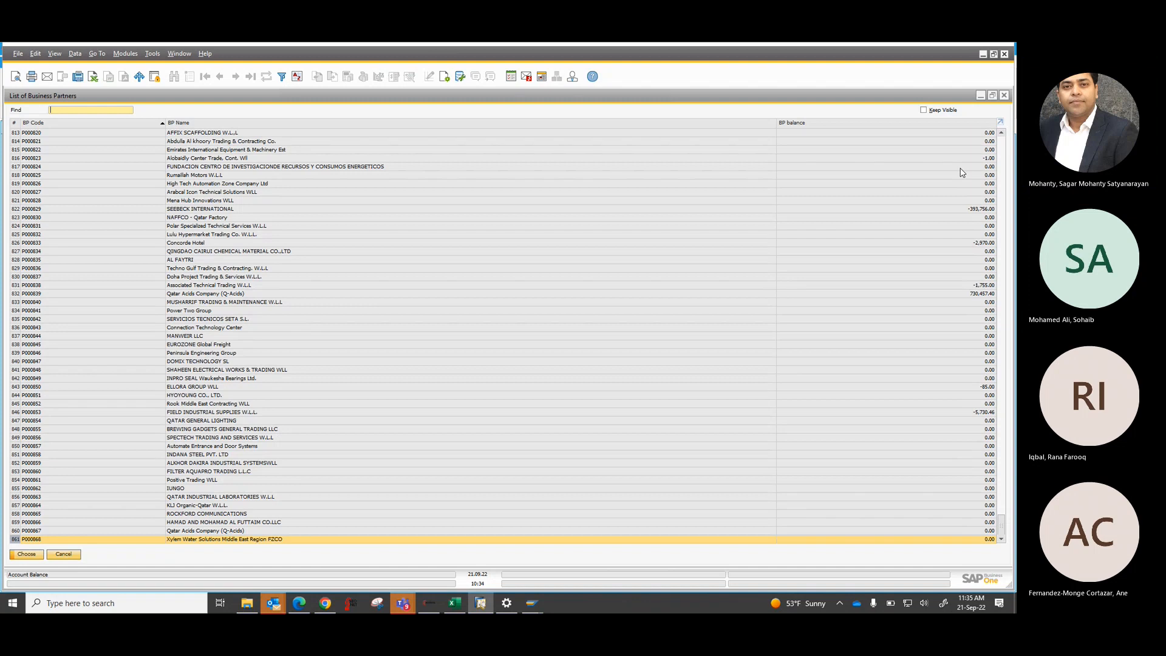
key("Page_Up")
key("Page_Up")
key("Page_Up")
key("Page_Up")
key("Page_Up")
key("Page_Up")
key("Page_Up")
key("Page_Up")
key("Page_Up")
key("Page_Up")
key("Page_Up")
key("Page_Up")
key("Page_Up")
key("Page_Up")
key("Page_Up")
key("Page_Up")
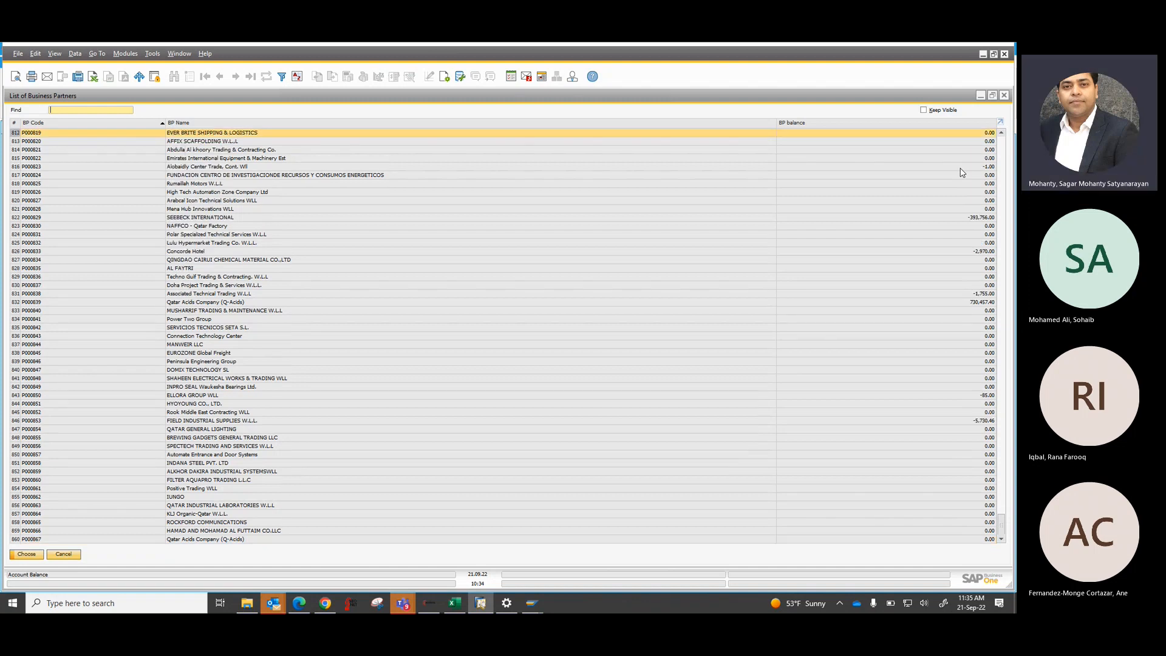
key("Page_Up")
key("Page_Up")
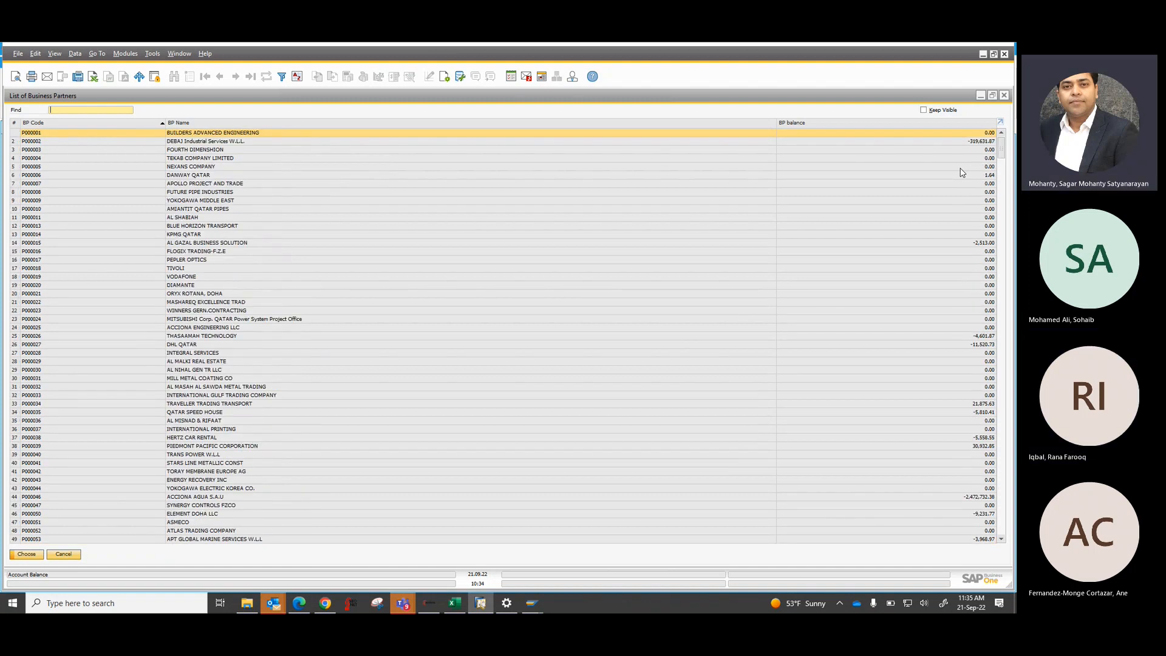
key("Down")
key("Down")
key("Down")
key("Up")
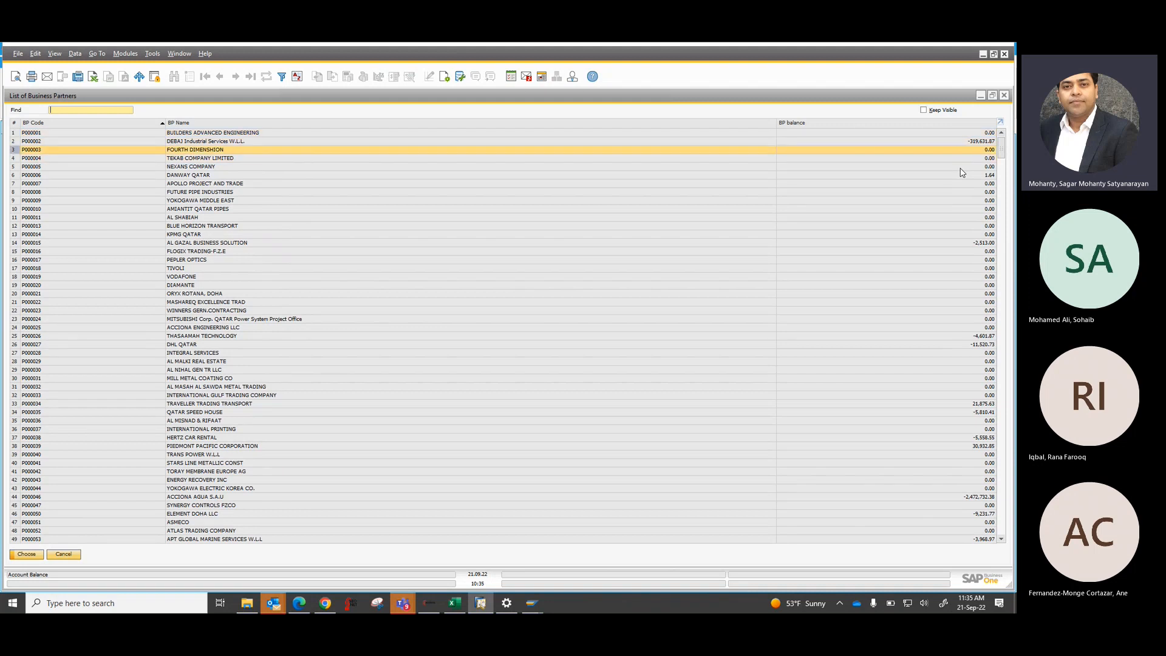
key("Up")
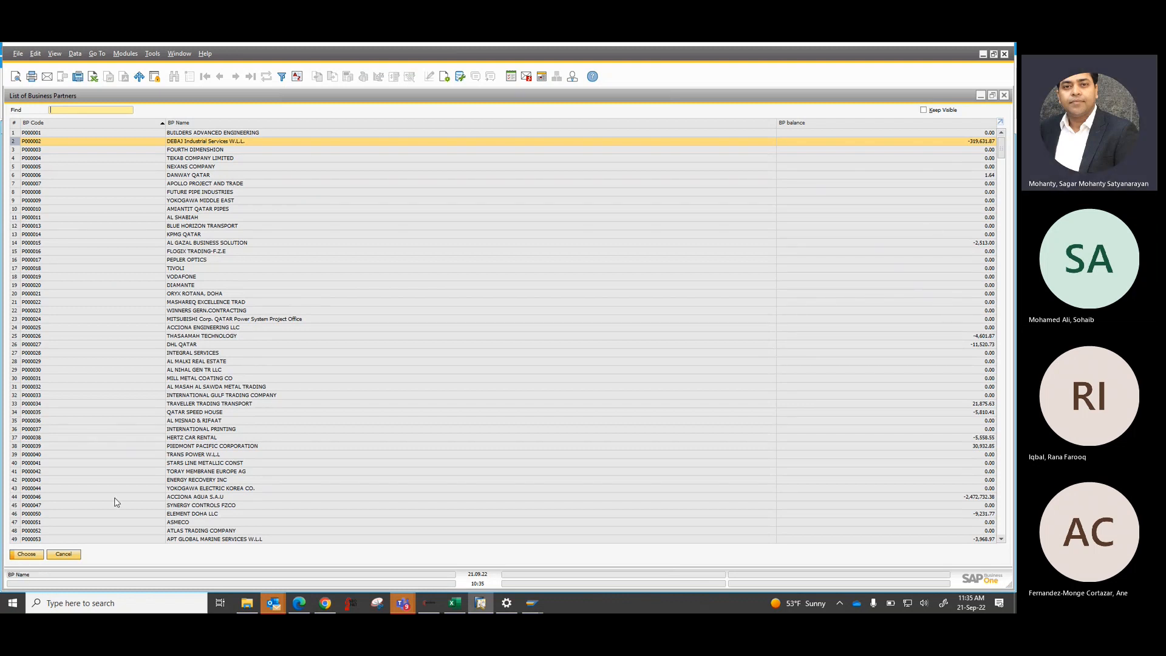
left_click(78, 553)
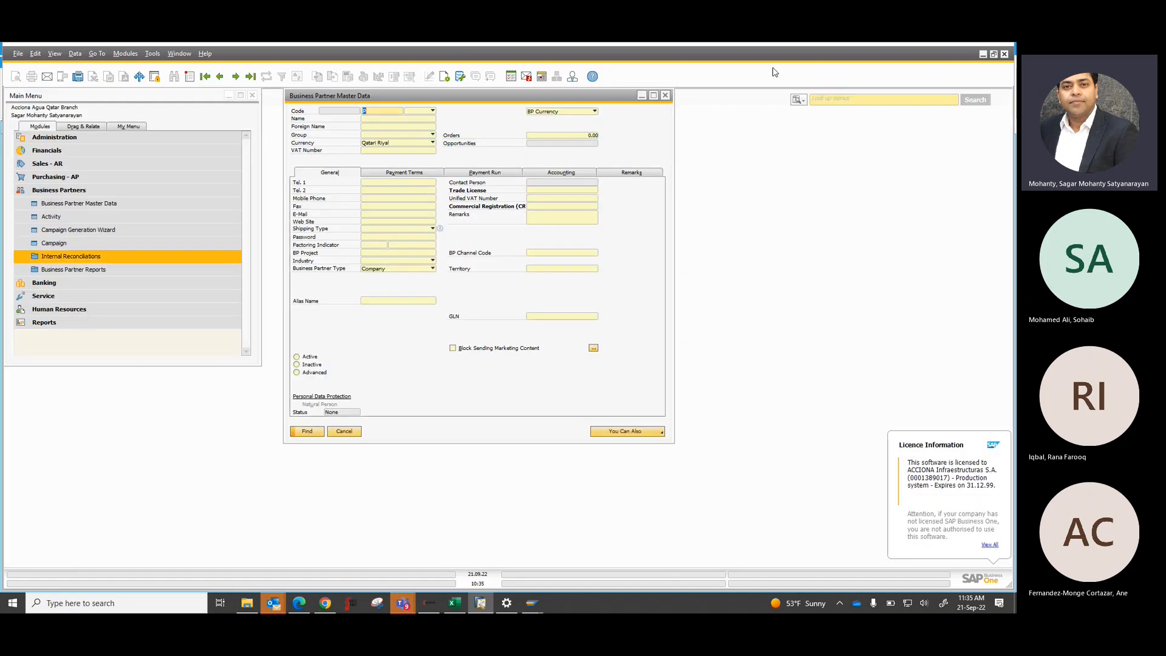
left_click(665, 96)
- Reopen Business Partner Master Data, search for codes beginning with P, and choose DEBAJ Industrial Services W.L.L
left_click(52, 205)
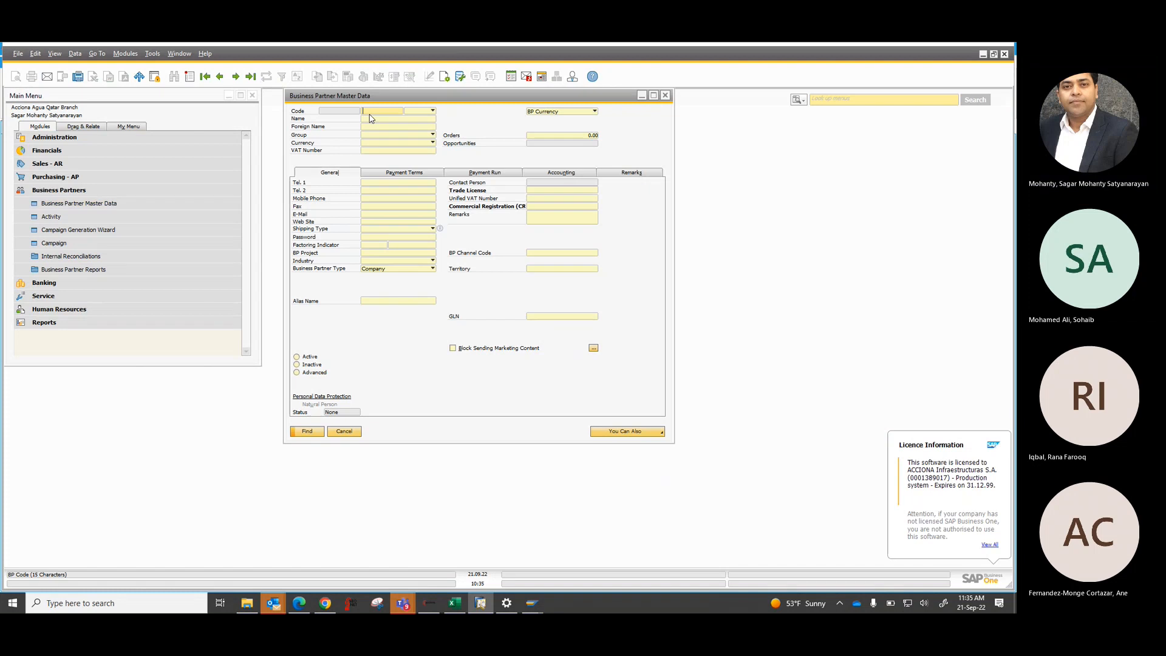
type("P")
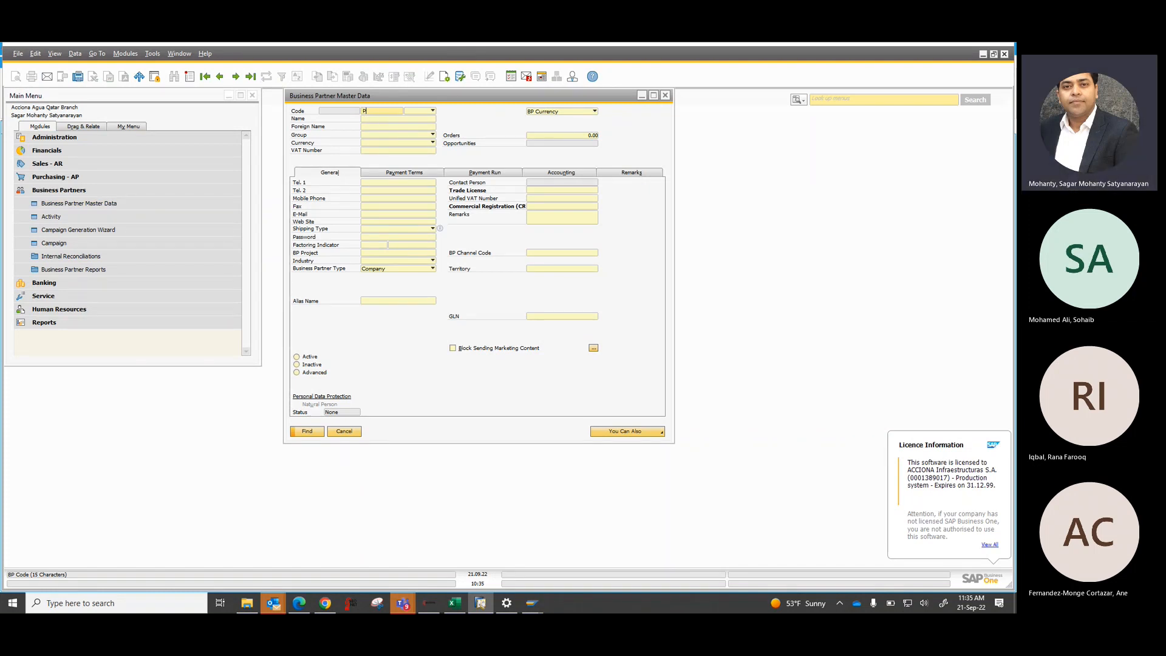
key("Return")
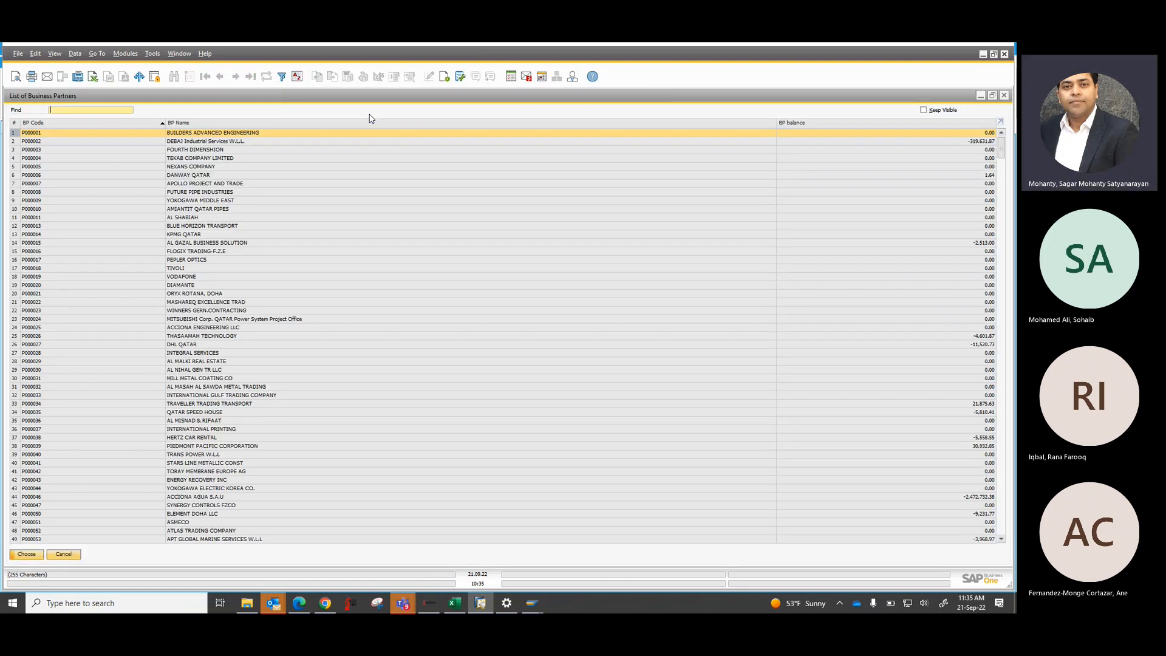
double_click(245, 143)
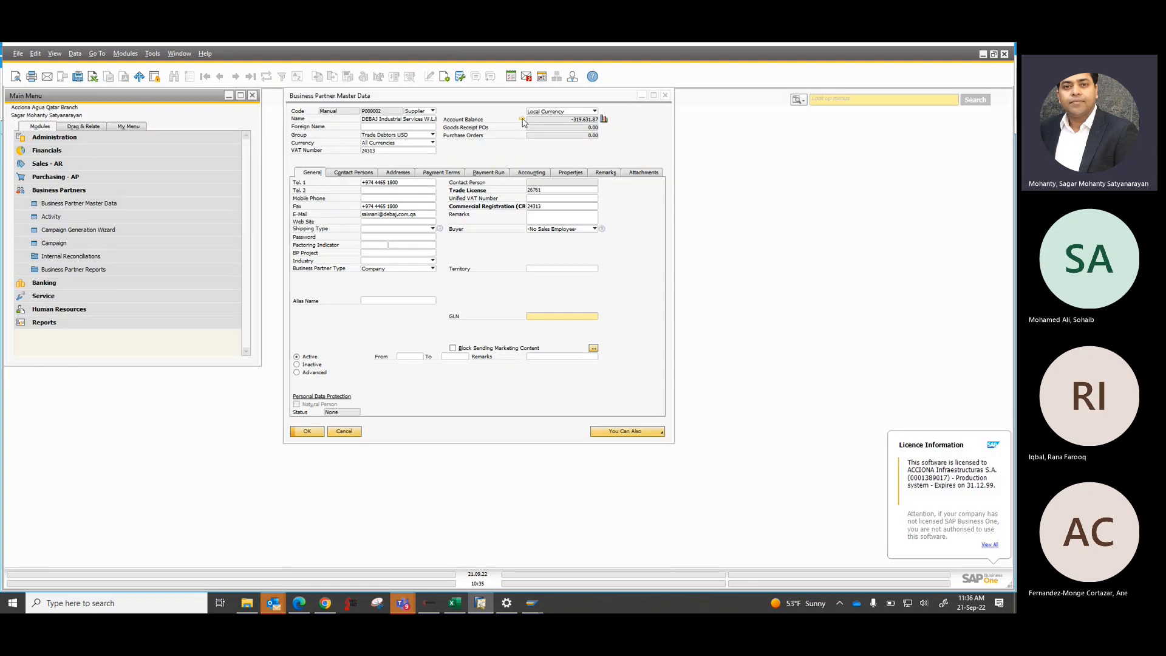
- View the account balance of DEBAJ Industrial Services W.L.L., then close it along with the supplier's master data
left_click(522, 120)
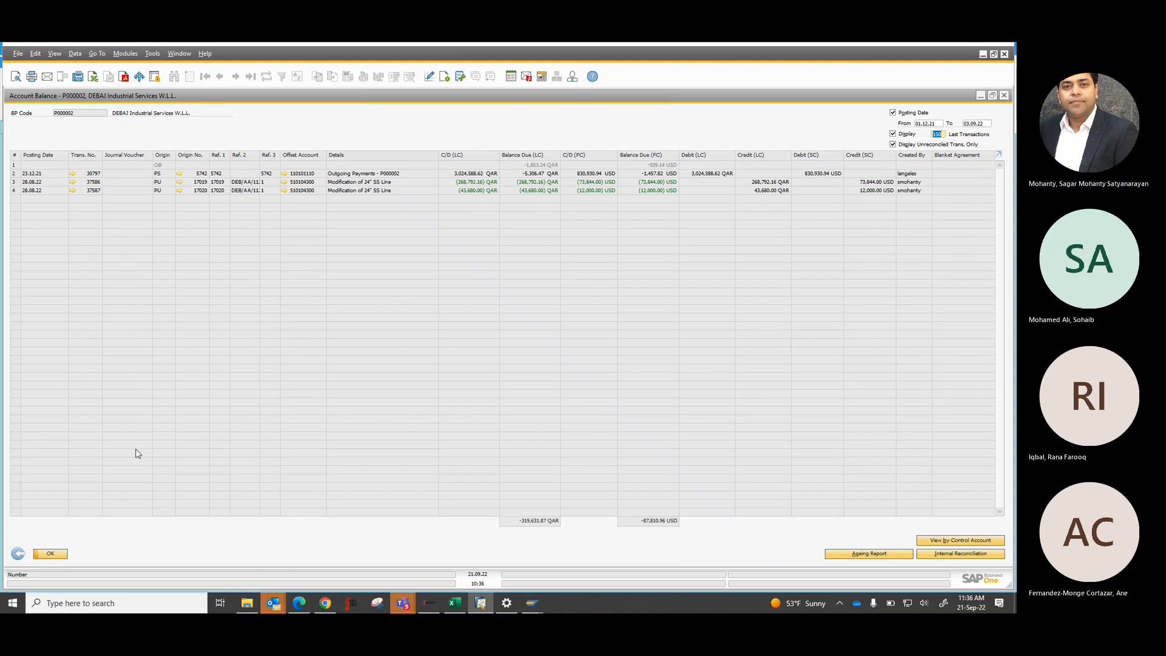
left_click(20, 554)
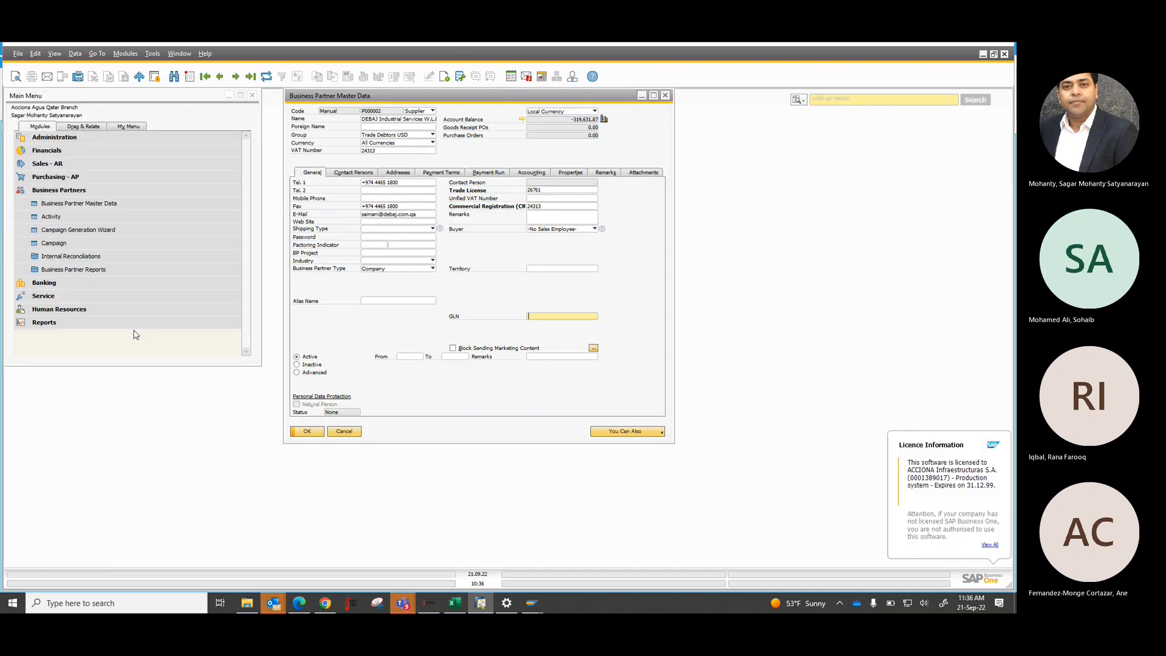
left_click(667, 96)
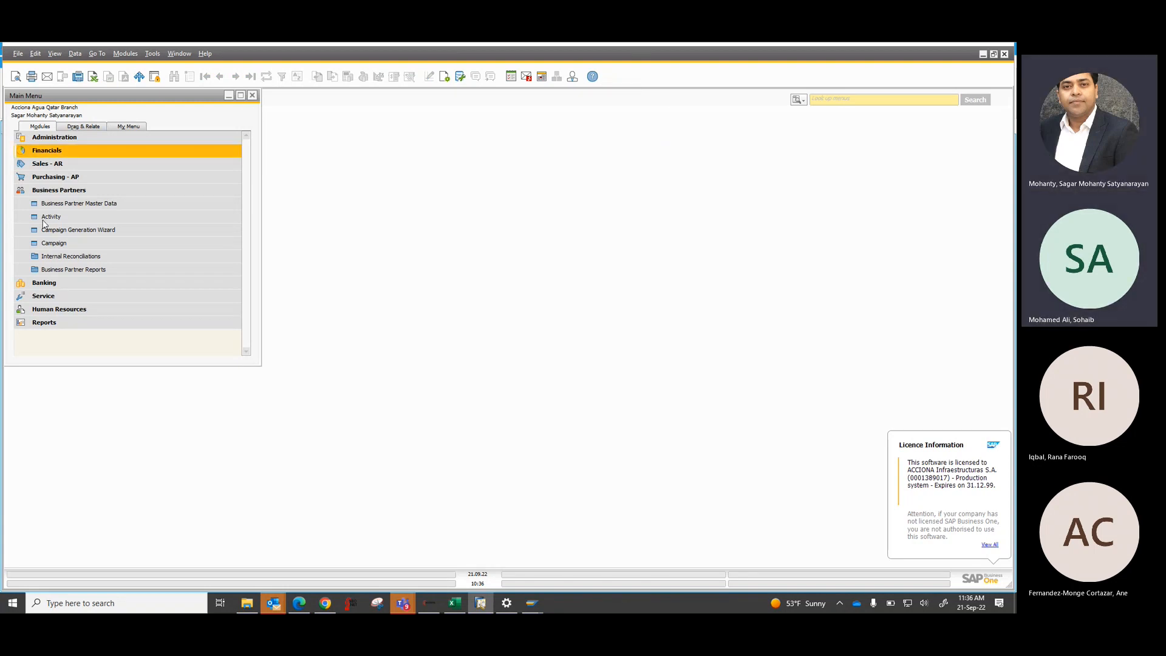
- Open a blank Outgoing Payments document from the Banking module and maximize its window
left_click(63, 190)
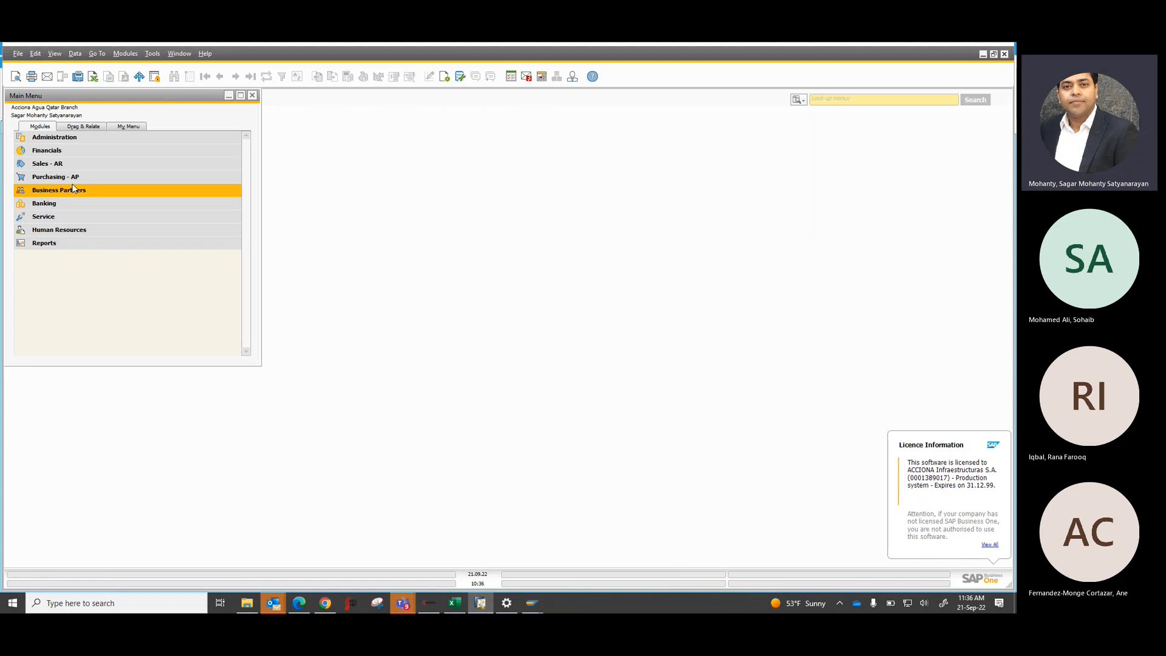
left_click(45, 203)
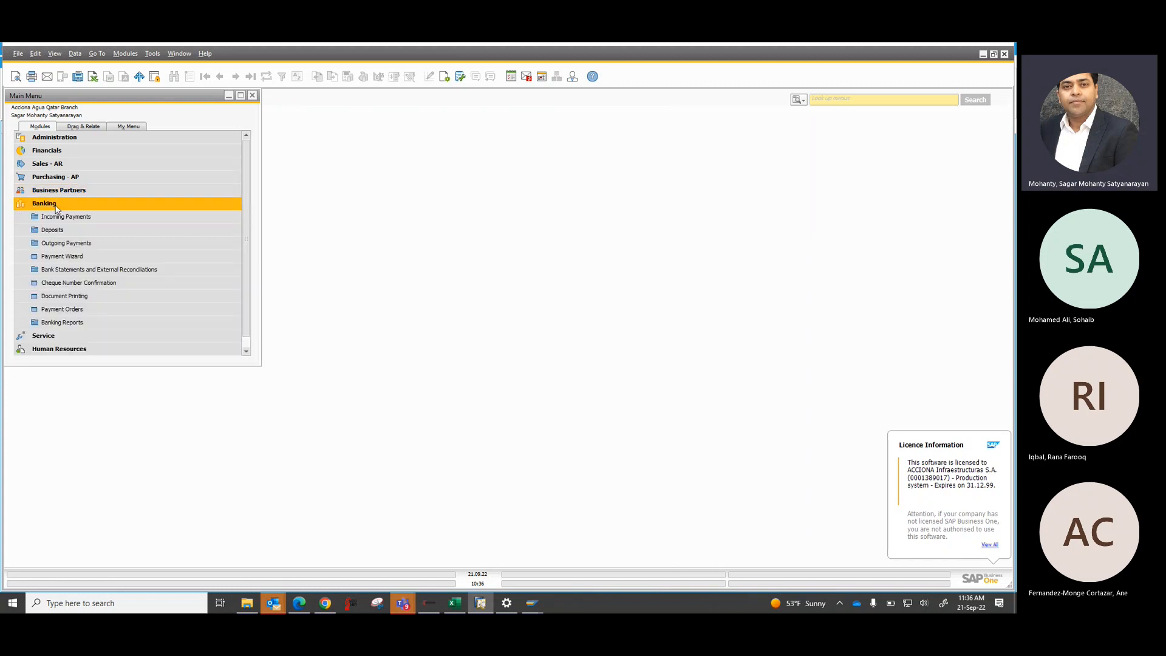
left_click(52, 204)
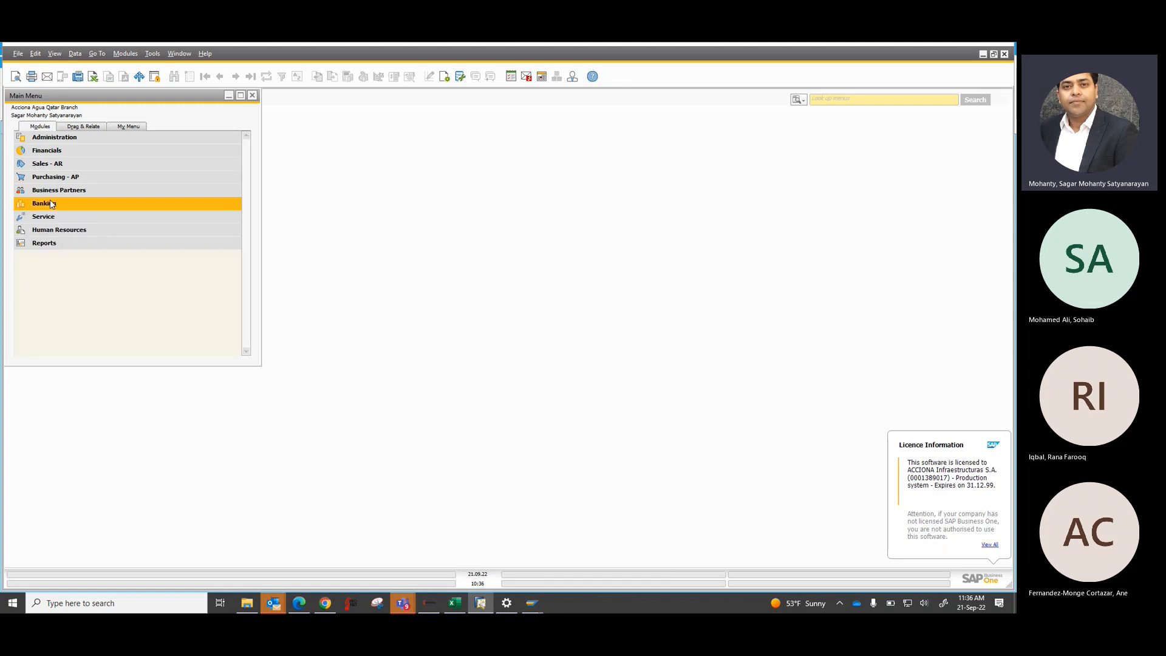
left_click(52, 204)
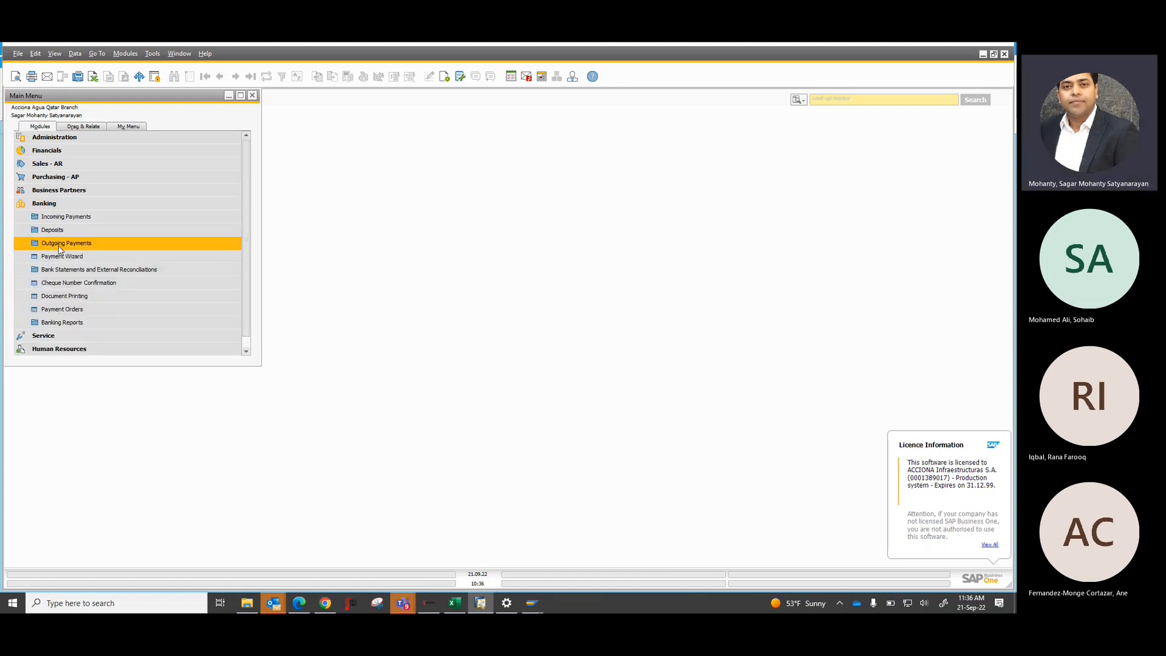
left_click(61, 245)
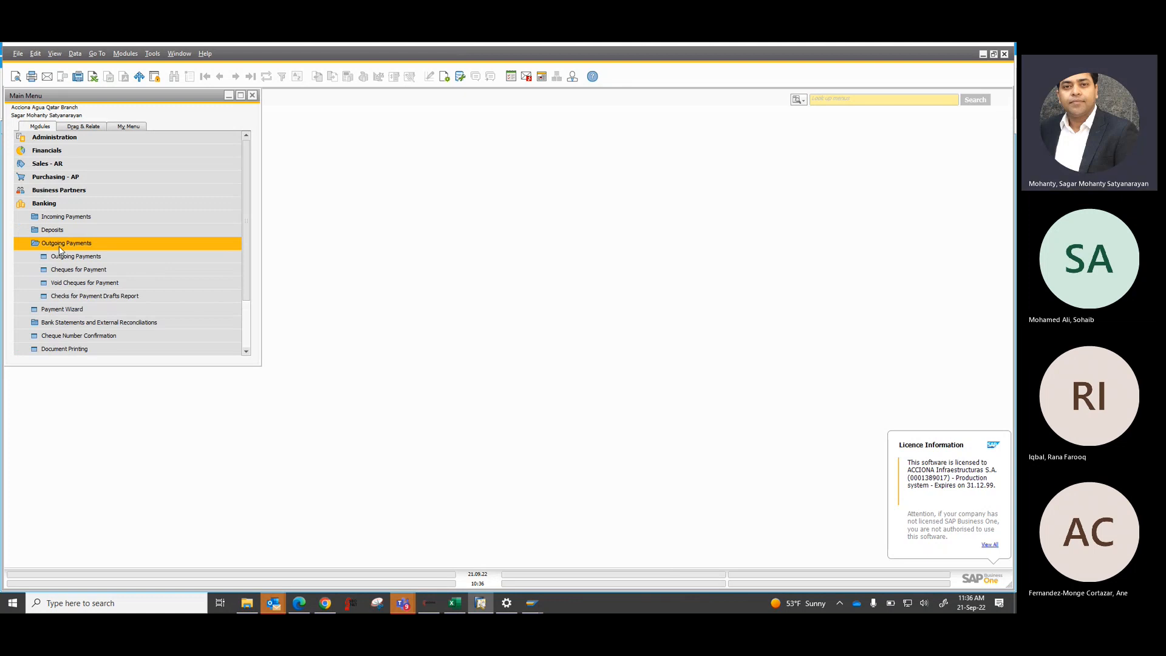
left_click(71, 257)
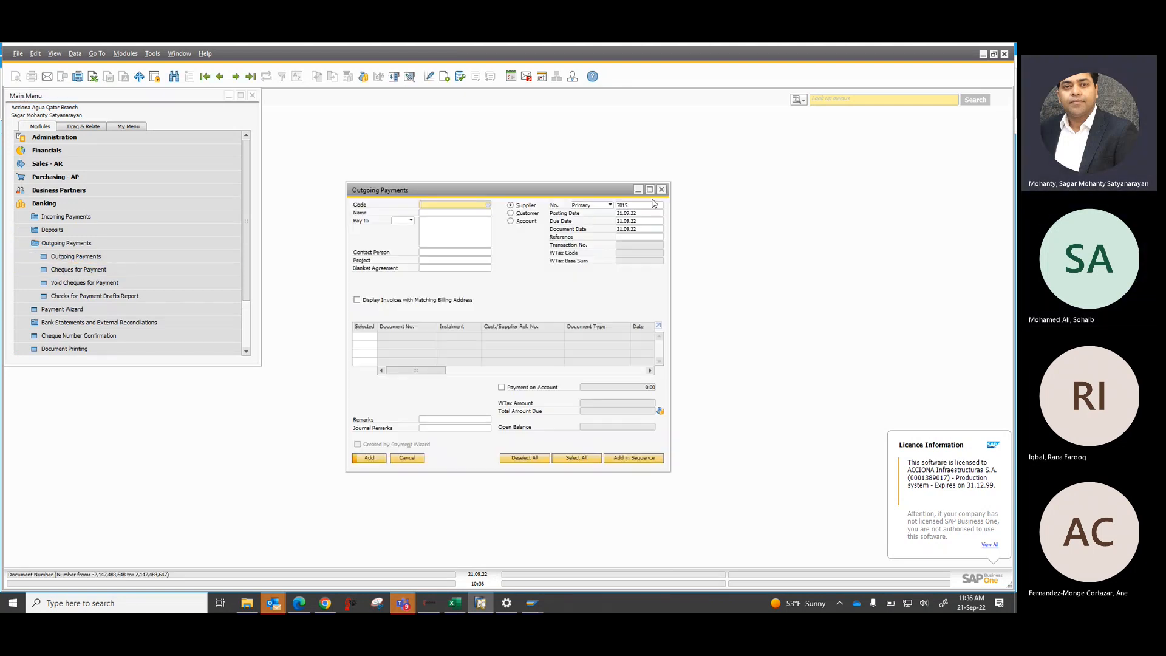
left_click(650, 190)
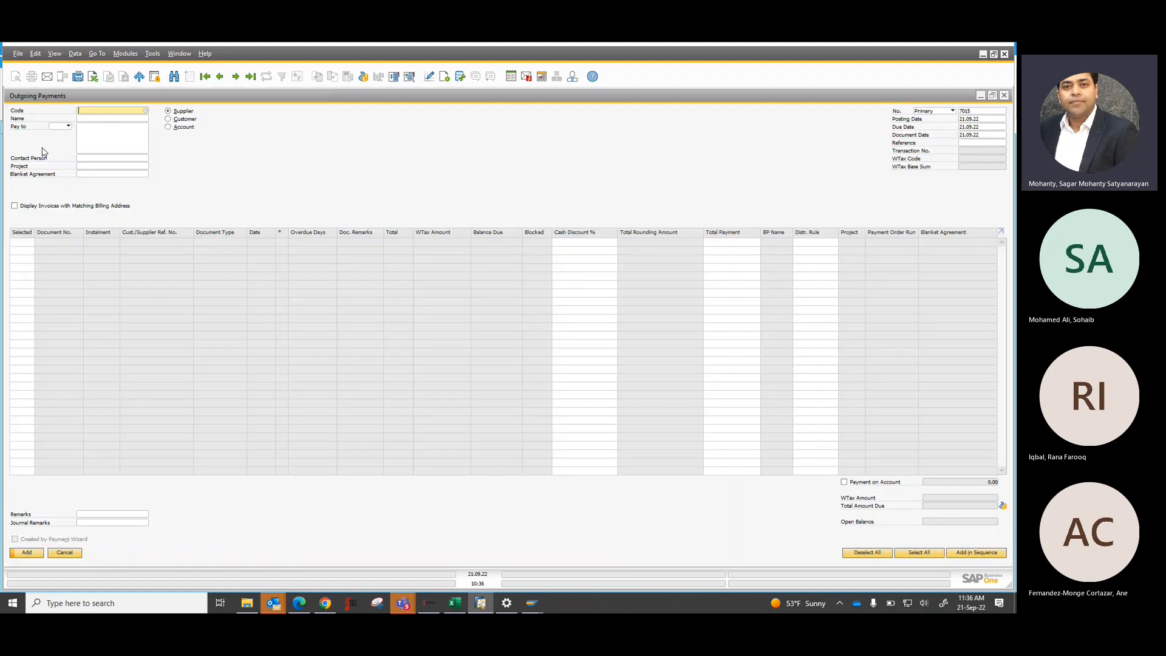
- Fill in DEBAJ INDUSTRIAL SERVICES W.L.L.C. (P000522) as the supplier of the outgoing payment and assign it to project QA04C1
left_click(107, 119)
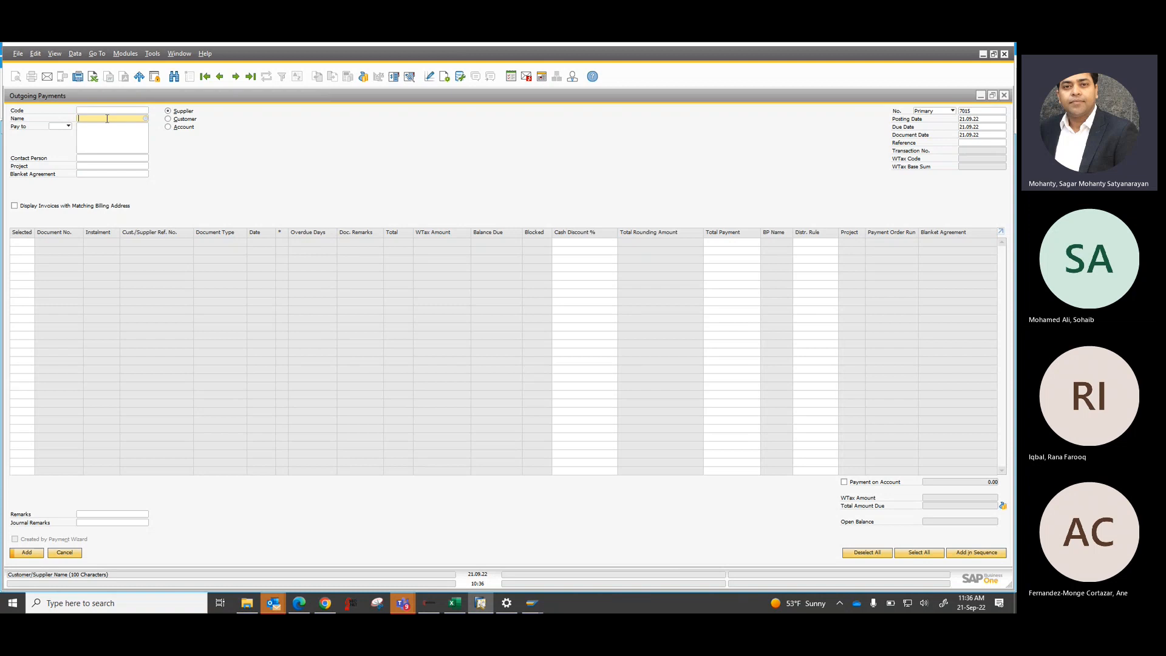
type("debaj")
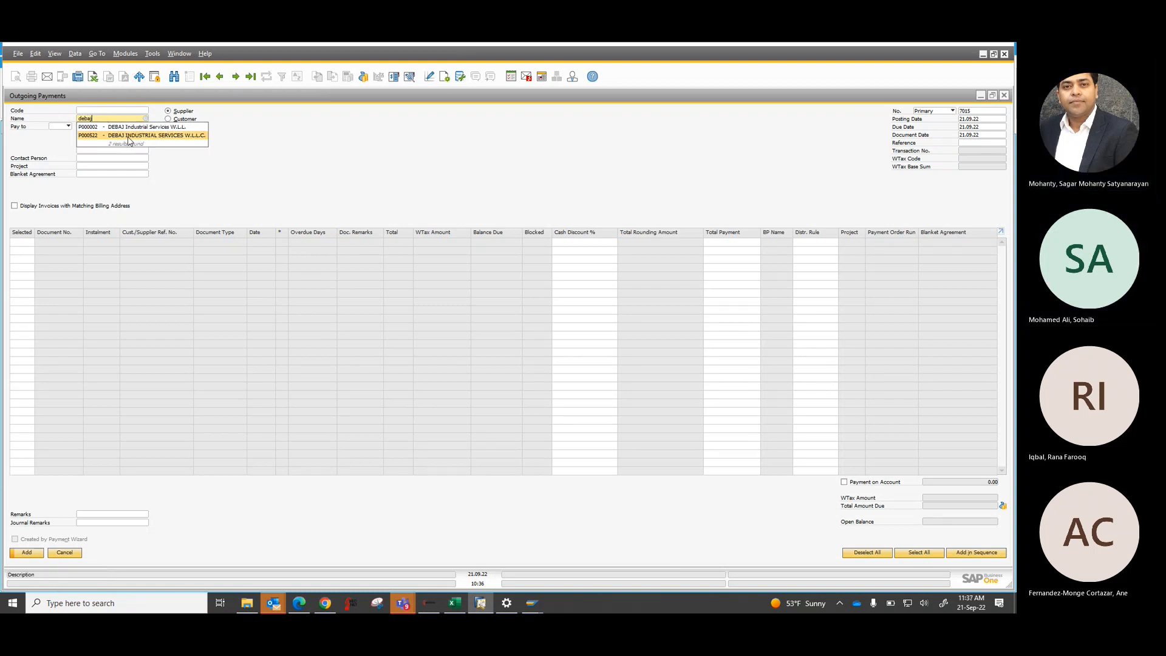
left_click(132, 136)
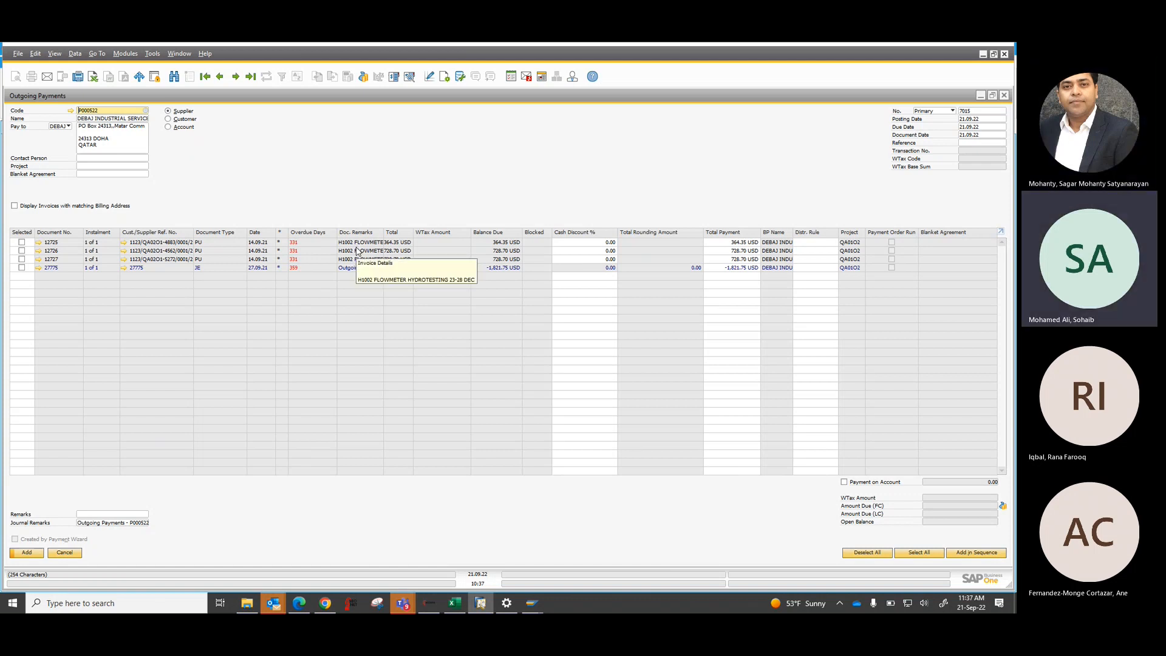
left_click(114, 167)
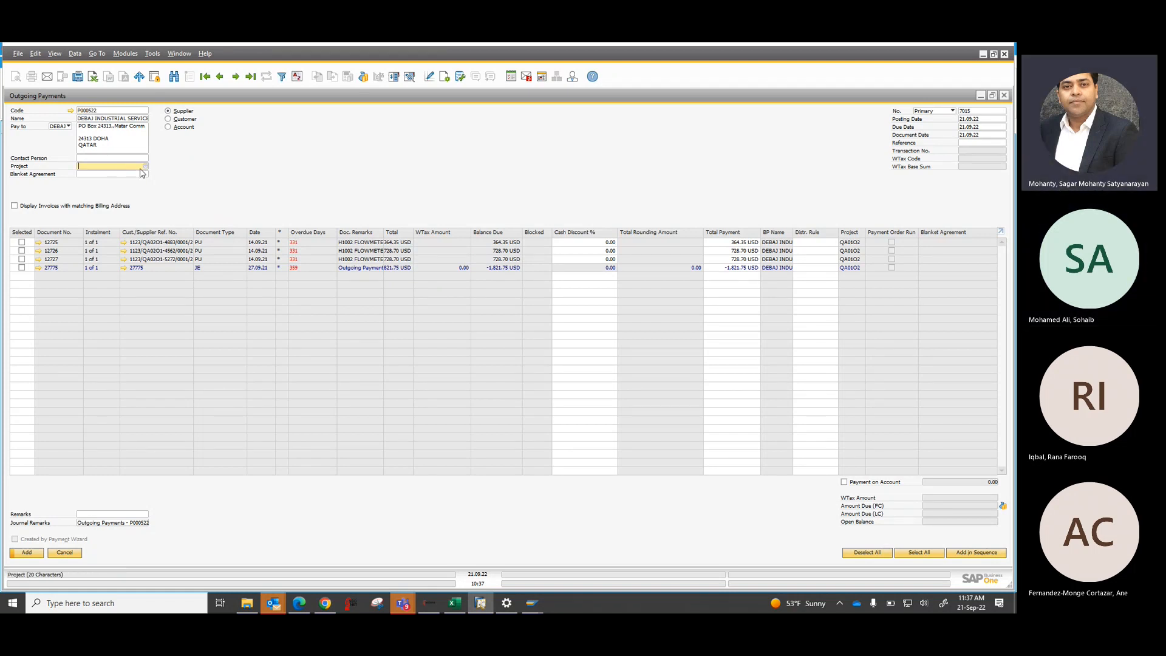
left_click(143, 167)
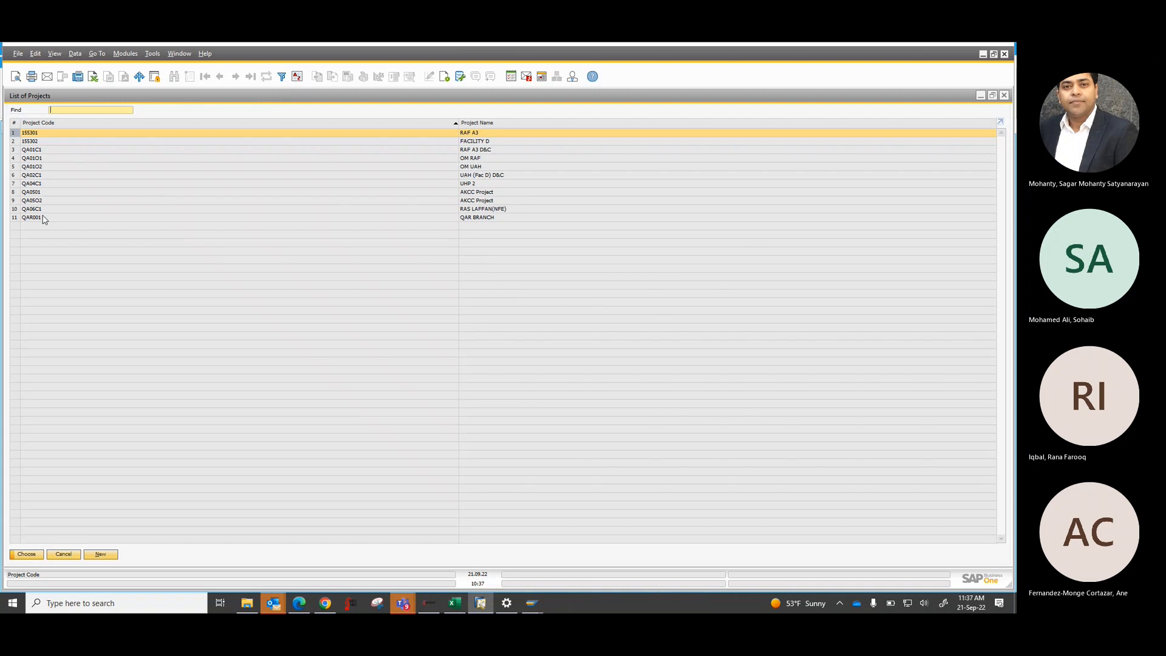
double_click(45, 184)
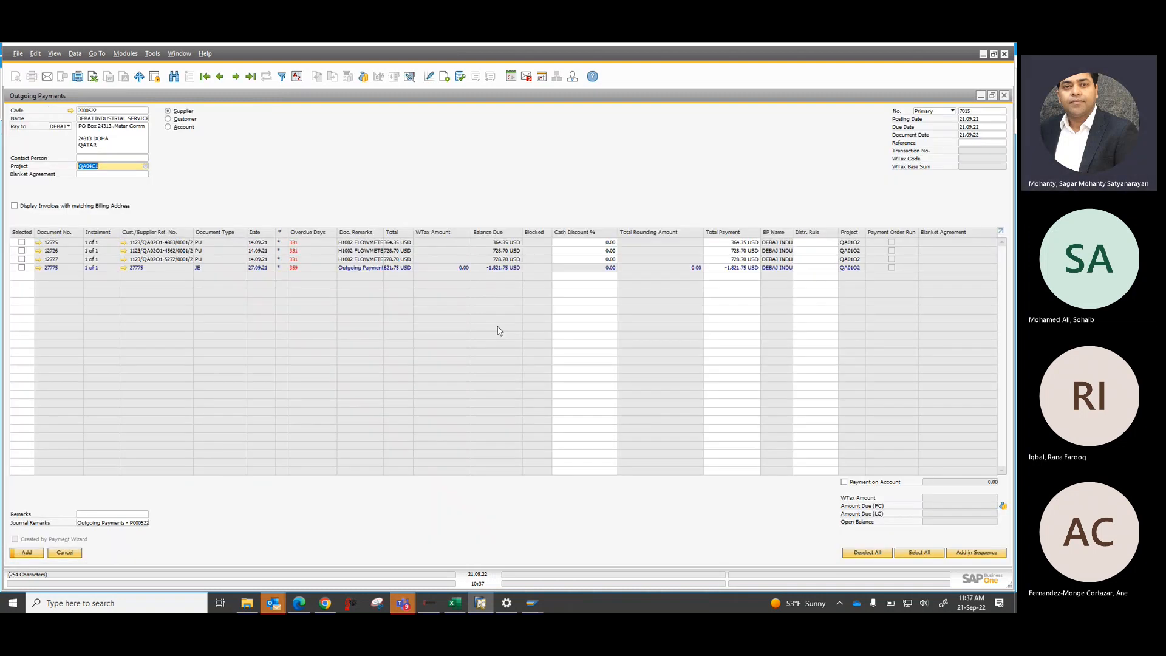
- Set the outgoing payment's posting date to 15.09.22 and select the first two open supplier invoices for payment
left_click(989, 119)
type("150922")
key("Tab")
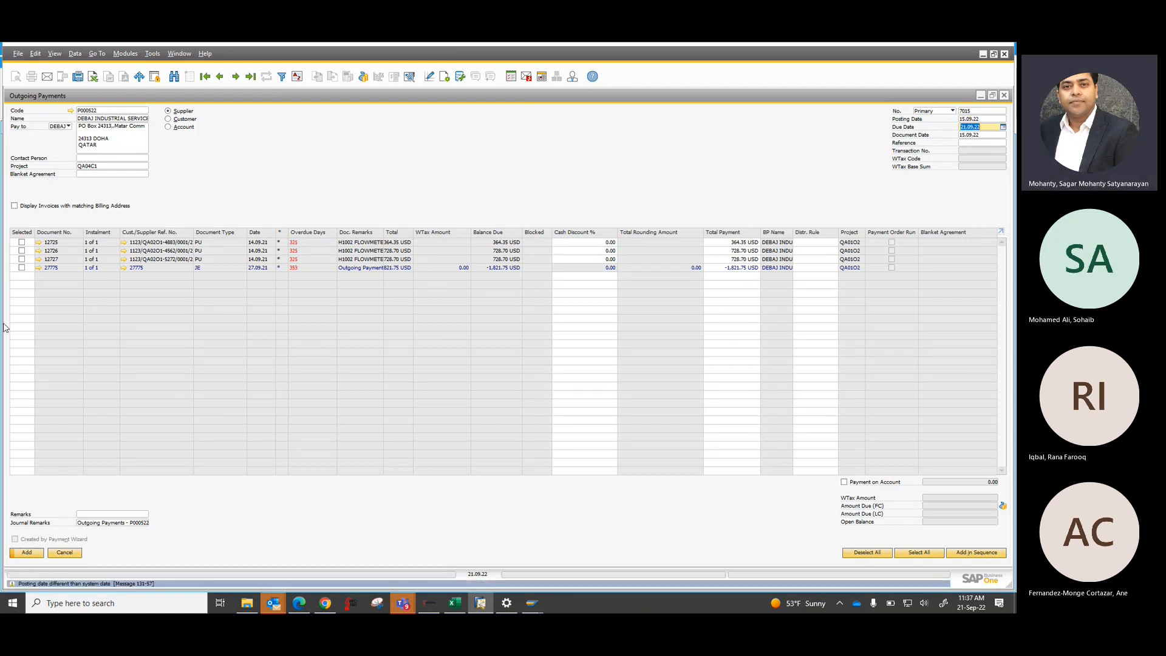
left_click(22, 242)
left_click(22, 250)
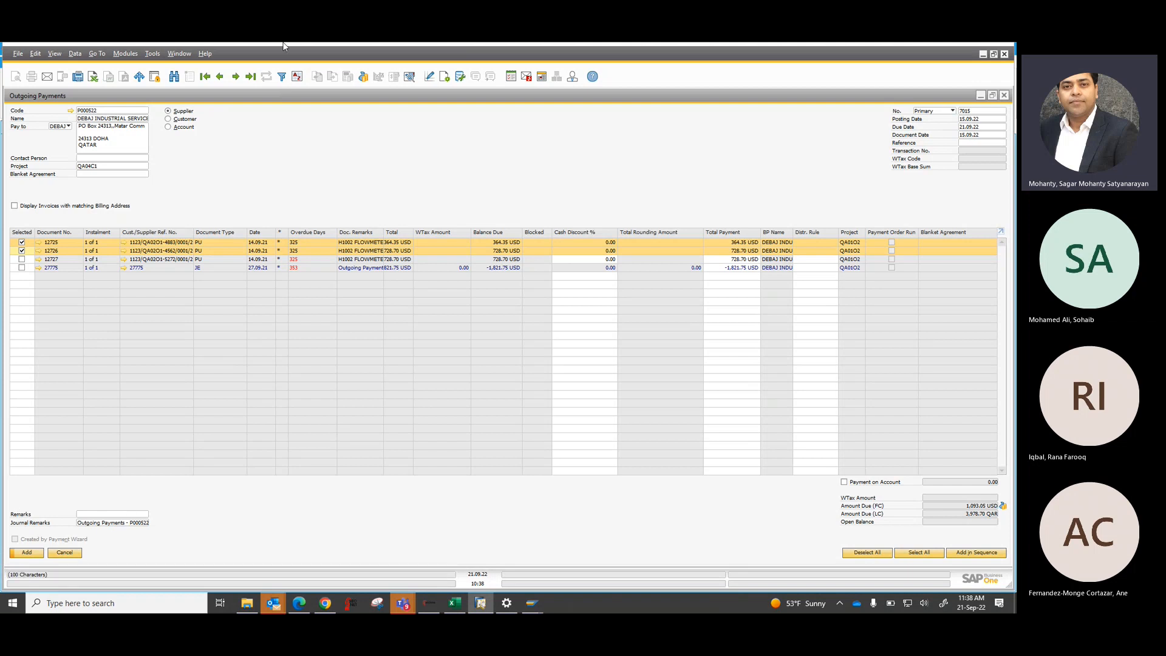
left_click(363, 77)
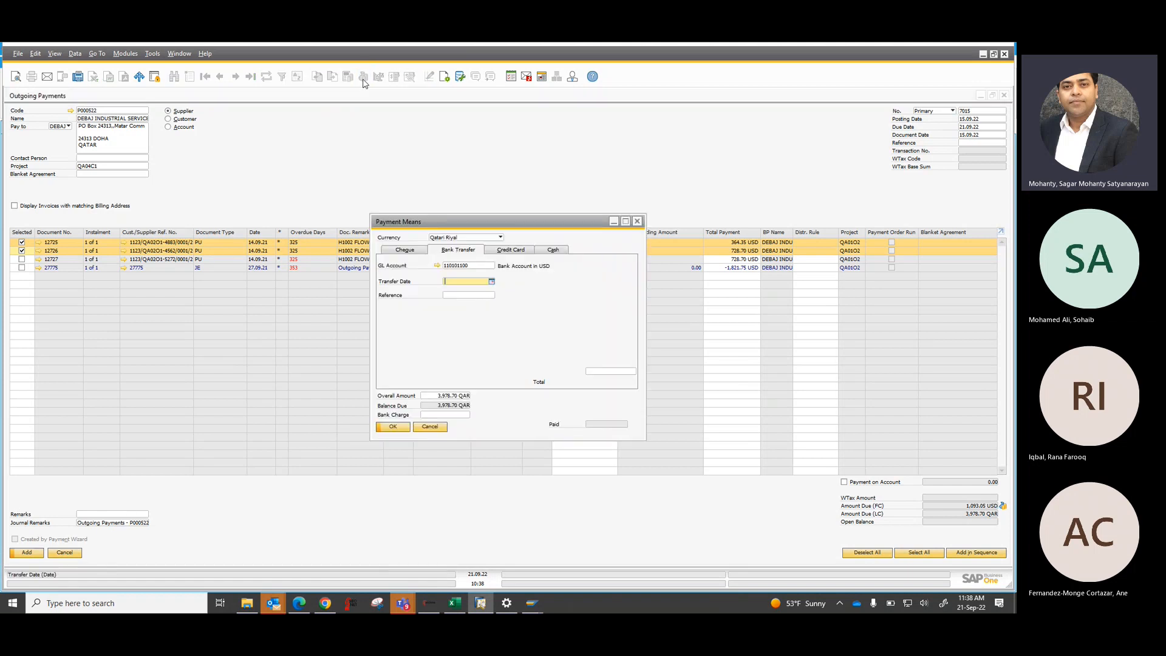
left_click(627, 222)
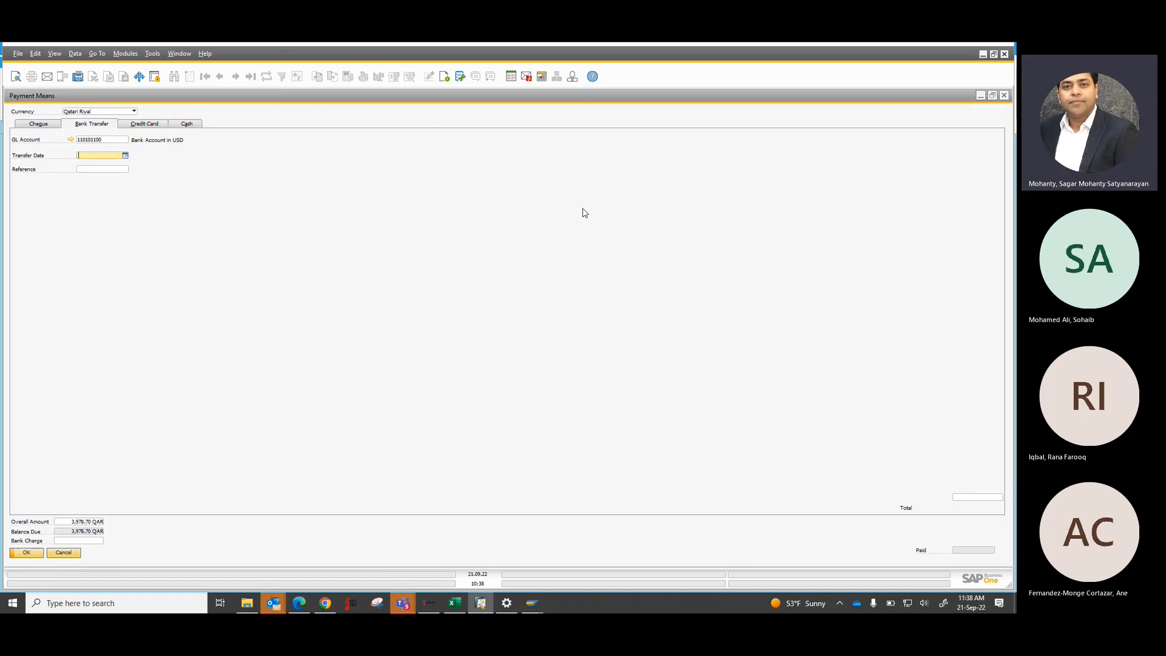
left_click(68, 552)
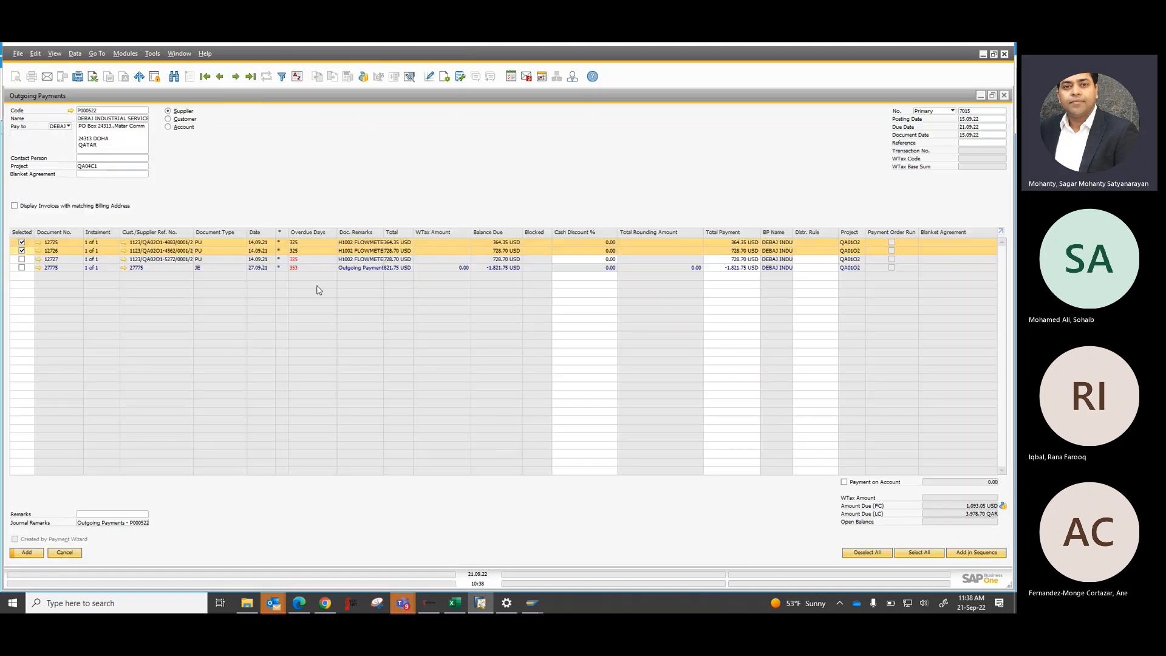
- Open the payment means and set the bank transfer's currency to US Dollar and its transfer date to 19.09.22
left_click(364, 80)
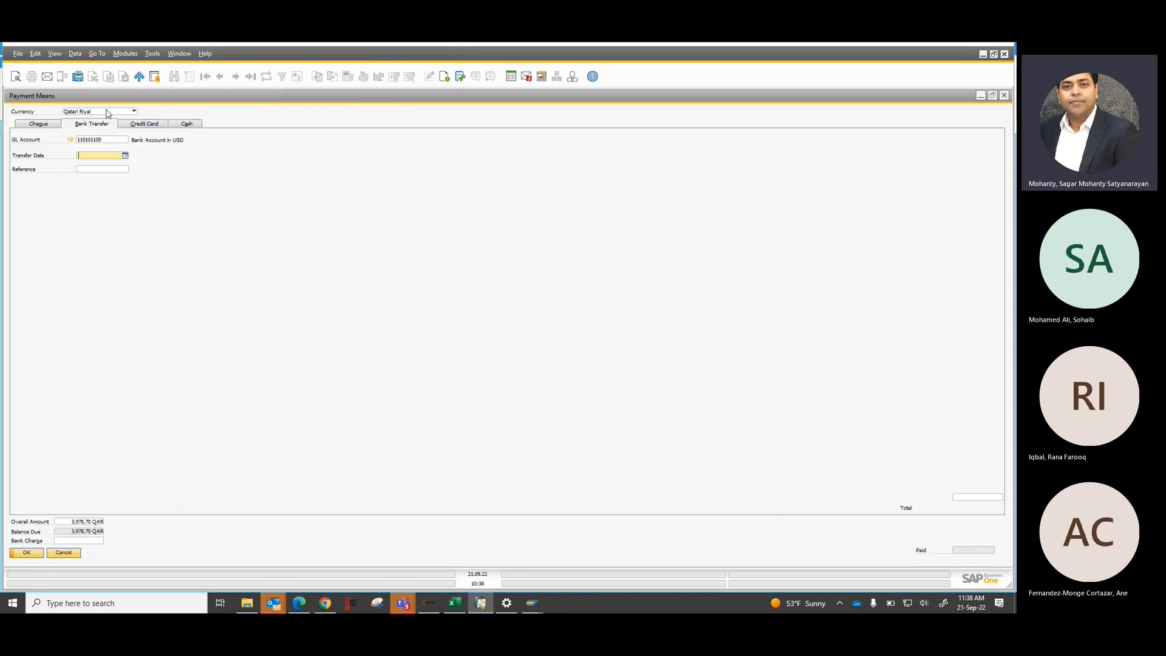
left_click(108, 112)
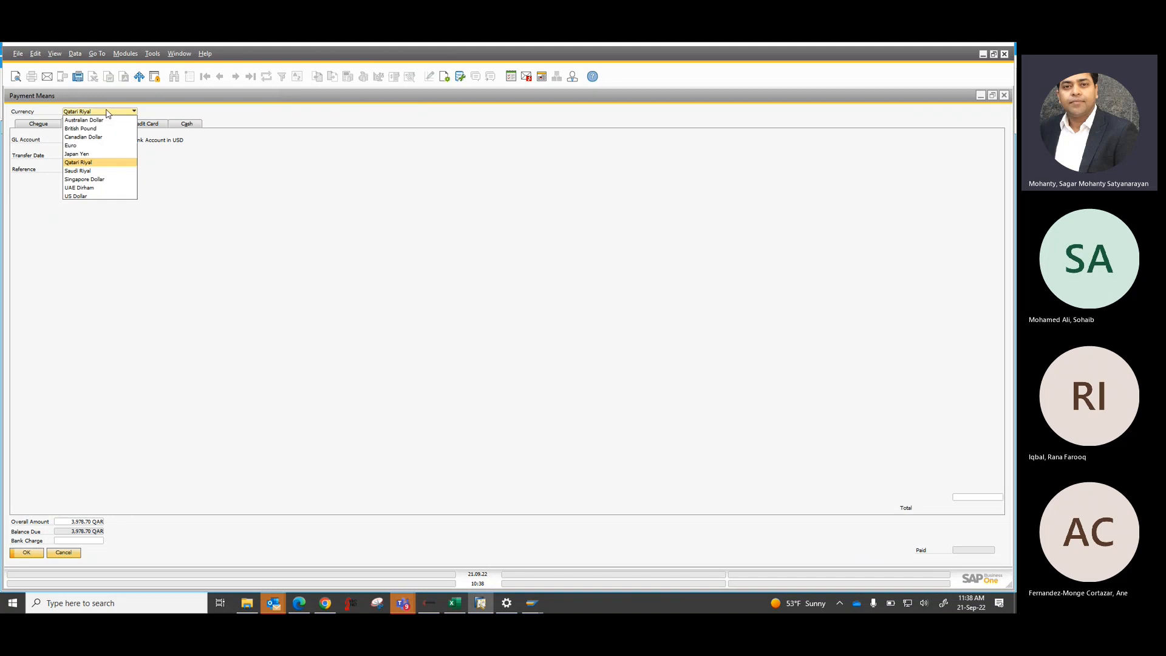
left_click(80, 196)
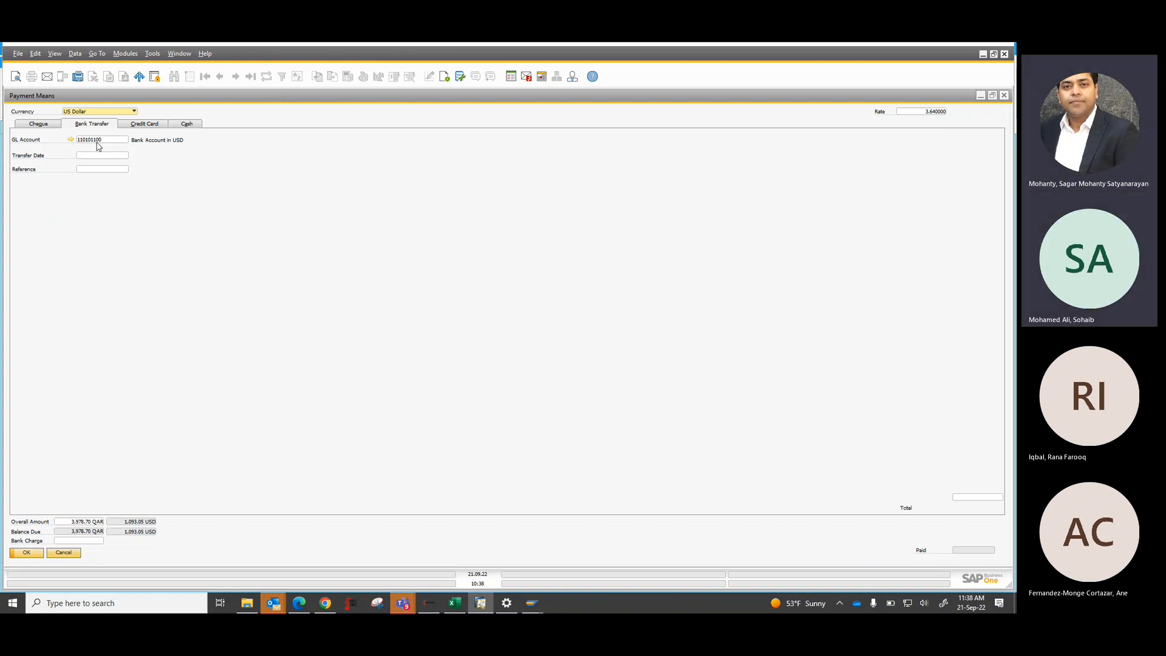
left_click(107, 155)
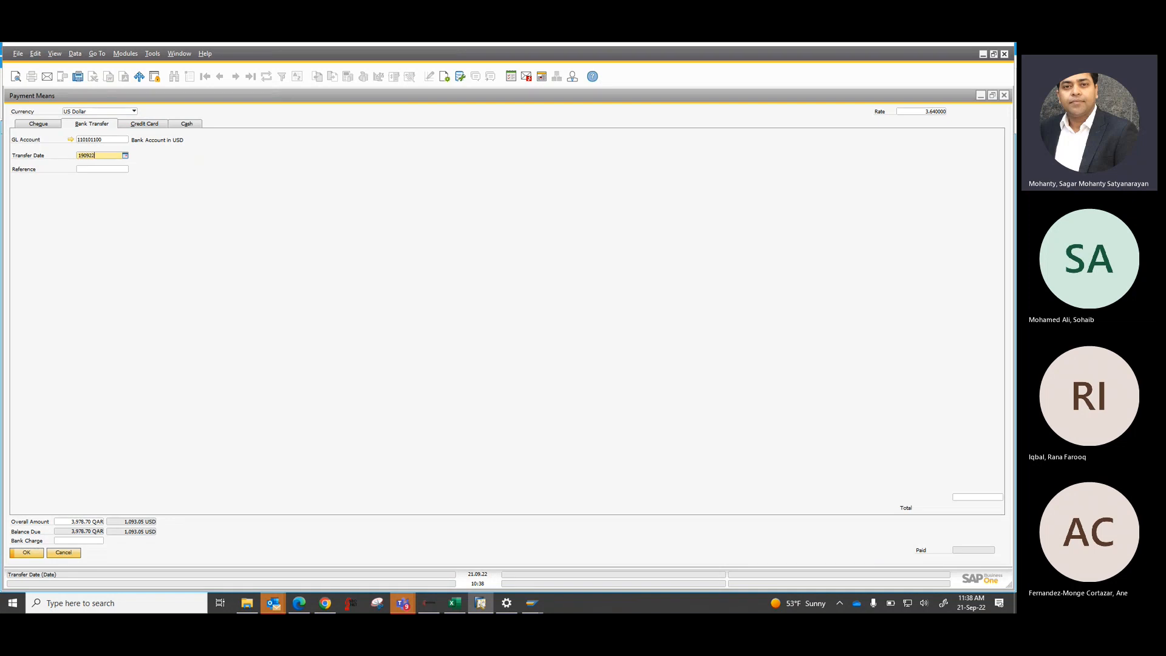
type("190922")
key("Tab")
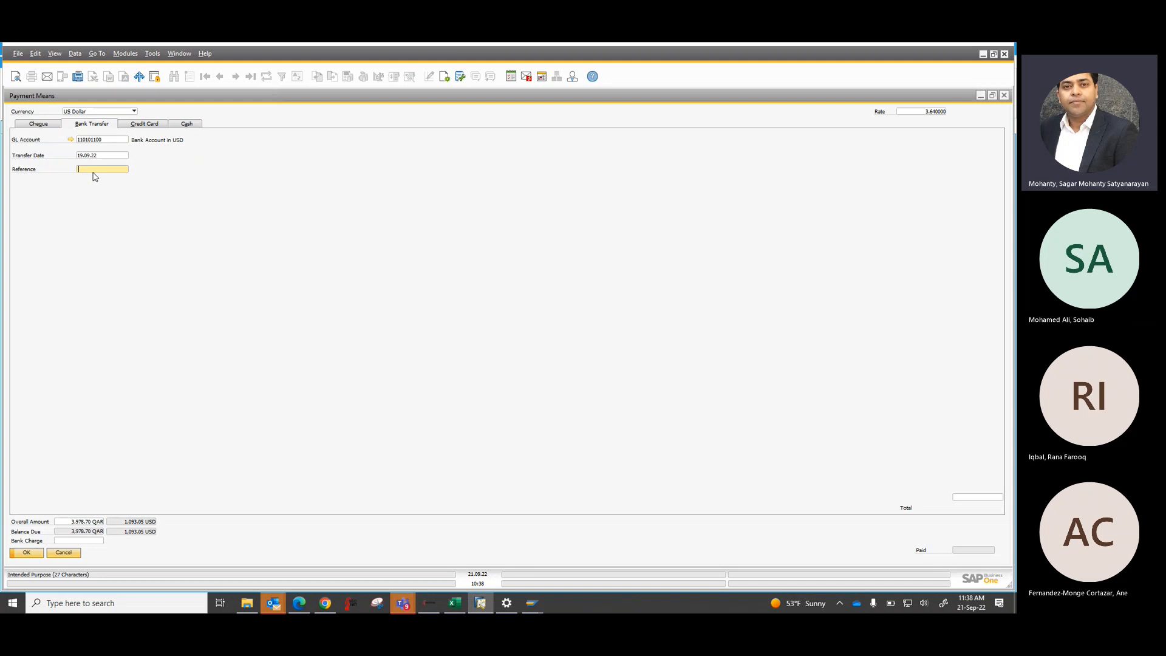
- Switch to File Explorer and open the Bank Statement Aug 2022 PDF from the Aug-22 folder of the 2022 bank statements on drive C
left_click(246, 603)
left_click(46, 531)
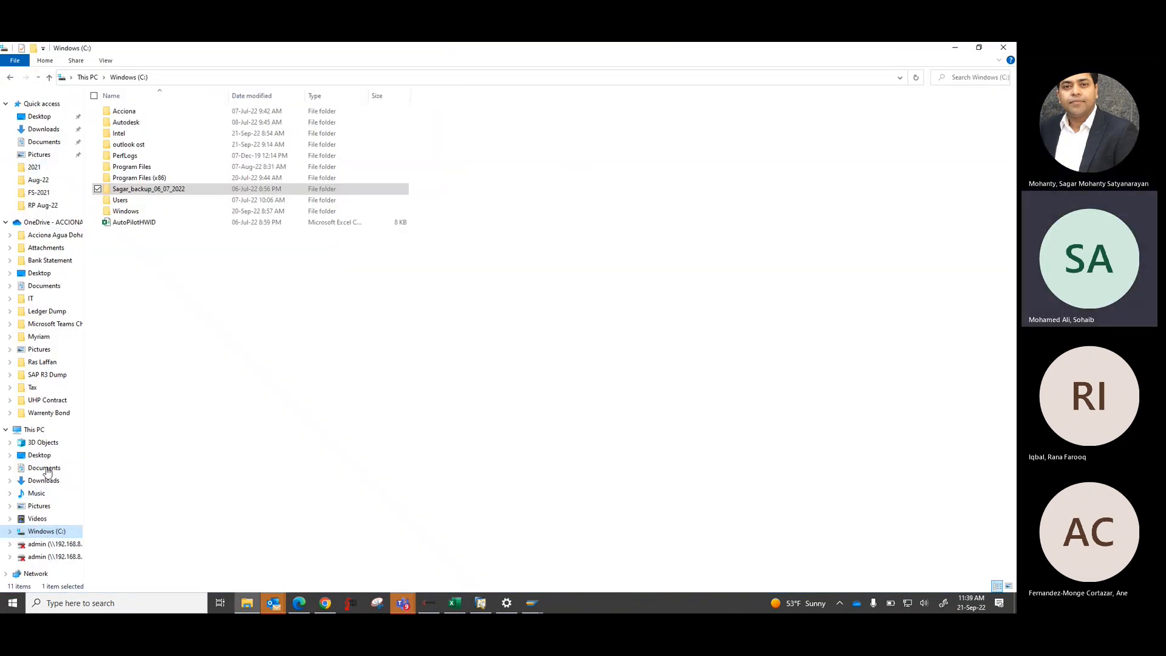
double_click(145, 189)
left_click(142, 124)
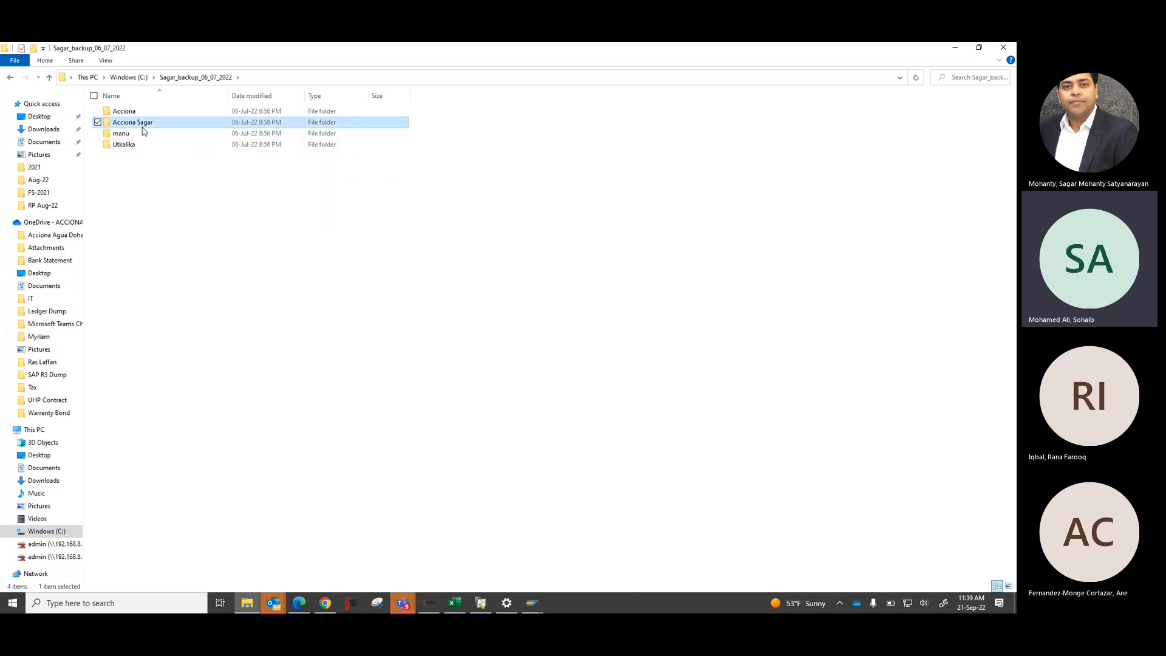
double_click(143, 124)
double_click(131, 111)
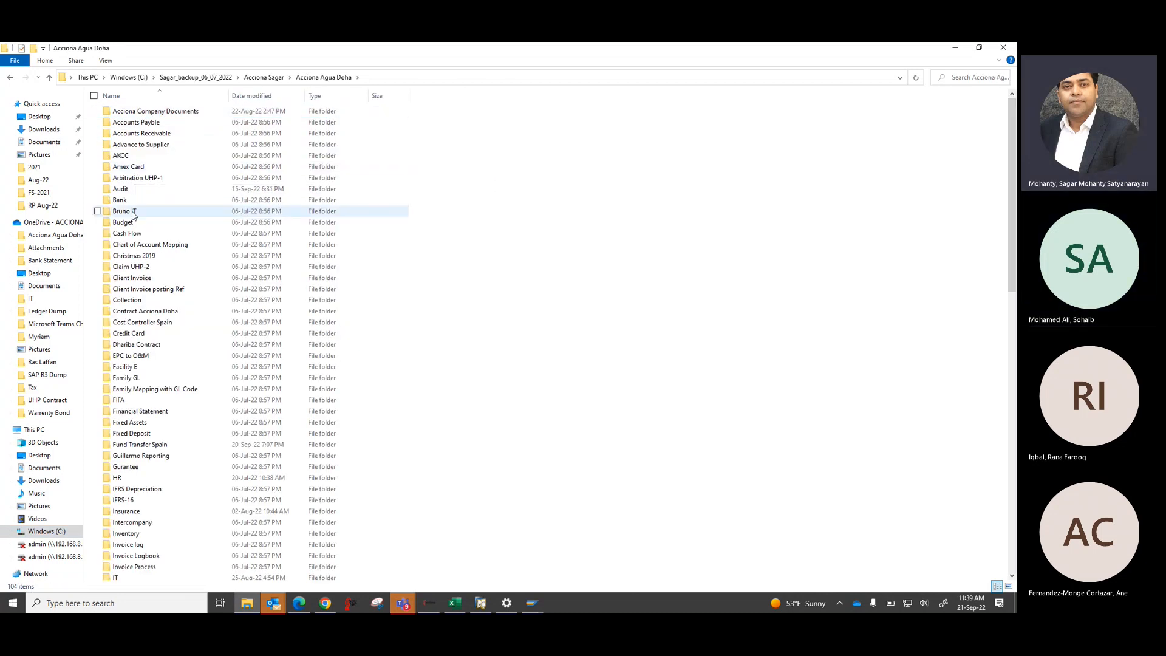
double_click(131, 201)
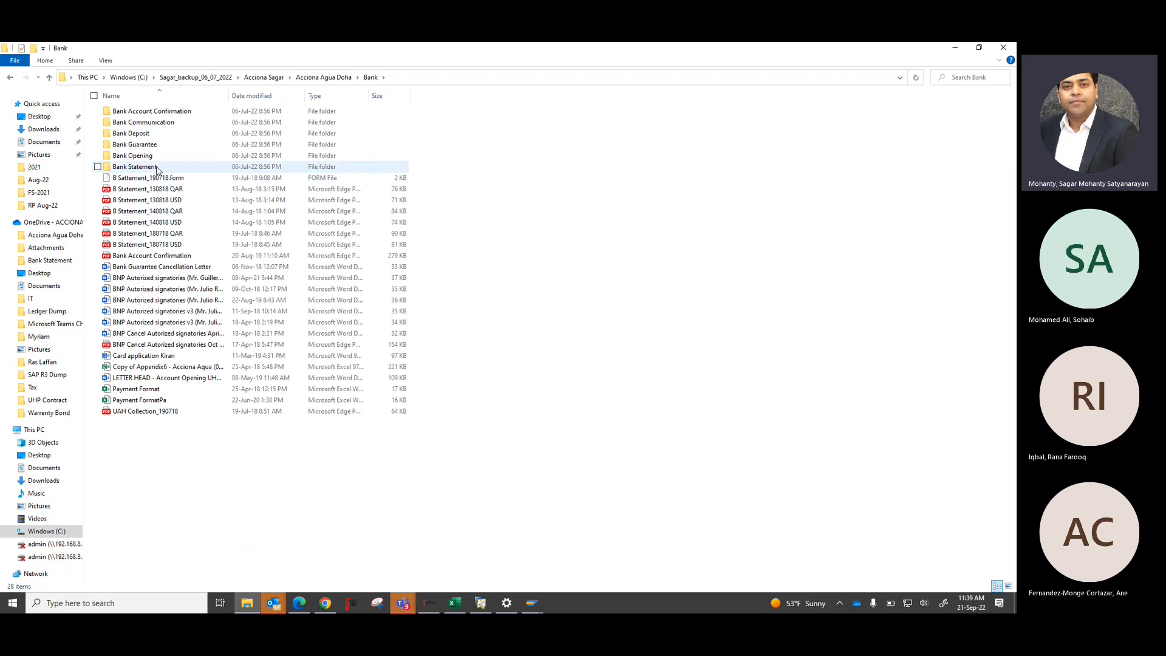
double_click(152, 167)
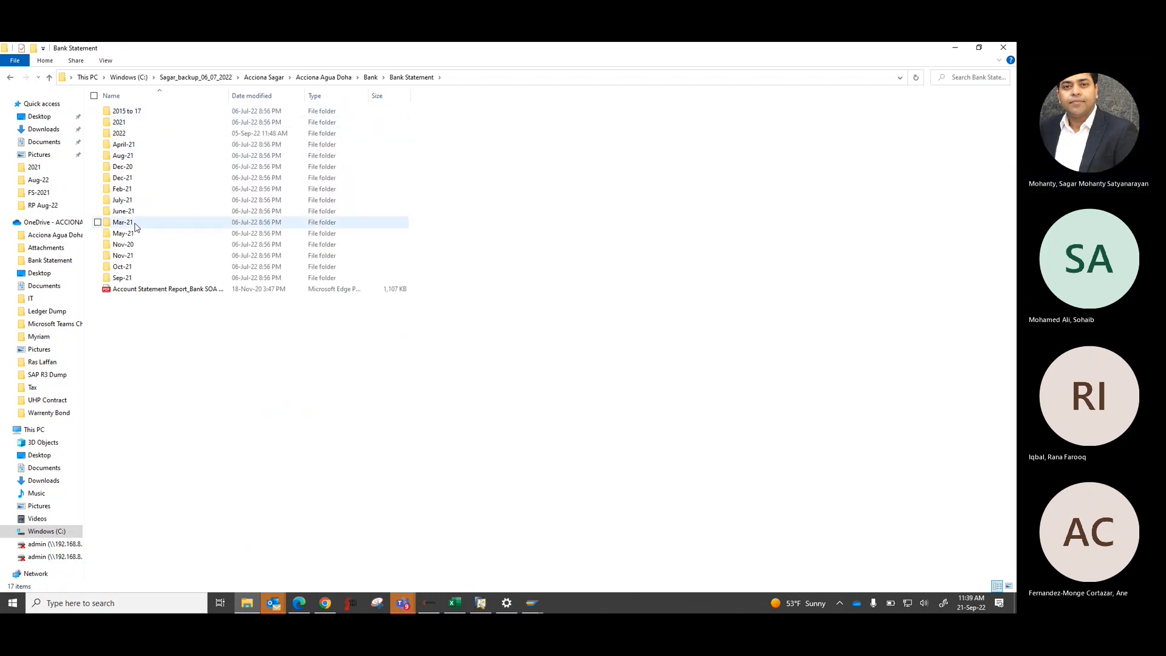
double_click(135, 133)
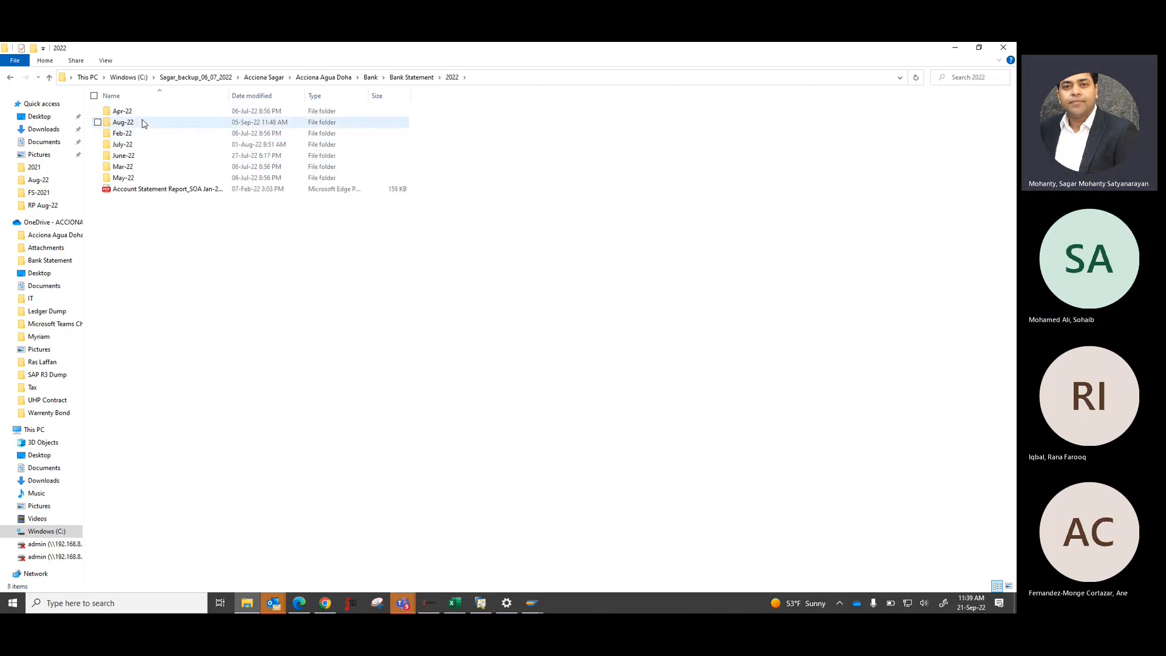
double_click(145, 123)
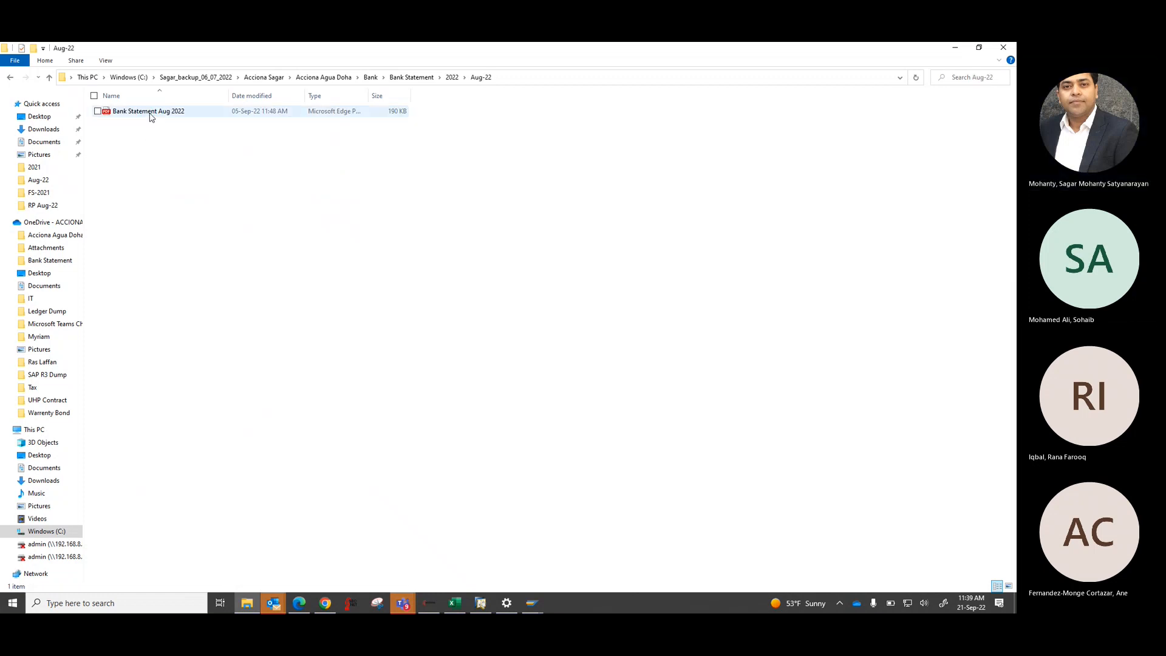
double_click(149, 111)
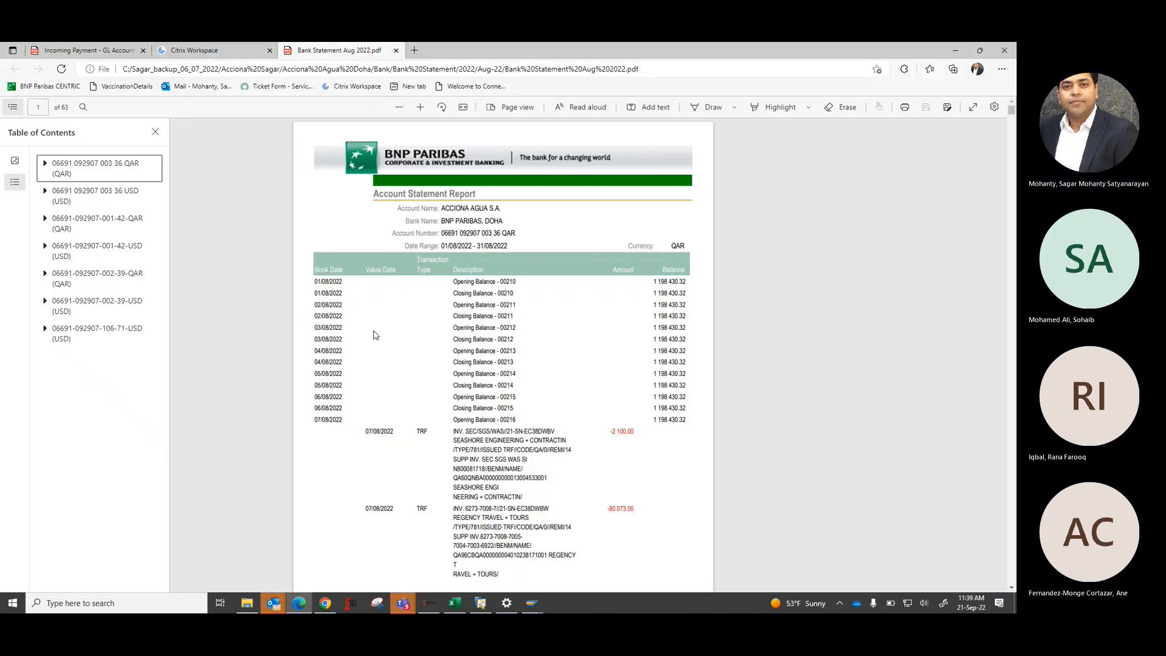
- Examine the bank reference codes in the transfer descriptions on page 3 of the statement, then switch back to SAP Business One
scroll(374, 335, "down", 15)
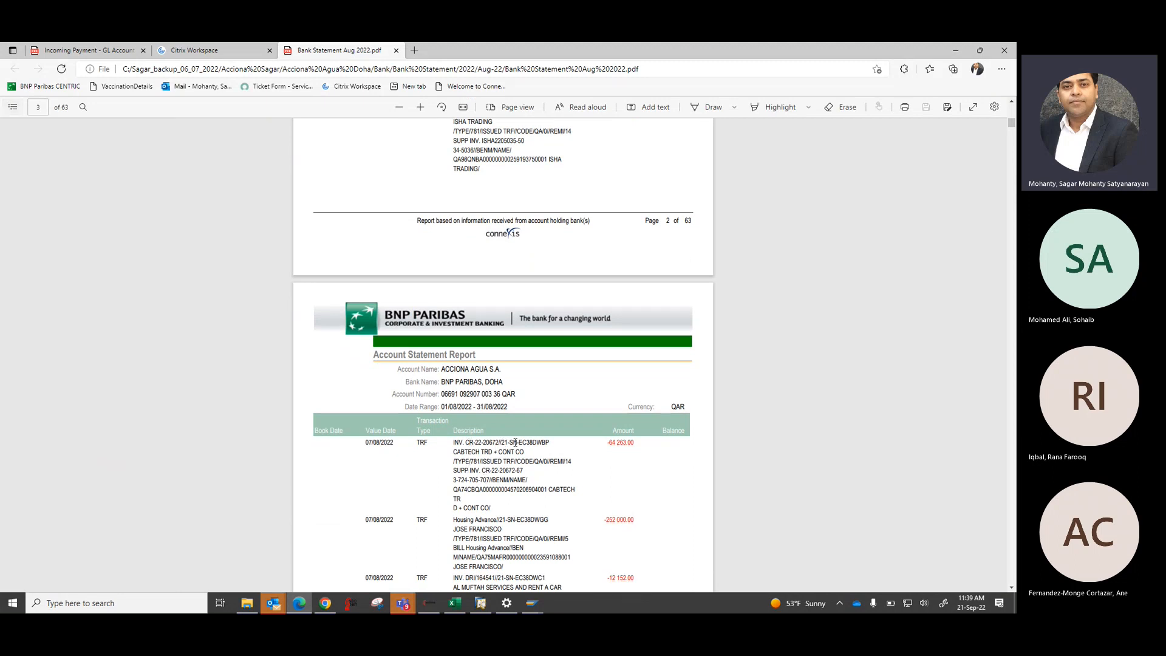
left_click_drag(504, 443, 550, 443)
left_click_drag(498, 520, 549, 519)
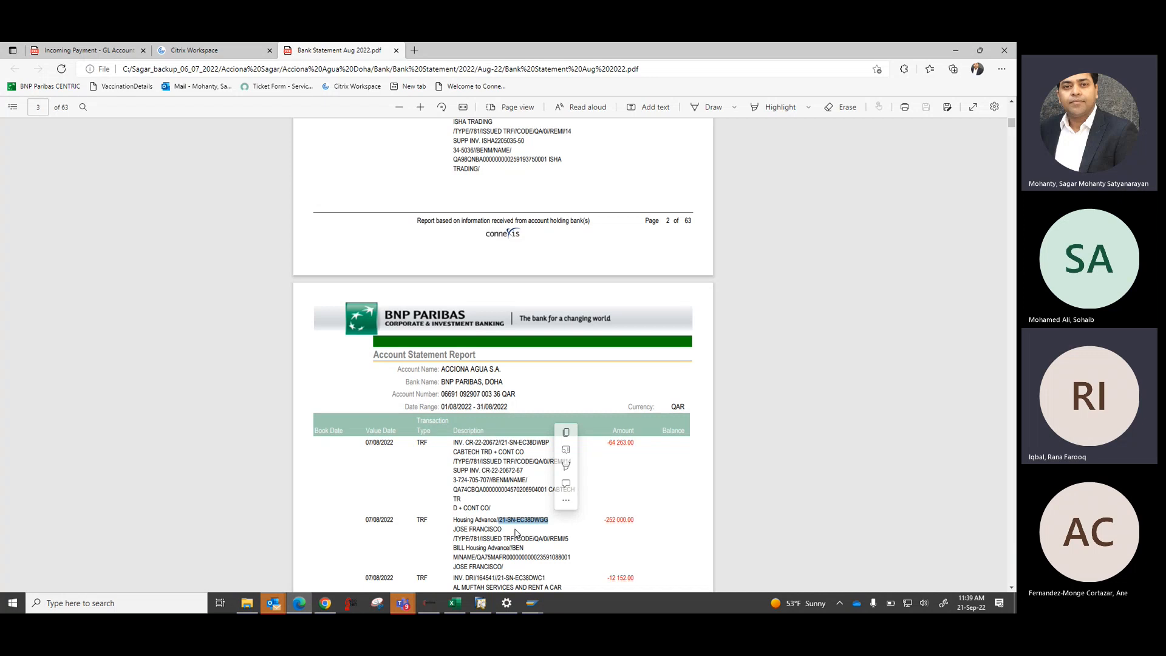
key("alt+Tab")
key("alt+Tab")
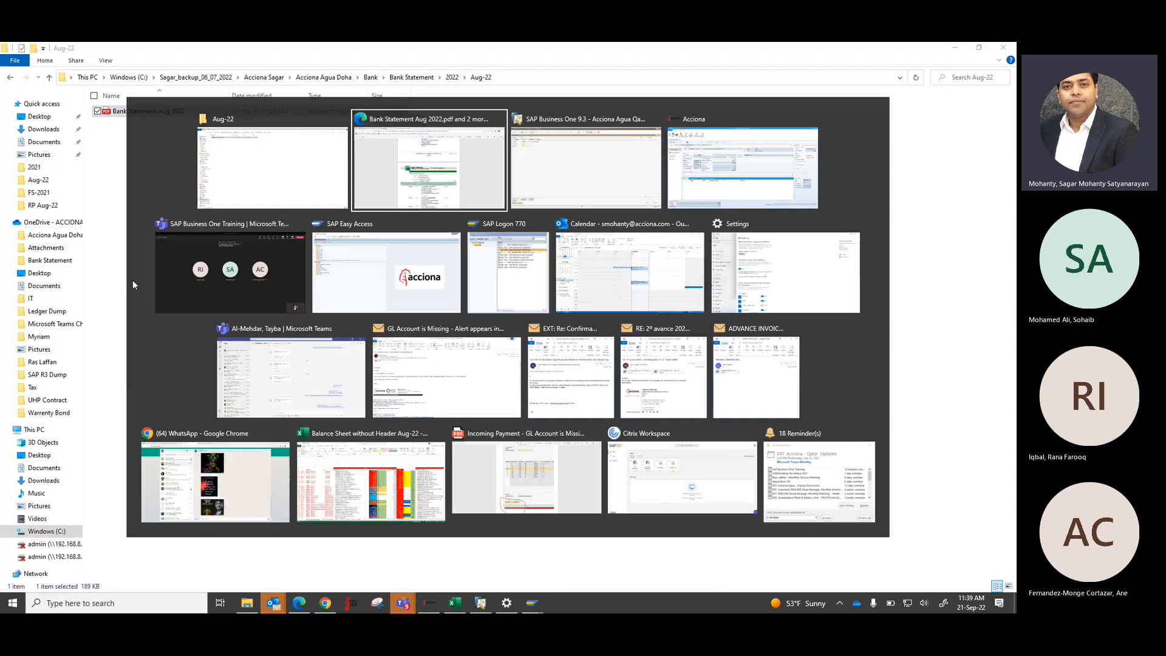
key("alt+Tab")
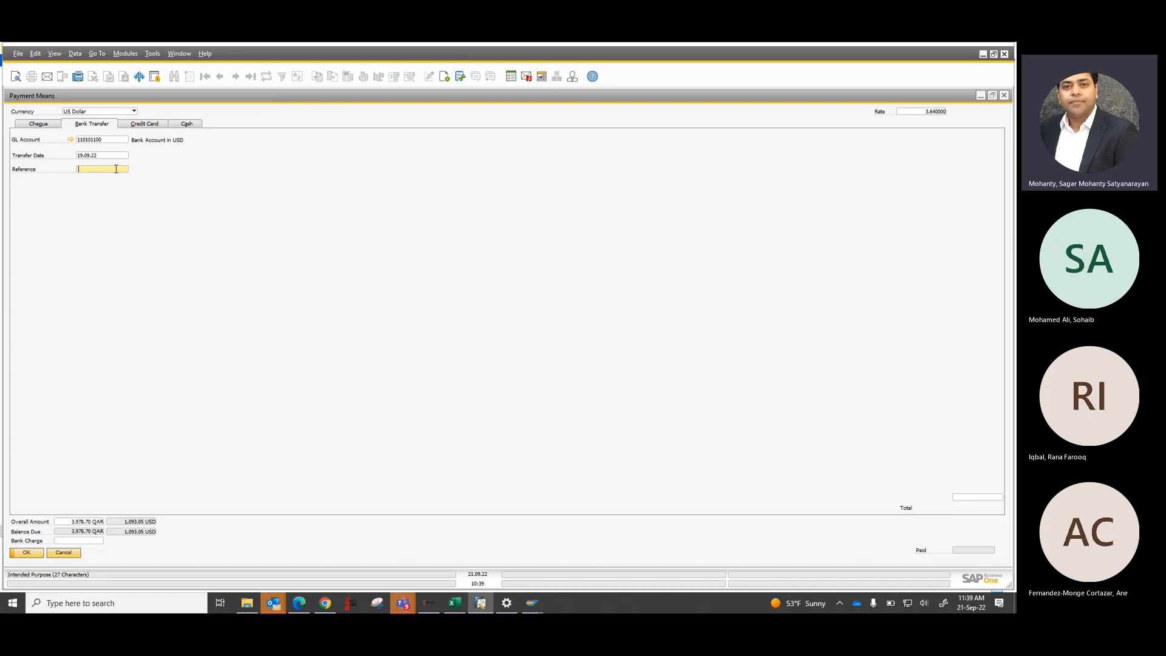
- Set the bank transfer amount to 1093.05 USD and confirm it, then reopen the payment means for review and close it
left_click(988, 498)
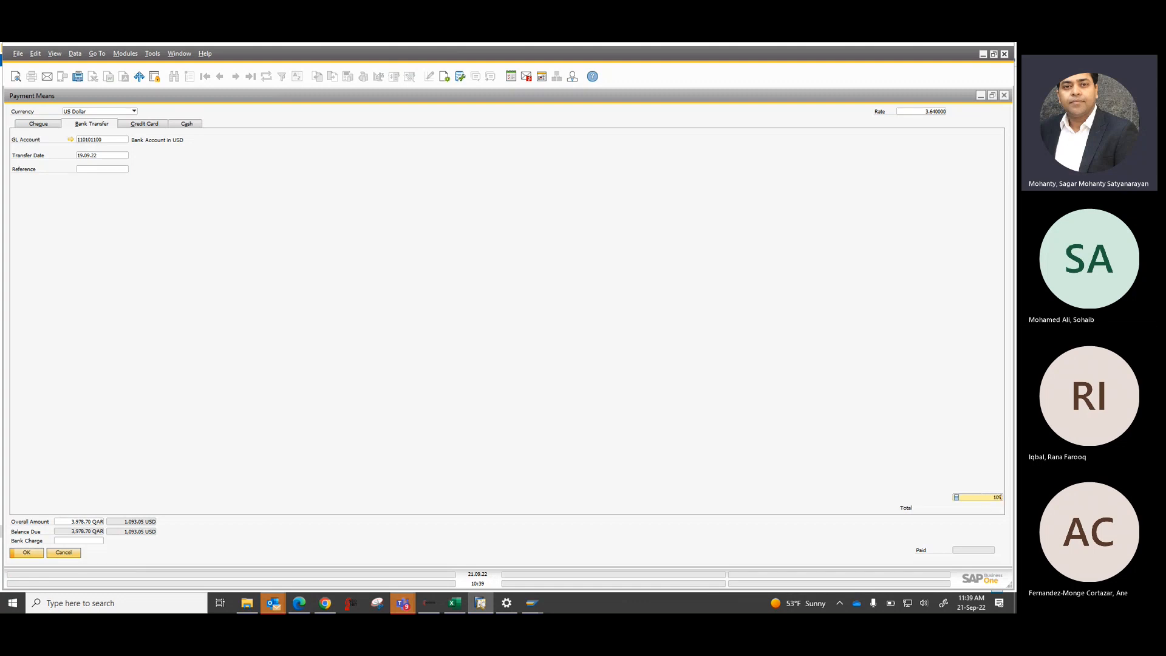
type("1093.05")
left_click(956, 497)
left_click(774, 445)
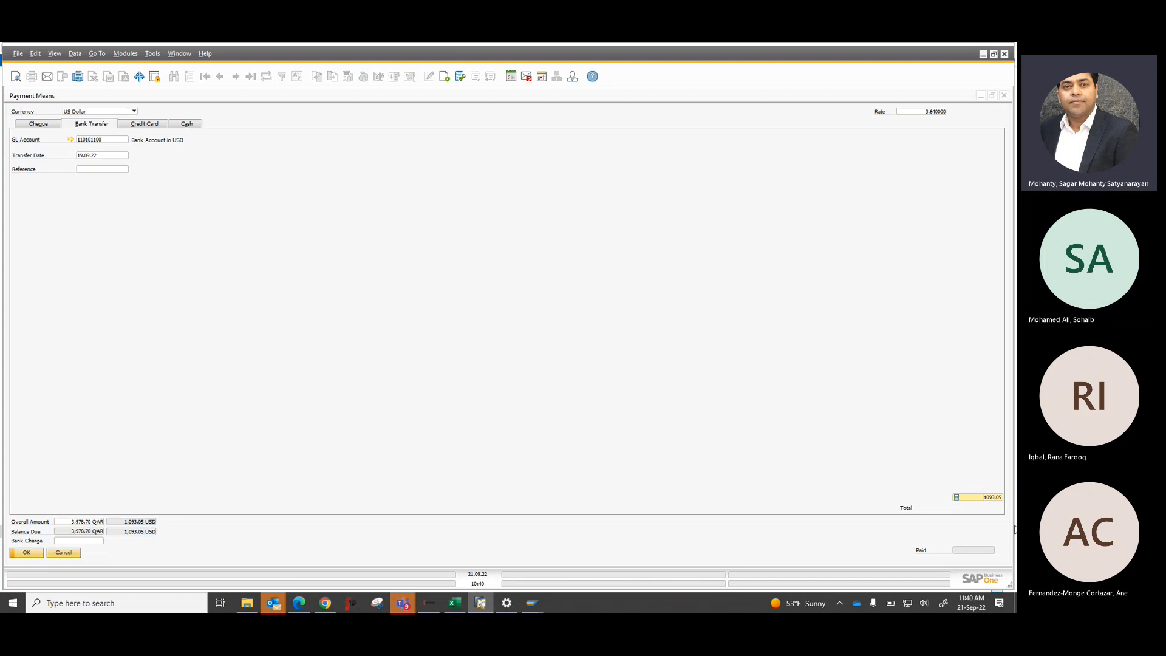
left_click(24, 554)
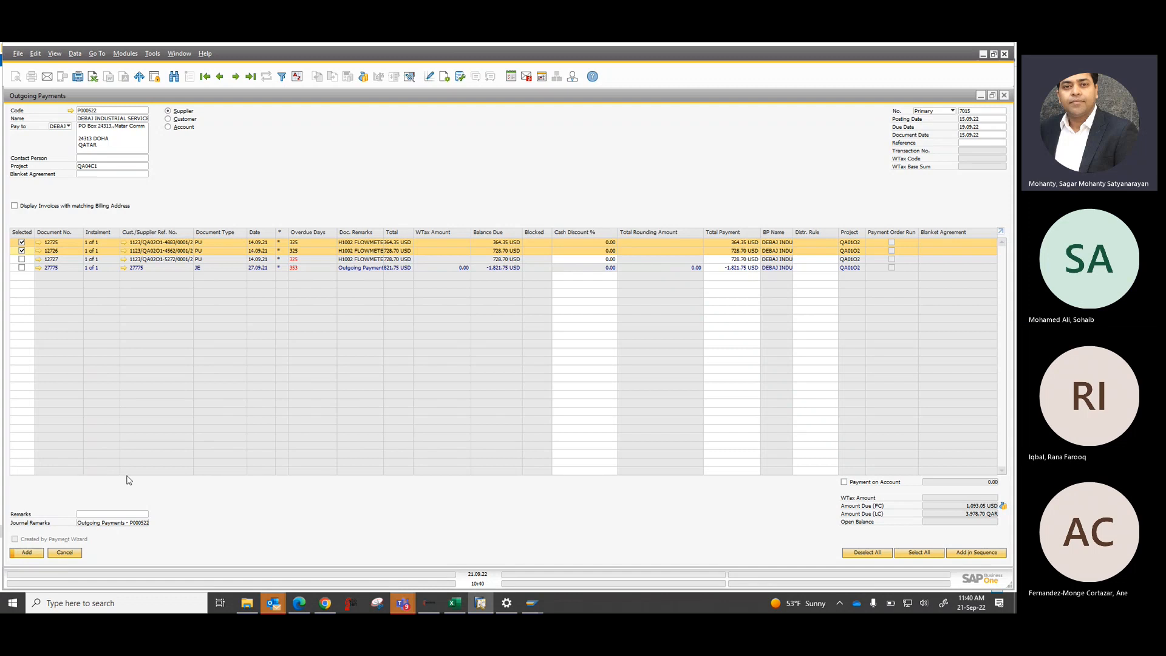
key("ctrl+shift+b")
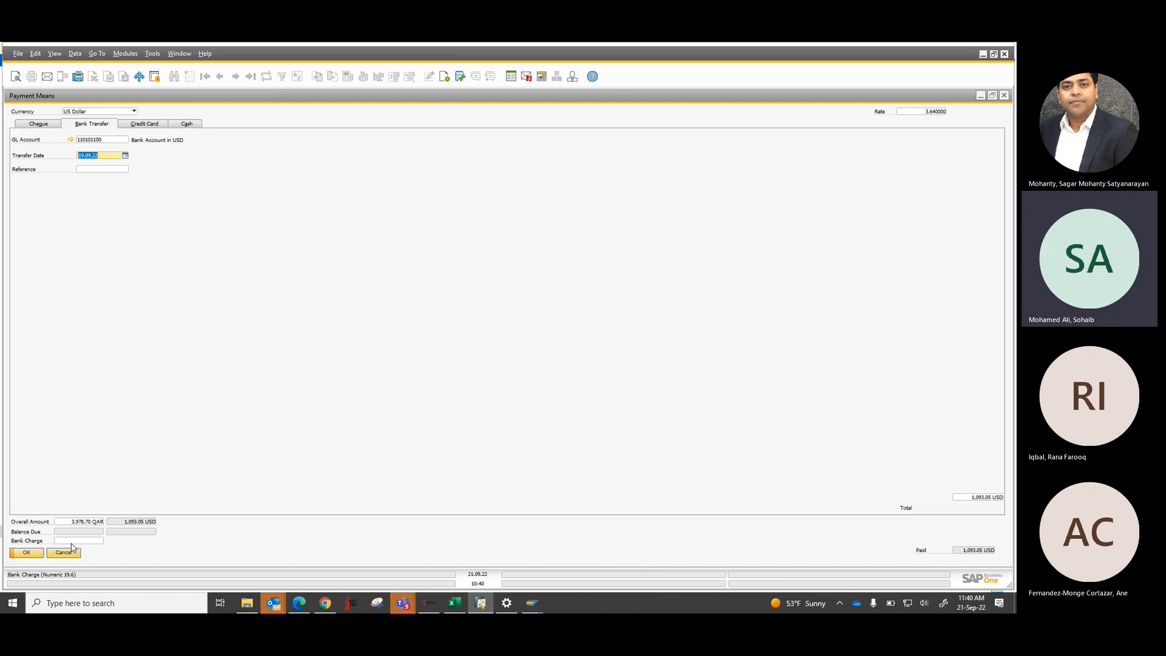
left_click(27, 552)
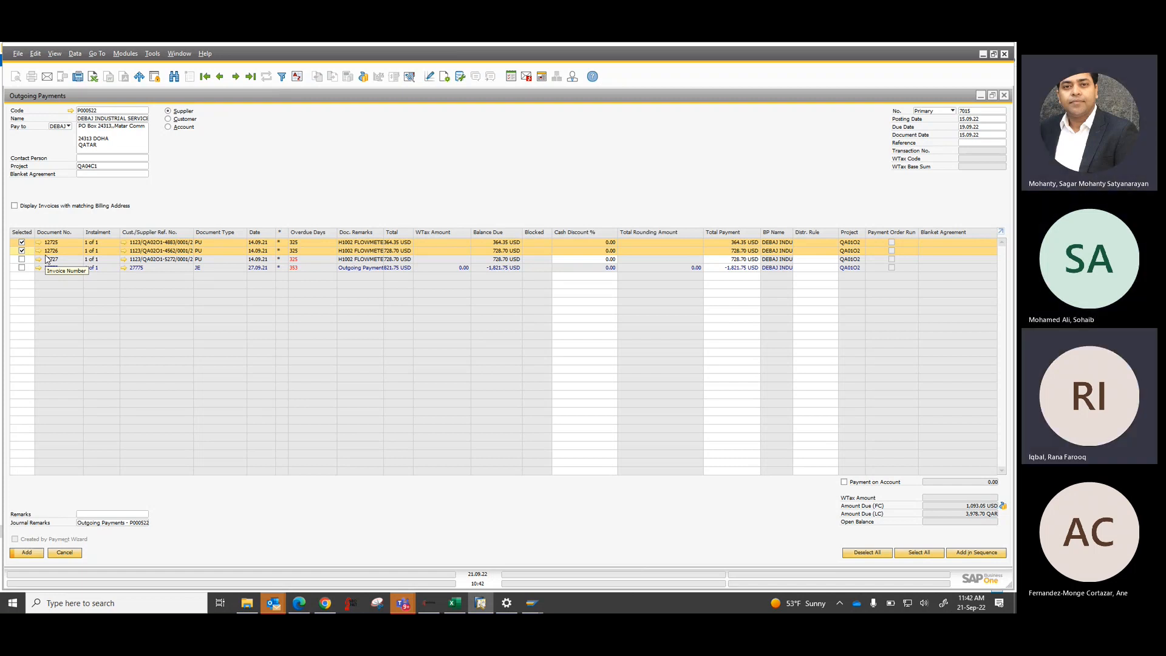
- Cancel the filled-in outgoing payment without adding it and open a new blank Outgoing Payments document from the Banking module
left_click(65, 553)
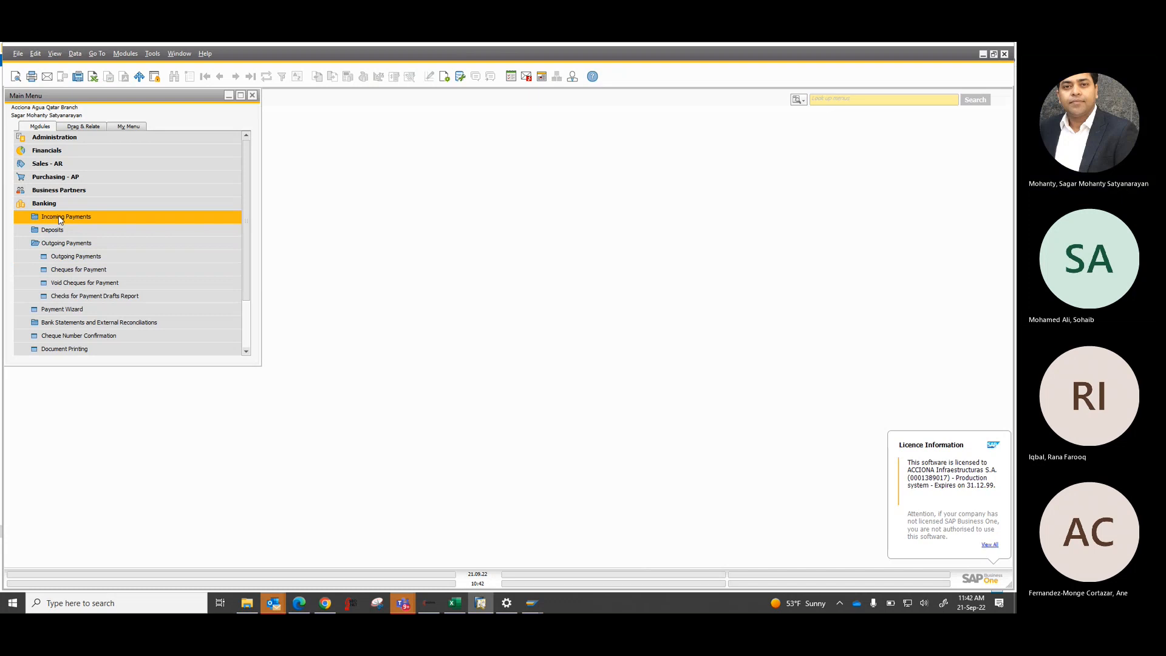
left_click(67, 257)
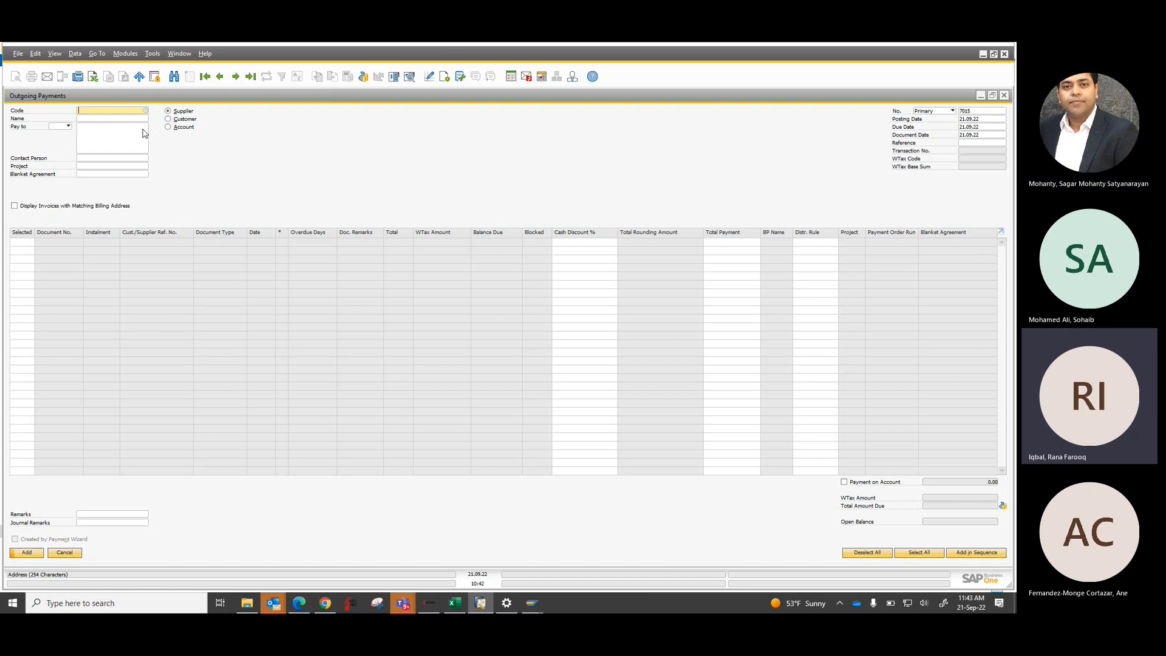
- Close the blank Outgoing Payments document, look through the Banking module's remaining entries and collapse its Outgoing Payments folder
left_click(64, 552)
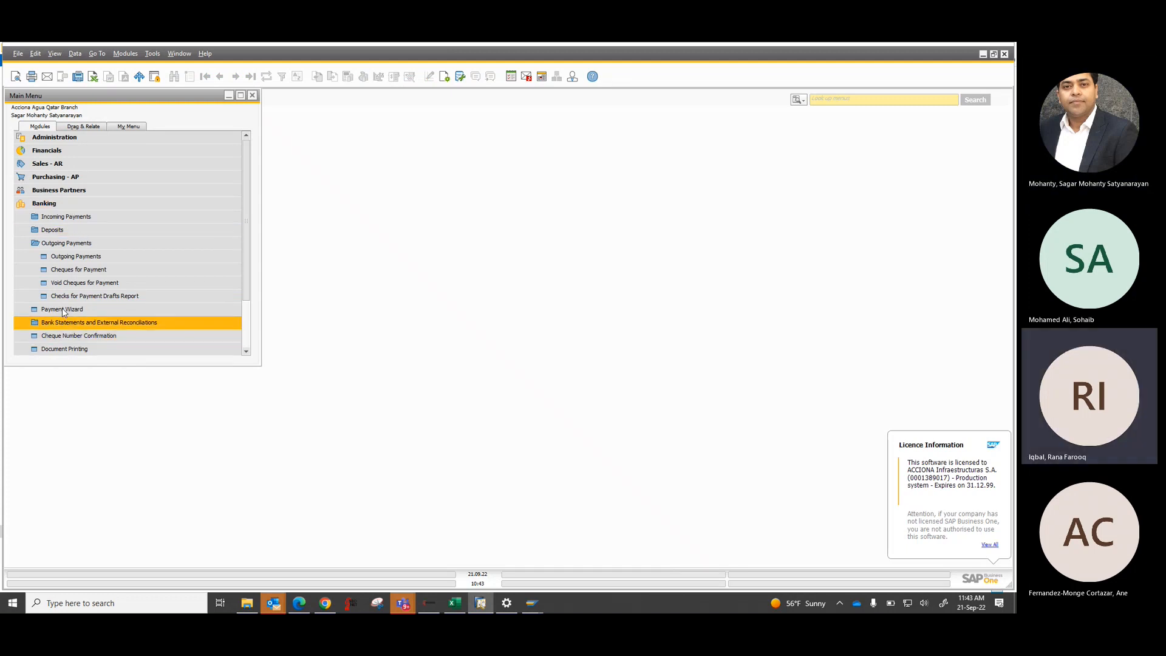
scroll(61, 286, "down", 2)
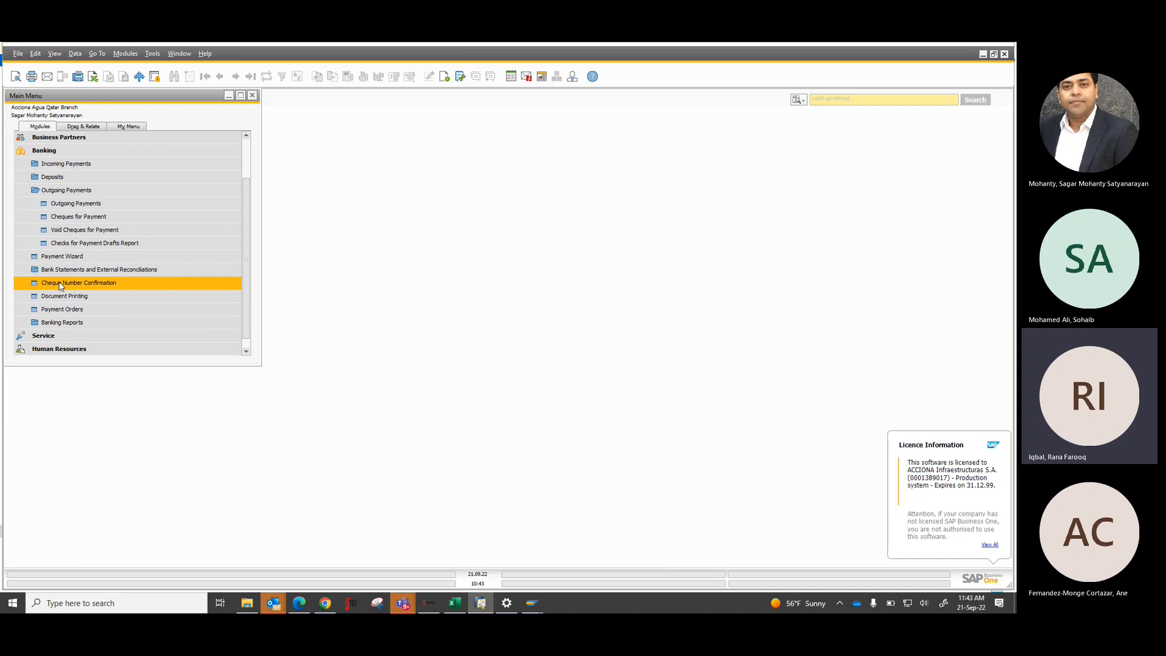
left_click(56, 191)
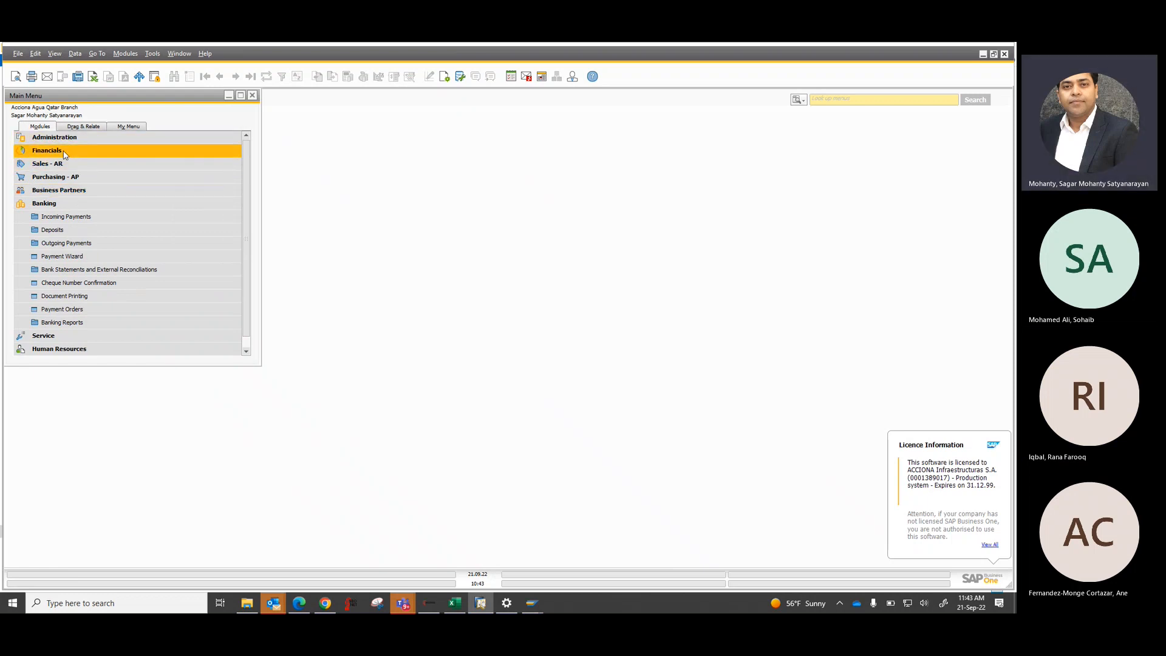
- Look through the entries of the Financials, Banking and Administration modules in the main menu
left_click(49, 151)
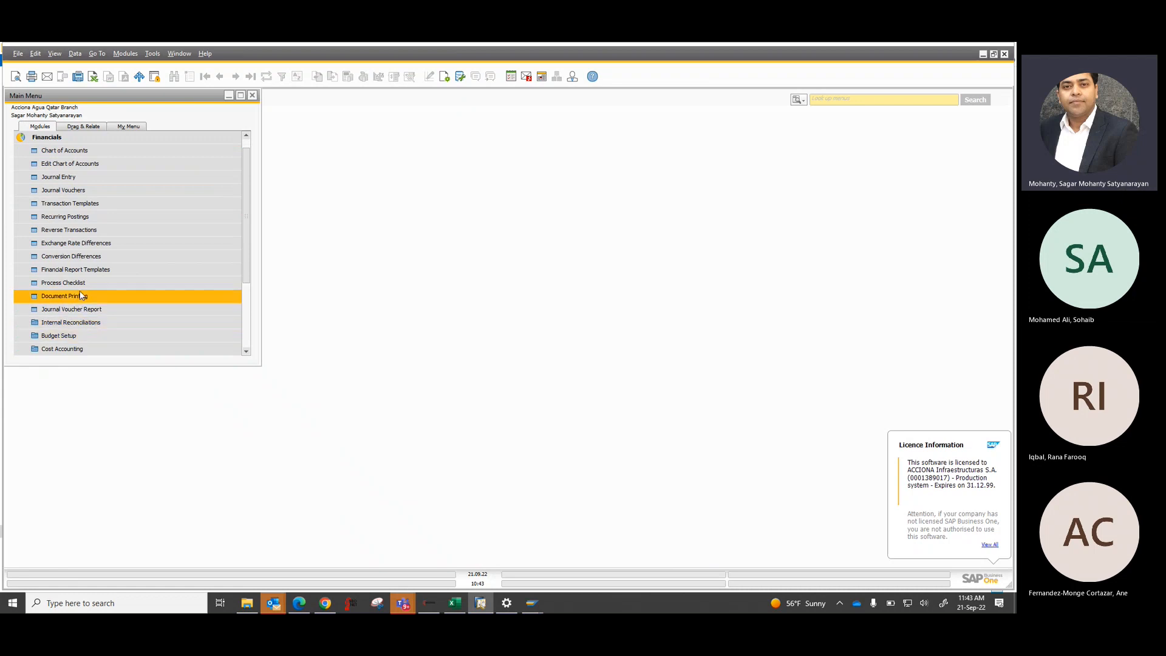
scroll(81, 338, "down", 1)
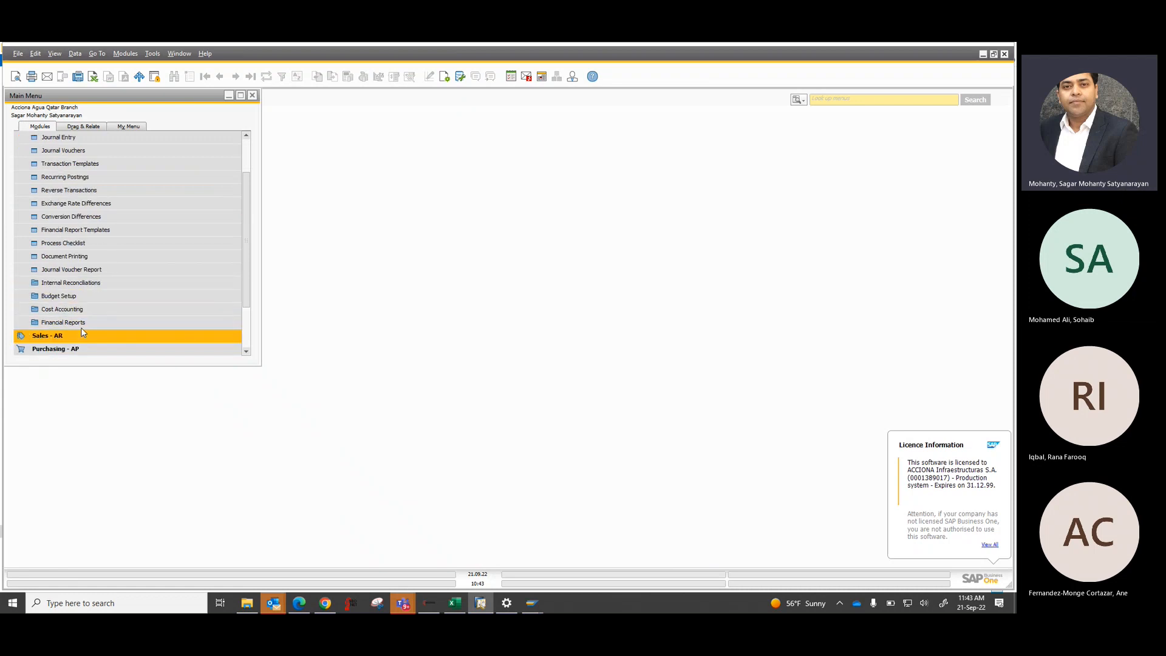
scroll(73, 267, "up", 2)
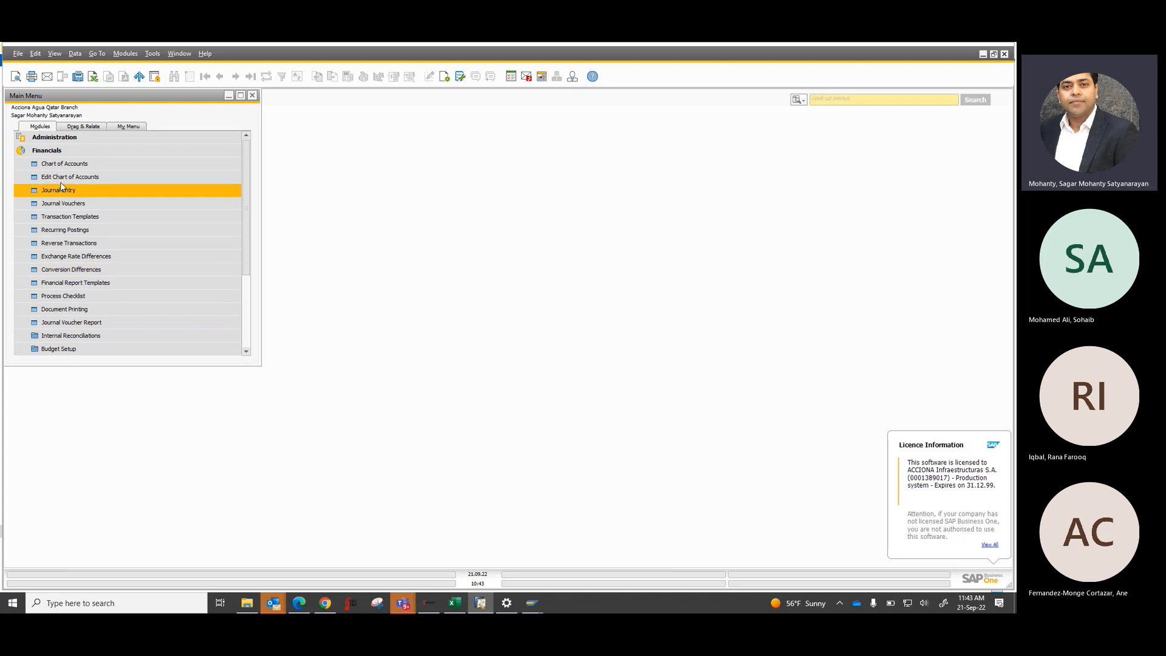
left_click(58, 153)
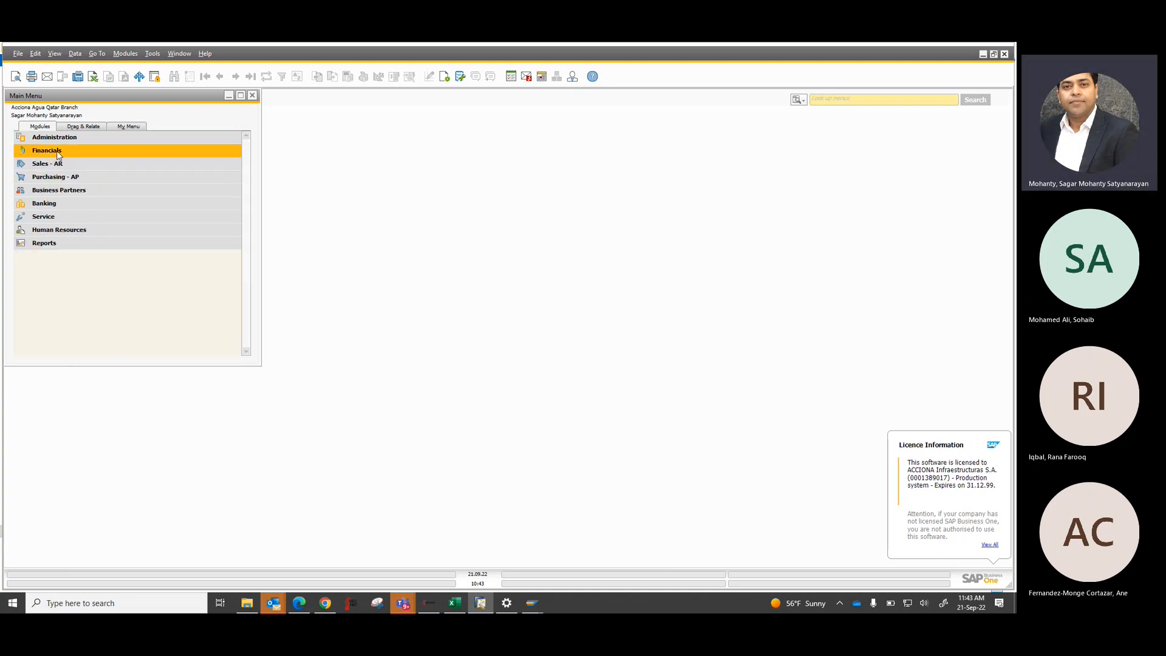
left_click(42, 204)
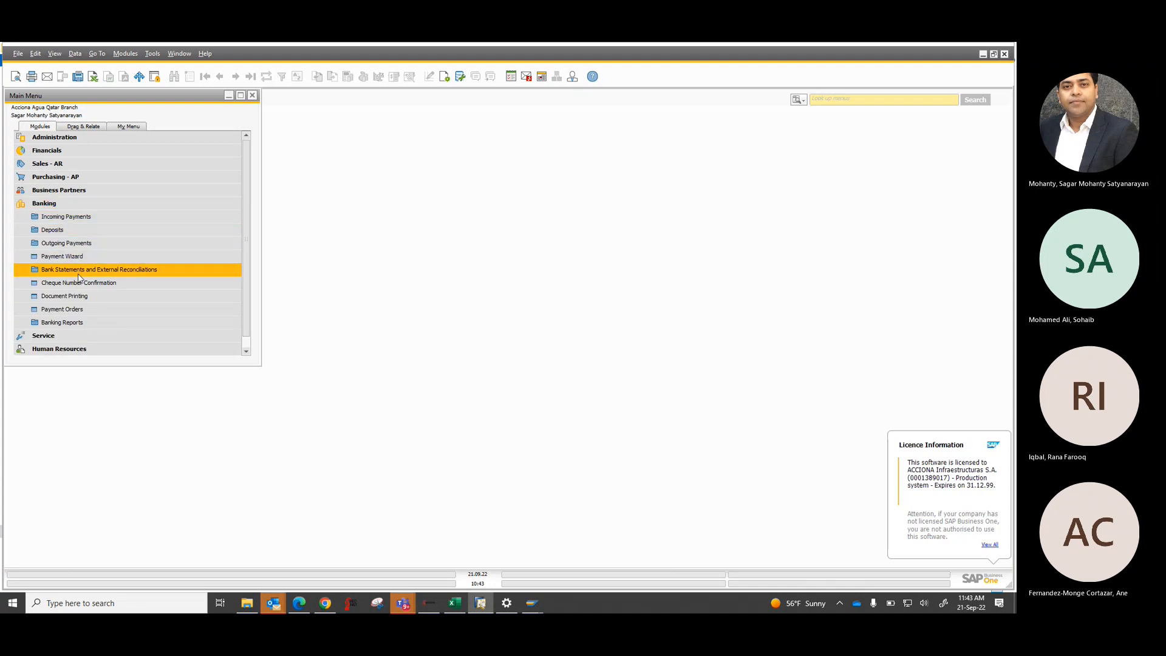
left_click(51, 142)
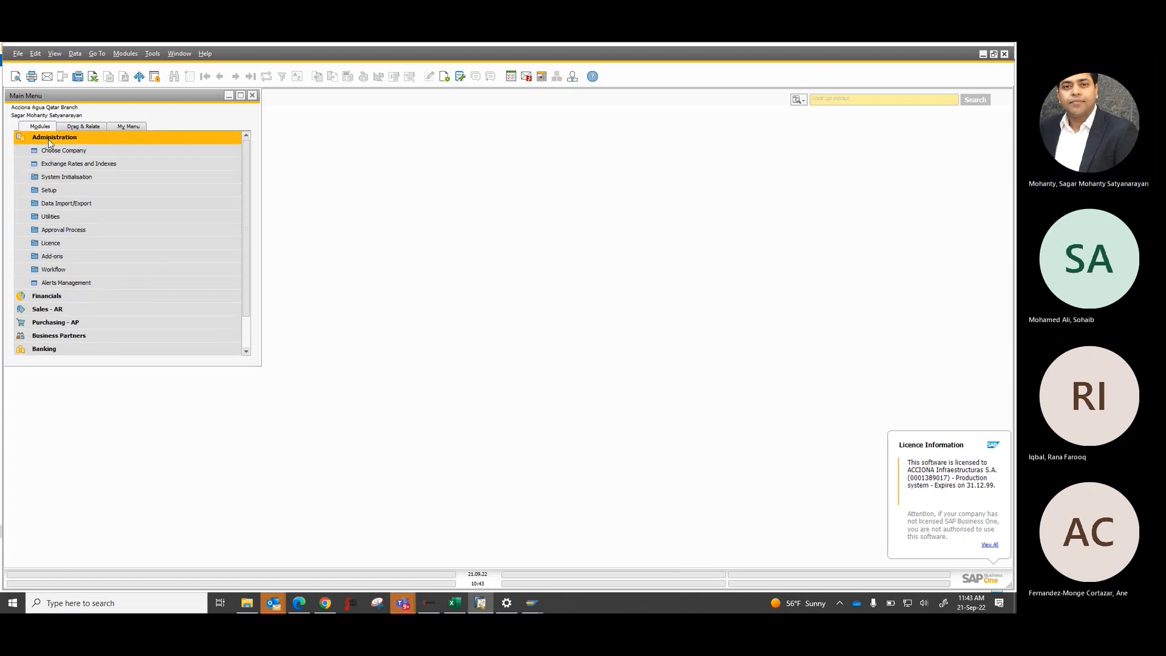
- Open Financial Report Templates from the Financials module for a look, close it and review the module's other entries
left_click(55, 296)
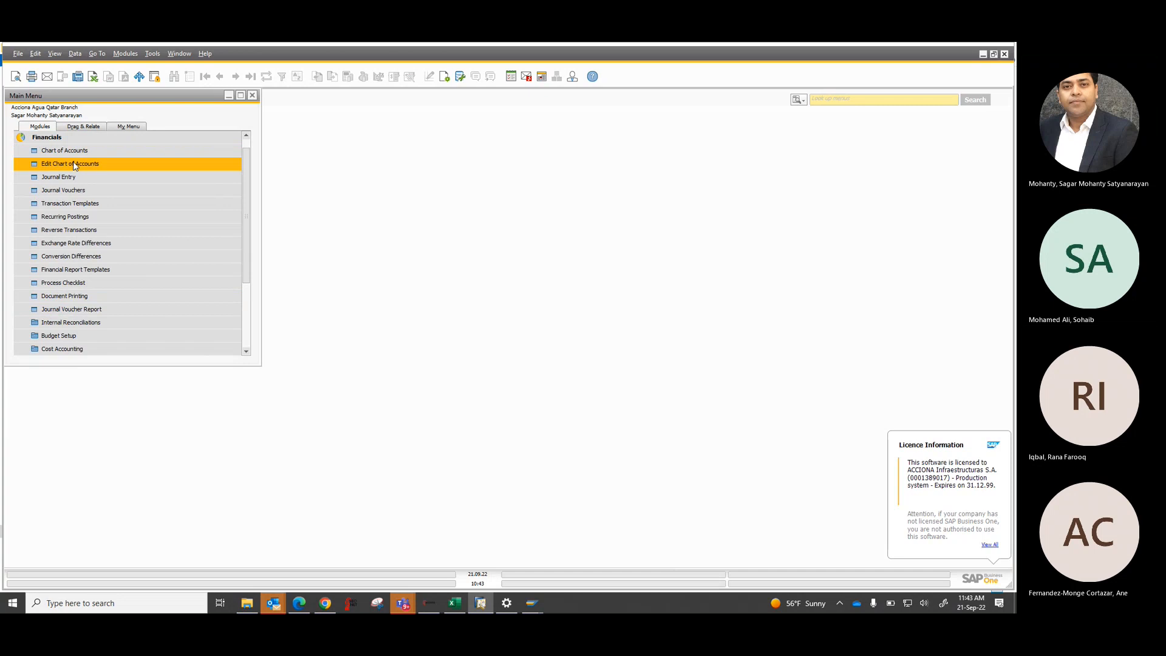
left_click(90, 269)
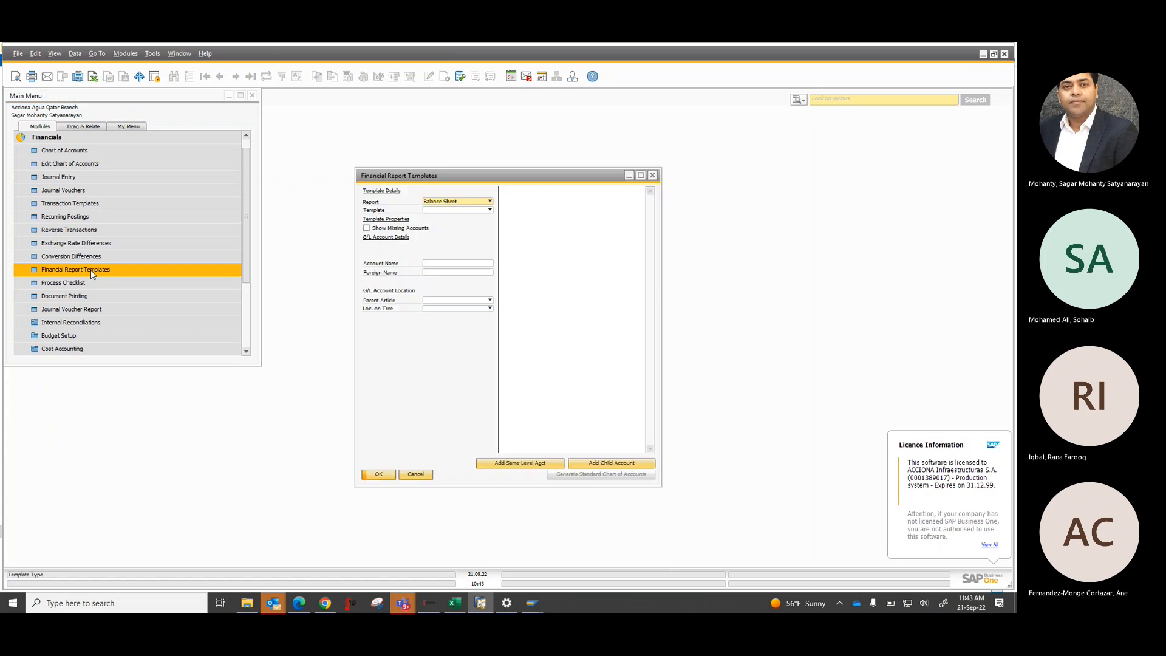
left_click(653, 176)
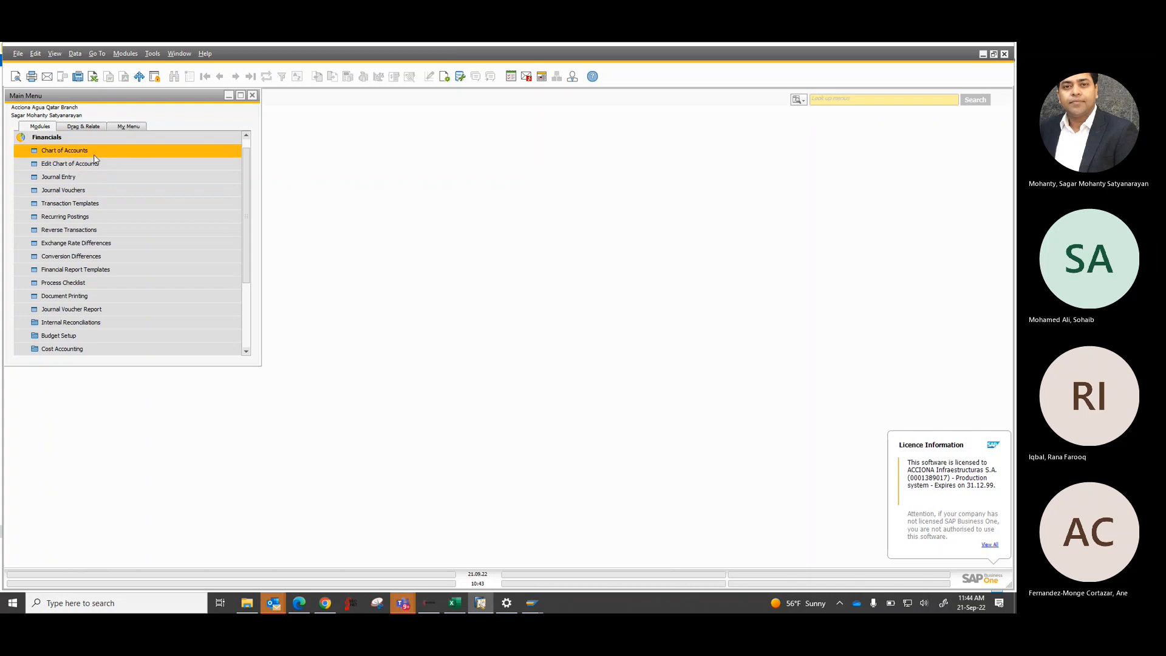
scroll(93, 154, "down", 3)
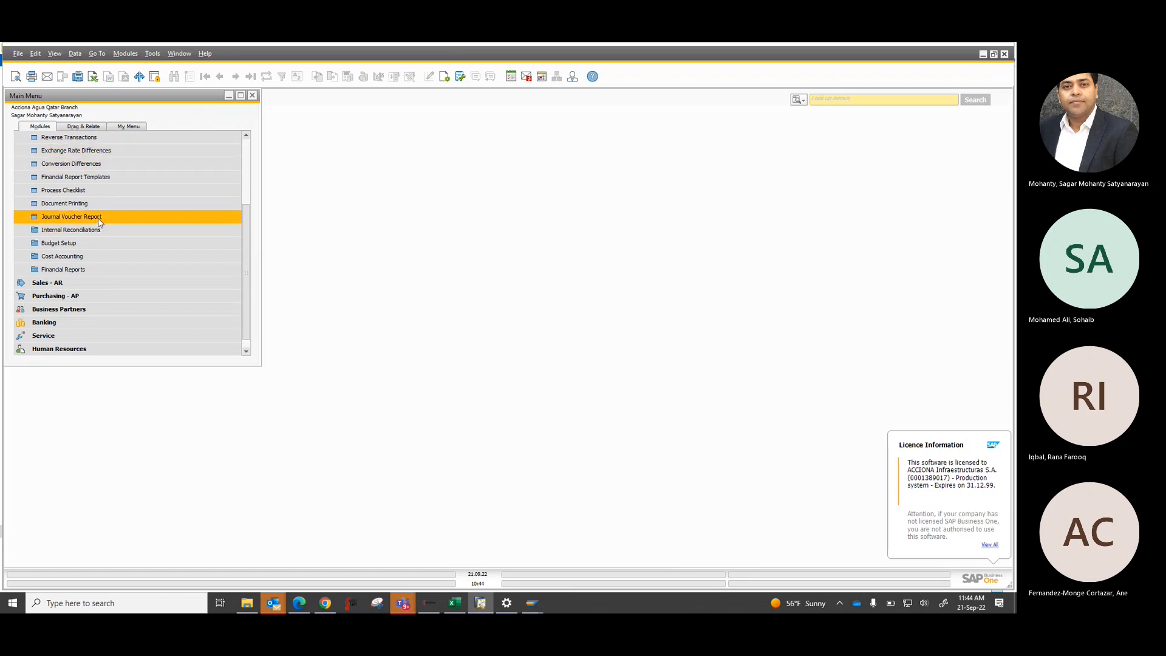
scroll(99, 222, "up", 3)
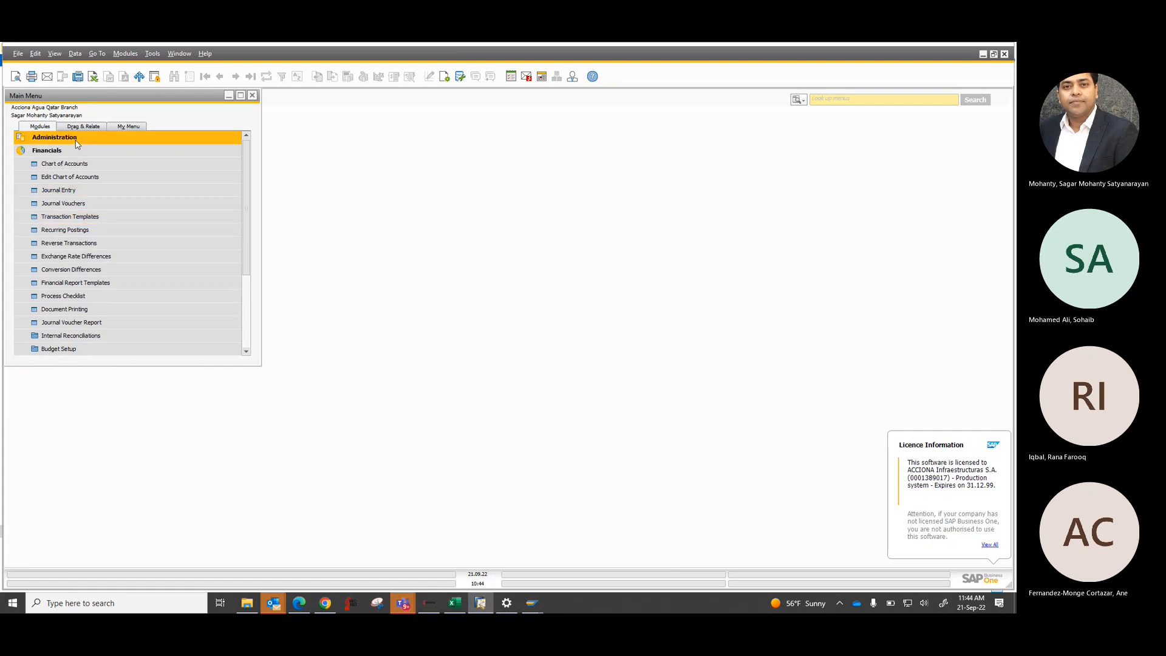
- View the House Bank Accounts setup in Administration's Banking setup, then close it without changes
left_click(77, 140)
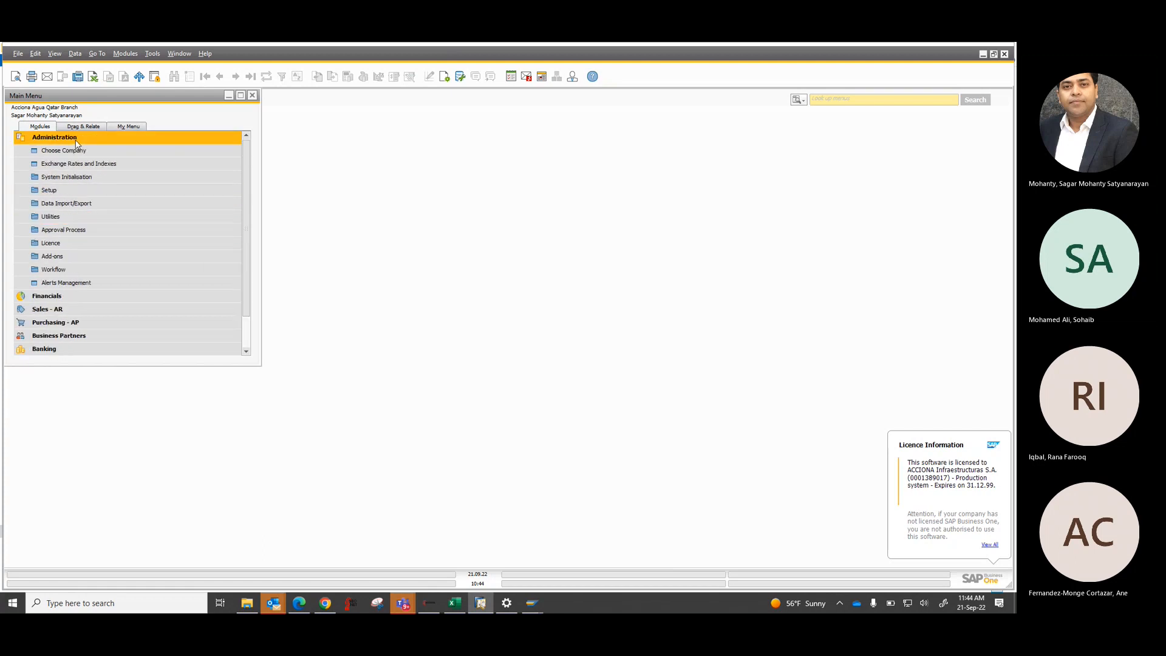
left_click(70, 178)
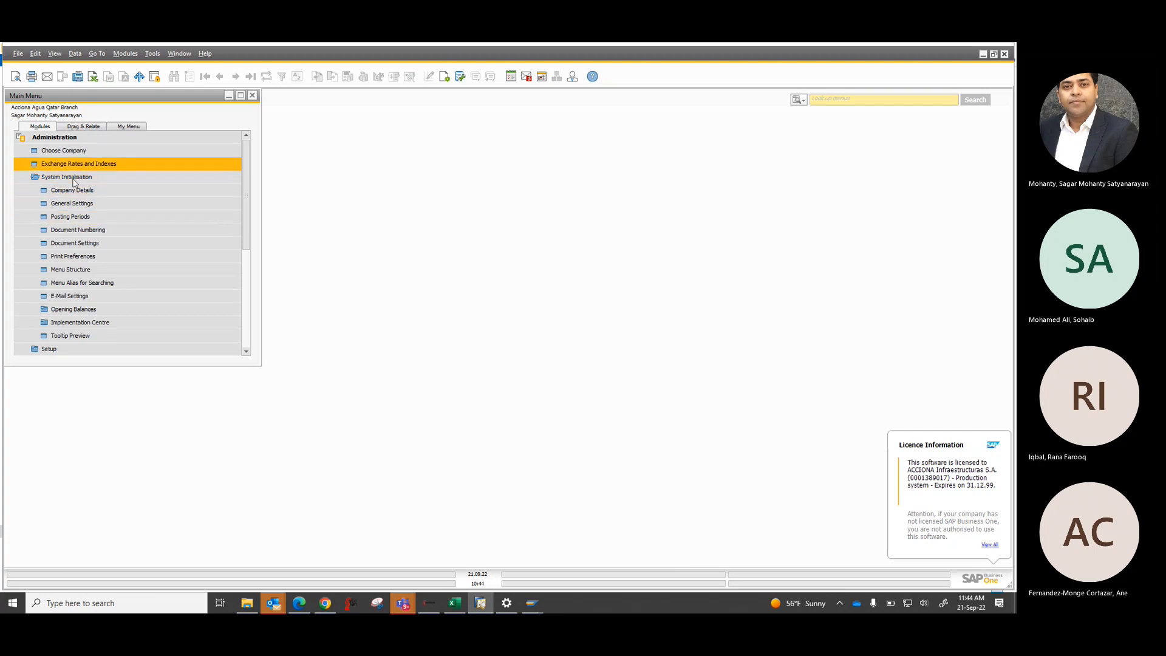
scroll(85, 275, "down", 3)
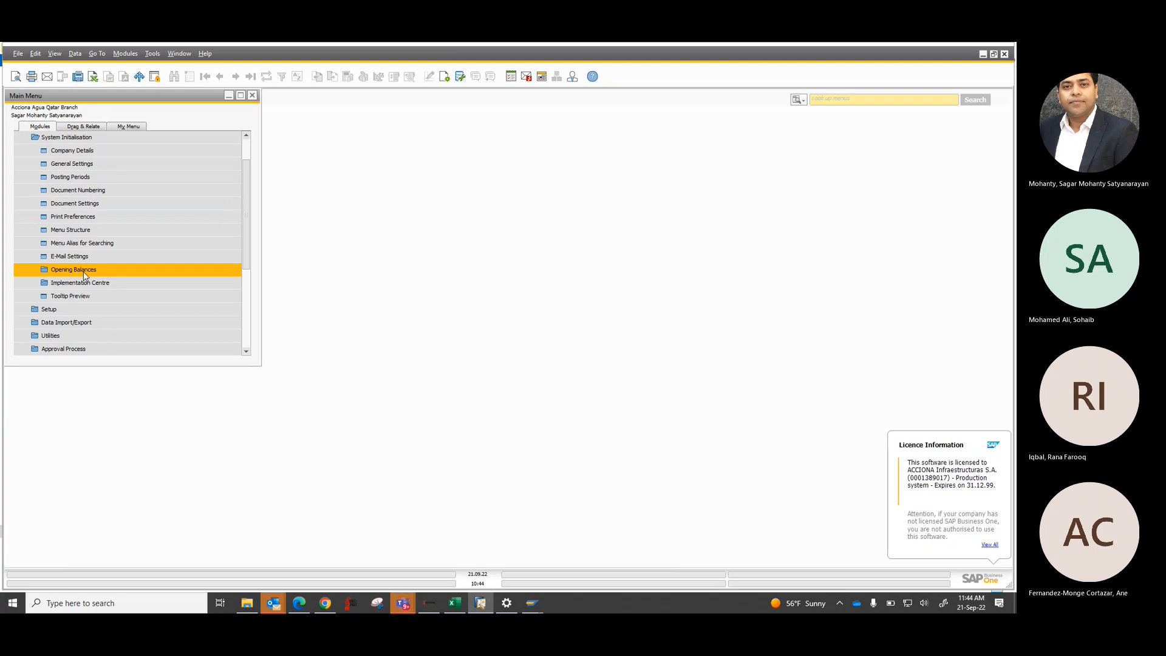
left_click(85, 260)
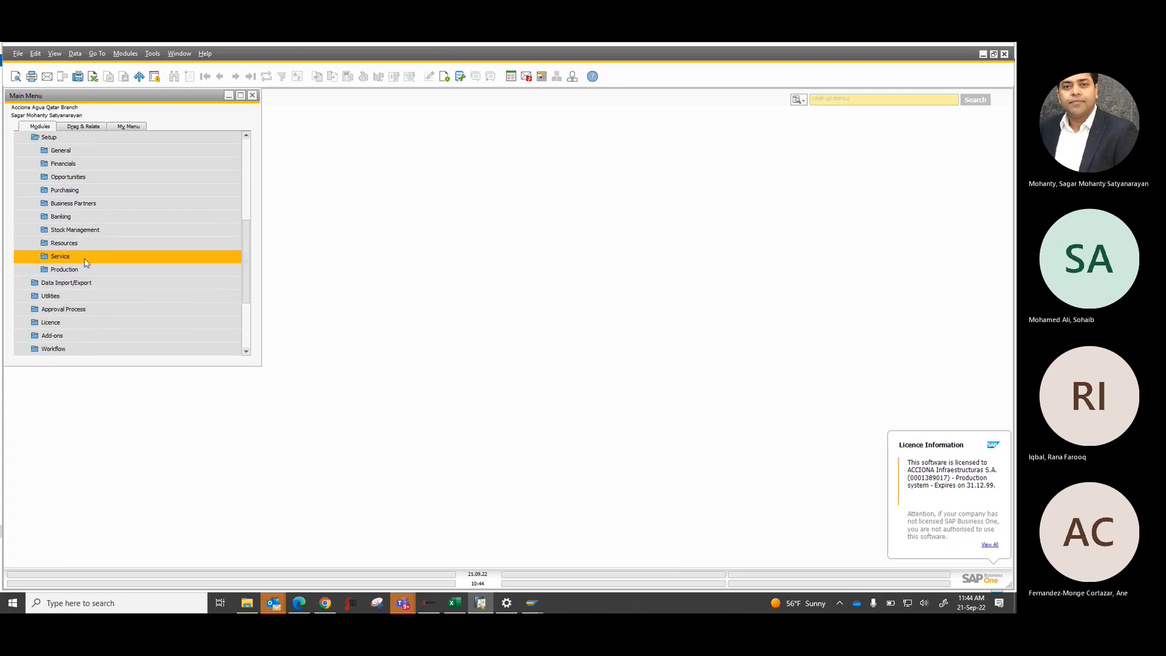
left_click(82, 217)
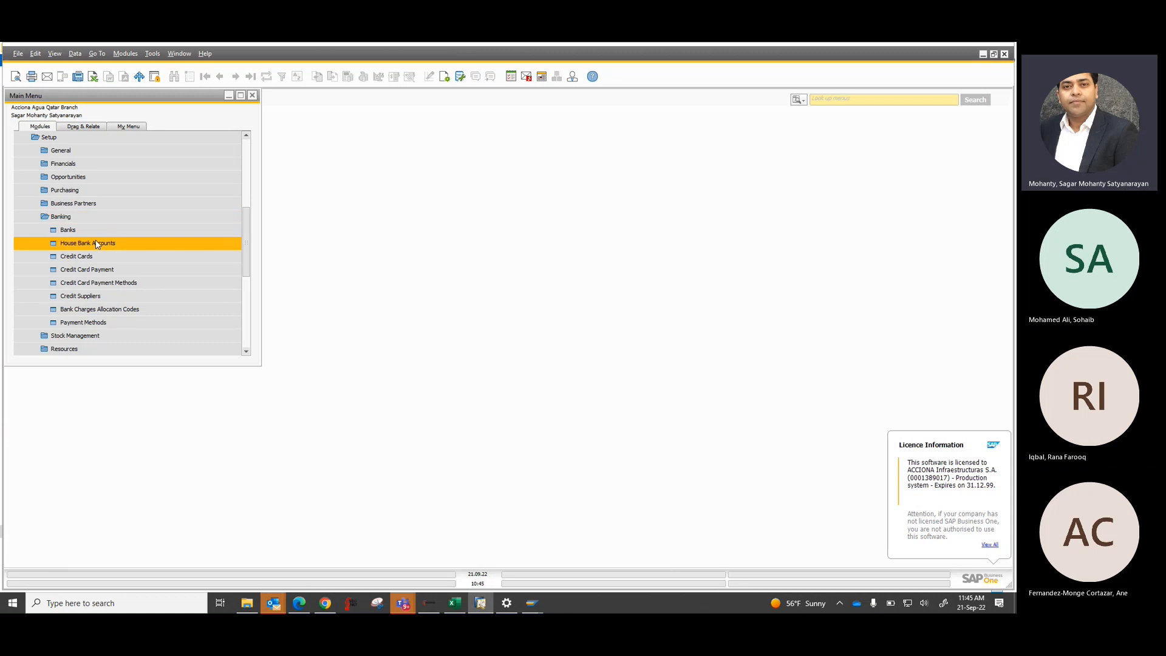
left_click(96, 242)
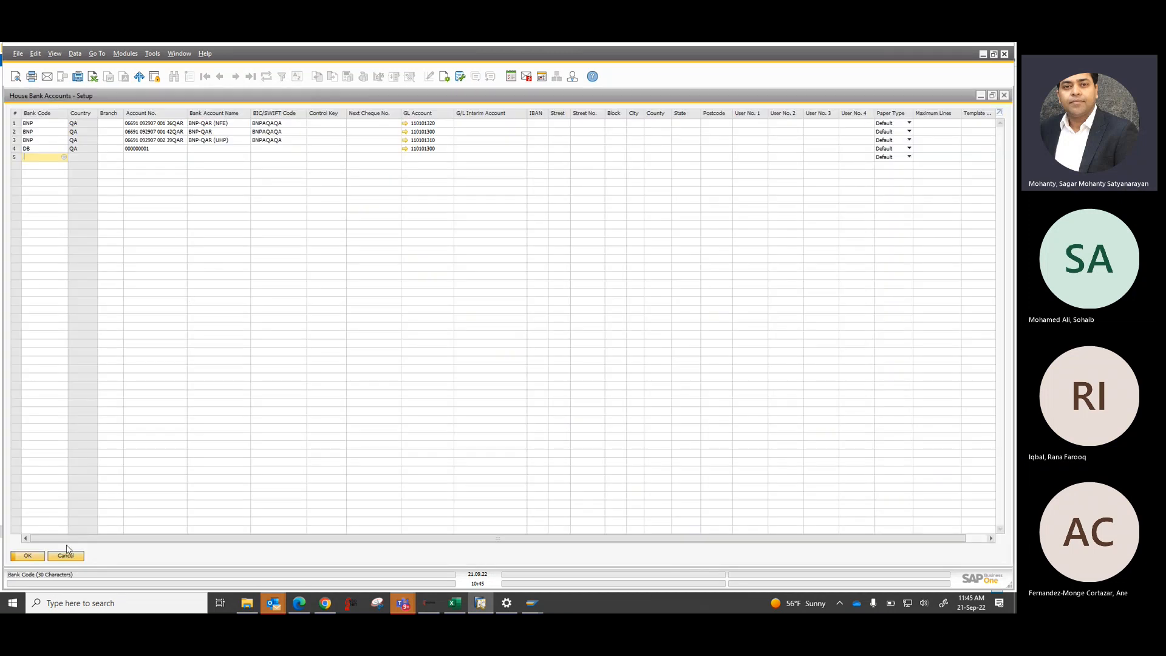
left_click(66, 556)
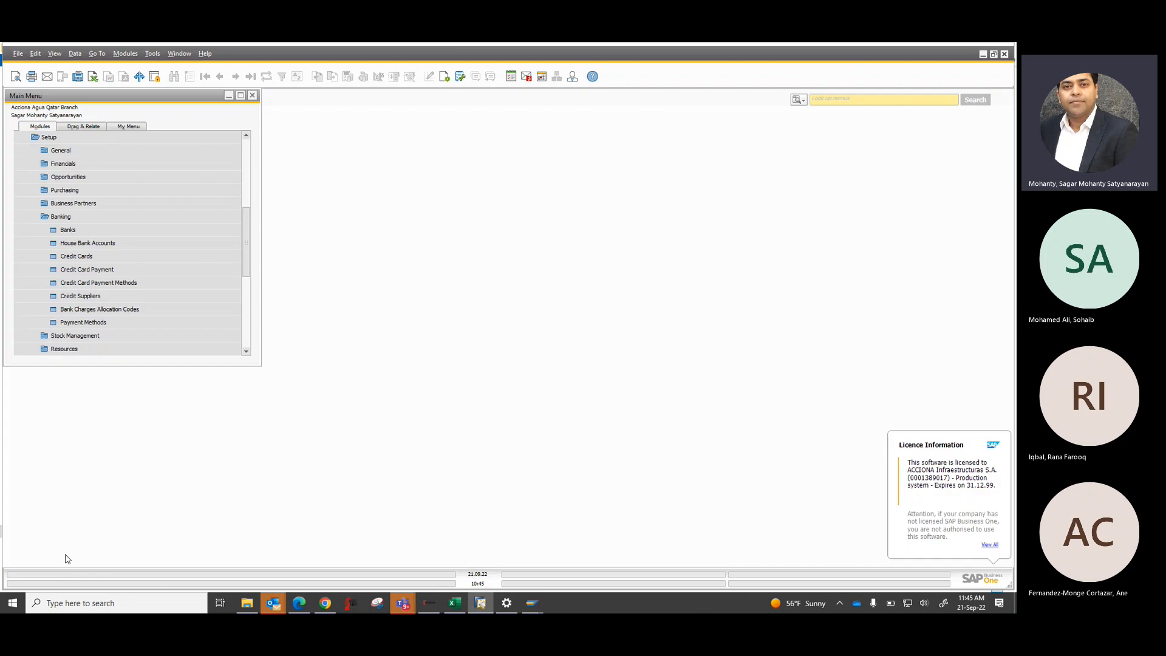
- Collapse Administration, show the Incoming Payments entries in the Banking module, then collapse Banking
left_click(97, 139)
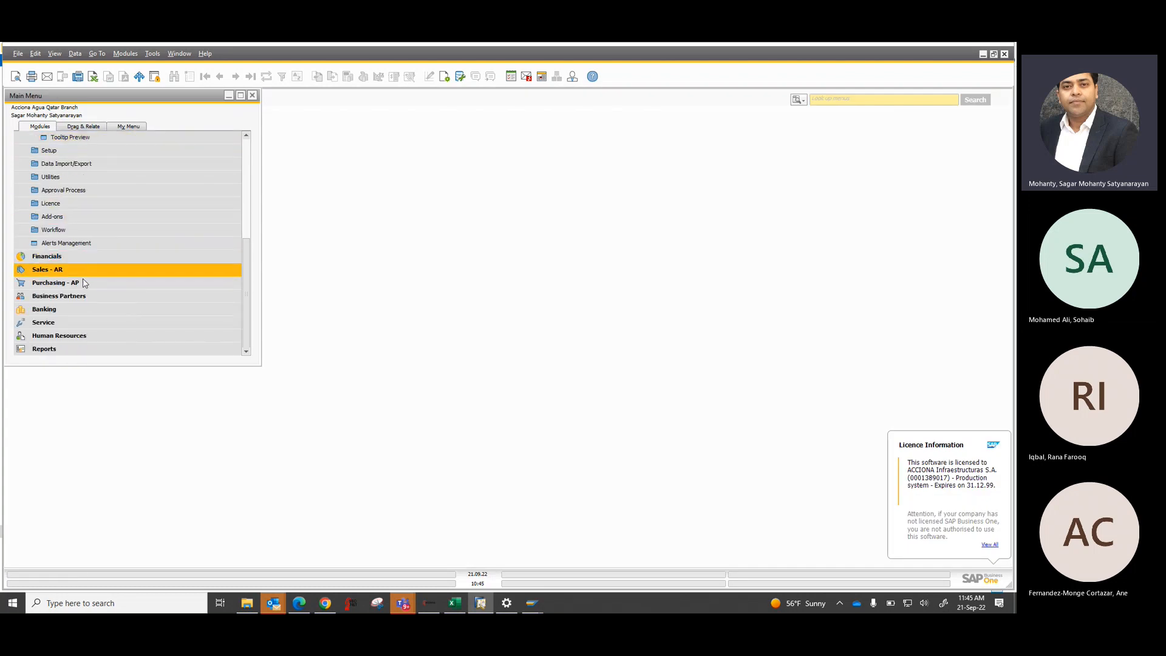
left_click(74, 315)
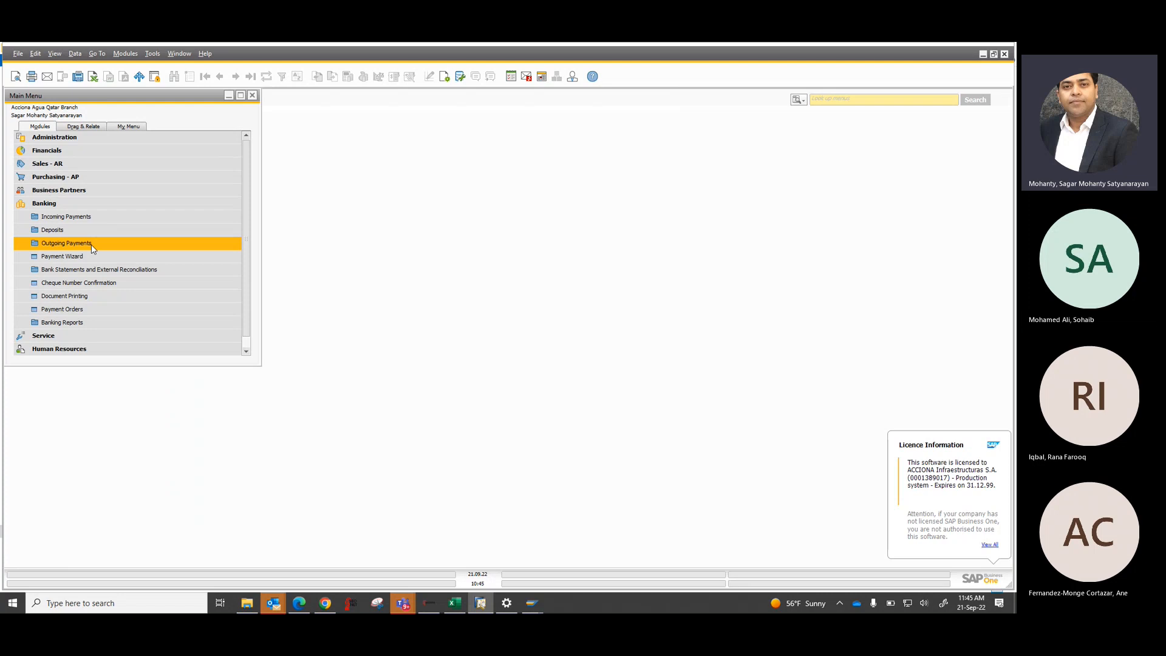
left_click(66, 217)
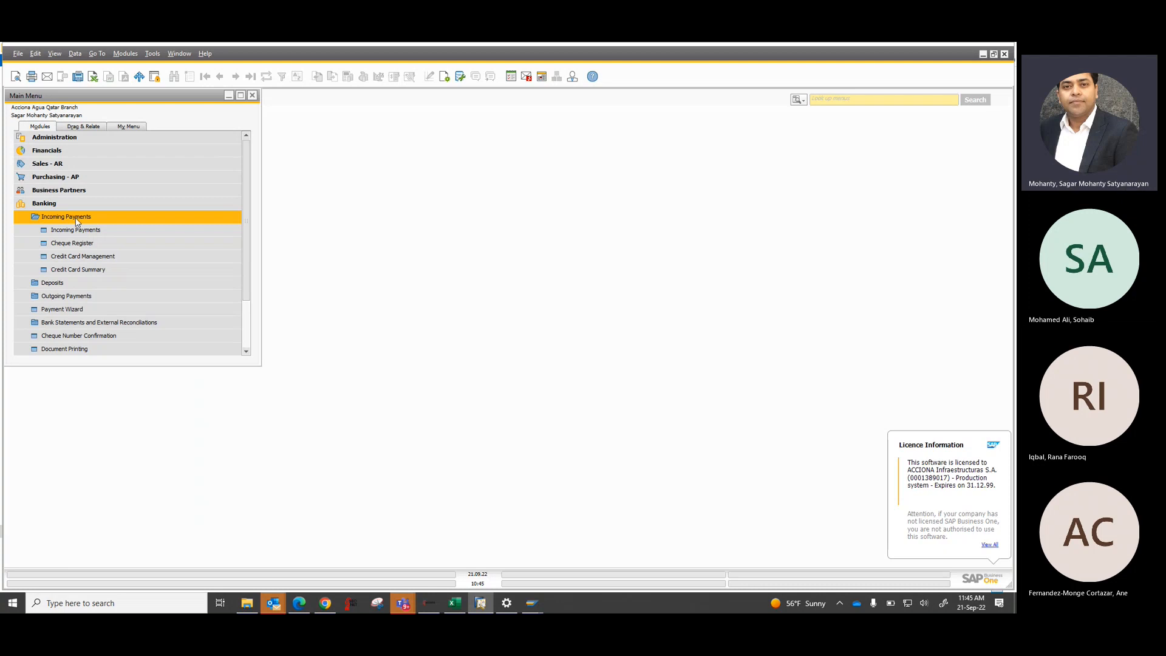
left_click(53, 205)
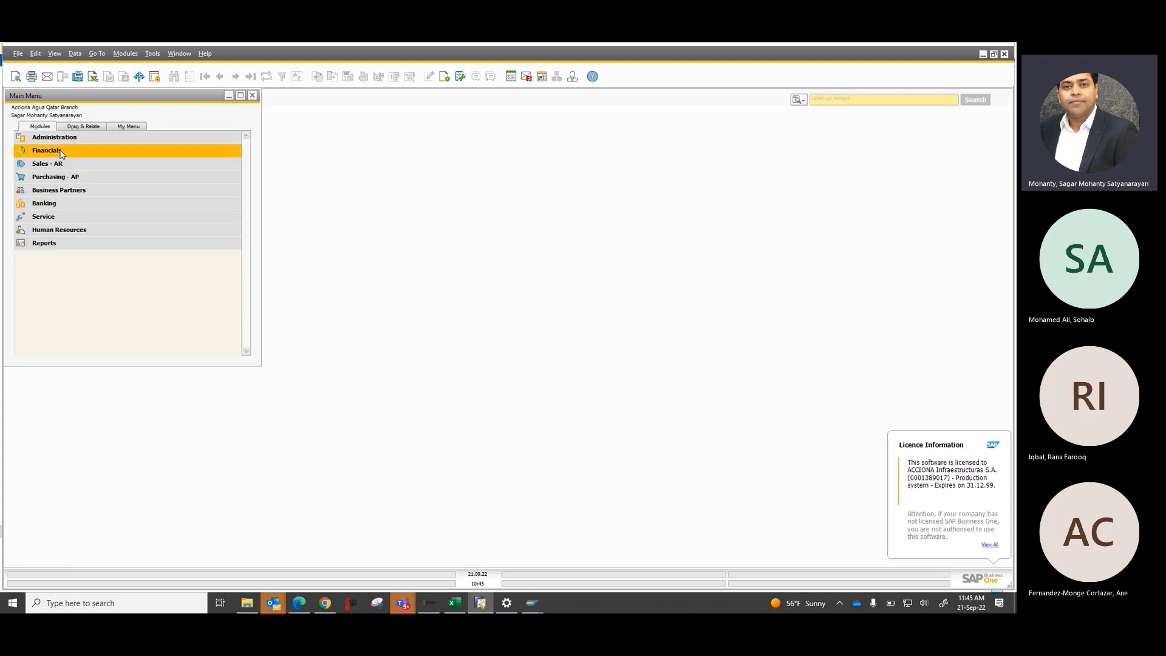
- Open a blank AR Invoice from Sales - AR, view its Accounting details, then cancel it and collapse the module
left_click(57, 163)
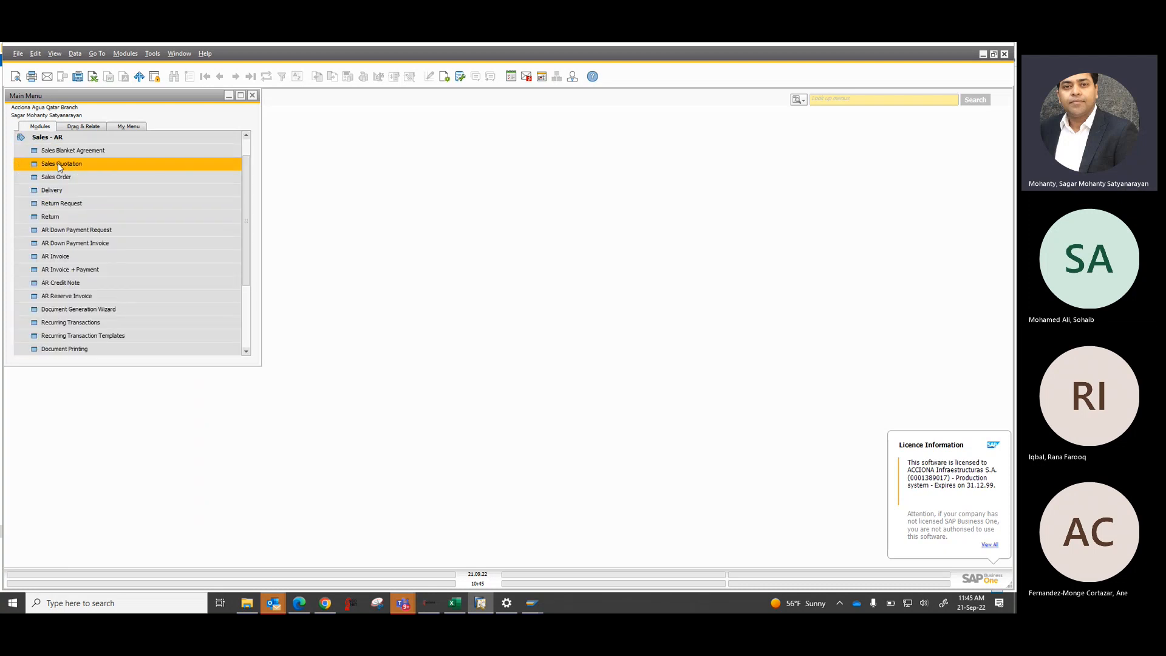
left_click(63, 257)
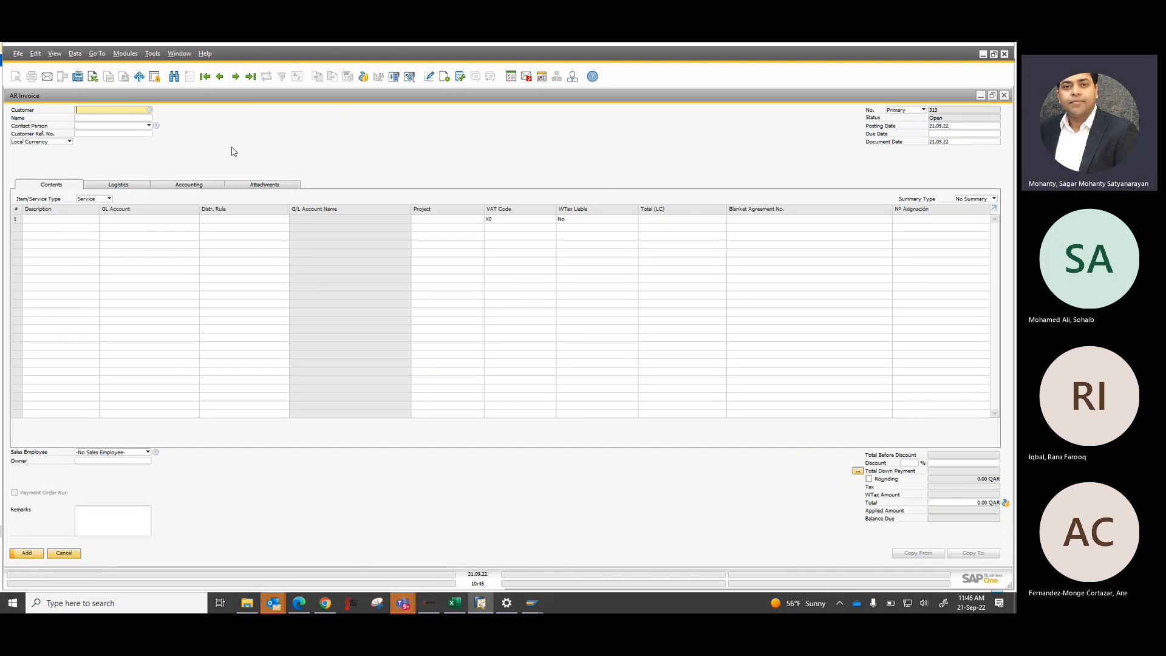
left_click(212, 186)
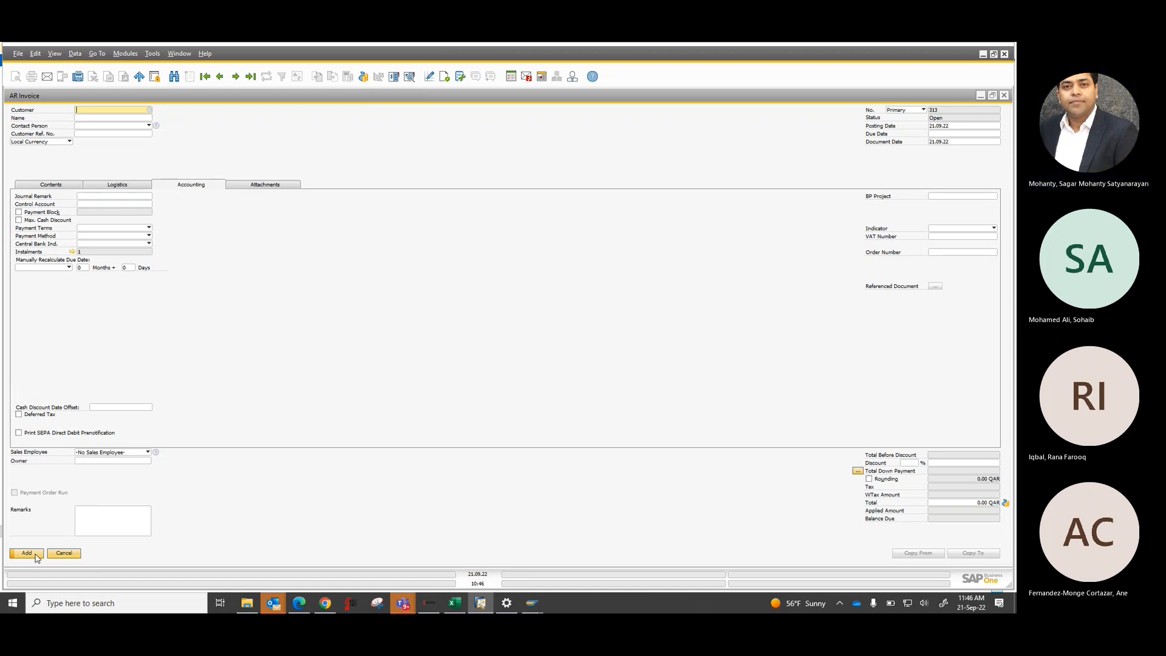
left_click(71, 554)
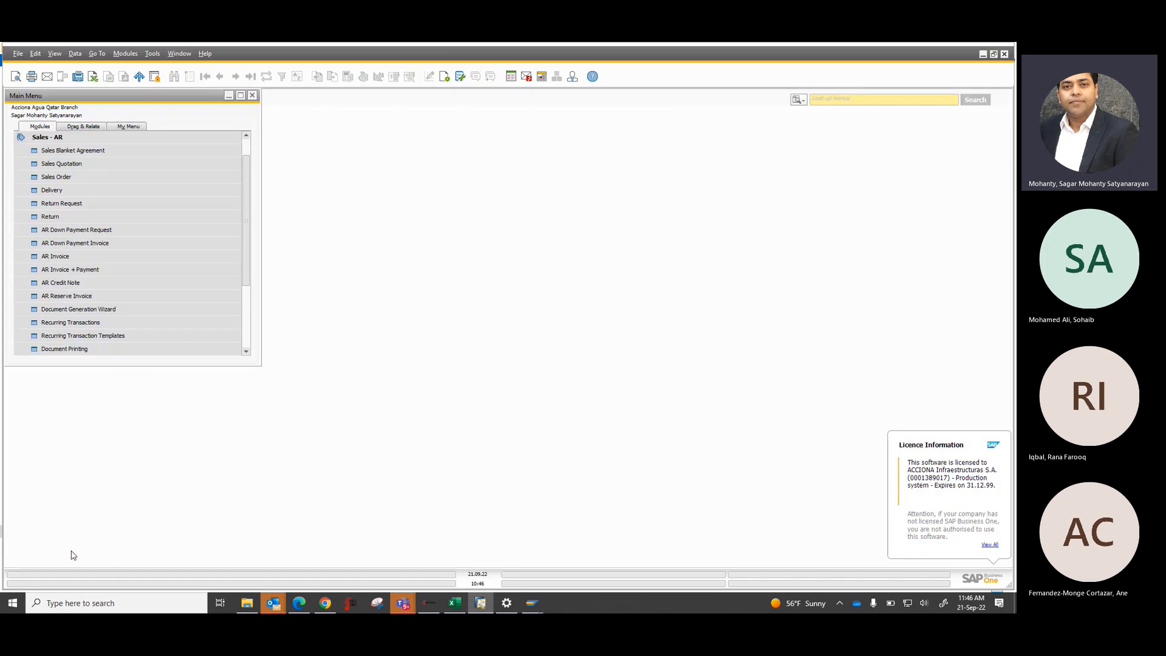
left_click(57, 137)
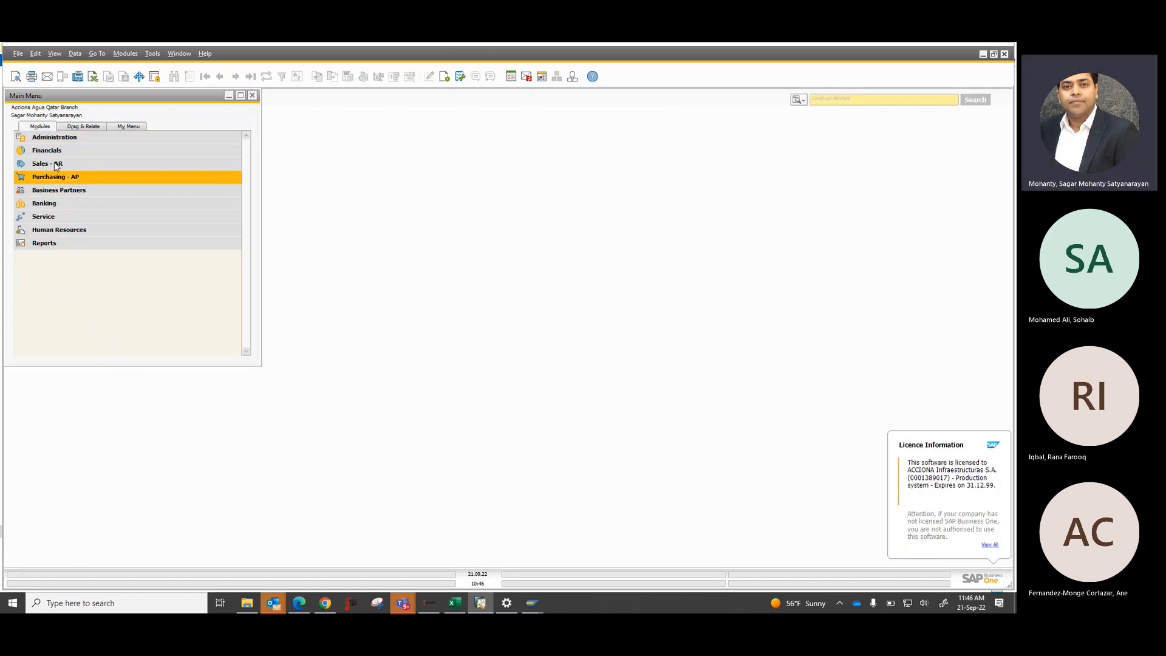
- Open a new Incoming Payments document from Banking, select customer MITSUBISHI CORPORATION QPS Project Office, and bring up the list of business partners
left_click(52, 203)
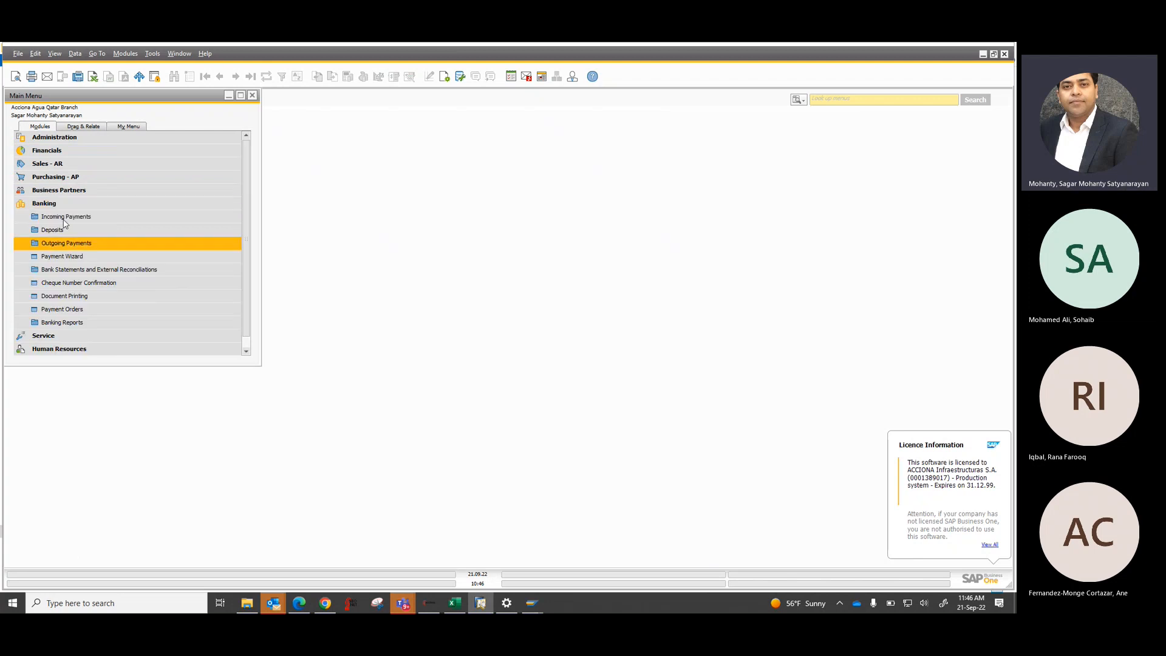
left_click(66, 217)
left_click(86, 230)
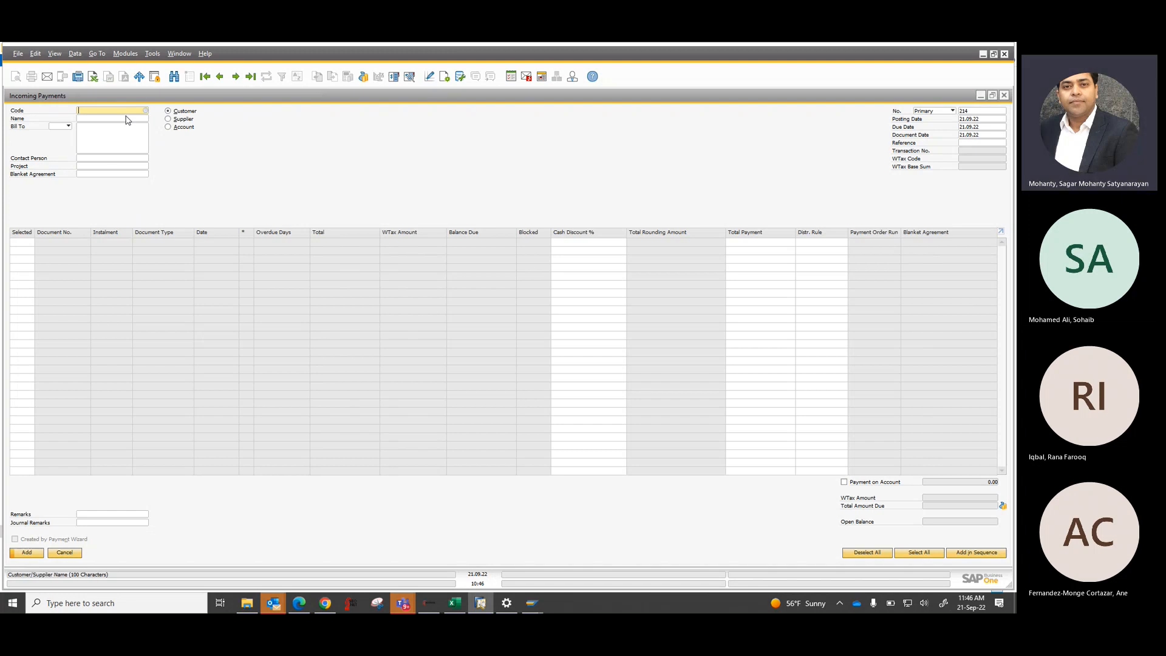
type("c")
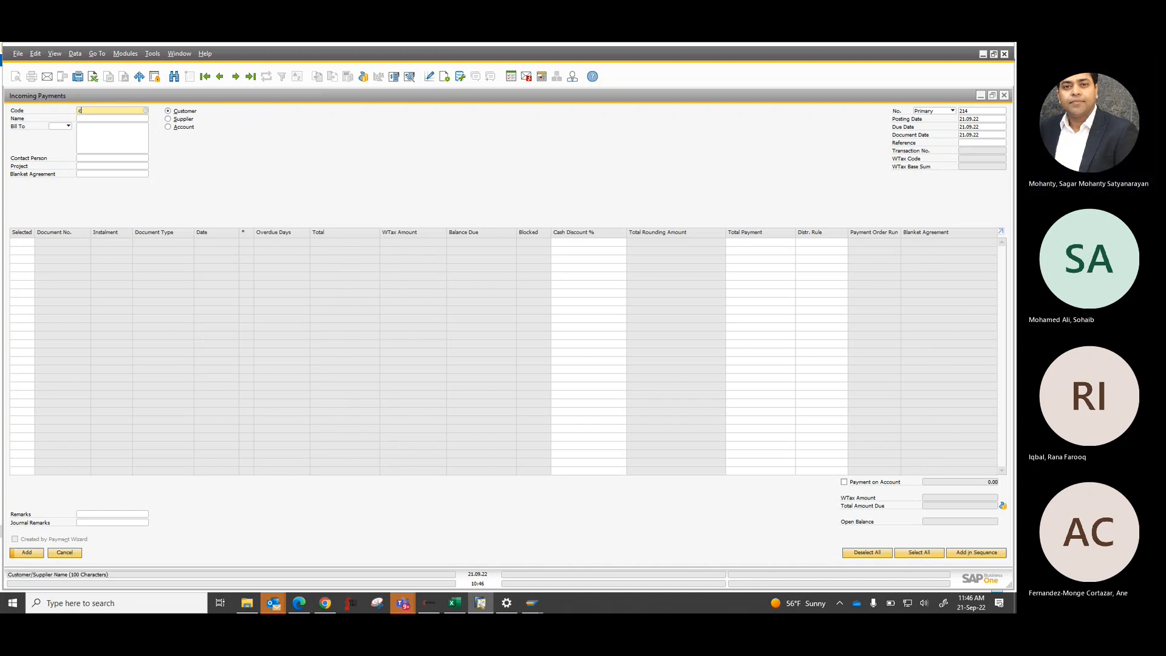
left_click(129, 120)
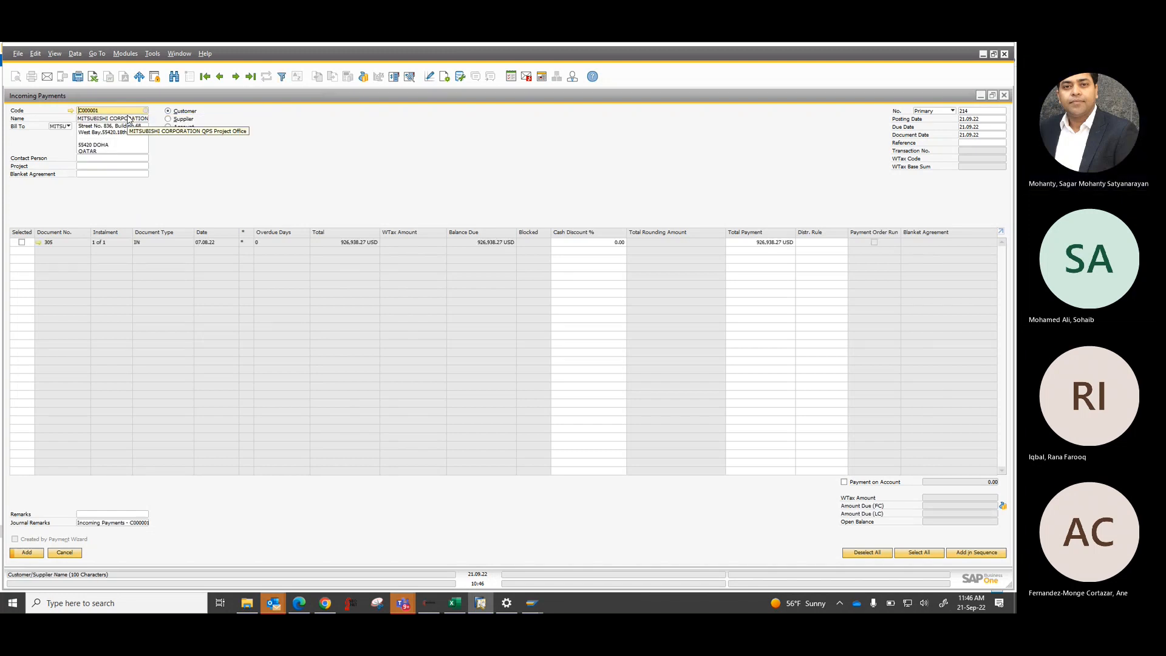
left_click(147, 111)
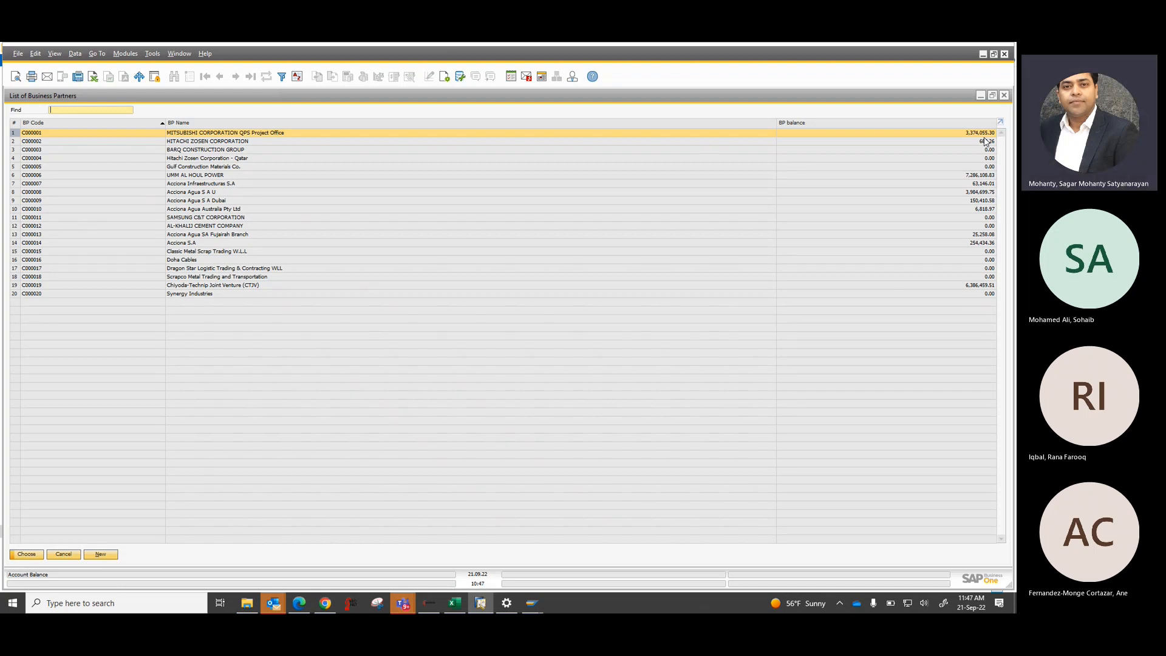
- Choose customer MITSUBISHI CORPORATION QPS Project Office for the incoming payment and set its posting date to 11.09.22
double_click(205, 136)
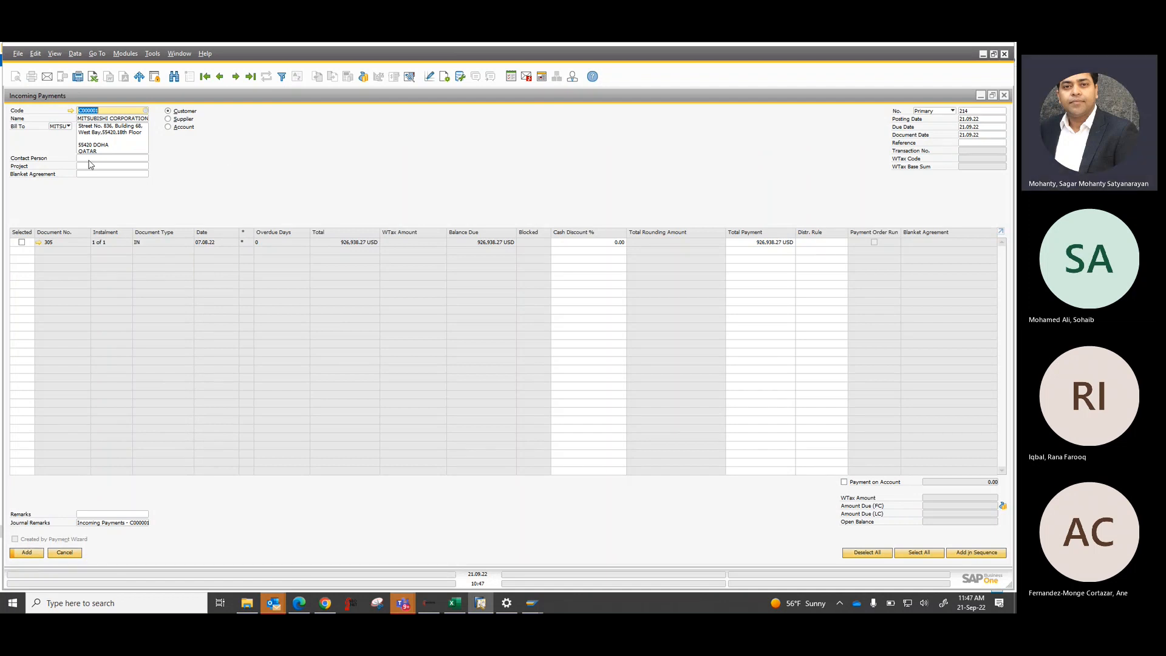
left_click(983, 119)
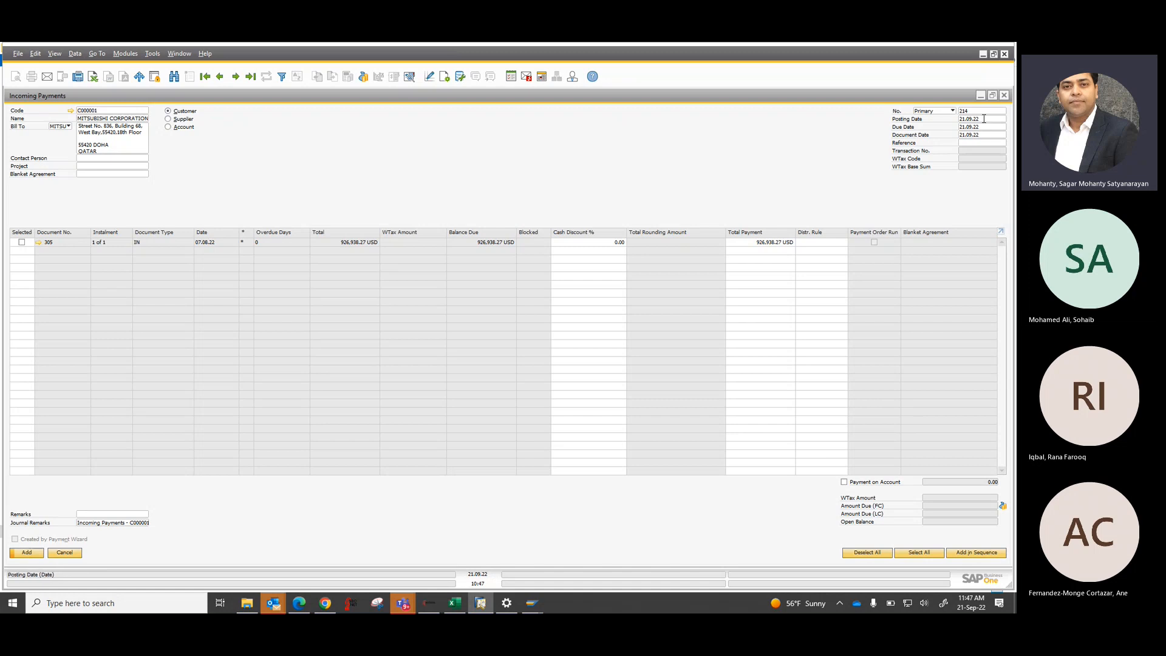
left_click(983, 119)
type("11.09.22")
key("Tab")
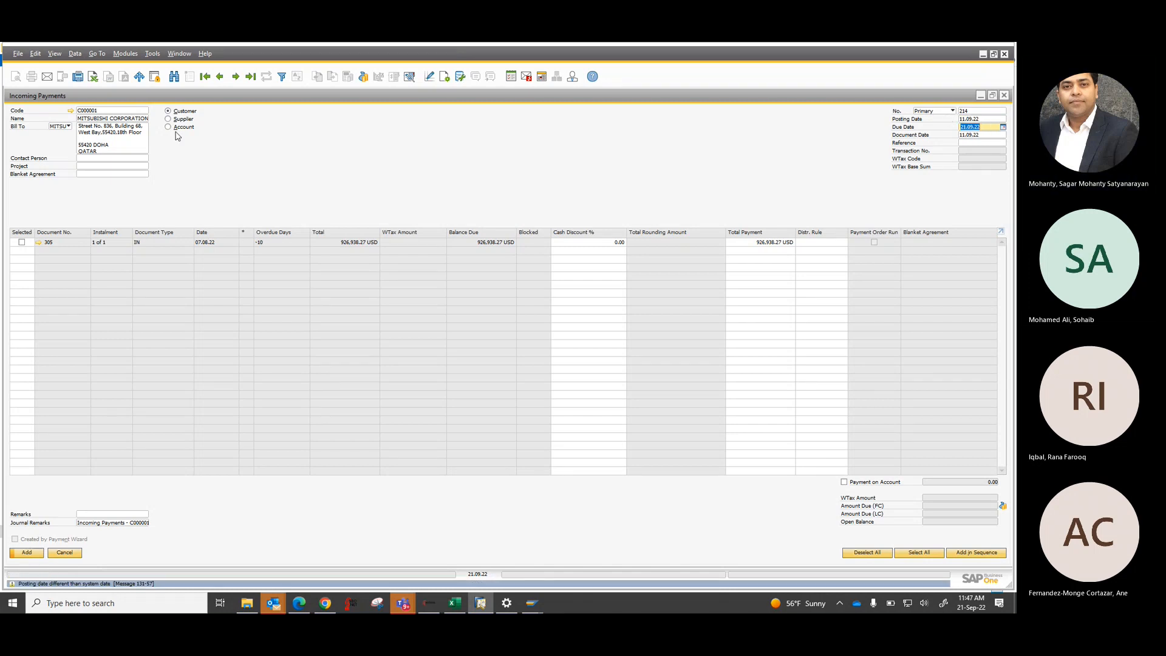
- Assign project QA01O1 (OM RAF) to the incoming payment
left_click(136, 168)
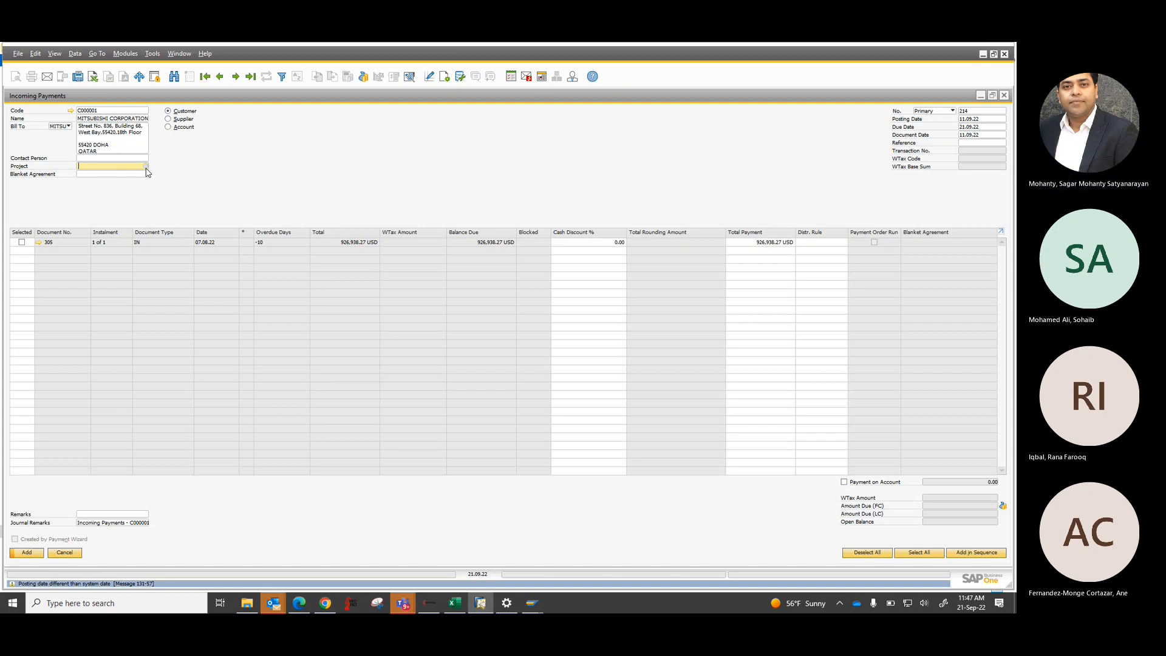
left_click(146, 168)
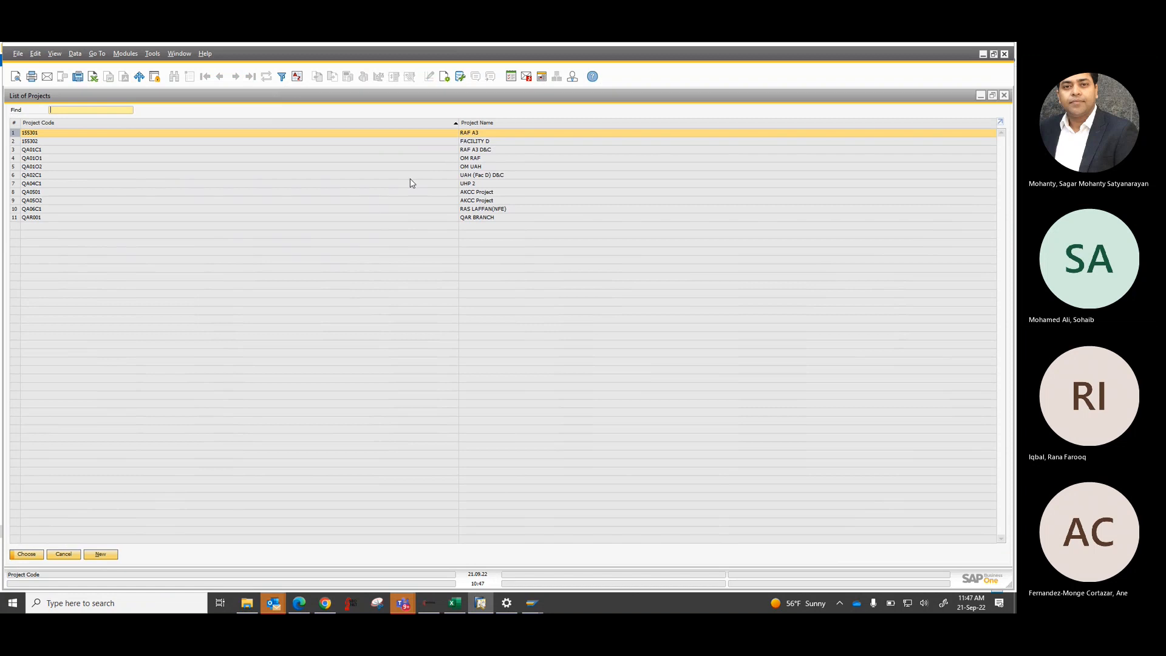
double_click(465, 160)
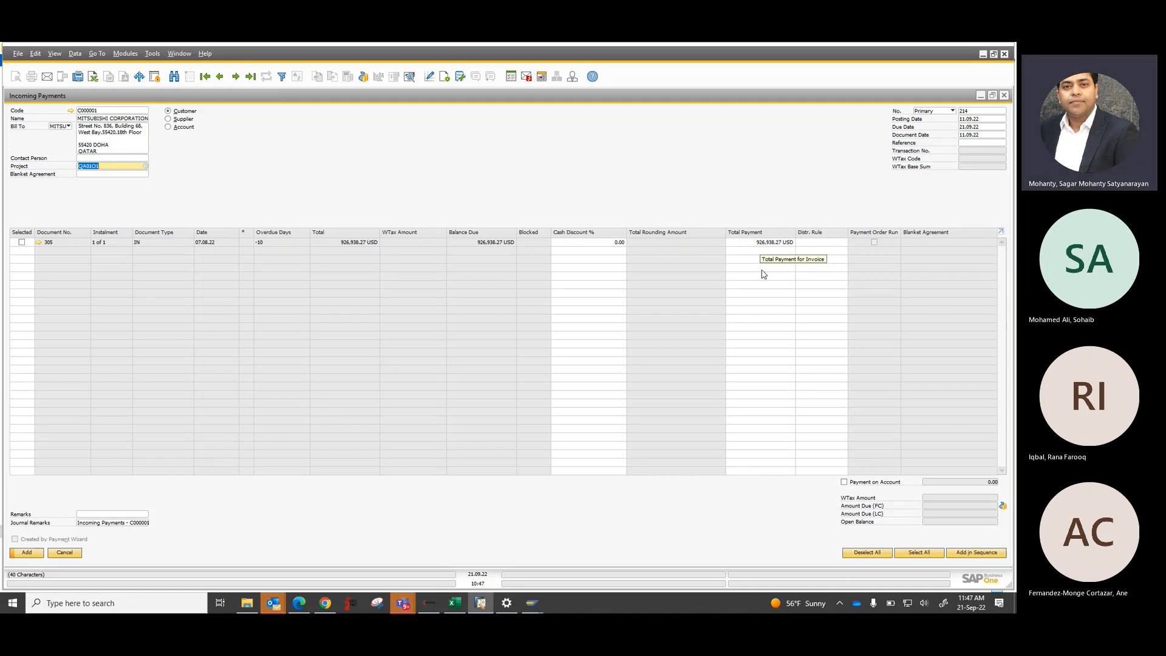
- Switch to Microsoft Edge, open BNP Paribas CENTRIC, and log in with the Vasco token option by entering the password
mouse_move(302, 608)
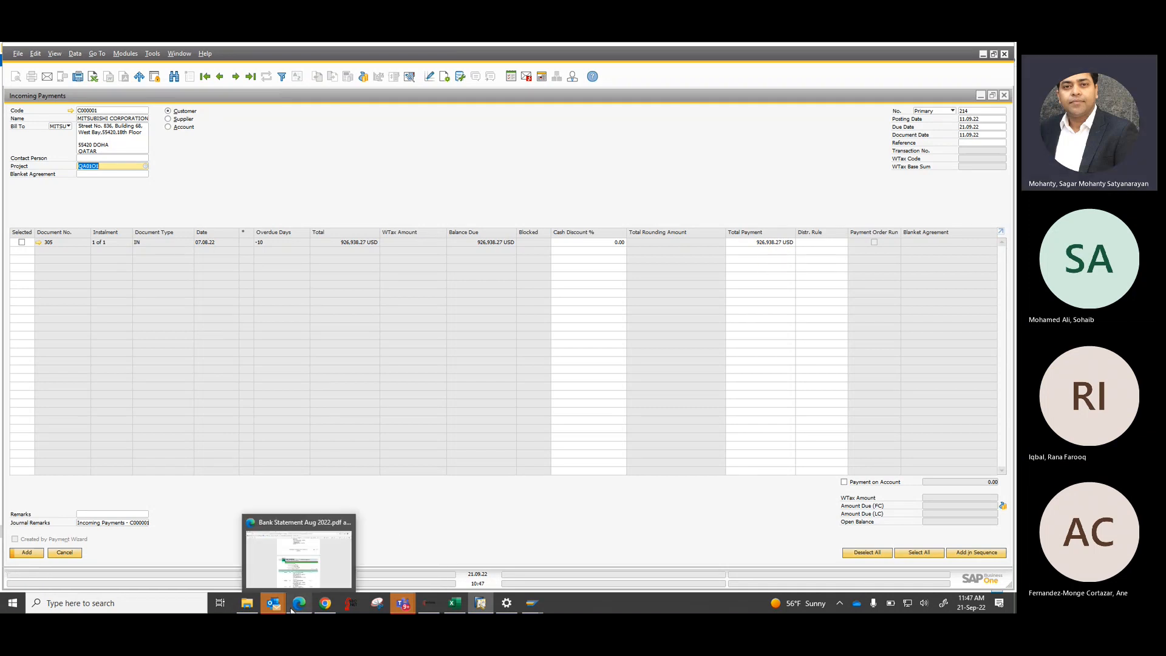
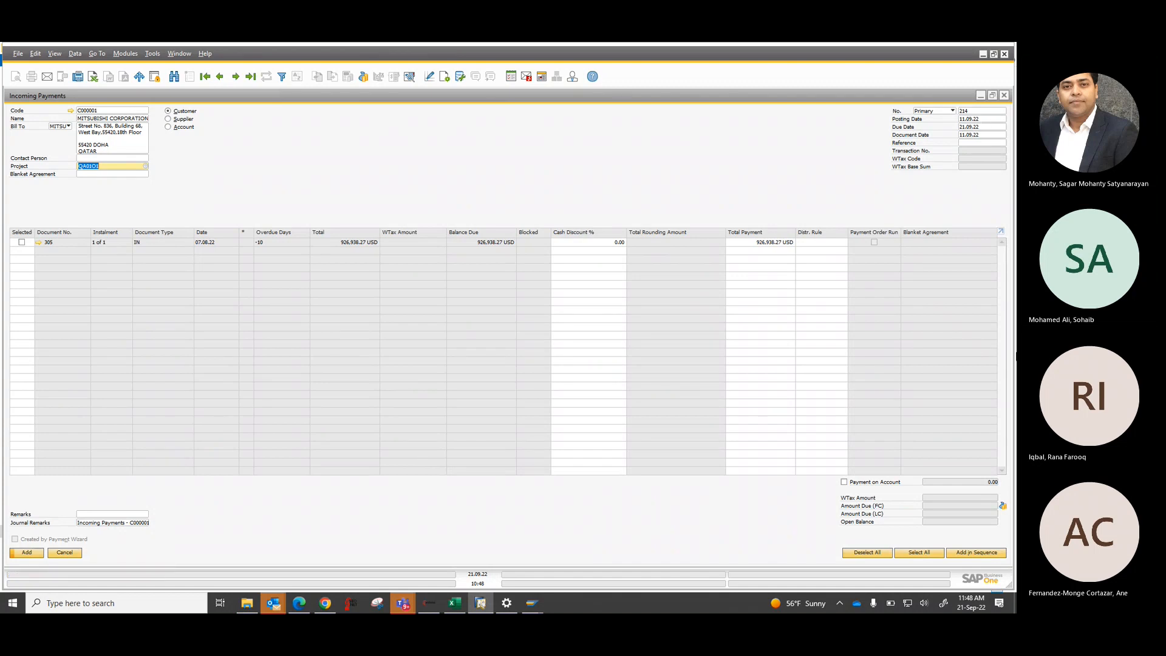
left_click(299, 602)
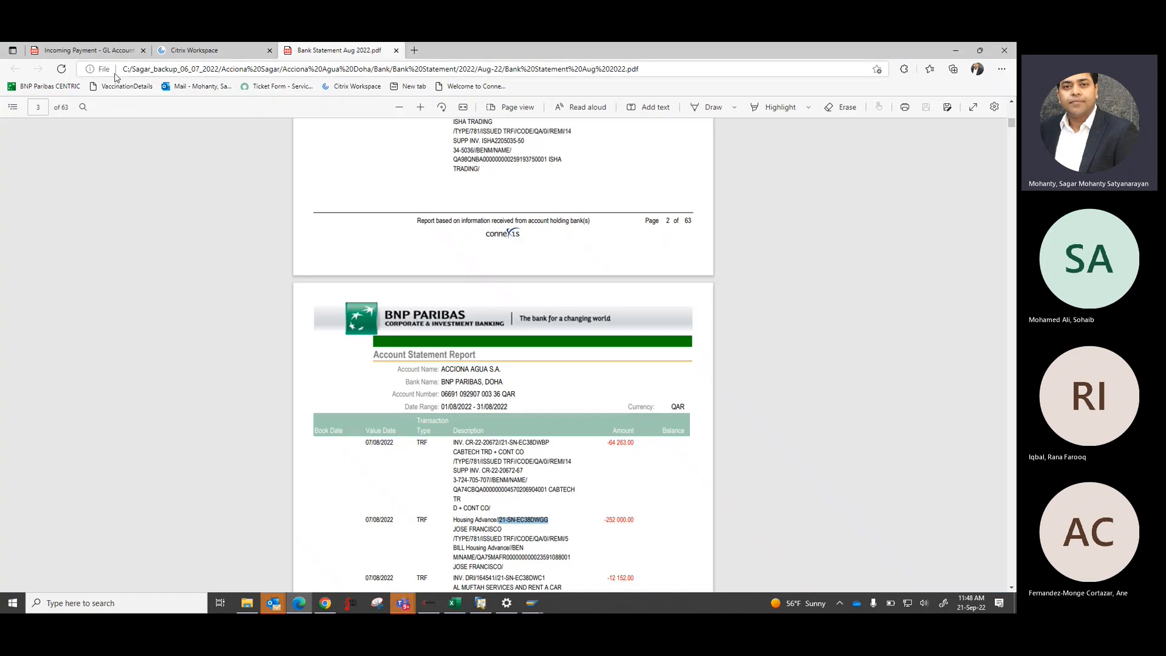
left_click(60, 87)
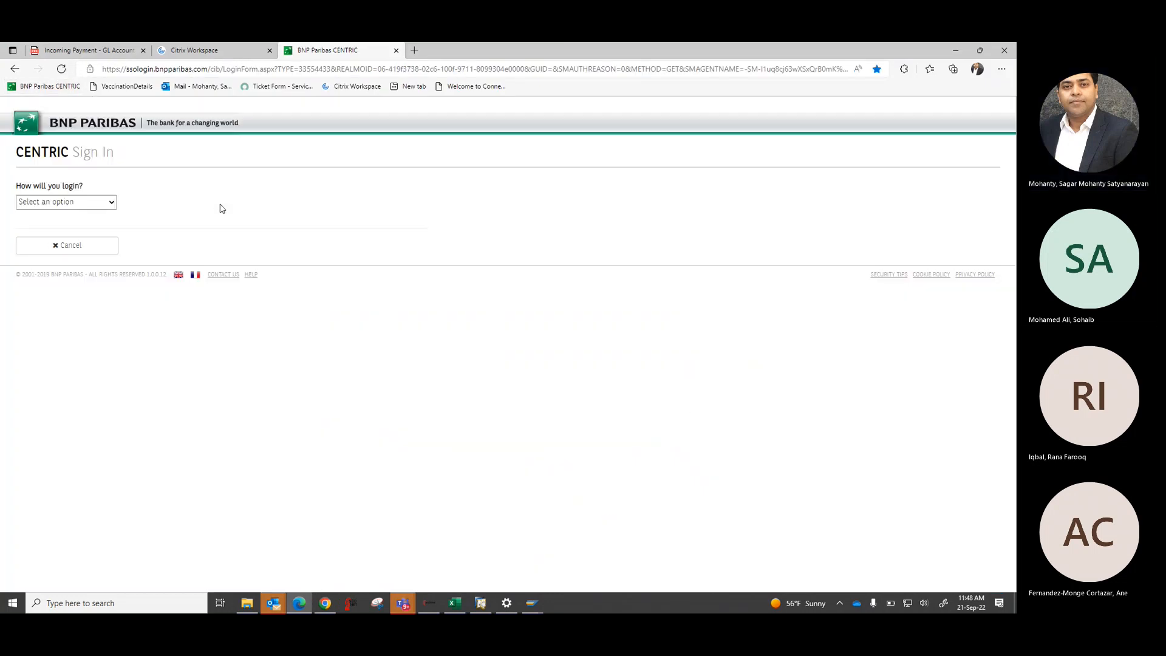
left_click(134, 244)
left_click(60, 281)
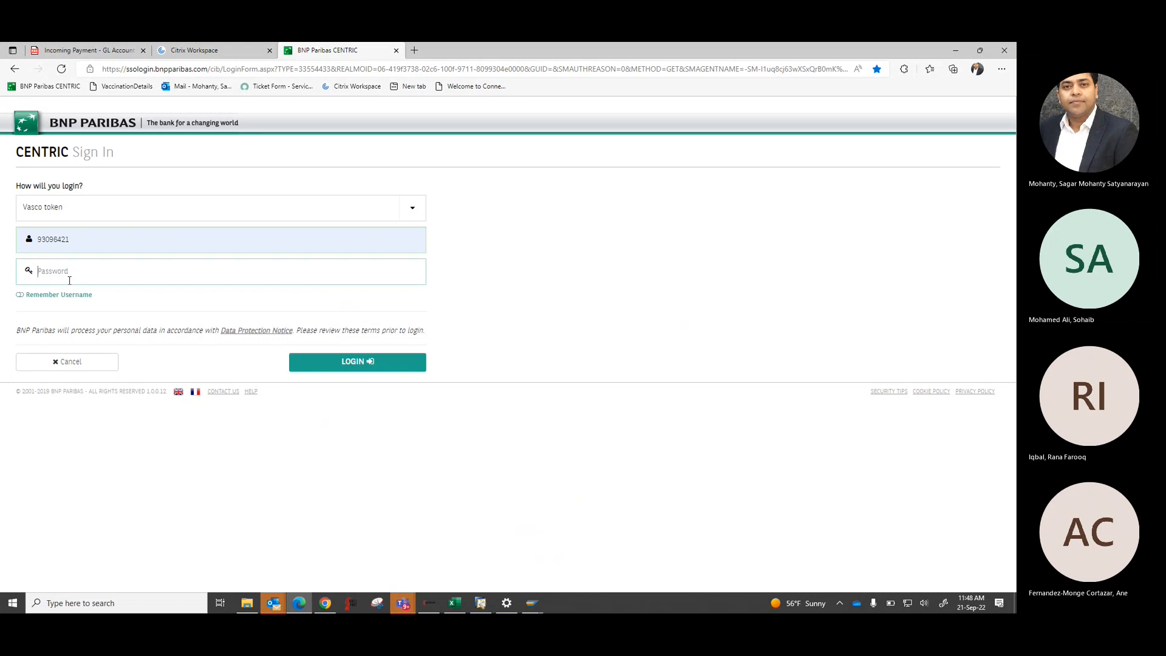
type("******")
left_click(365, 367)
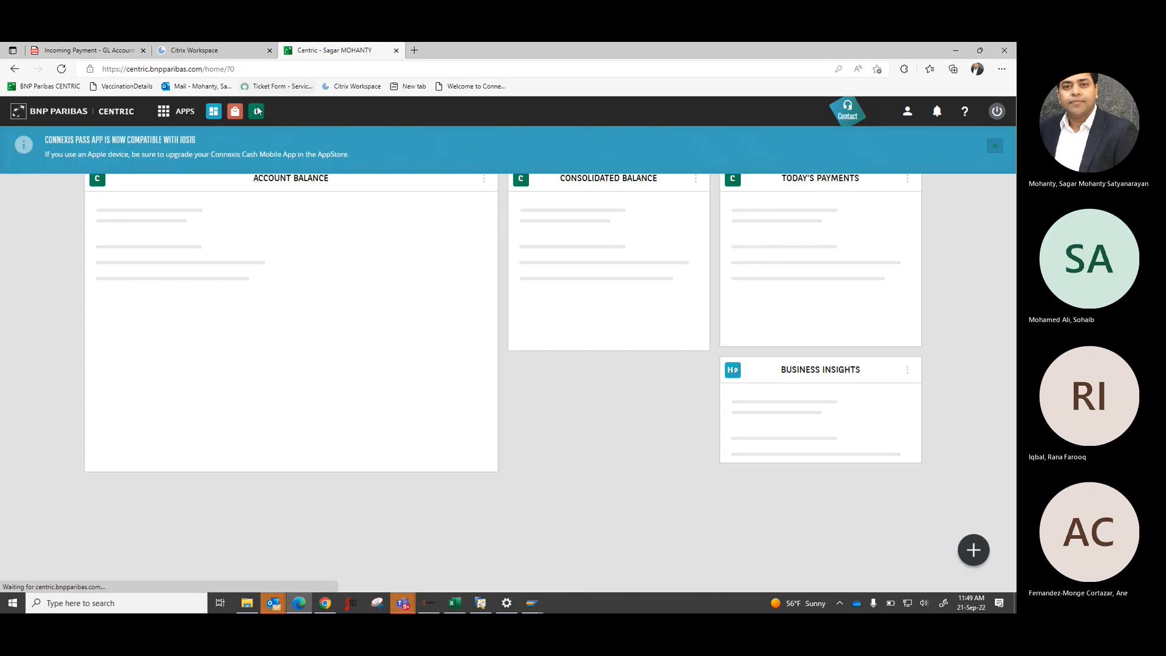
- Open Connexis Cash from the CENTRIC home page, dismiss the balances filter, and bring up the transaction entries report
left_click(258, 112)
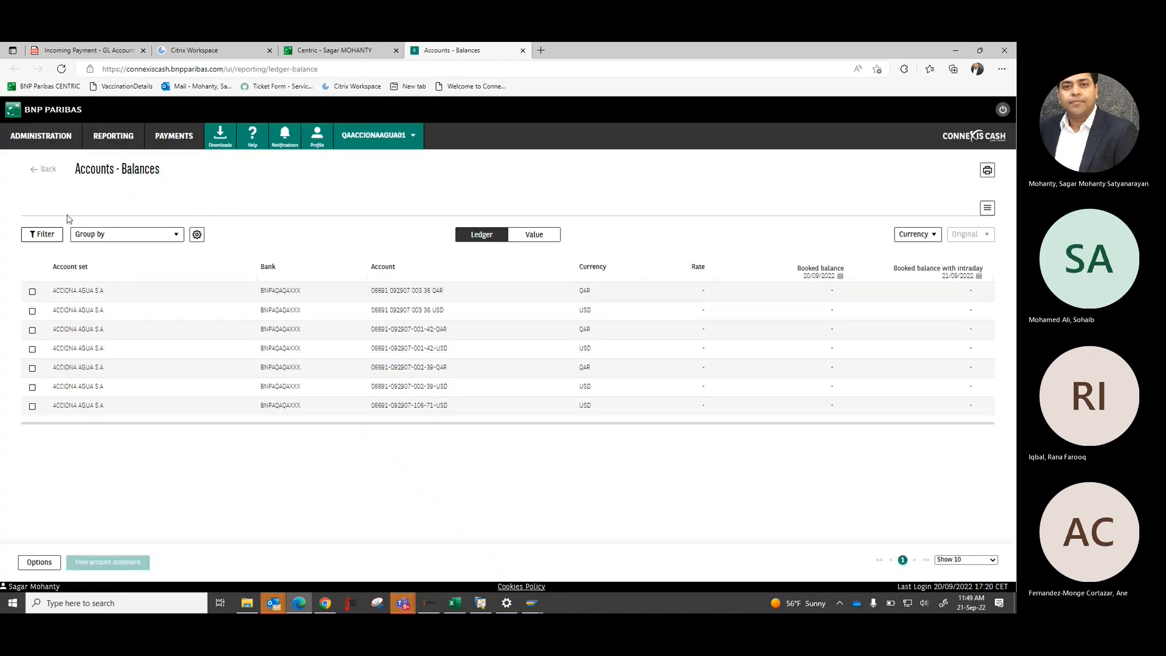
left_click(48, 238)
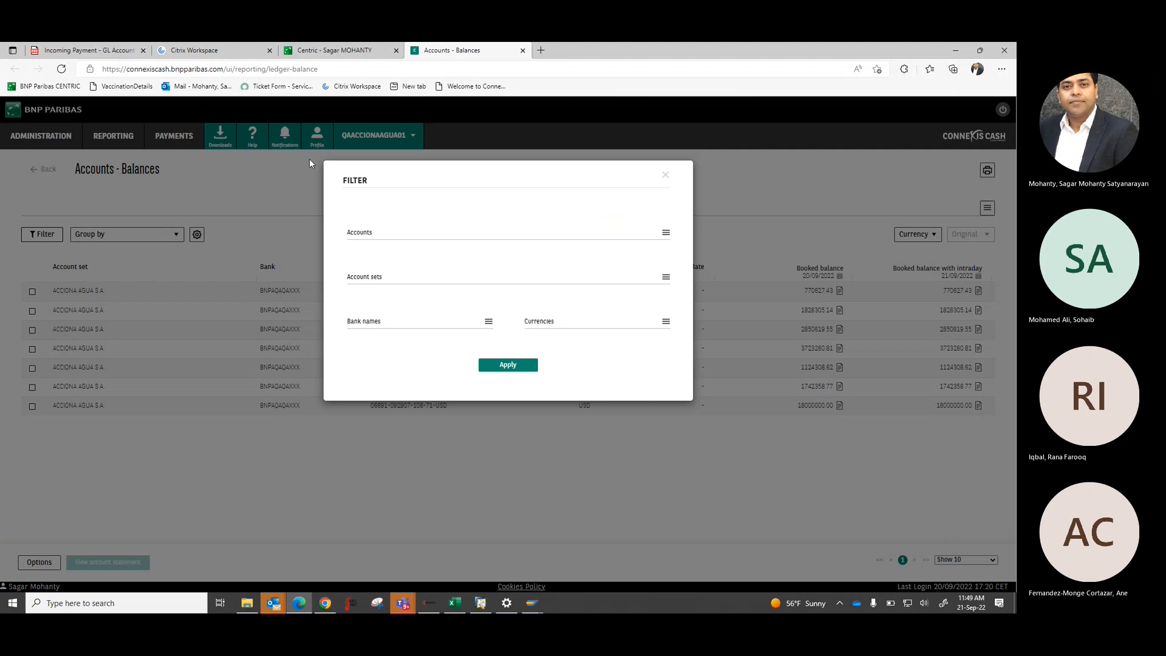
left_click(665, 174)
mouse_move(174, 136)
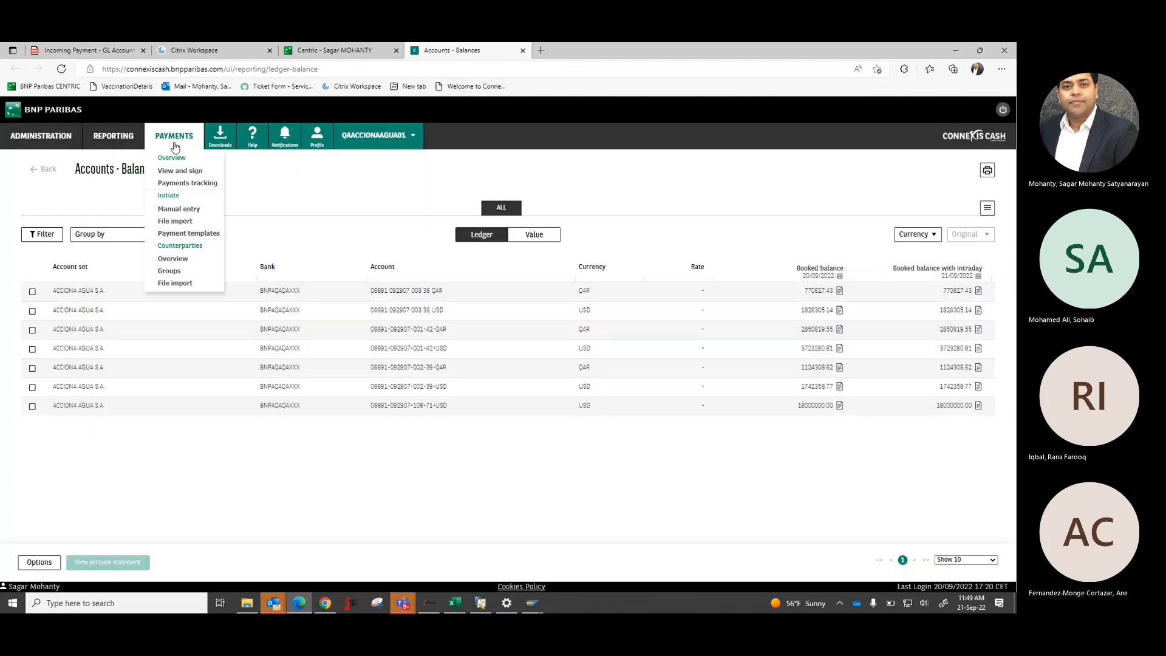
mouse_move(117, 145)
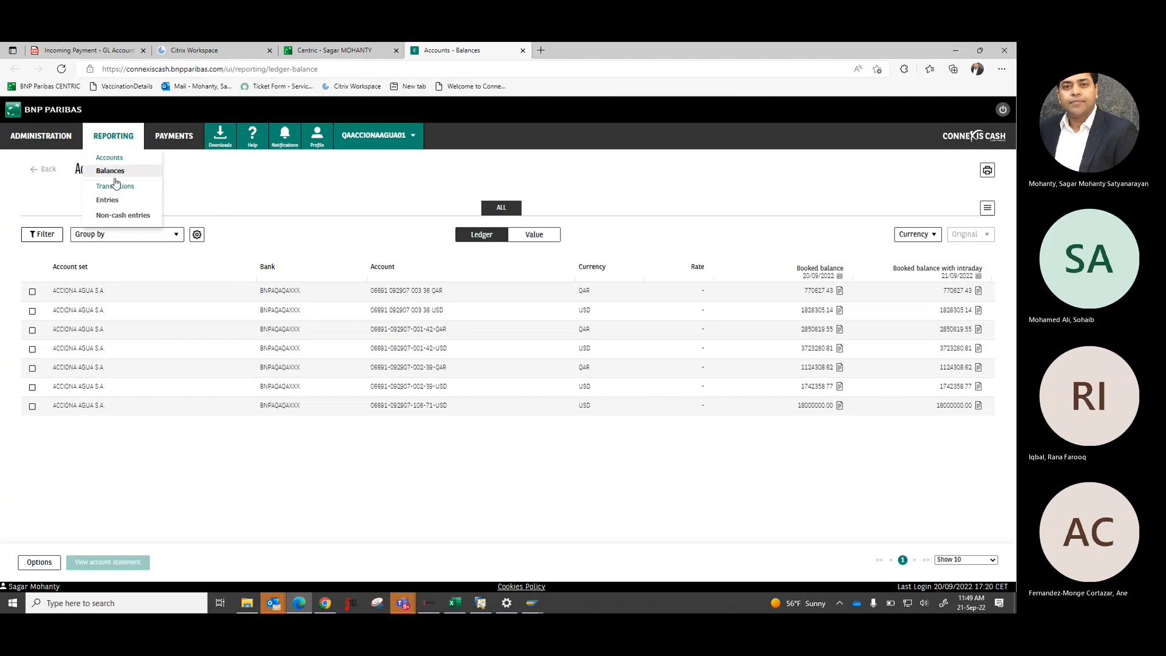
left_click(117, 201)
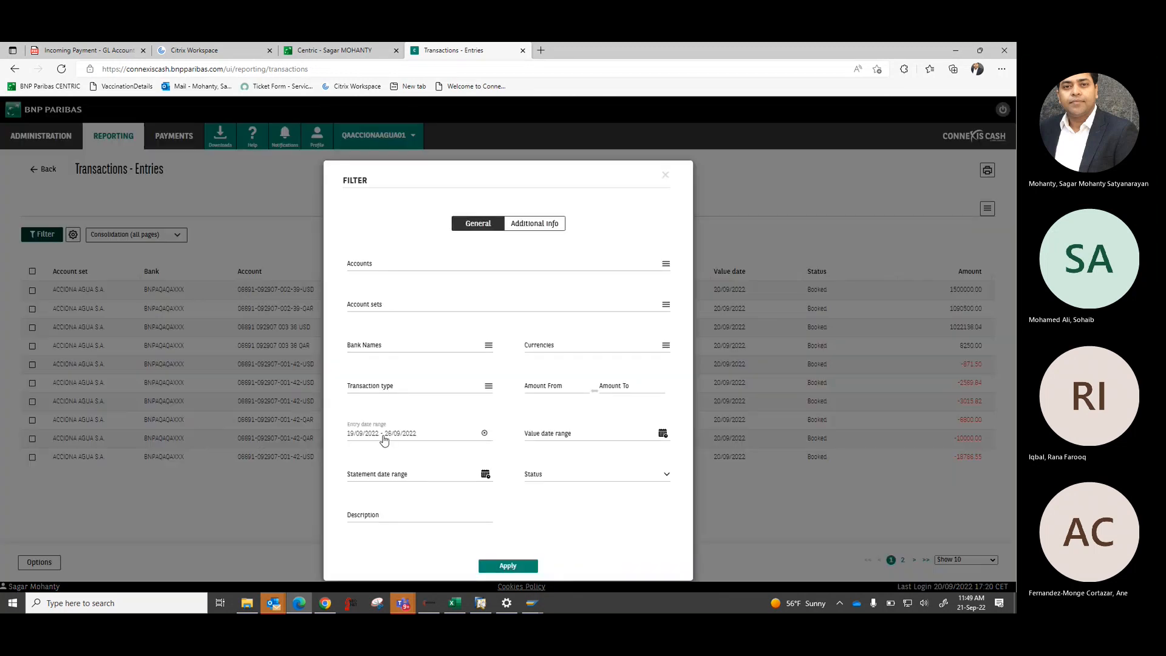
- Filter the transaction entries to the entry date range 01/09/2022 - 20/09/2022
left_click(383, 435)
left_click(386, 480)
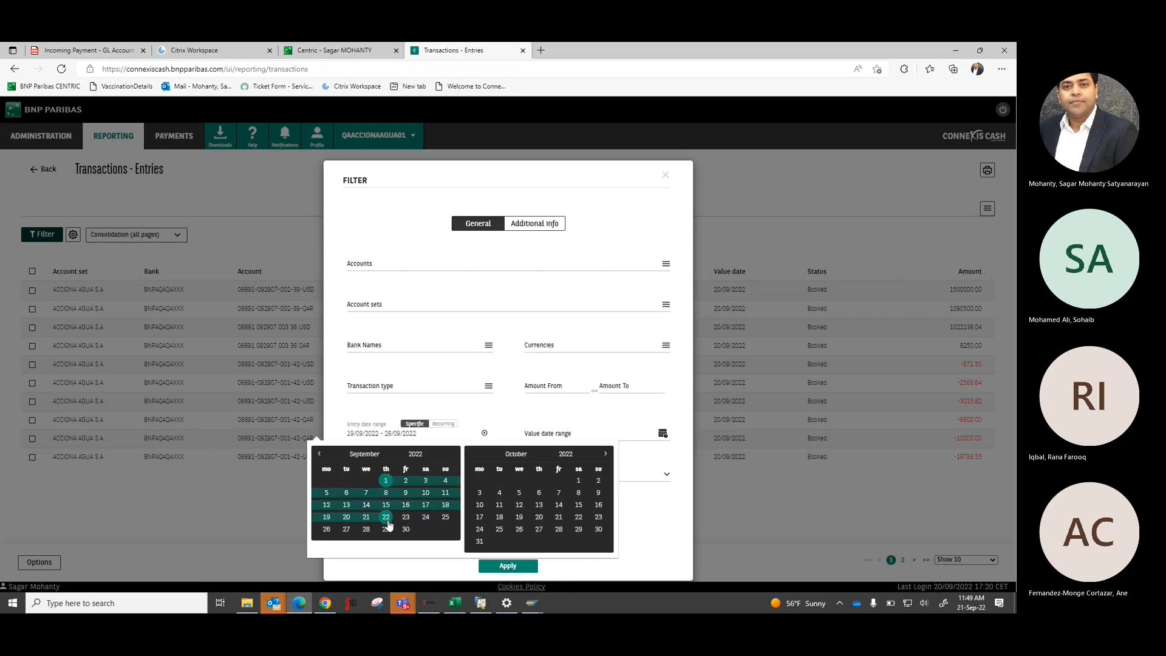
left_click(349, 520)
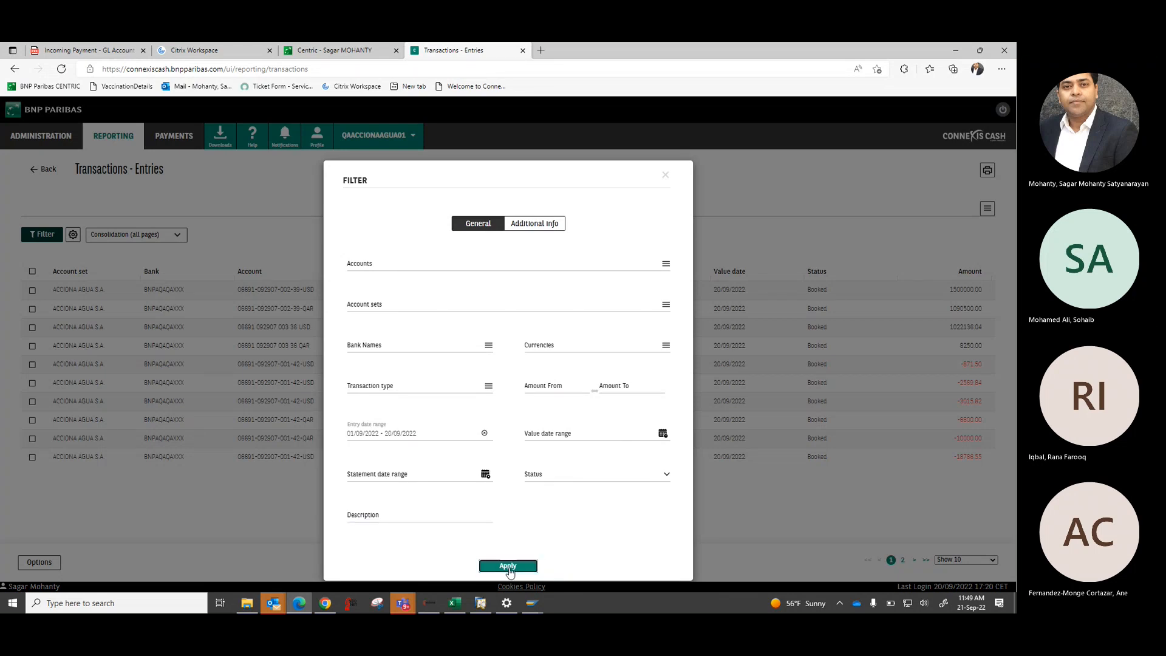
left_click(510, 566)
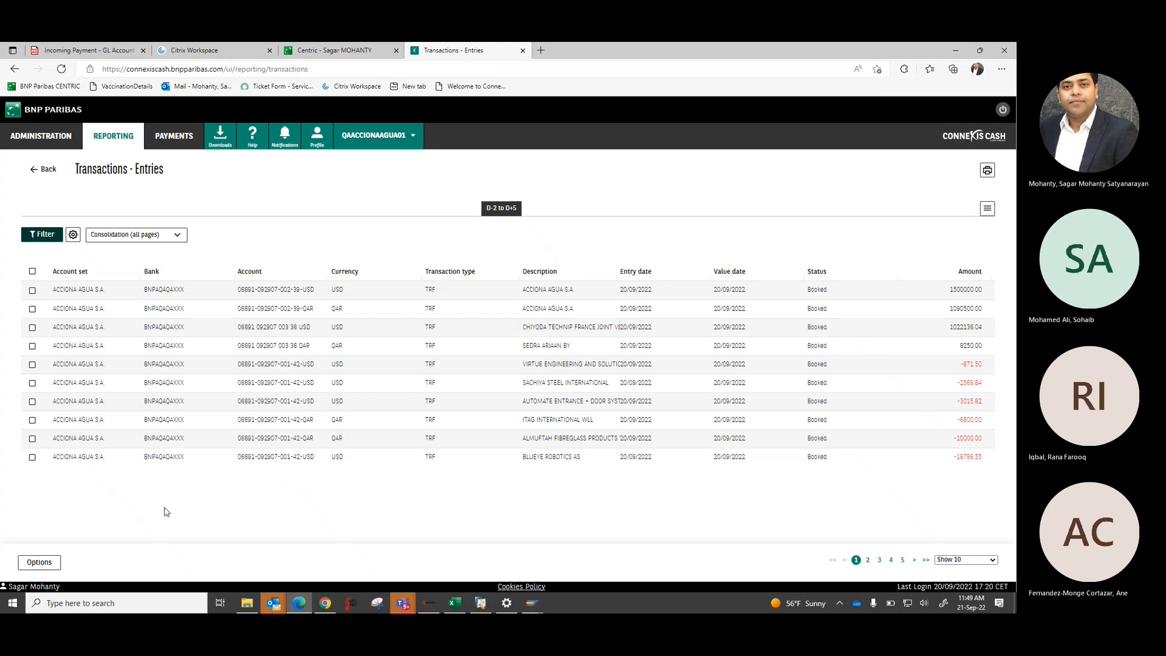
- Export all pages of the transaction entries as an xlsx overview and open the downloaded file in Excel
left_click(40, 562)
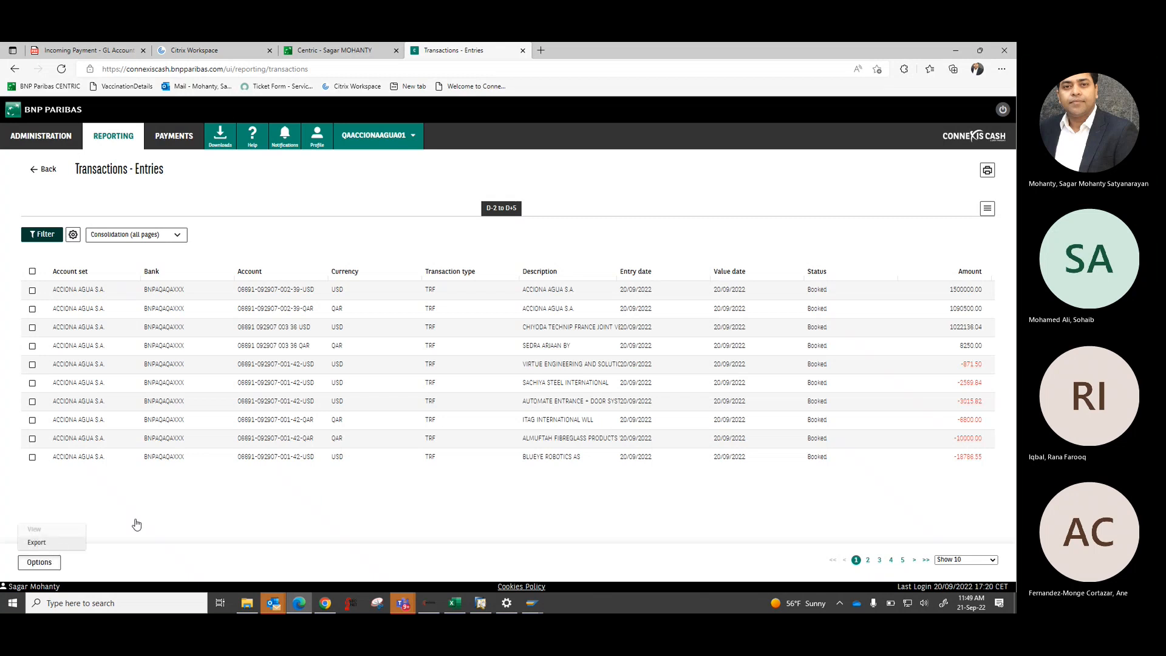
left_click(37, 541)
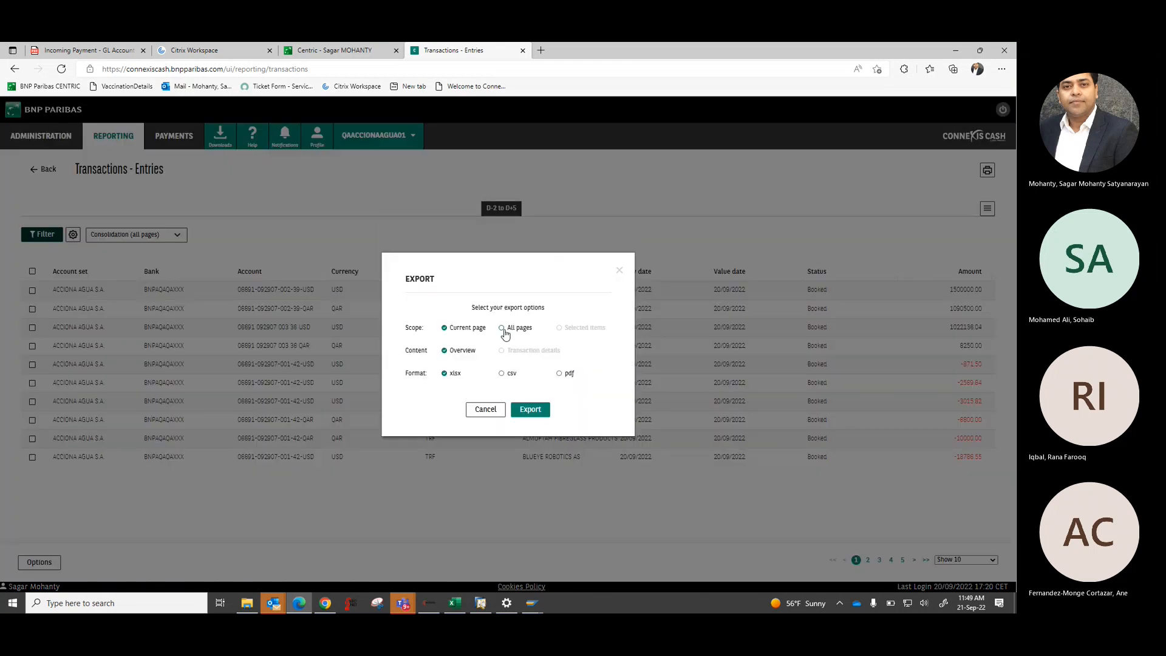
left_click(502, 327)
left_click(543, 413)
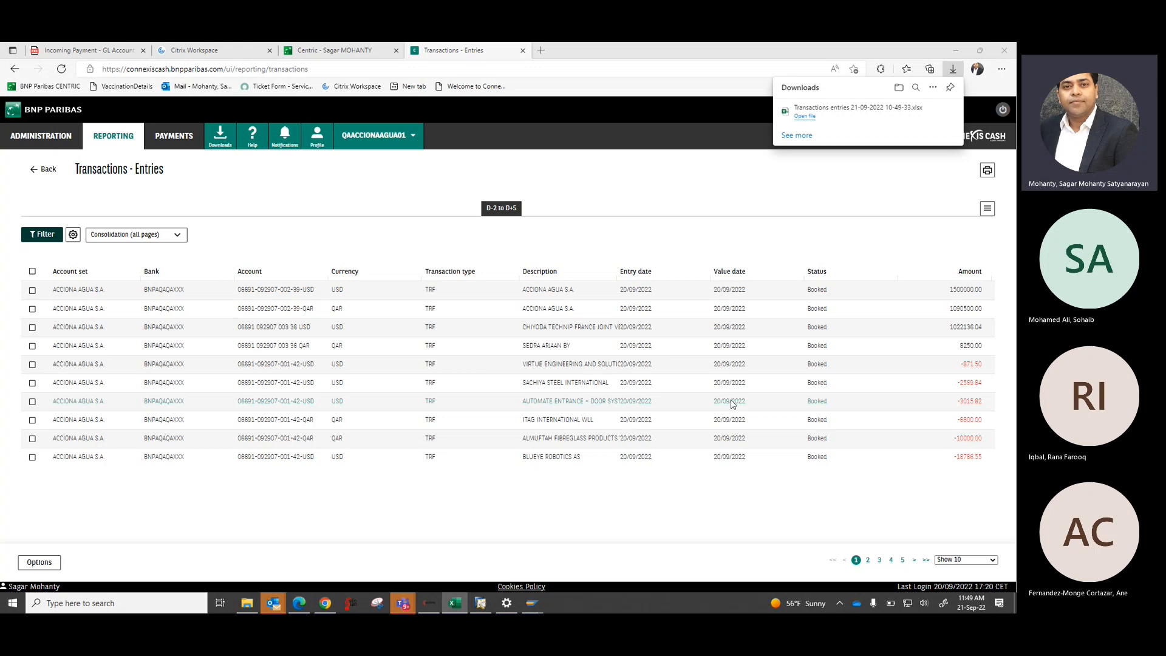
left_click(816, 116)
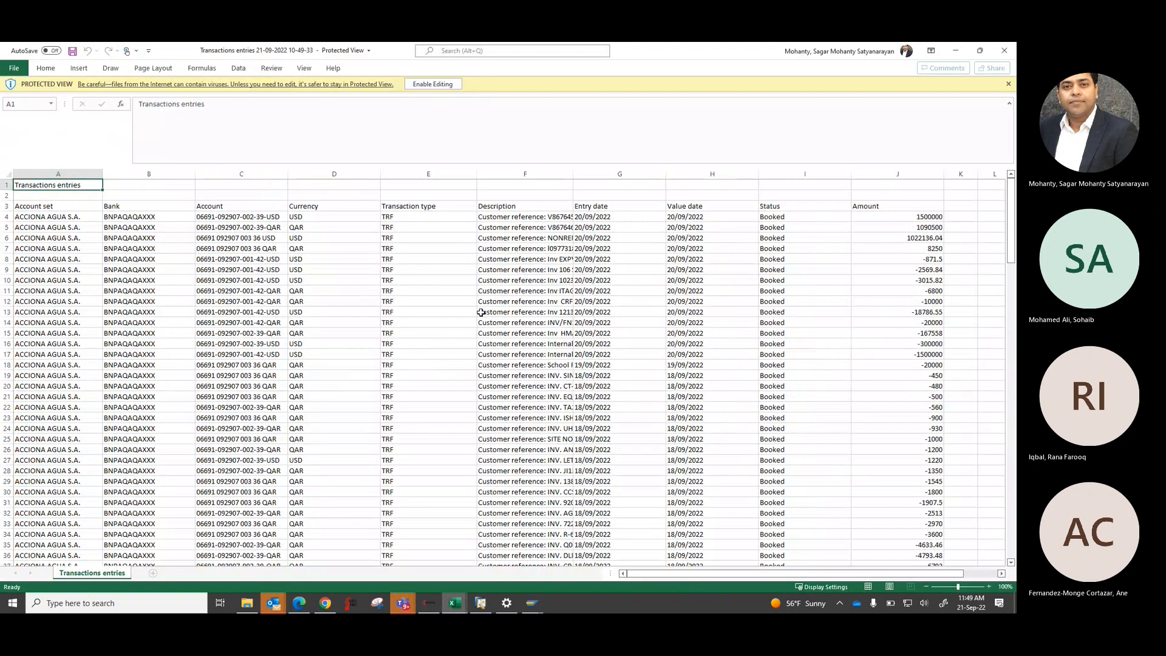
- Try to prepare the transactions table for filtering by selecting it from the Account set header while in Protected View
left_click(338, 322)
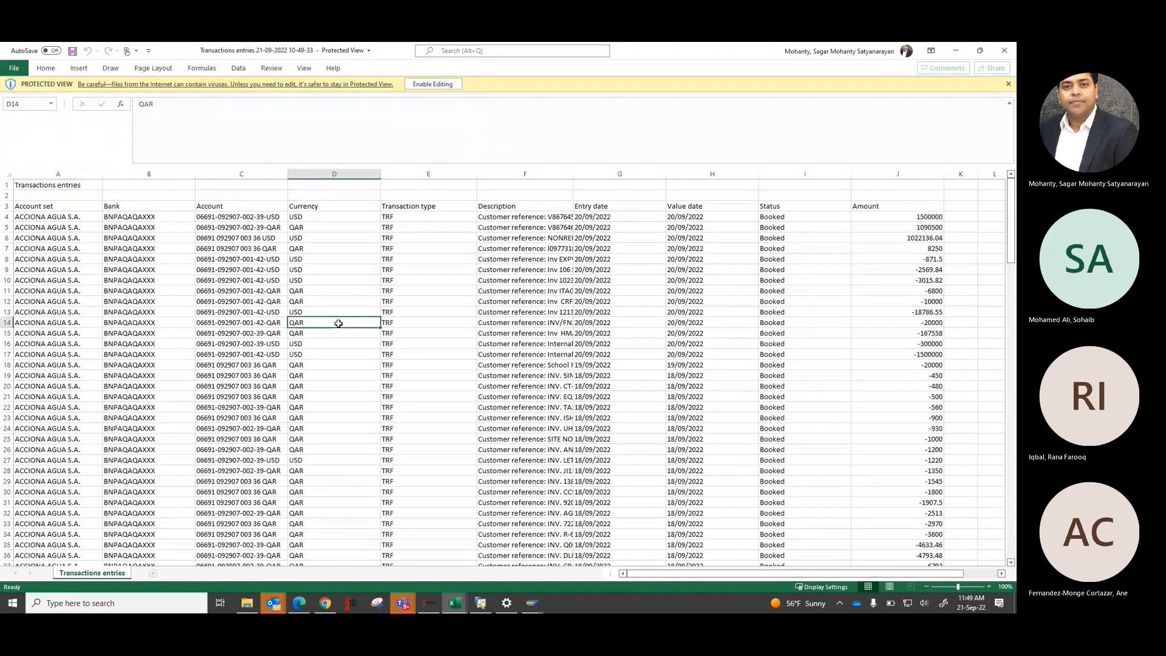
key("Down")
key("Down")
key("Down")
key("Left")
key("Left")
key("Left")
key("ctrl+Up")
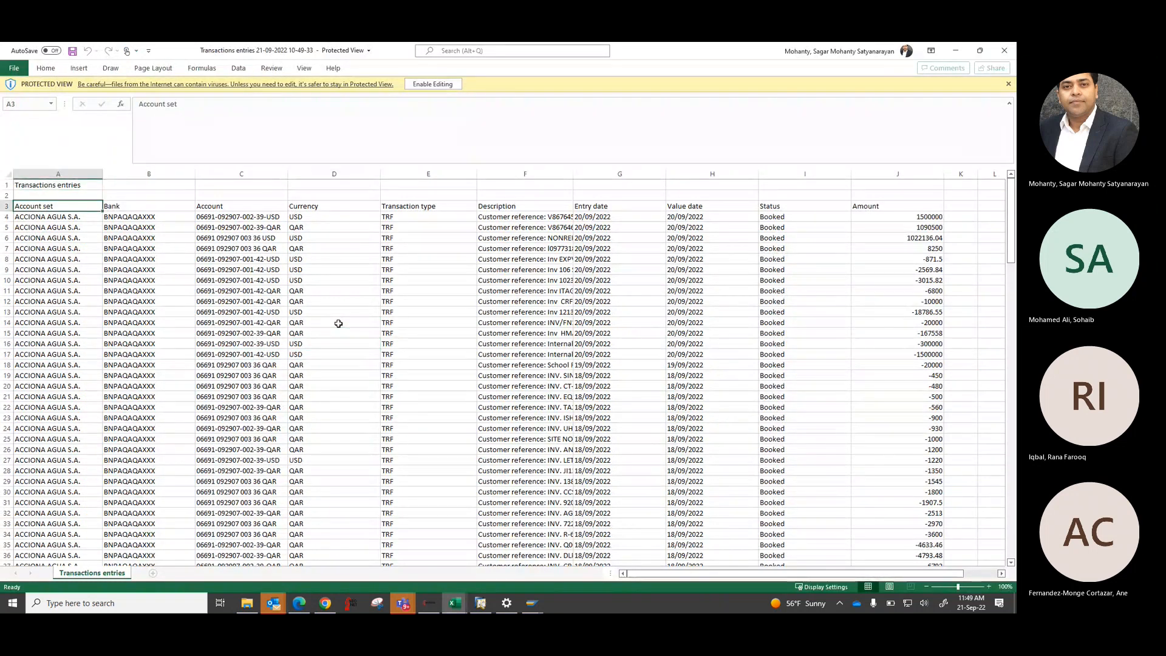
key("ctrl+shift+Down")
key("ctrl+shift+Right")
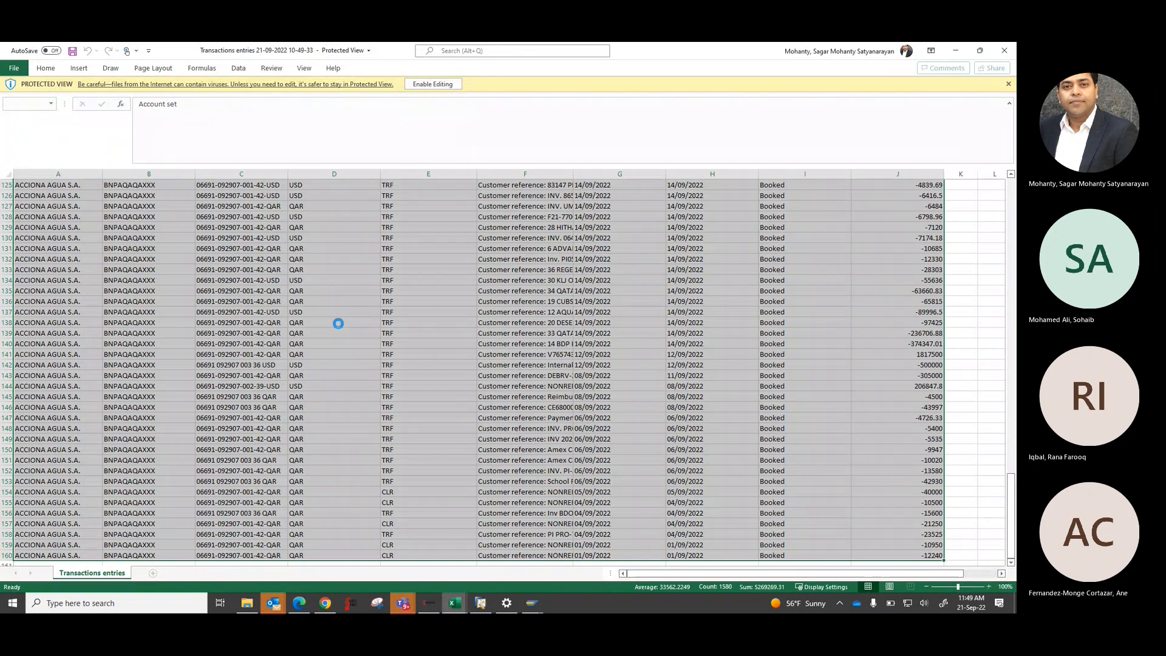
key("Right")
key("Right")
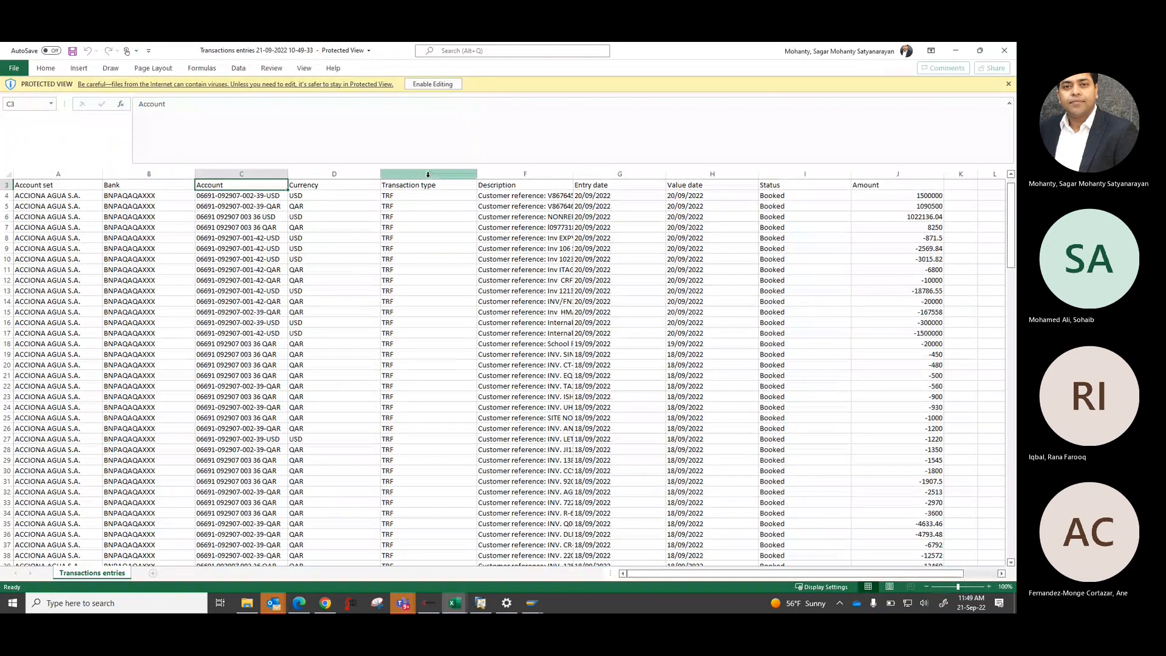
- Enable editing in the exported workbook and add filters to the transactions table's header row
left_click(433, 84)
key("alt+Tab")
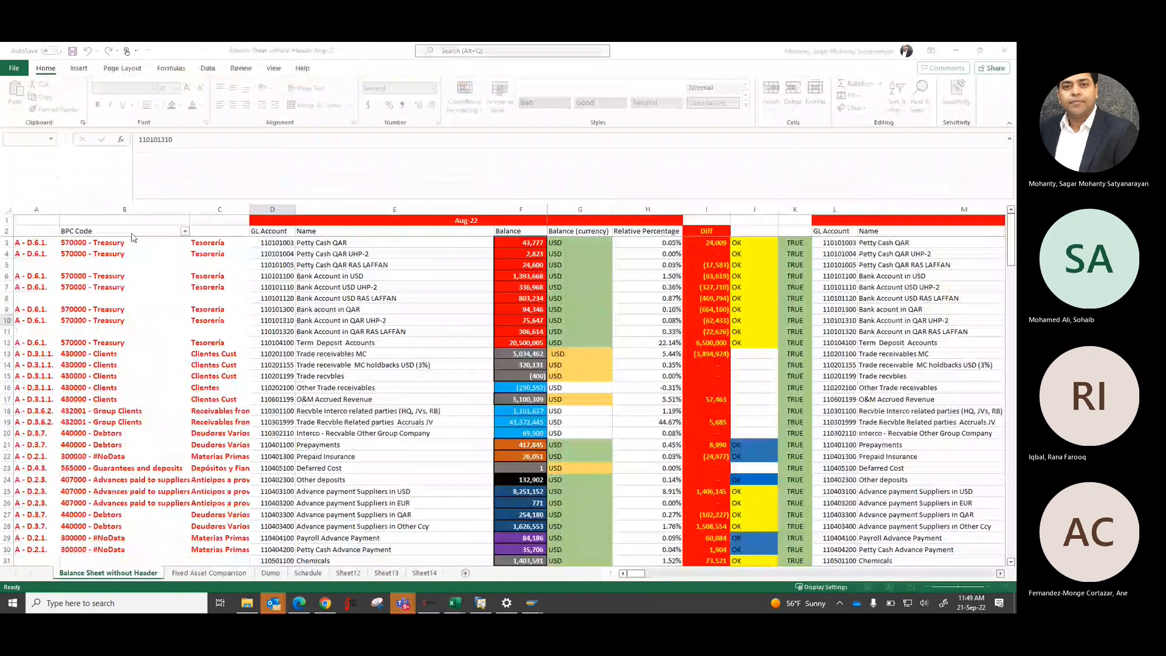
key("alt+Tab")
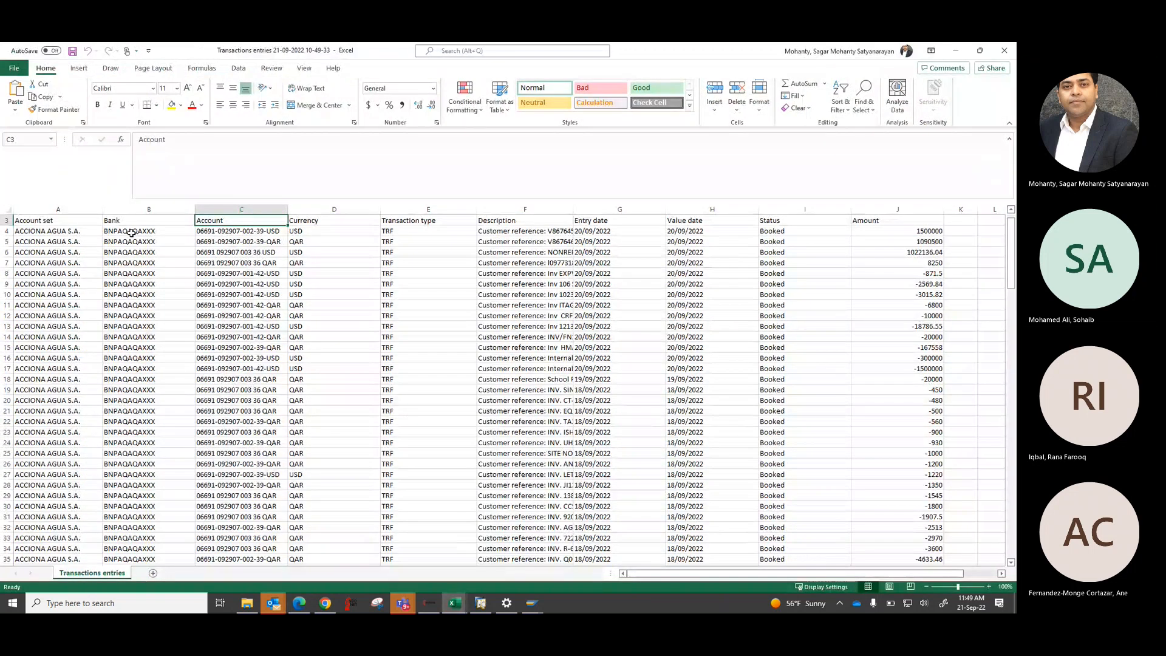
key("ctrl+shift+Down")
key("ctrl+shift+Right")
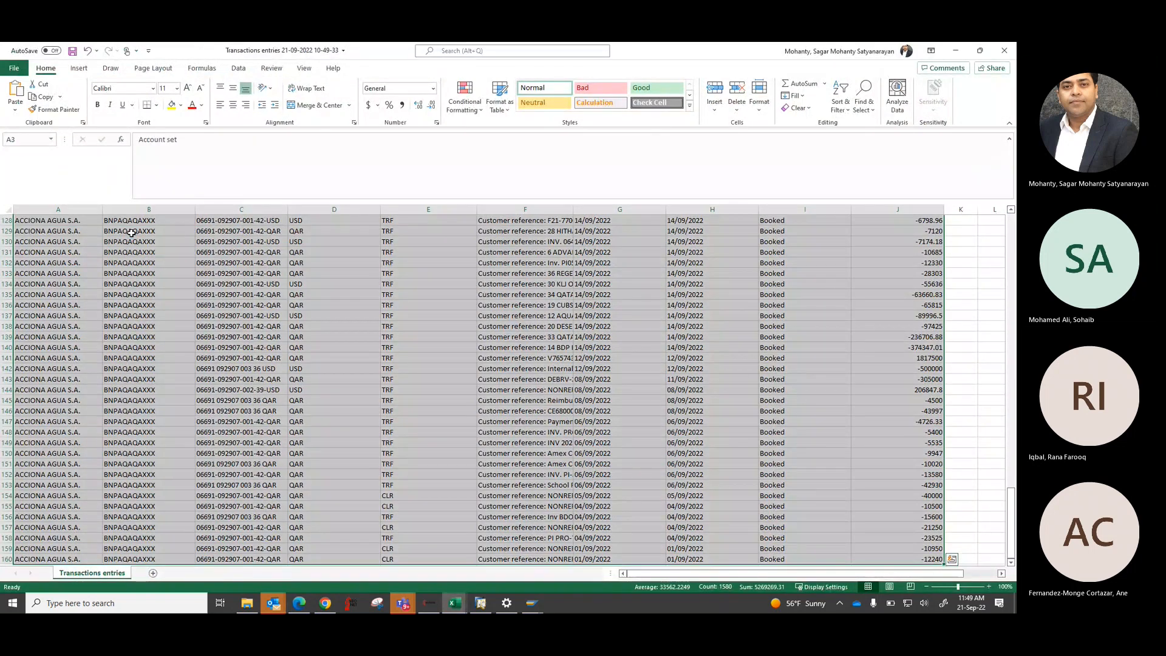
key("Right")
key("Right")
key("Right")
- Filter the Account column to show only the second USD account in the list
key("alt+Down")
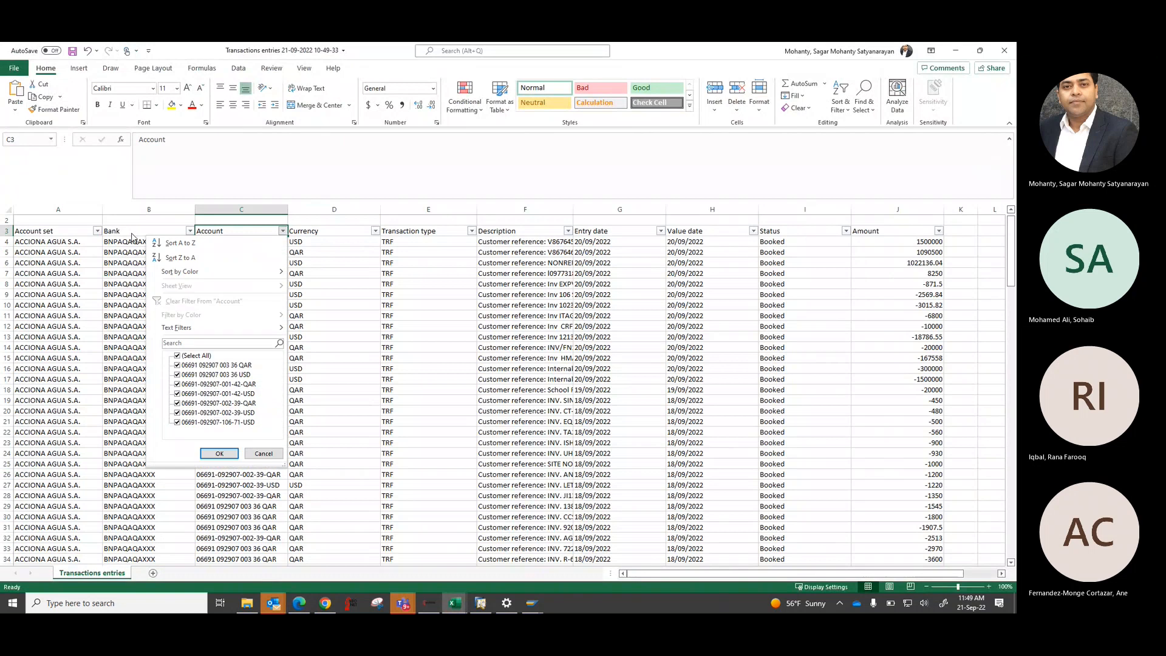
key("Down")
key("Down")
key("Down")
key("Down")
key("Down")
key("Down")
key("Down")
key("Down")
key("Down")
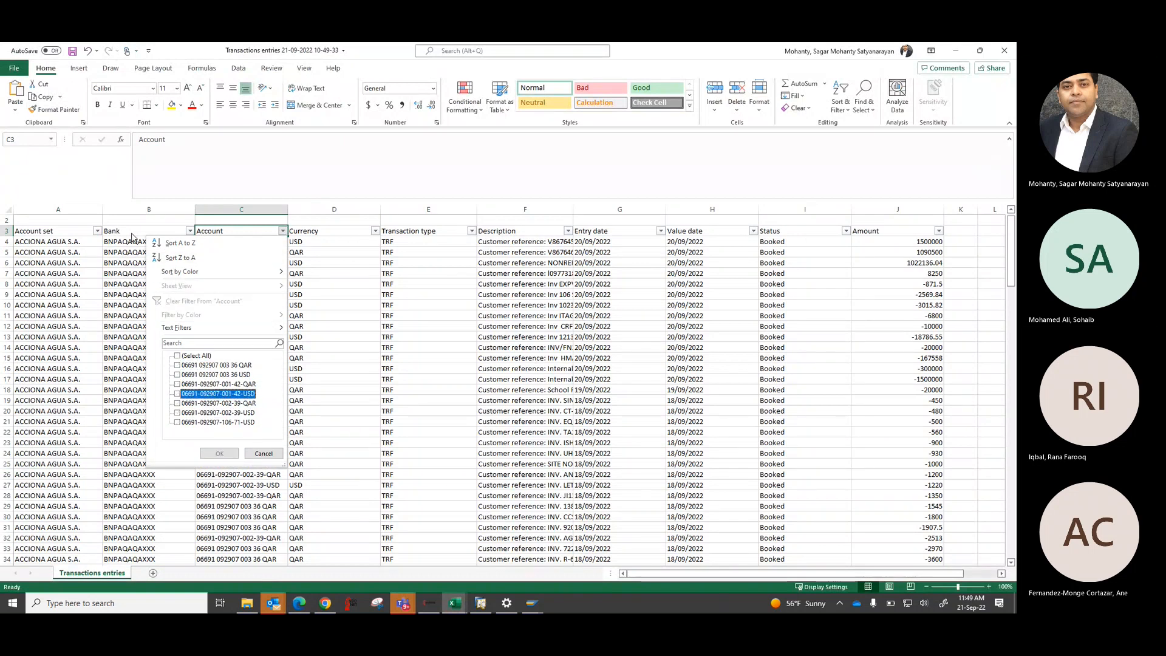
key("Down")
key("Down")
key("Down")
key("Up")
key("Up")
key("Up")
key("space")
key("Return")
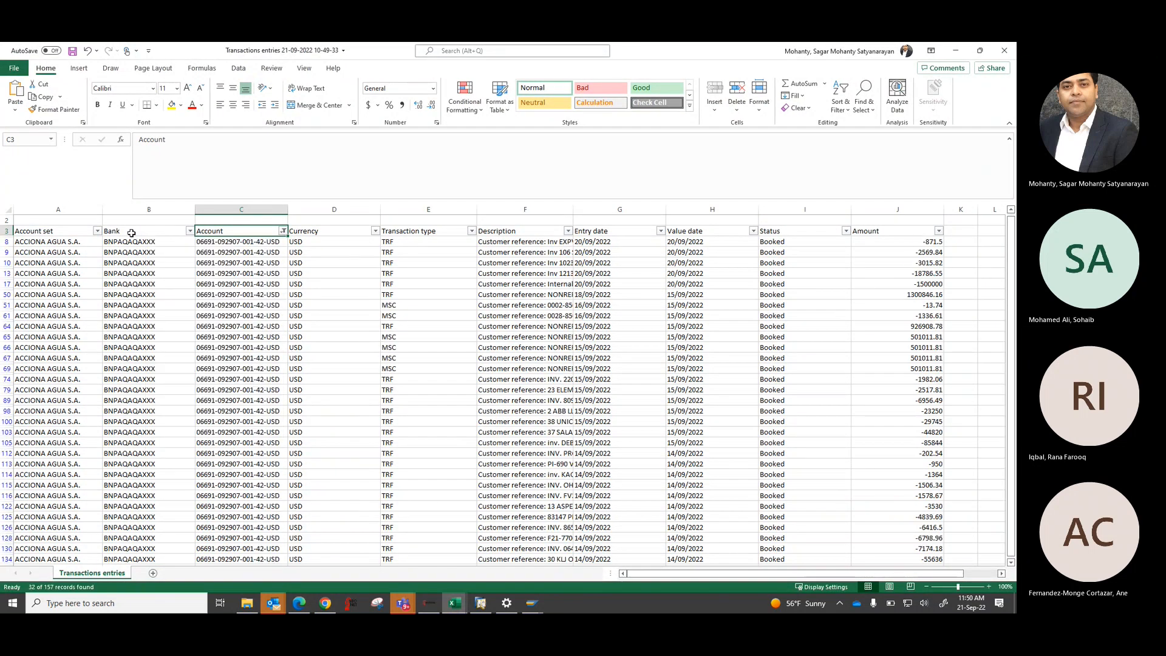
- Filter the Amount column to show only the 926908.78 transaction
key("Down")
key("Right")
key("Right")
key("Right")
key("Right")
key("Right")
key("Right")
key("Right")
key("Up")
key("alt+Down")
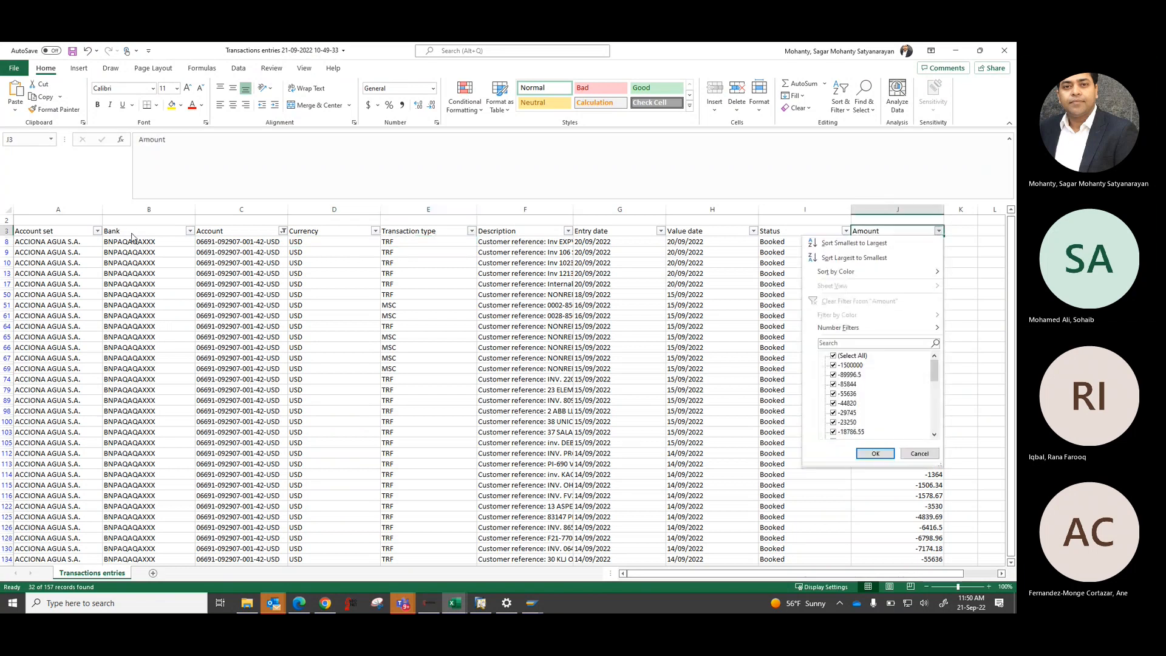
key("Down")
key("Down")
key("Down")
key("Down")
key("Down")
key("space")
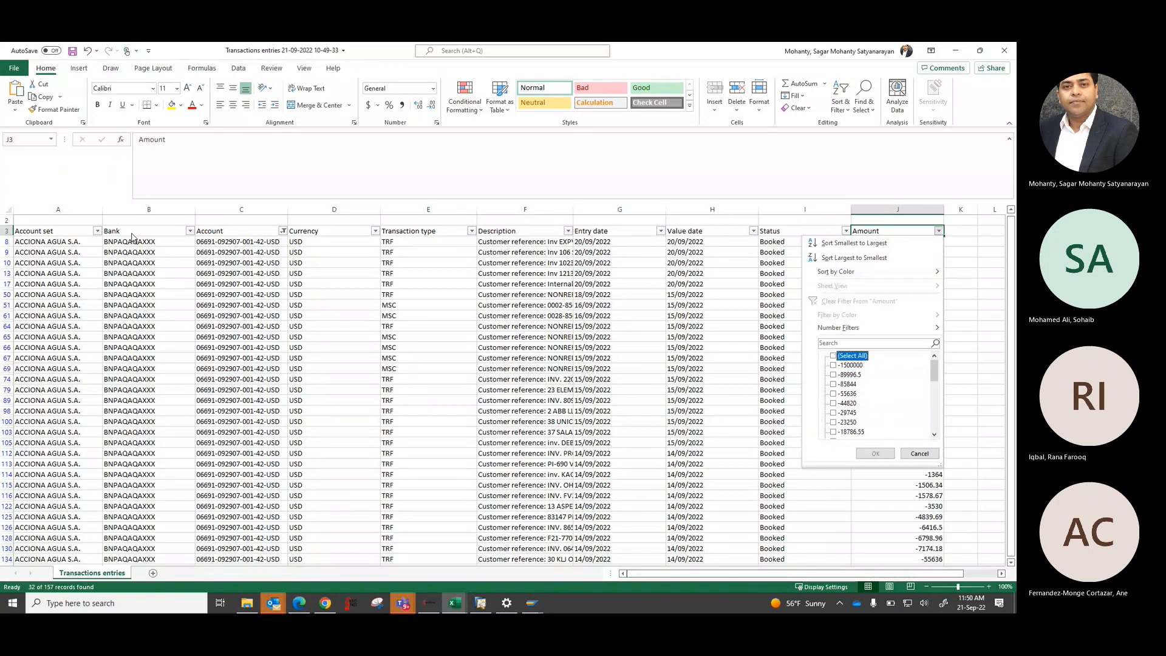
key("End")
key("Up")
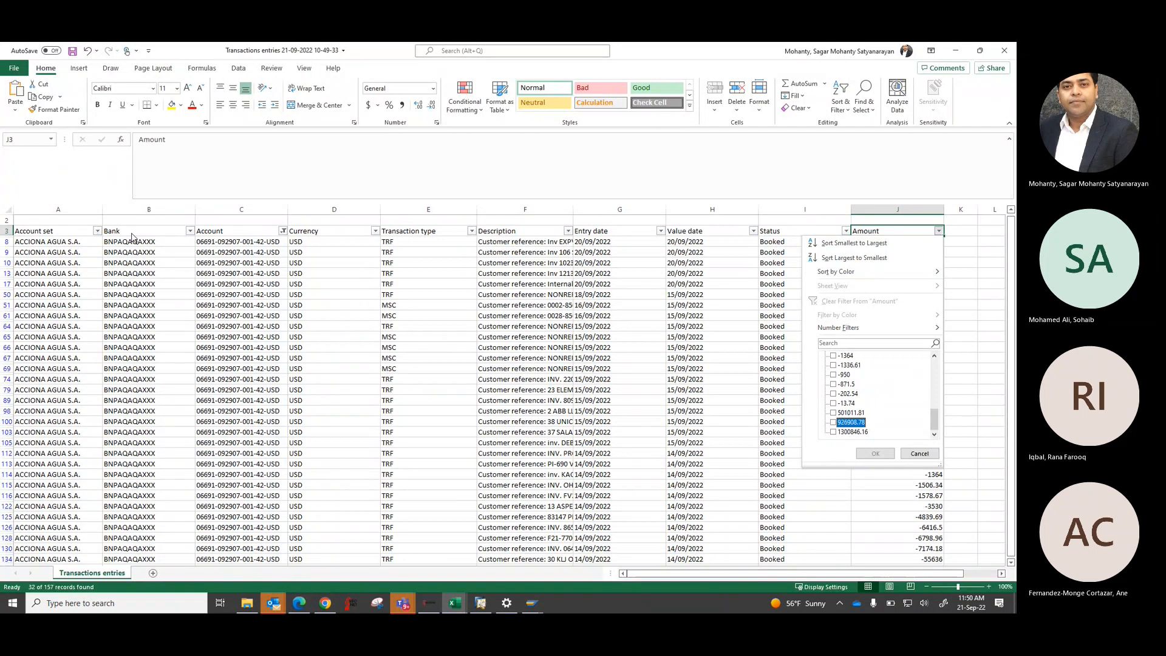
key("space")
key("Return")
- Go through the filtered transaction's row and check its value date
key("Down")
key("Left")
key("Left")
key("Left")
key("Left")
key("Left")
key("Left")
key("Left")
key("Left")
key("Left")
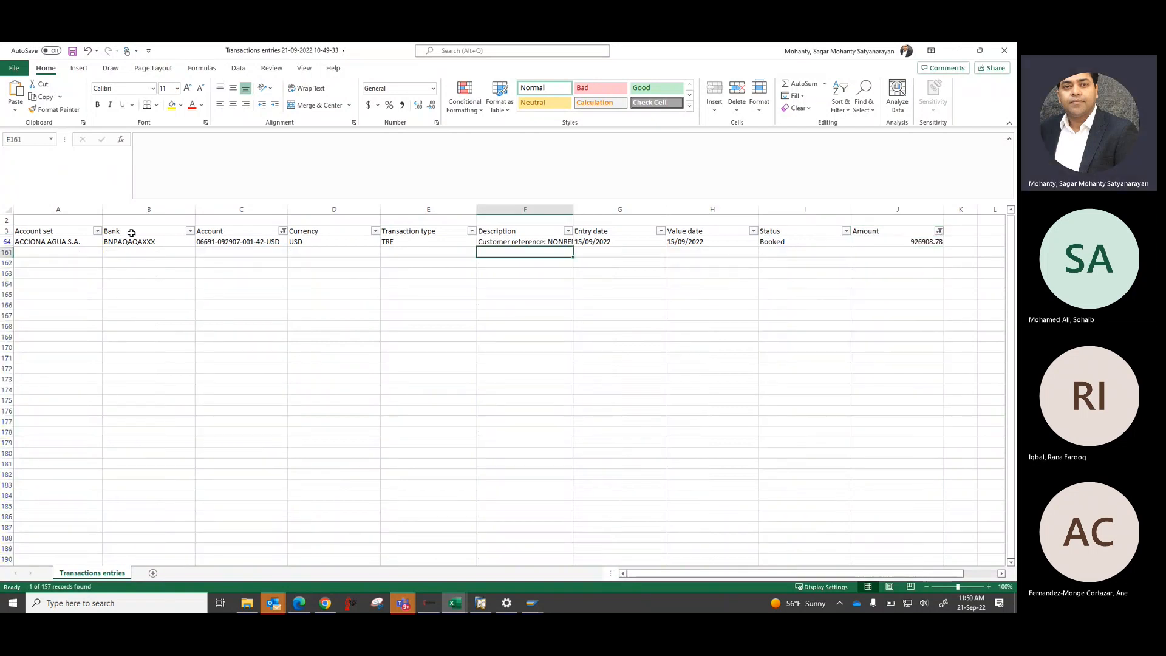
key("Down")
key("Right")
key("Right")
key("Right")
key("Right")
key("Right")
key("Right")
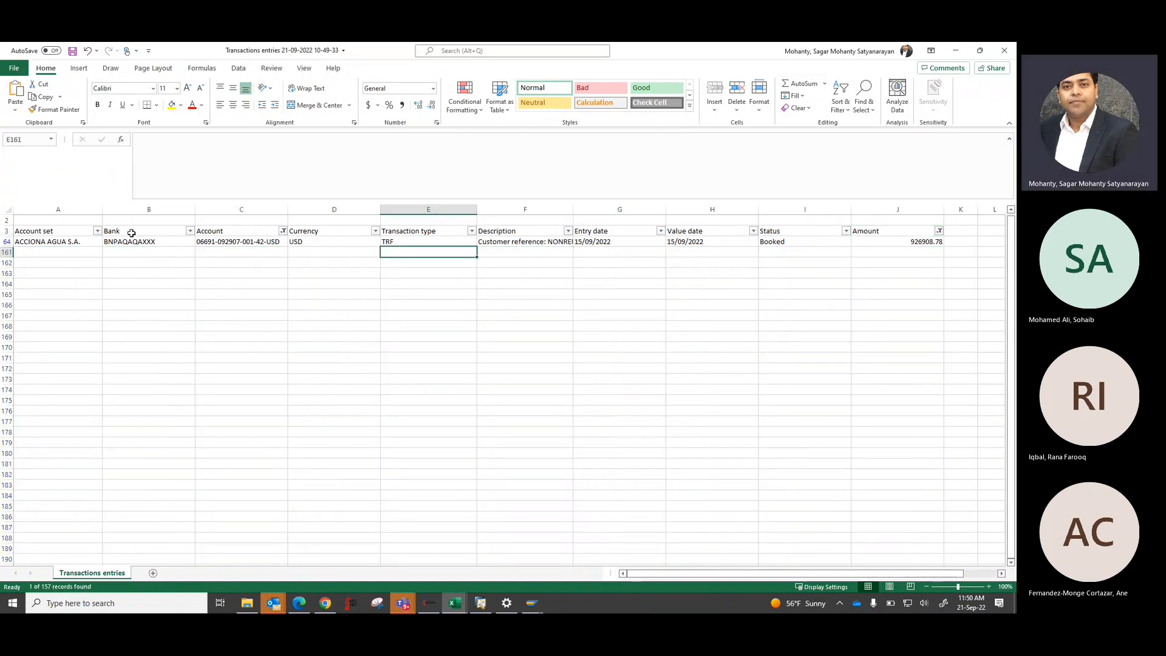
key("Up")
key("Right")
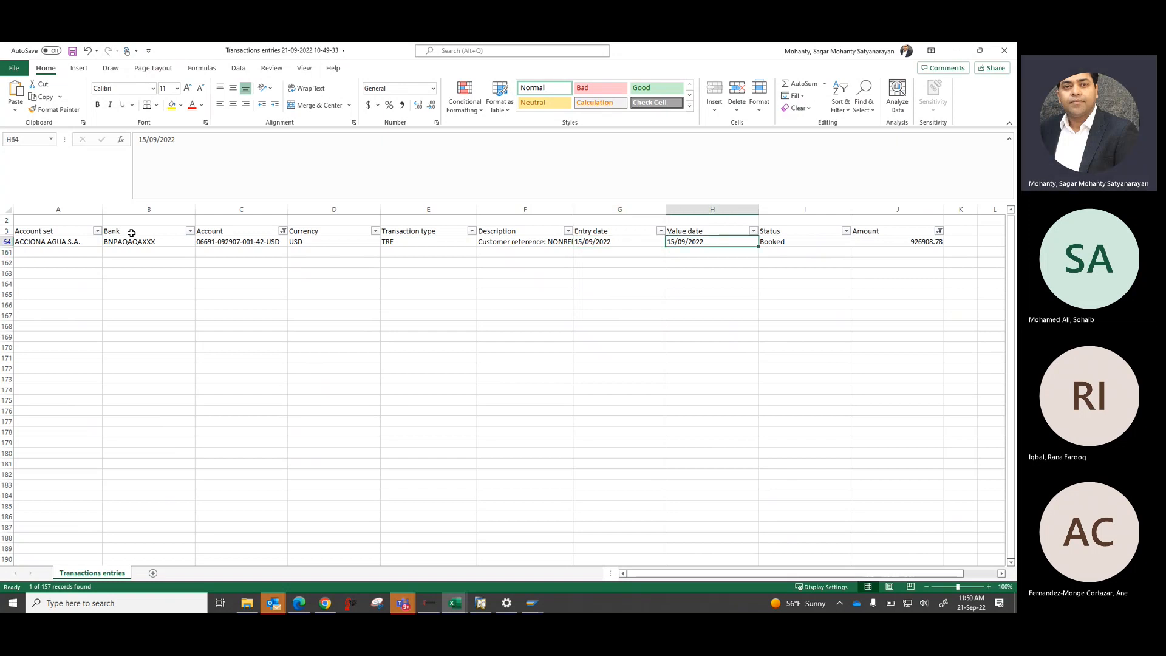
- Switch to SAP Business One and set the incoming payment's posting date to 15.09.22
key("alt+Tab")
key("alt+Tab")
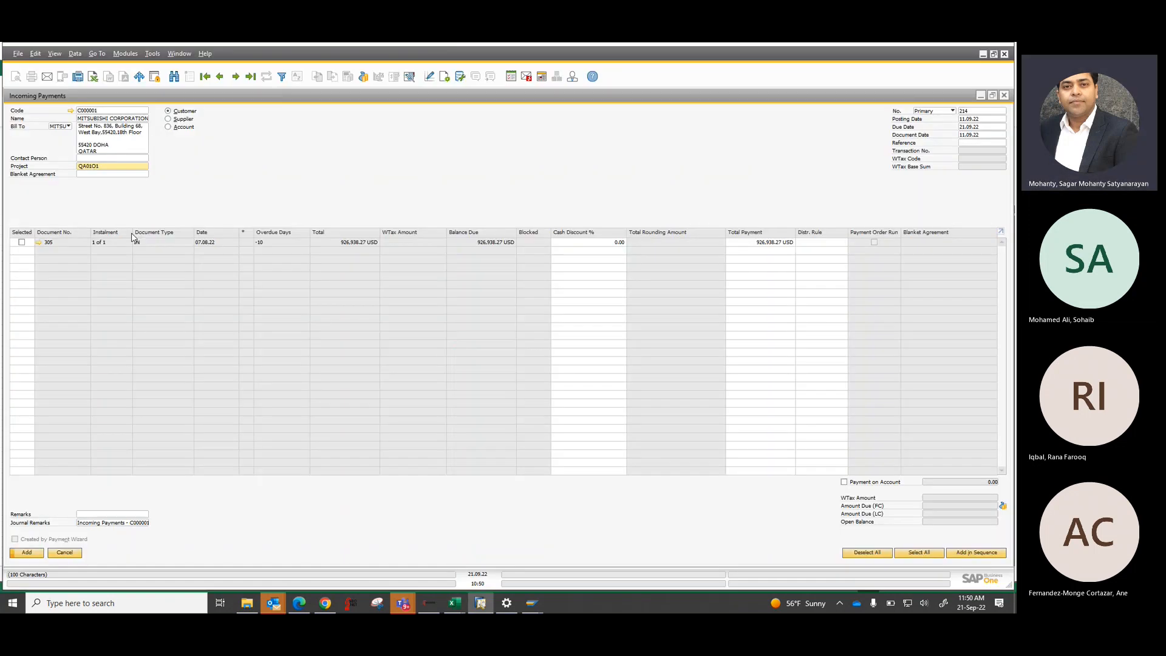
double_click(113, 166)
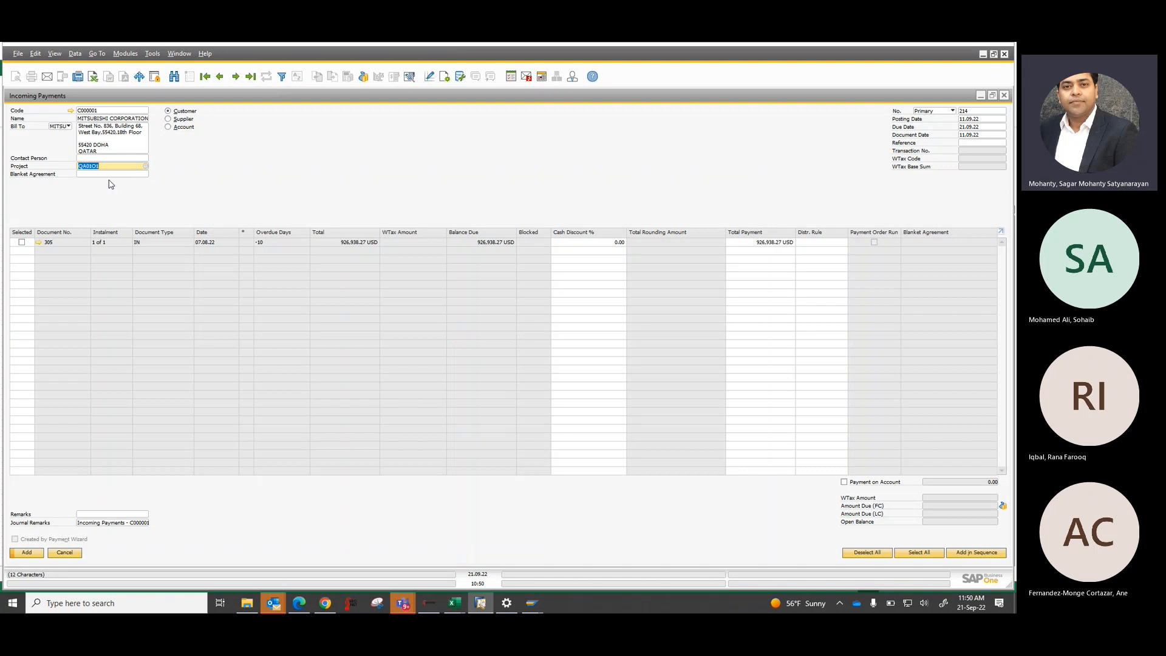
double_click(991, 120)
type("150")
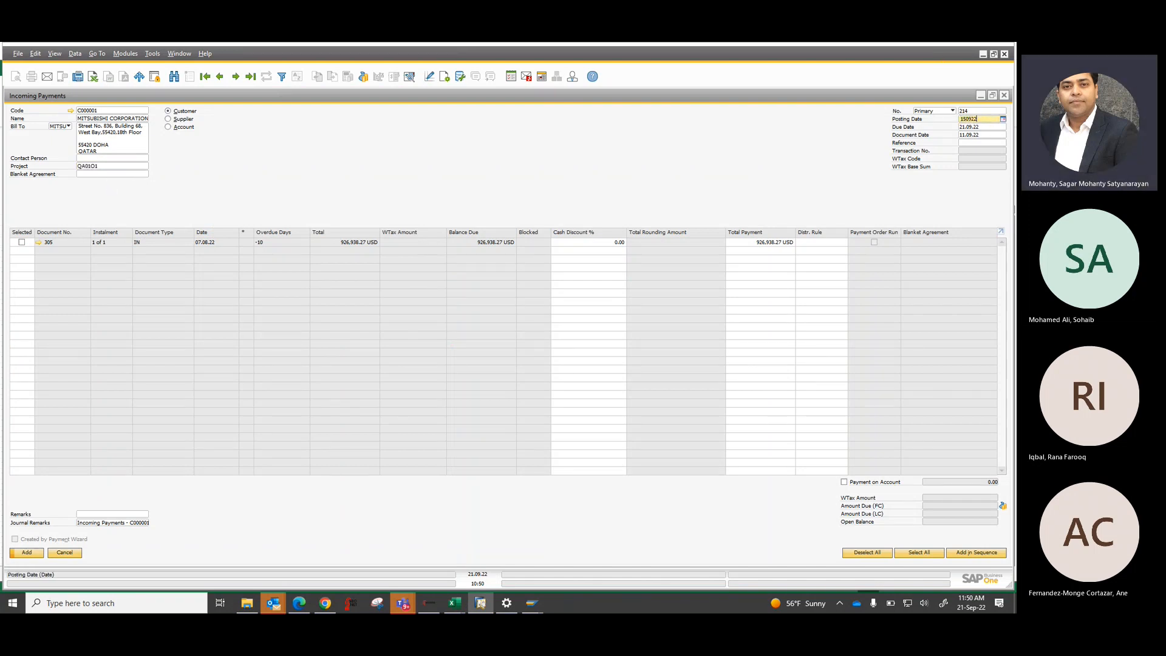
key("Tab")
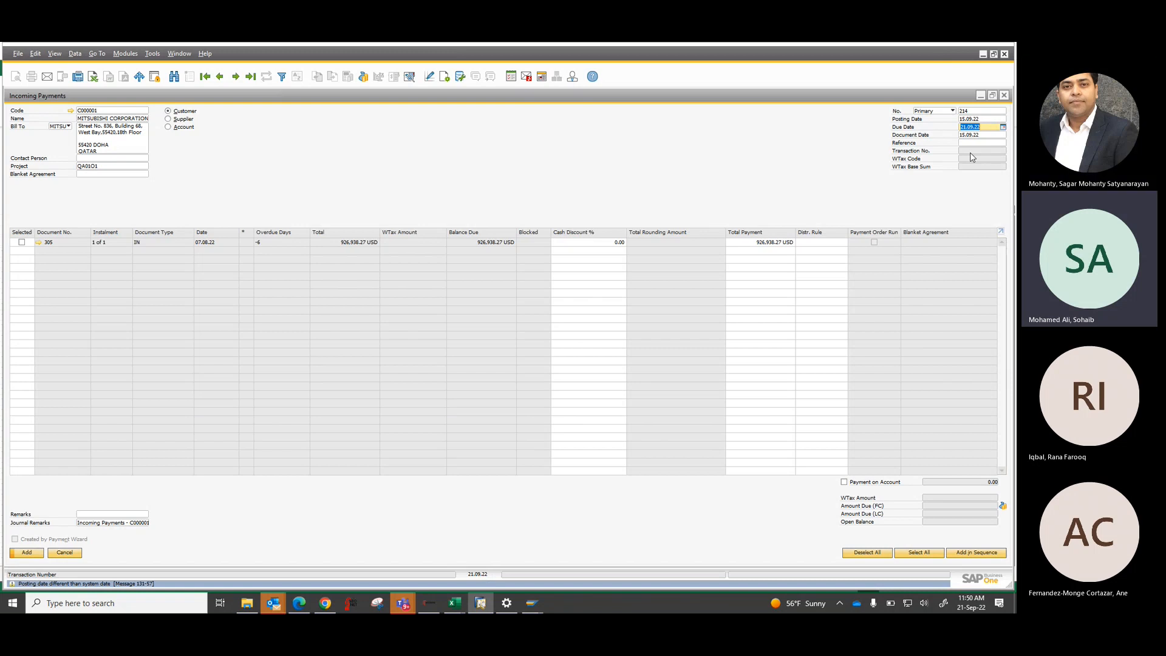
- Select the customer's open invoice for payment and enter a remark about collection against the July invoice submitted in Aug 22
left_click(22, 242)
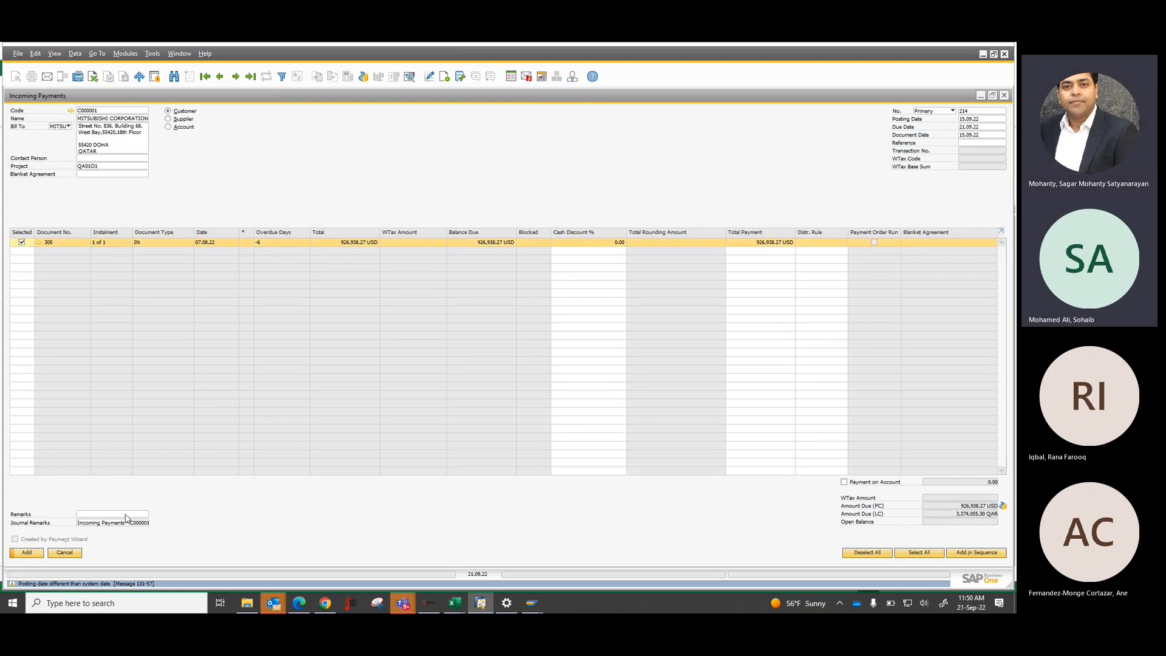
left_click(127, 515)
type("Col")
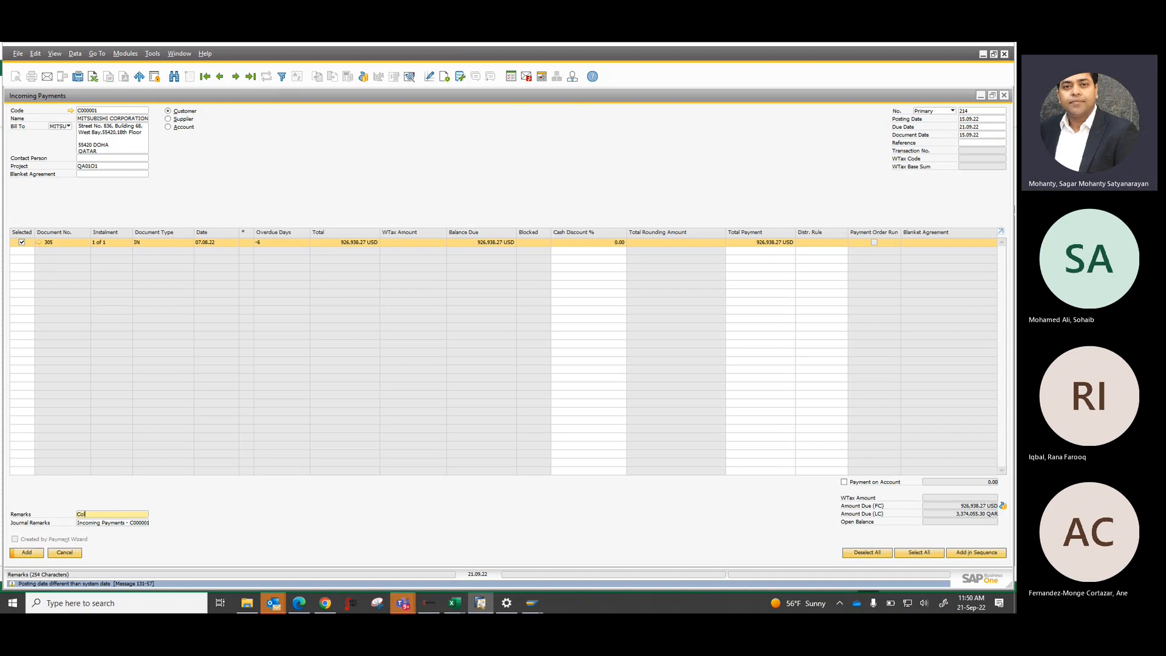
type("lection a")
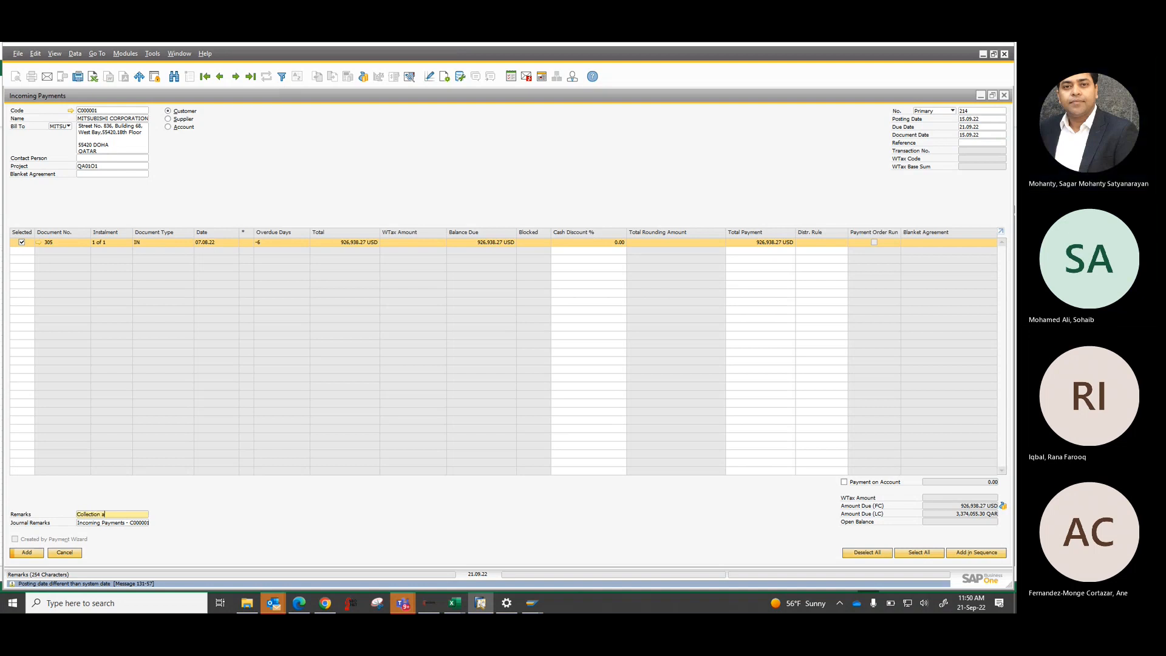
type("gst Invoice of July")
key("ctrl+a")
type("sub")
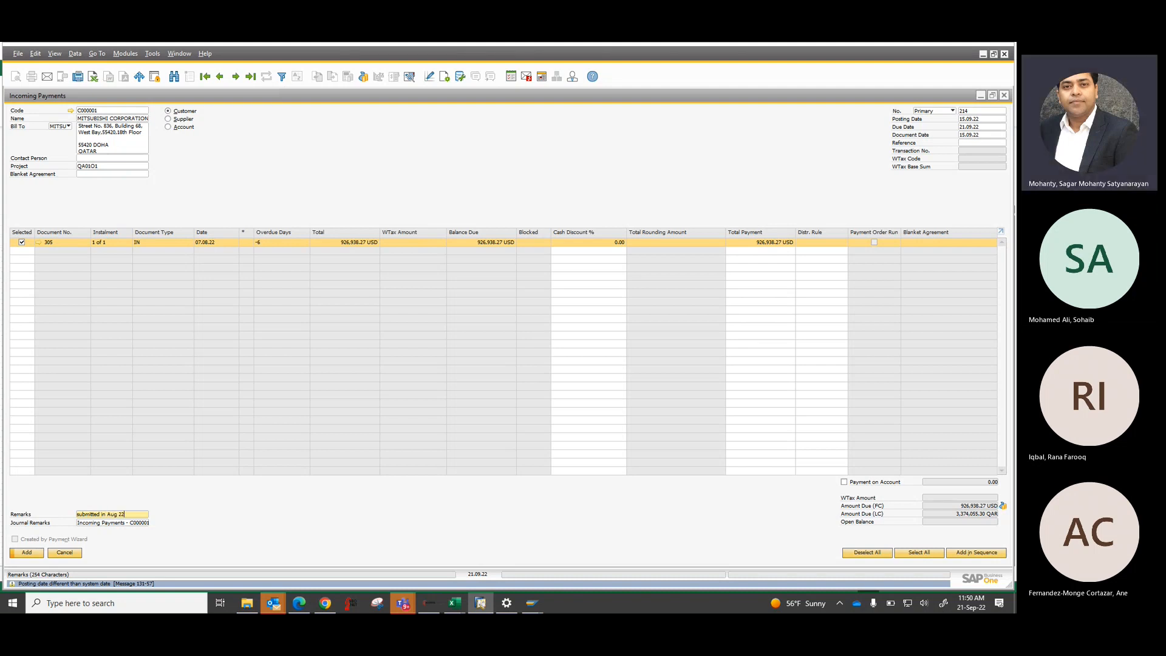
key("Tab")
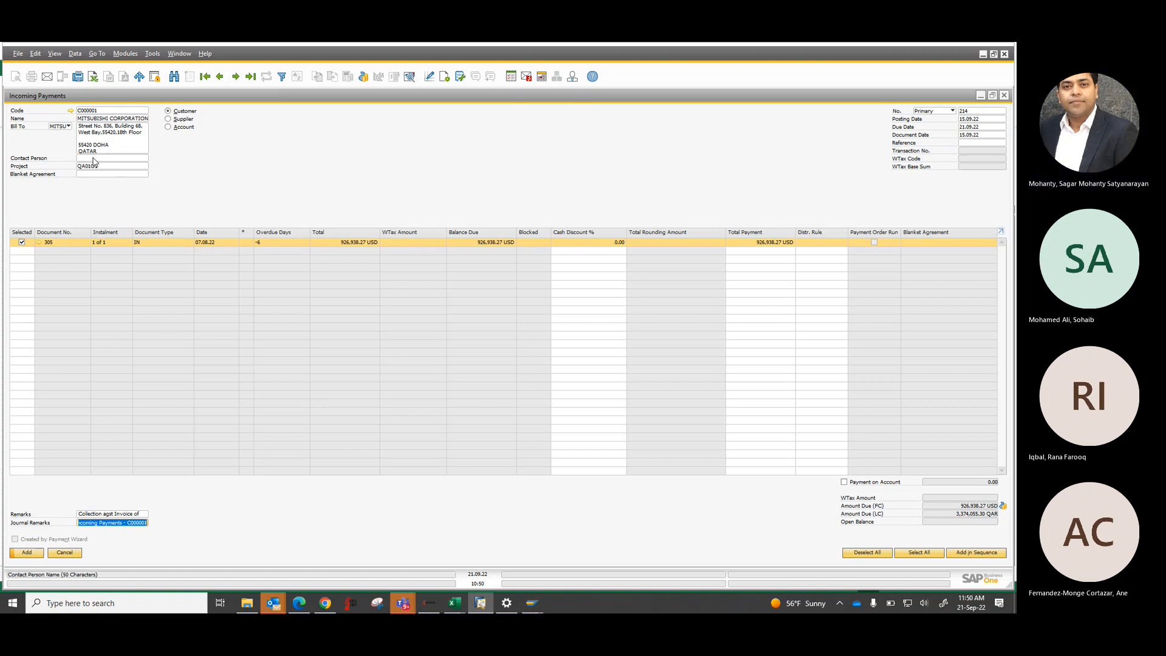
- Open the payment means and set the currency to US Dollar with Bank Account in USD as the transfer's GL account
left_click(365, 78)
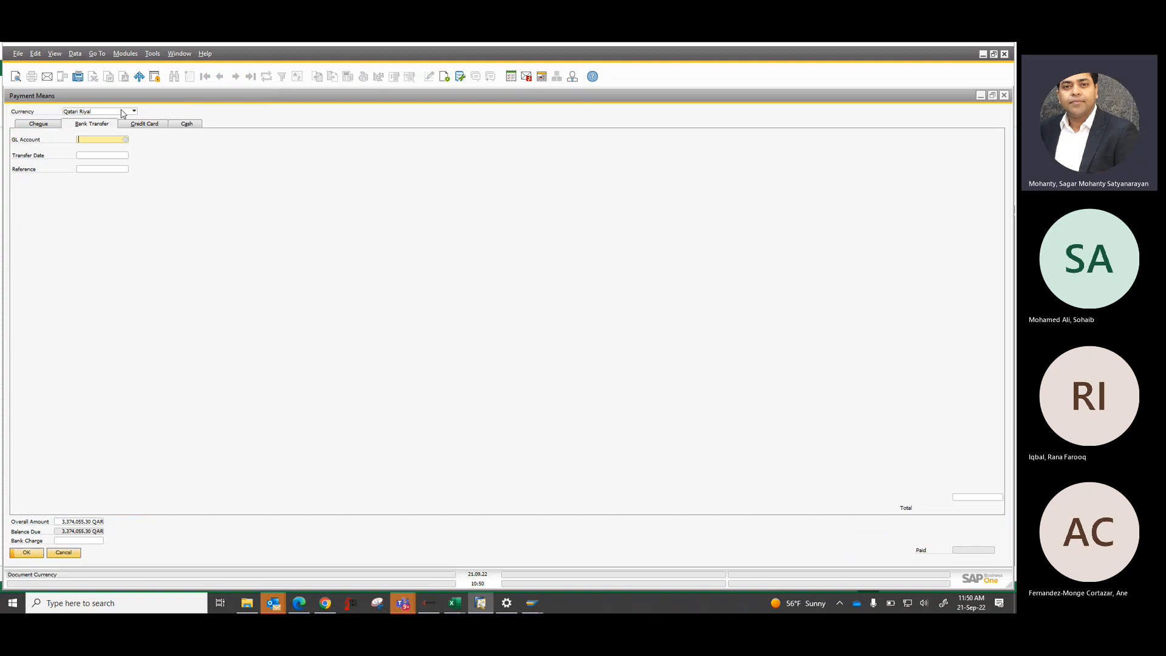
left_click(134, 111)
left_click(78, 196)
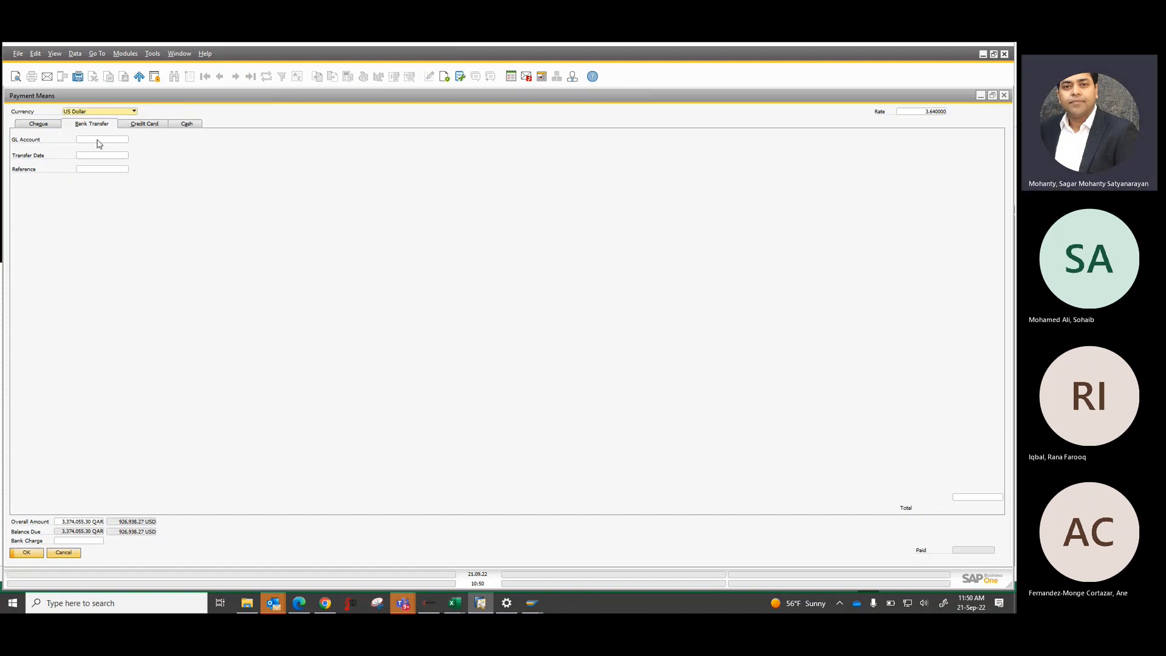
left_click(98, 140)
left_click(124, 141)
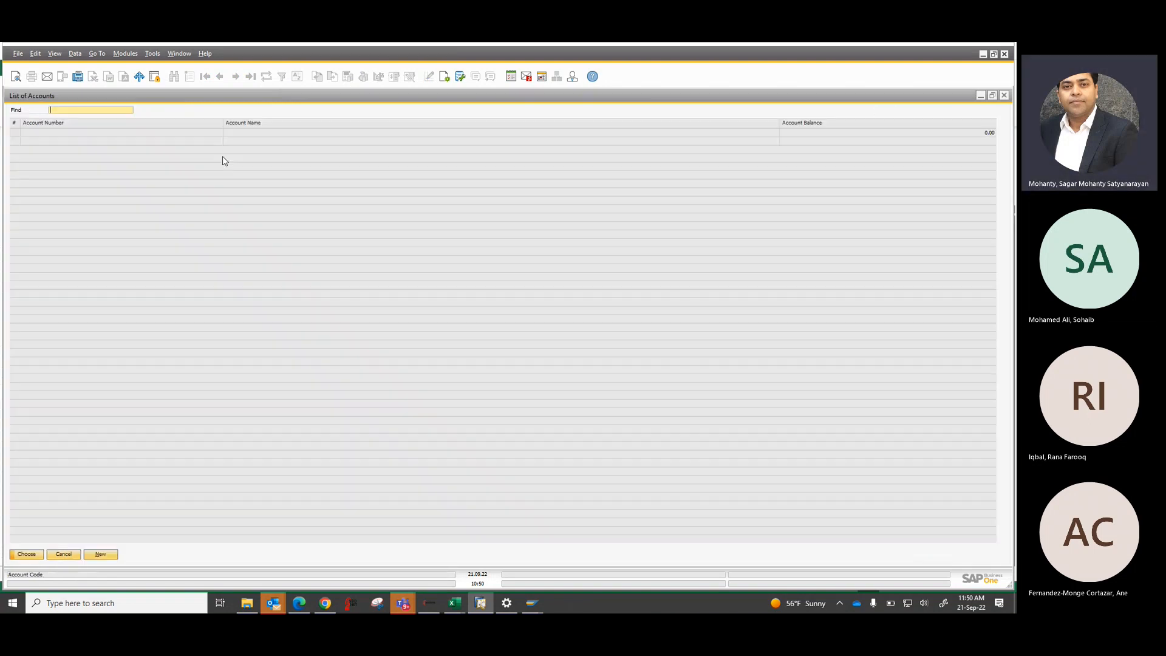
left_click(263, 169)
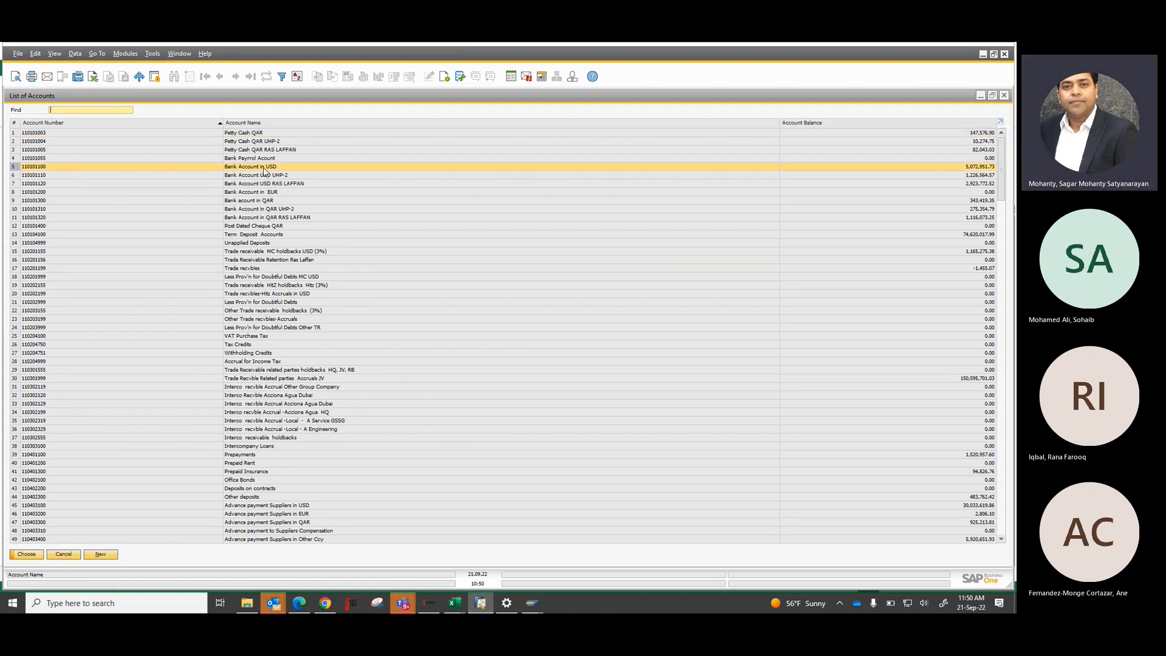
double_click(264, 168)
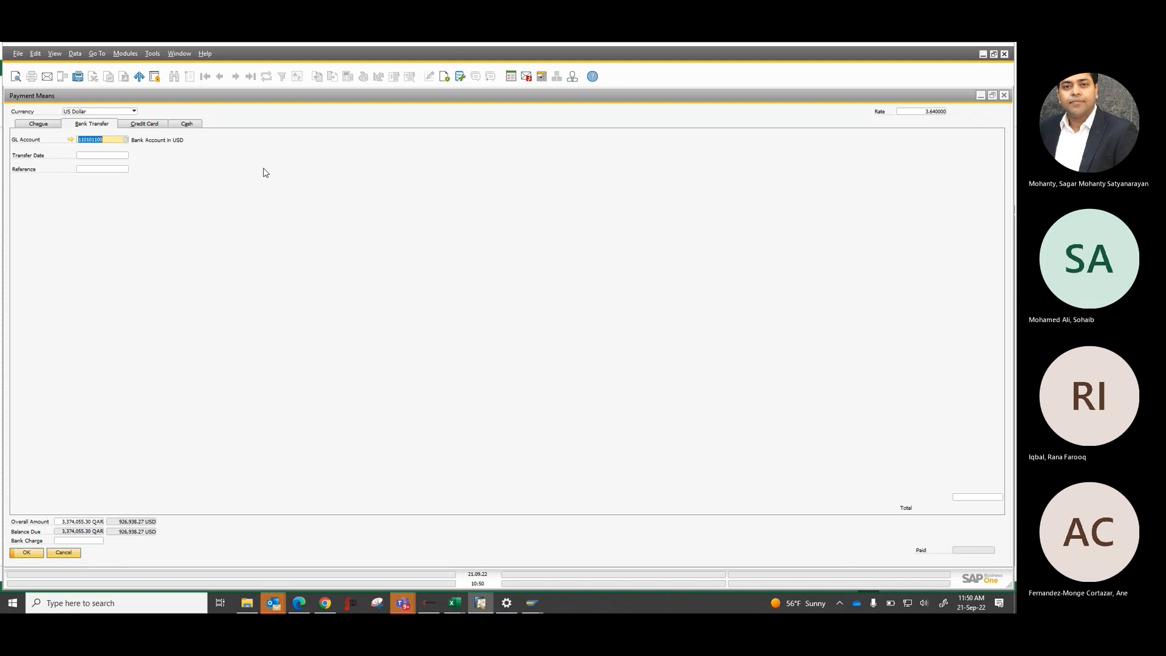
- Set the bank transfer date to 15.09.22
left_click(119, 157)
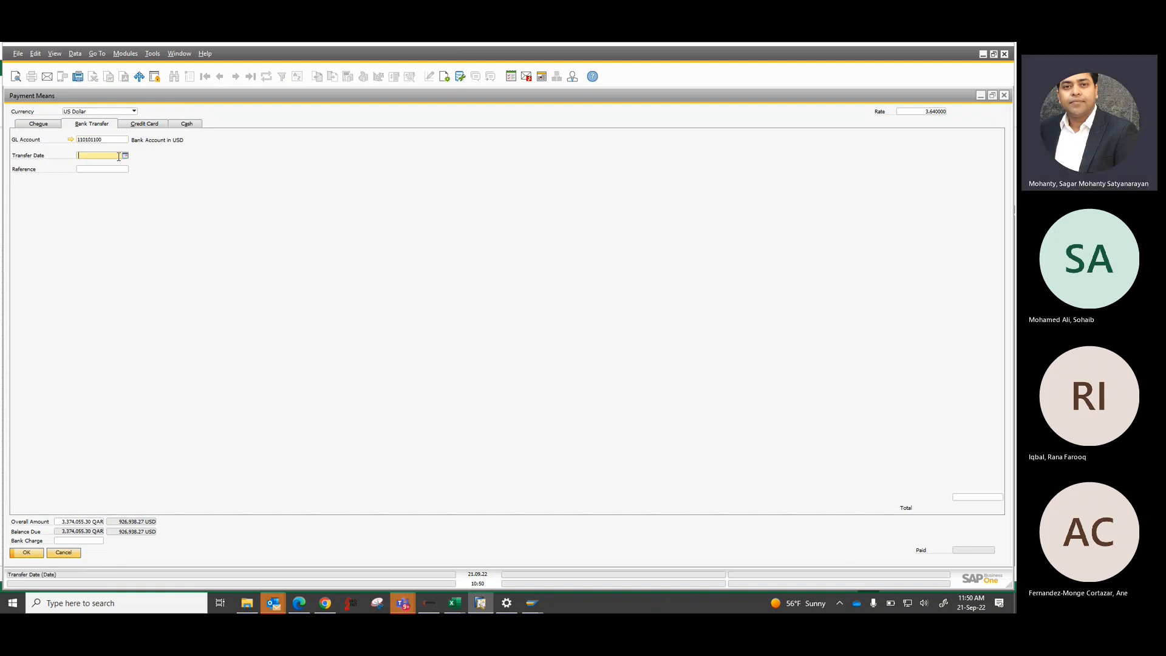
type("15.09.22")
key("Tab")
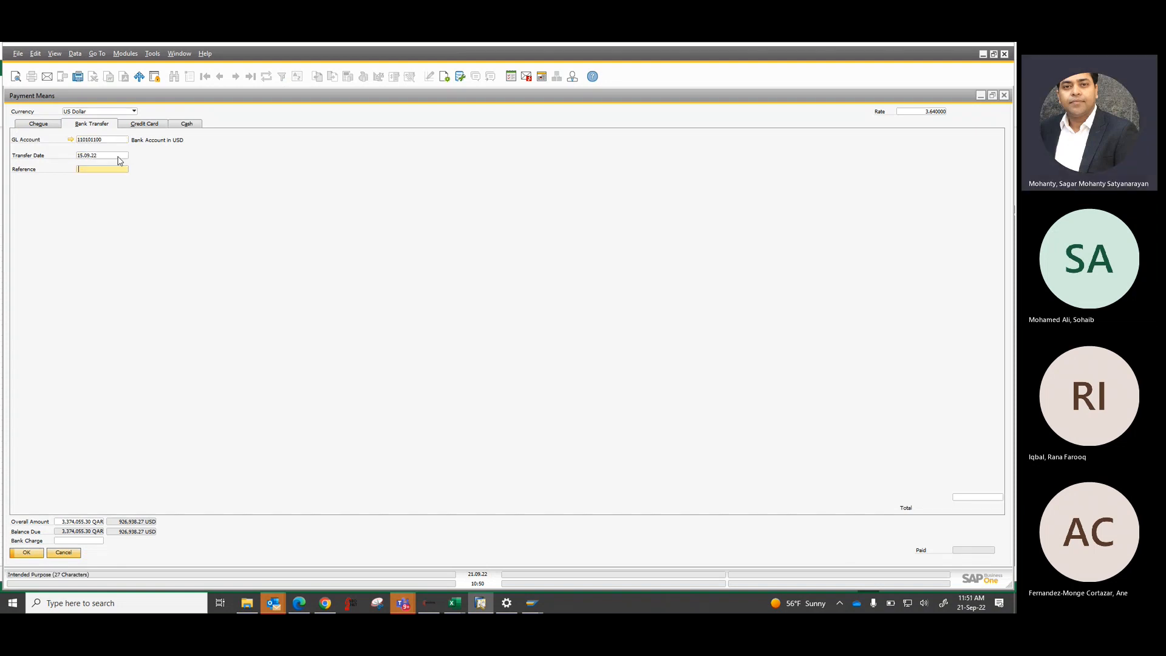
- Copy the bank reference from the transaction's description in the Excel export into the bank transfer's Reference field
key("alt+Tab")
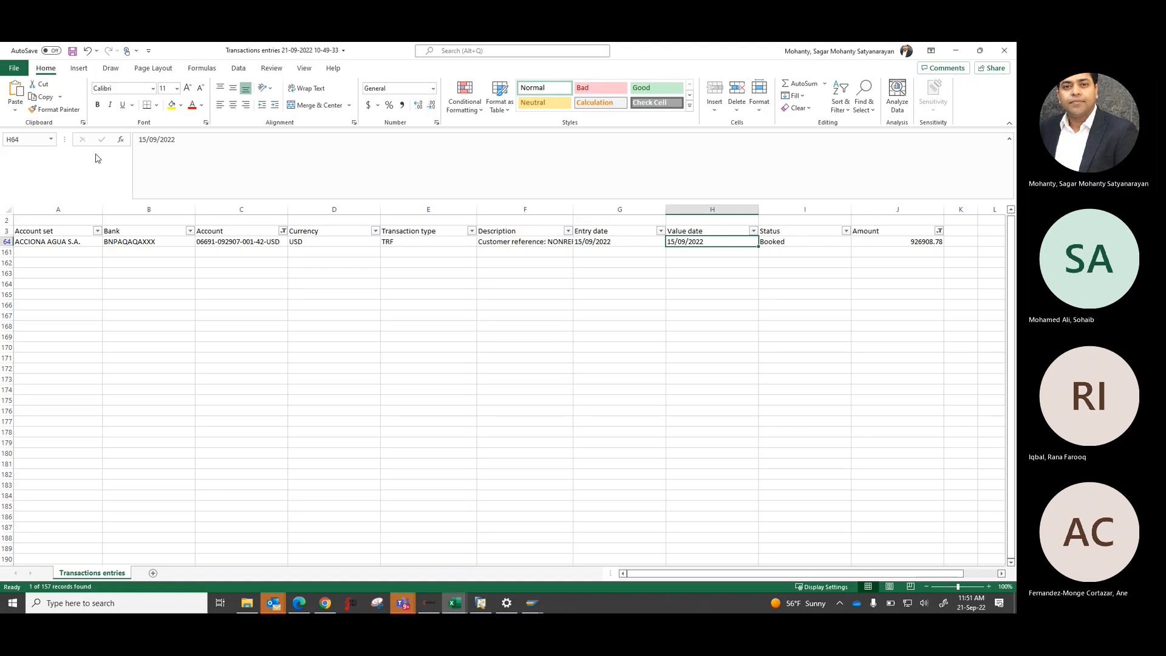
left_click(521, 242)
left_click_drag(380, 139, 428, 139)
key("ctrl+c")
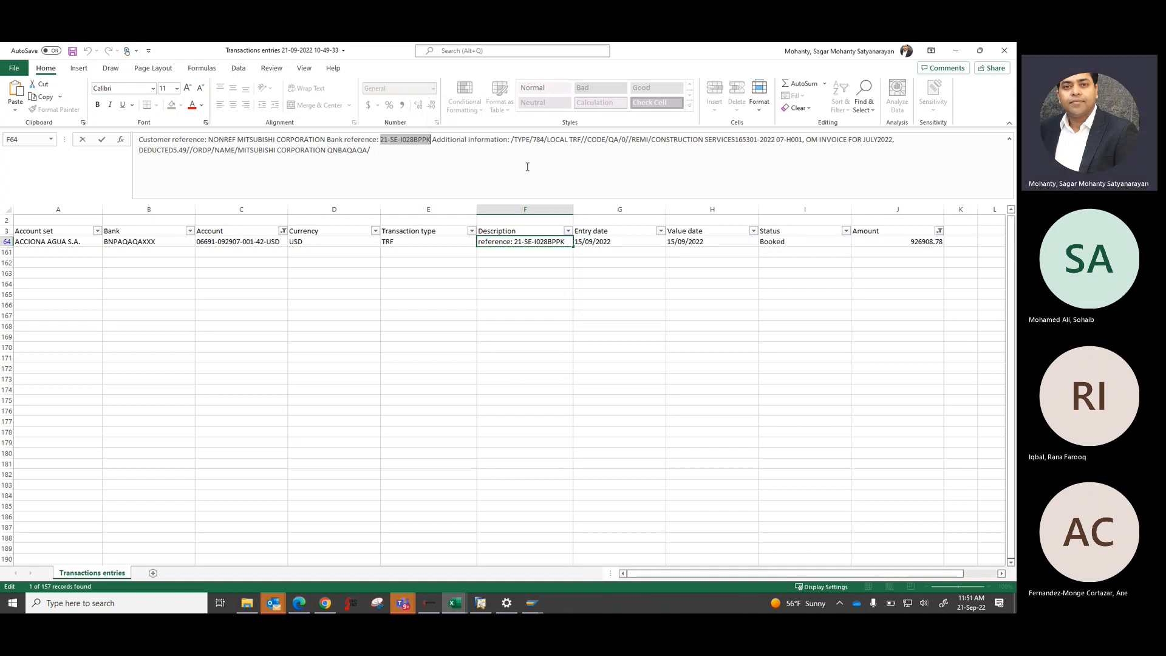
key("alt+Tab")
key("ctrl+v")
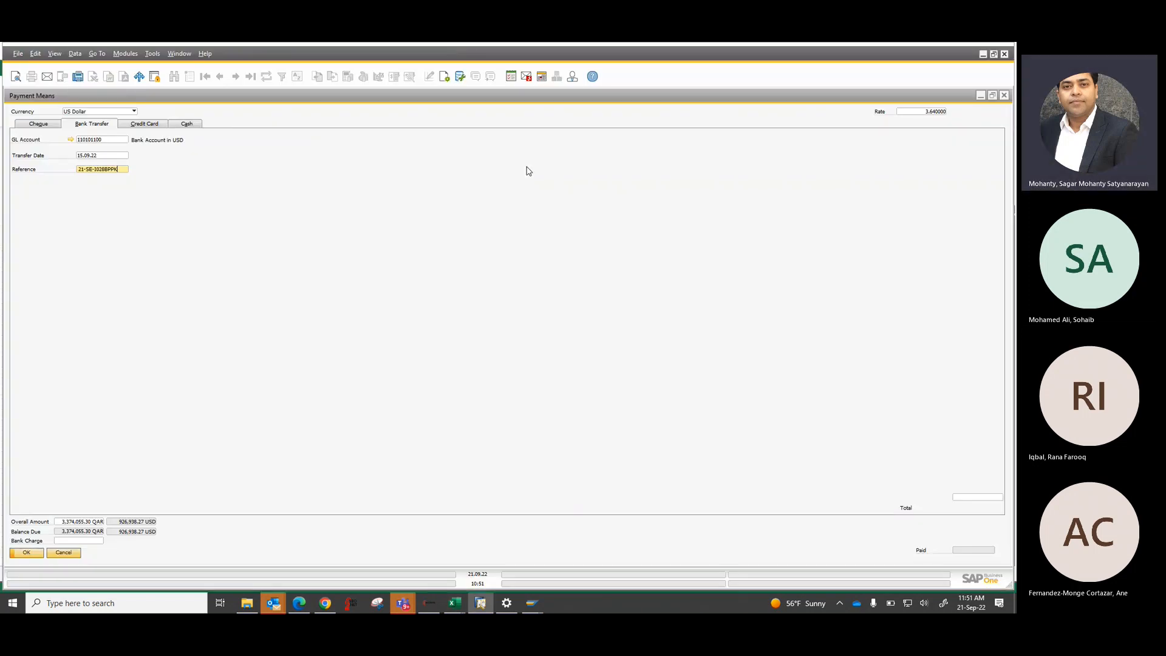
- Set the bank transfer total to 926,908.78 USD from the bank transactions sheet, enter a 29.49 USD bank charge, and confirm the payment means
key("alt+Tab")
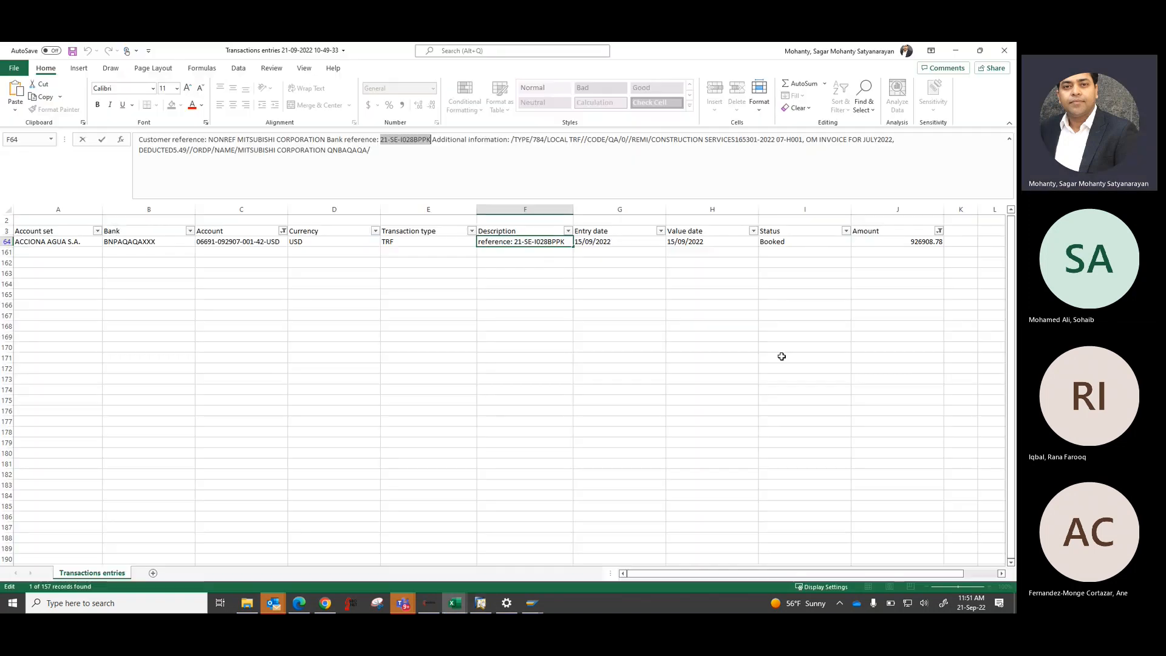
left_click(915, 242)
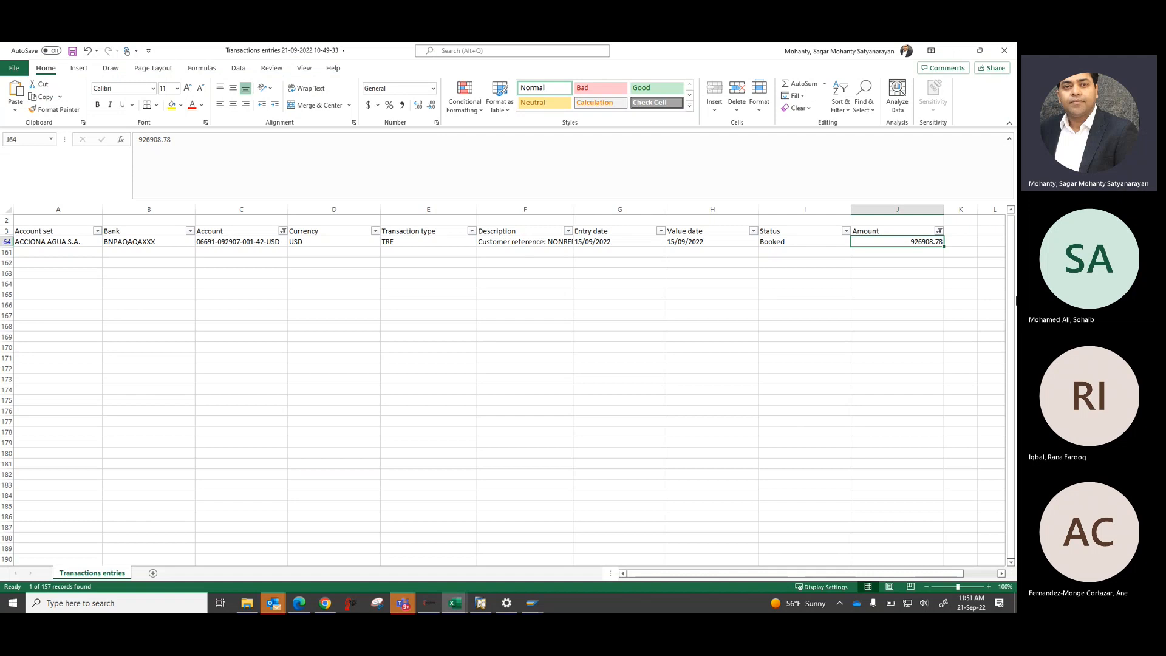
key("alt+Tab")
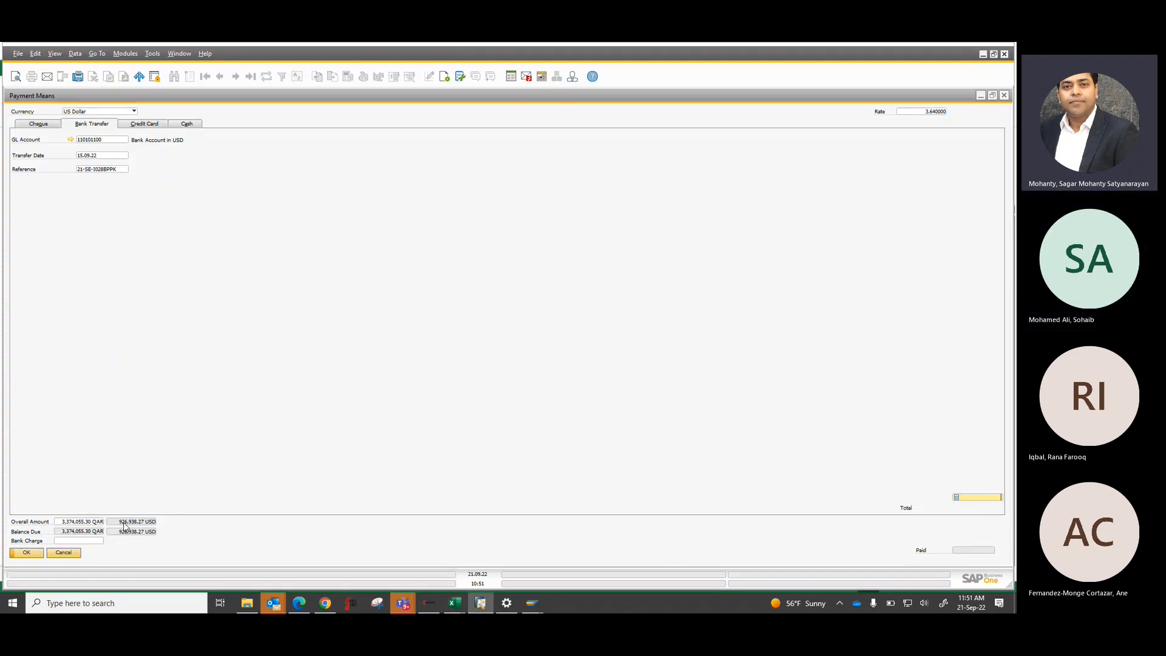
key("alt+Tab")
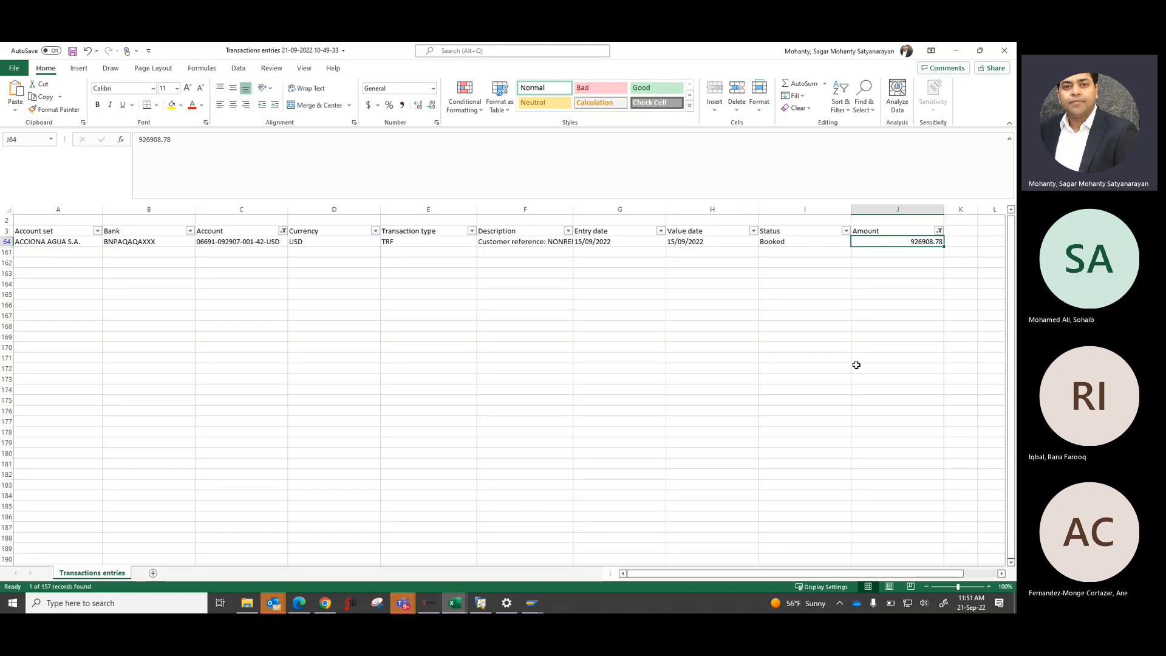
key("alt+Tab")
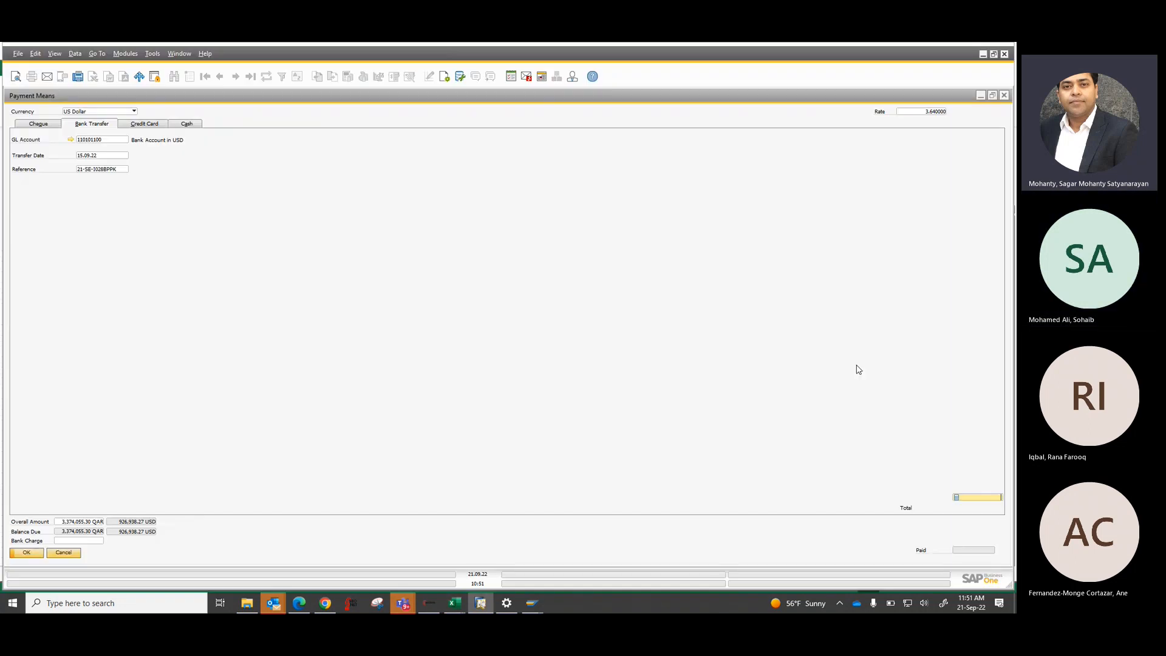
type("926908.78")
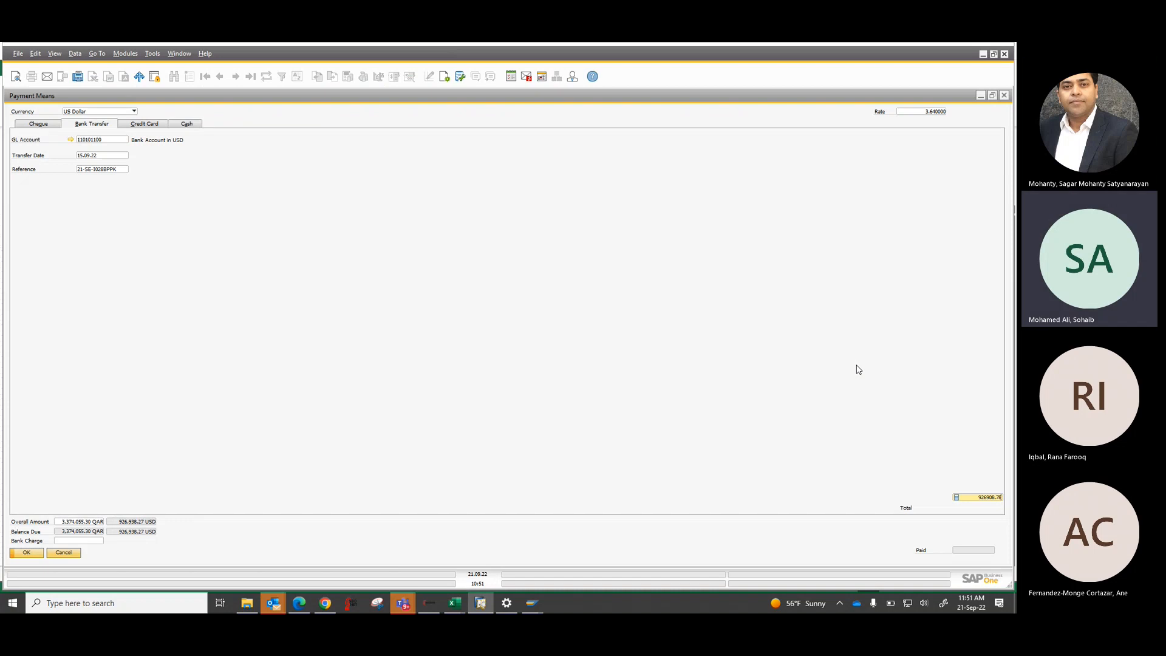
key("Tab")
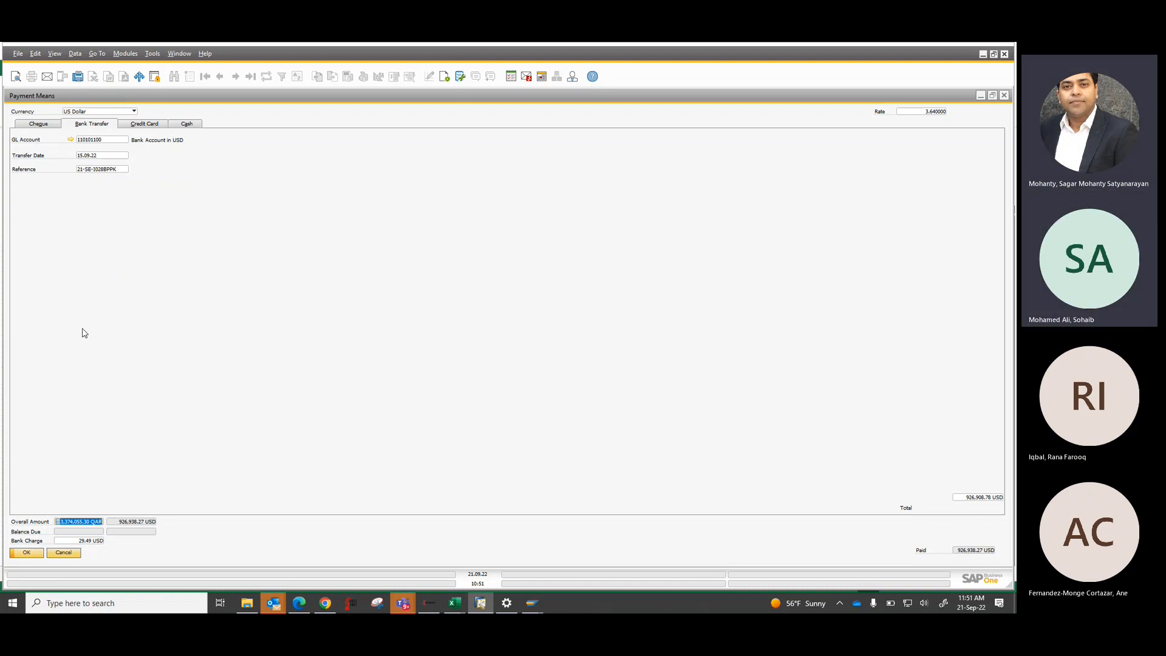
left_click(26, 552)
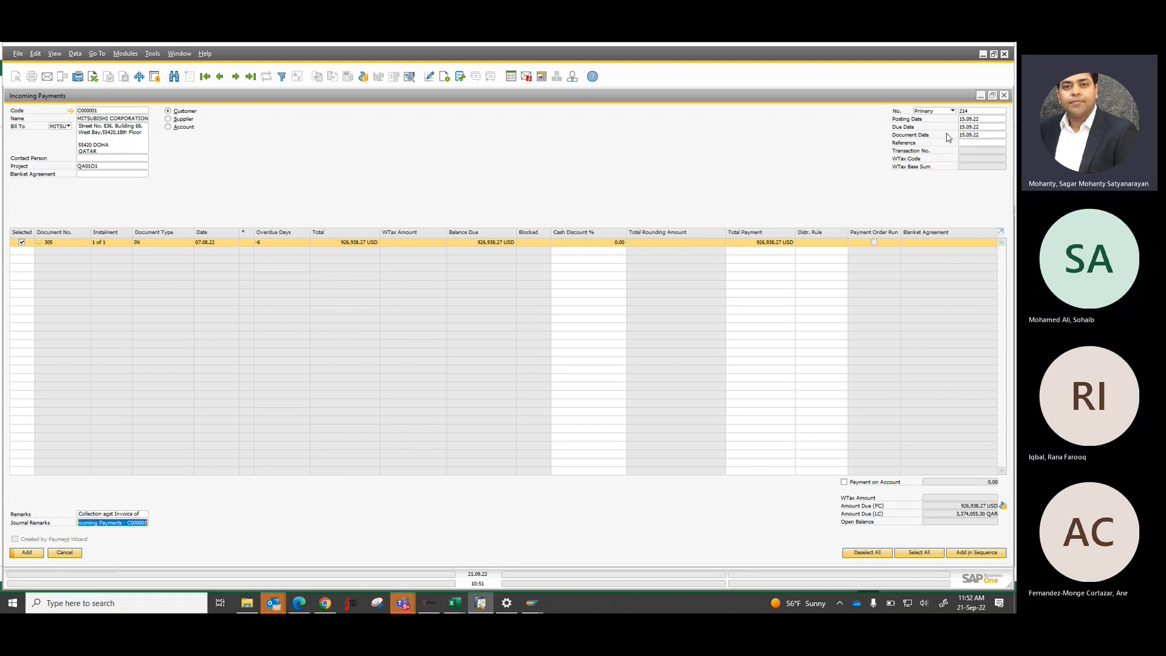
- Check the incoming payment's due date and add the document, confirming that it cannot be changed after adding
left_click(989, 126)
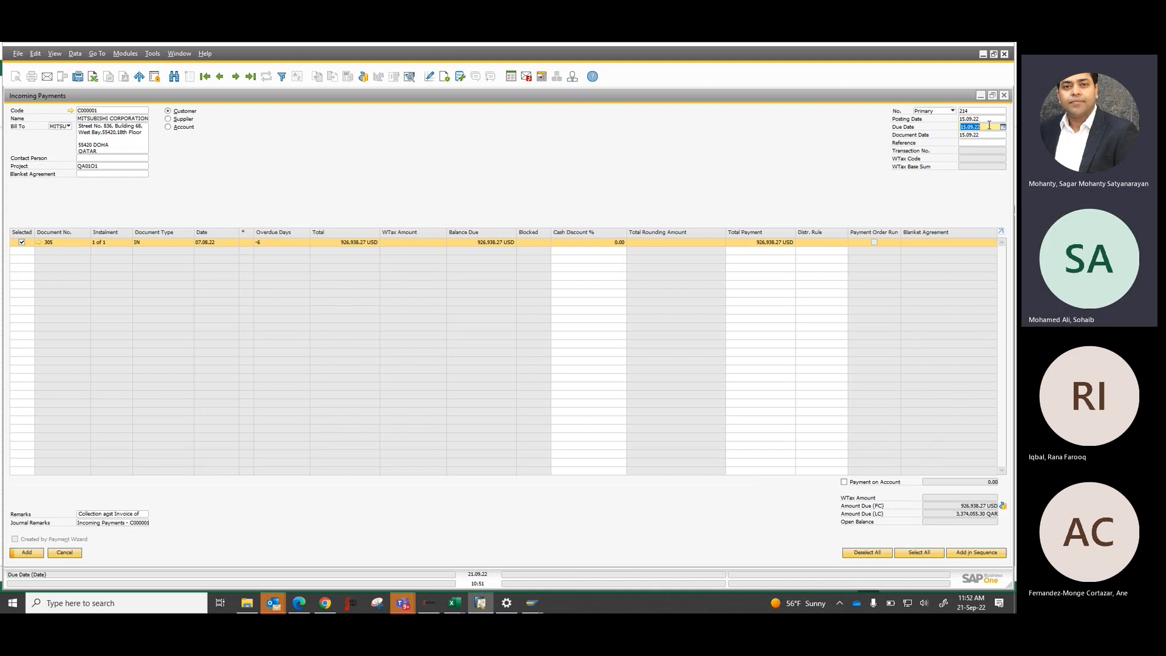
key("alt+Tab")
key("alt+Tab")
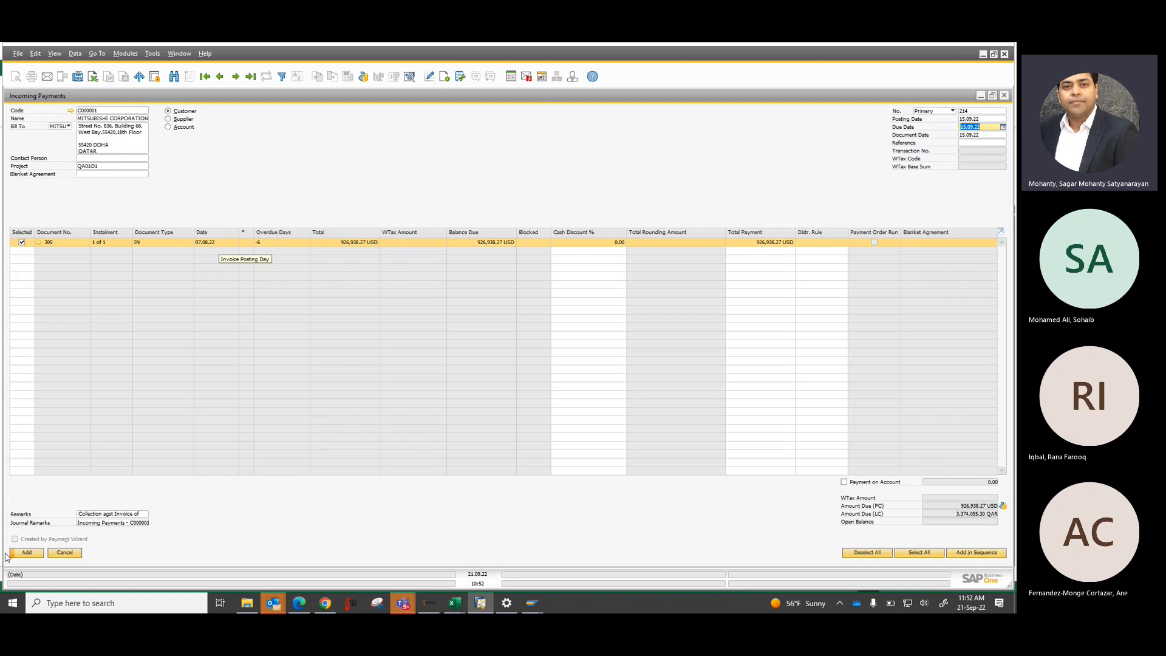
left_click(40, 553)
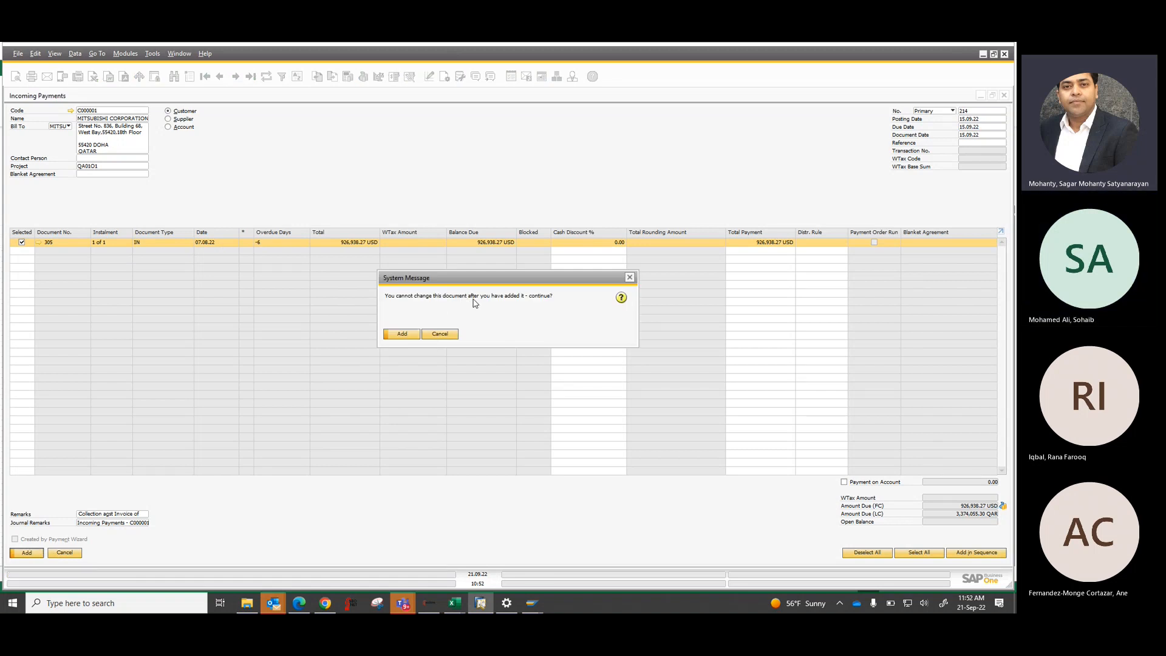
left_click(402, 334)
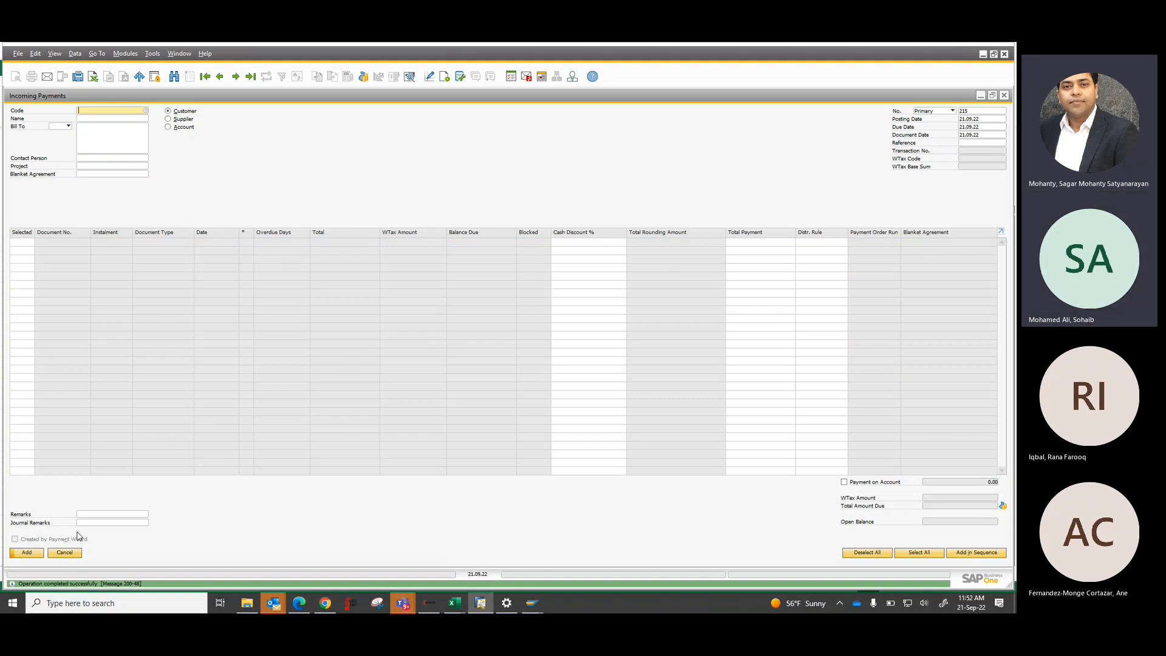
- Choose customer C000001 in the new incoming payment and open its account balance from the master data
type("c")
key("Tab")
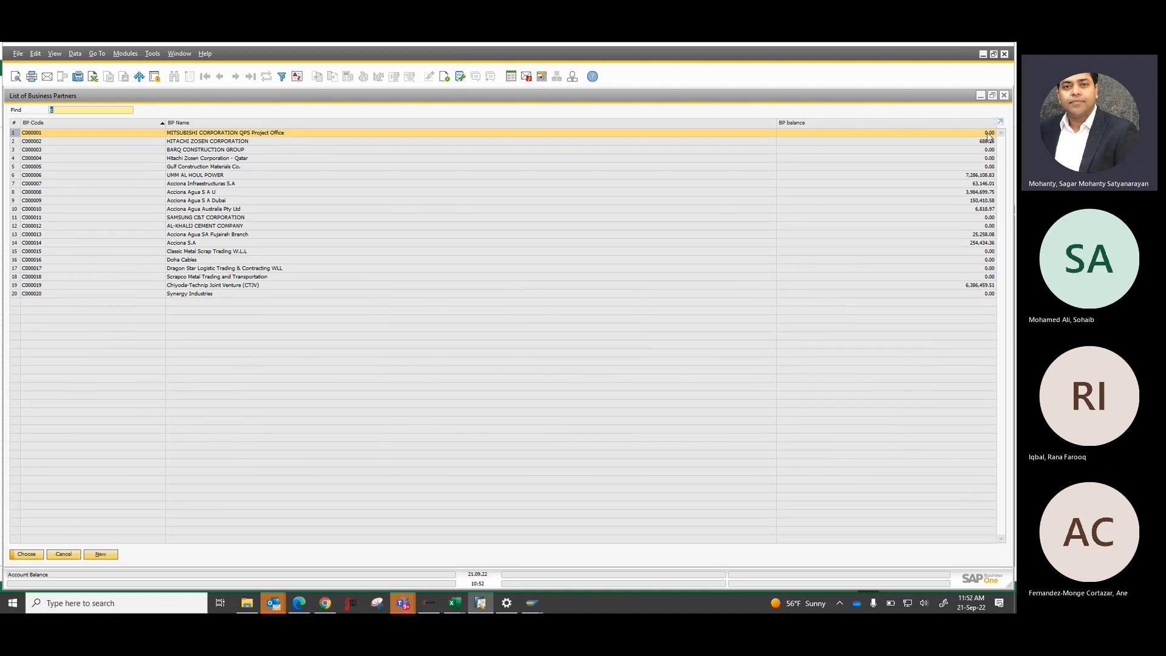
double_click(236, 133)
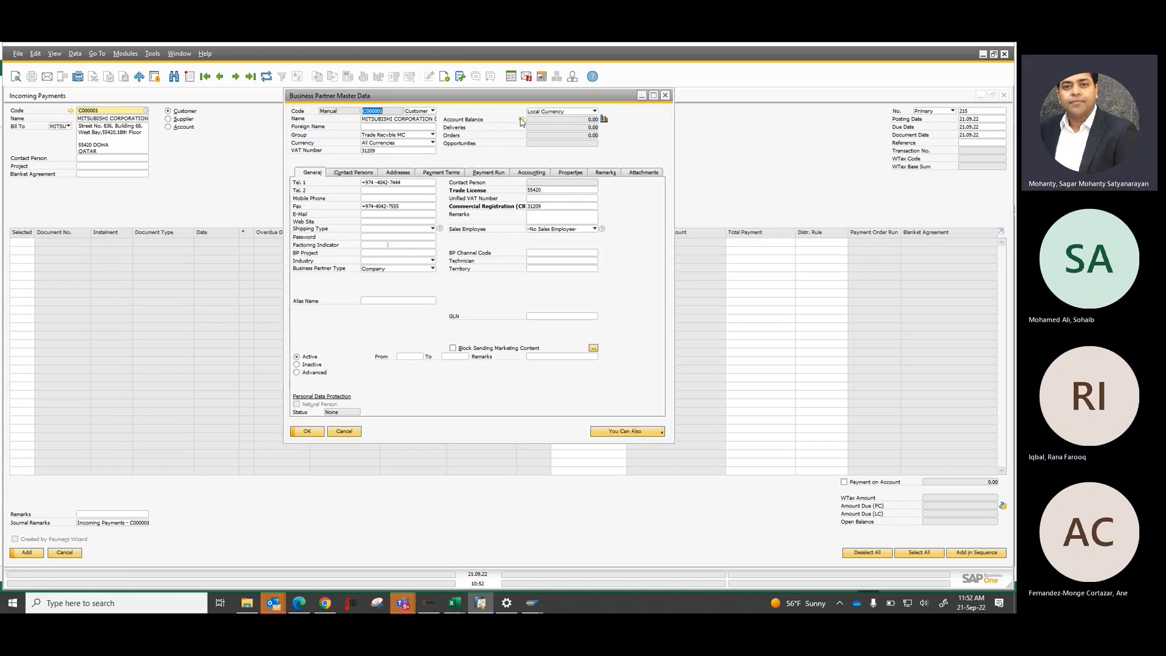
left_click(521, 120)
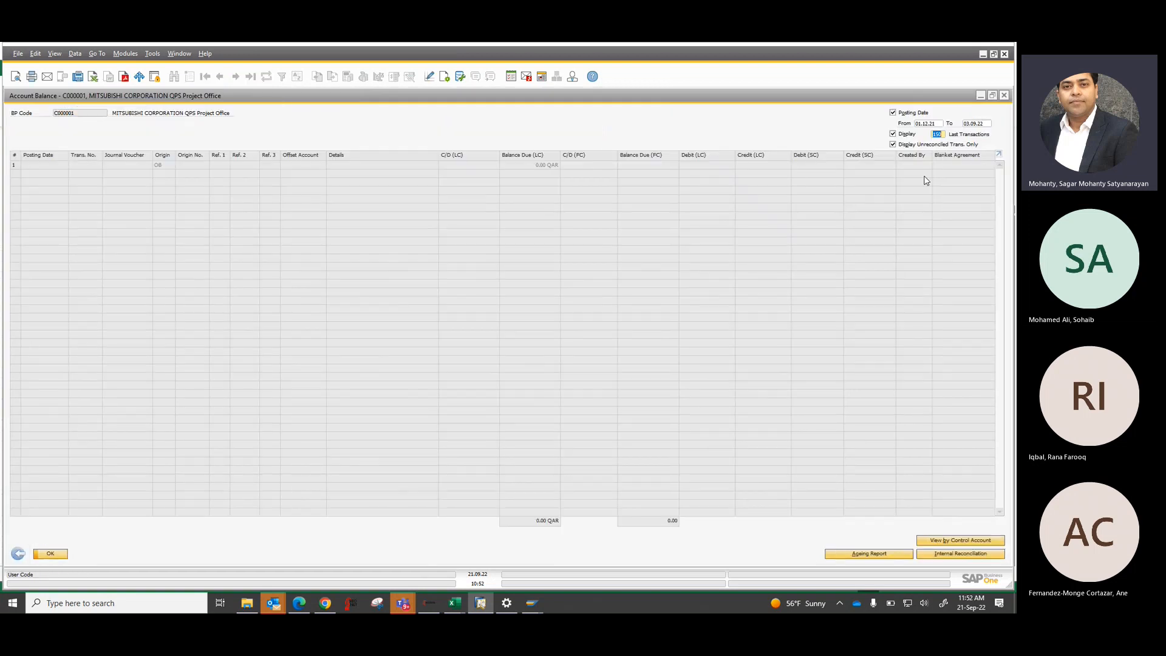
- Display C000001's transactions posted from 01.01.22 and compare the unreconciled-only view with the view of all transactions
left_click(892, 145)
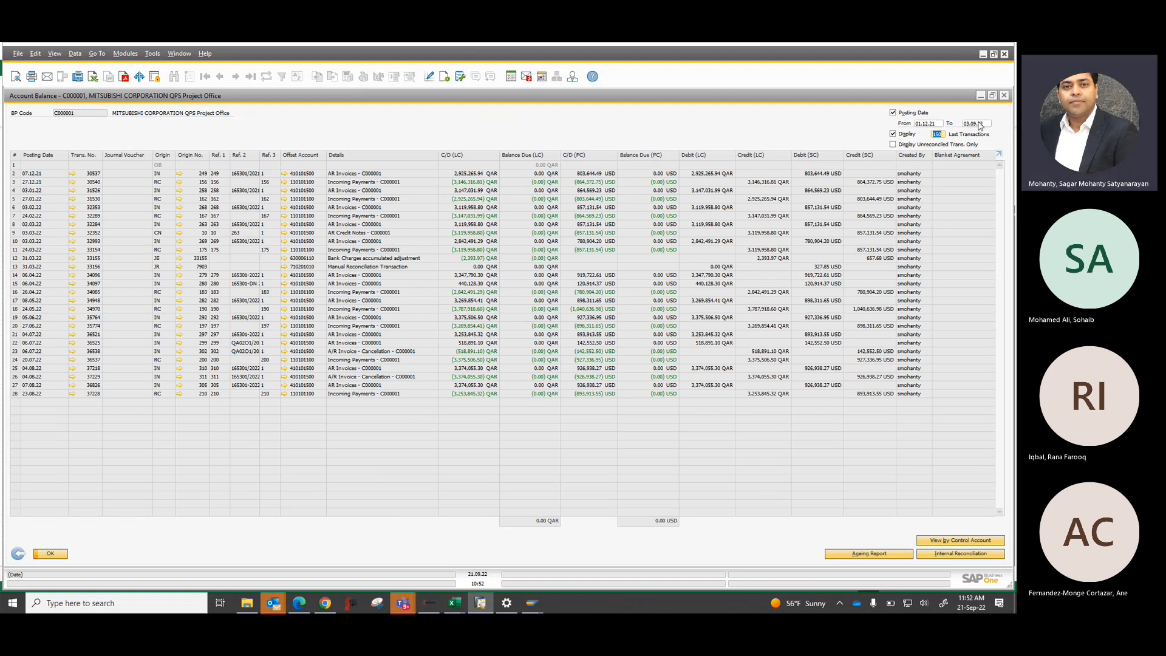
left_click(934, 124)
type("0101")
key("Tab")
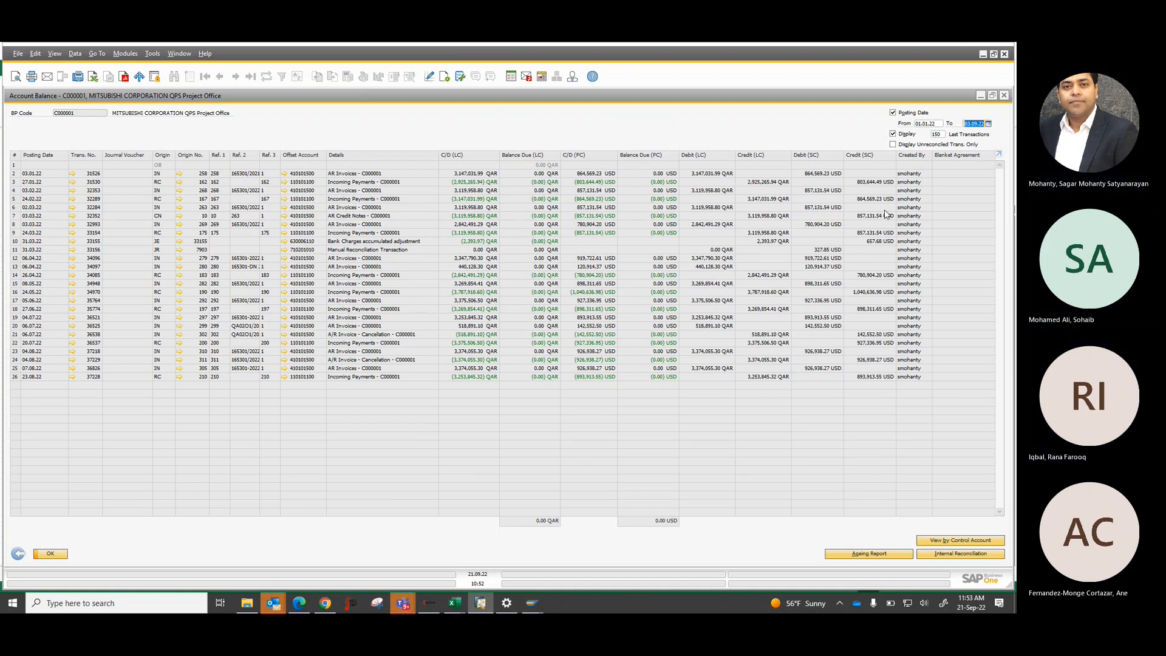
left_click(892, 145)
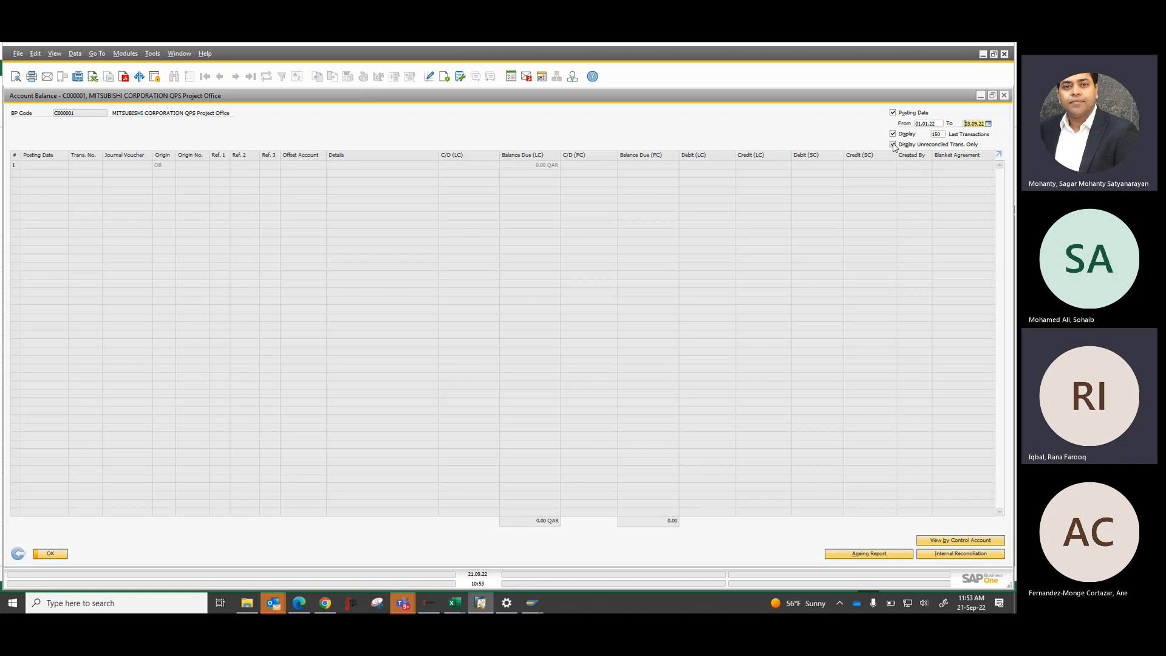
left_click(893, 145)
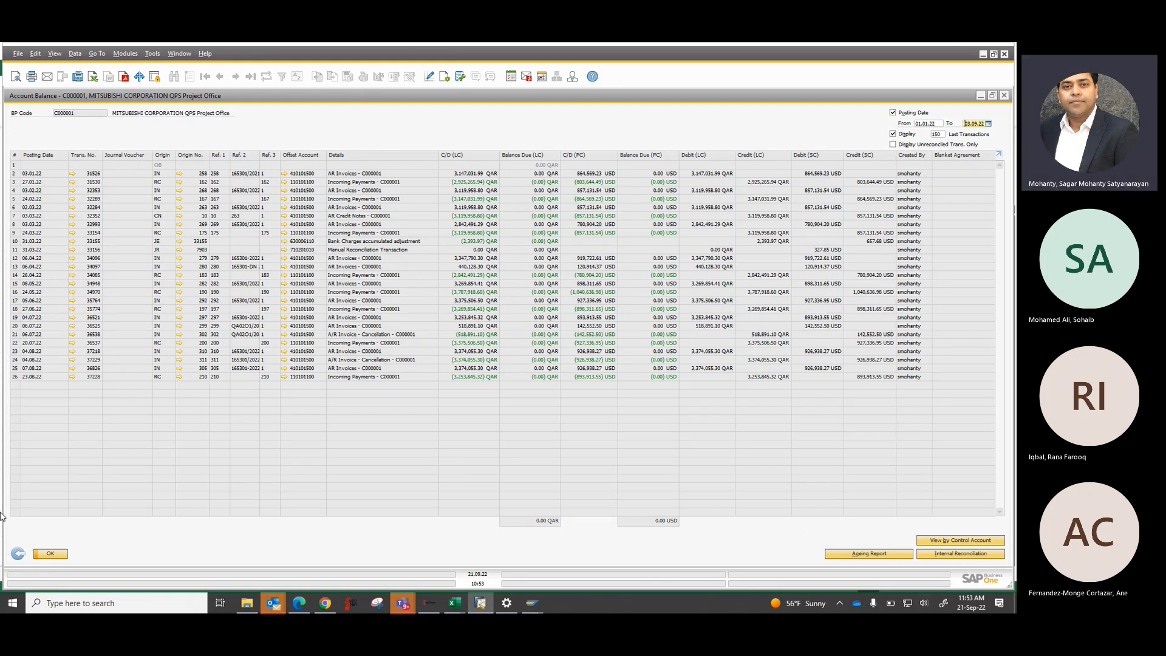
- Close C000001's account balance and master data, and cancel the new incoming payment
left_click(19, 554)
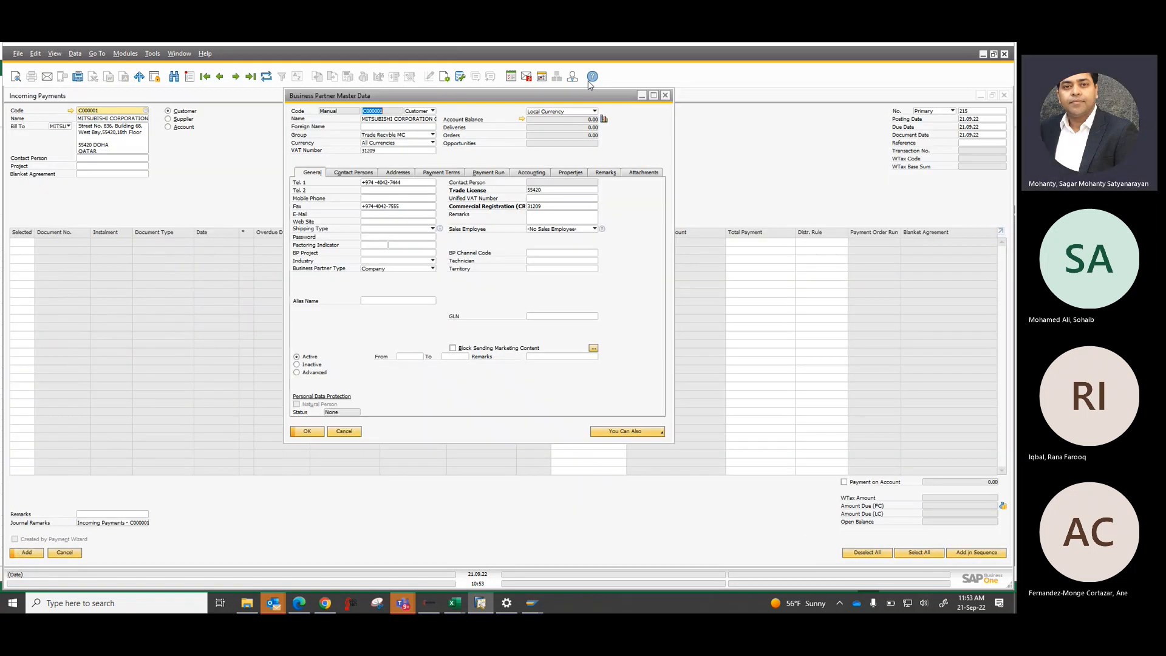
left_click(665, 96)
left_click(64, 552)
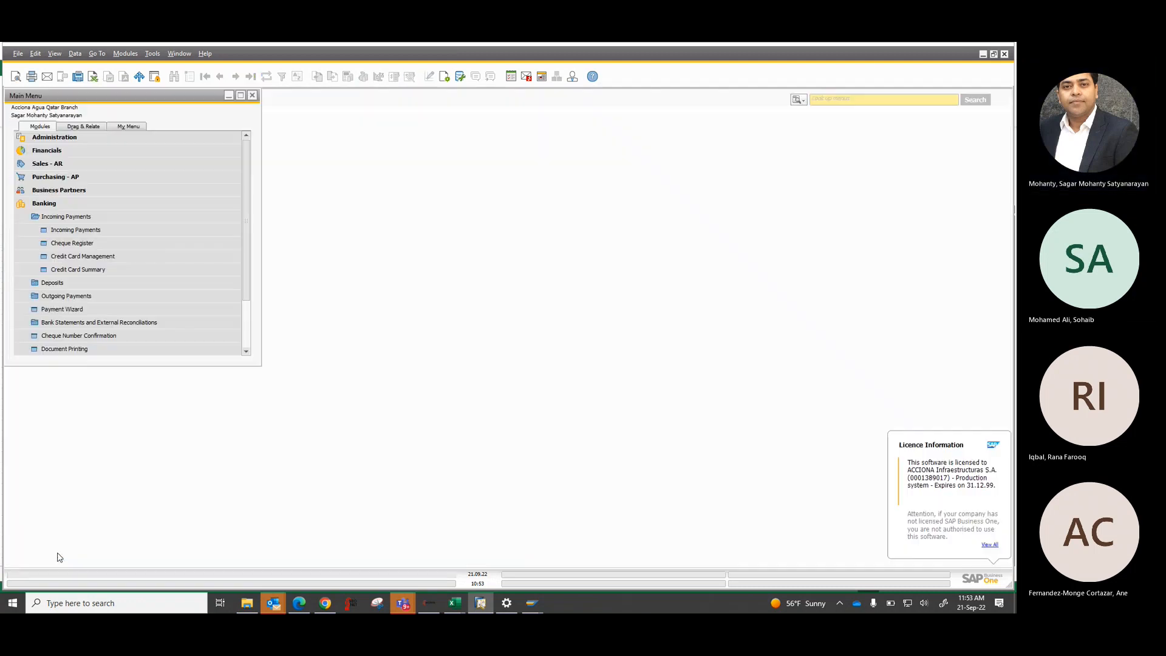
- Collapse the Banking module and open Business Partner Master Data from the Business Partners module
left_click(52, 217)
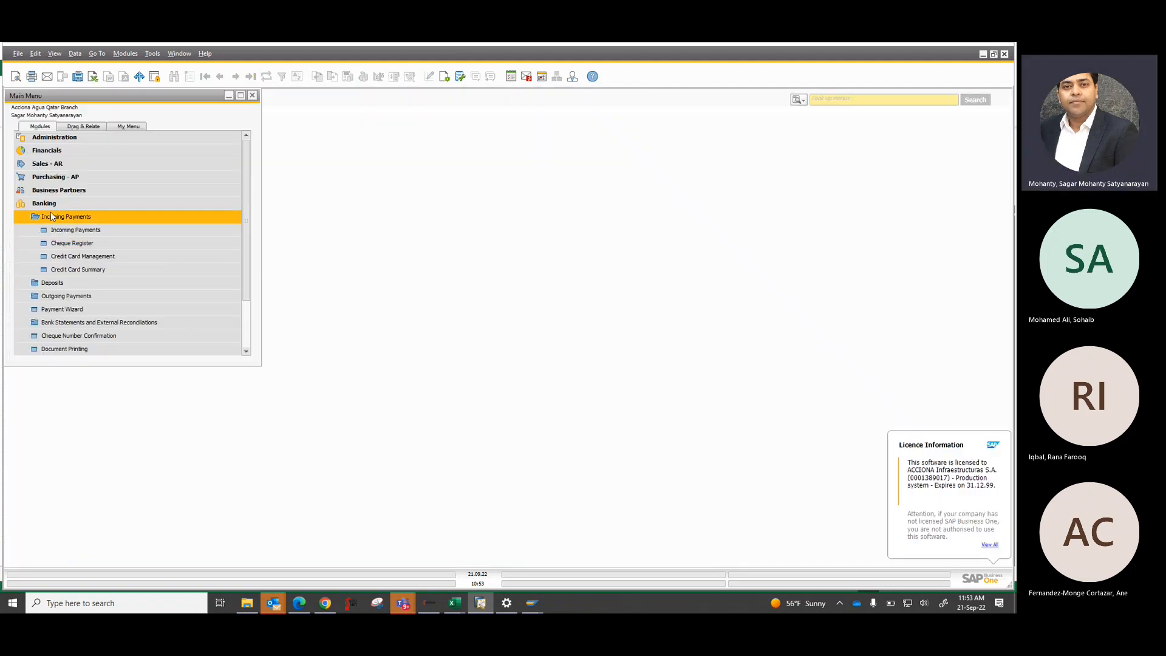
left_click(52, 217)
left_click(52, 204)
left_click(59, 190)
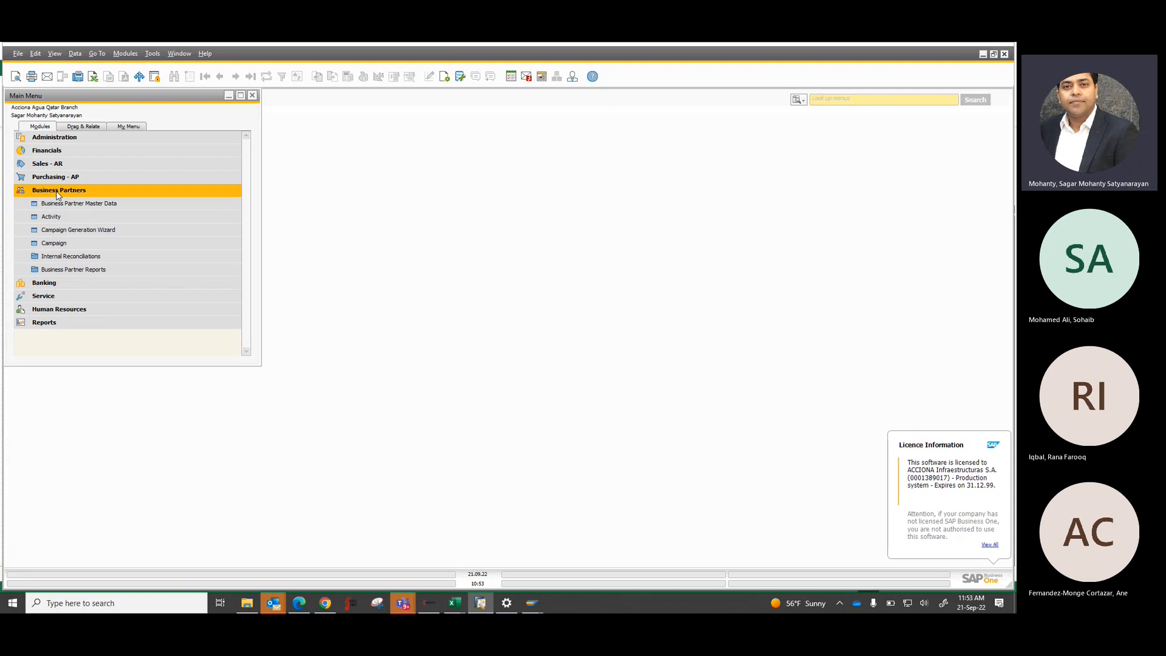
left_click(61, 205)
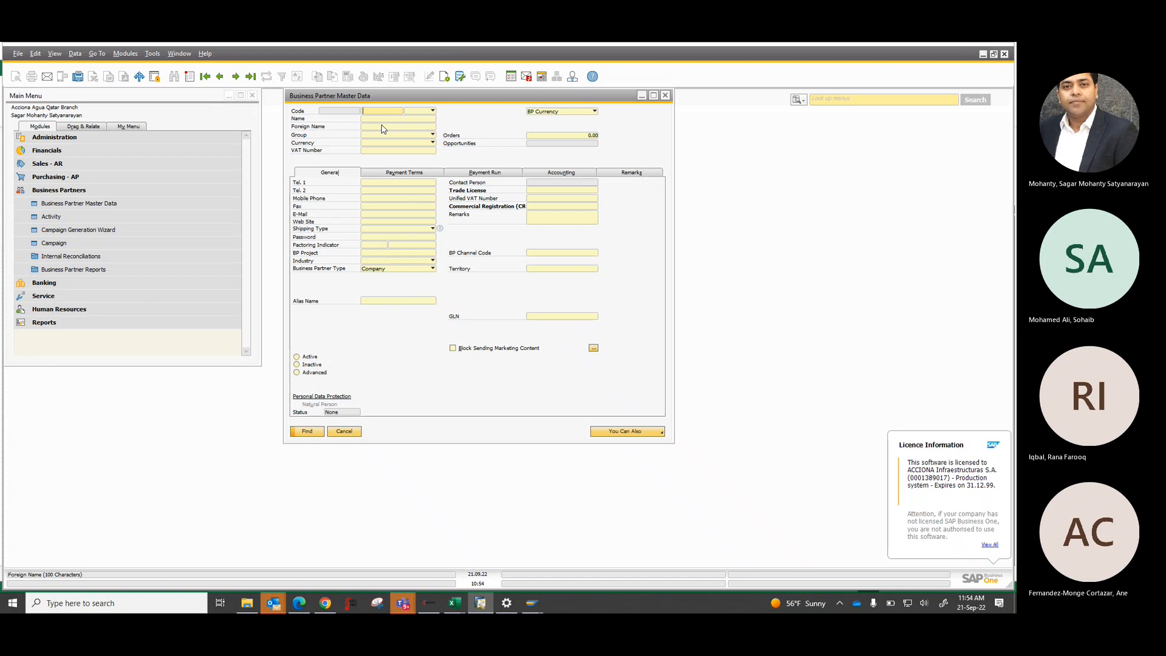
- Find business partners by the name "del", open the DELLOITE & TOUCHE supplier record and maximize it
type("de")
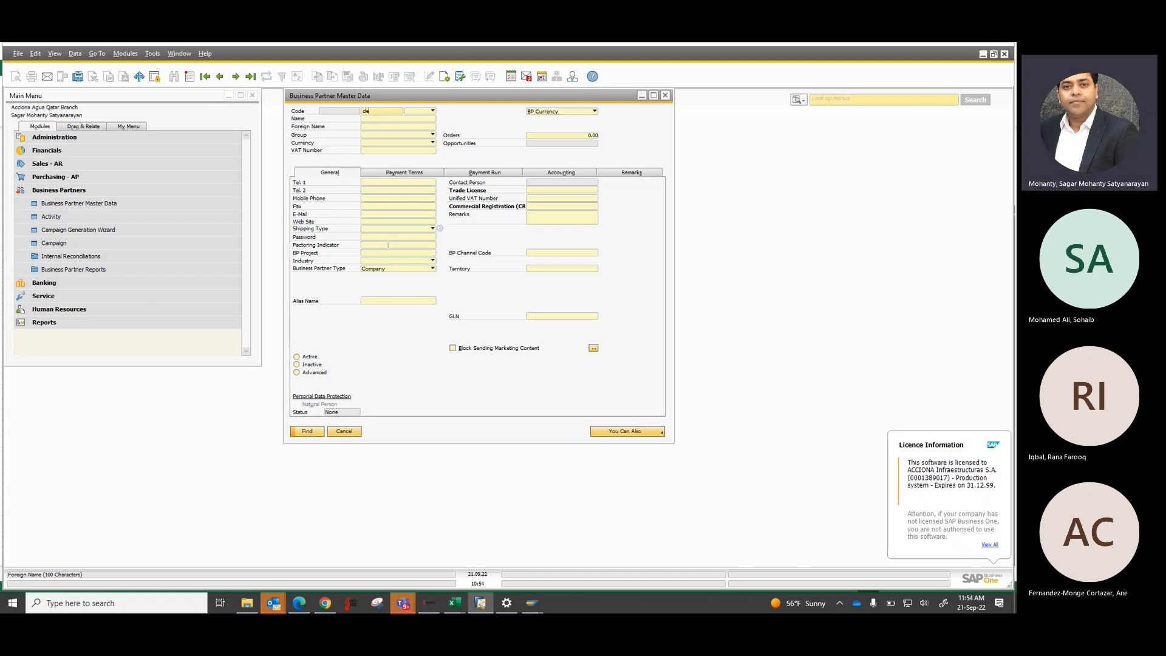
key("BackSpace")
key("BackSpace")
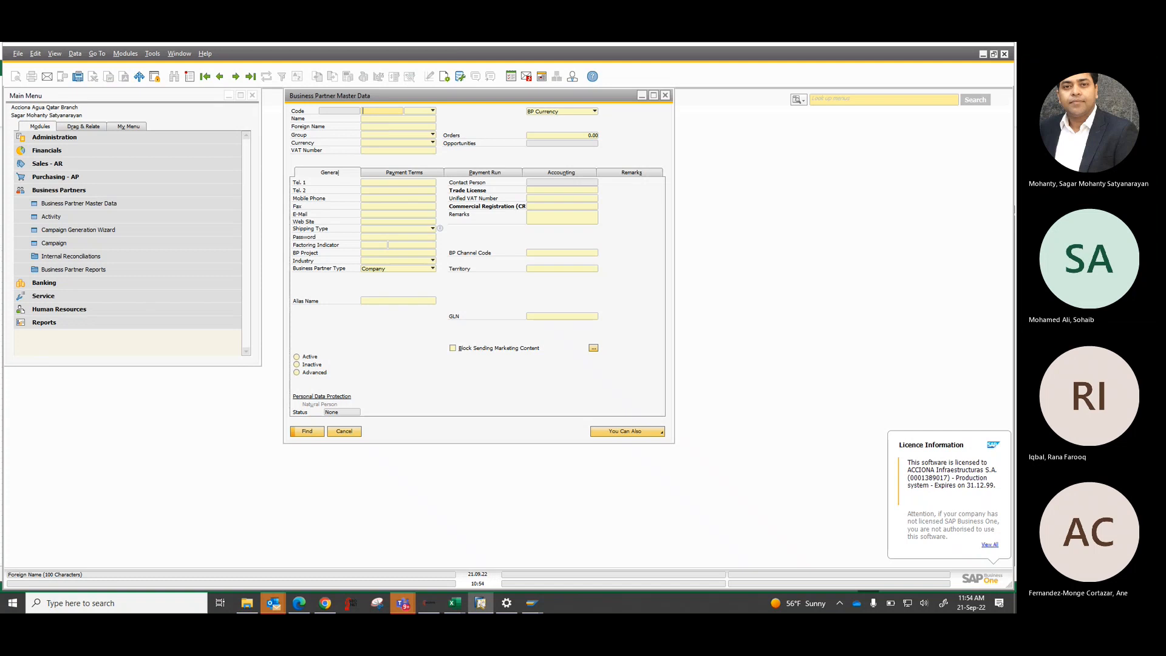
left_click(388, 118)
type("delo")
key("Return")
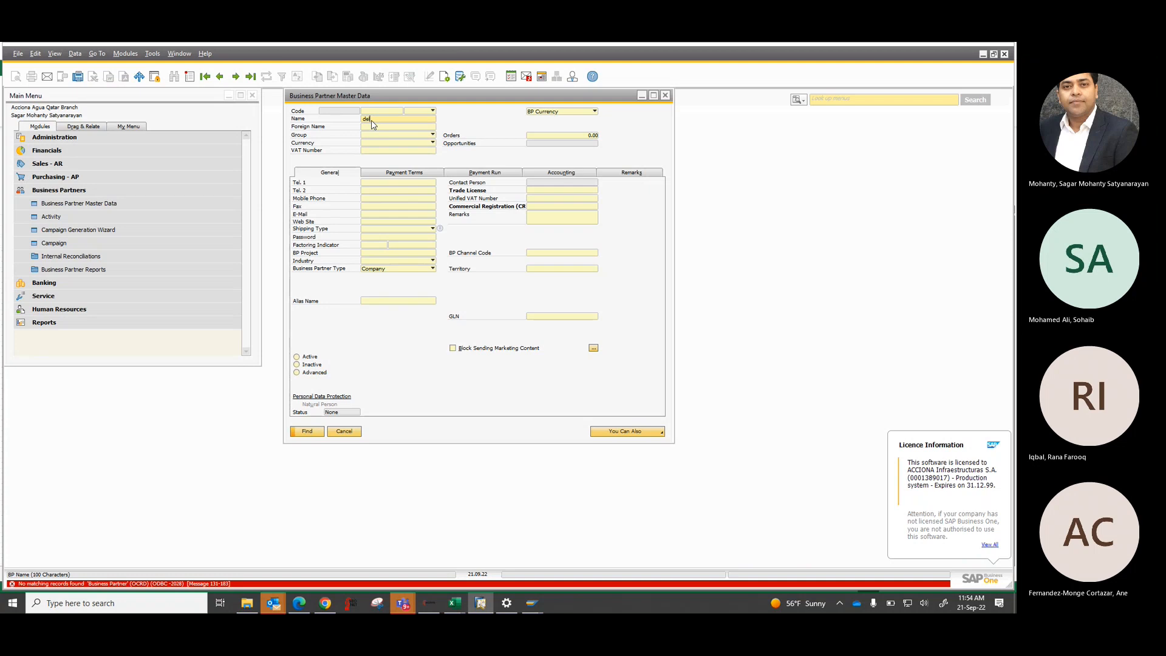
key("Return")
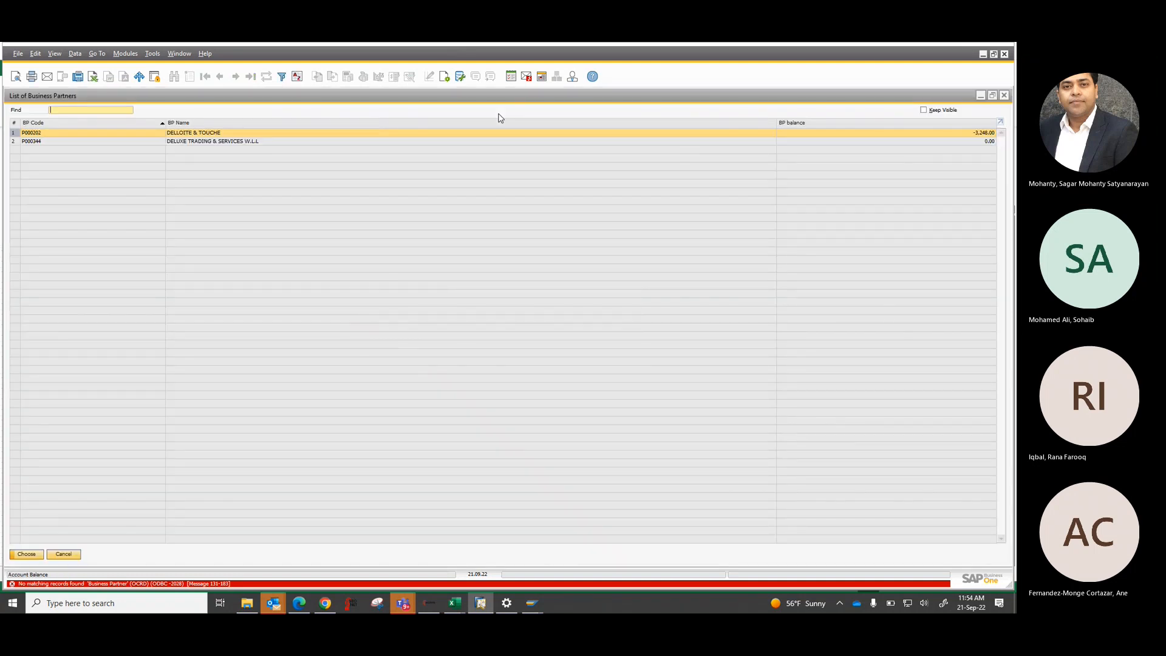
double_click(424, 134)
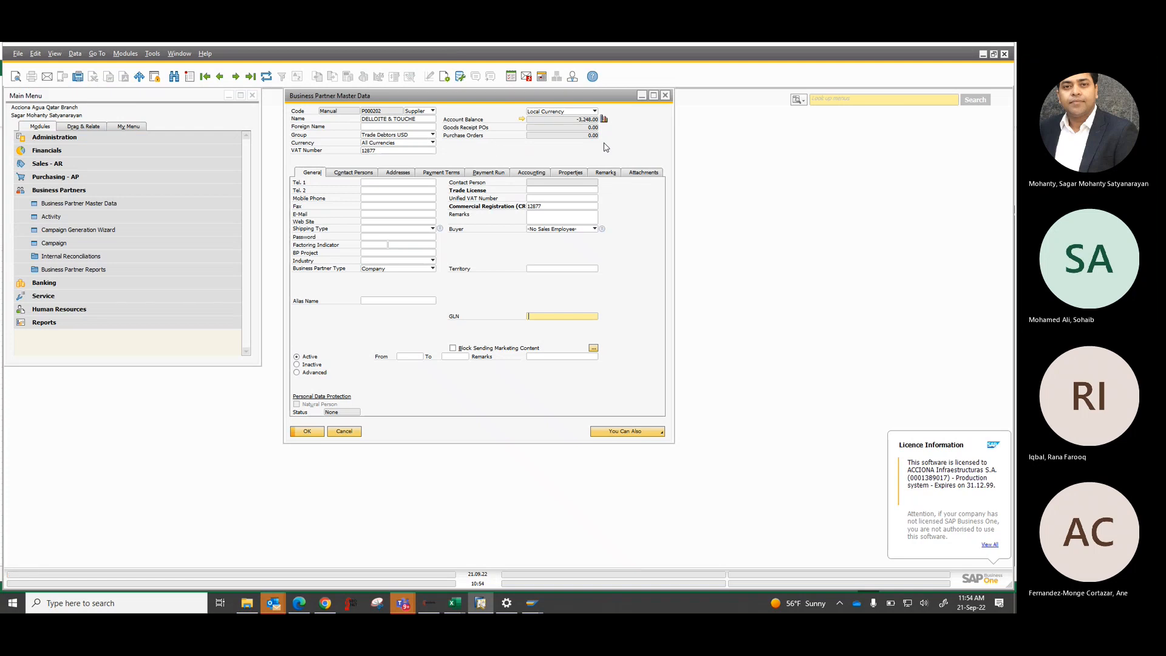
left_click(654, 95)
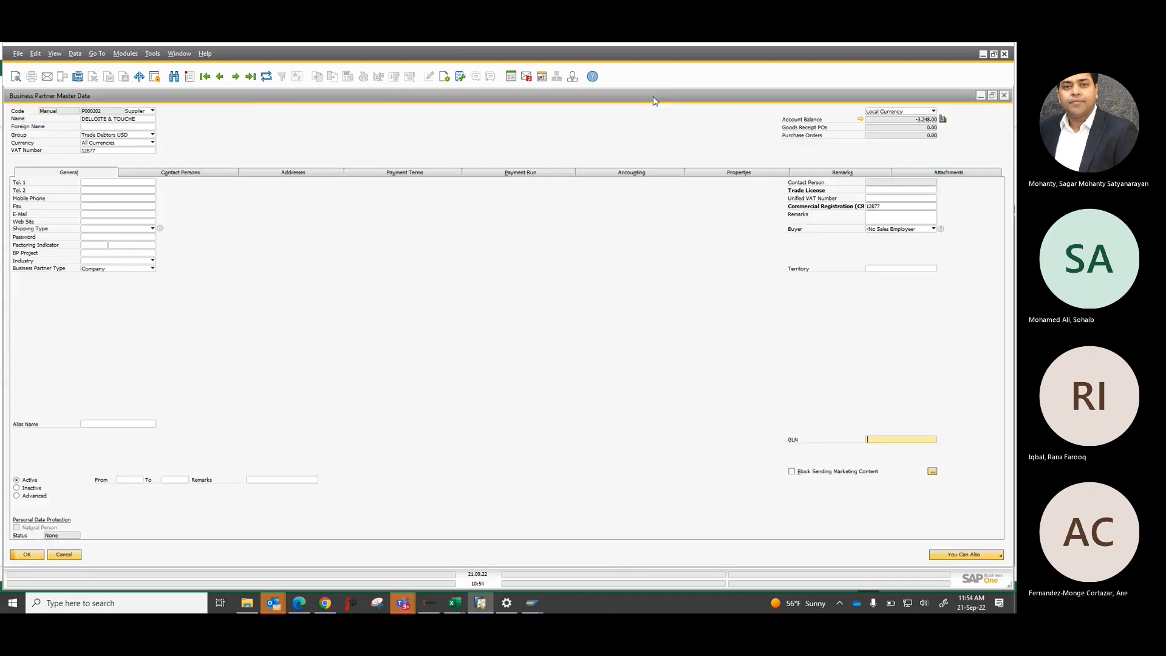
- Examine DELLOITE & TOUCHE's account balance with unreconciled transactions only and with all transactions, and return to the master data
left_click(862, 119)
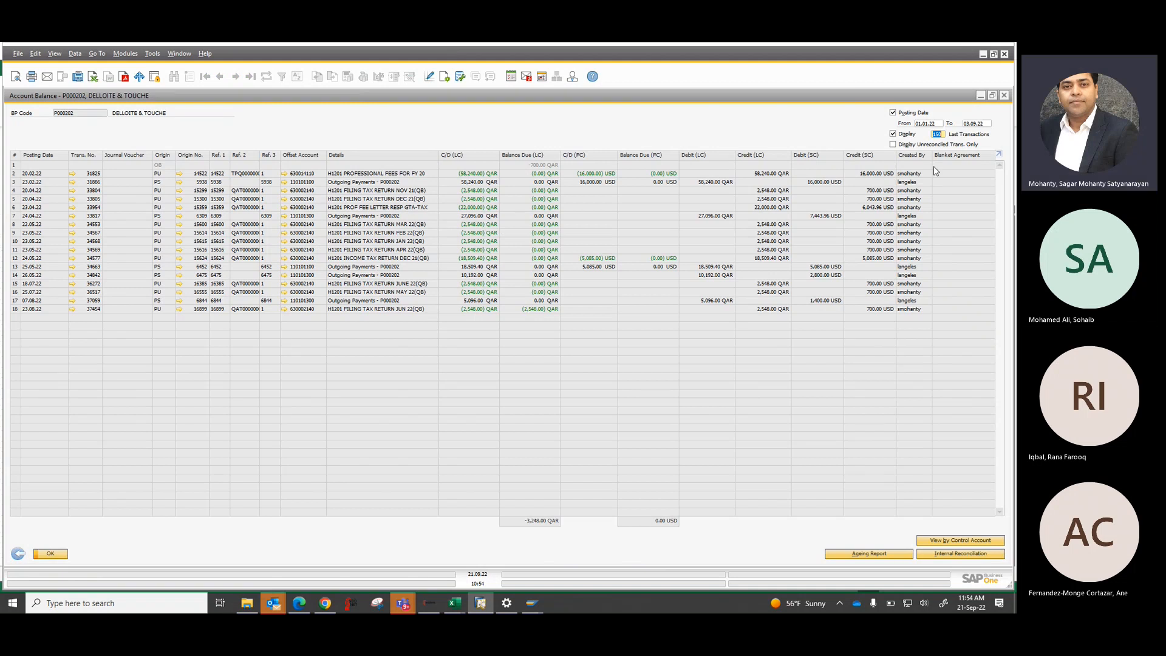
left_click(893, 144)
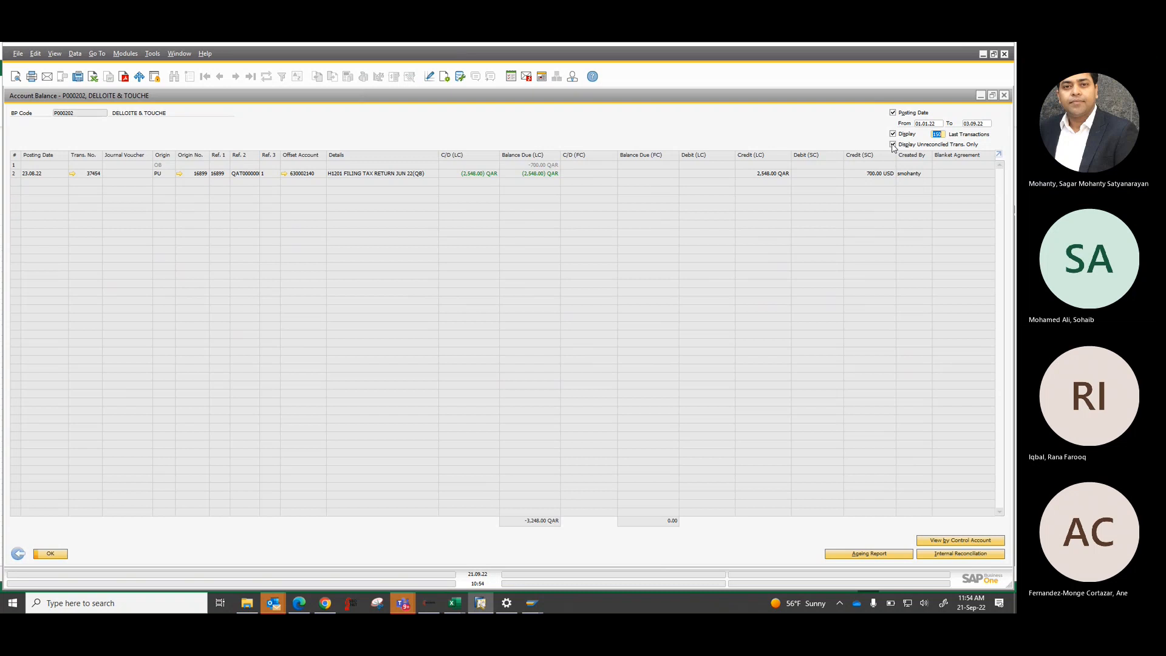
left_click(893, 144)
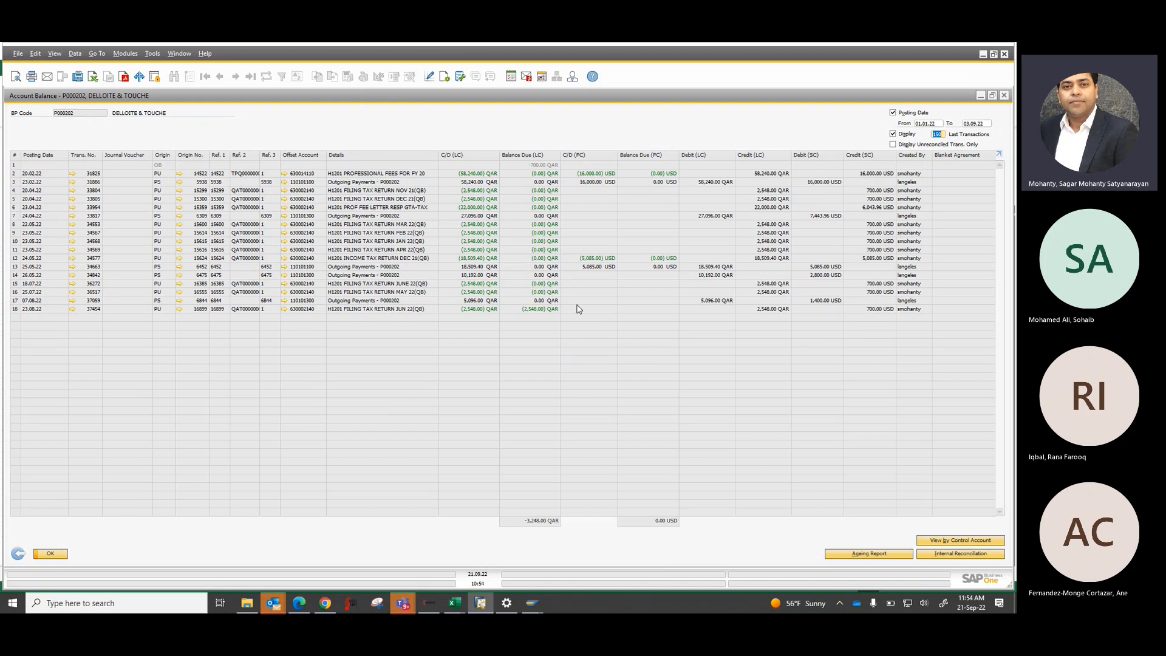
left_click(17, 553)
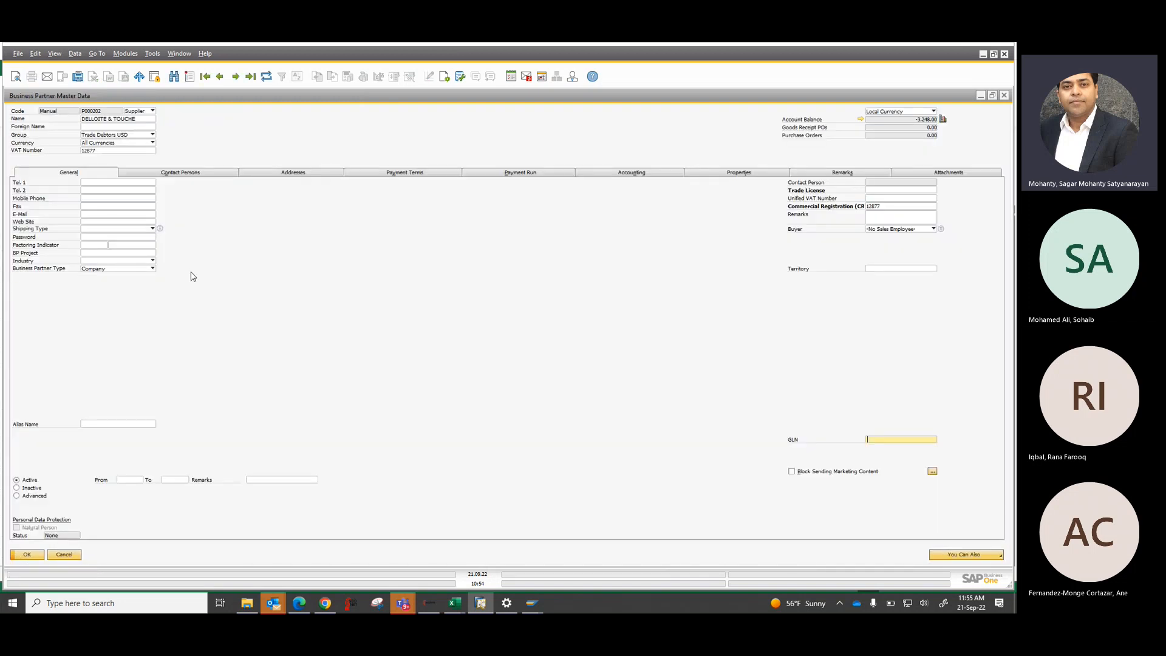
- Find the business partner by the name "rege" and show its account balance with unreconciled transactions only
key("ctrl+f")
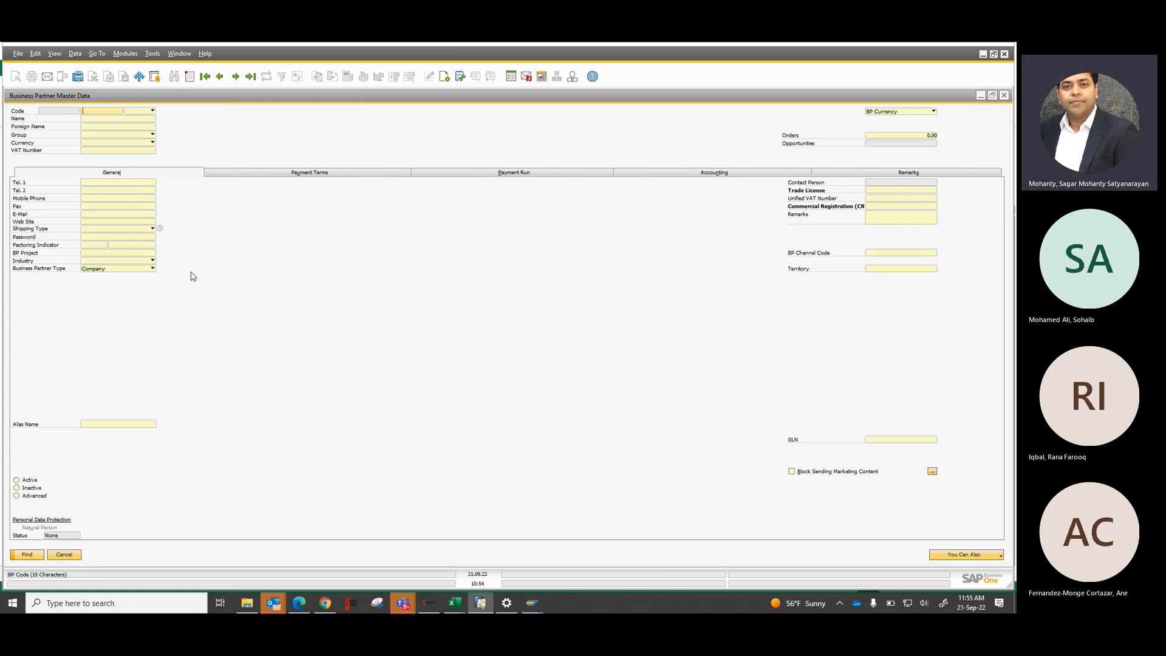
left_click(98, 118)
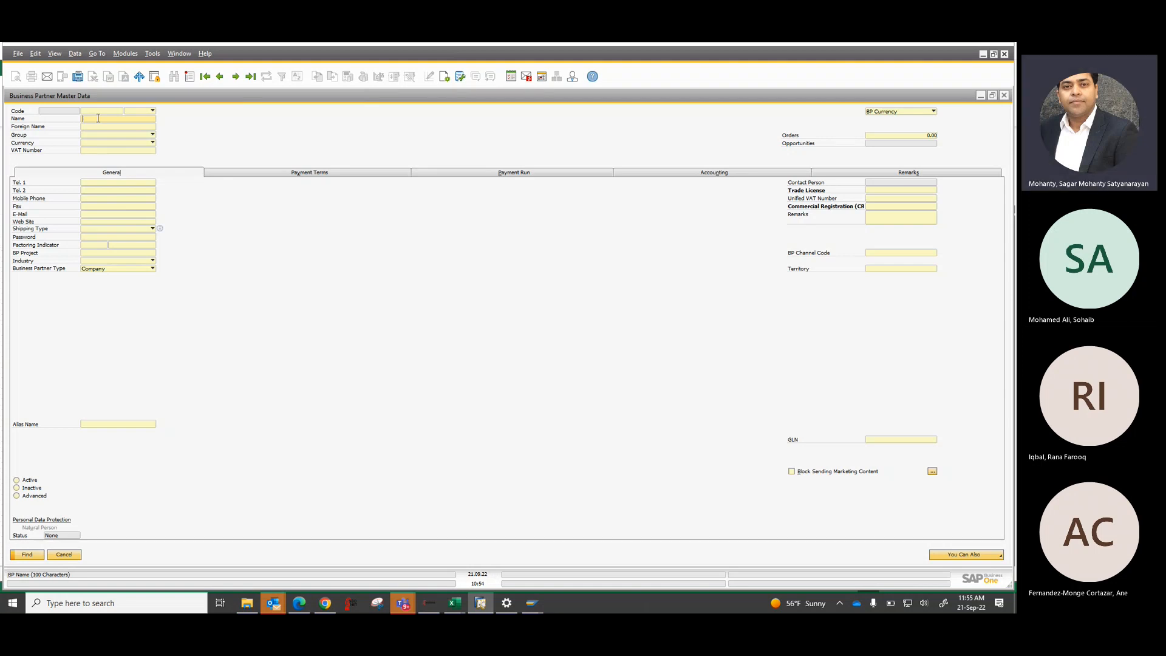
type("rege")
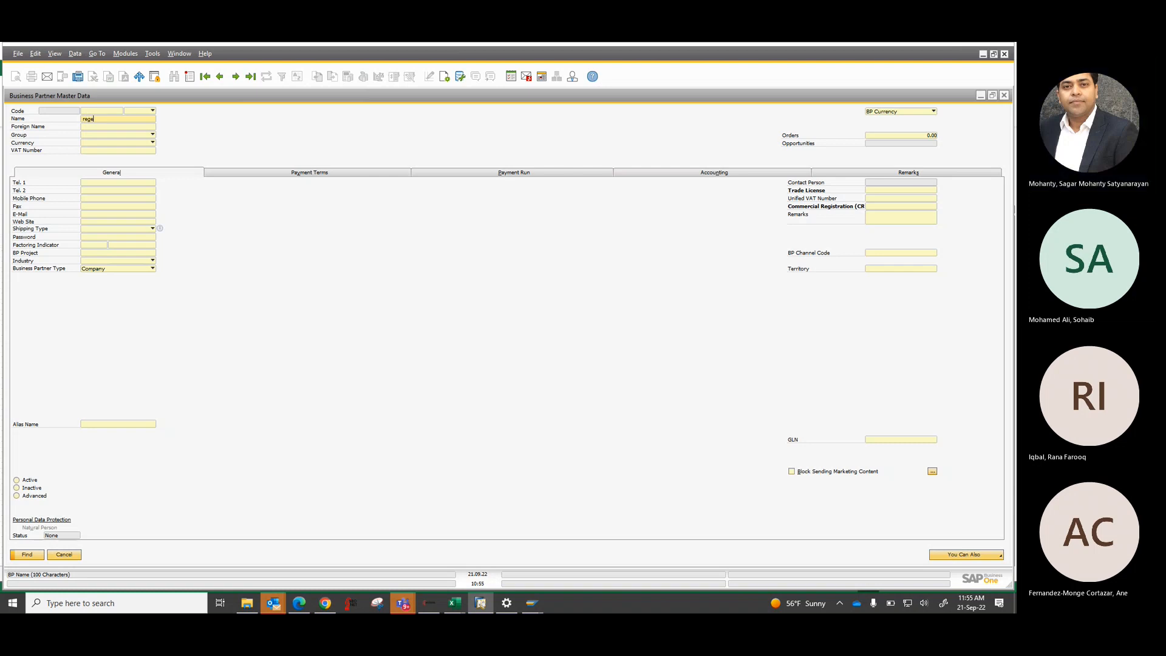
key("Return")
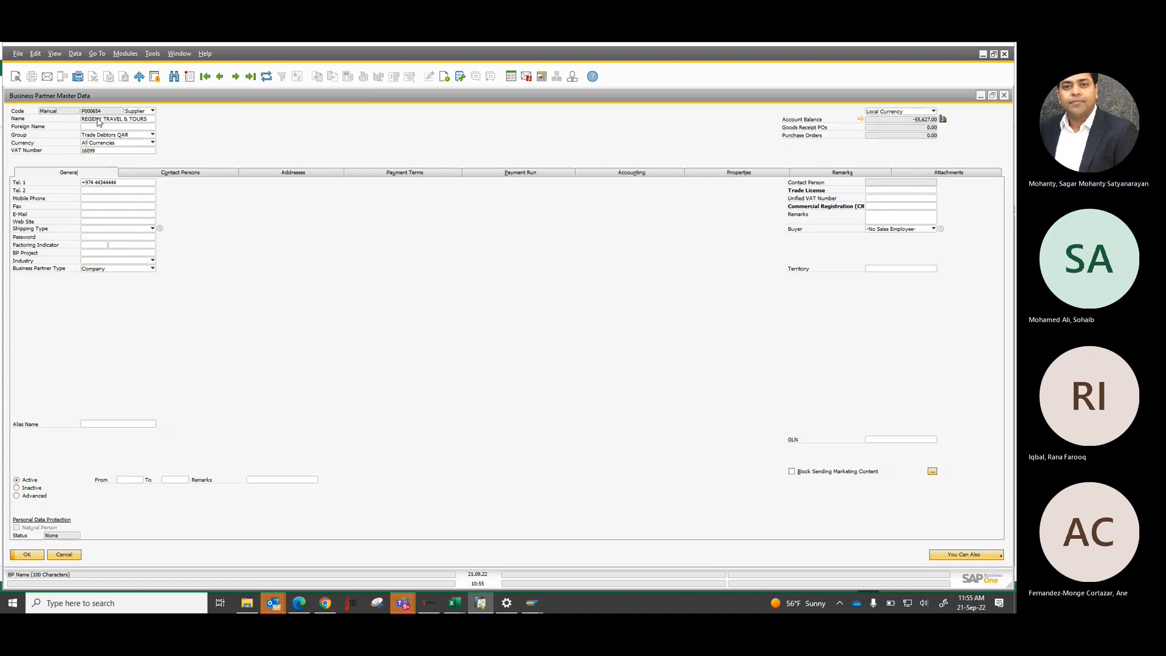
left_click(860, 120)
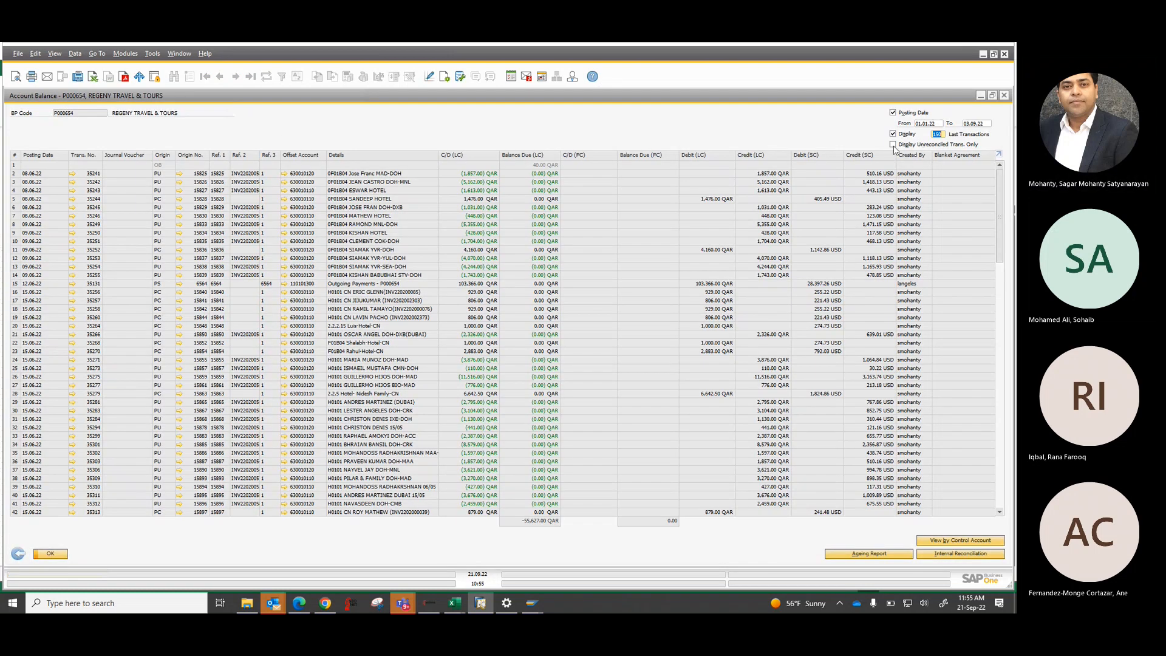
left_click(893, 146)
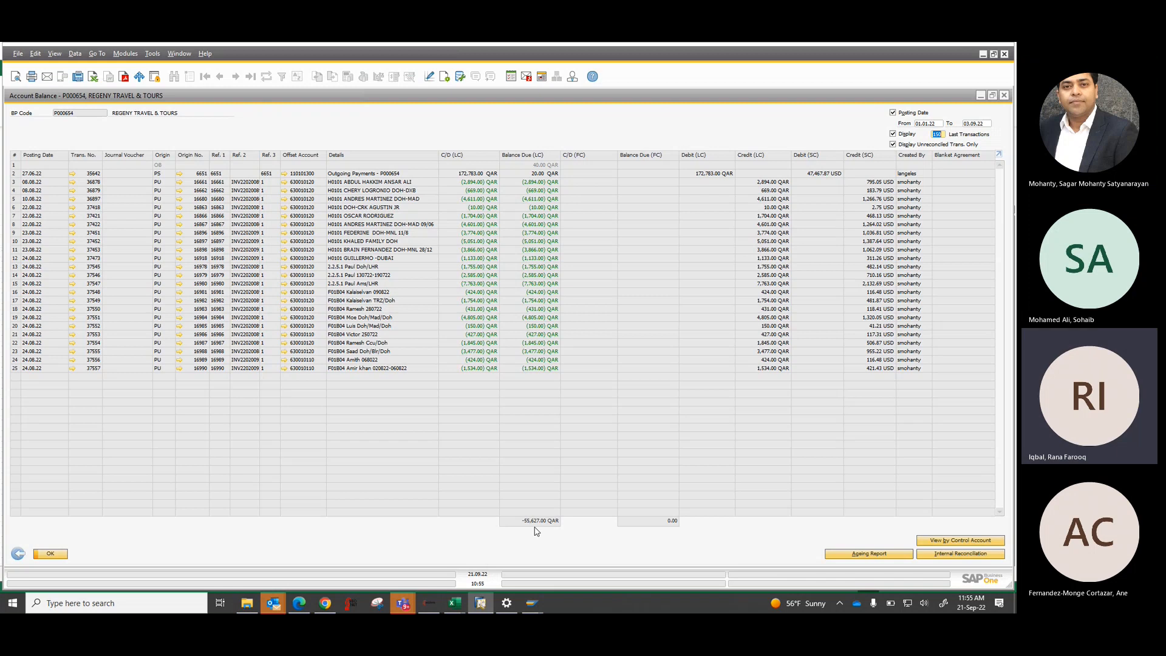
- Try selecting the outgoing payment and the first seven purchase invoices for internal reconciliation of REGENY TRAVEL & TOURS, and cancel without reconciling
left_click(957, 554)
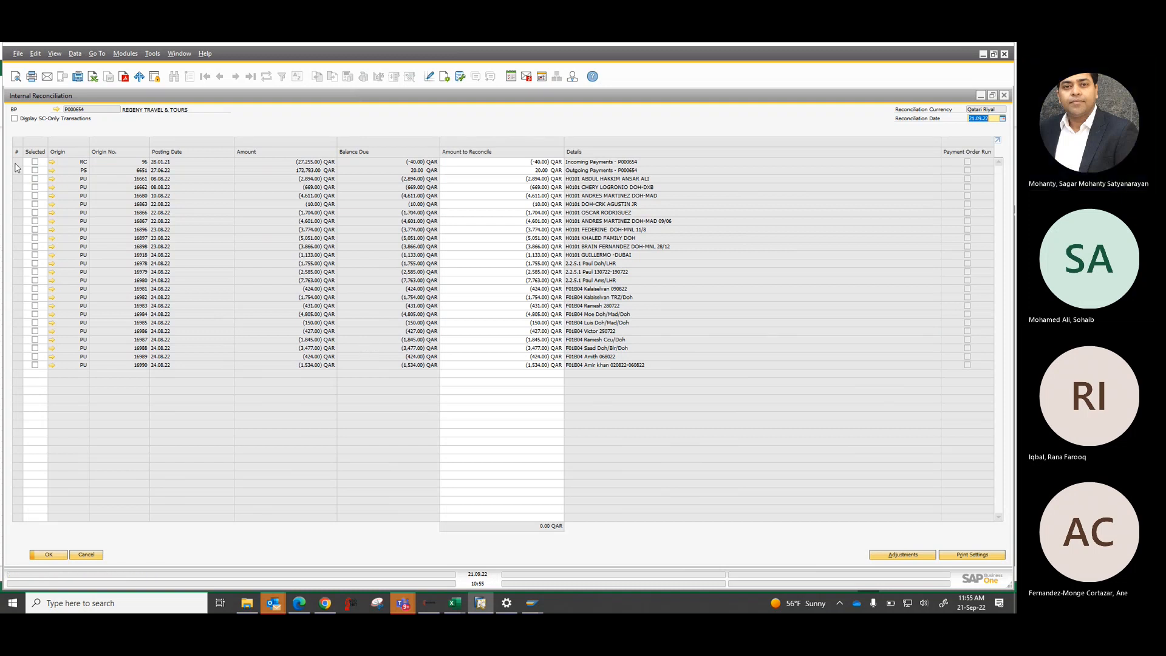
left_click(35, 161)
left_click(34, 170)
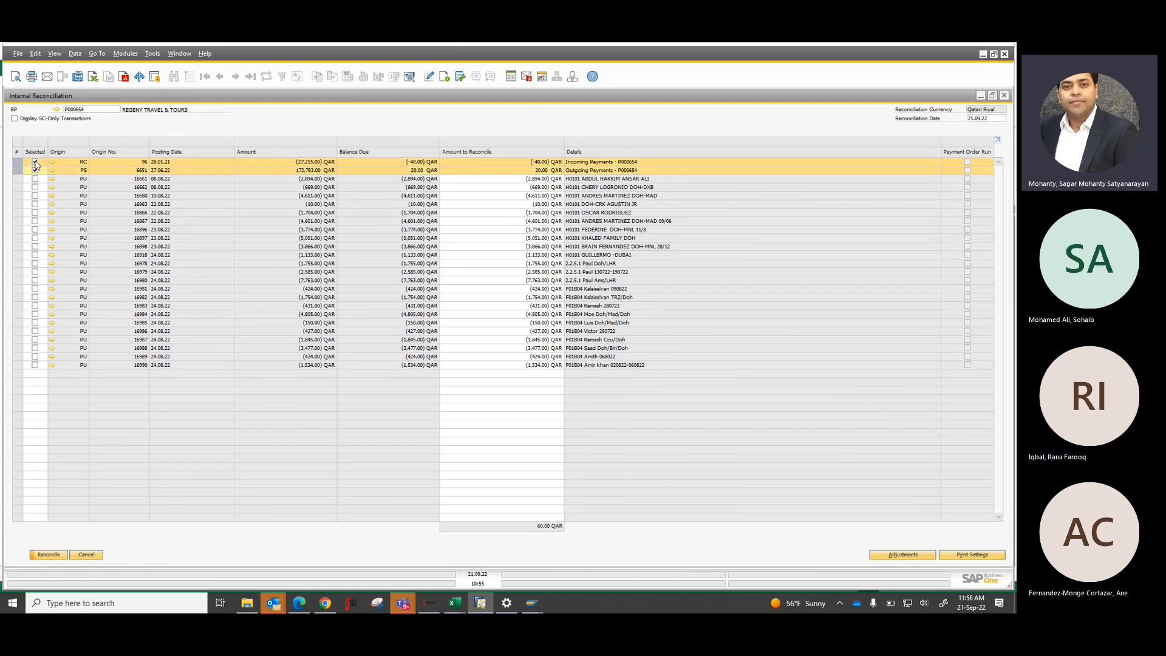
left_click(35, 163)
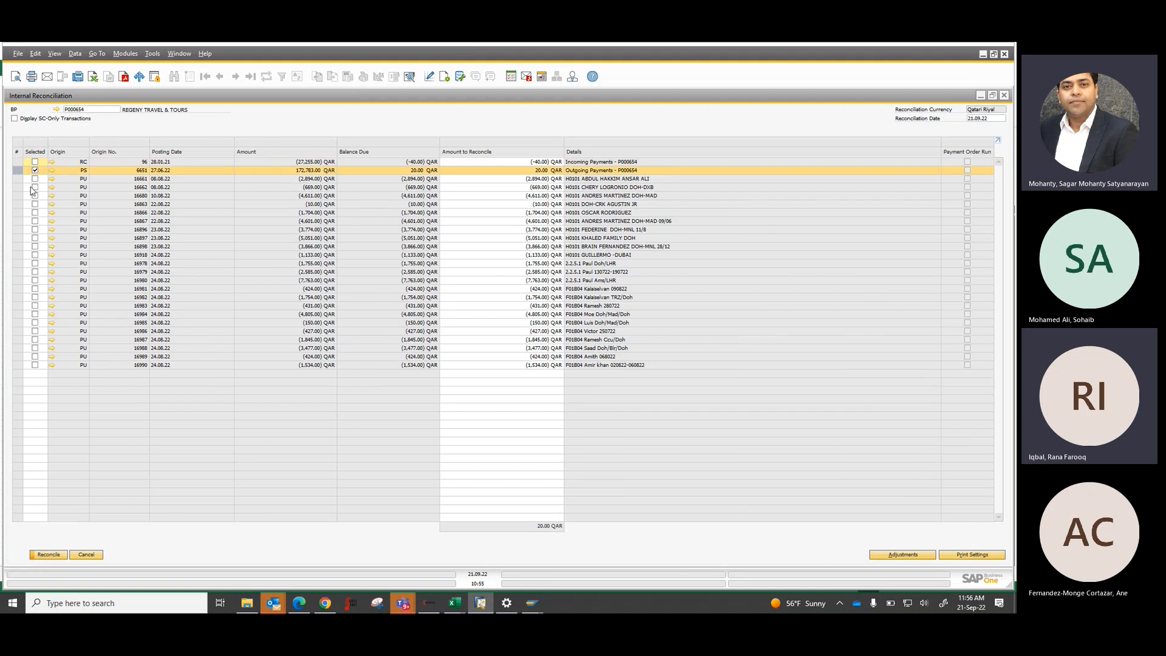
left_click(35, 179)
left_click(34, 187)
left_click(35, 196)
left_click(34, 204)
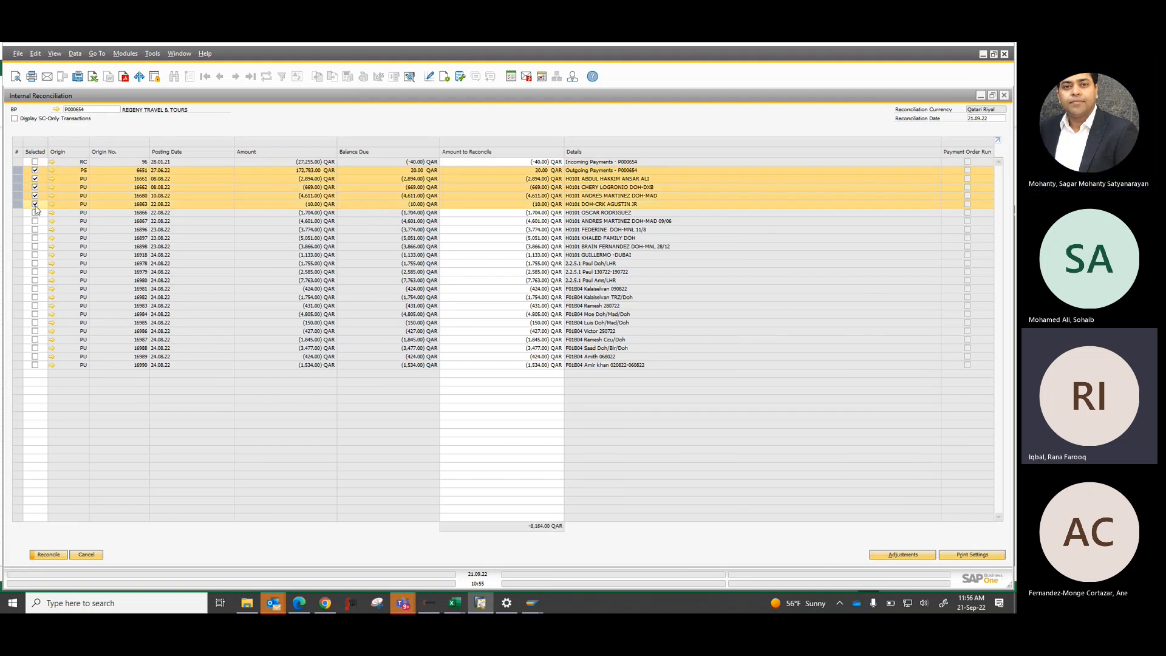
left_click(35, 213)
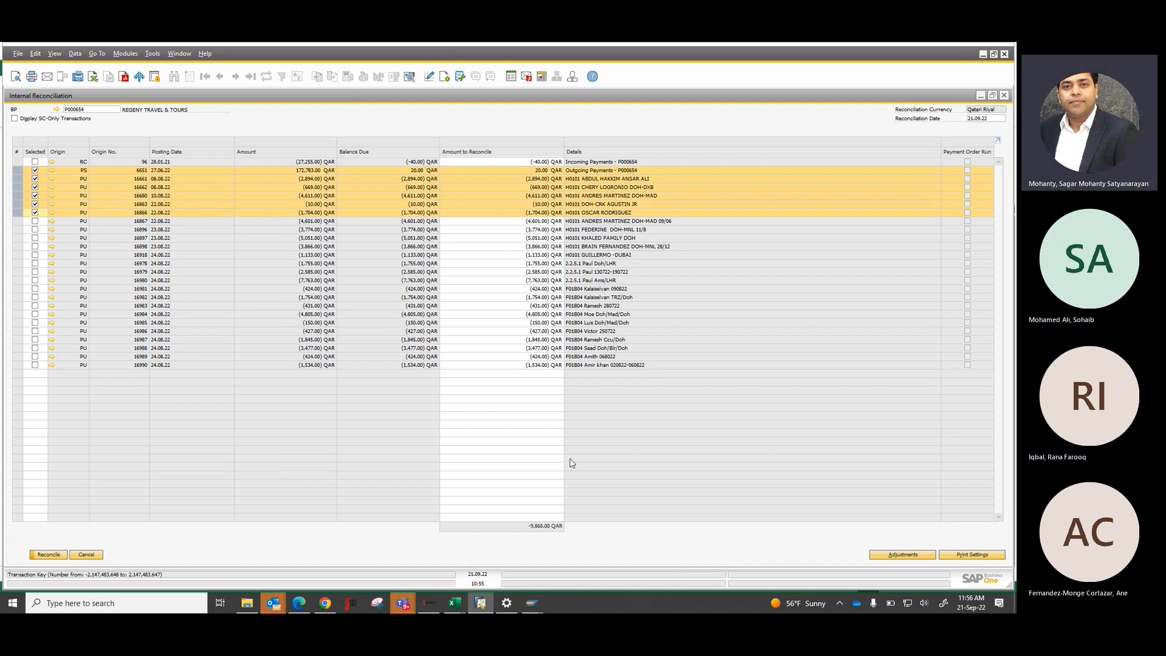
left_click(35, 221)
left_click(34, 229)
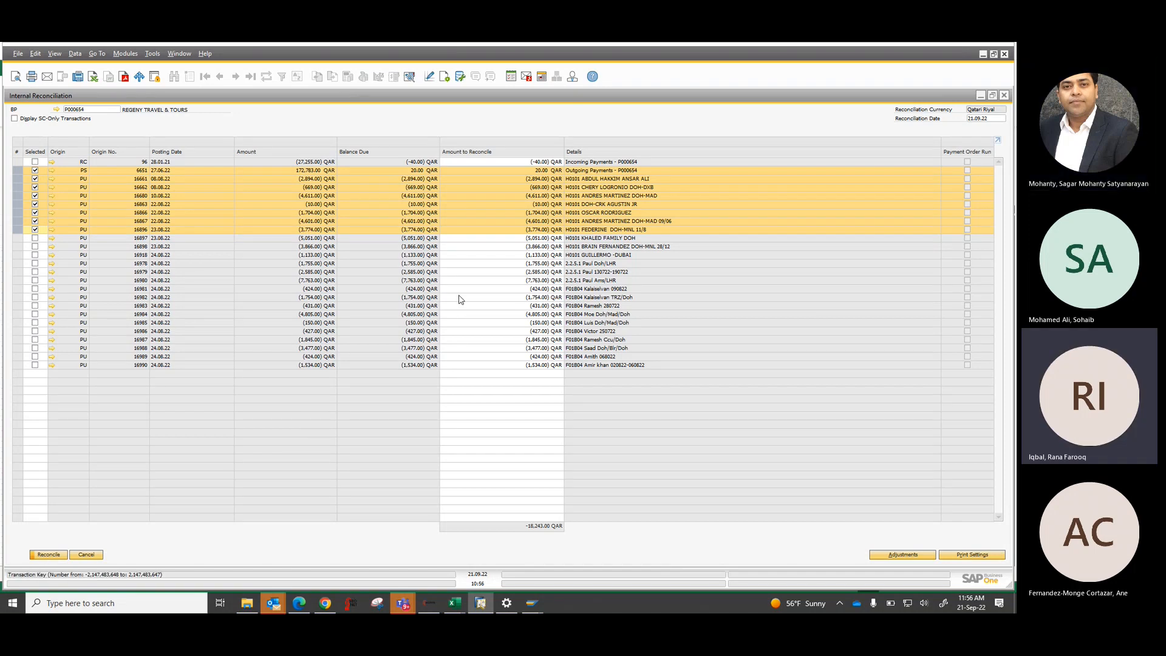
left_click(91, 556)
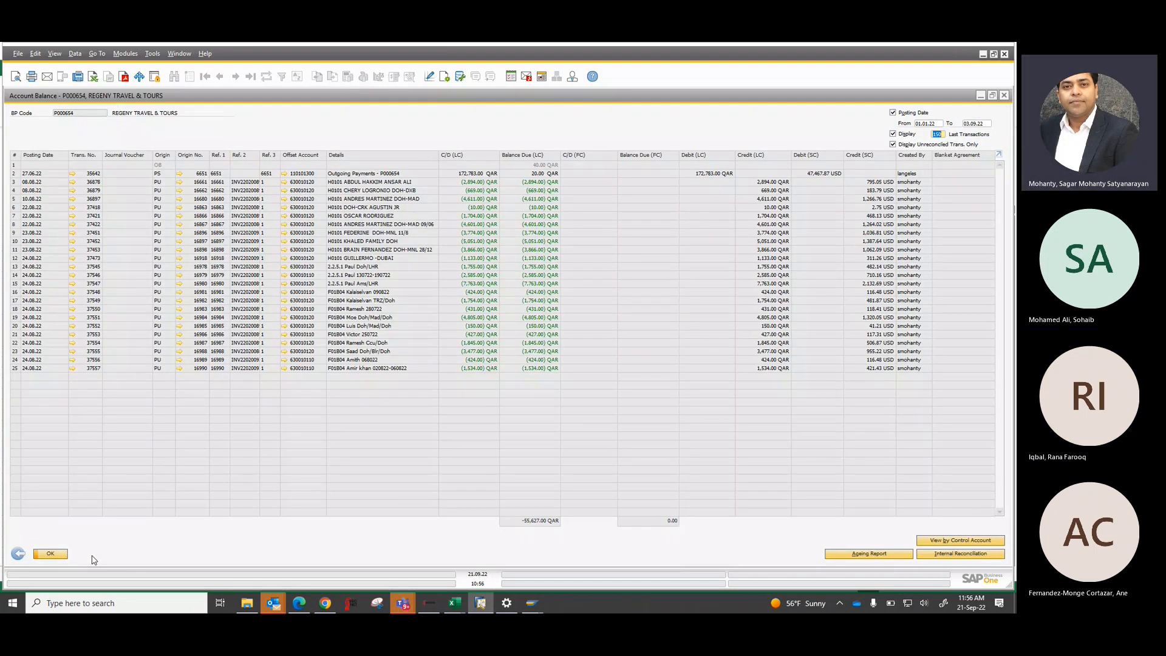
- Close REGENY TRAVEL & TOURS's account balance and master data, and expand the Financial reports under Reports > Financials
left_click(18, 554)
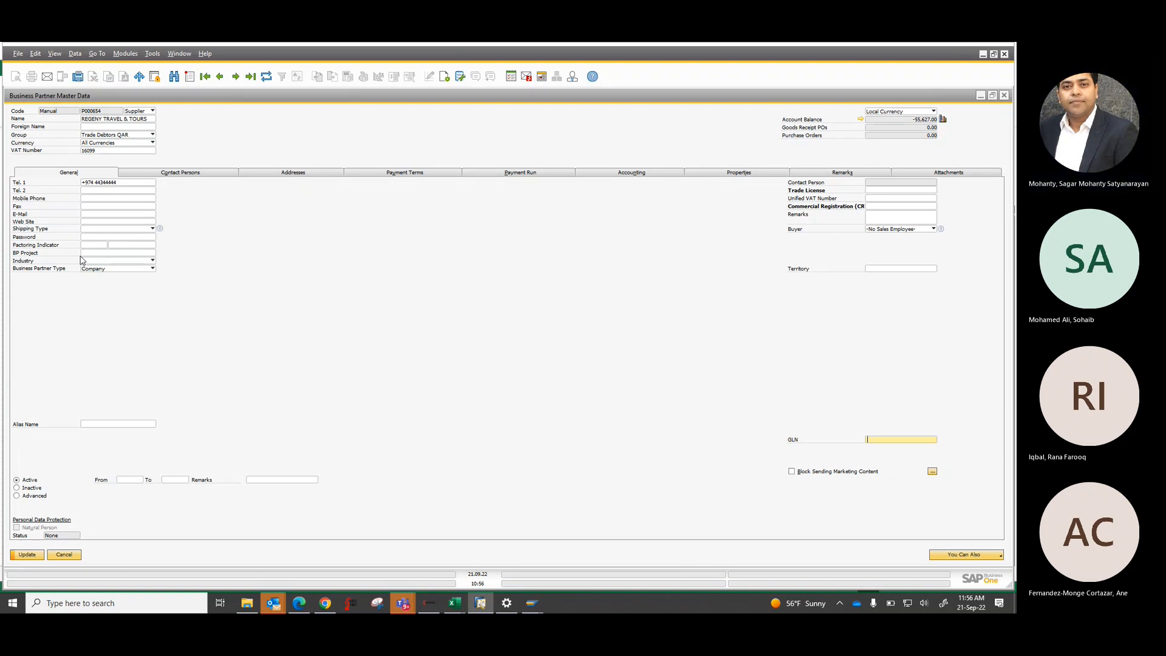
left_click(73, 556)
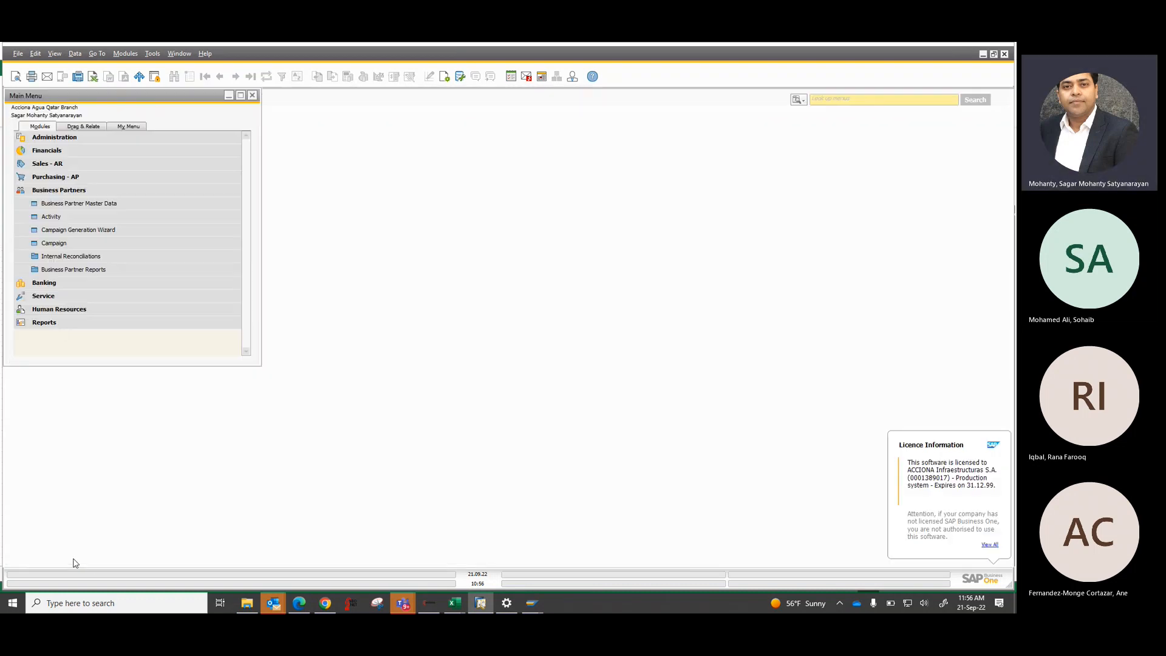
left_click(61, 322)
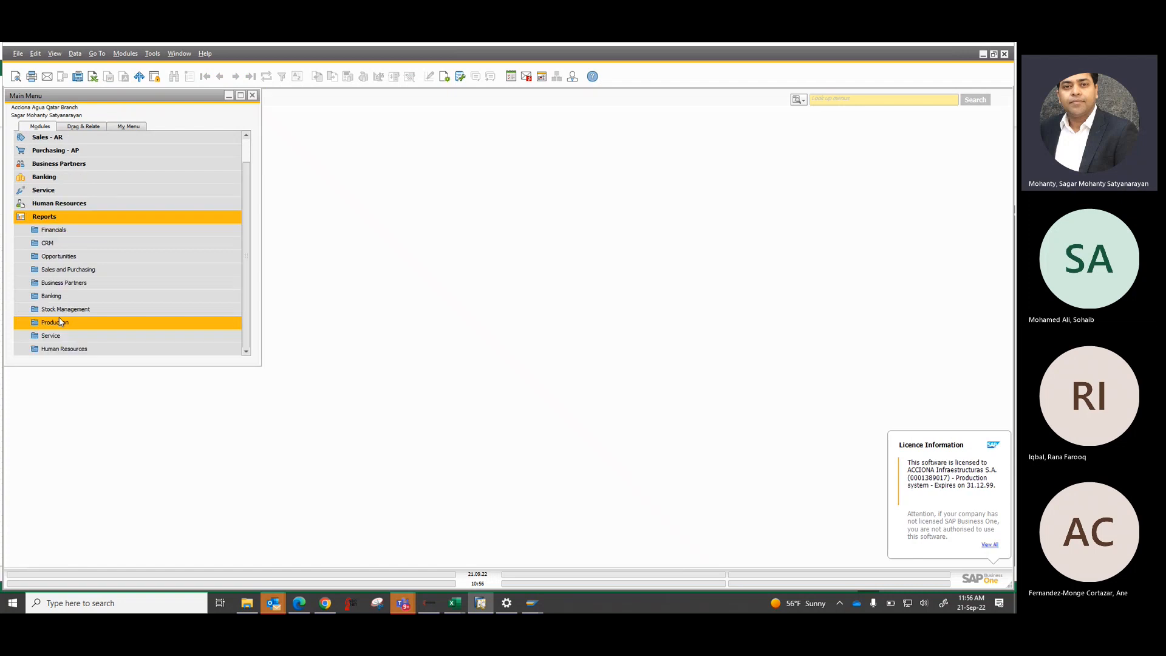
left_click(74, 246)
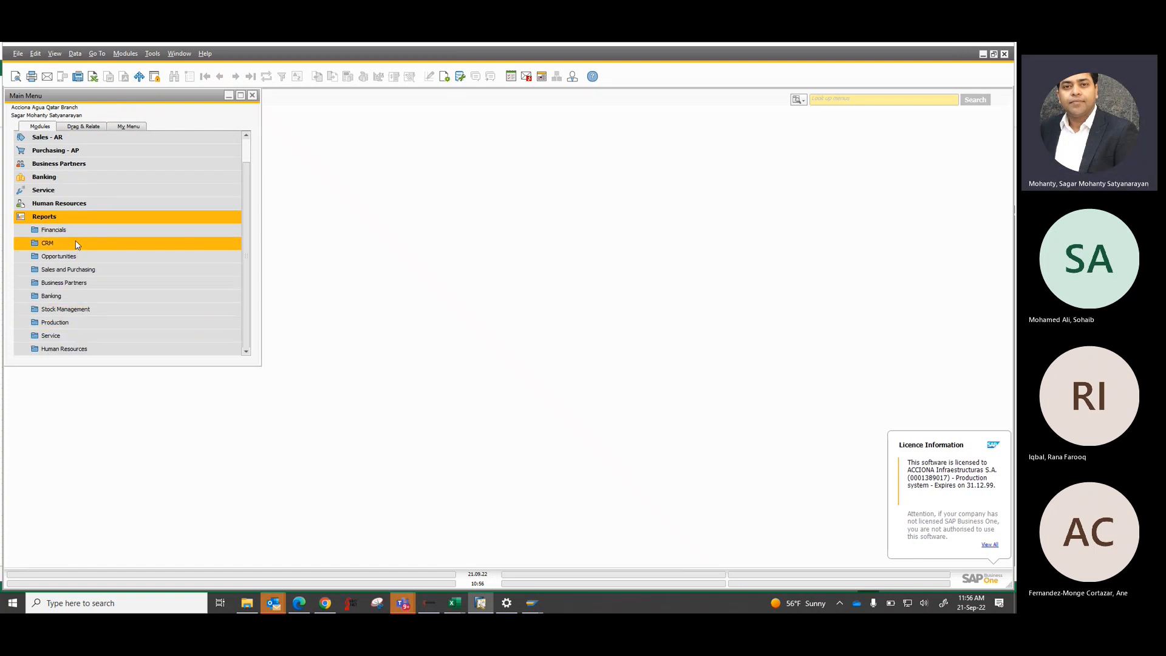
left_click(78, 230)
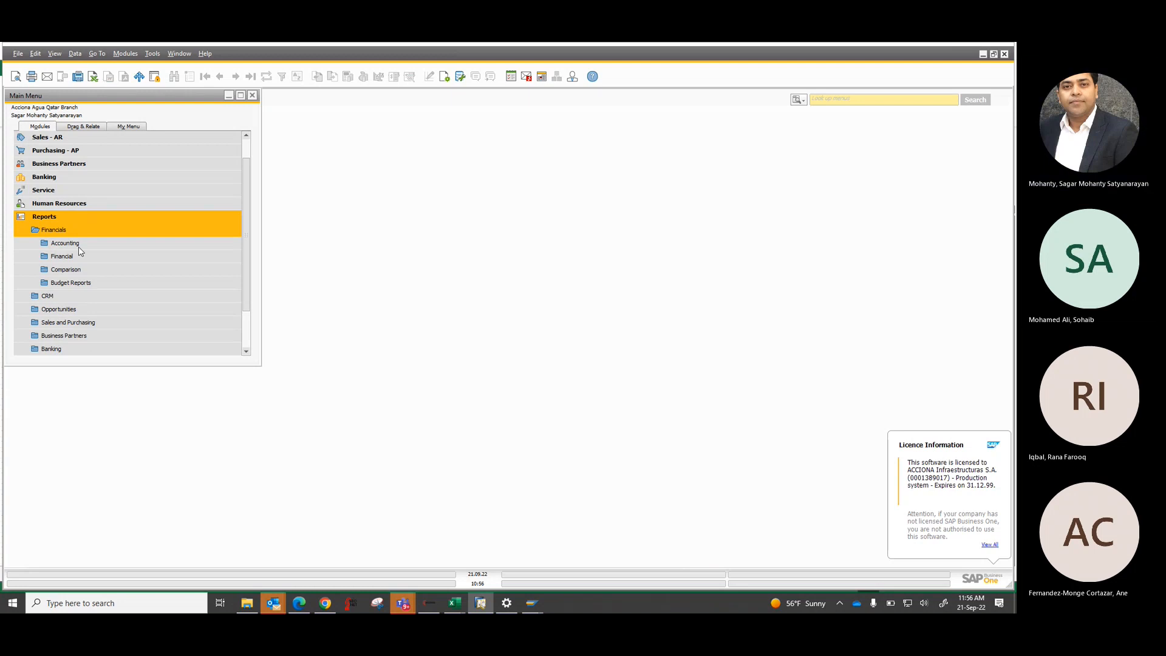
left_click(78, 256)
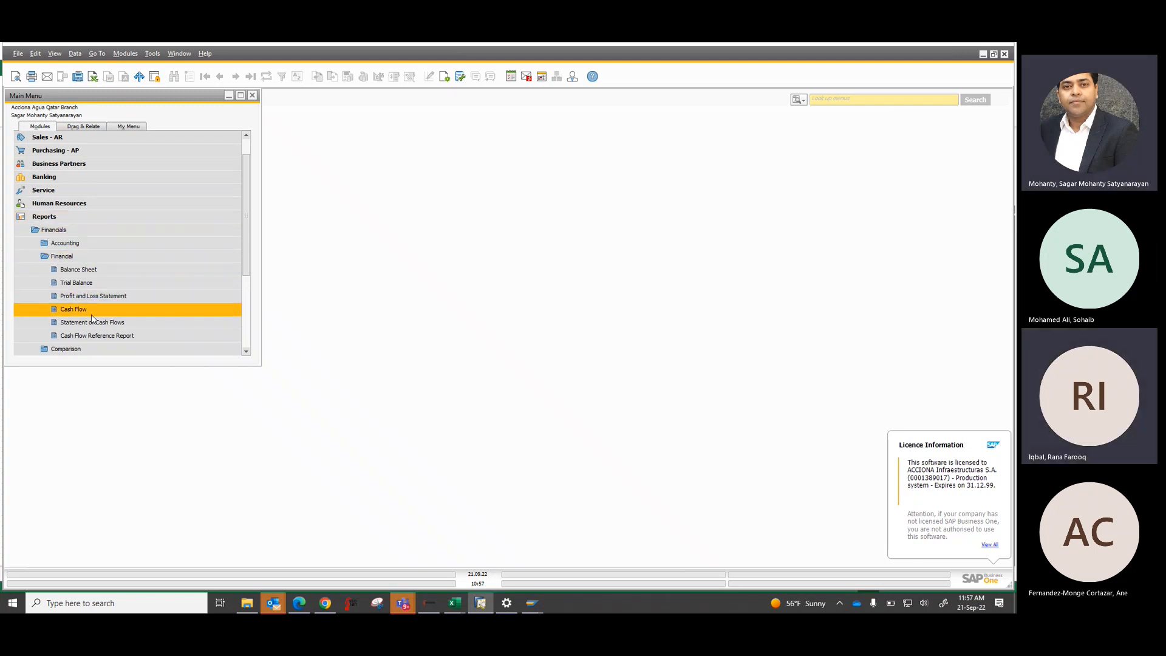
- Collapse Reports and look through the Sales - AR and Purchasing - AP modules down to their report folders
left_click(58, 216)
left_click(60, 165)
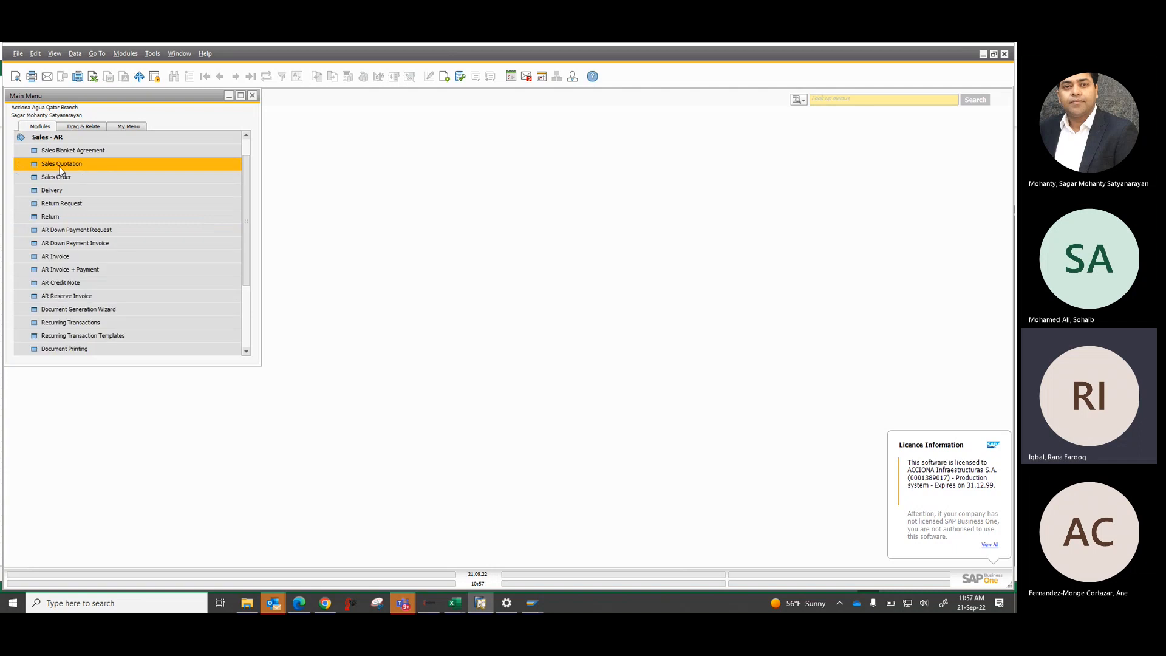
scroll(85, 237, "down", 2)
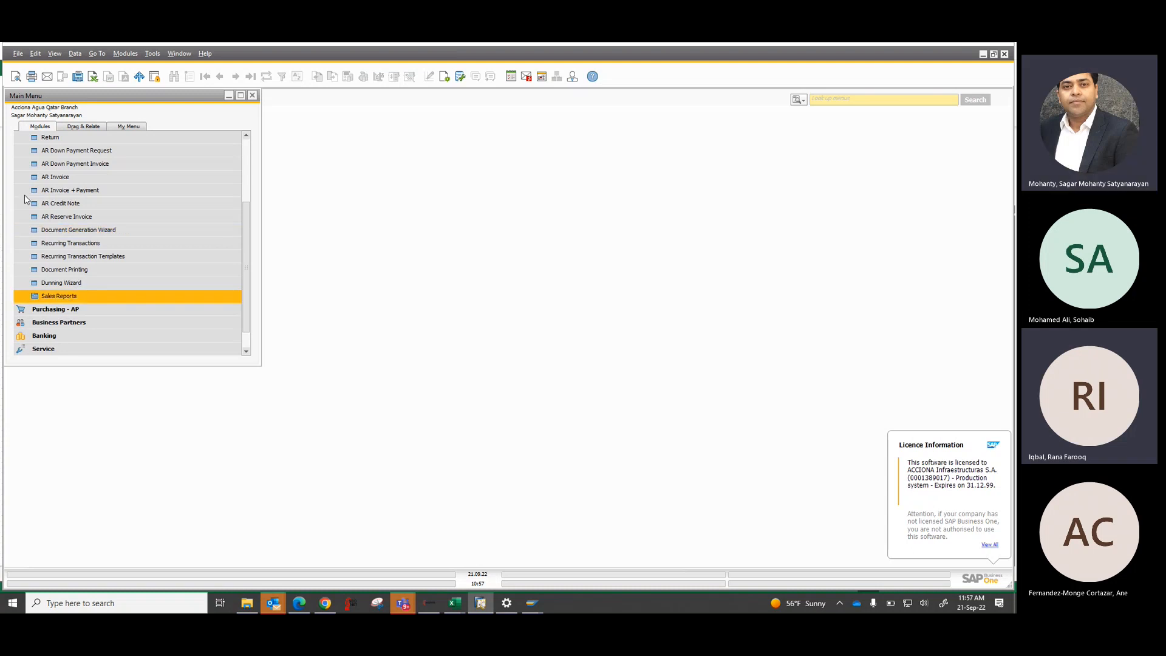
scroll(45, 188, "up", 1)
scroll(45, 186, "up", 3)
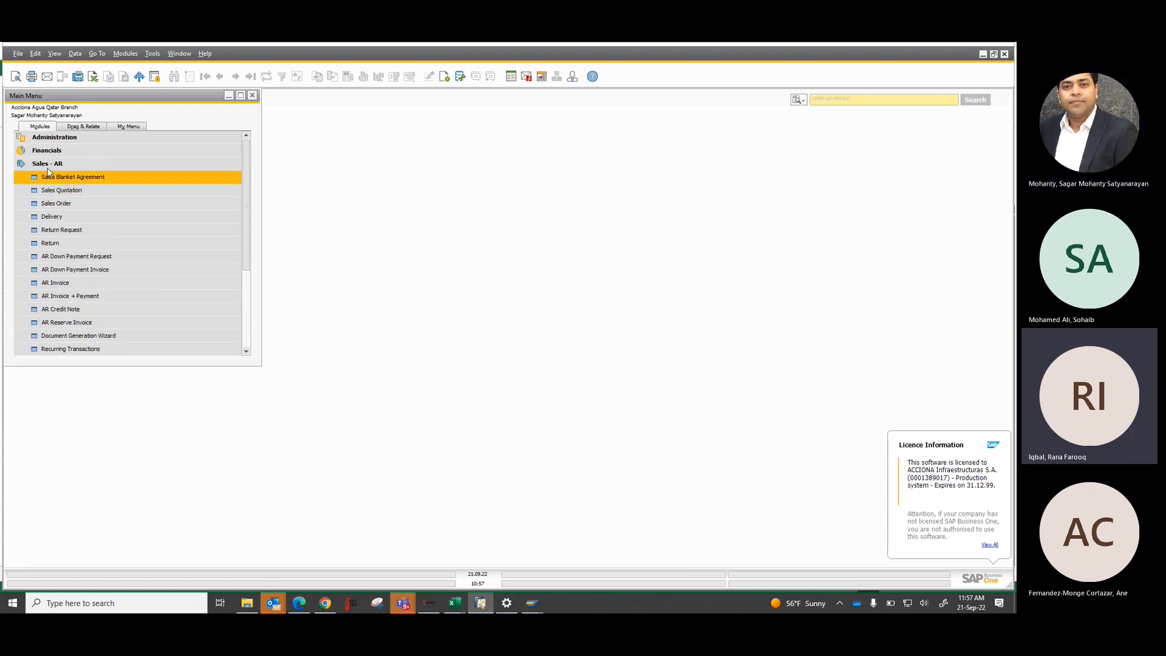
left_click(48, 165)
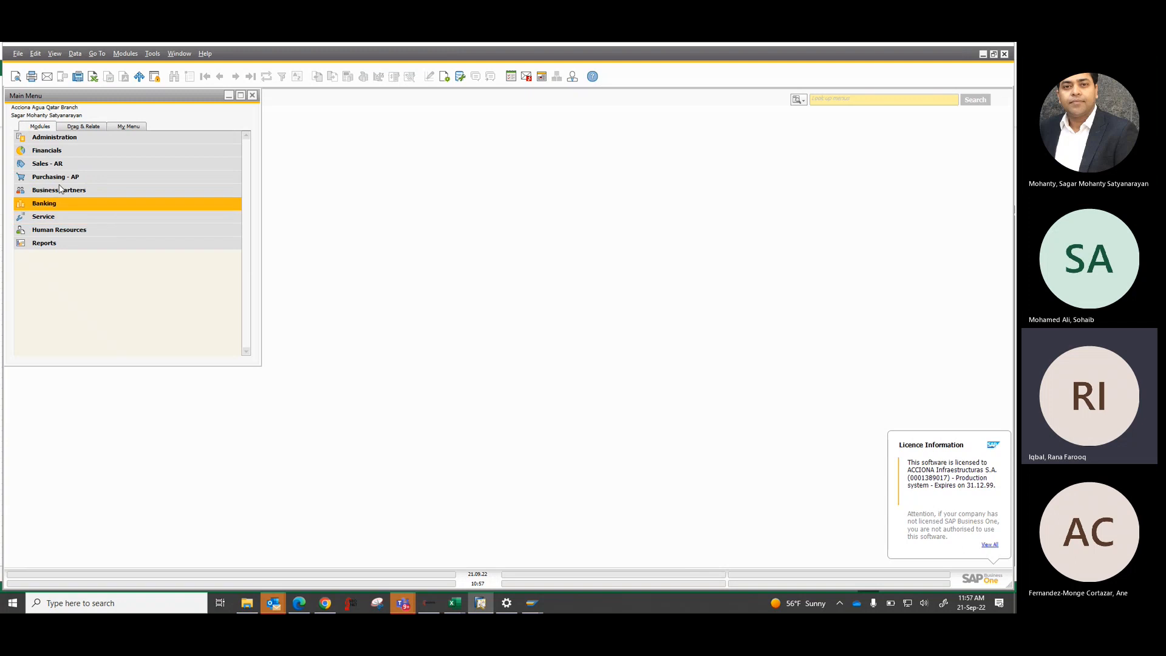
left_click(61, 178)
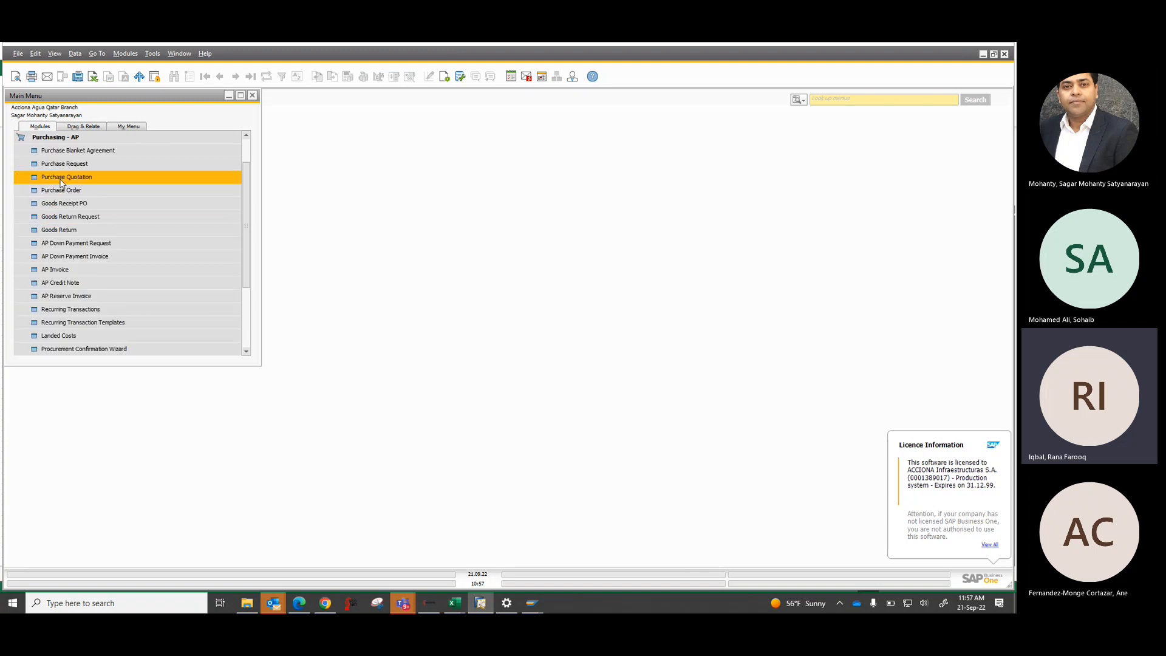
scroll(84, 237, "down", 2)
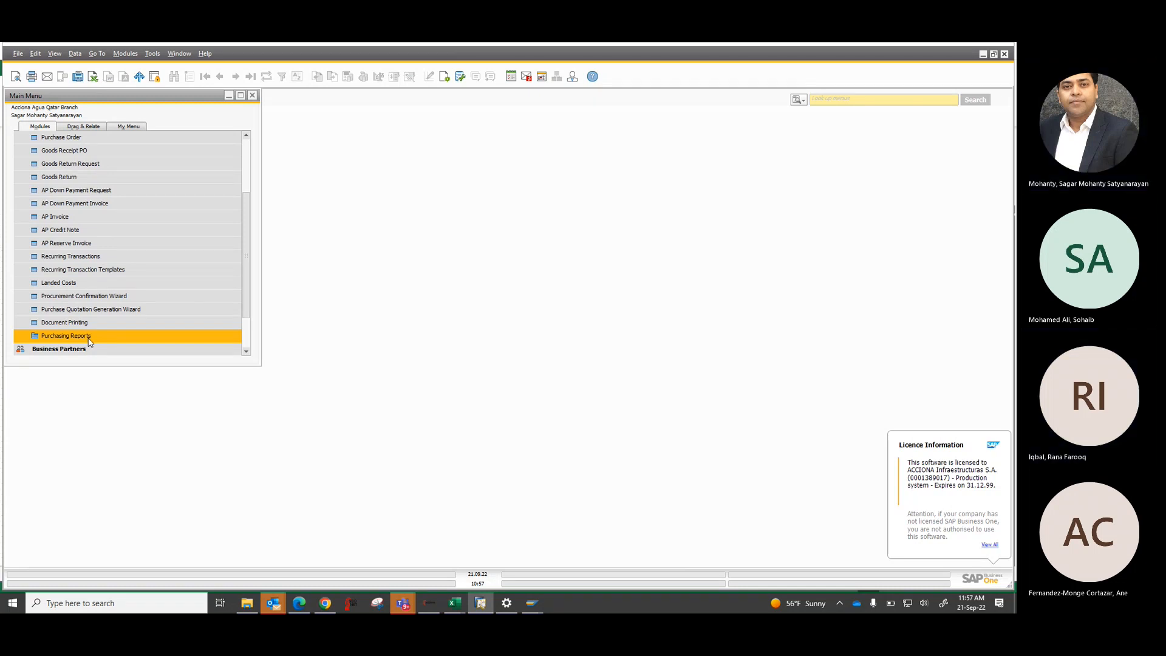
- Switch to the Teams meeting and stop sharing the screen
left_click(381, 604)
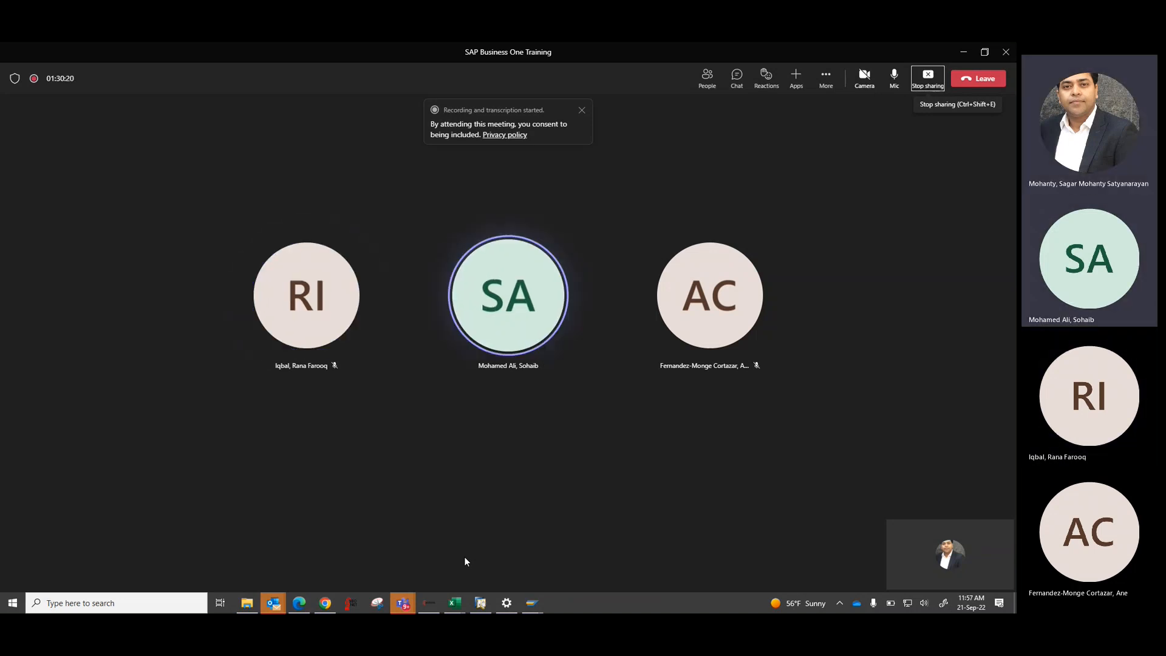
key("ctrl+shift+e")
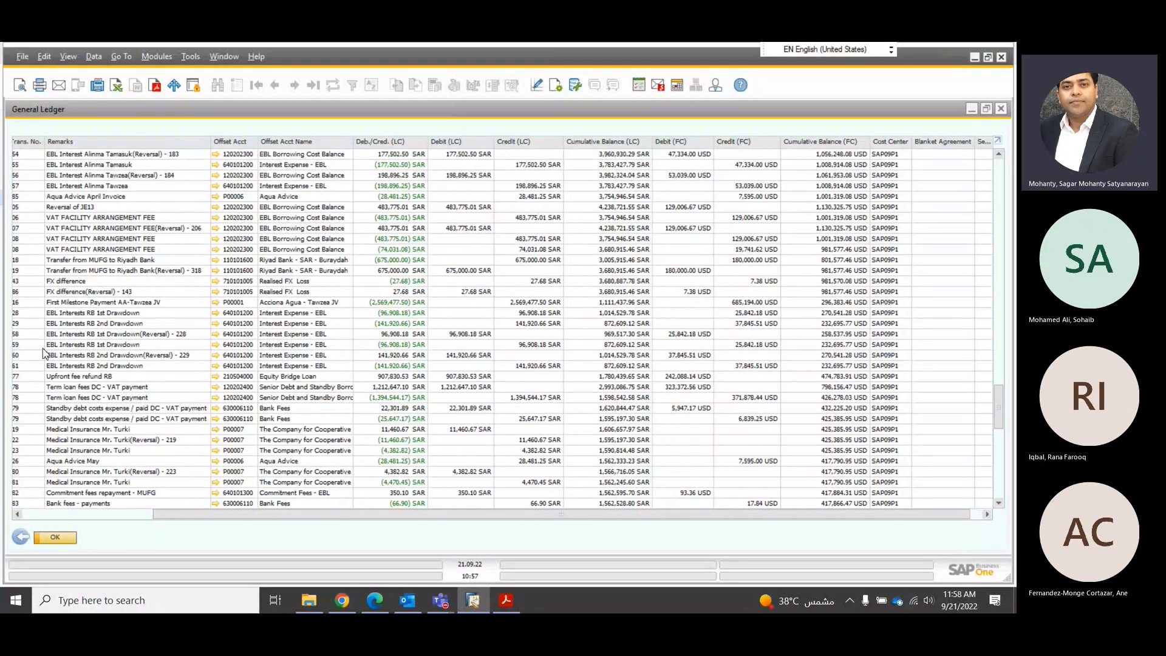
- Close the General Ledger report and its selection criteria
left_click(21, 537)
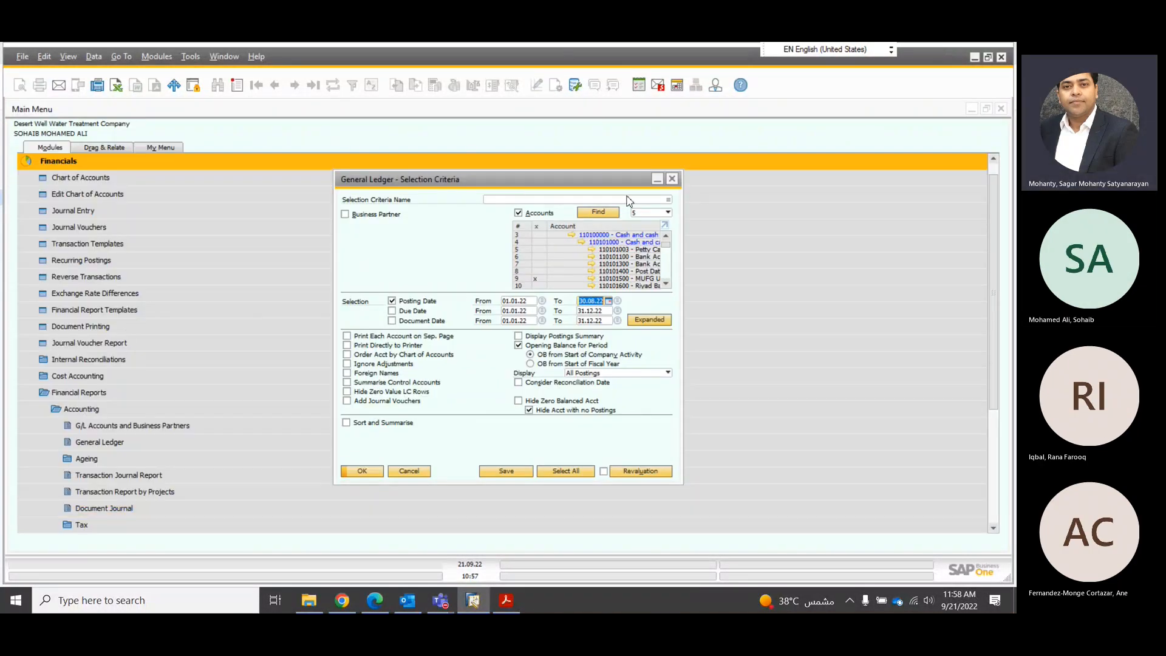
left_click(672, 178)
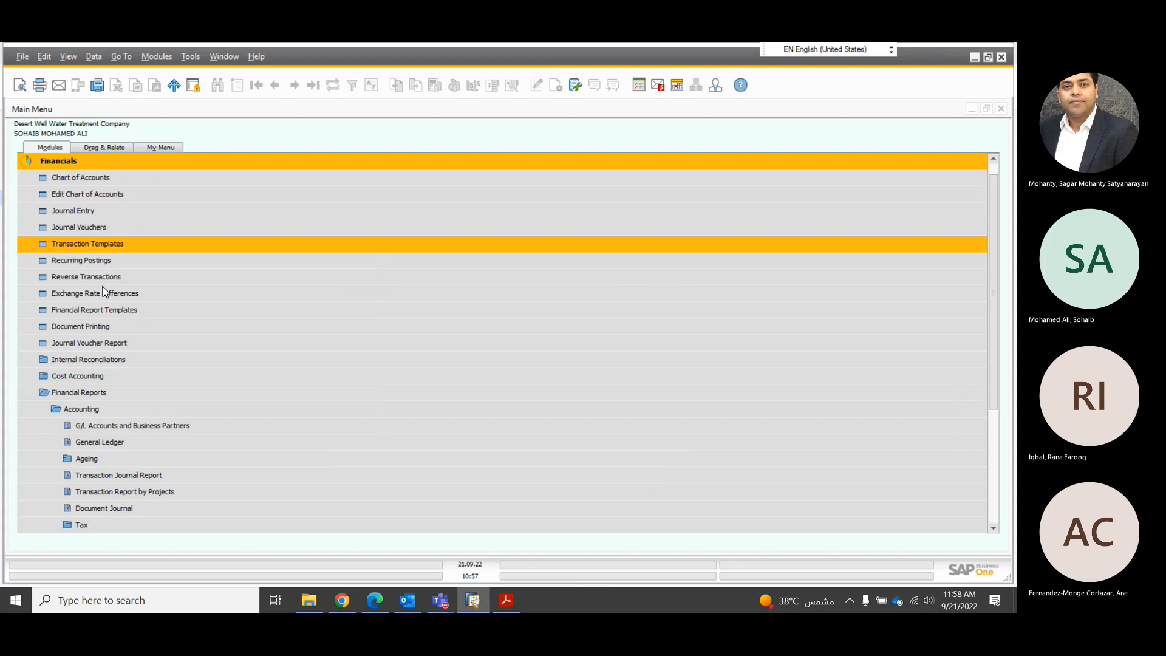
- Open Business Partner Master Data from the Business Partners module
scroll(119, 427, "down", 3)
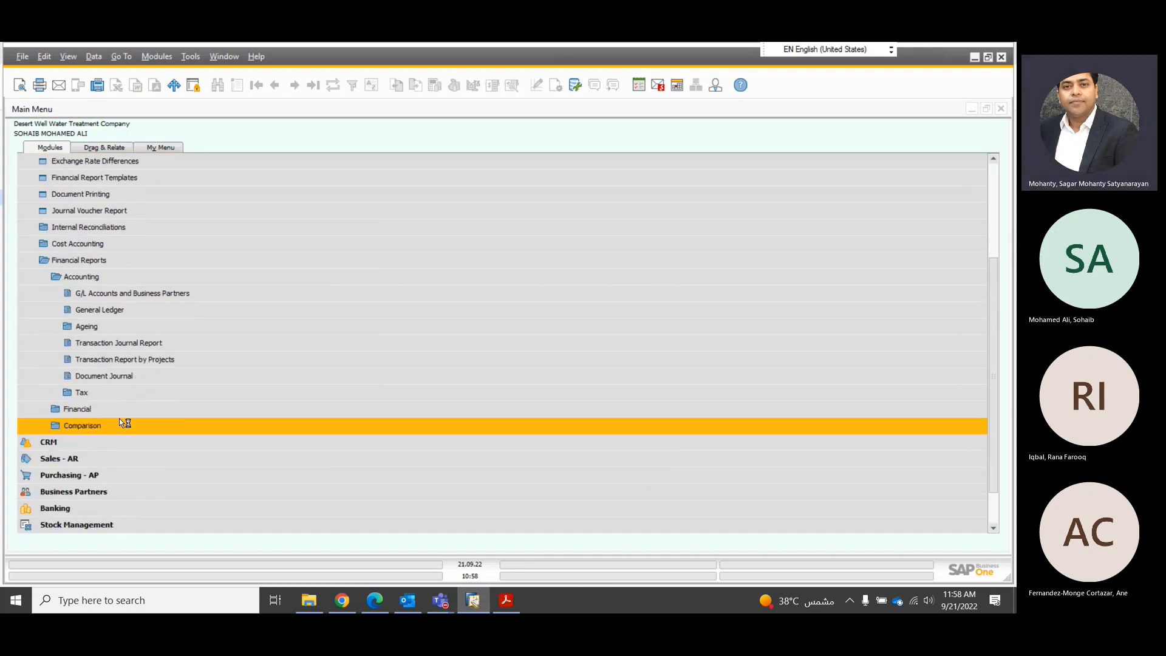
scroll(79, 465, "down", 1)
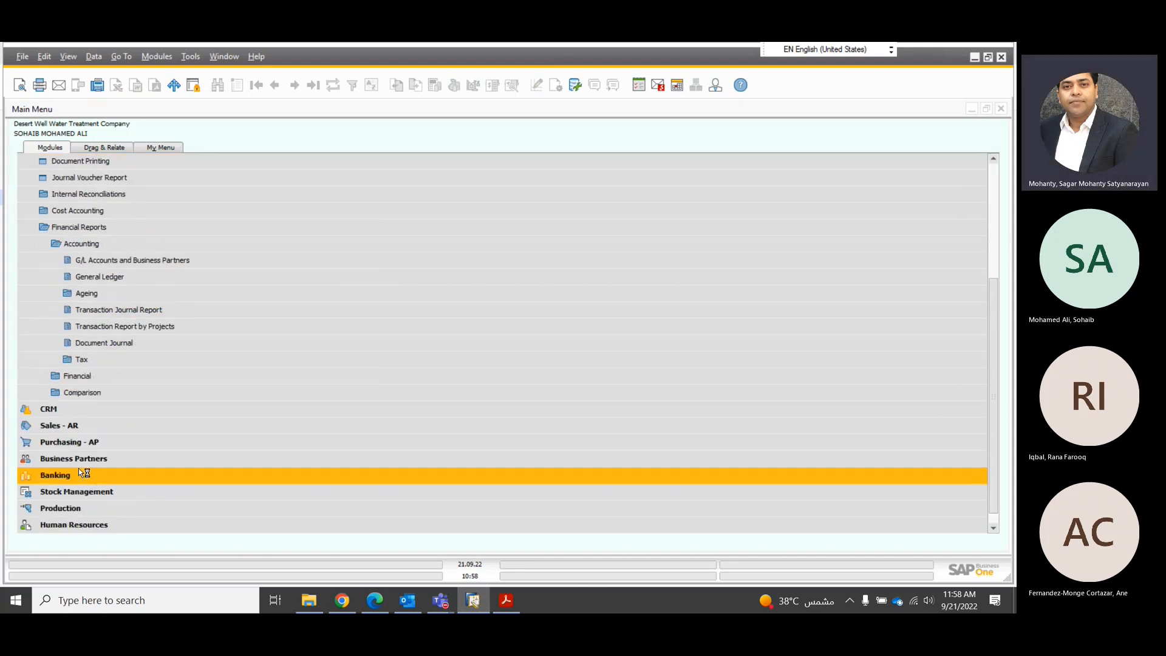
left_click(75, 444)
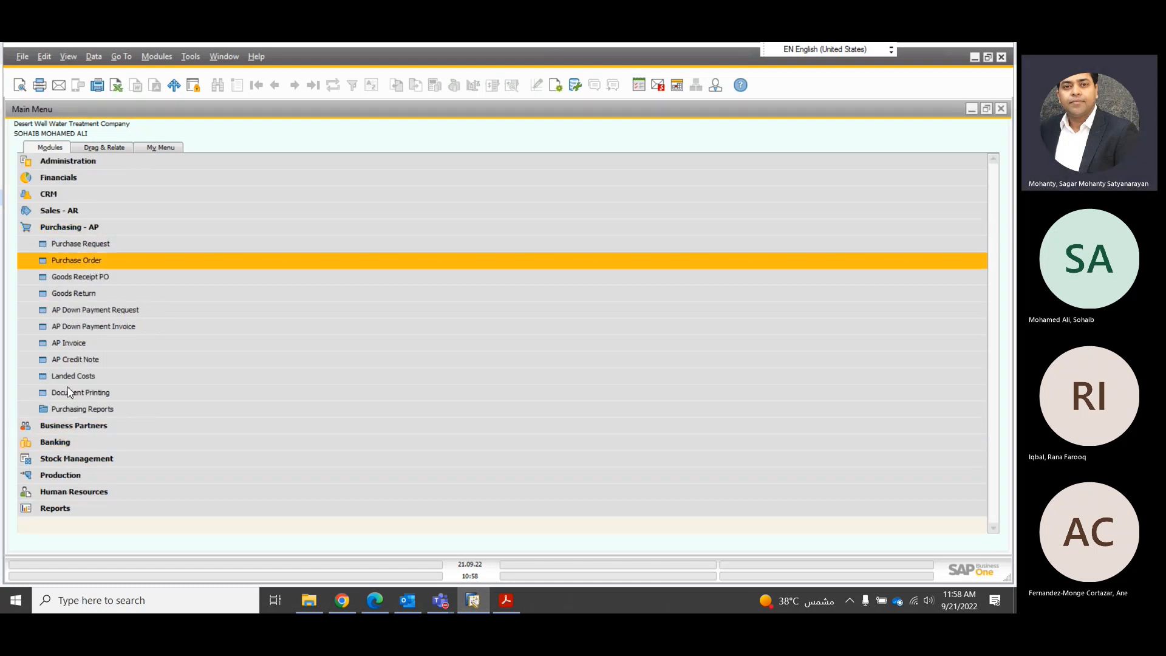
left_click(58, 424)
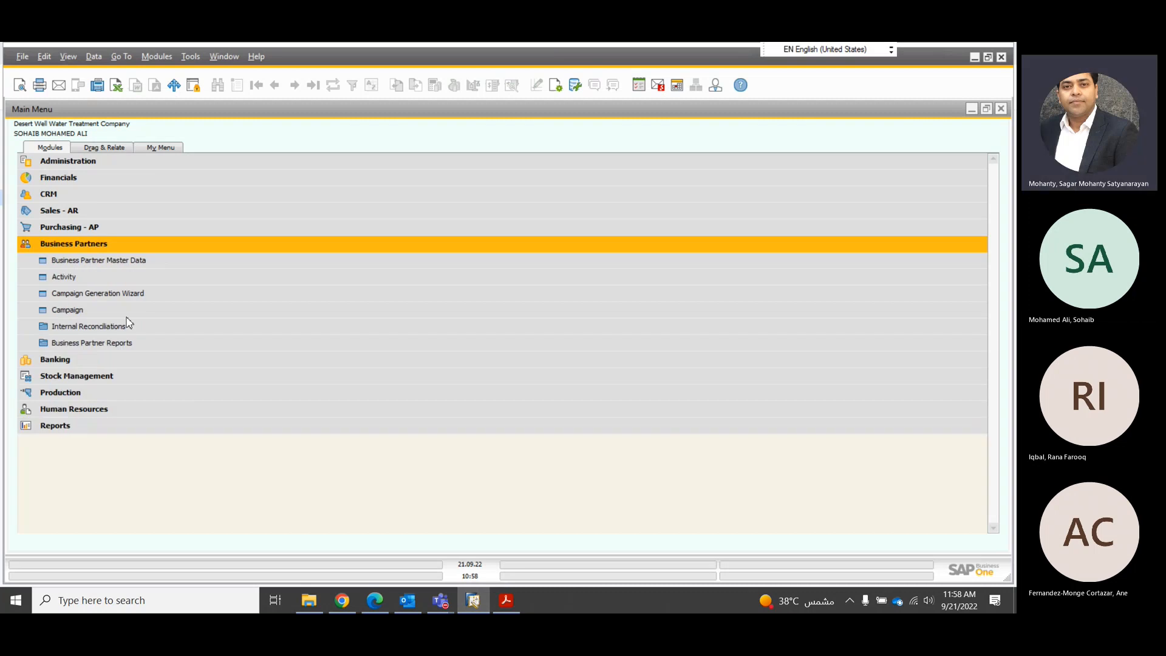
left_click(83, 262)
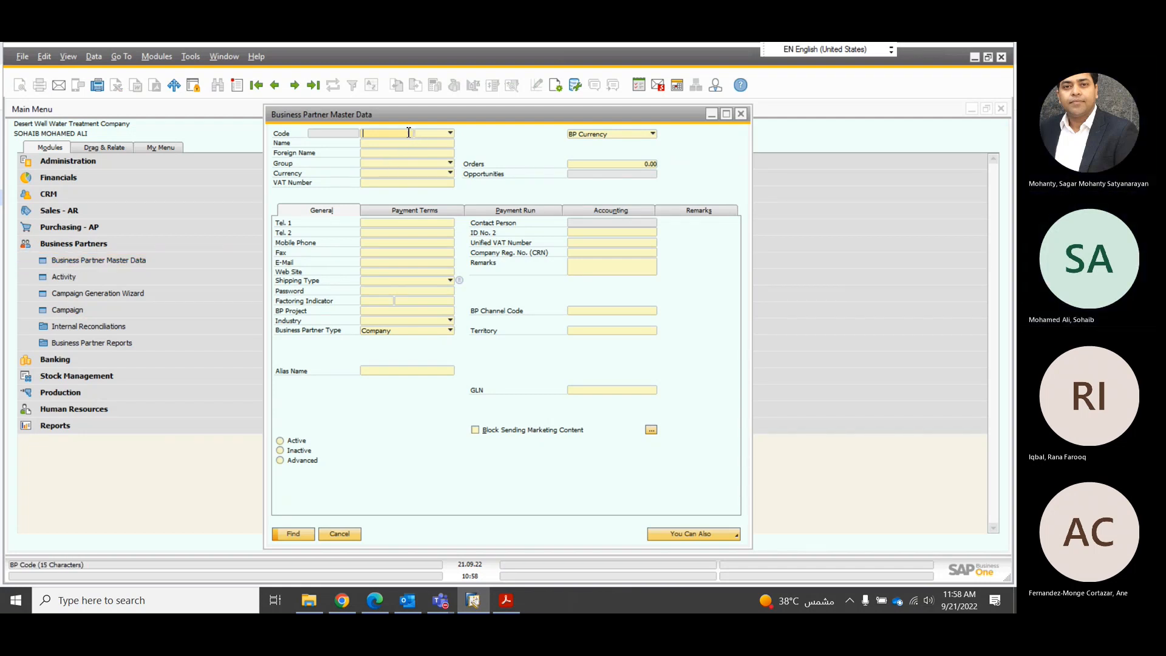
- Search for business partners with a code starting with "p" and open the supplier Acciona Agua - Tawzea JV
type("p")
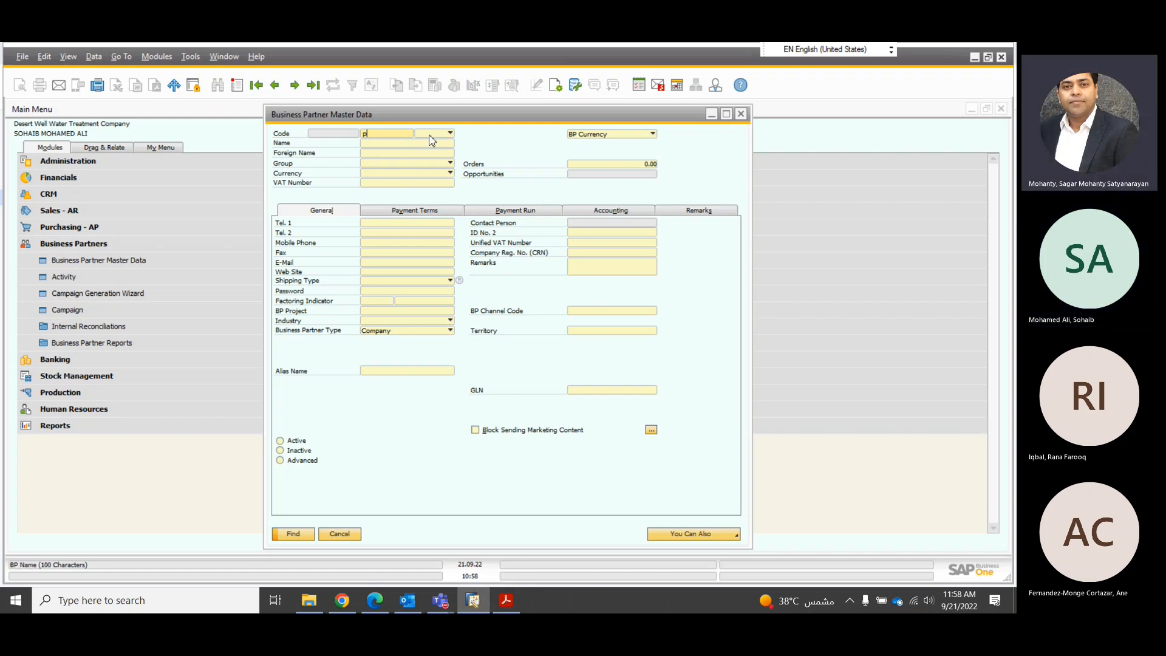
left_click(294, 533)
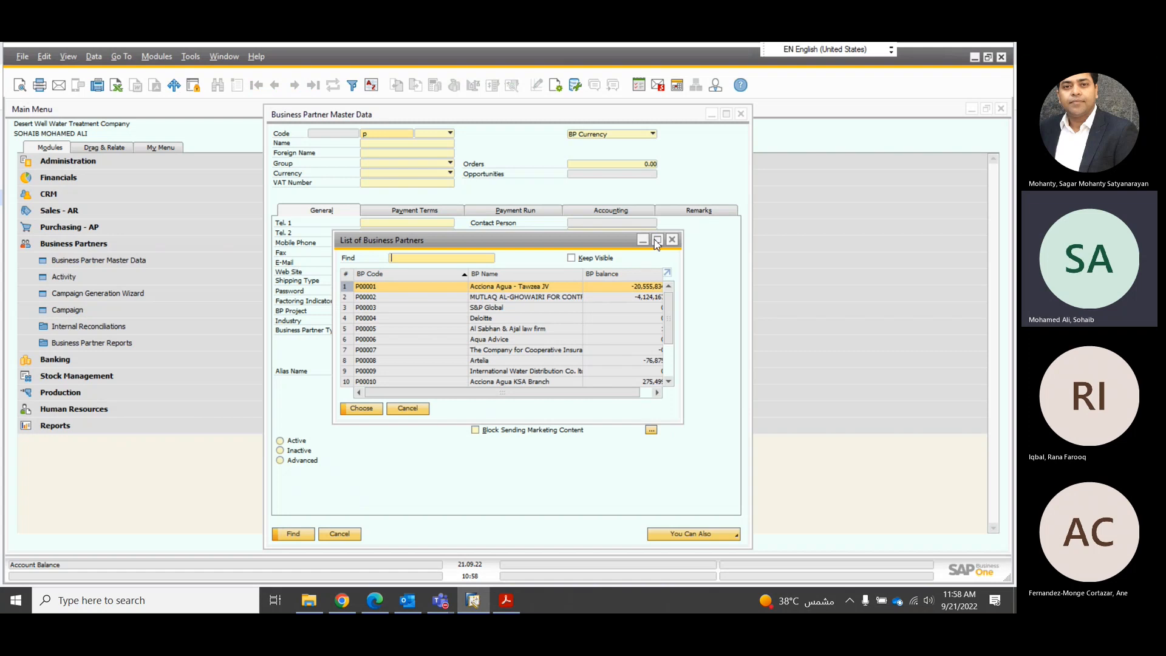
left_click(658, 240)
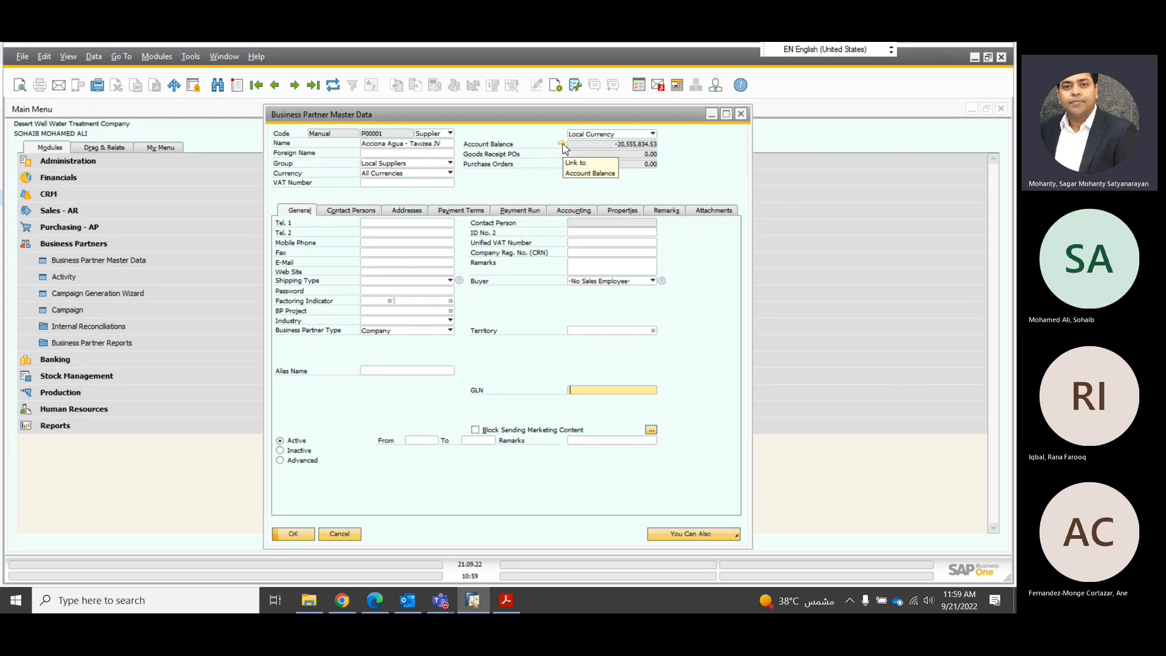
- Open the supplier's account balance and start an internal reconciliation from it, enlarging the reconciliation window
left_click(561, 144)
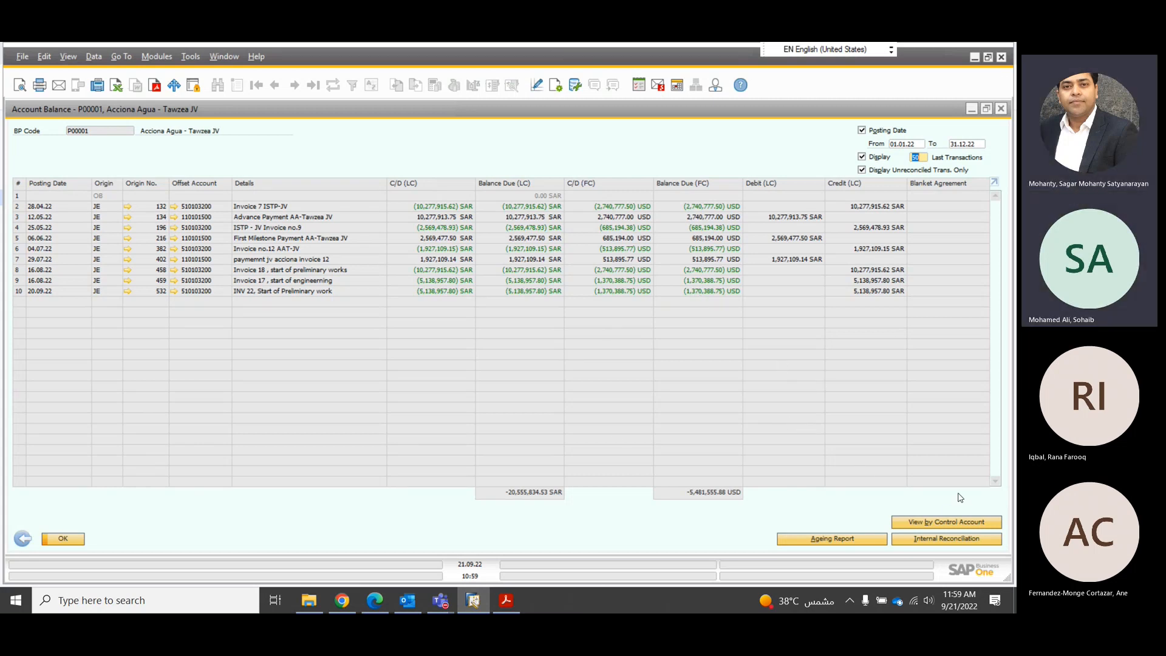
key("alt+shift")
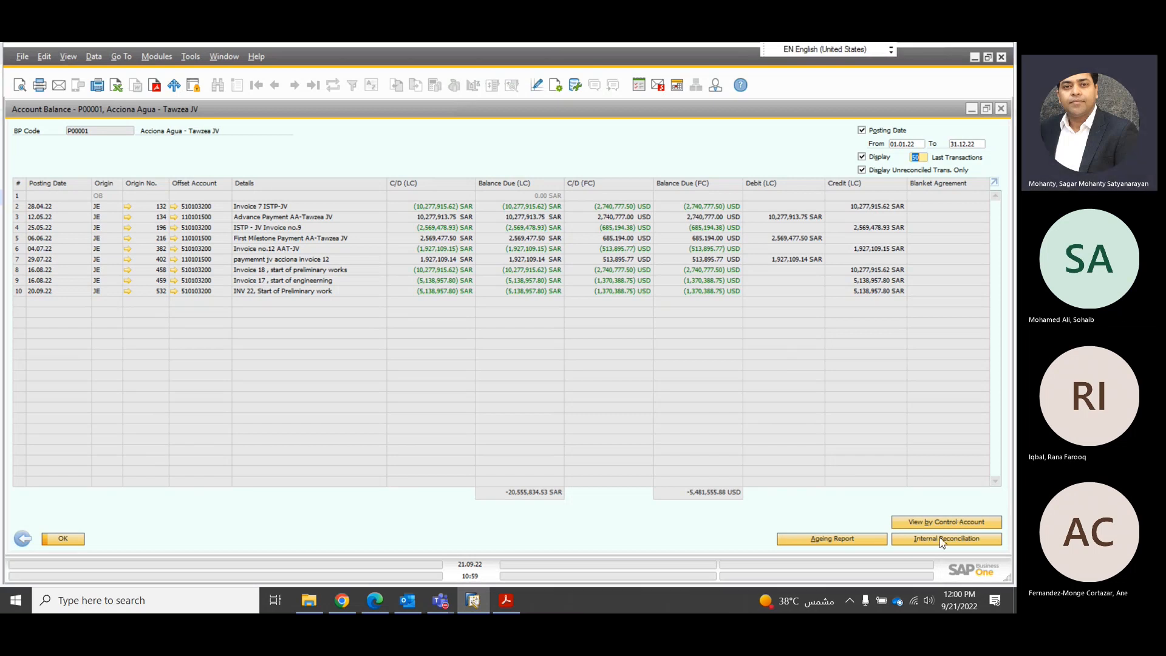
left_click(939, 540)
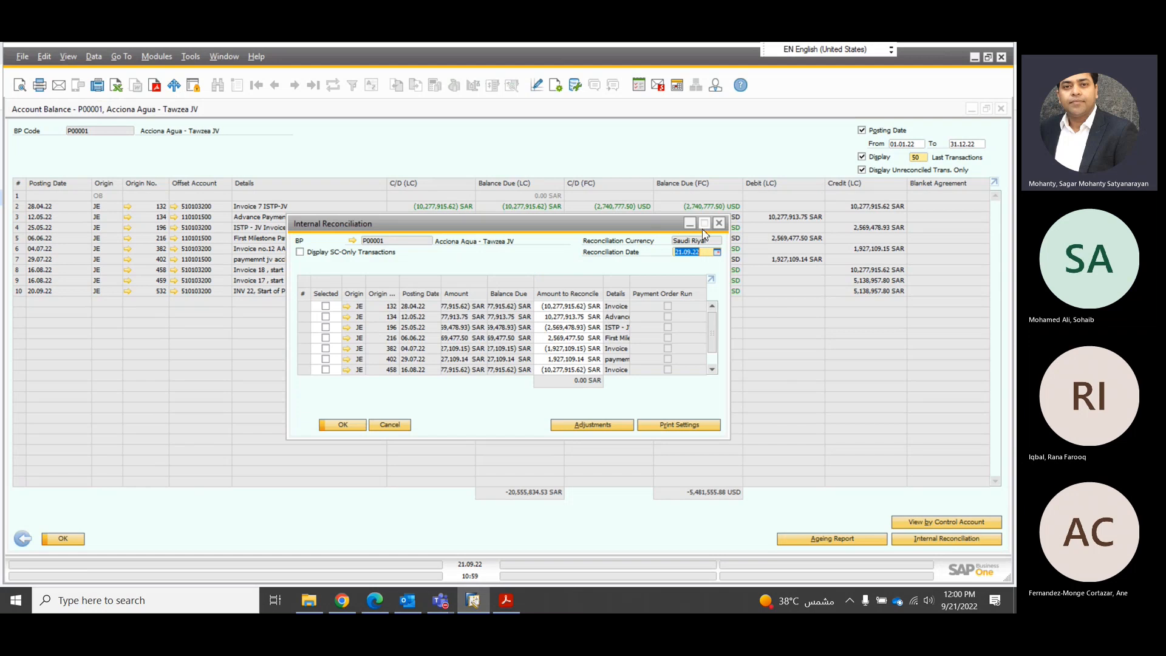
left_click(705, 224)
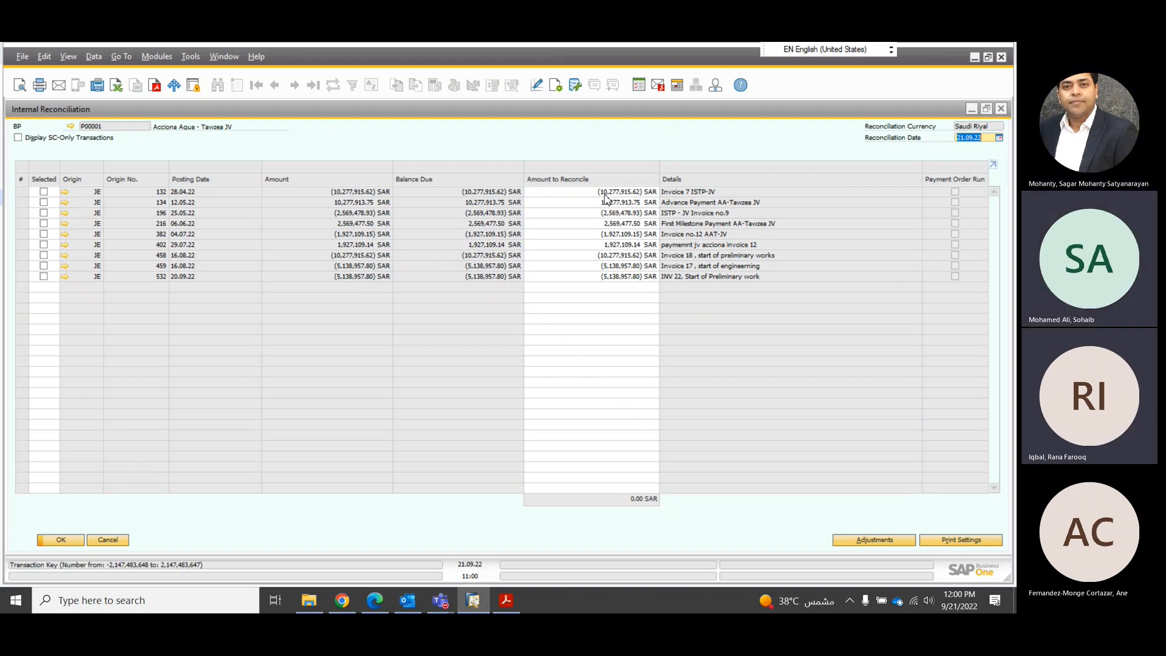
- Select the first six transactions to reconcile, from Invoice 7 ISTP-JV through the payment of invoice 12
left_click(44, 192)
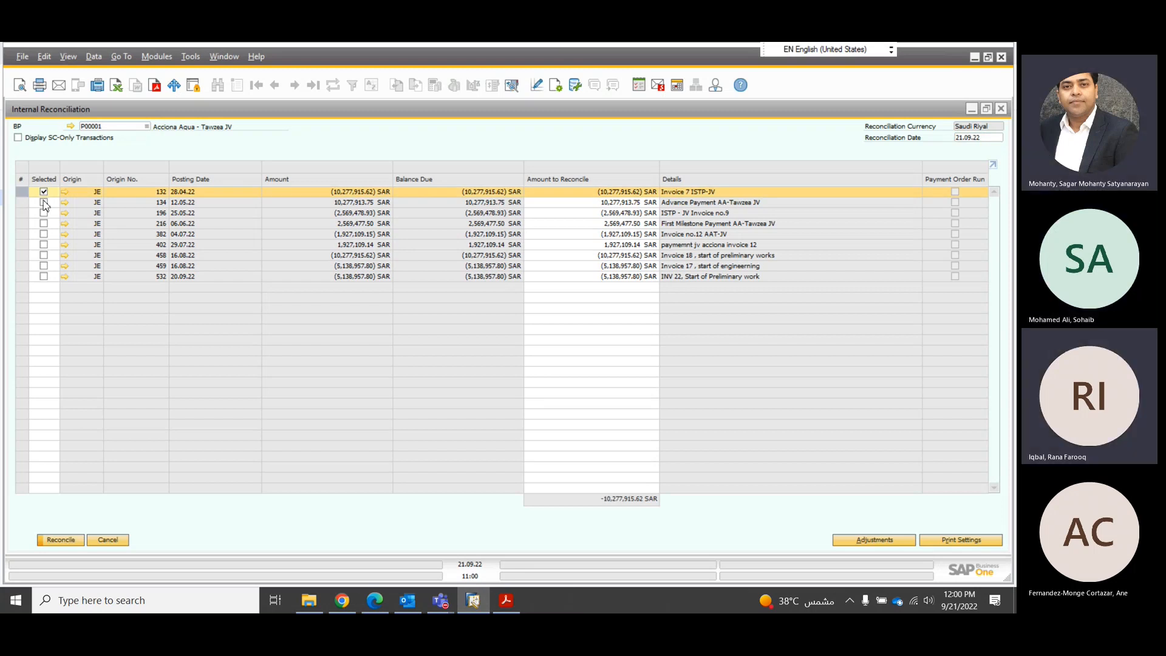
left_click(44, 203)
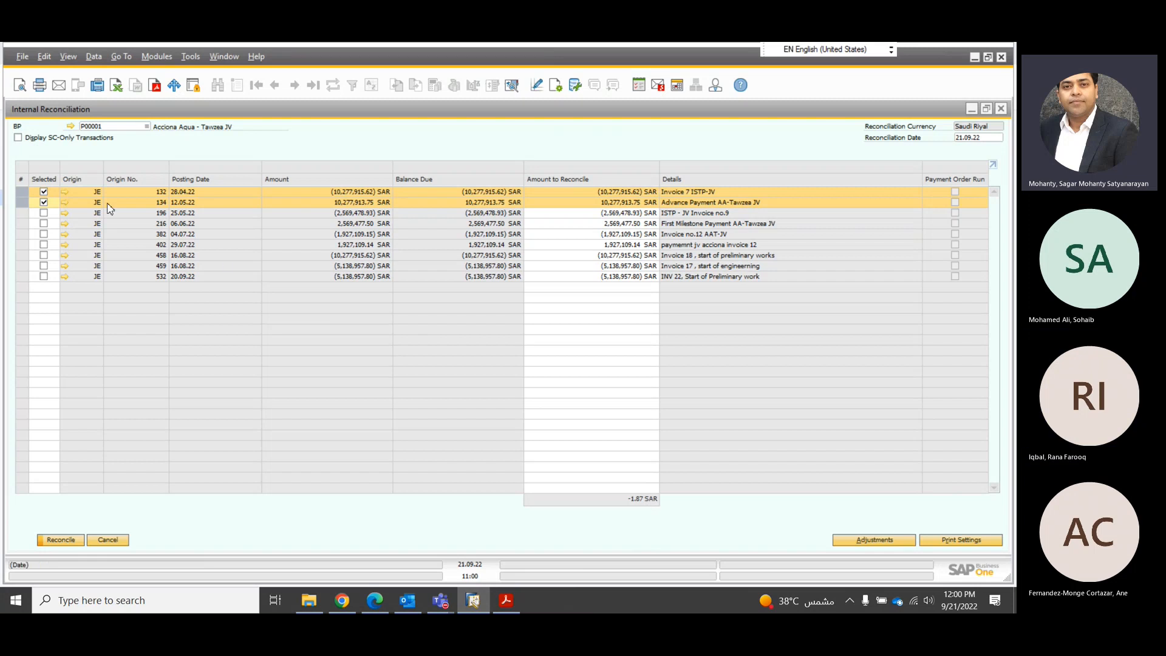
left_click(45, 214)
left_click(43, 224)
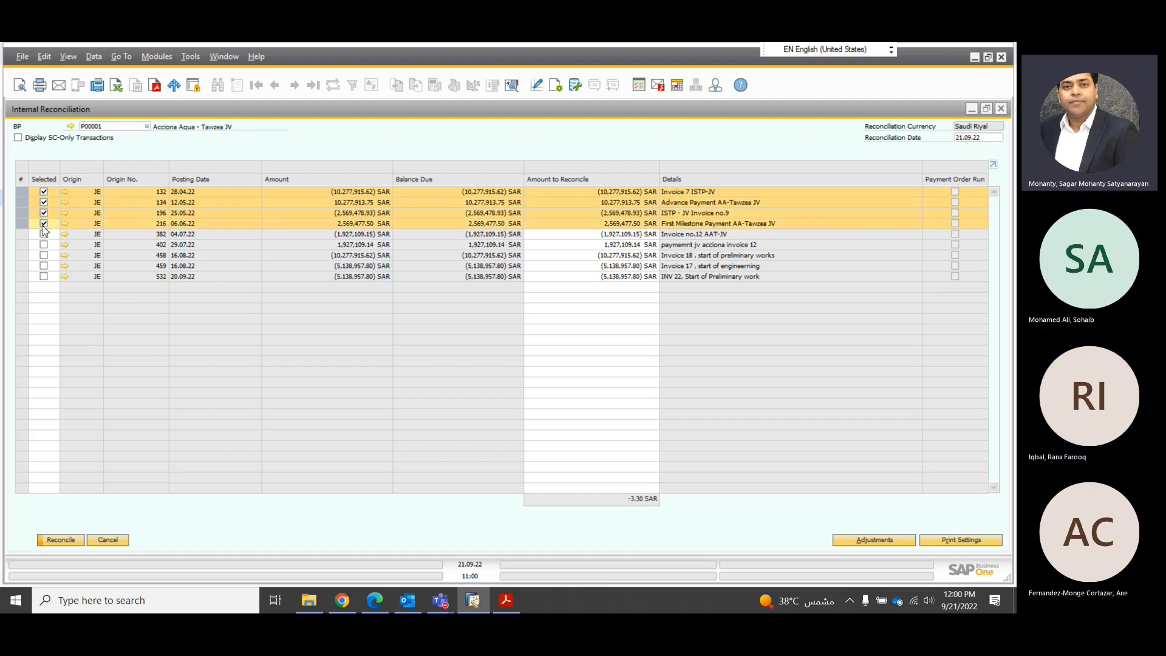
left_click(44, 234)
left_click(44, 244)
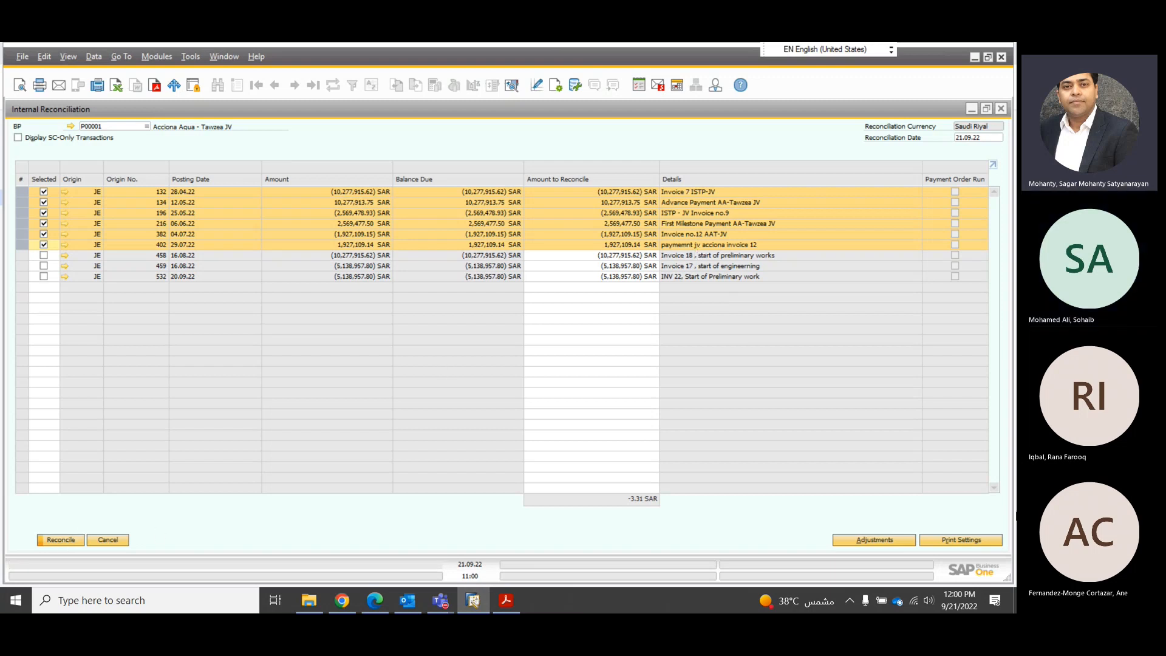
- Create an adjustment journal entry for the reconciliation difference and open the account list for its second line
left_click(873, 540)
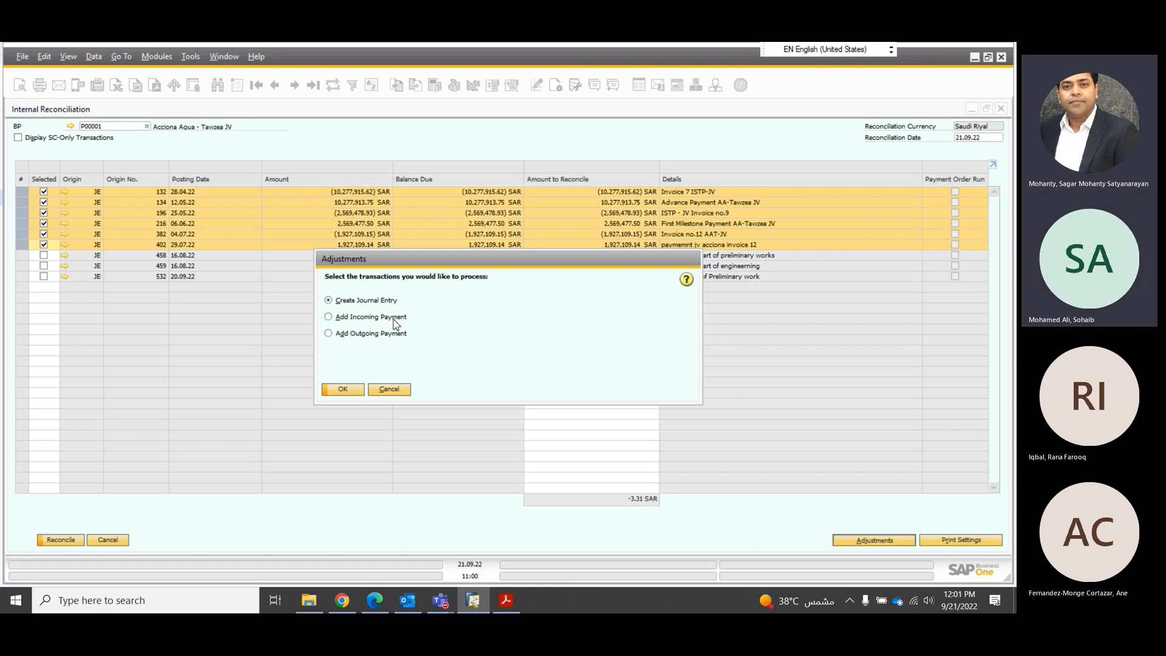
left_click(338, 391)
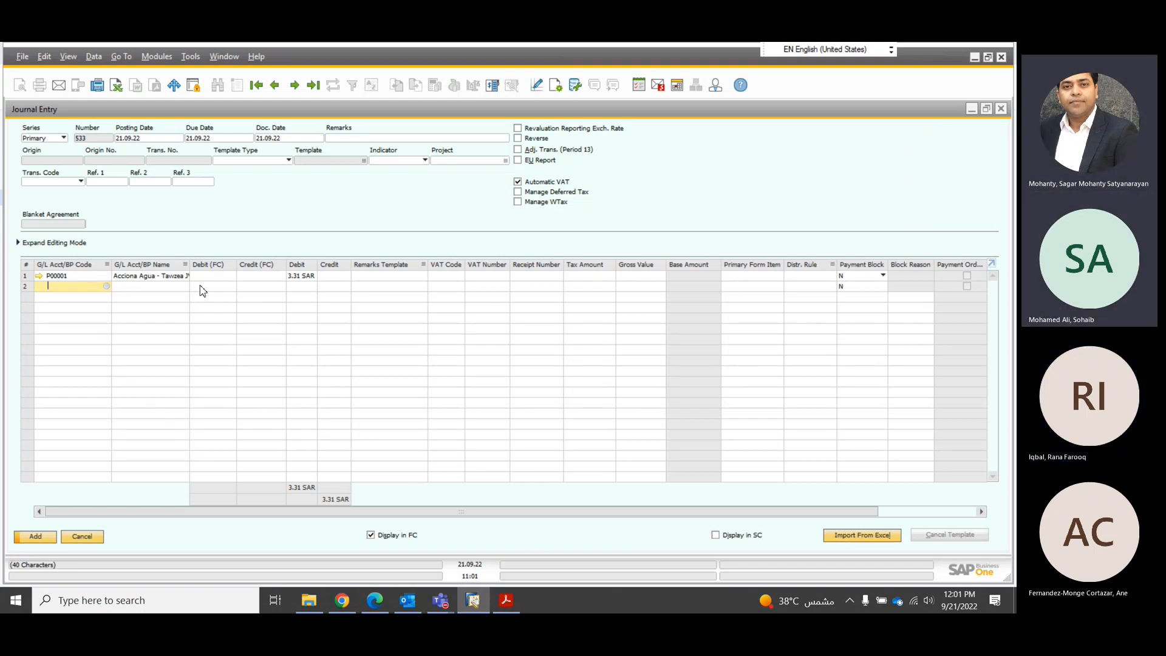
left_click(107, 285)
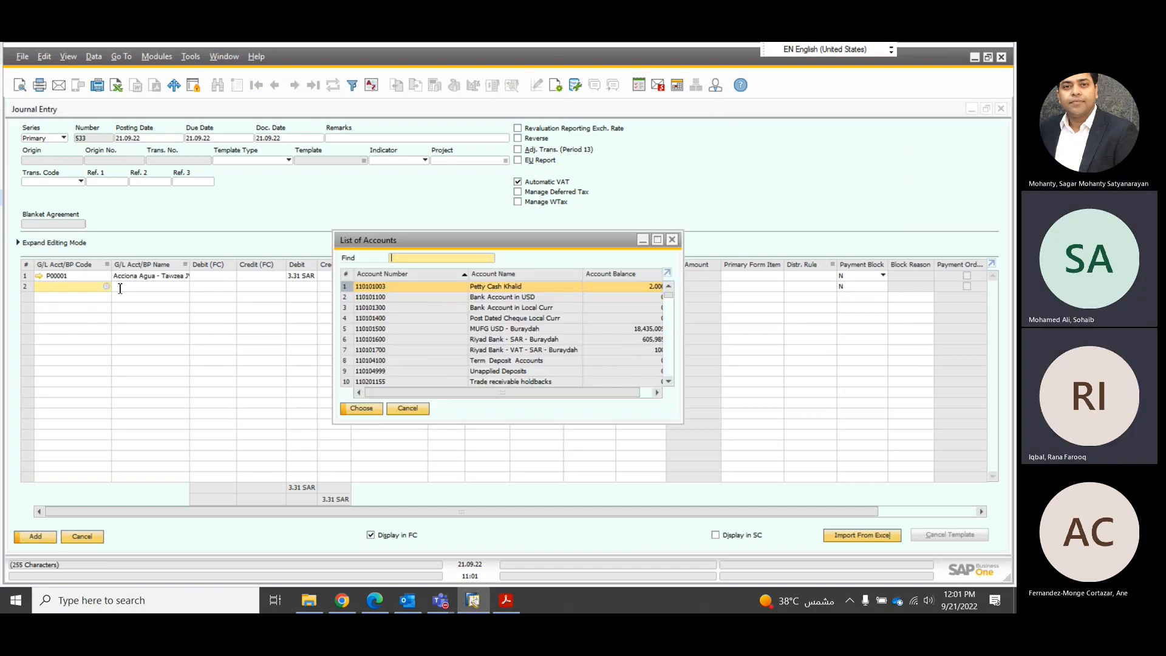
- Search the list of accounts by account name for "exchange" and clear the search
double_click(489, 274)
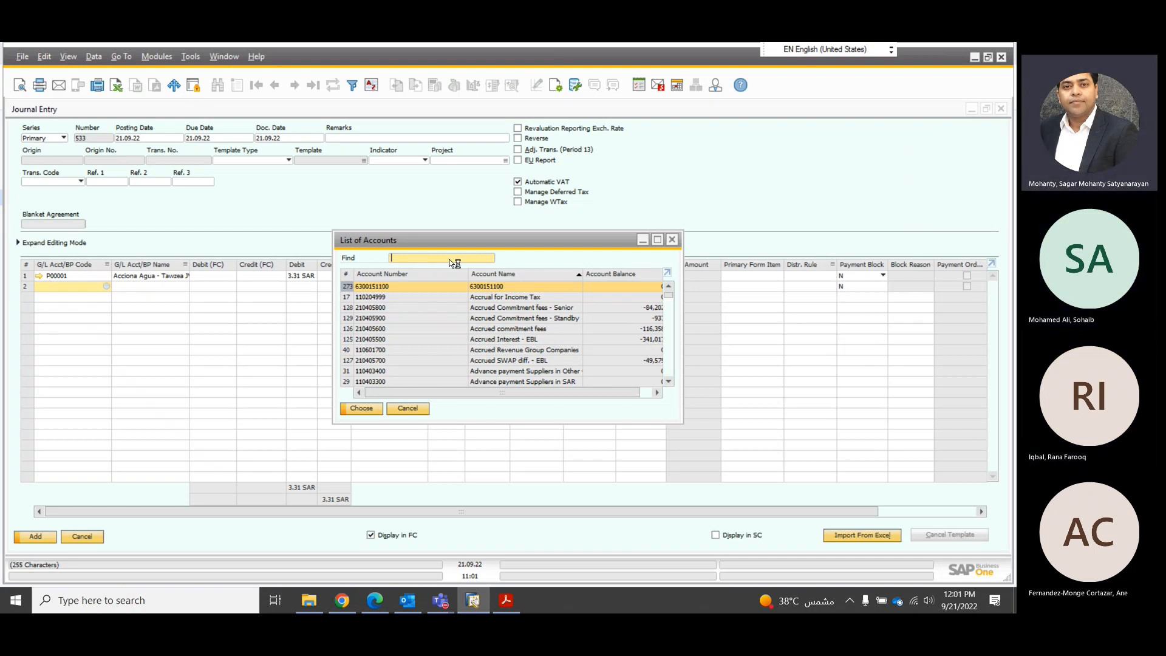
type("ex")
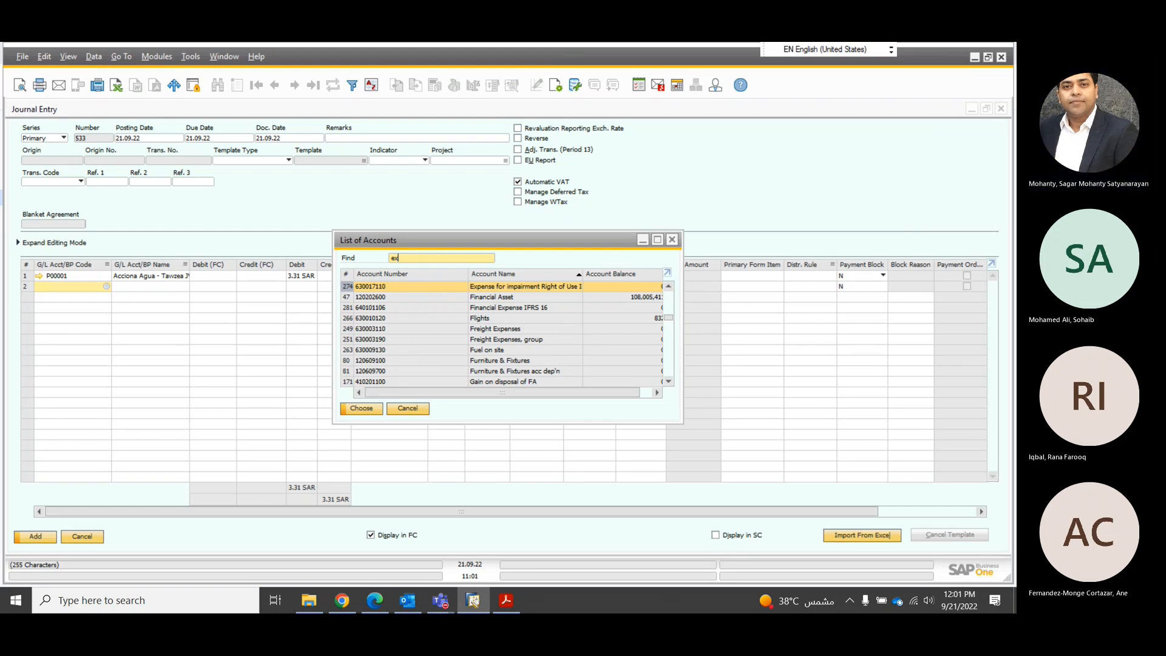
scroll(504, 343, "down", 3)
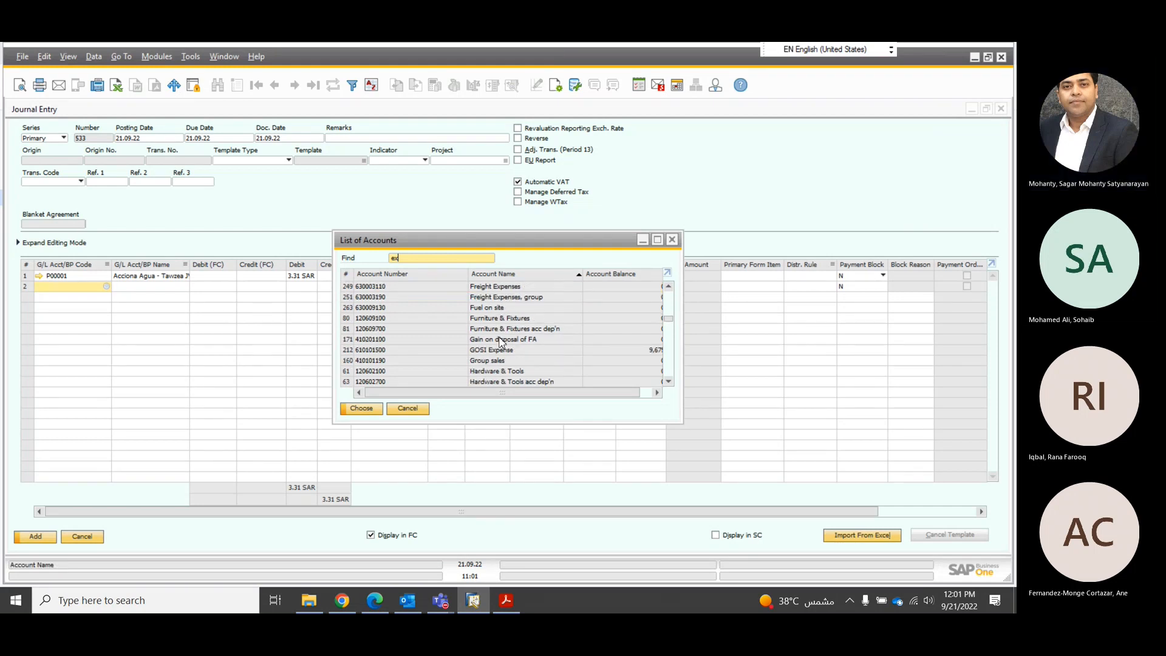
scroll(509, 359, "down", 2)
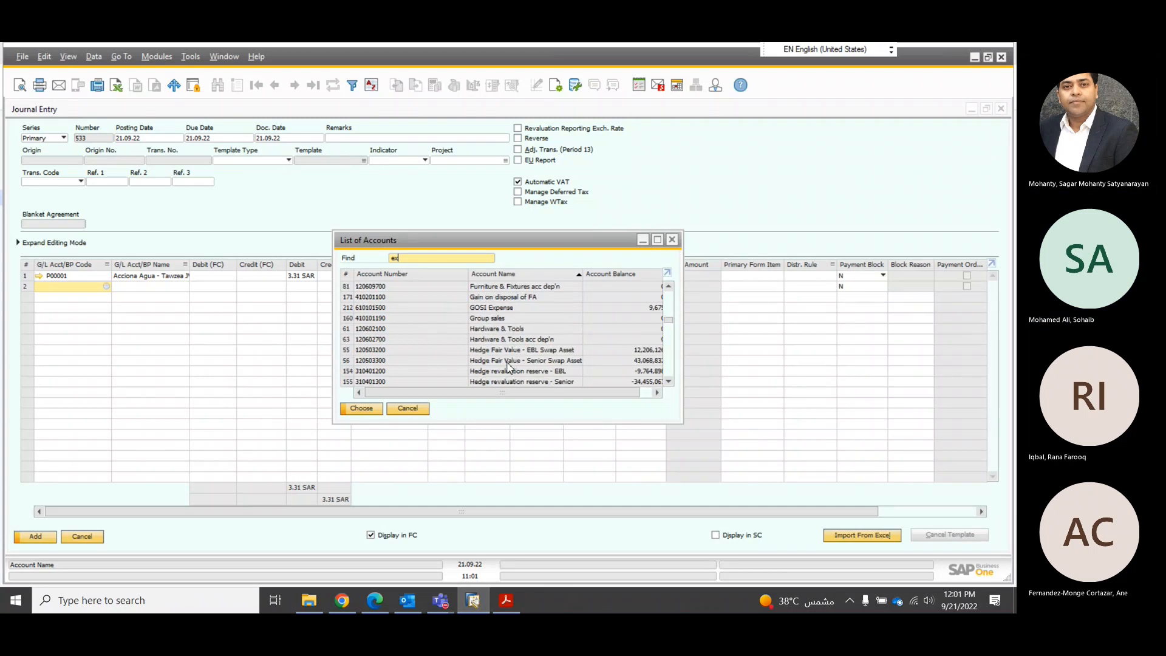
scroll(509, 364, "up", 4)
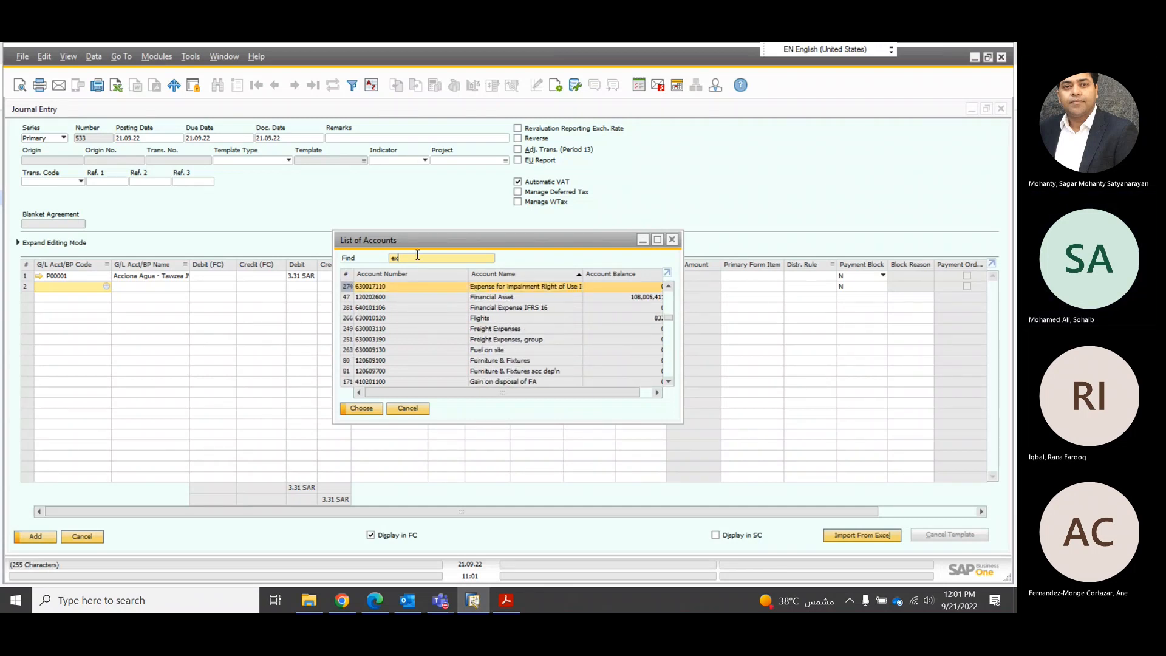
type("change")
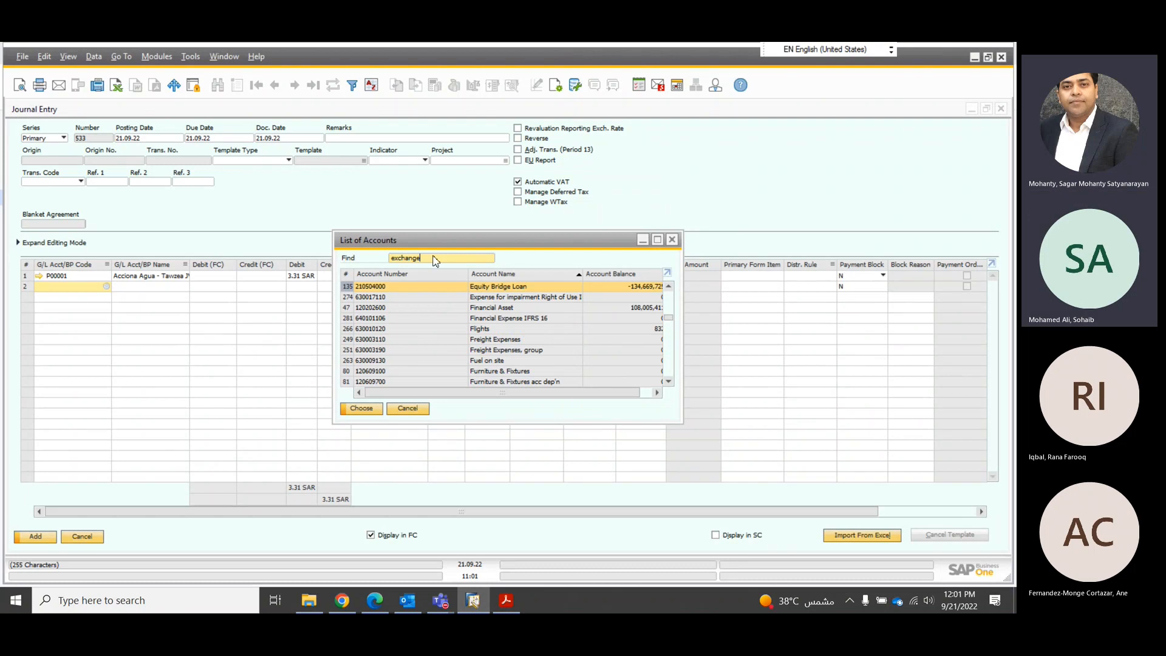
key("BackSpace")
key("BackSpace")
key("BackSpace")
key("BackSpace")
key("BackSpace")
key("BackSpace")
key("BackSpace")
key("BackSpace")
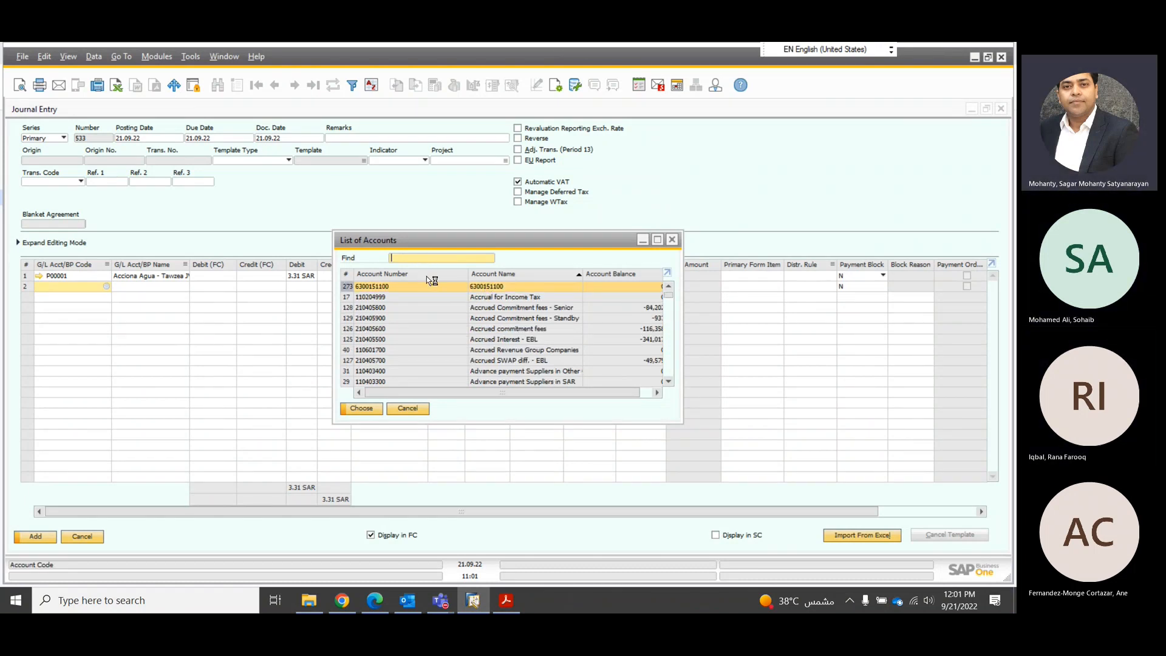
- Sort the list of accounts by account number and choose Realised FX Gain for the journal entry's second line
left_click(427, 275)
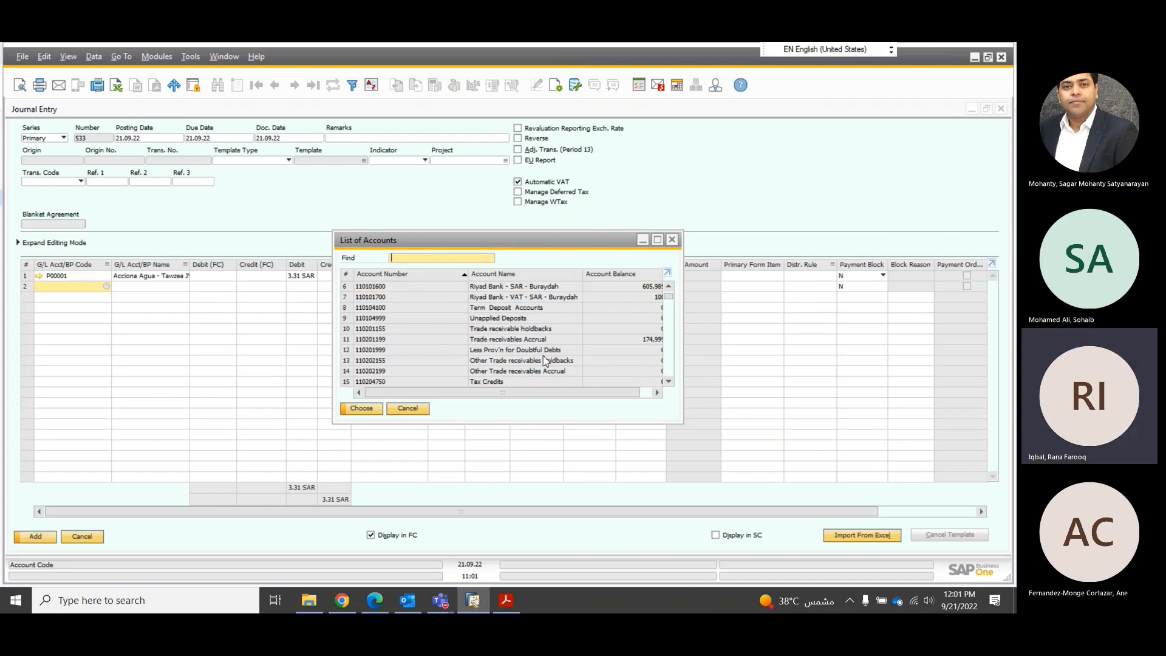
left_click_drag(668, 297, 668, 328)
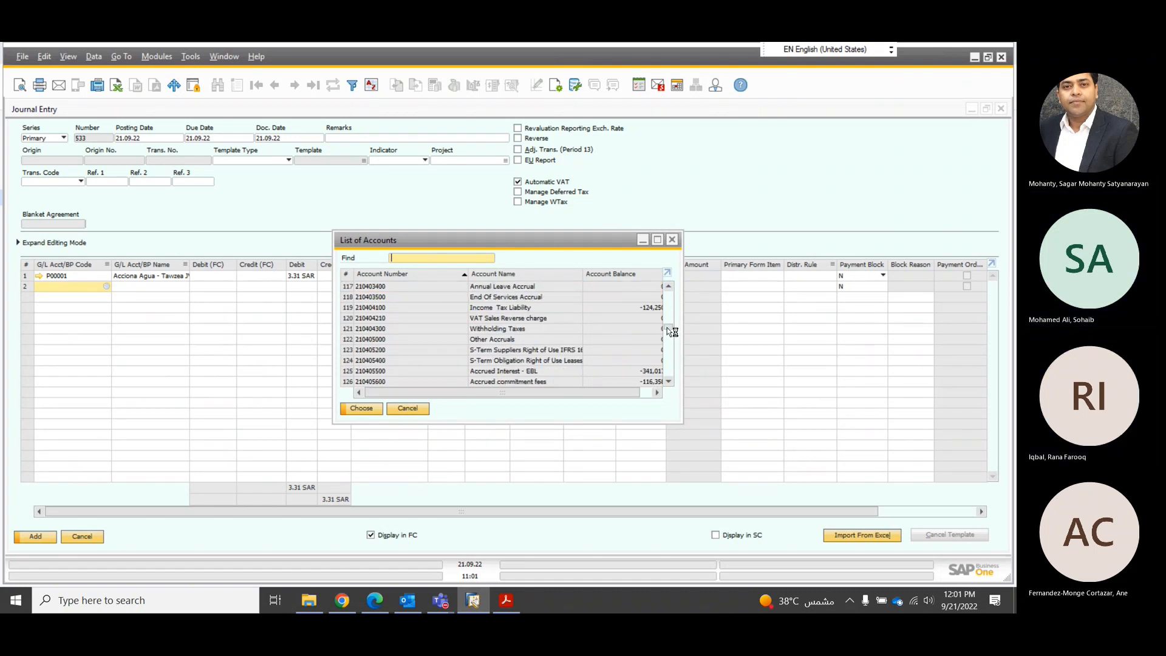
left_click(666, 351)
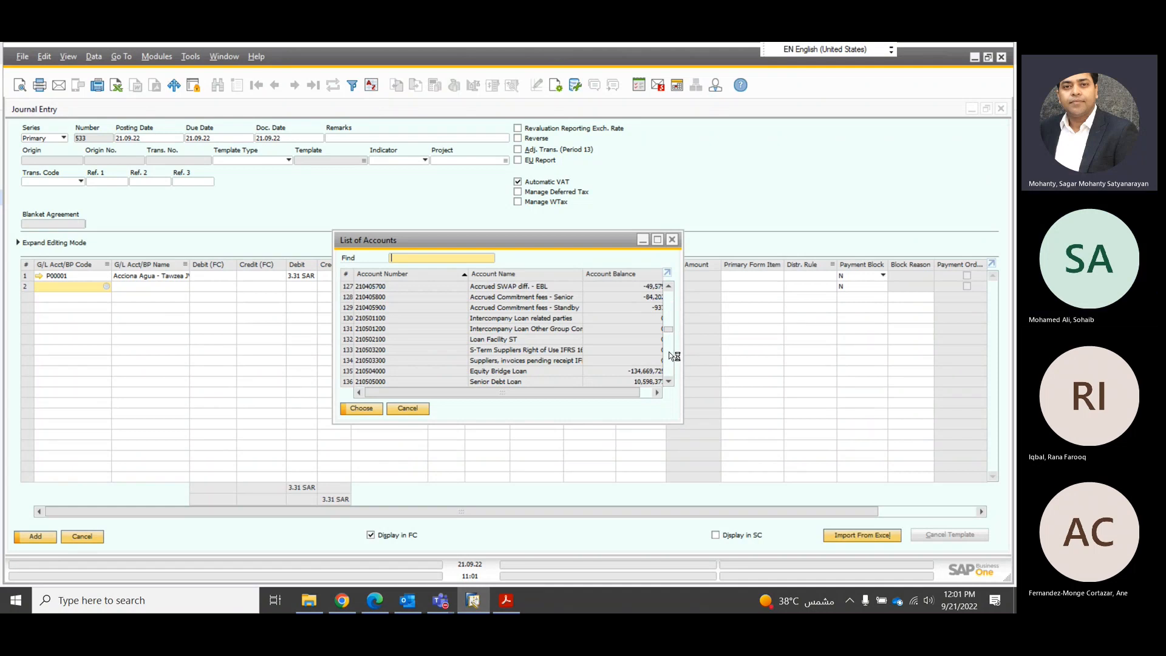
left_click(669, 356)
left_click_drag(671, 338, 666, 360)
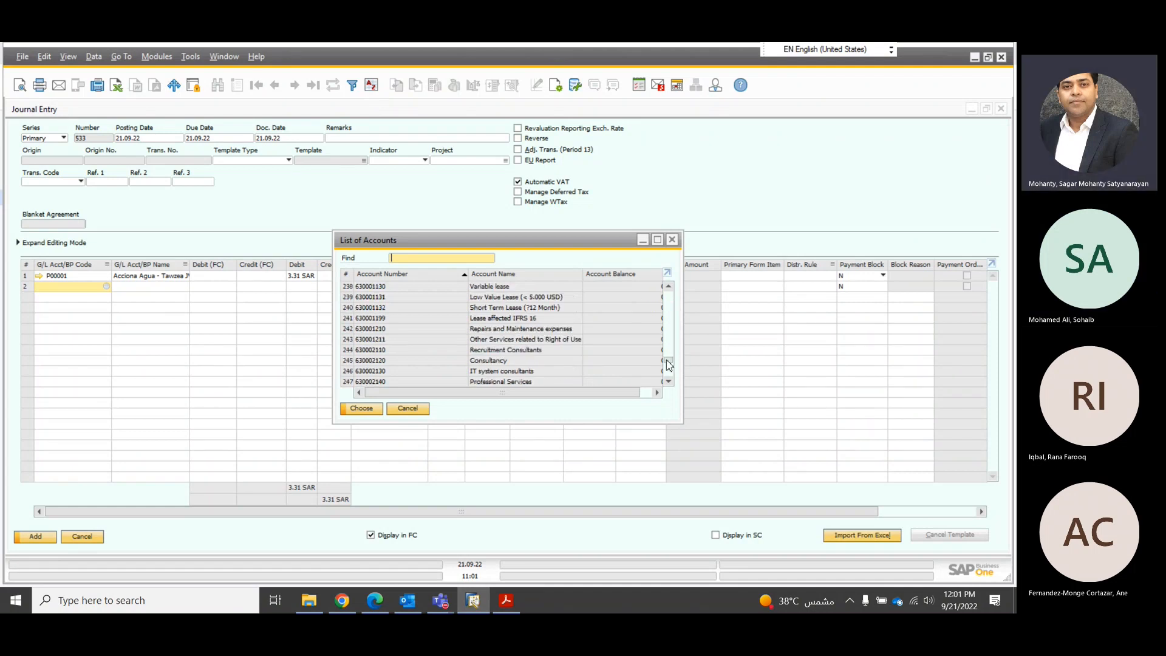
scroll(500, 359, "down", 3)
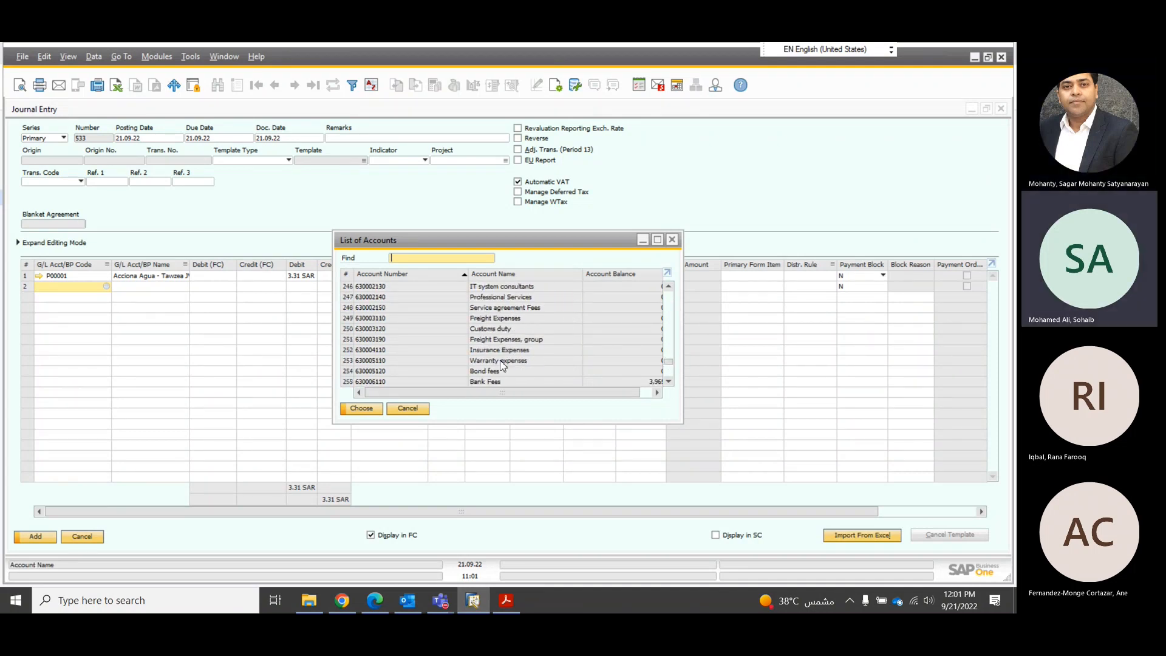
scroll(501, 360, "down", 3)
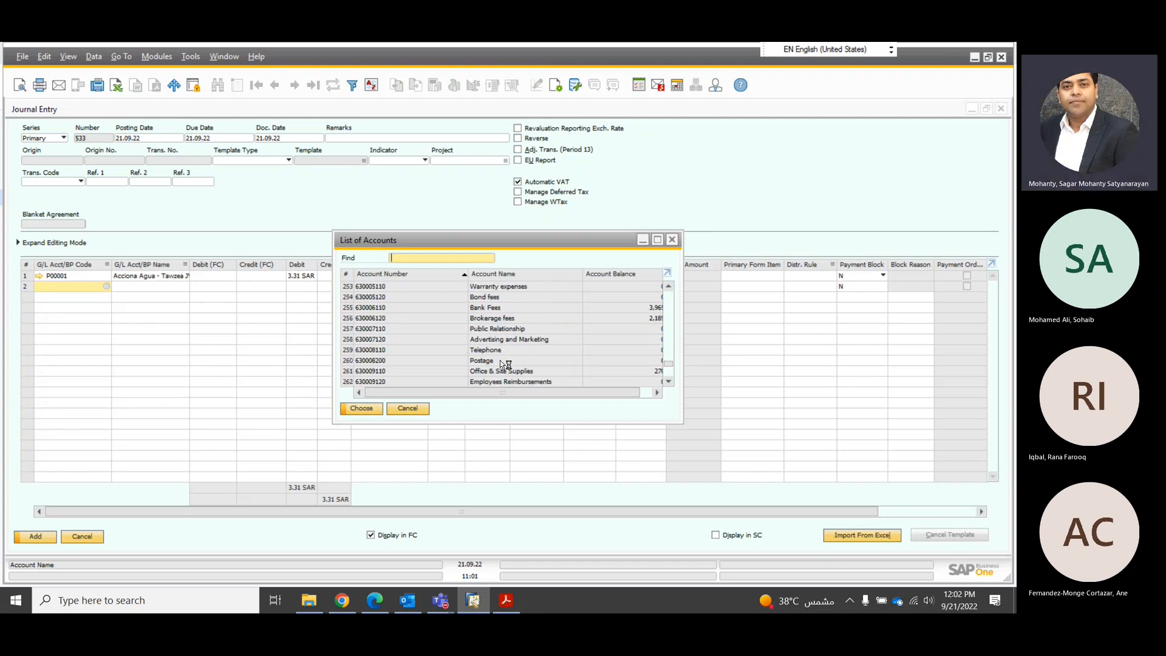
scroll(499, 363, "down", 4)
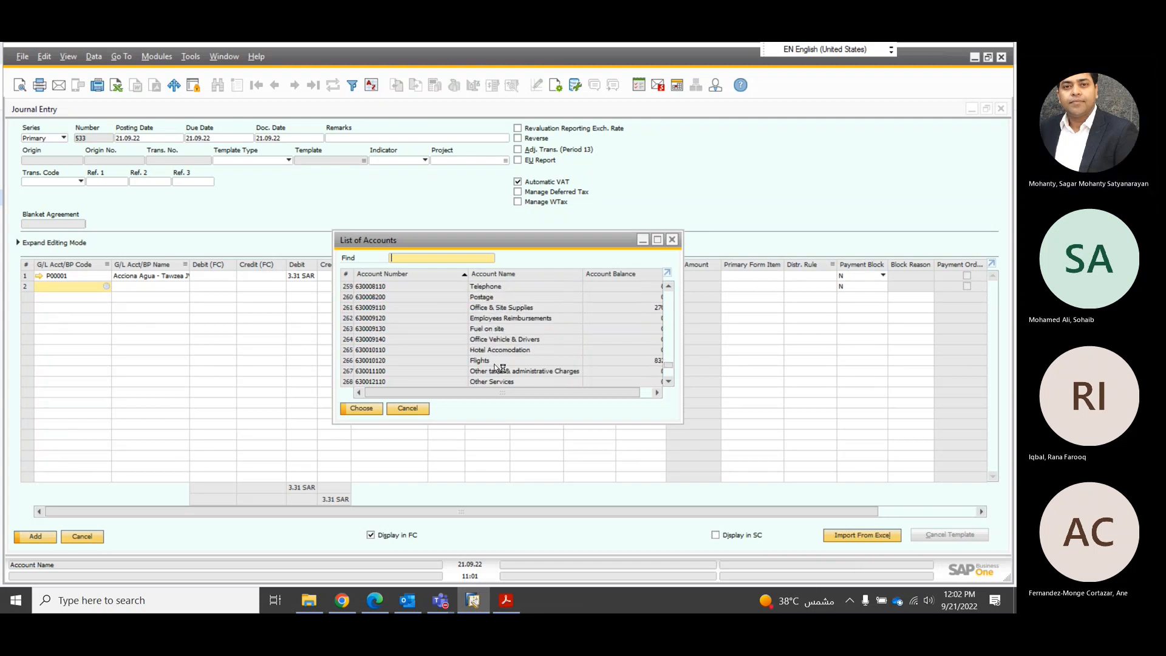
scroll(499, 367, "down", 6)
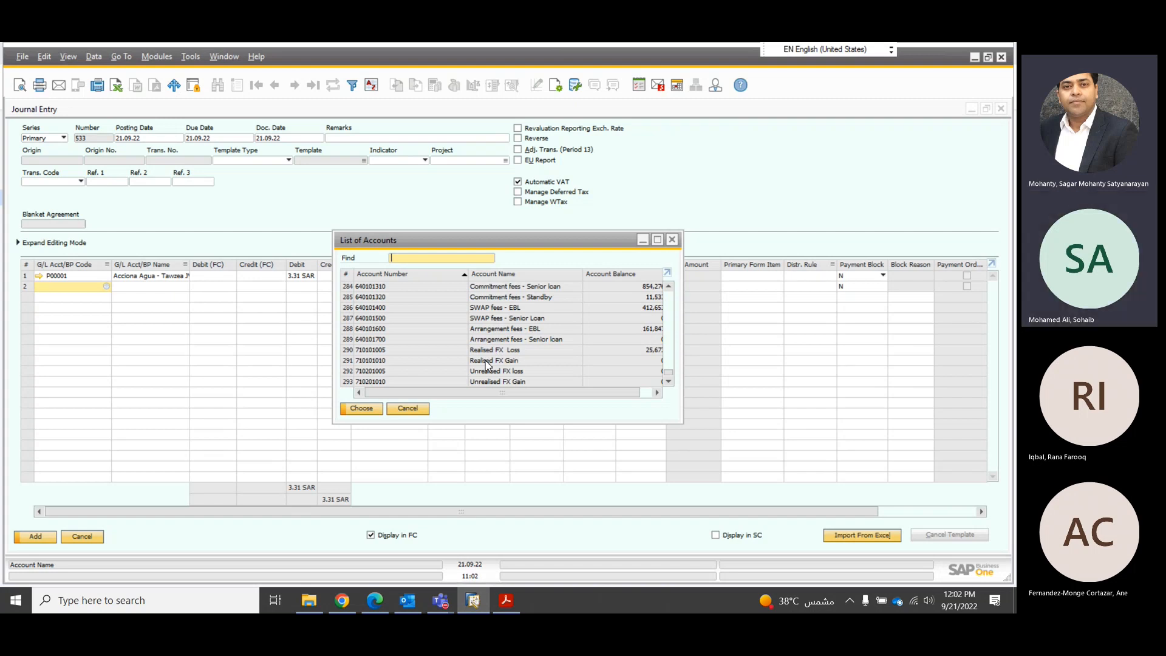
left_click(490, 362)
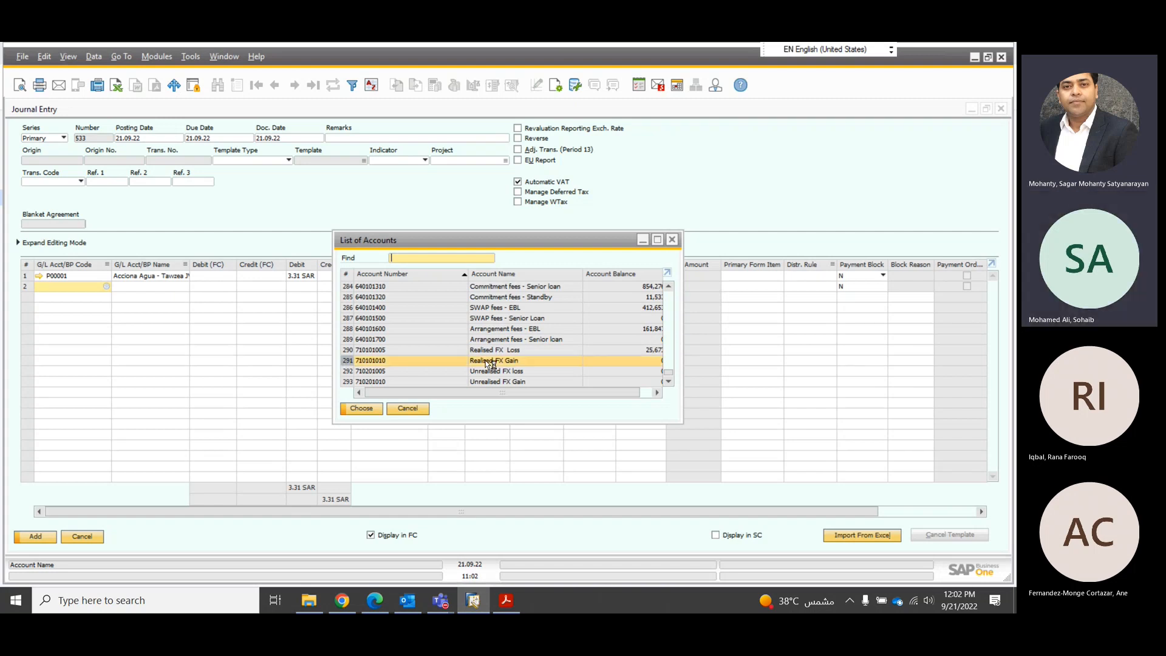
left_click(360, 408)
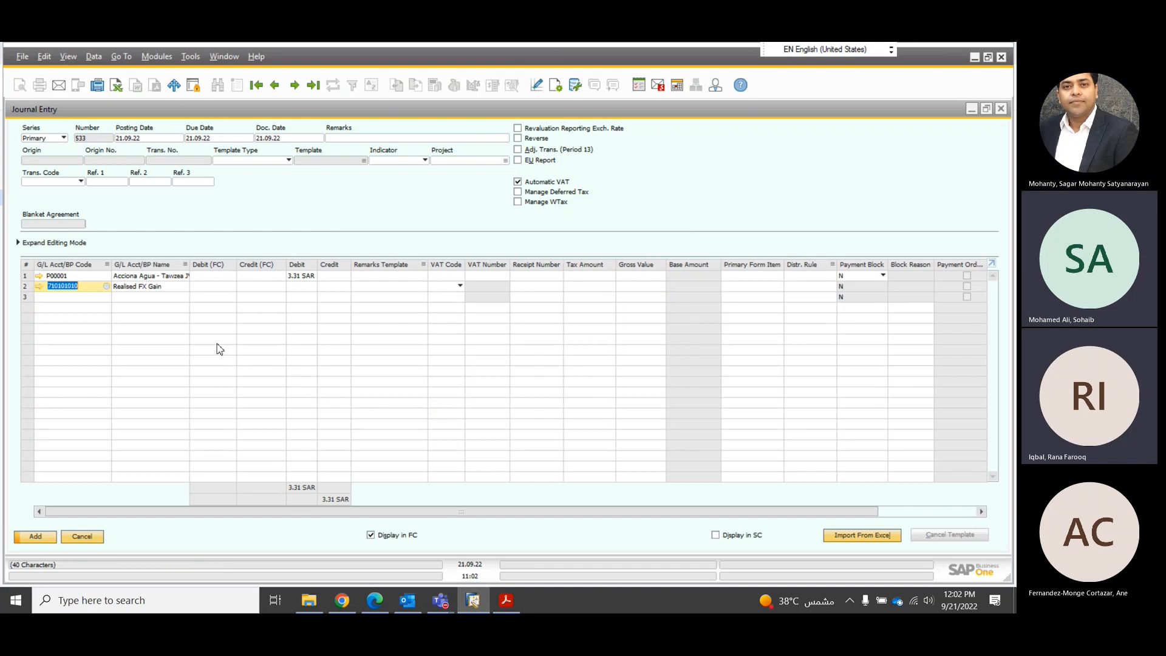
- Fill the Realised FX Gain line's local-currency credit with the balancing 3.31 SAR
key("Tab")
key("Tab")
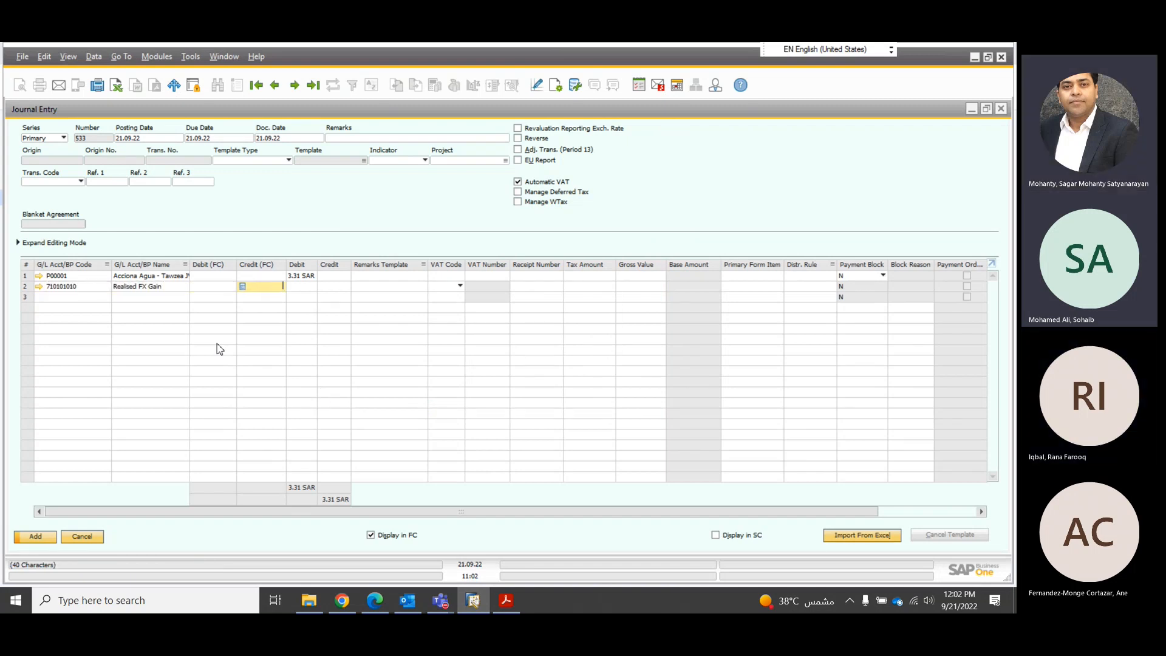
key("Tab")
key("Tab")
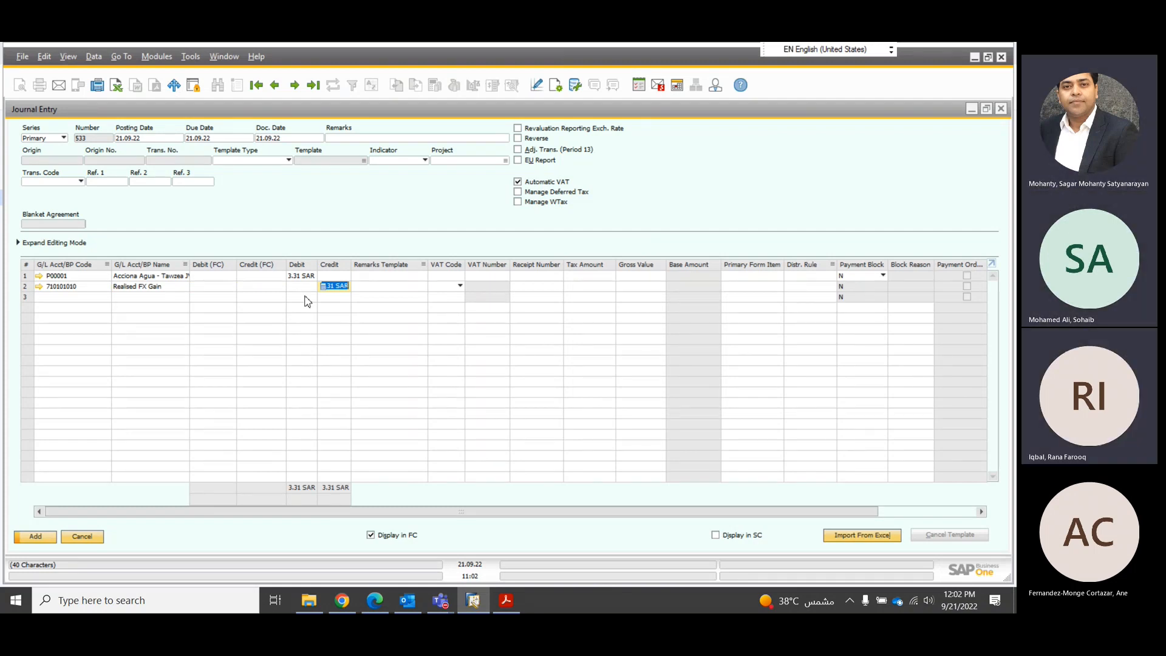
key("Tab")
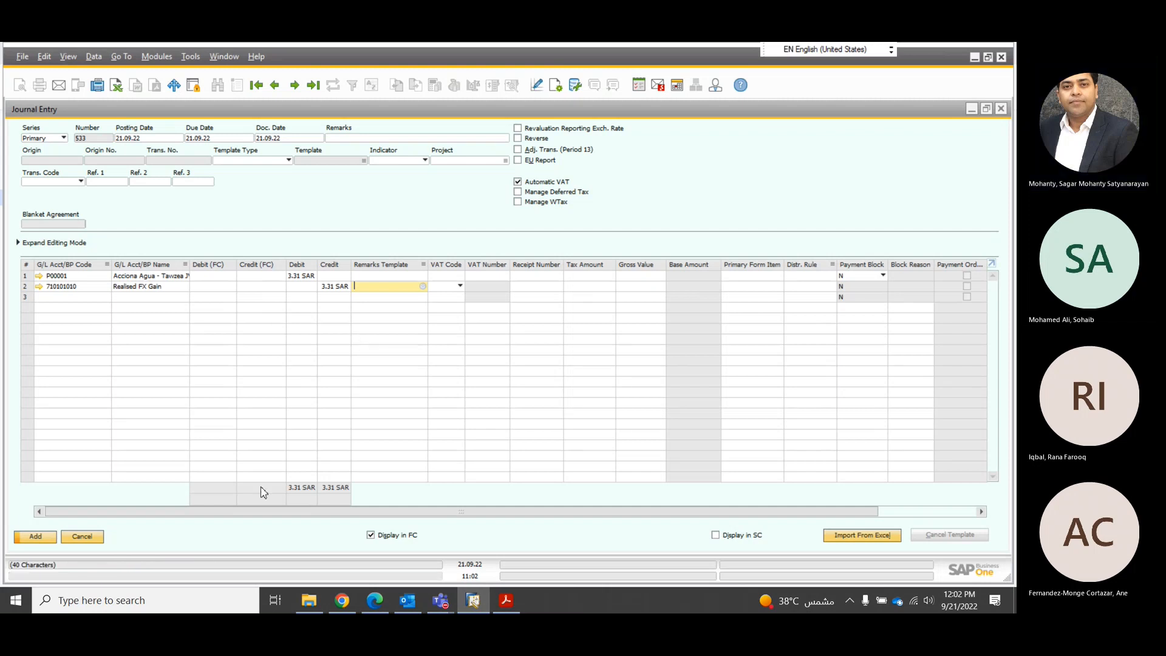
- Set the open windows aside and examine the September 2022 exchange rates and the indexes under Administration, then return to the reduced main menu
left_click(971, 109)
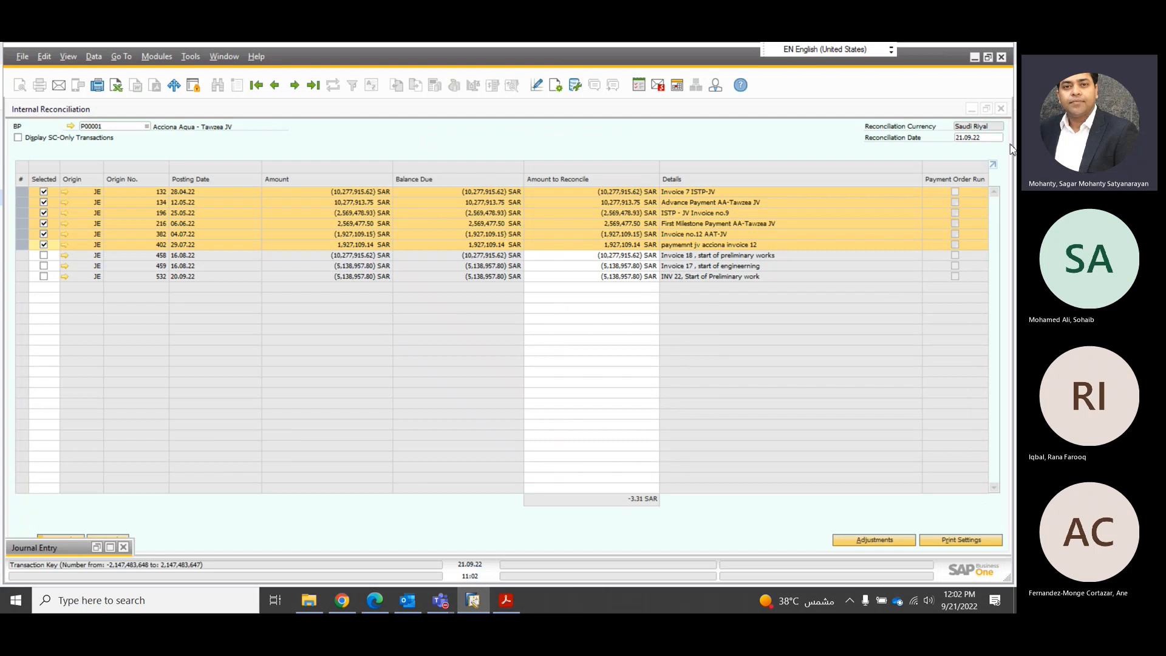
left_click(971, 108)
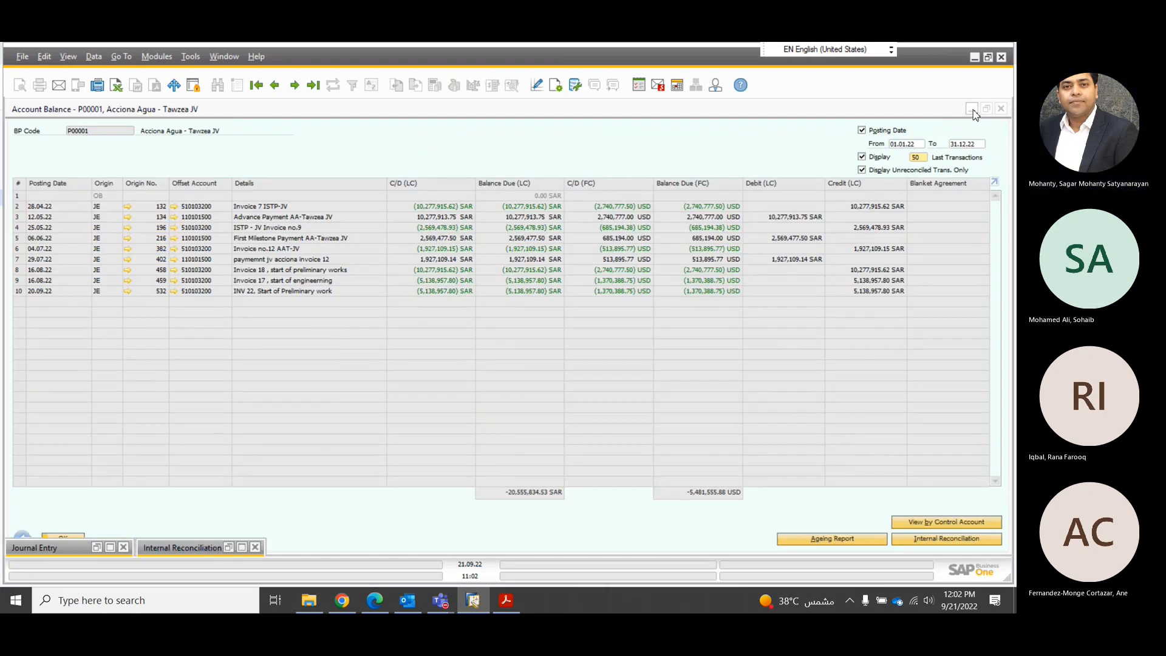
left_click(972, 109)
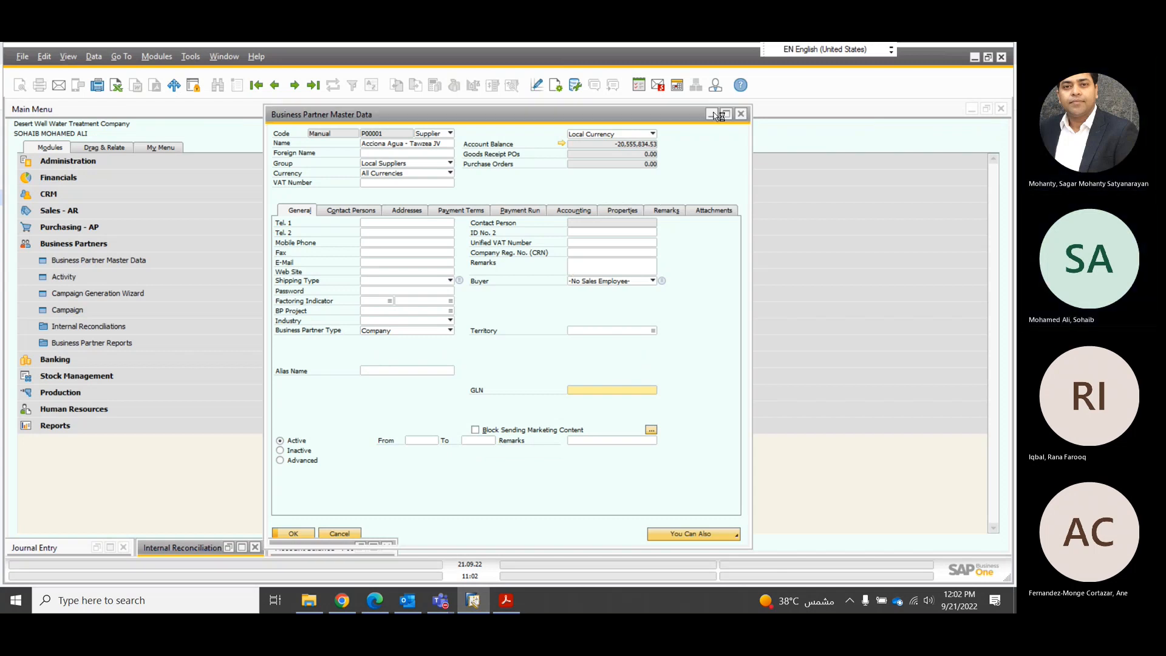
left_click(714, 114)
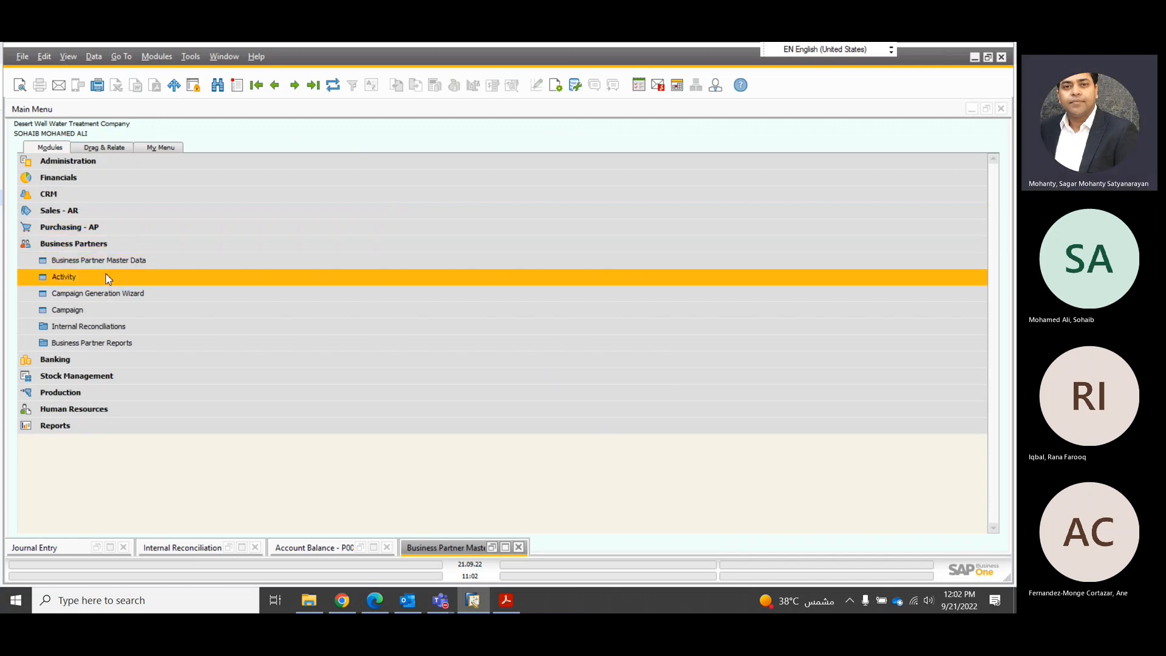
left_click(82, 165)
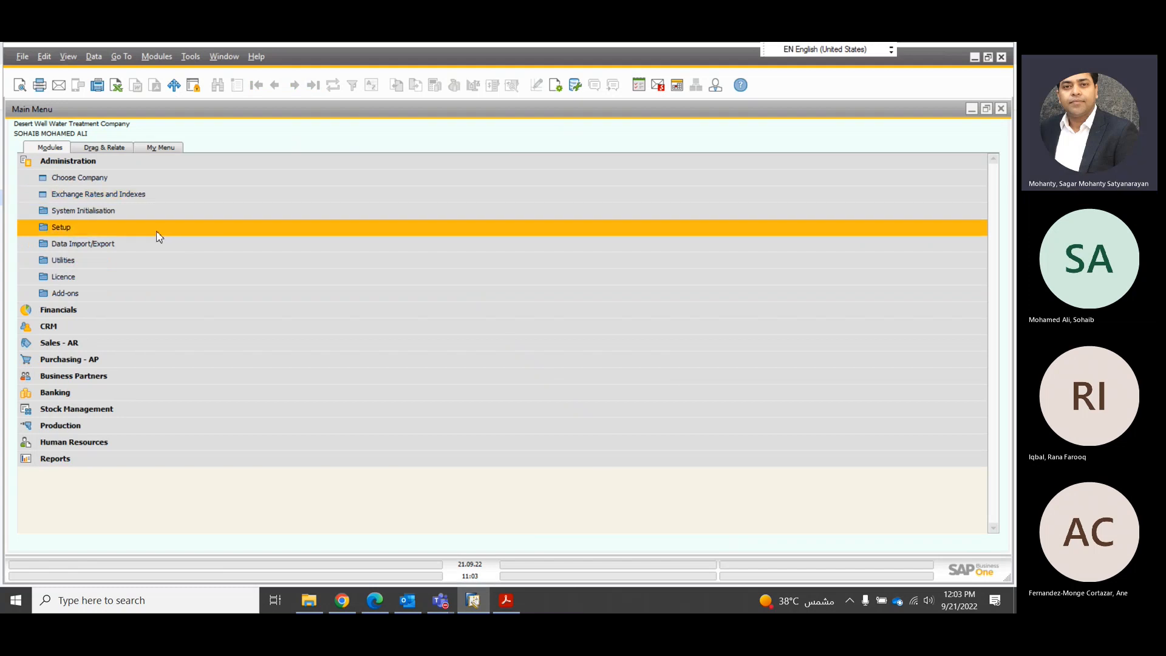
left_click(139, 200)
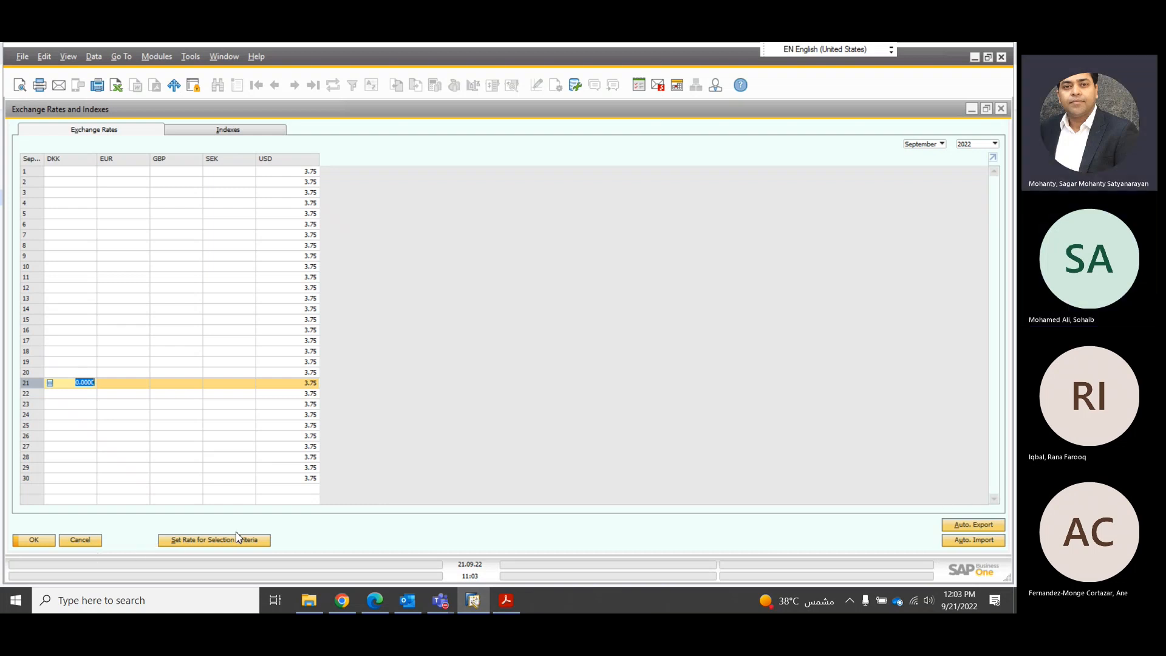
left_click(219, 129)
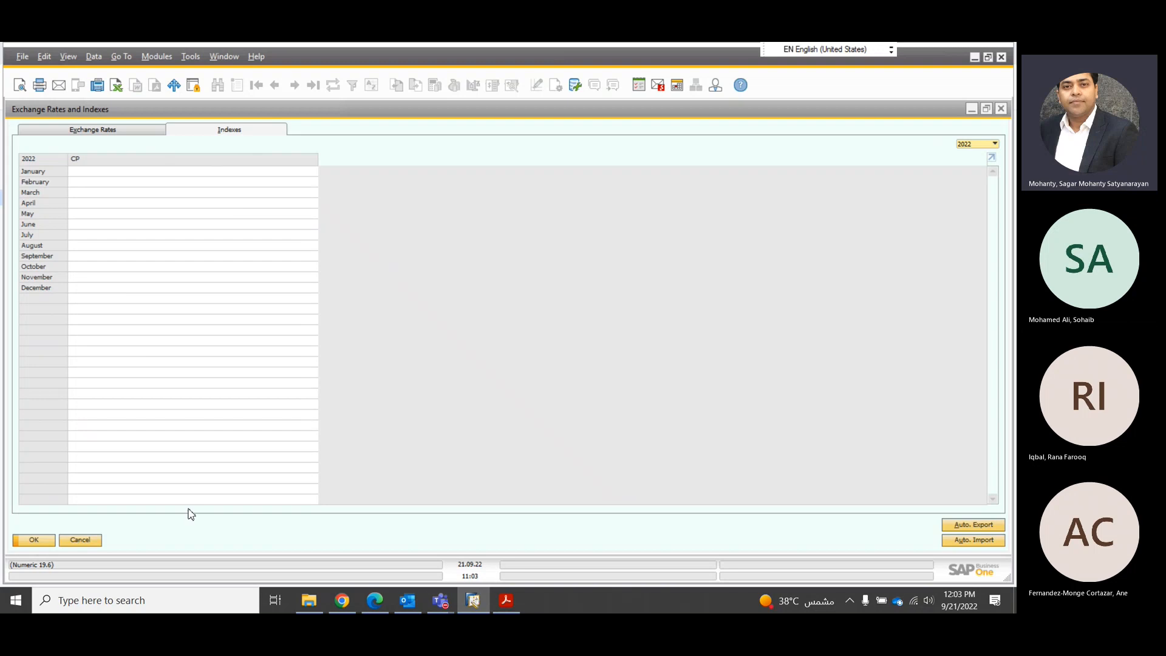
left_click(136, 132)
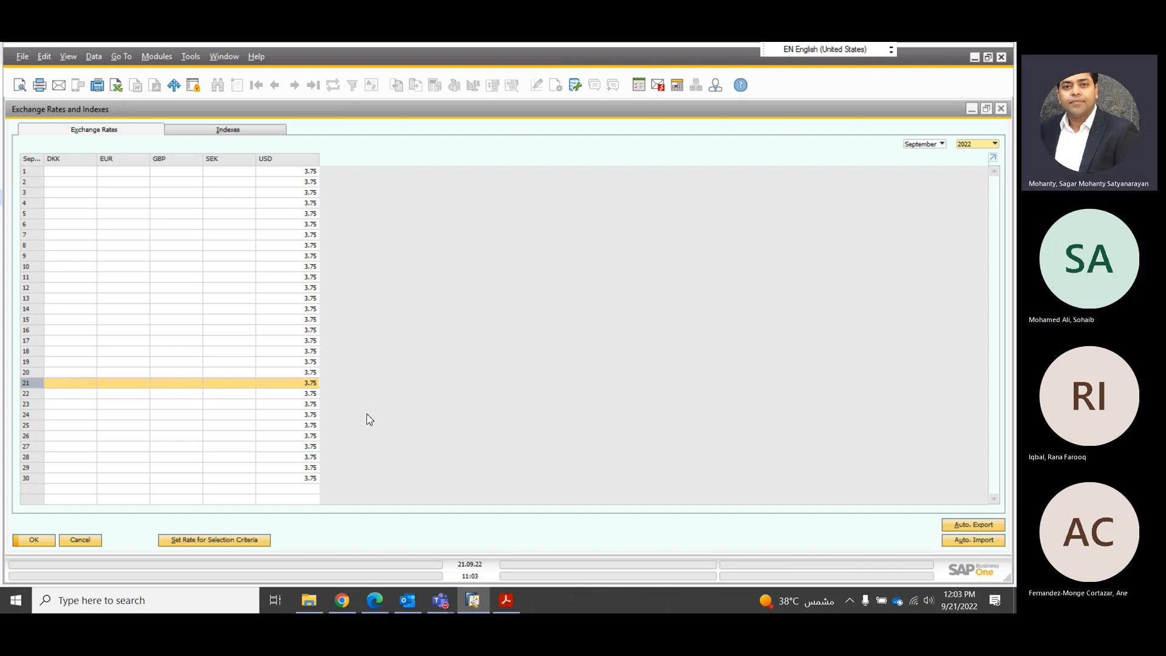
left_click(33, 539)
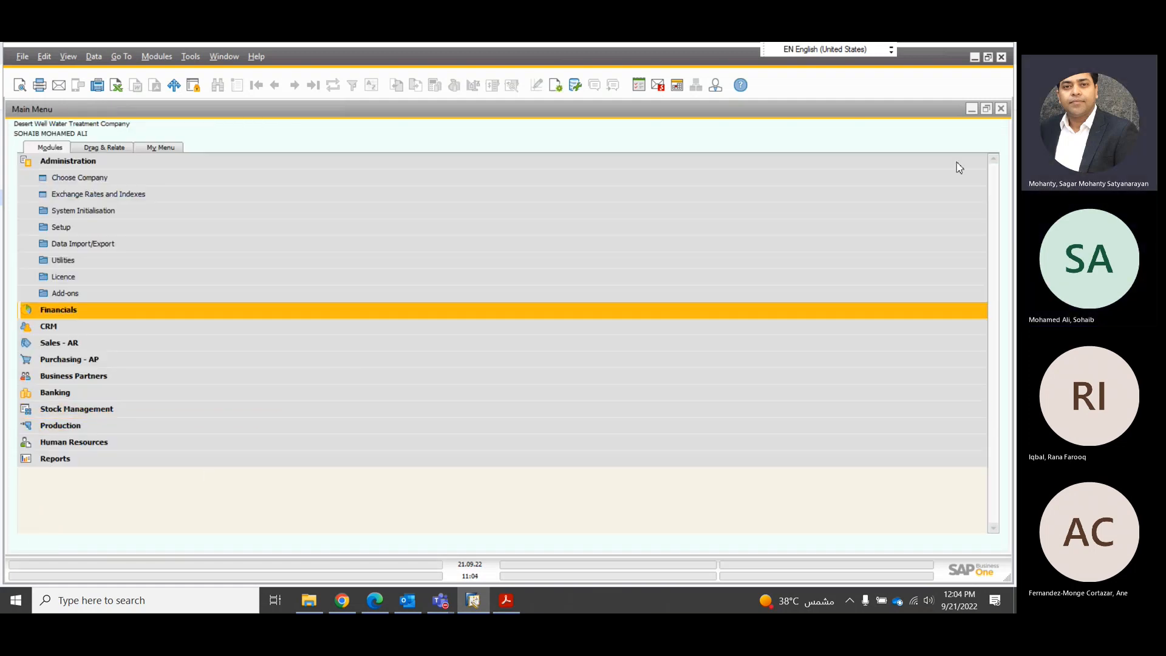
left_click(986, 109)
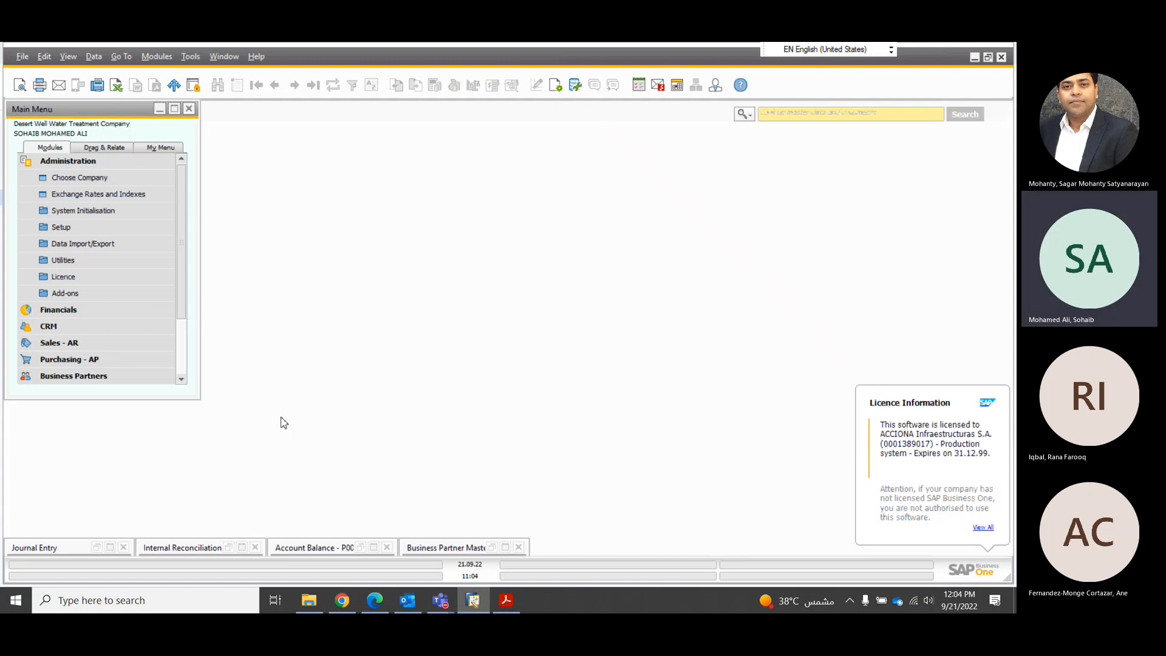
- Return to the journal entry and enter the remark "Manual reconciliation of payment invoices", applying it to the rows as well
left_click(110, 547)
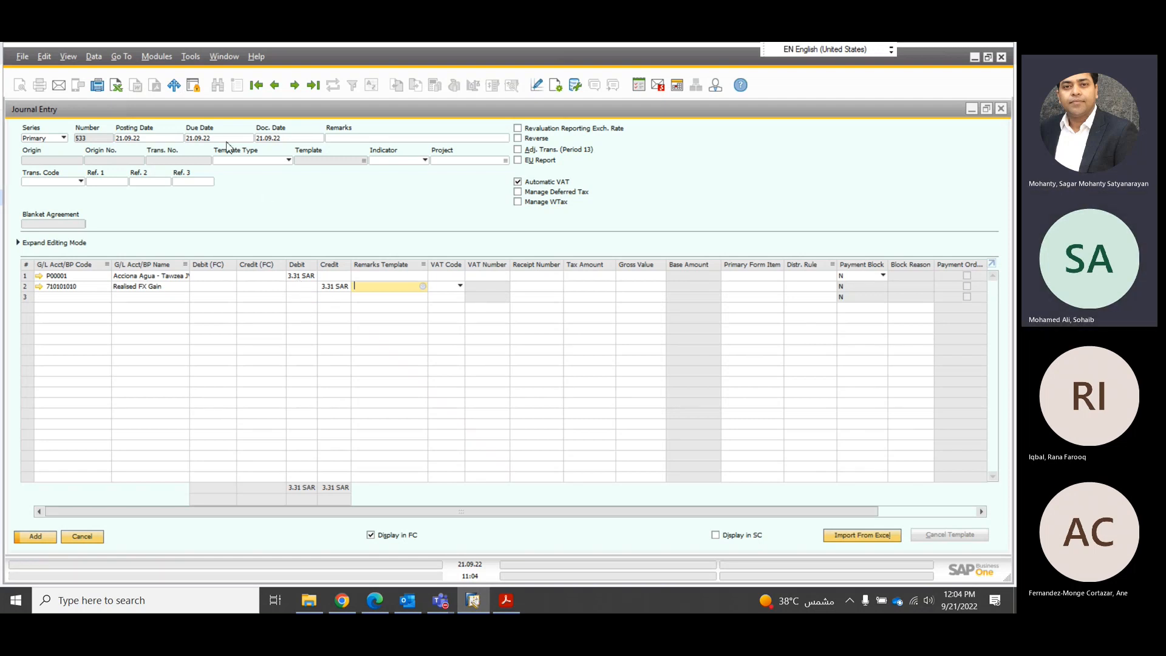
left_click(342, 139)
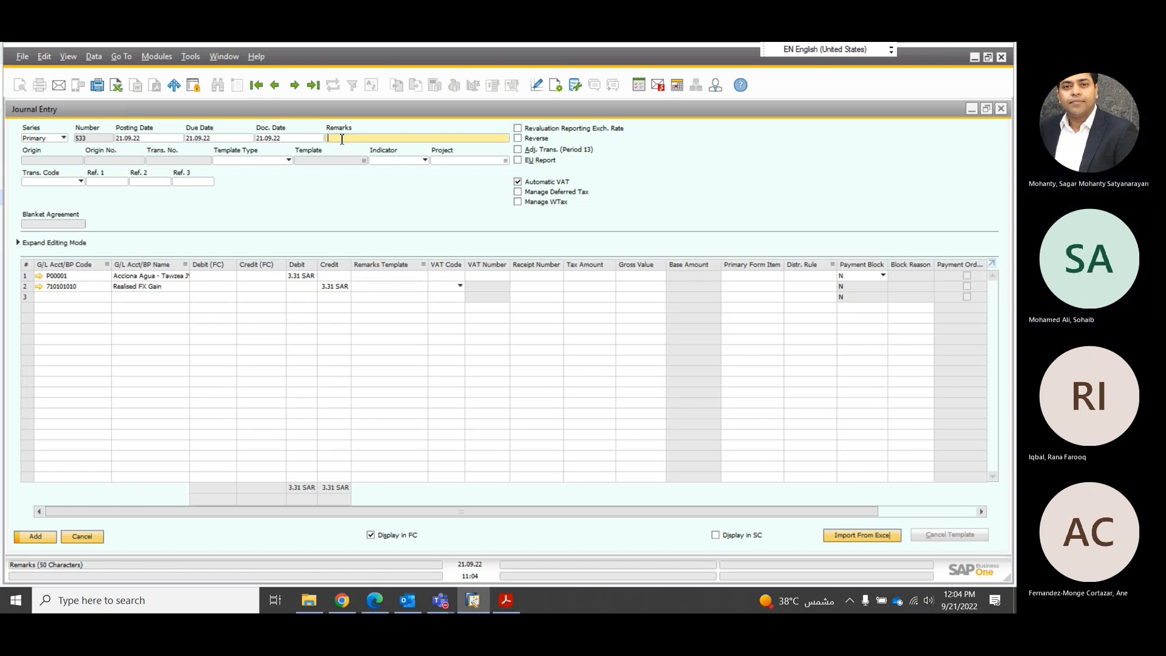
type("Manual reconciliation of payment invoices")
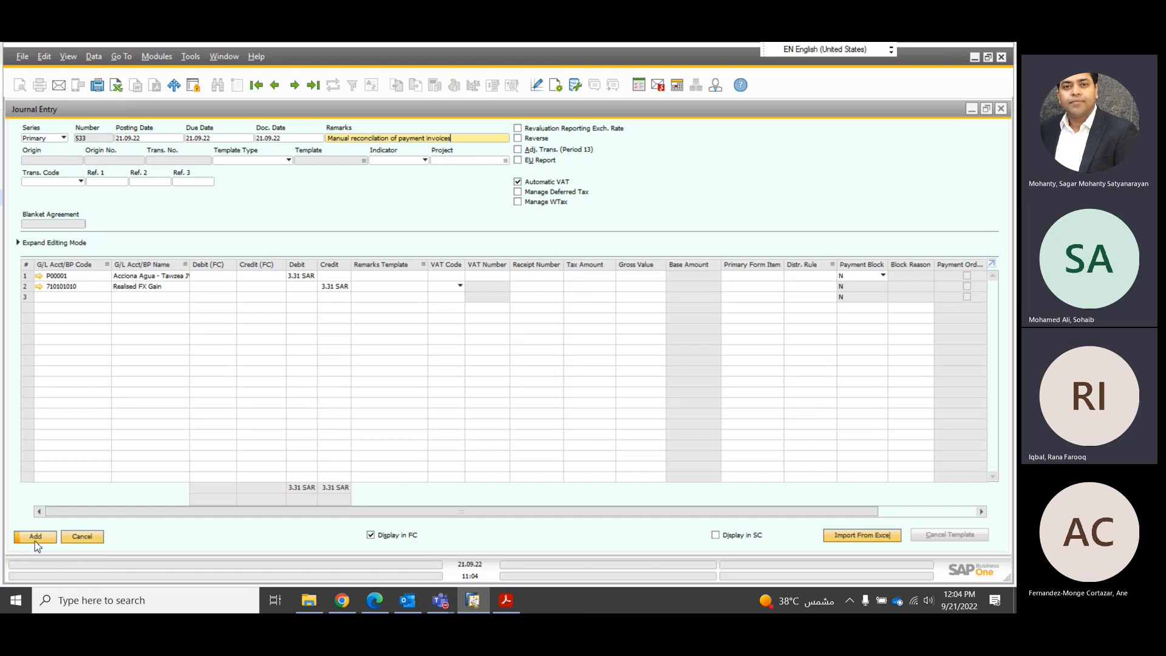
left_click(507, 160)
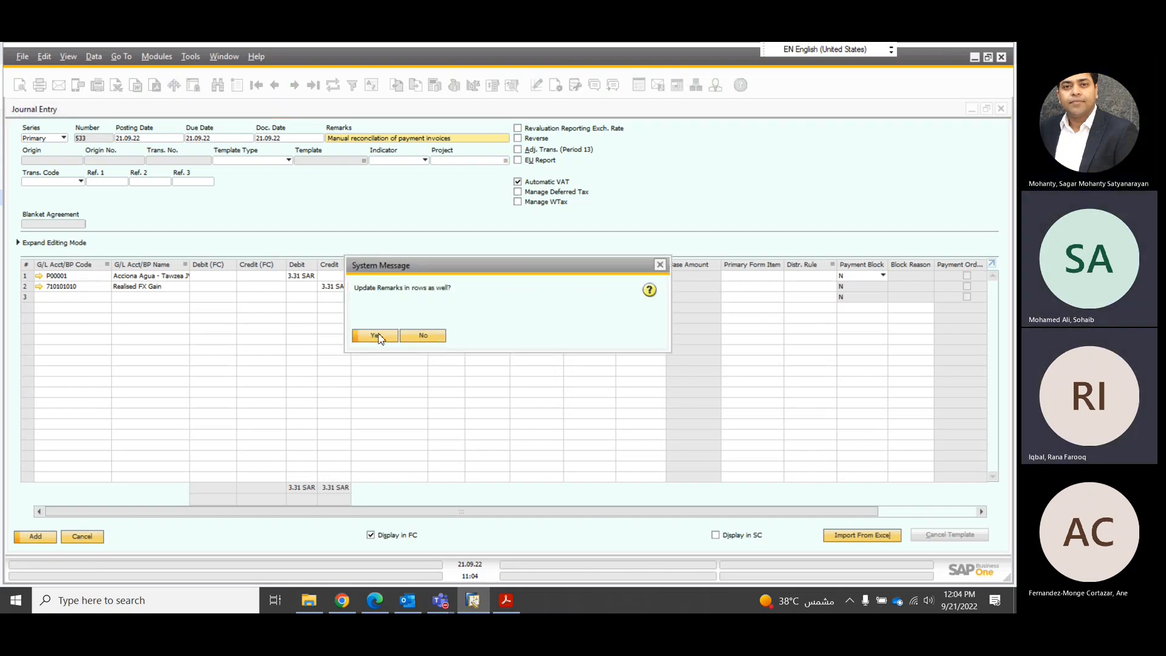
left_click(377, 336)
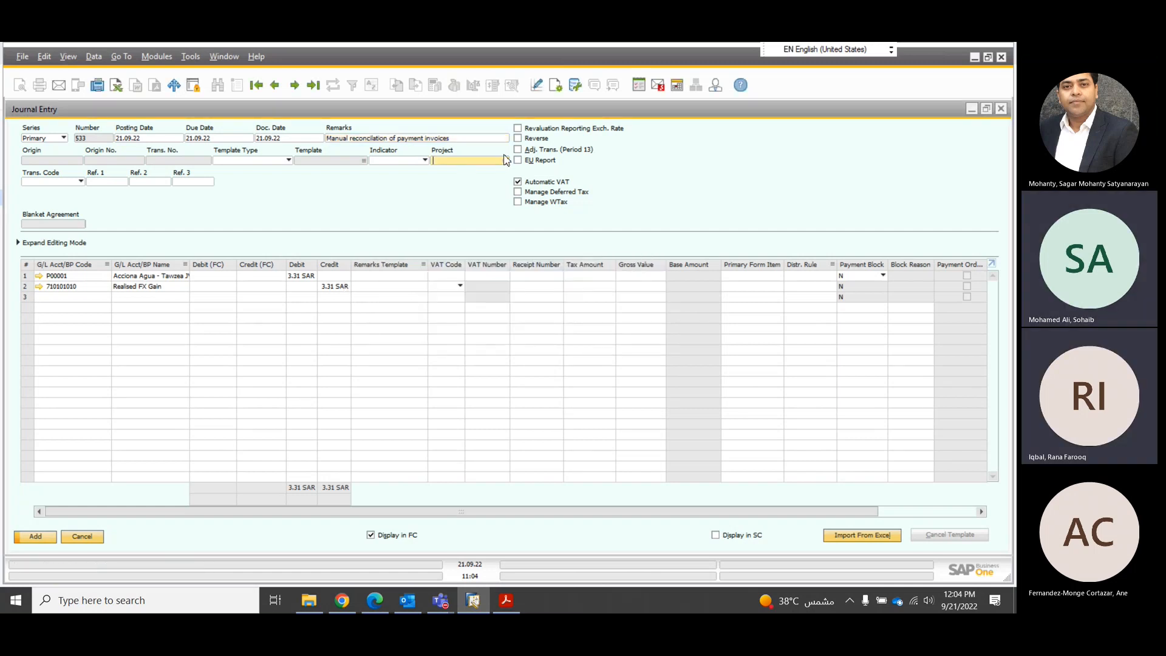
- Assign project SAP09P1, Desert Well Water Treatment Company, to the journal entry and add the entry
double_click(545, 318)
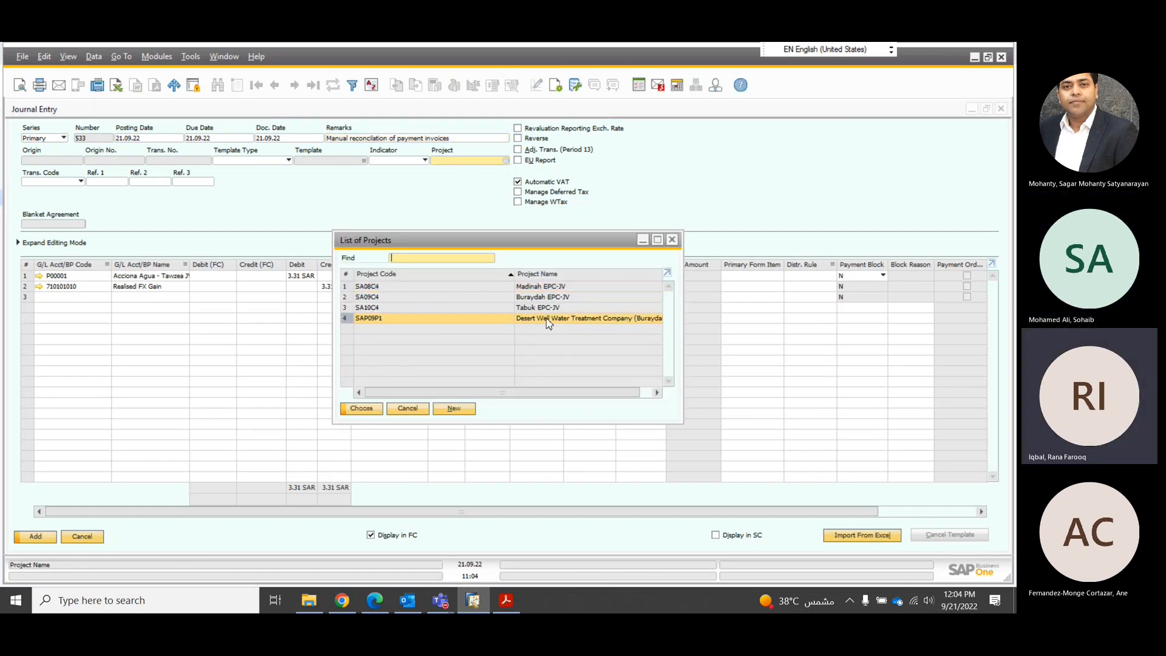
left_click(380, 335)
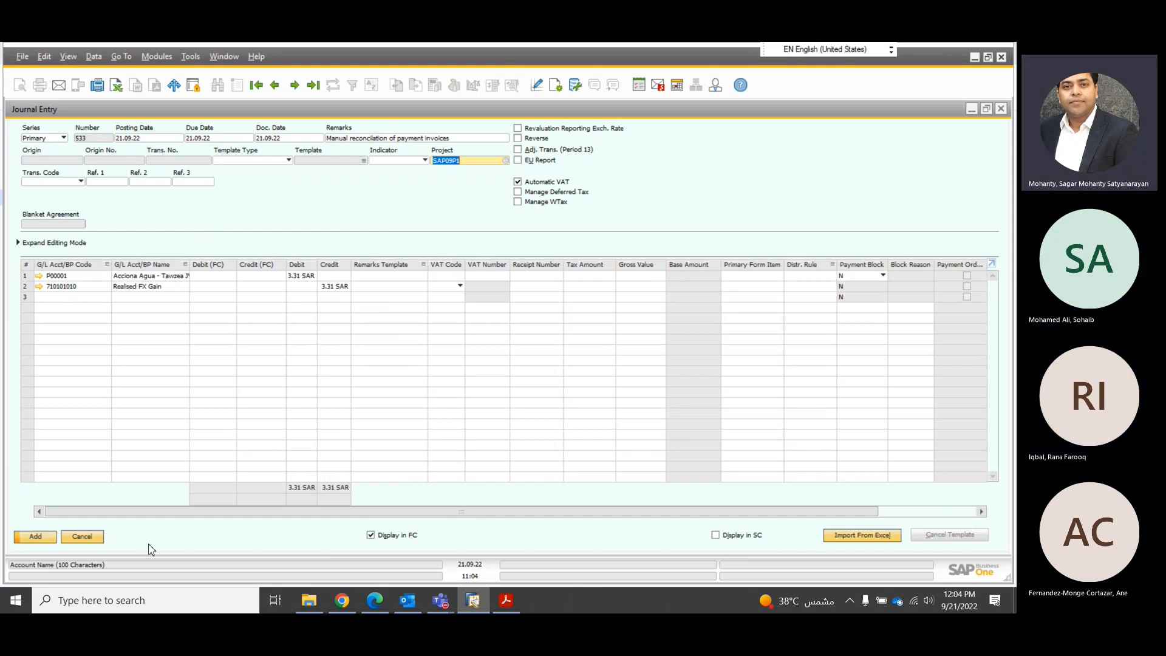
left_click(34, 538)
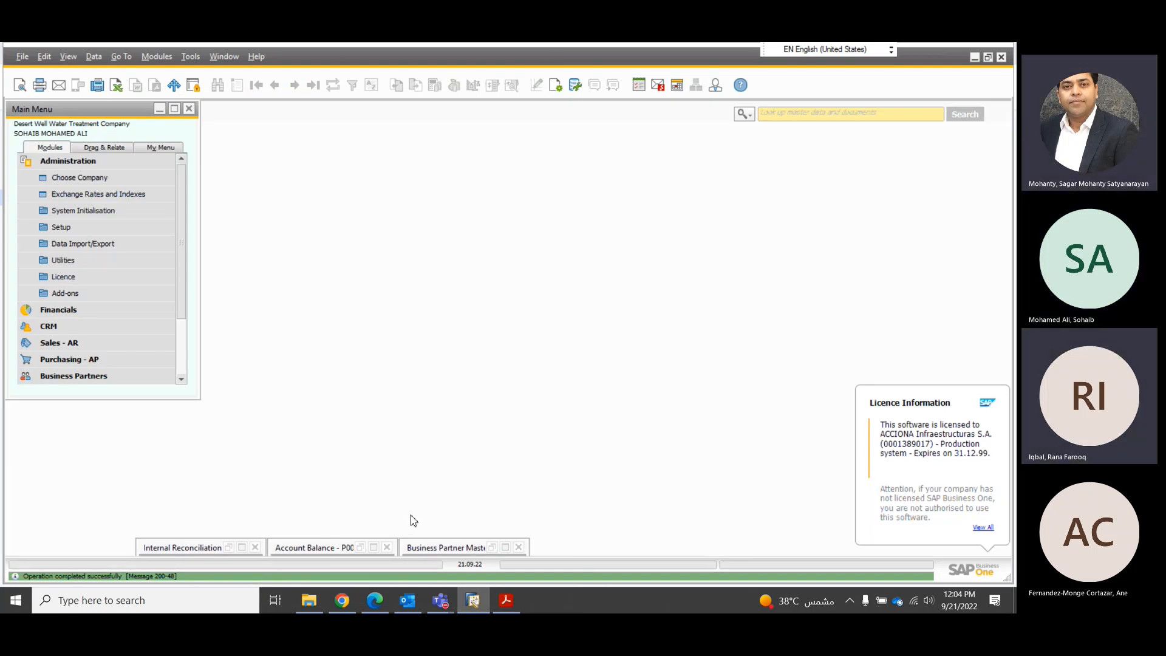
- Return to the internal reconciliation and reconcile the six selected transactions together with the 3.31 SAR adjustment entry
left_click(241, 549)
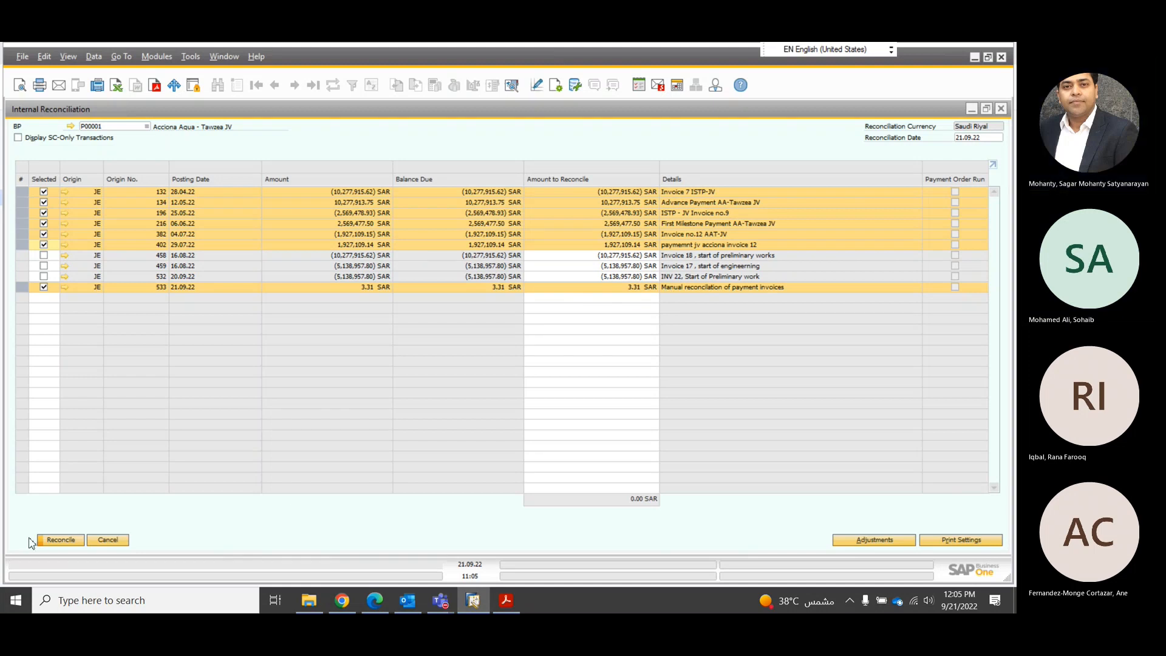
left_click(54, 540)
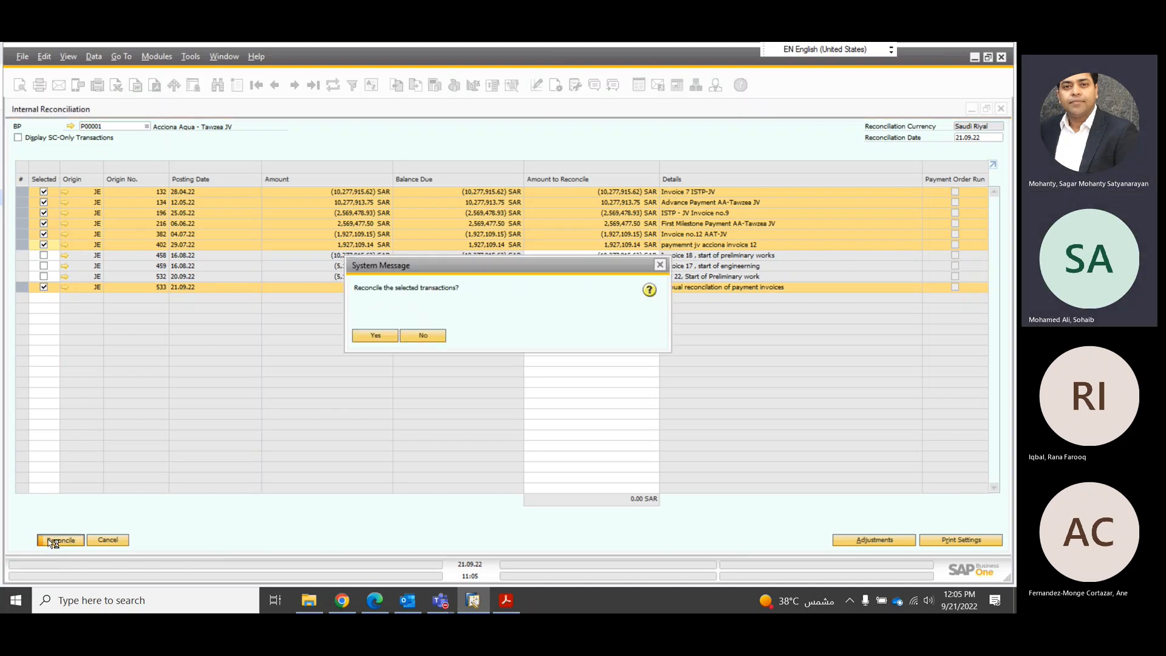
left_click(375, 337)
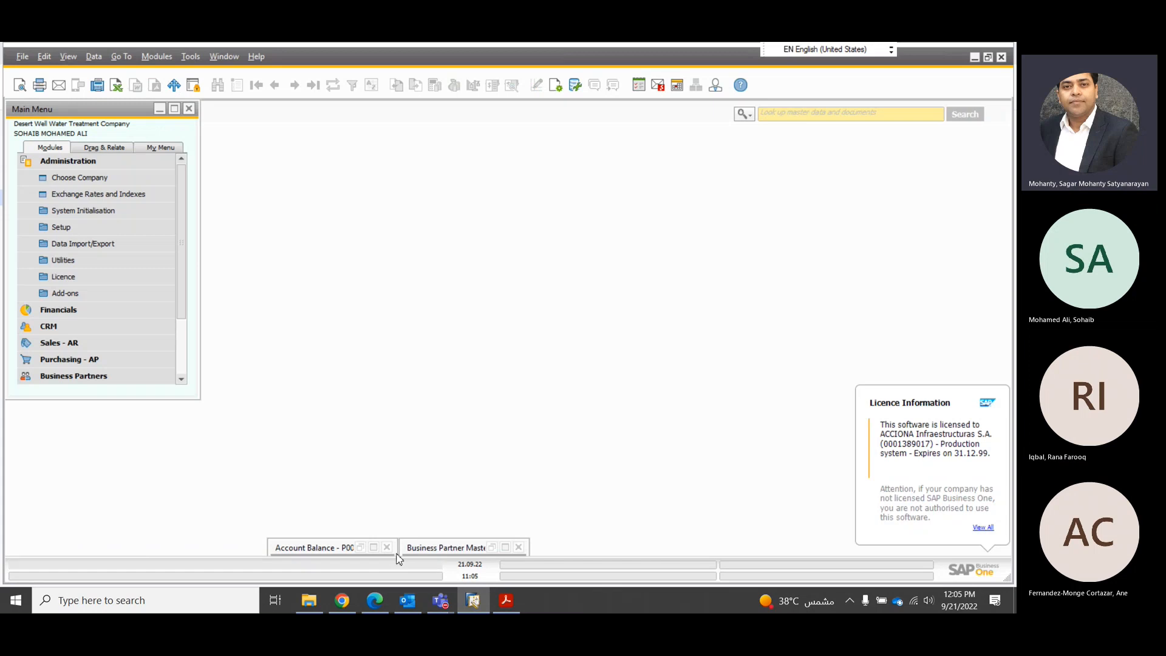
- Restore the master data of supplier Acciona Agua - Tawzea JV and review its account balance for remaining unreconciled transactions
left_click(505, 548)
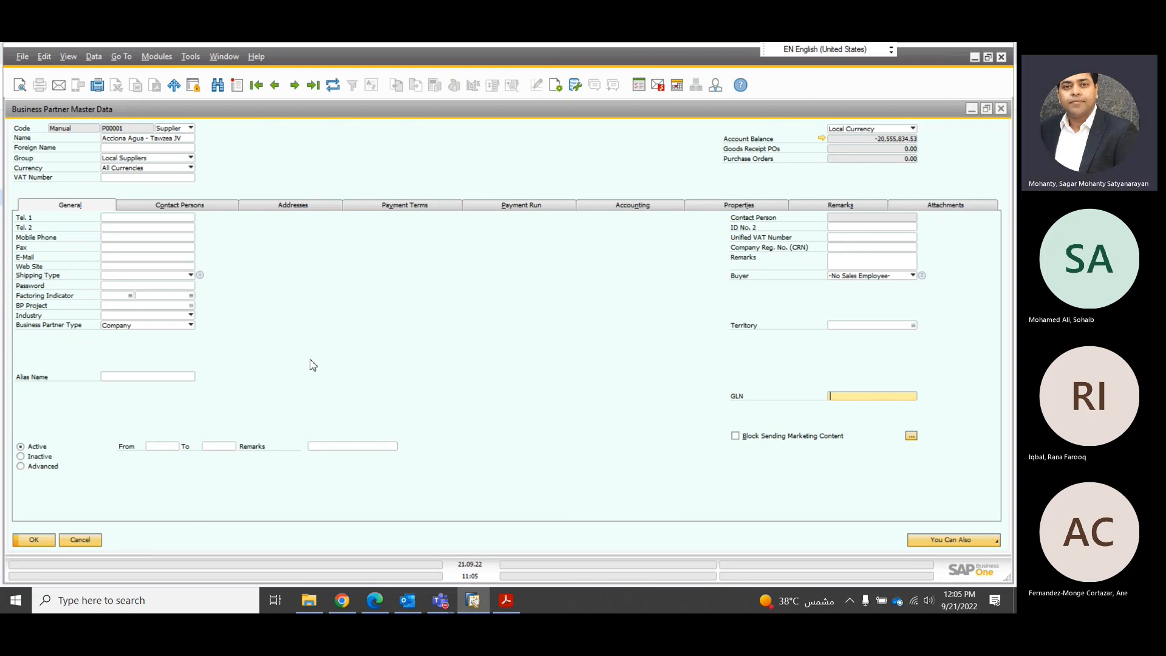
left_click(821, 138)
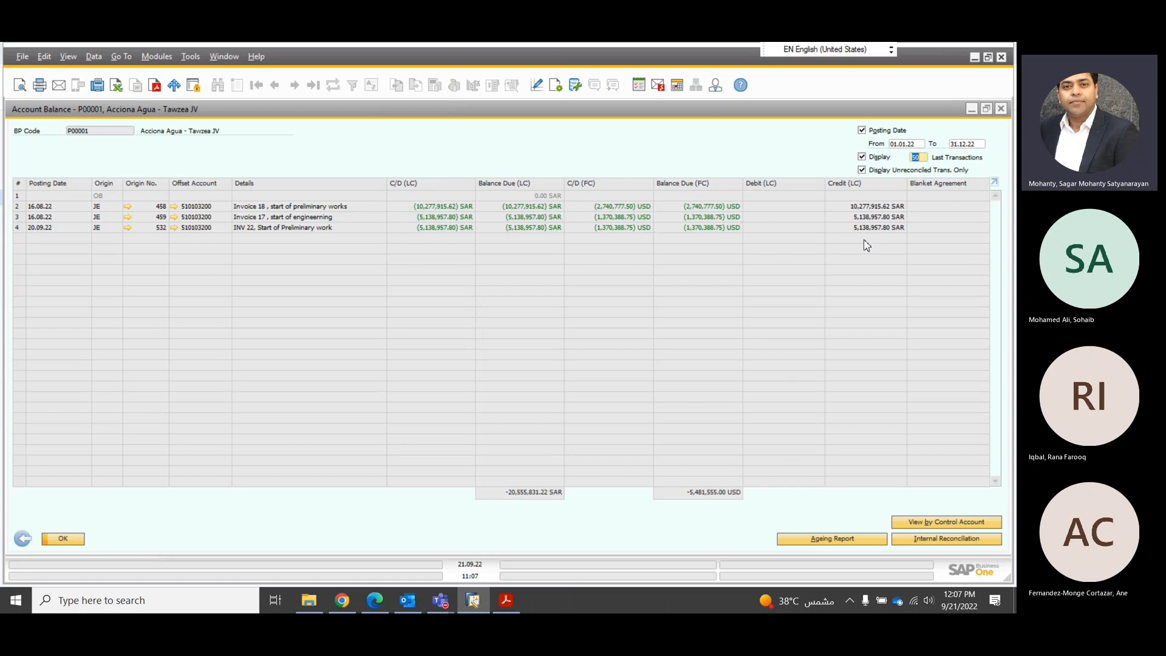
- Switch to the SAP Business One Training meeting in Microsoft Teams and stop sharing the screen
mouse_move(445, 610)
mouse_move(566, 521)
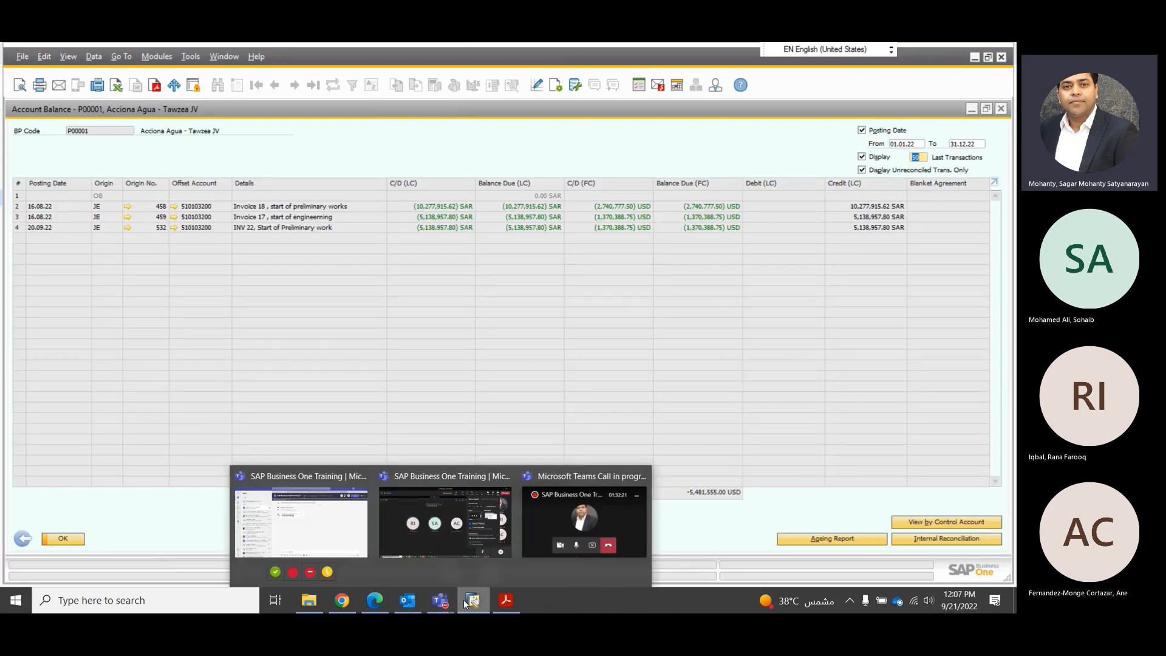
left_click(435, 523)
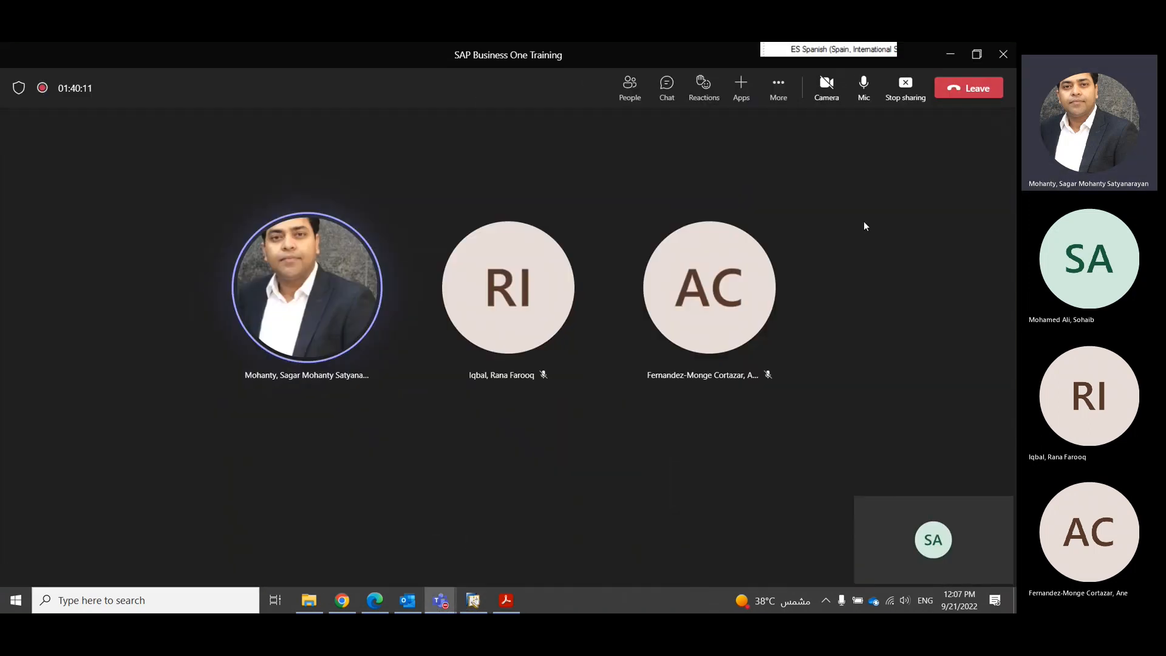
left_click(906, 85)
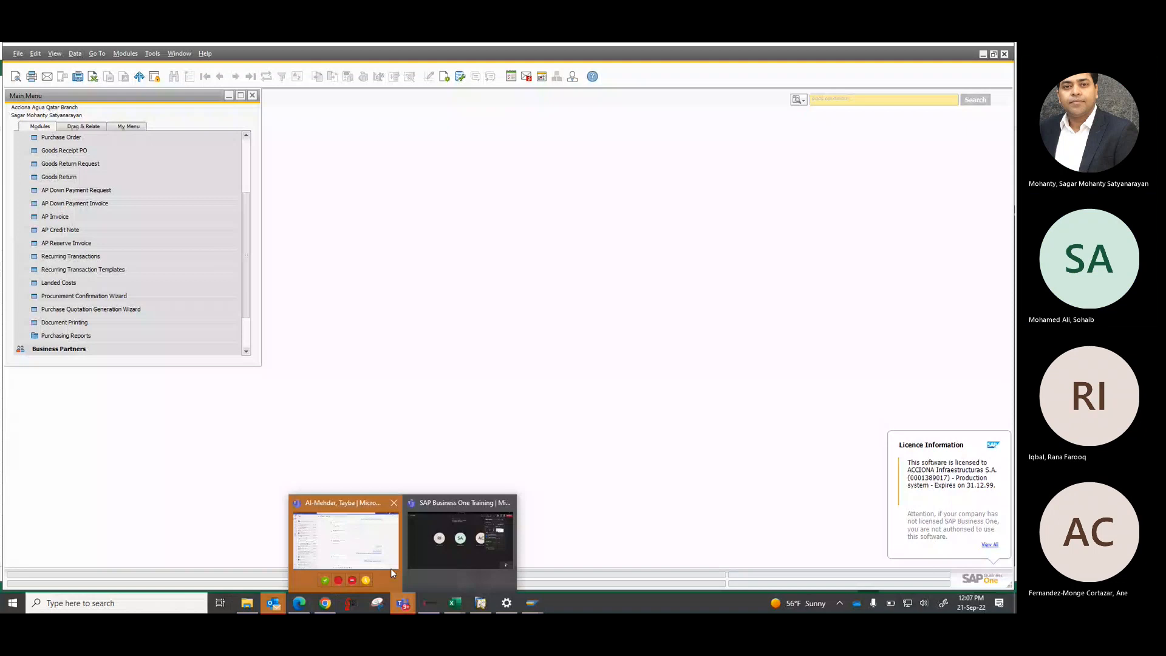
- Switch from Teams to the SAP Business One session of Acciona Agua Qatar Branch and examine the Purchasing - AP and Administration modules
left_click(391, 567)
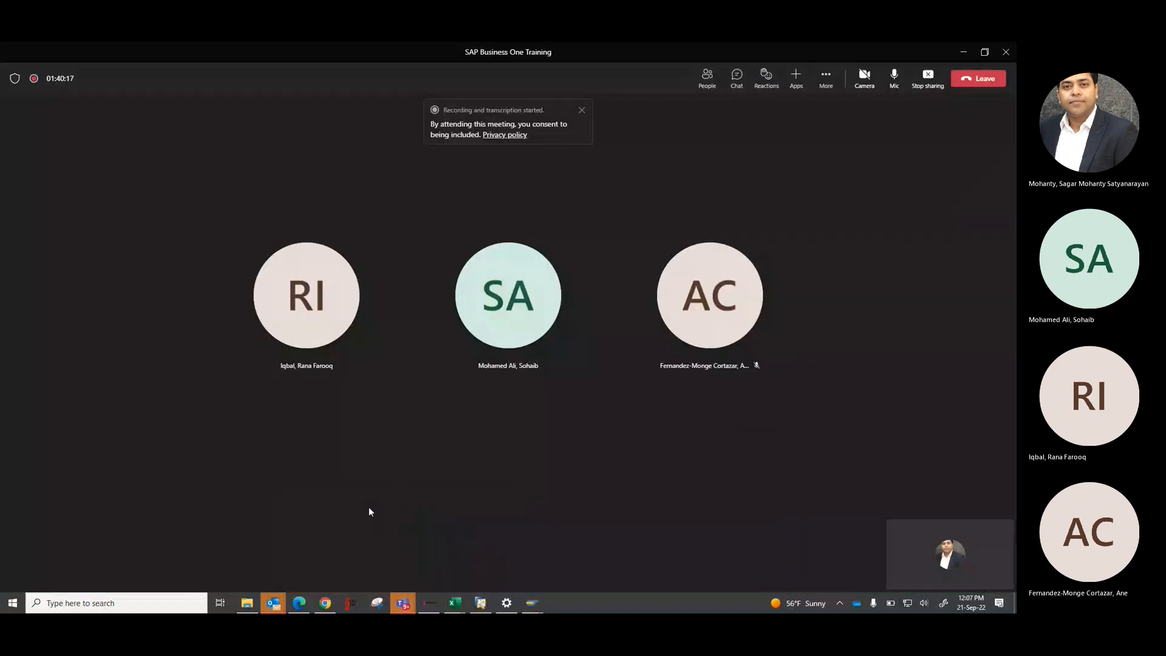
left_click(481, 602)
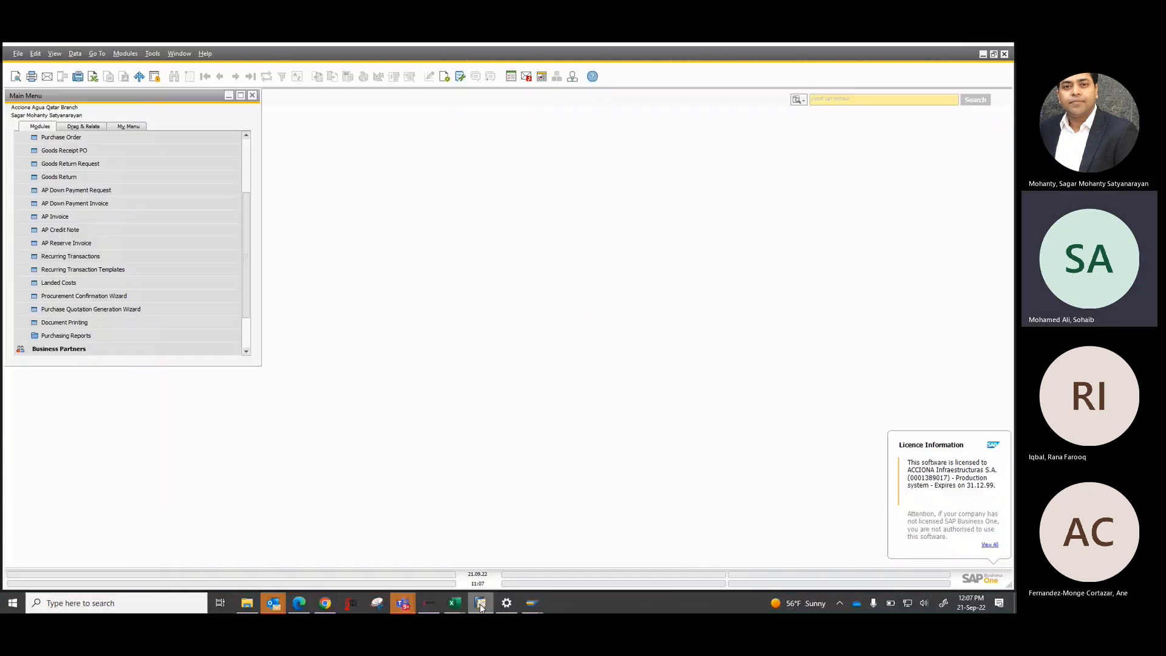
scroll(215, 155, "up", 2)
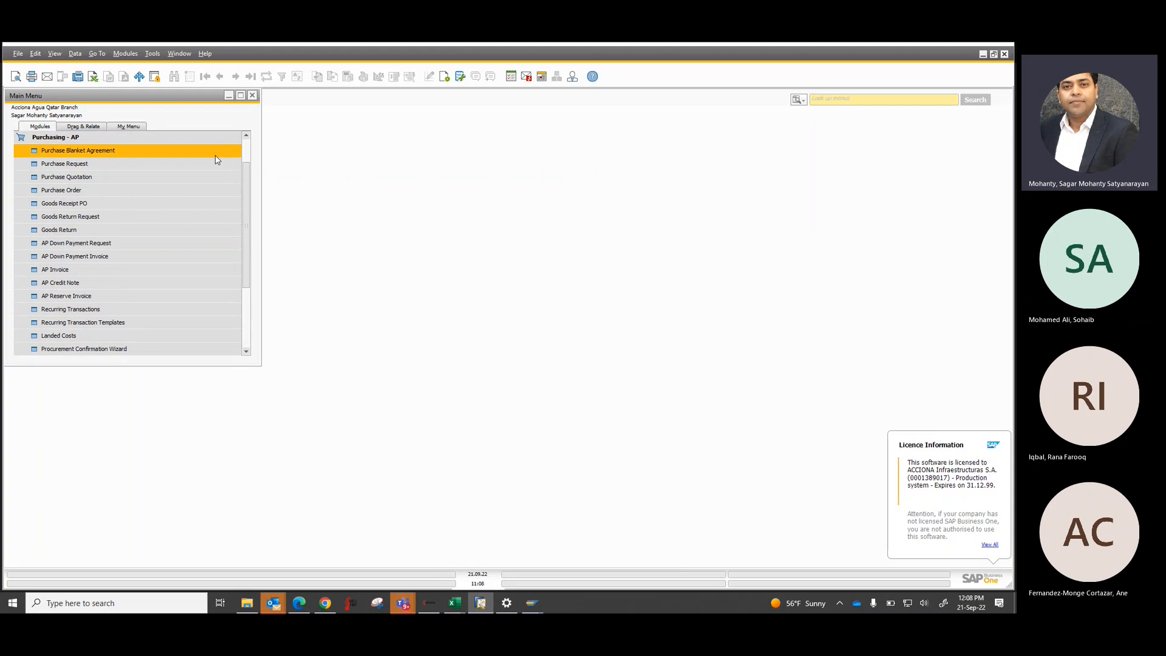
scroll(144, 163, "up", 2)
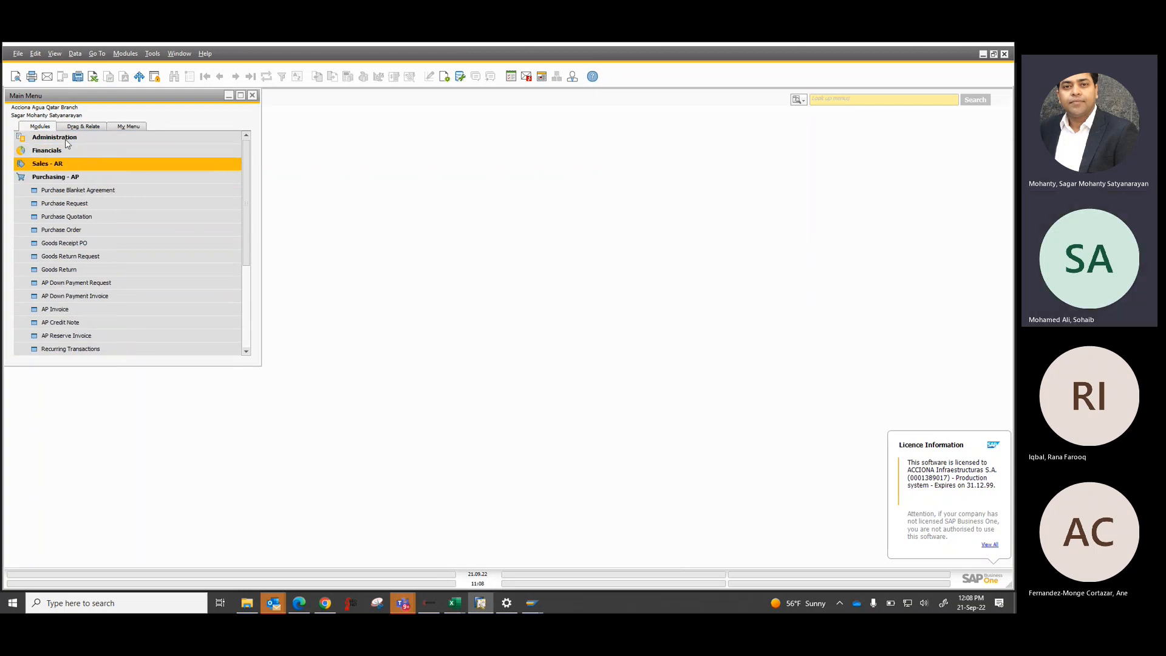
left_click(58, 180)
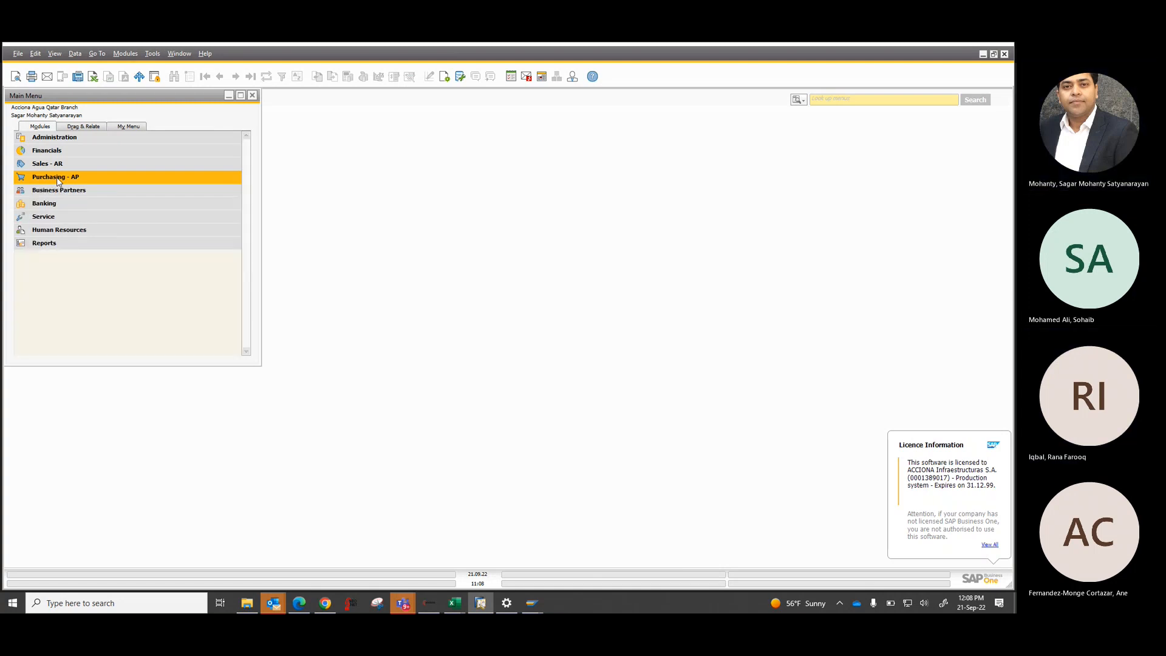
left_click(58, 181)
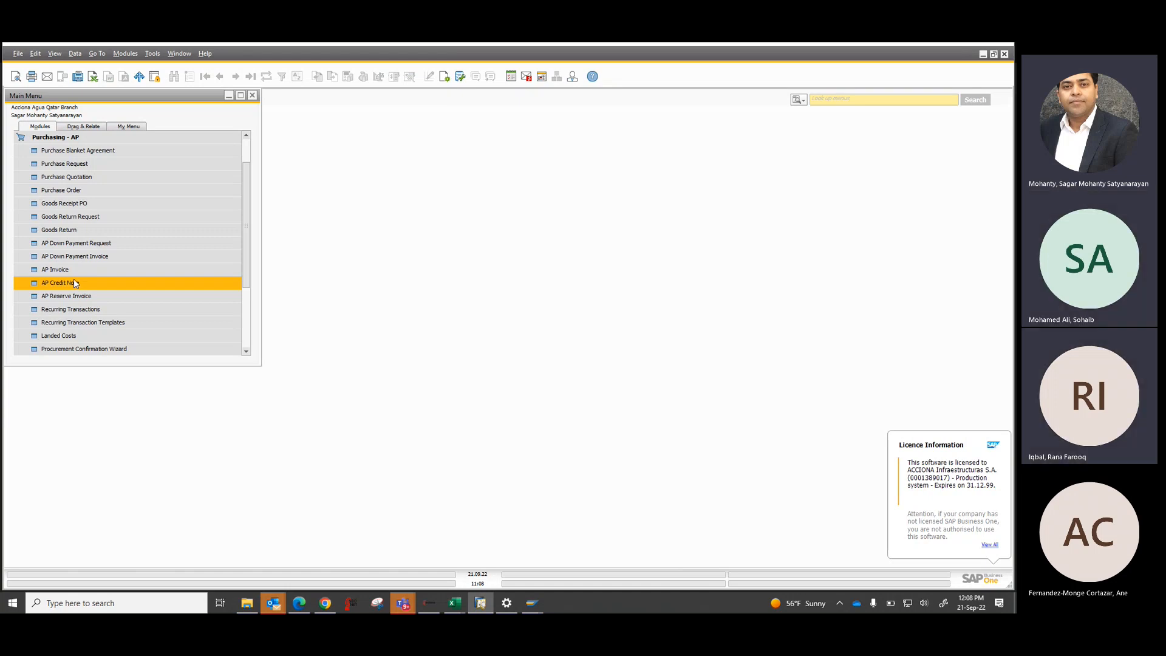
left_click(68, 138)
left_click(70, 140)
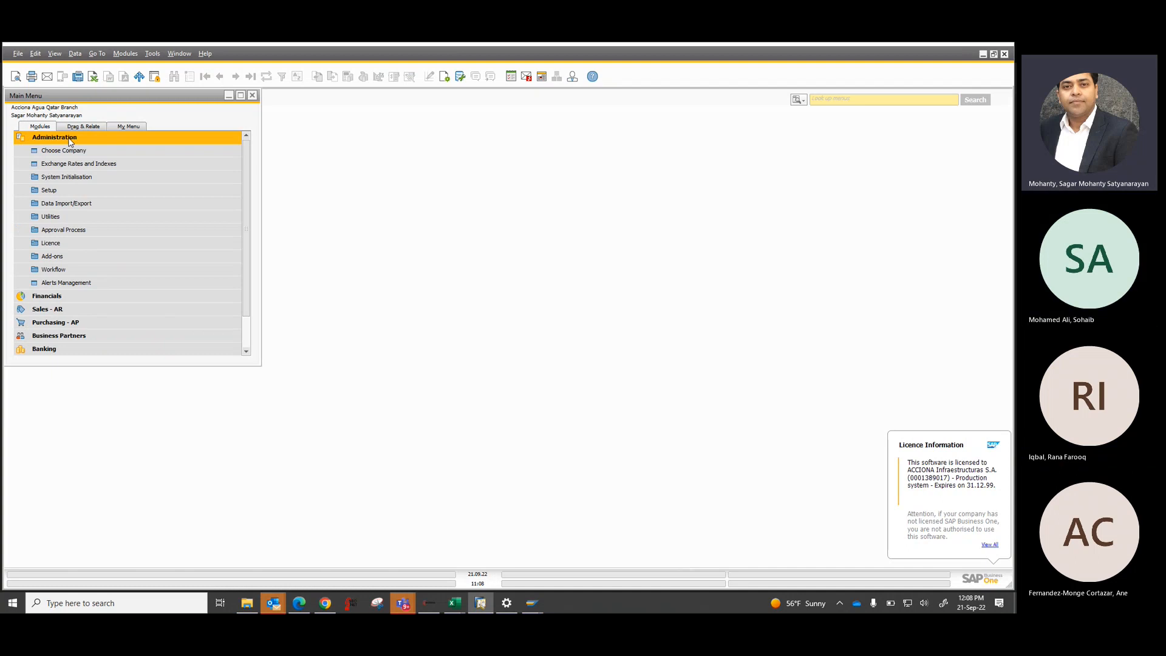
left_click(69, 138)
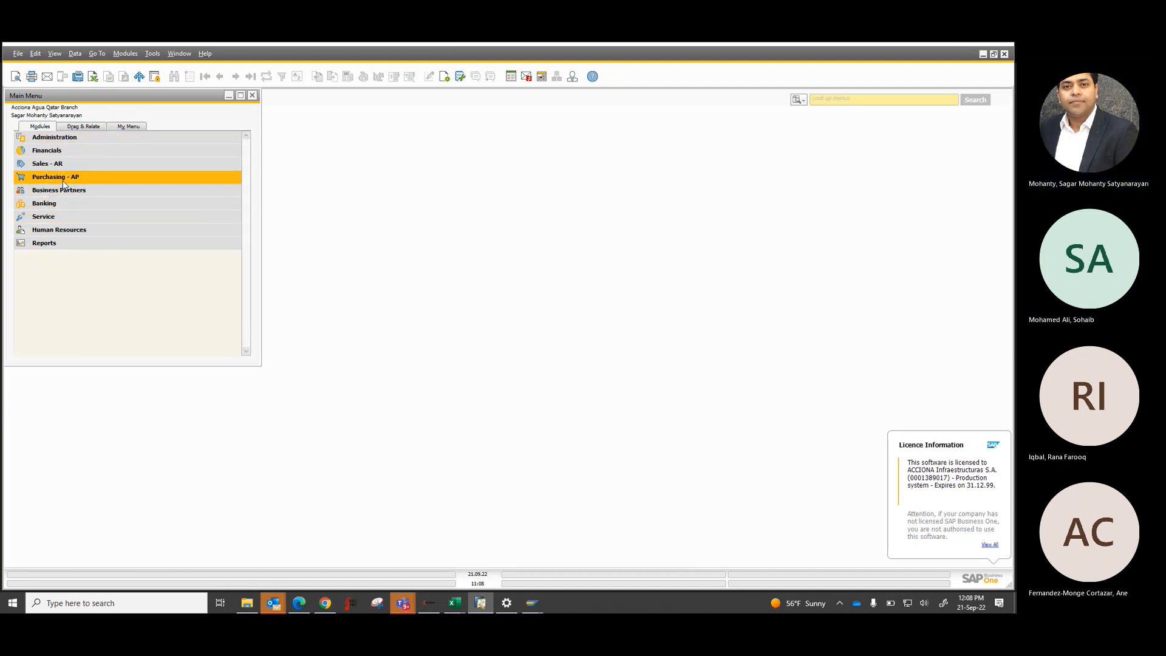
- Examine the reports available in the Purchasing Reports folder under Purchasing - AP, then collapse the folder
left_click(63, 177)
scroll(91, 322, "down", 3)
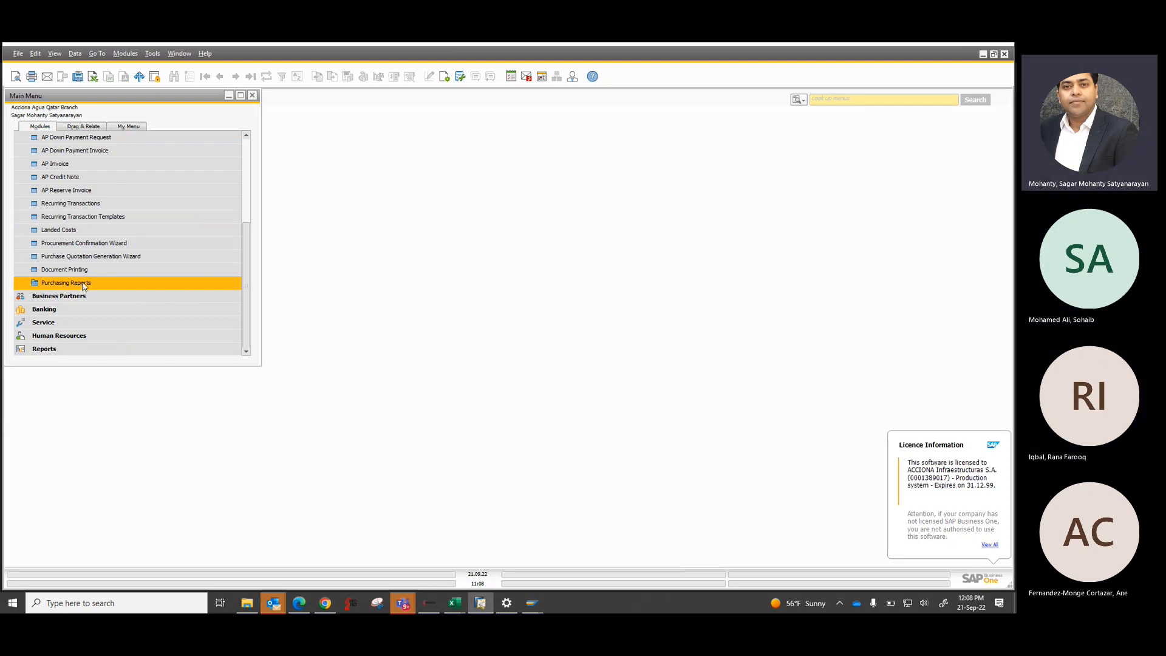
left_click(83, 284)
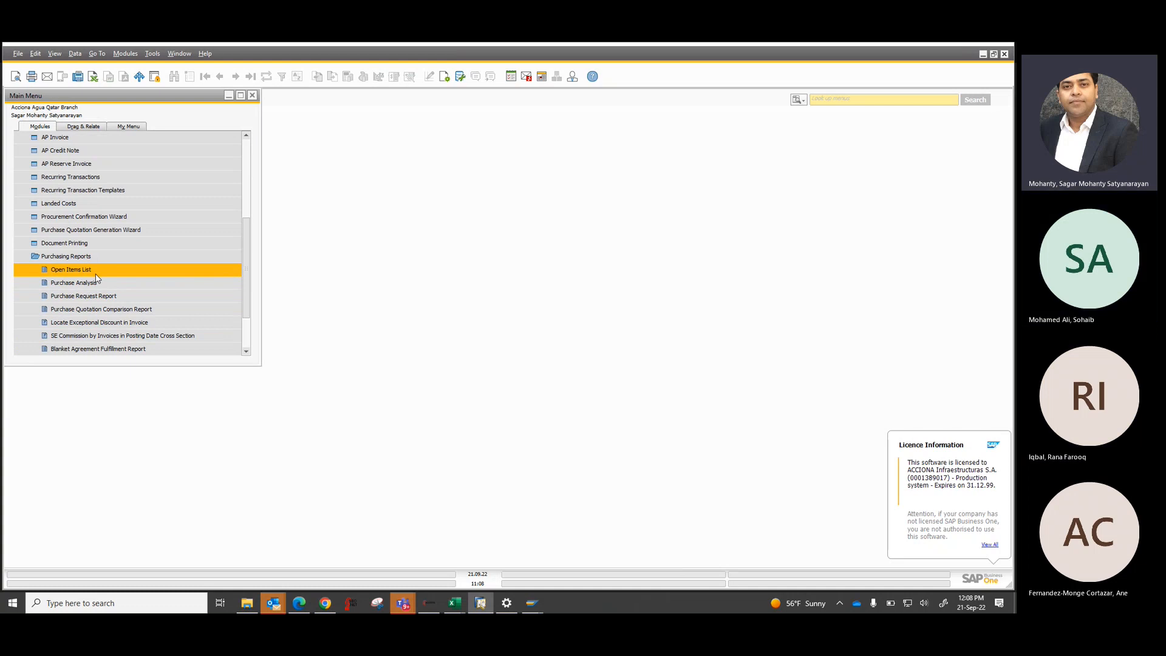
scroll(107, 312, "down", 4)
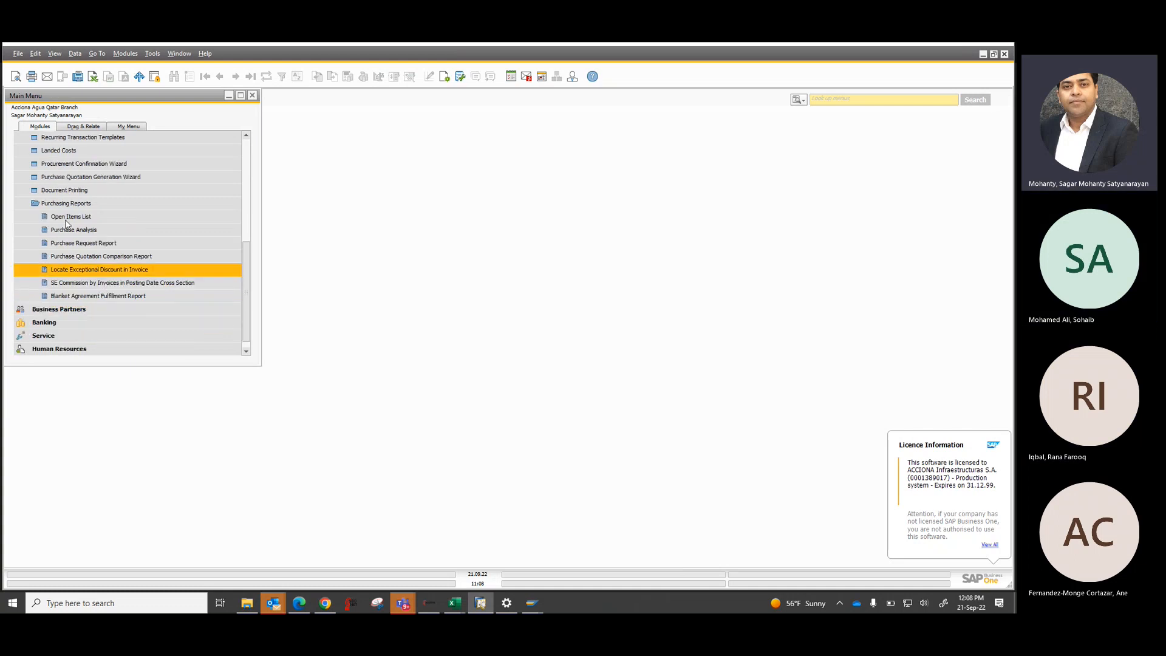
left_click(68, 203)
scroll(84, 218, "up", 2)
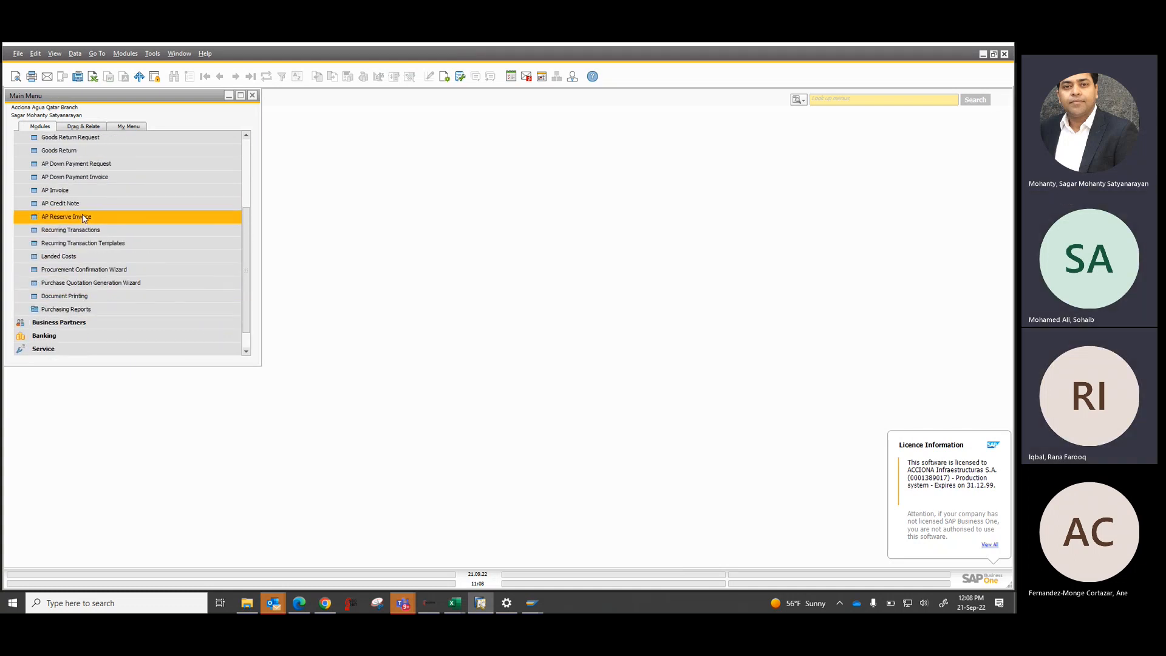
scroll(119, 272, "down", 2)
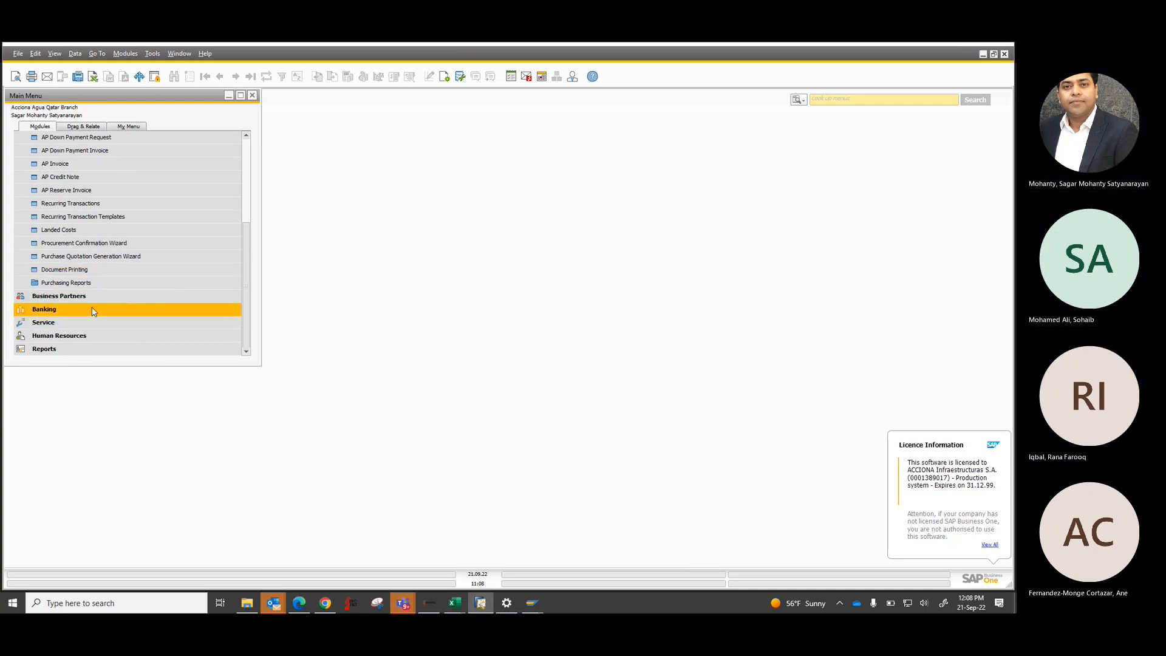
- Examine the Financials and Business Partners groups in the Reports module, including the financial statement reports
left_click(89, 352)
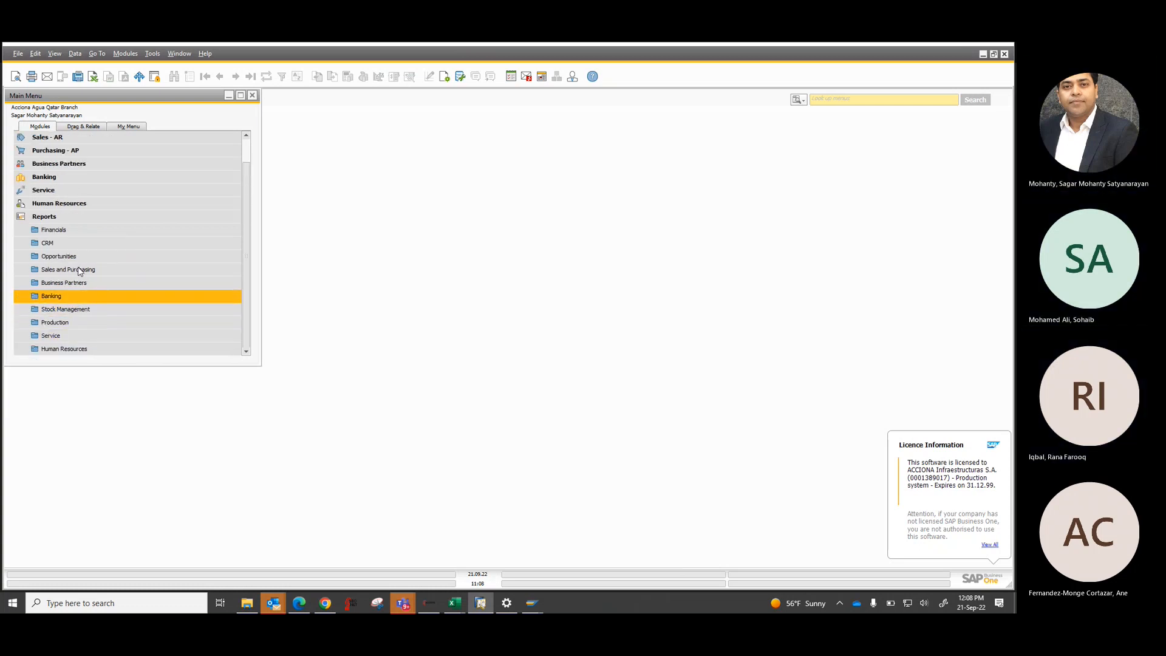
left_click(69, 231)
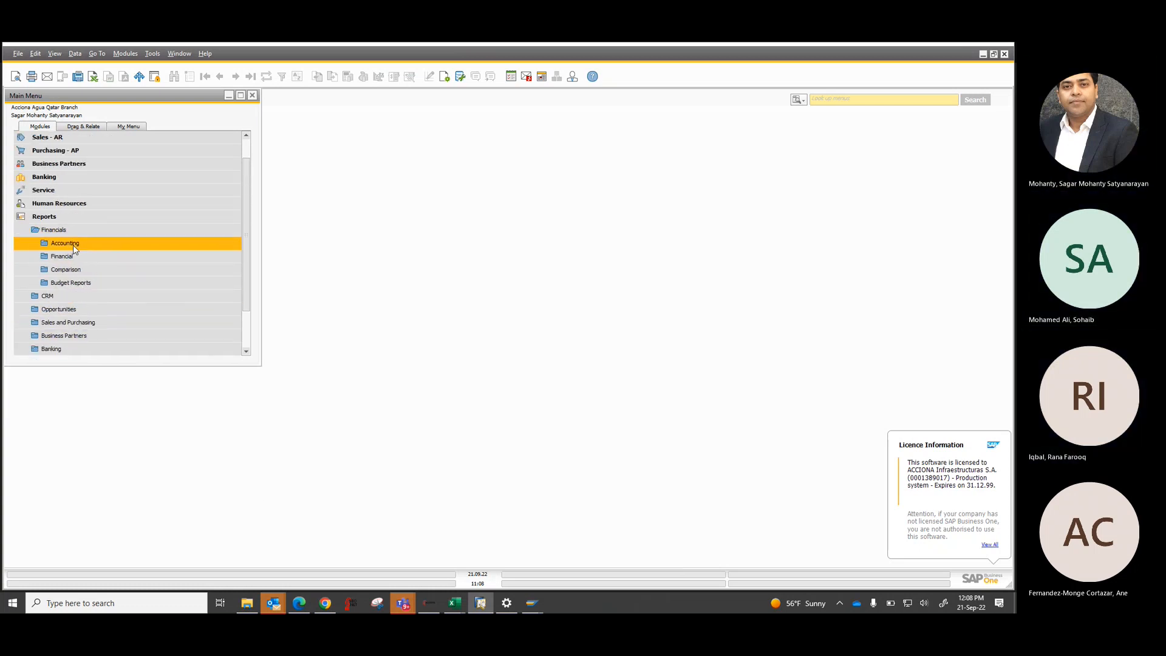
left_click(72, 258)
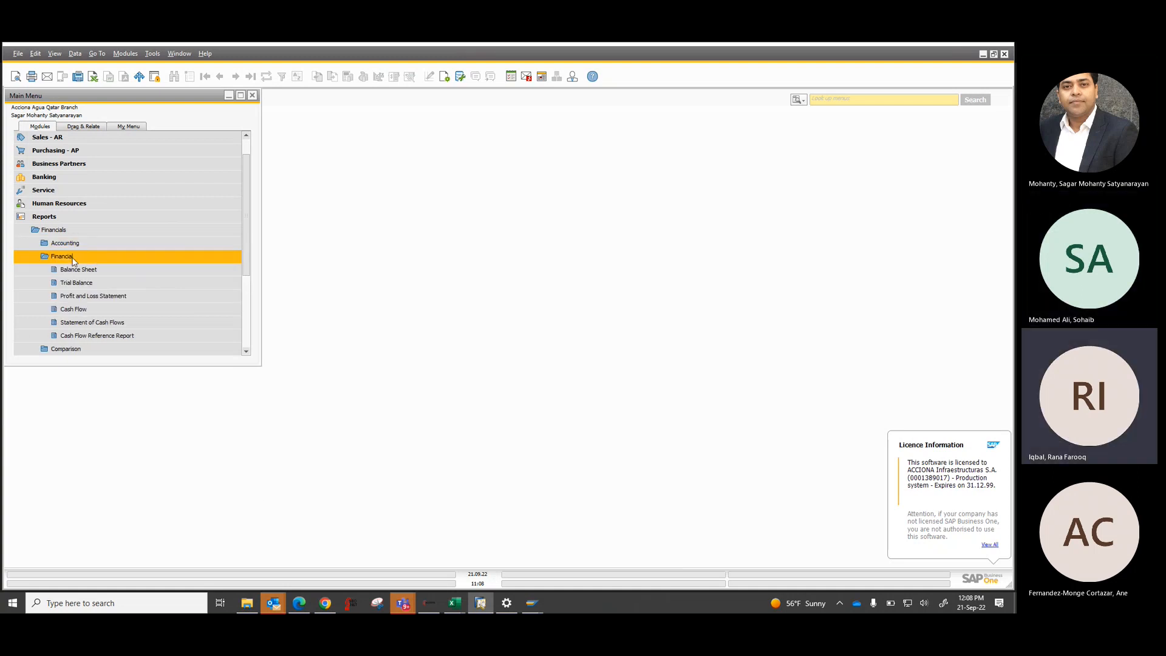
left_click(72, 258)
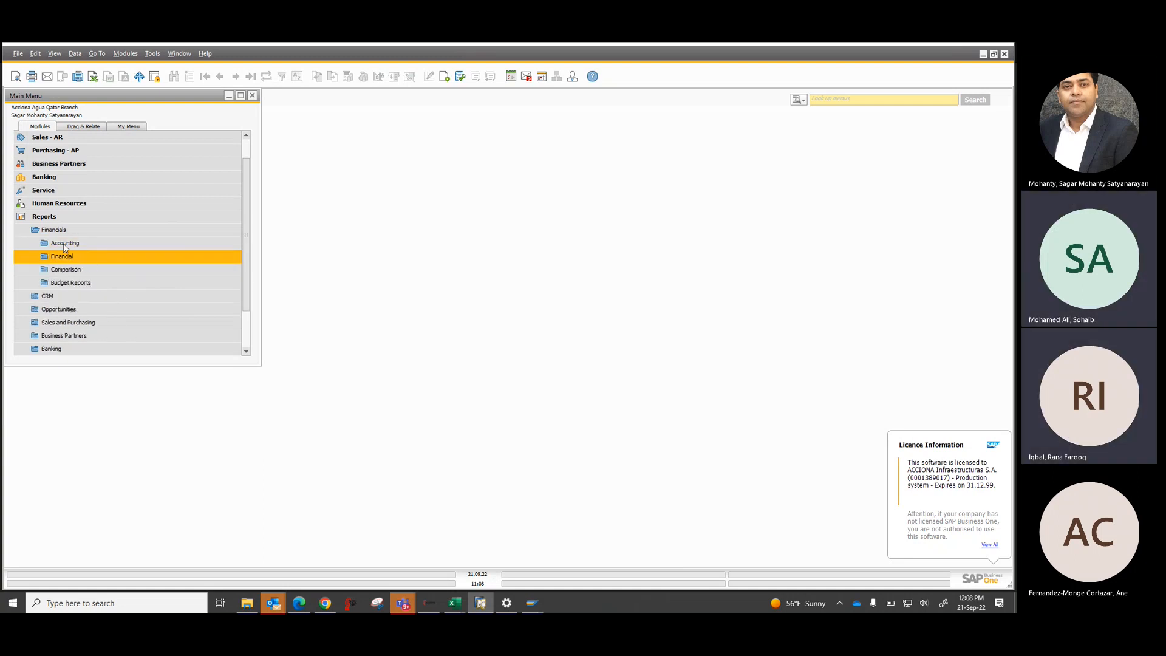
scroll(77, 277, "down", 2)
left_click(79, 284)
scroll(79, 283, "down", 3)
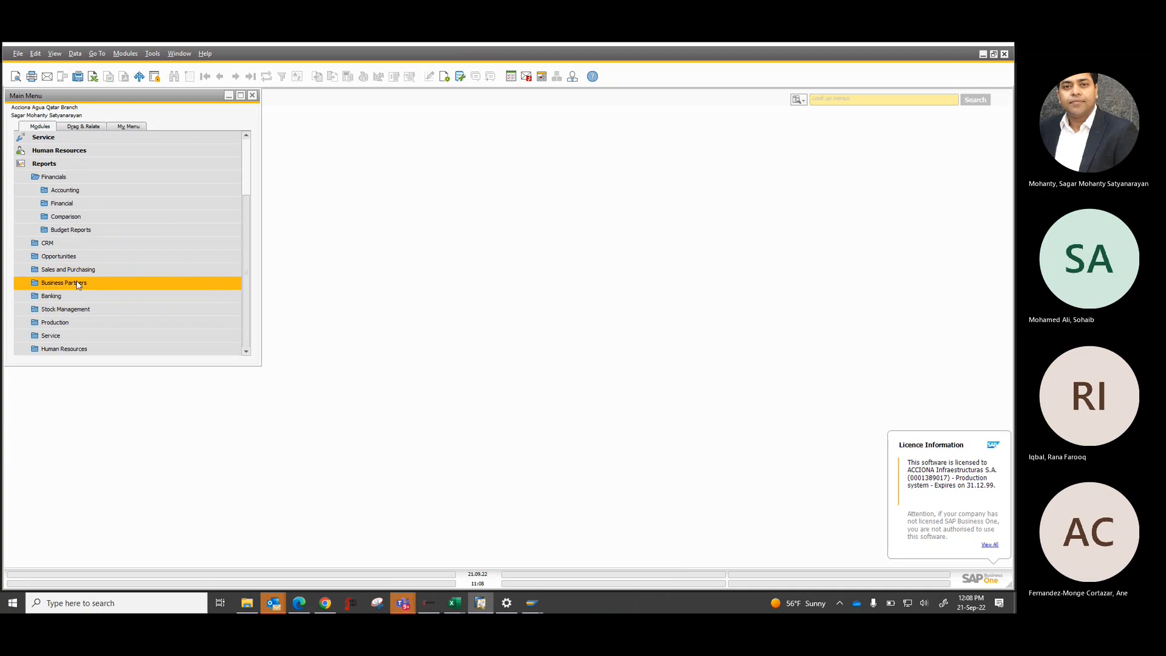
scroll(81, 288, "down", 2)
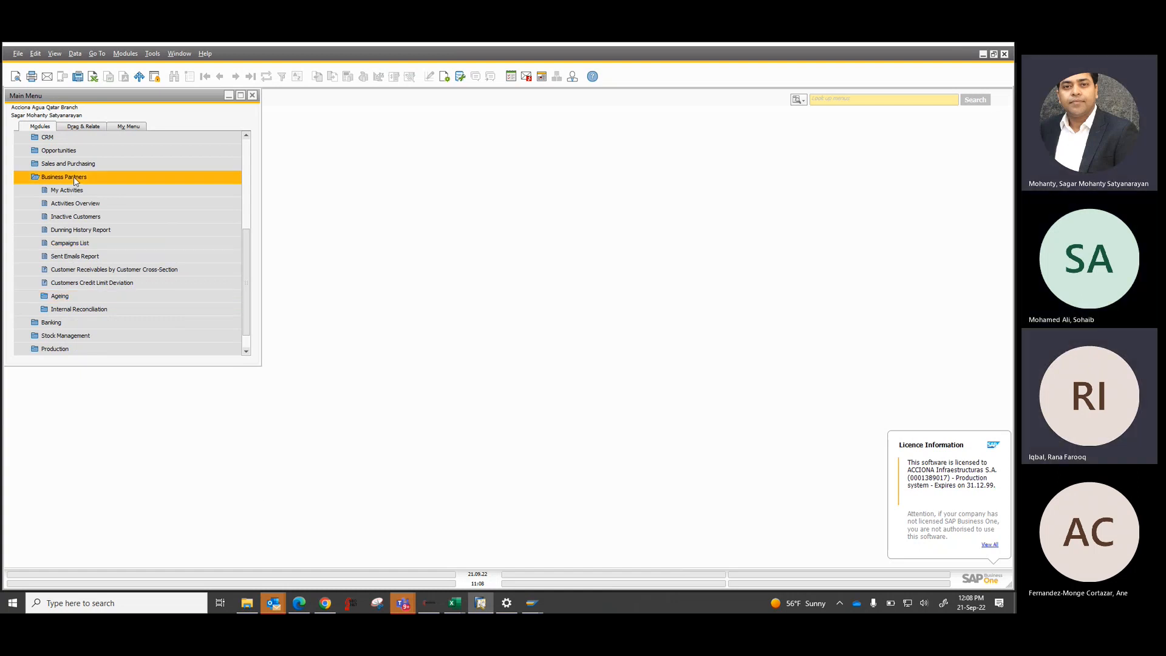
- View the selection criteria of the Supplier Liabilities Ageing report, cancel it and collapse the Reports module
scroll(75, 181, "up", 4)
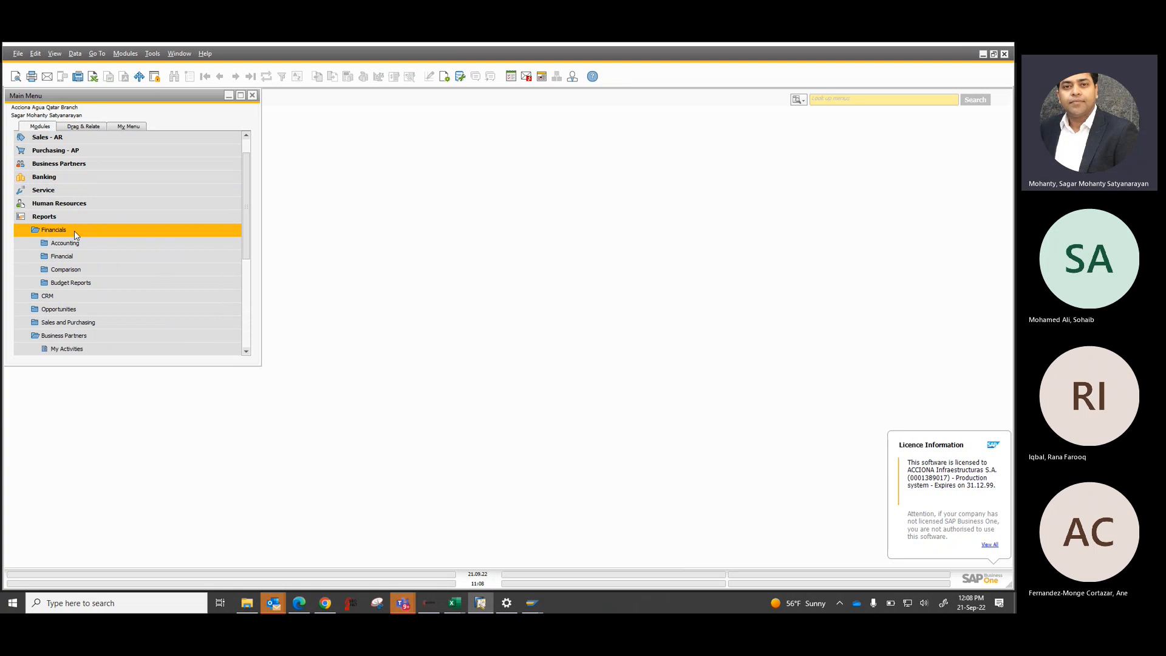
scroll(76, 235, "down", 2)
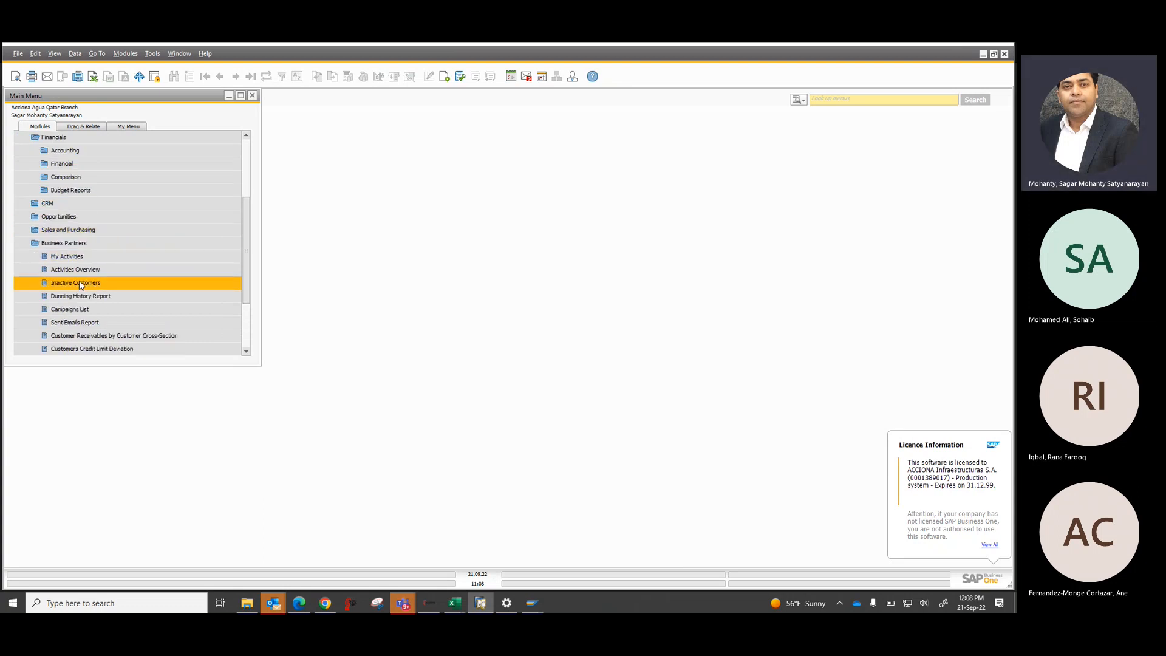
scroll(81, 285, "down", 2)
left_click(83, 270)
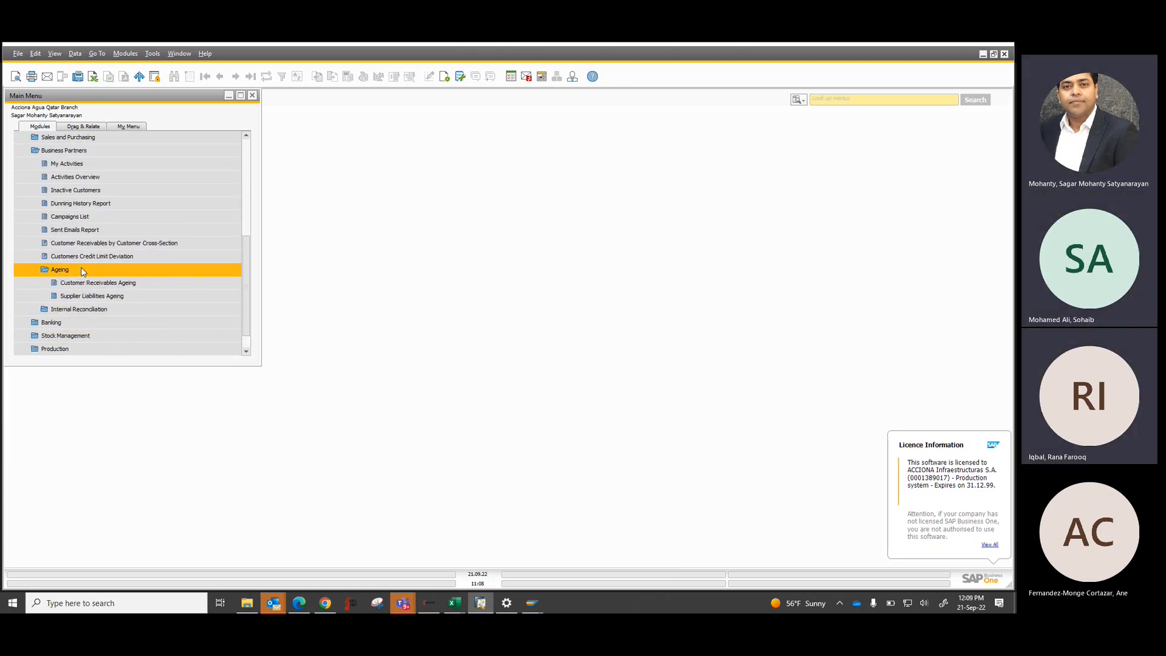
left_click(89, 297)
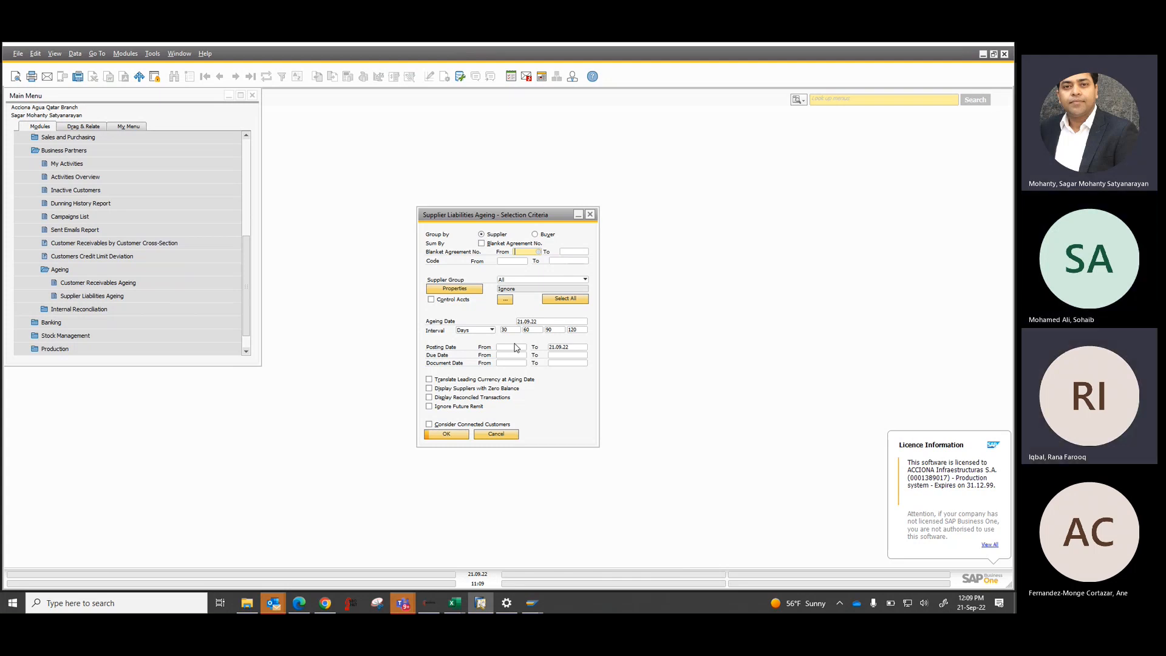
left_click(505, 436)
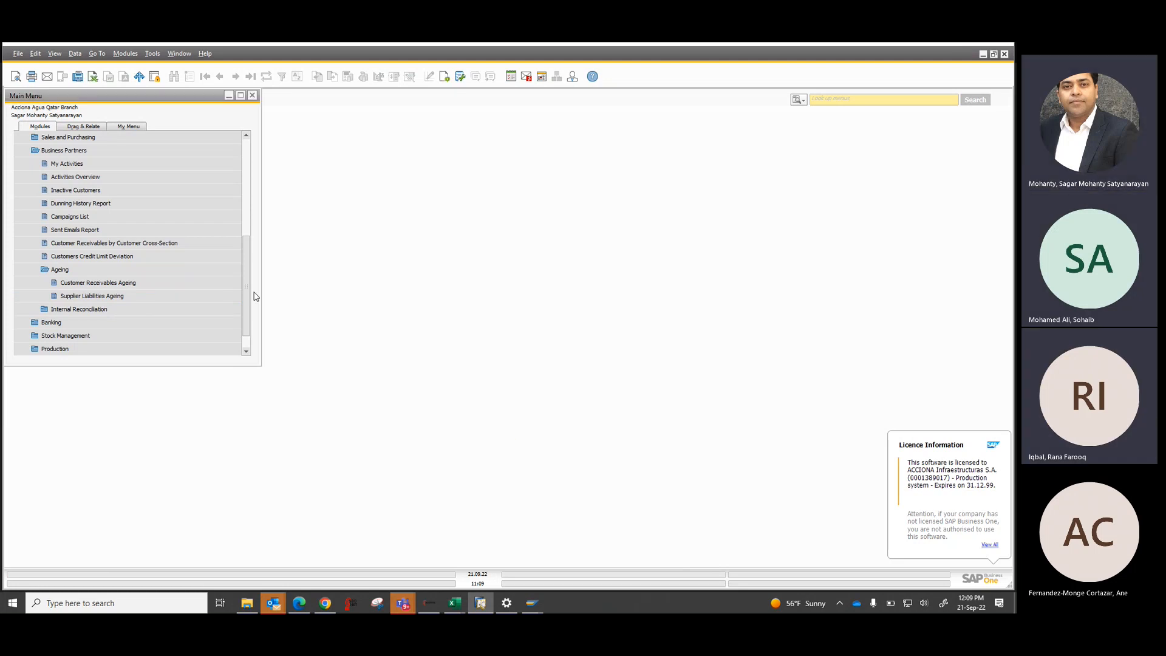
scroll(58, 200, "up", 4)
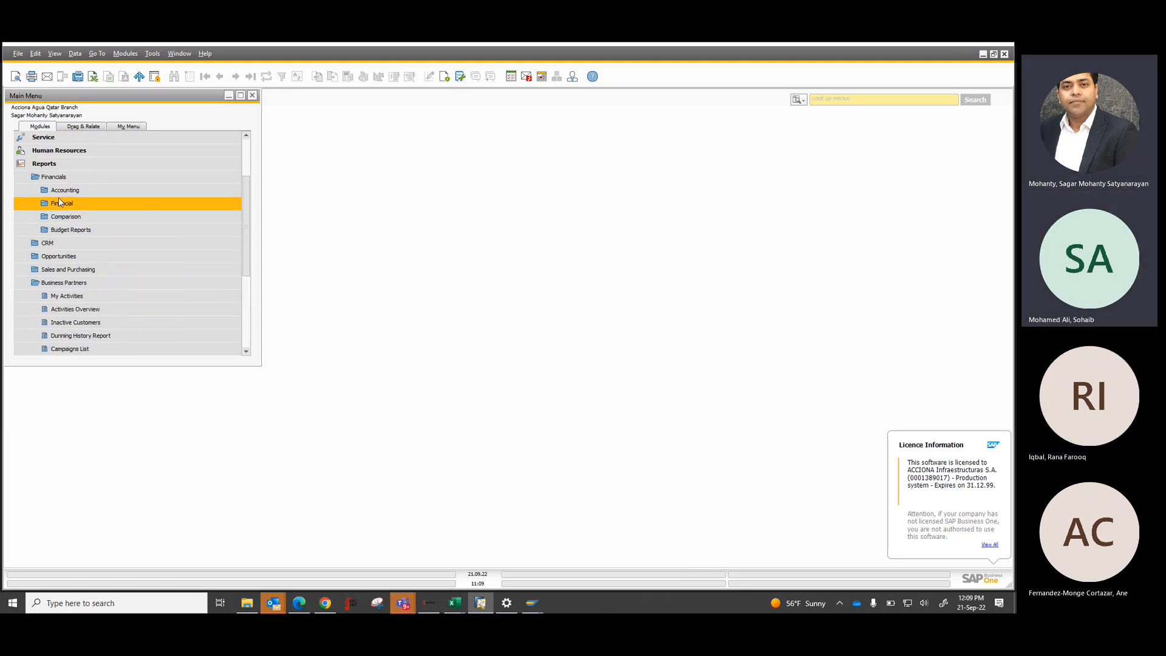
left_click(64, 282)
left_click(56, 160)
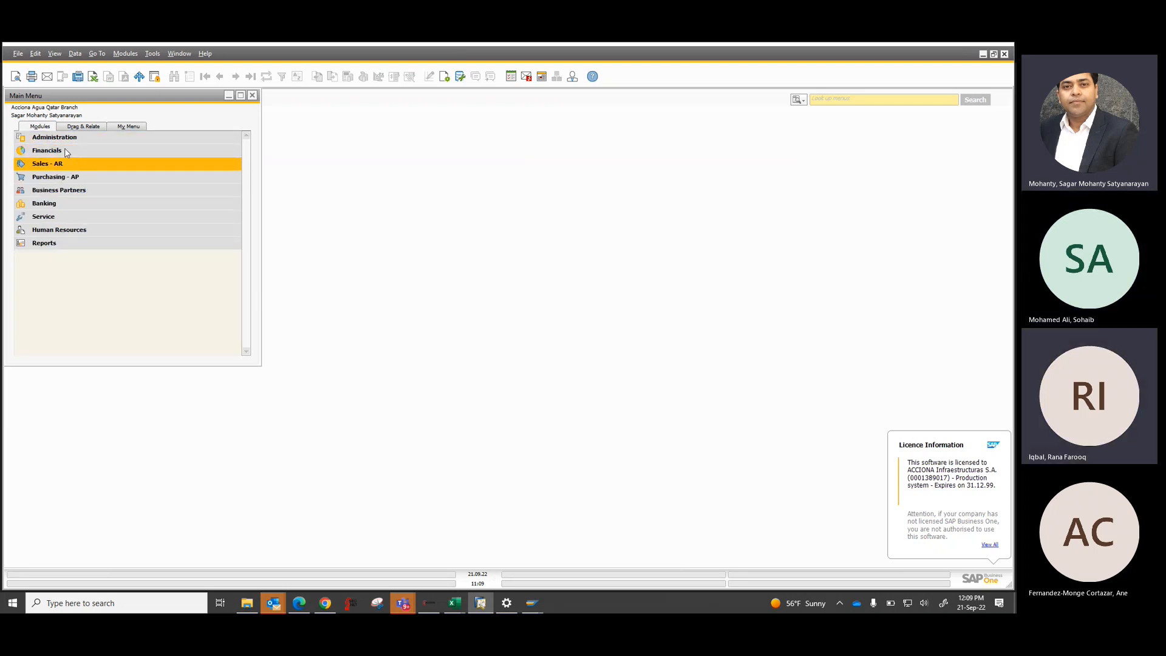
- Open the selection criteria of the financial user query "3. Profit and Loss variance (monthly)"
left_click(152, 54)
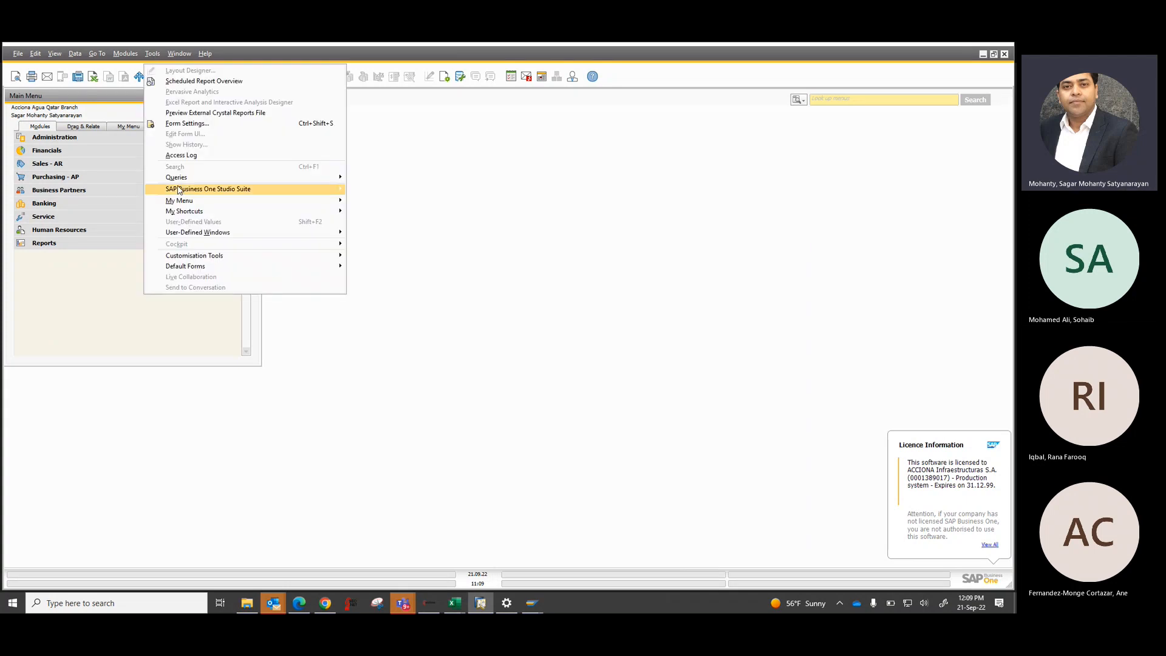
mouse_move(180, 186)
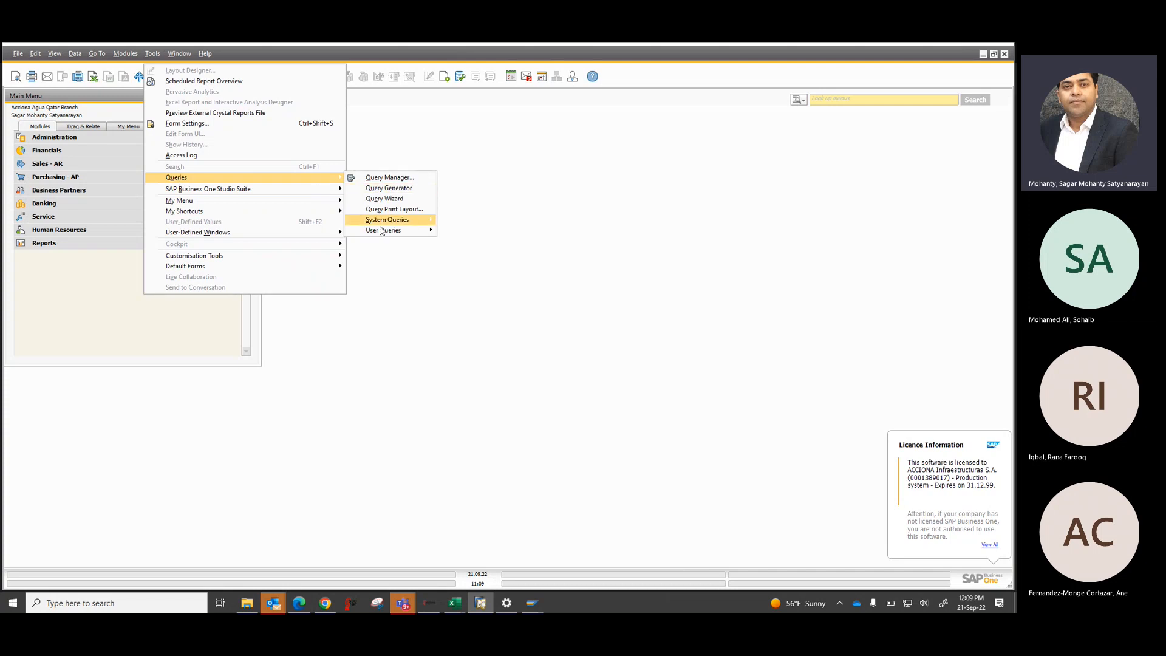
mouse_move(383, 232)
mouse_move(465, 231)
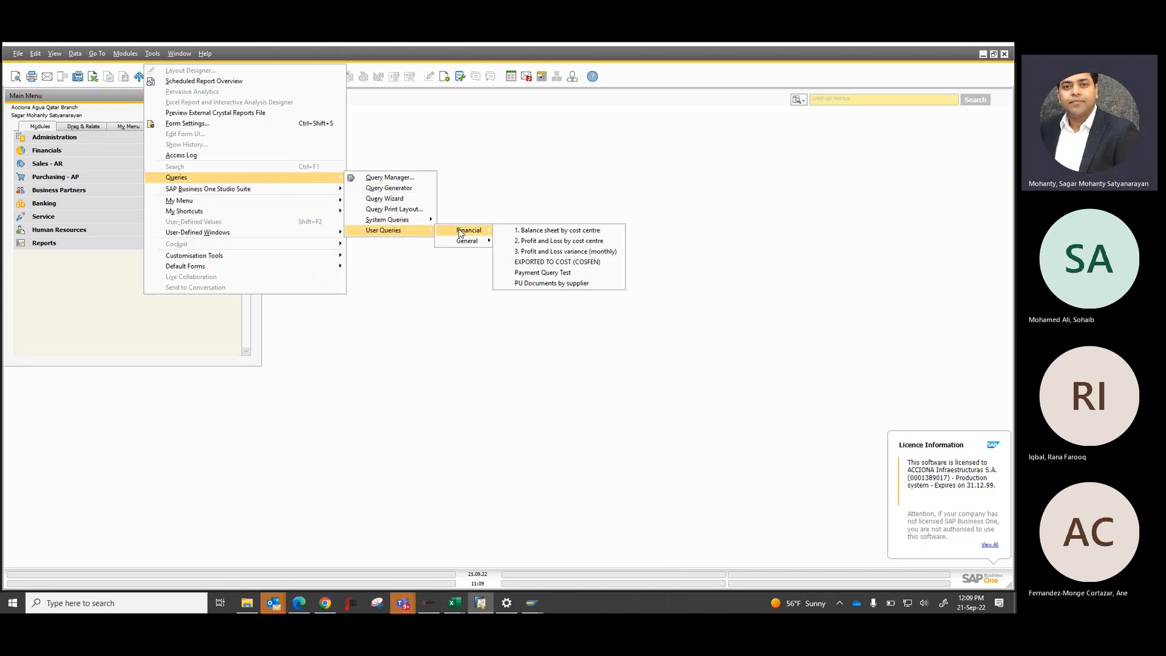
left_click(594, 251)
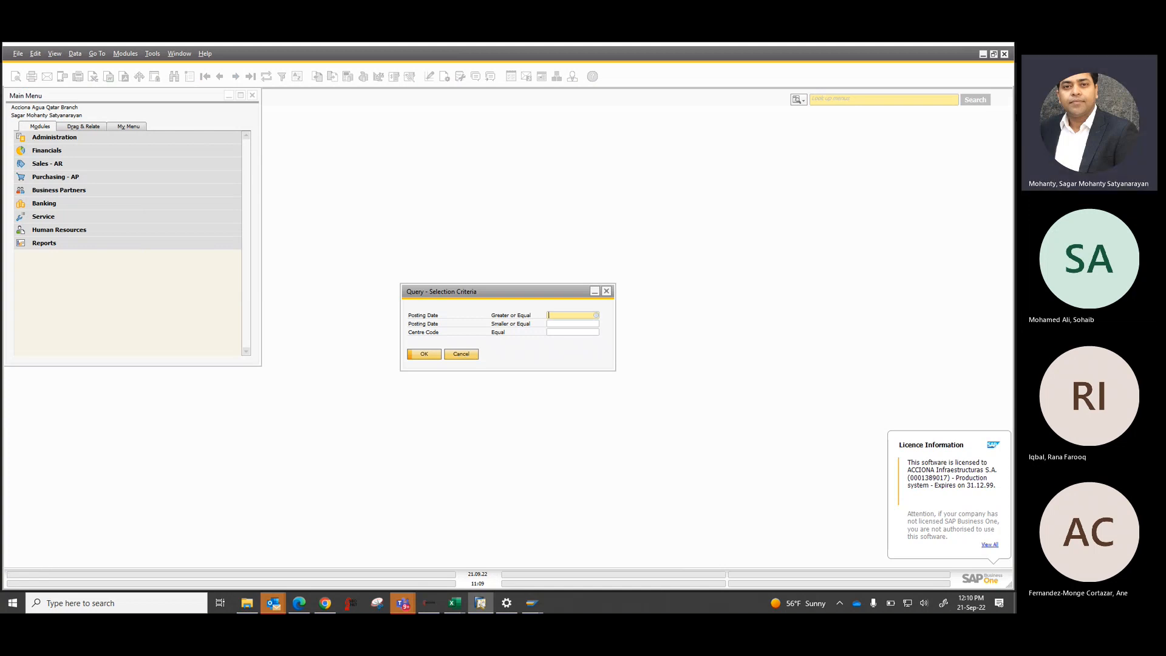
- Set the query's posting date range from 01.01.22 to 31.08.22
type("01.01.22")
key("Tab")
type("3")
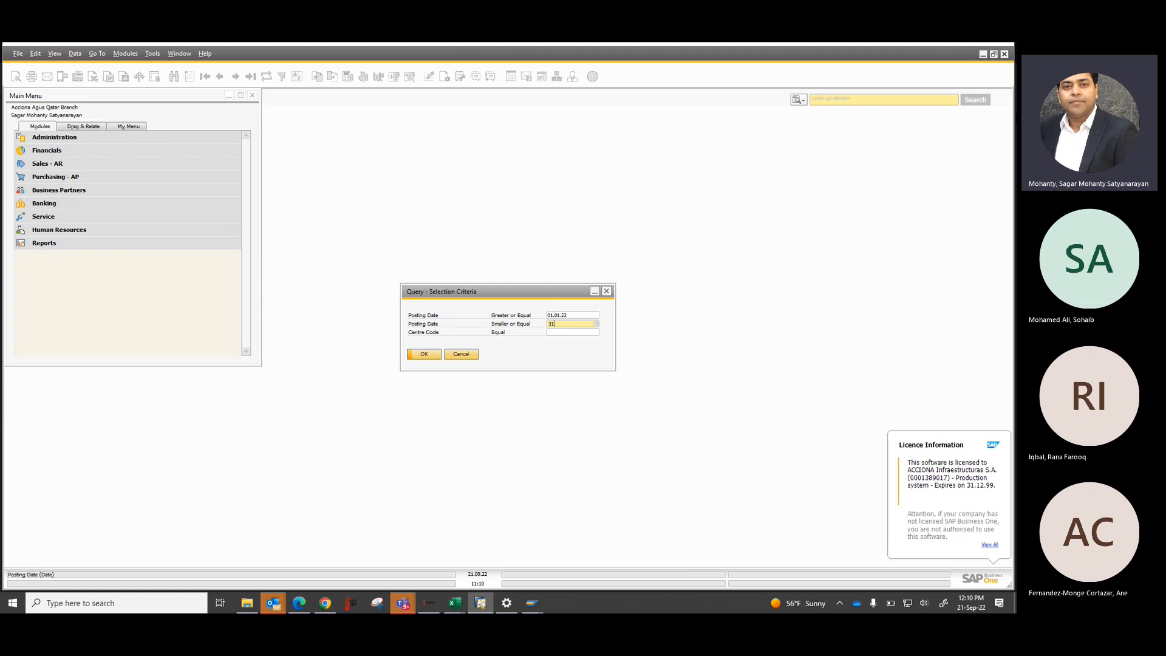
type("1.08.22")
key("Tab")
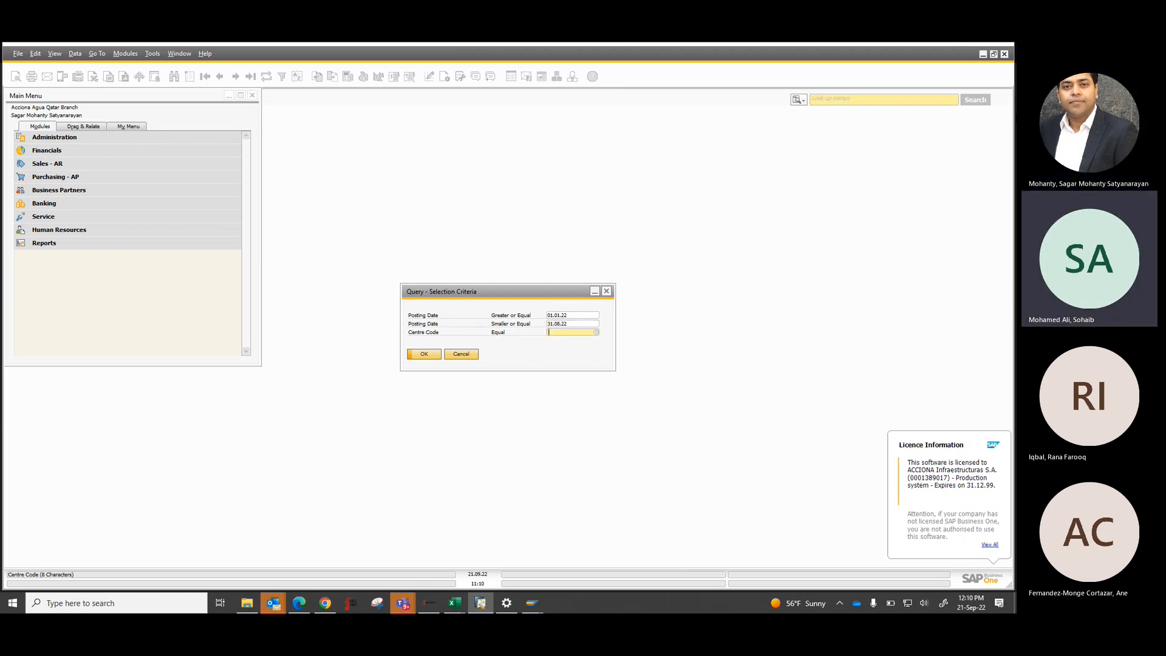
key("alt+Tab")
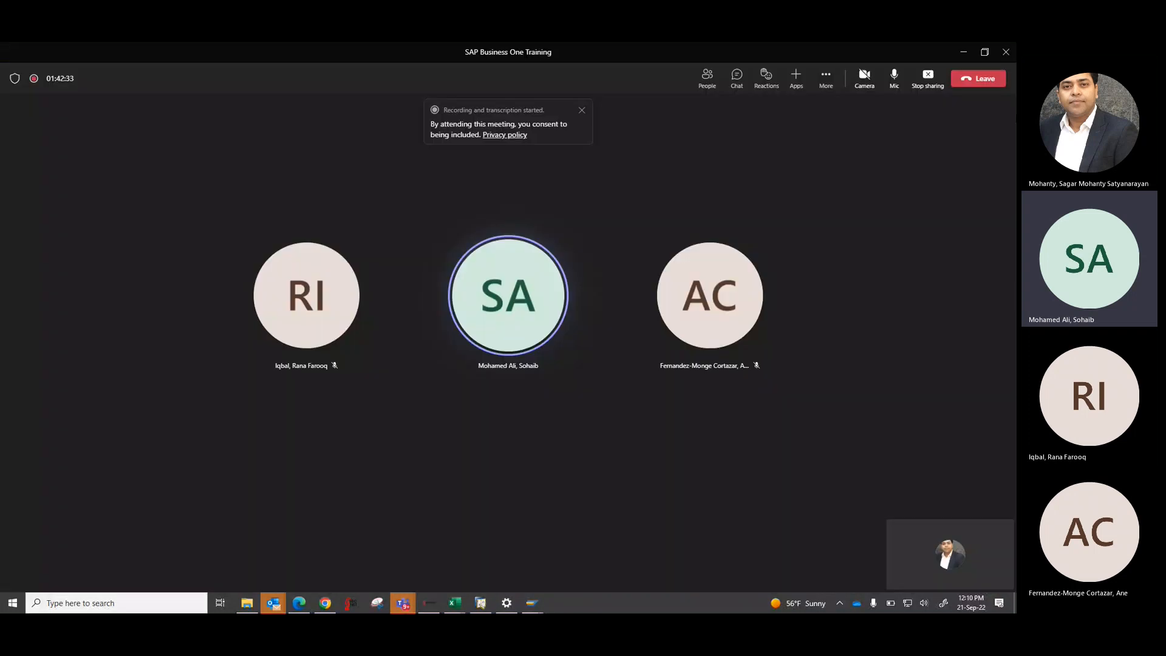
key("alt+Tab")
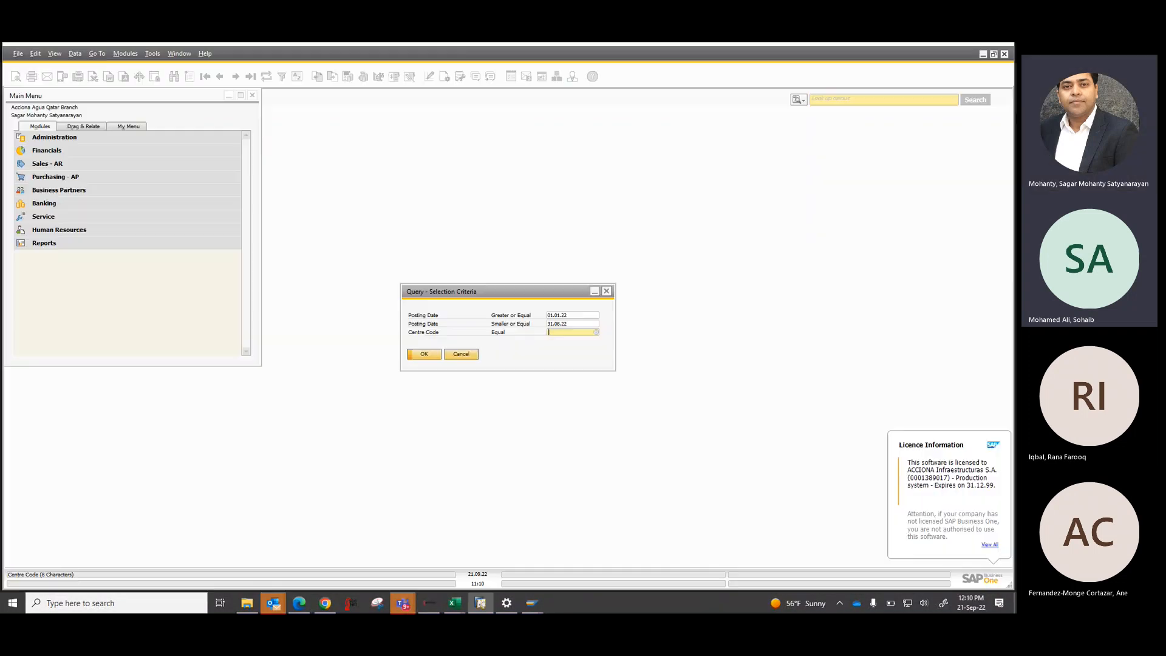
key("alt+Tab")
key("alt+Tab")
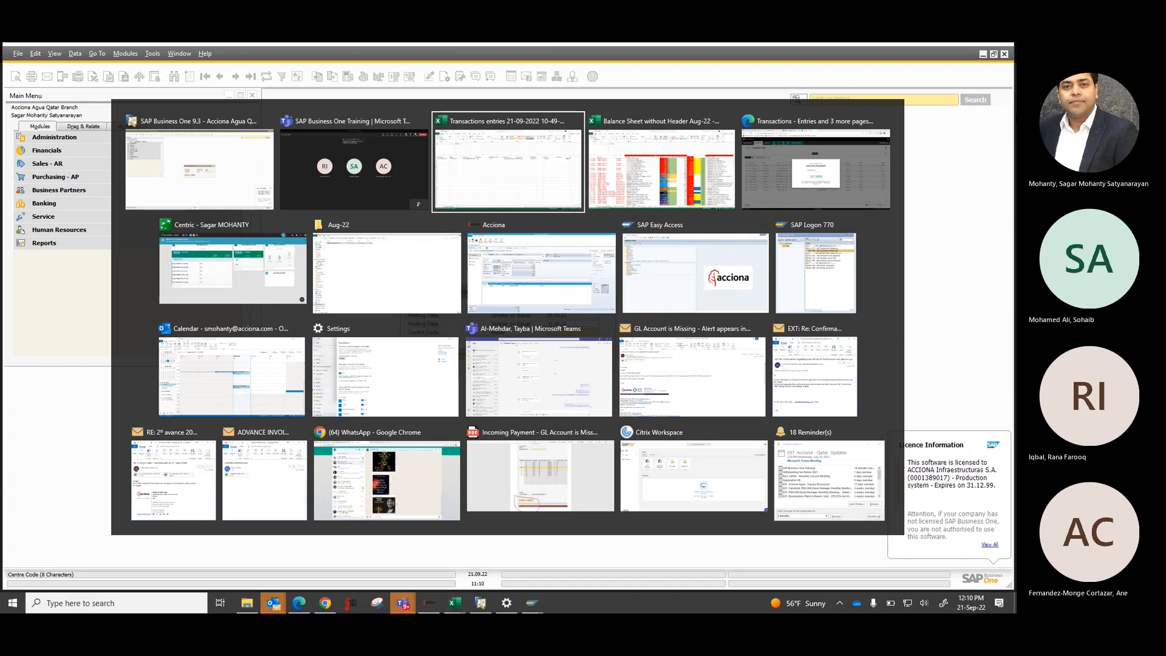
key("alt+shift+Tab")
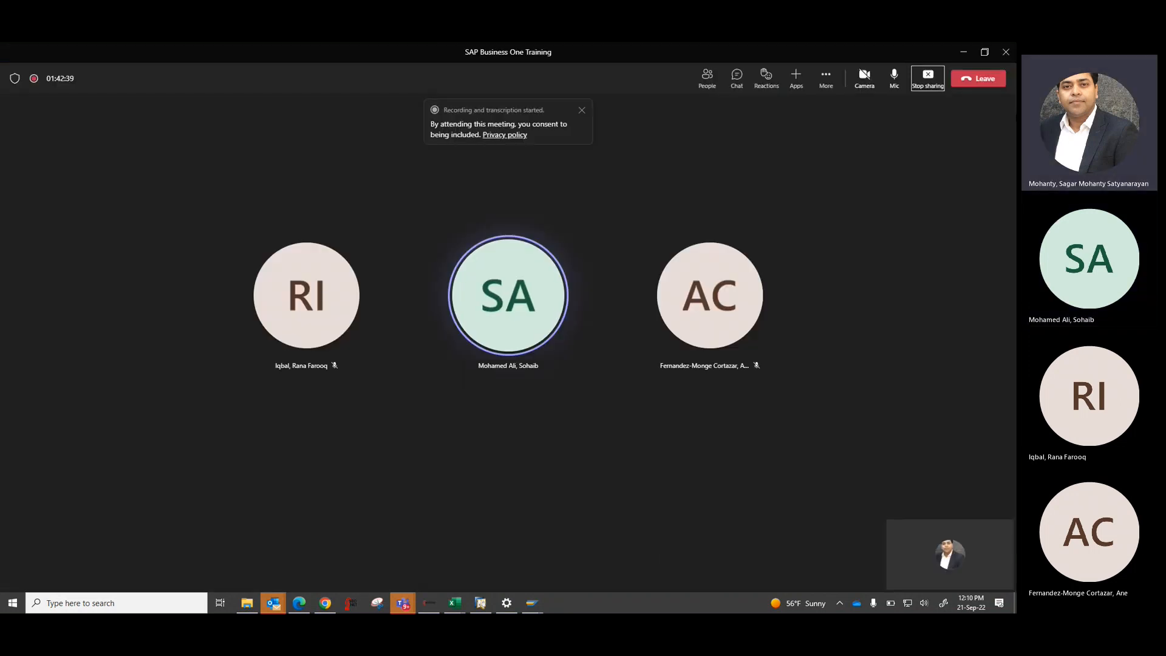
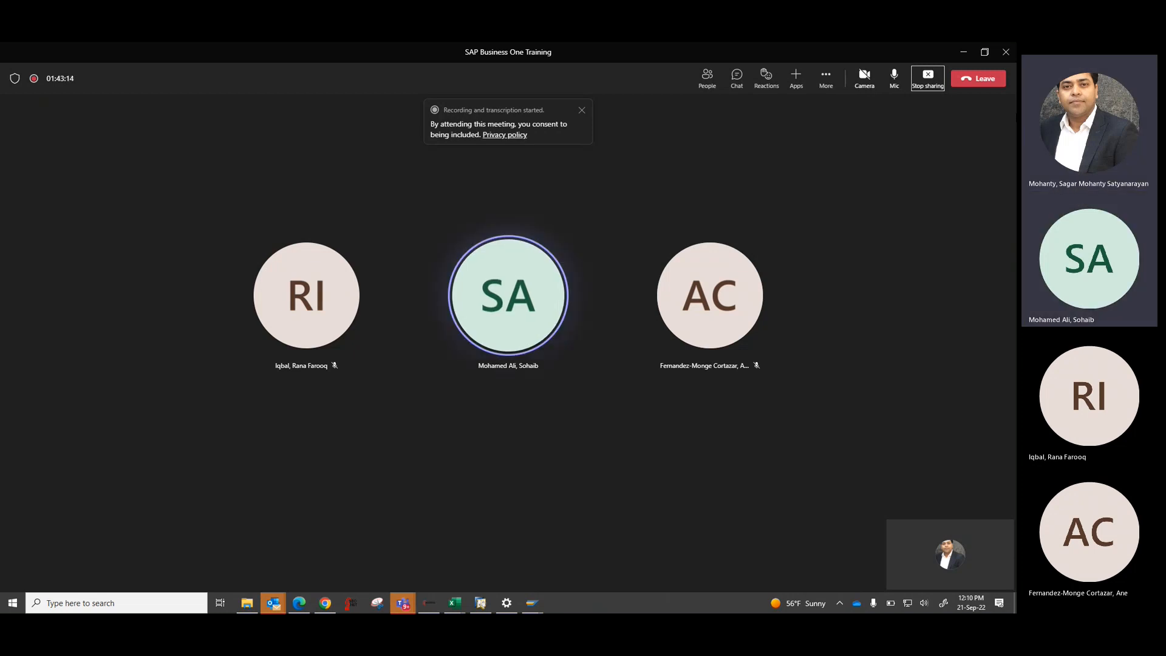
key("alt+Tab")
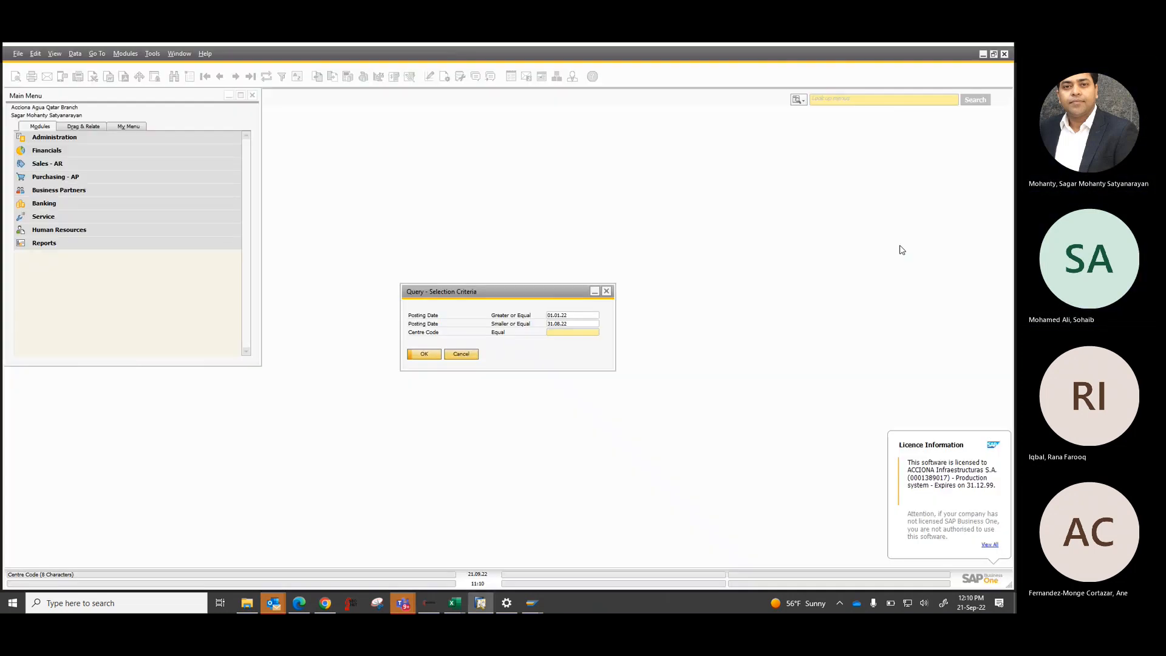
- Choose centre code QA01O2 from the existing values and run the Profit and Loss variance query
left_click(596, 336)
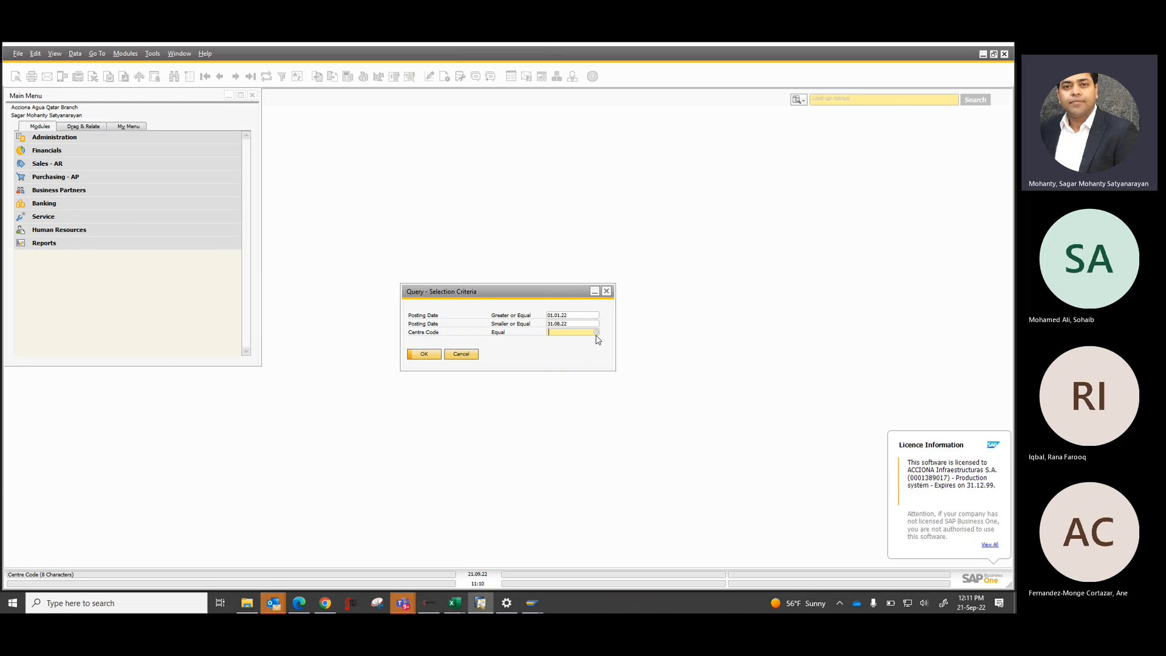
left_click(596, 333)
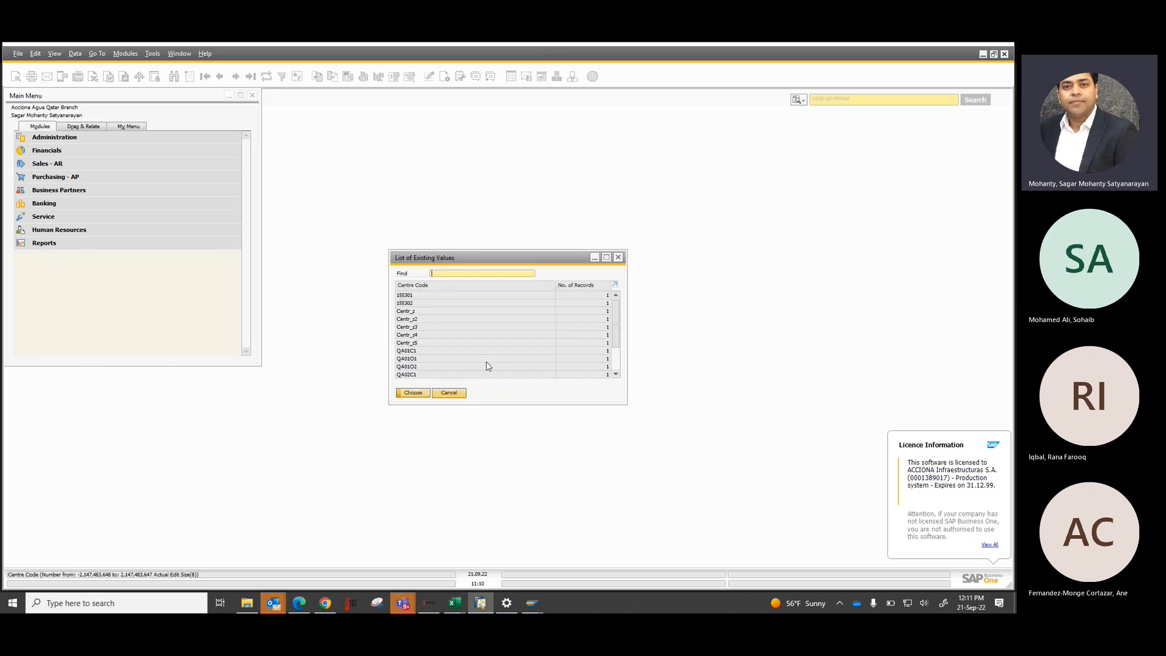
double_click(451, 367)
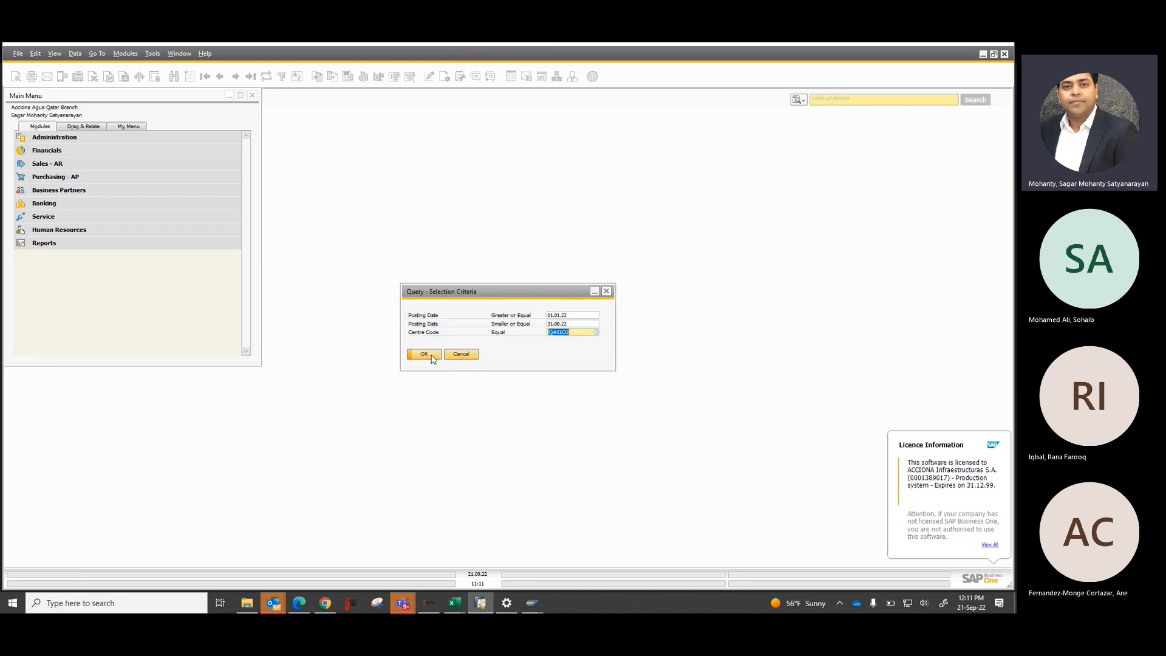
left_click(432, 355)
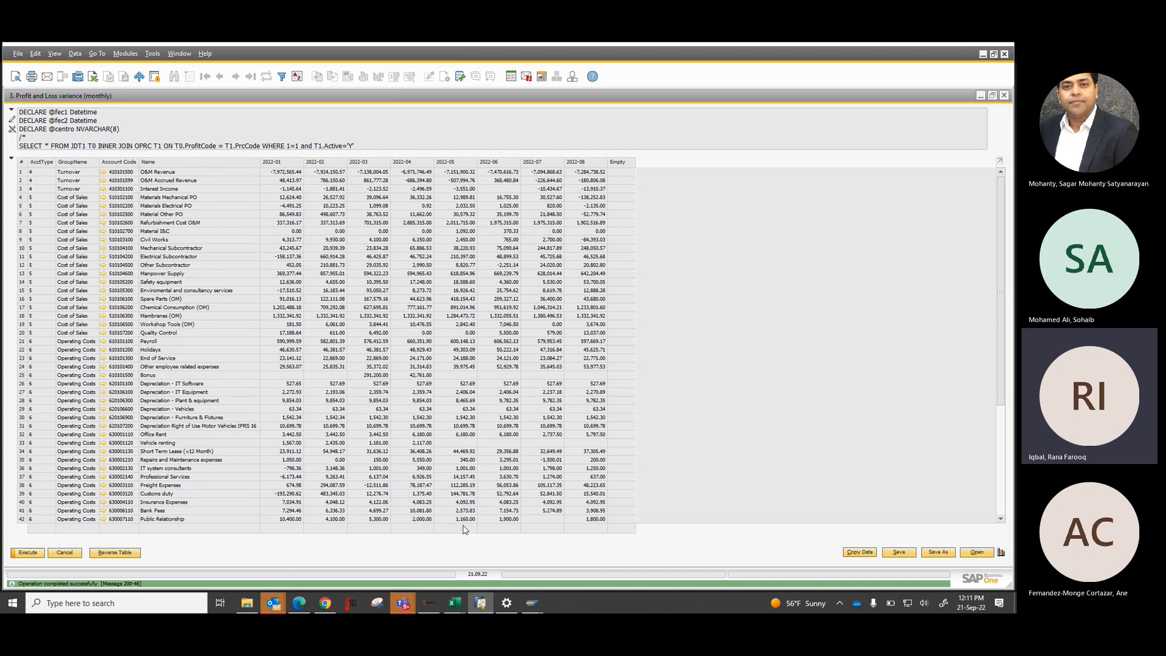
- Close the Profit and Loss variance query results
left_click(480, 603)
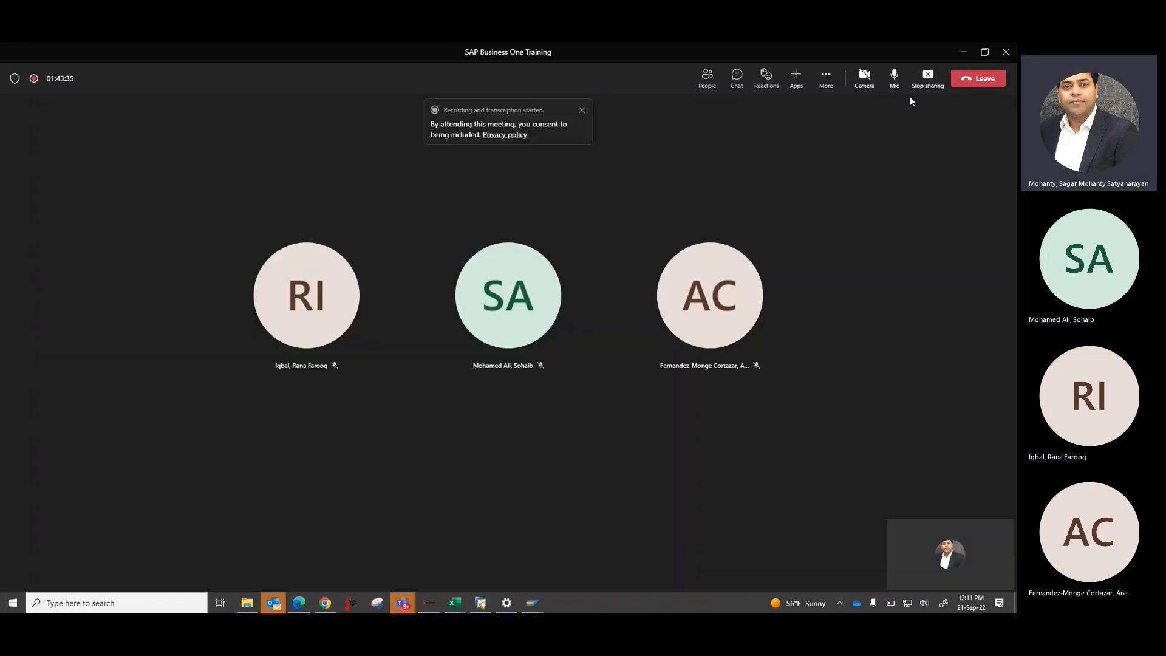
left_click(928, 75)
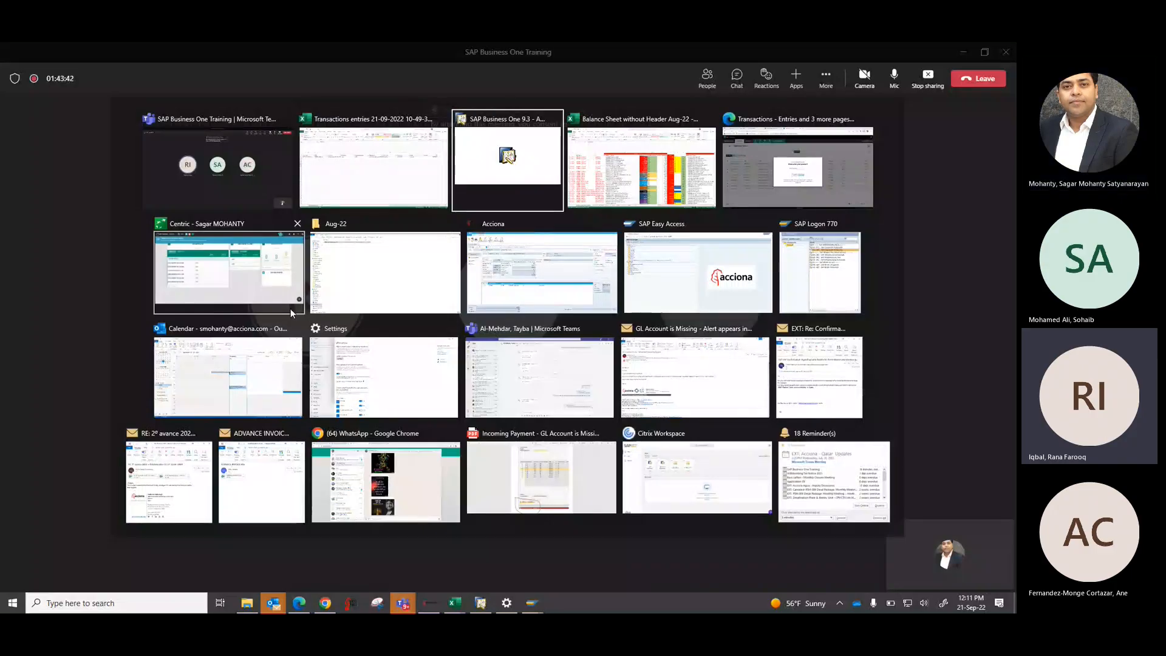
key("Return")
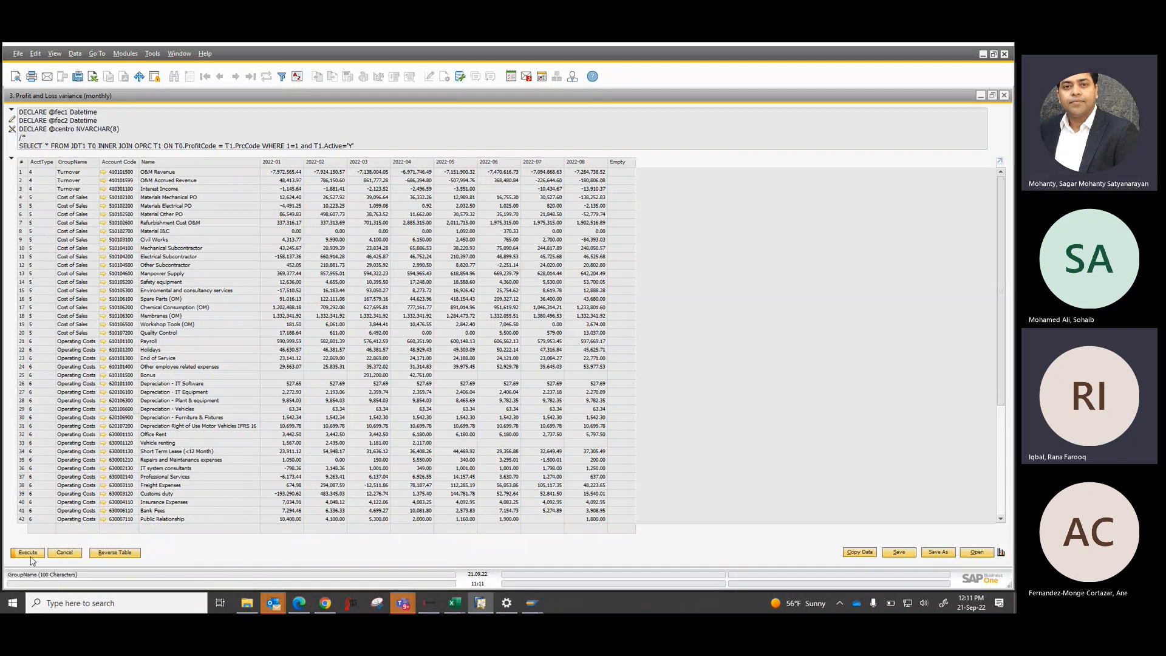
left_click(65, 552)
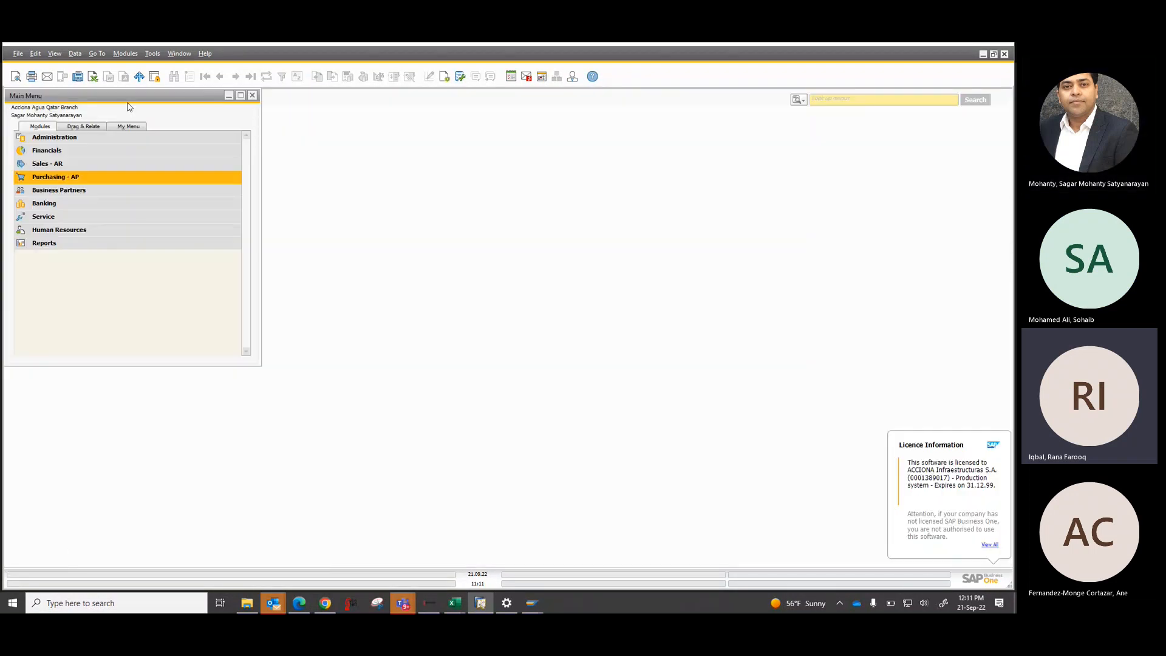
- Open the financial user query "3. Profit and Loss variance (monthly)" again from the user queries
left_click(152, 54)
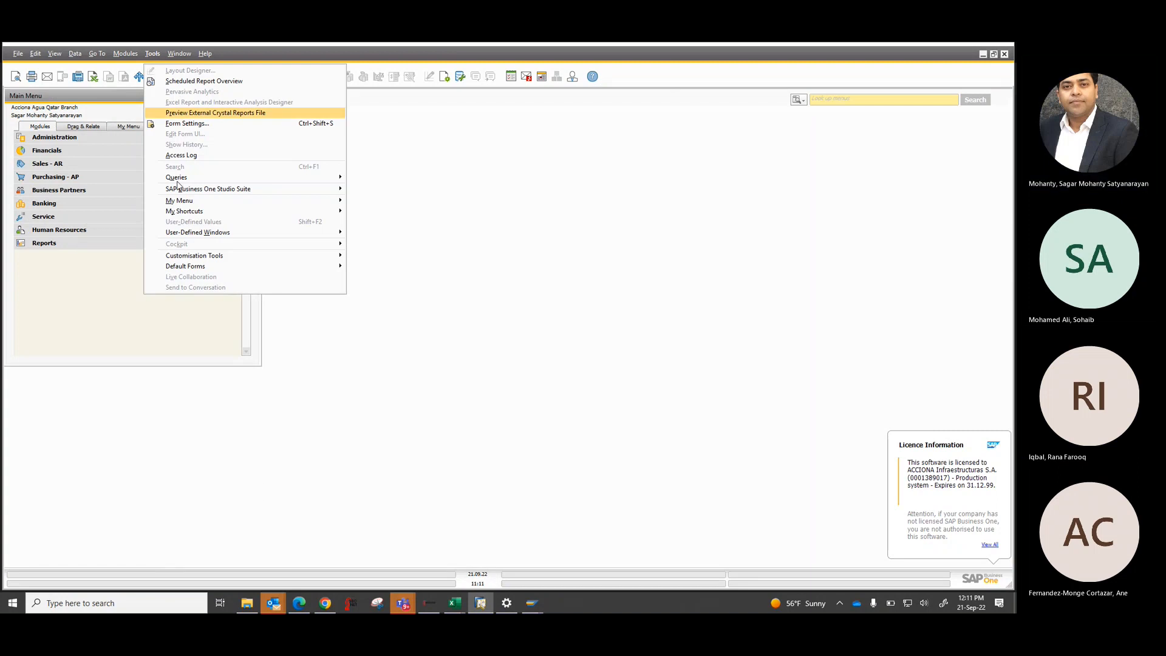
mouse_move(179, 178)
mouse_move(389, 231)
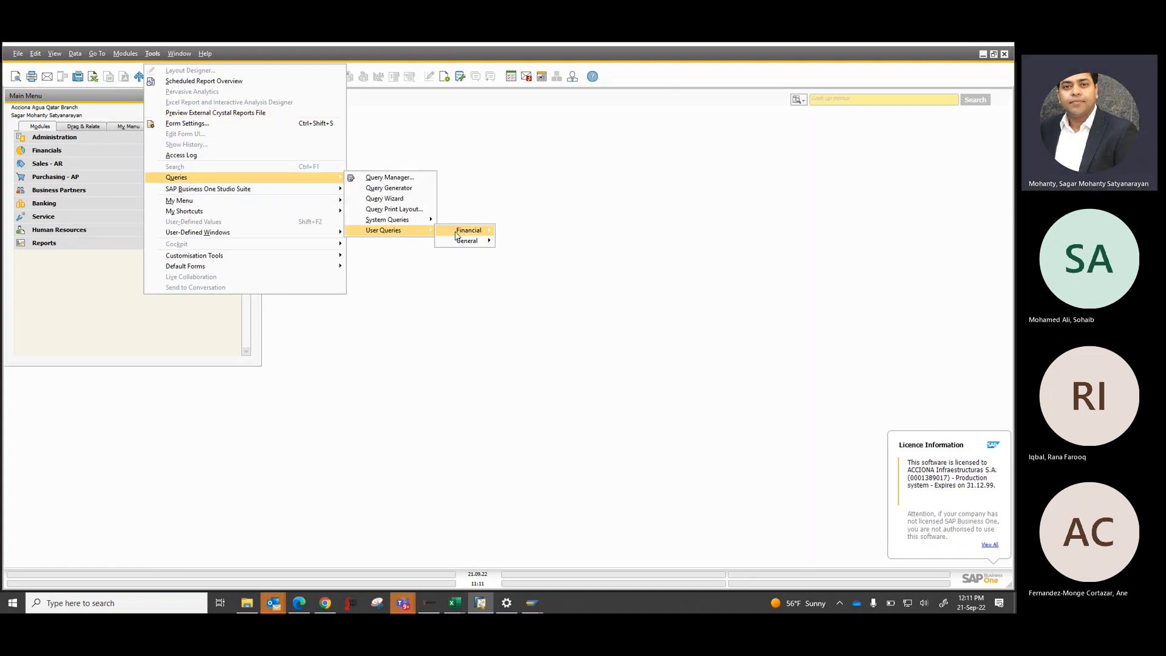
mouse_move(458, 232)
left_click(549, 252)
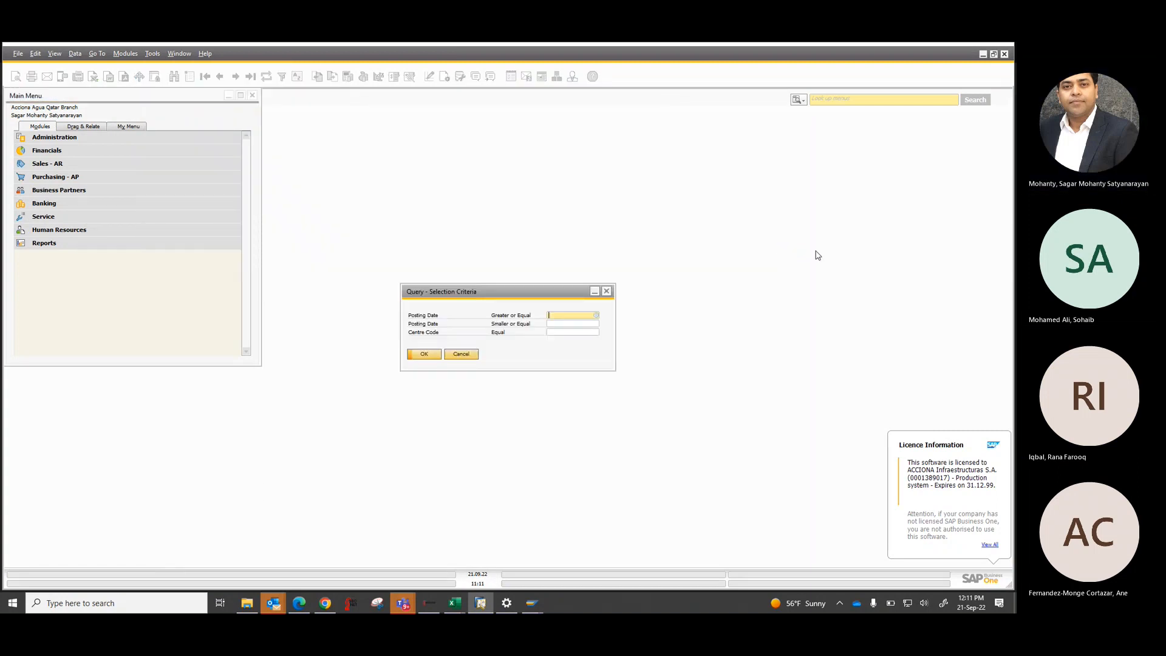
- Run the query for posting dates from 01.01.22 to 31.08.22 and centre code QA01O2
type("01.01.22")
key("Tab")
type("31")
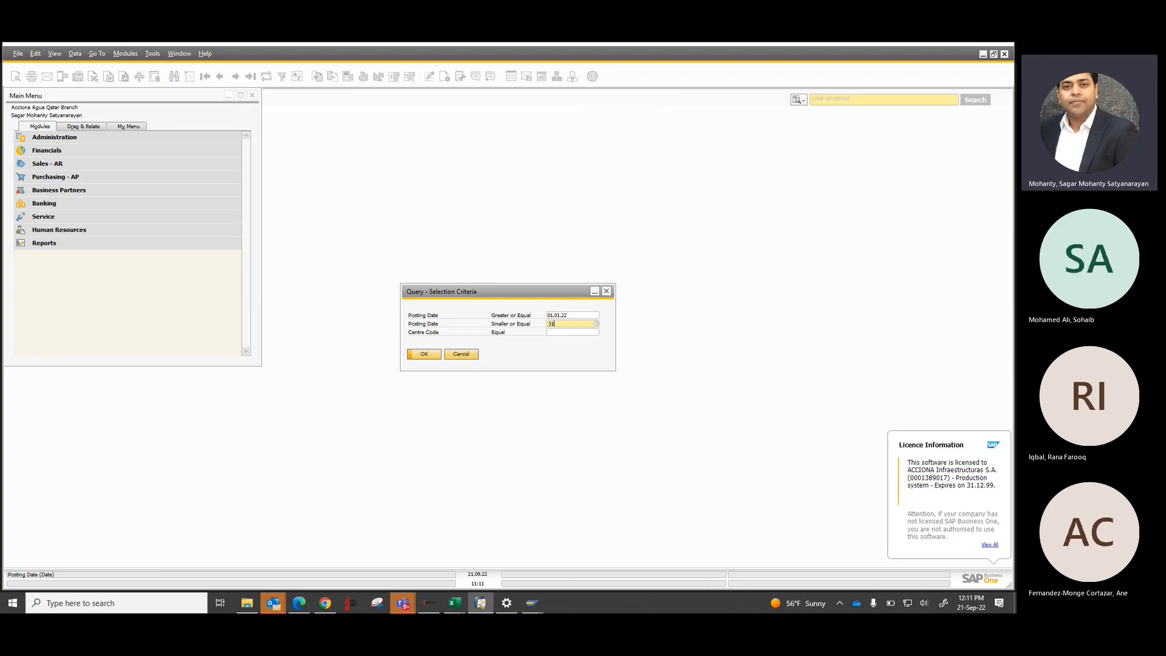
type(".08.22")
key("Tab")
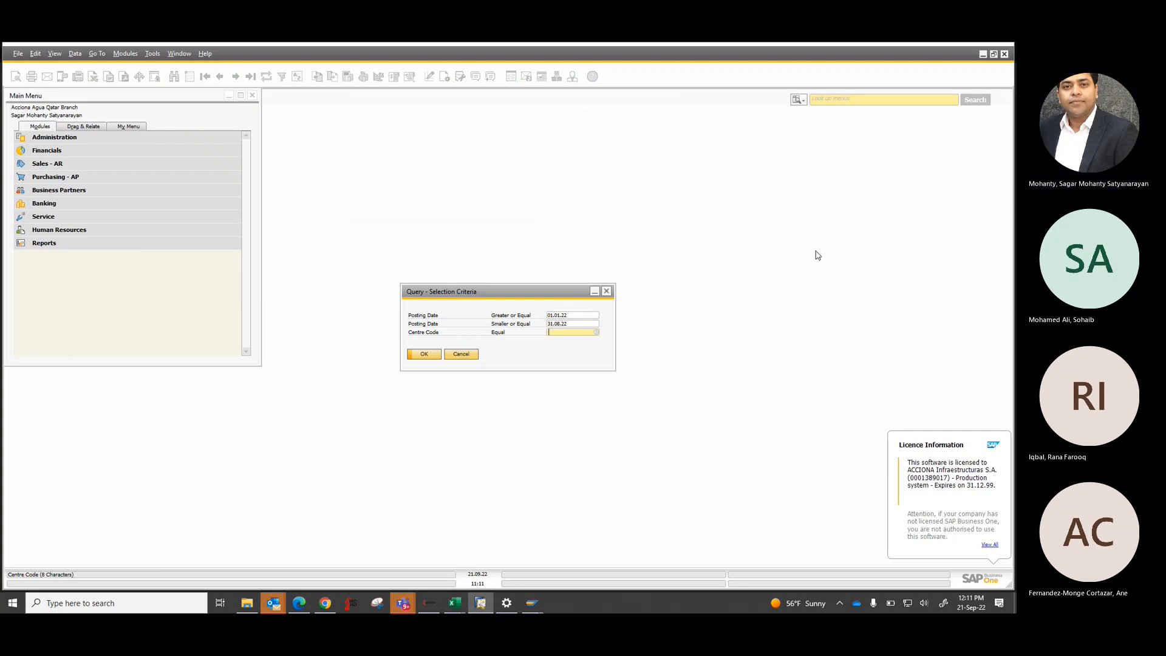
left_click(596, 331)
double_click(445, 367)
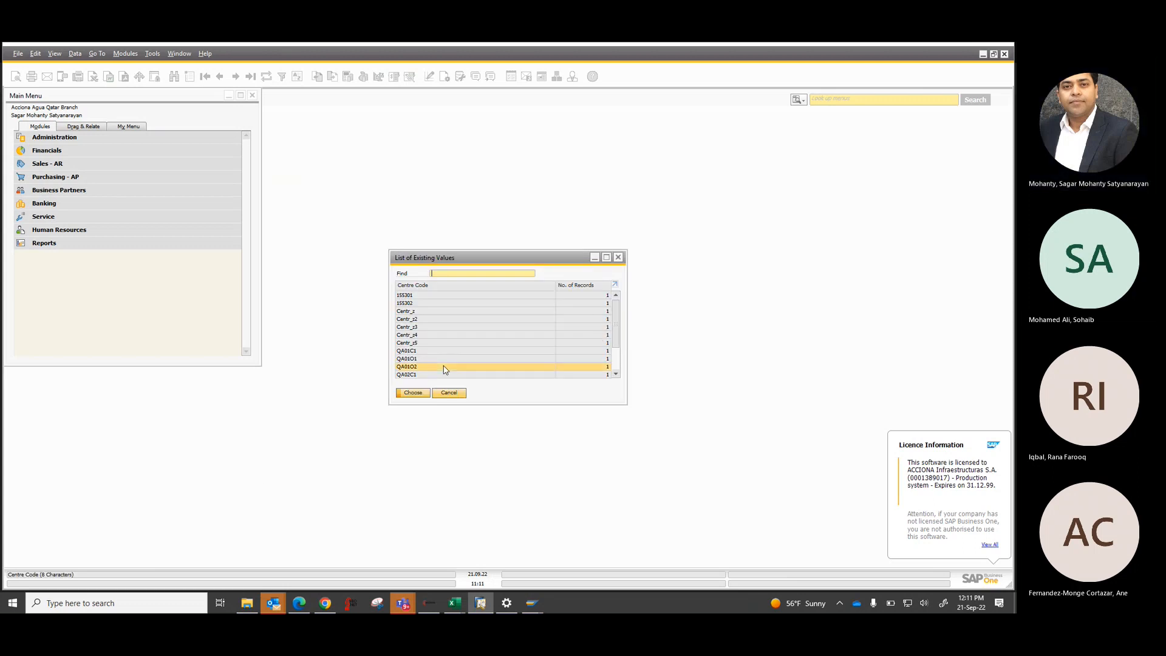
left_click(432, 358)
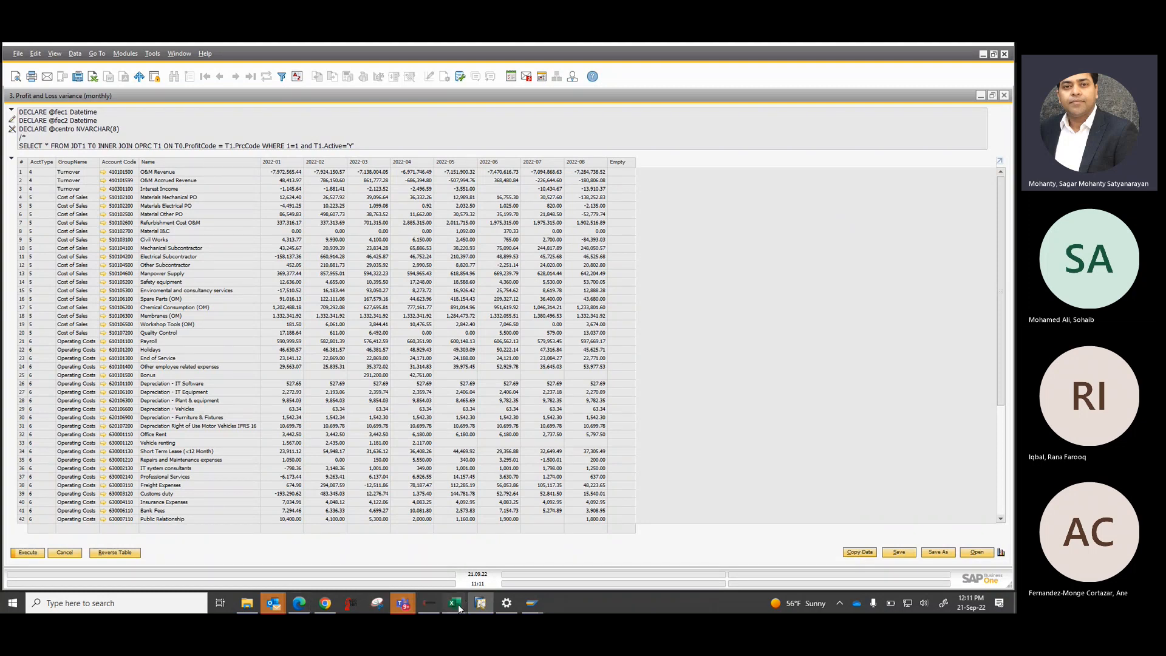
- Switch to a blank Excel workbook, paste the copied query results at A1 and autofit the column widths
left_click(485, 575)
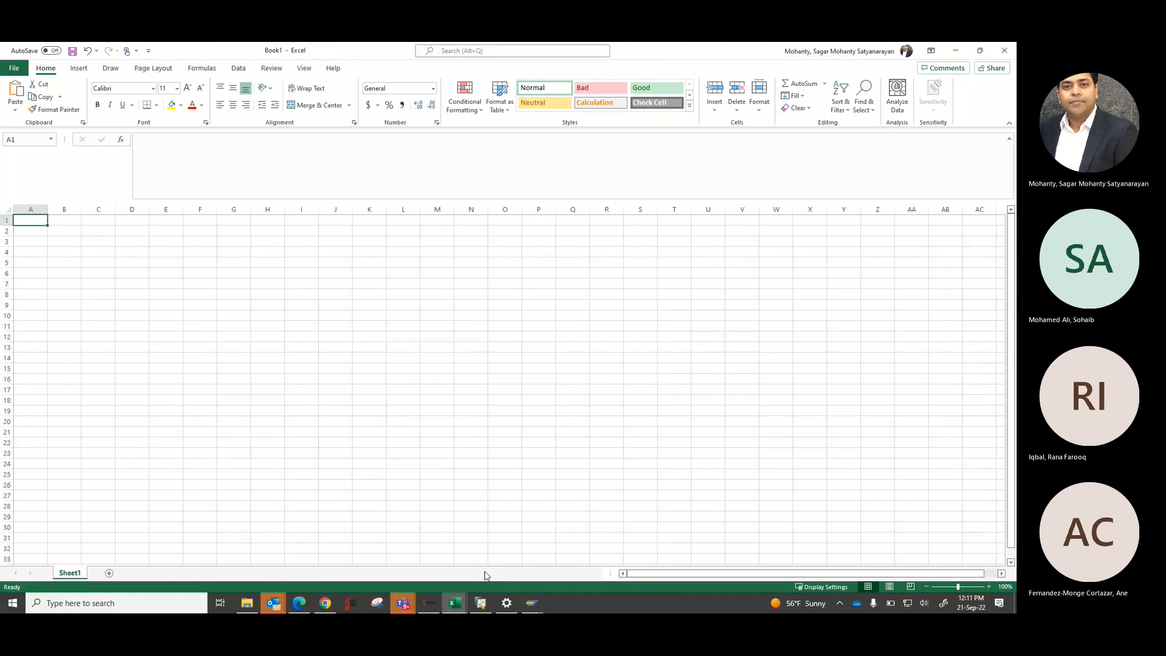
key("ctrl+v")
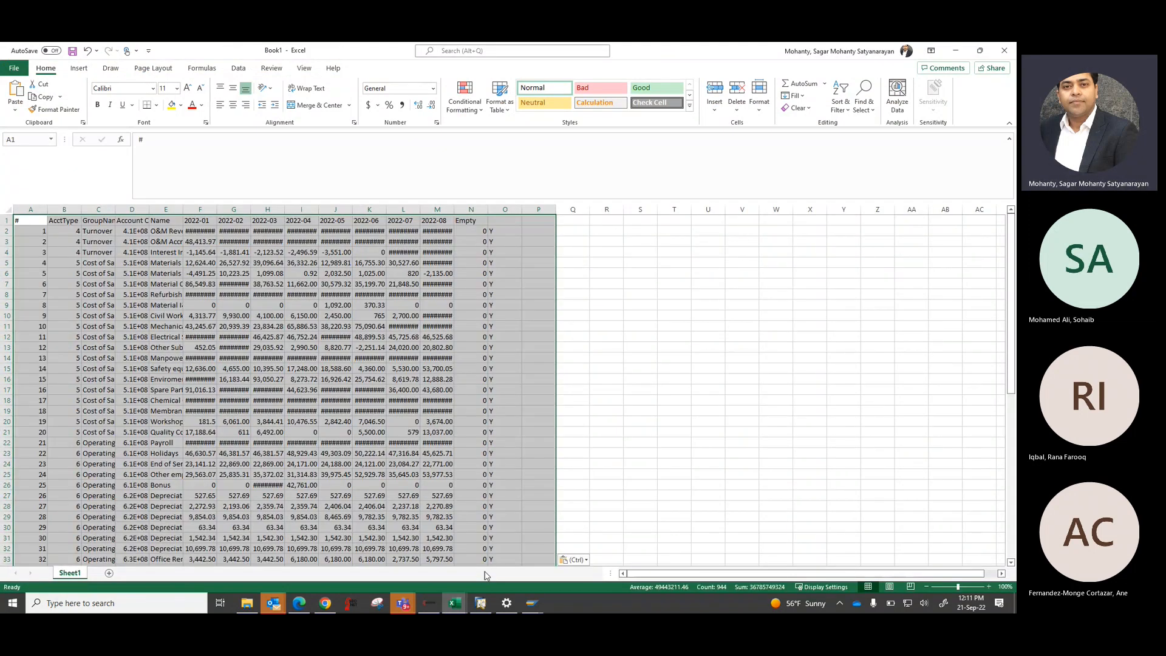
key("alt+o")
key("c")
key("a")
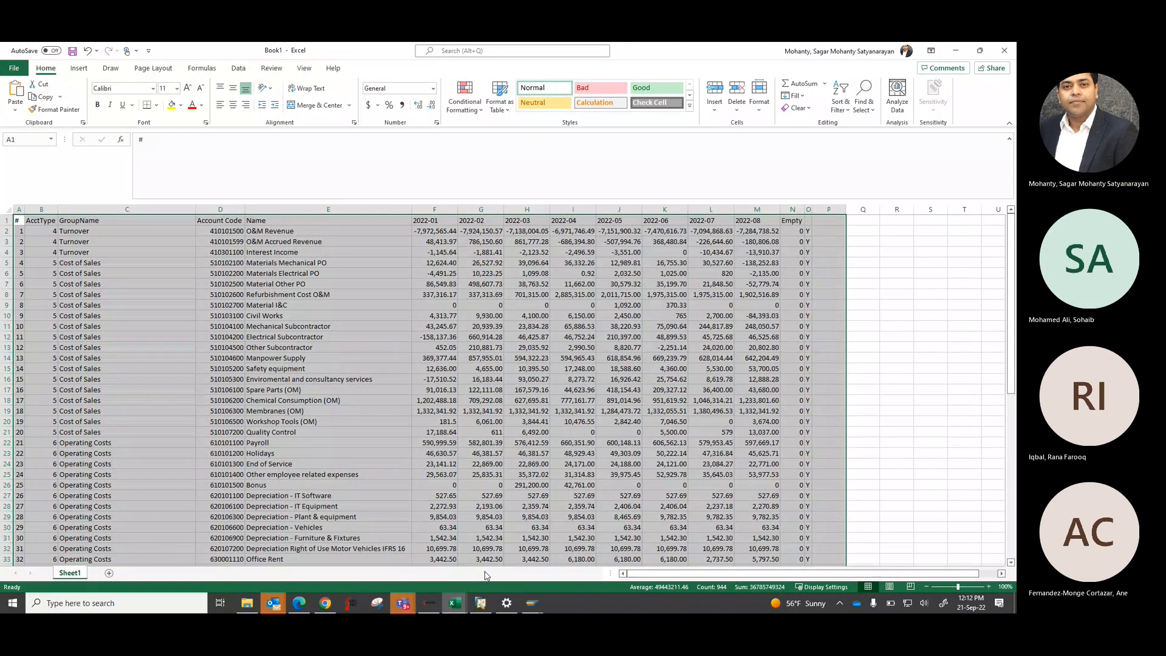
key("alt+Tab")
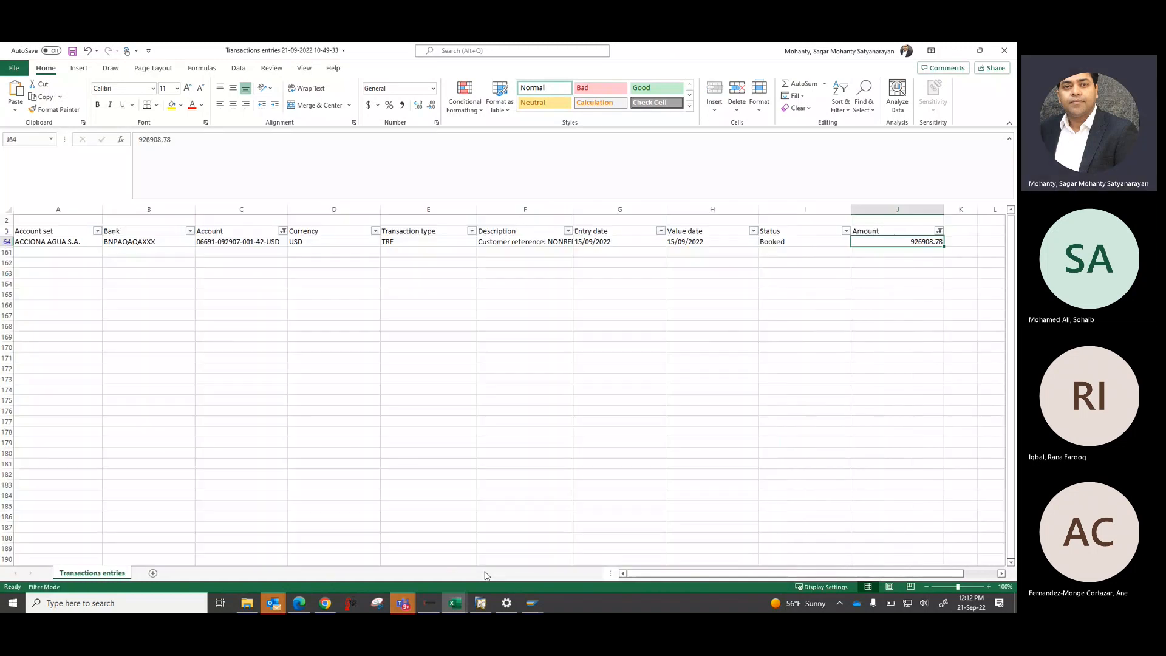
key("alt+Tab")
key("alt+Tab")
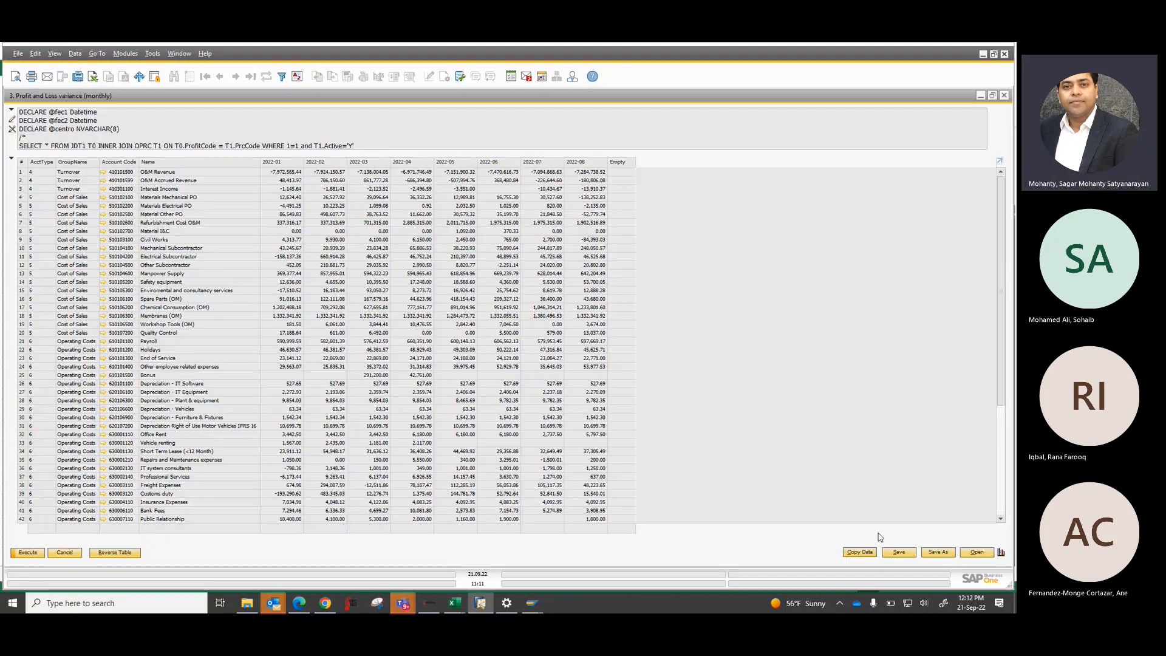
key("alt+Tab")
key("alt+Tab")
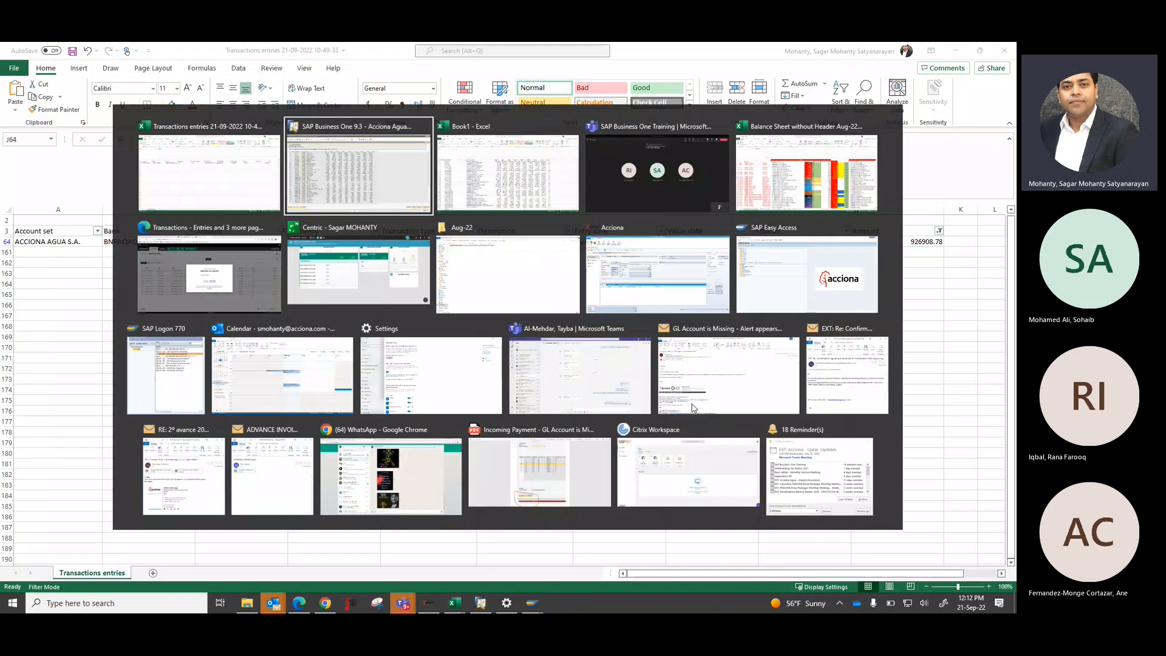
- In Book1, format the monthly amounts in F2:N63 with thousands separators and no decimal places
key("Right")
key("Right")
key("Right")
key("Right")
key("Right")
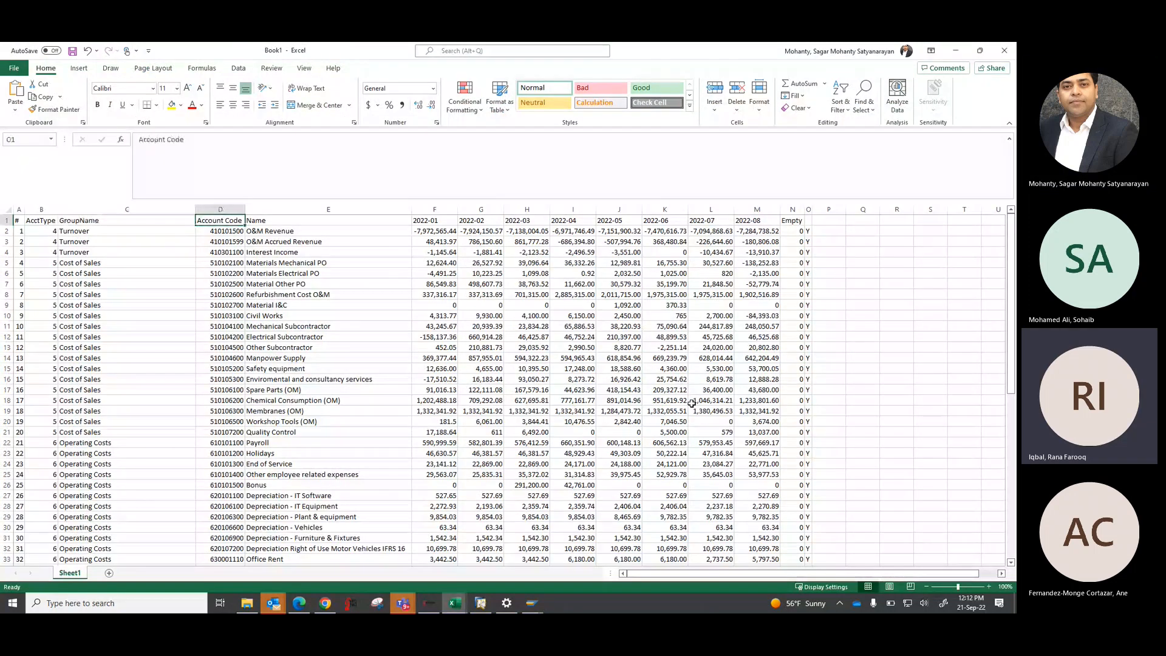
key("Down")
key("ctrl+shift+Down")
key("ctrl+shift+Right")
key("shift+Left")
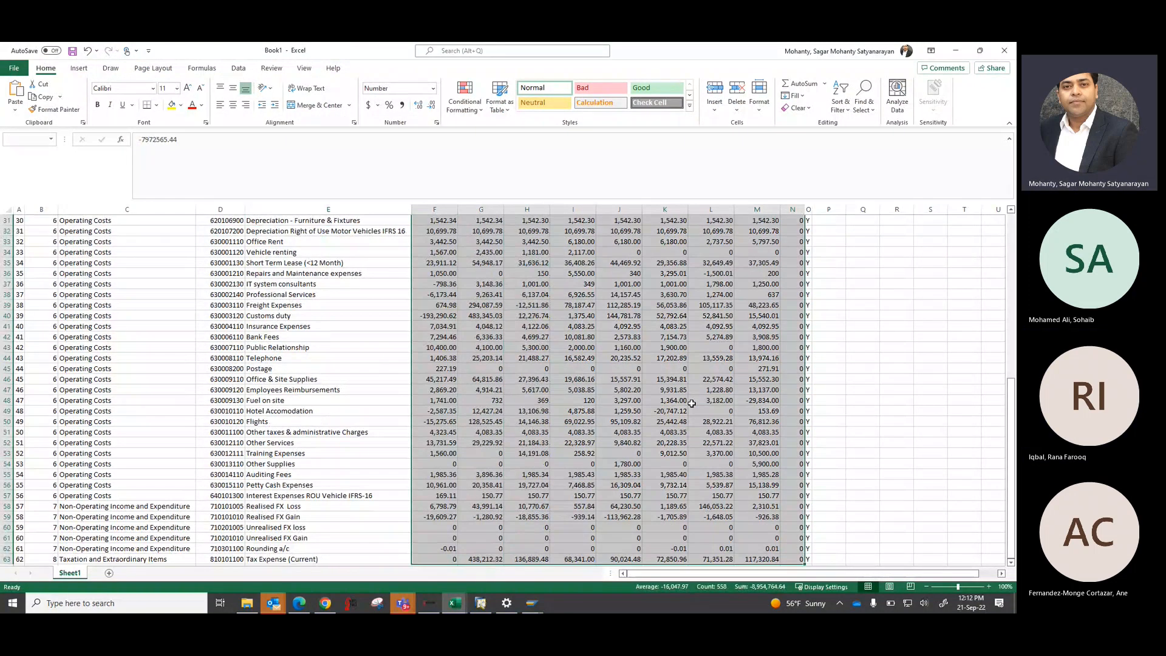
left_click(401, 105)
left_click(432, 105)
left_click(431, 105)
key("Up")
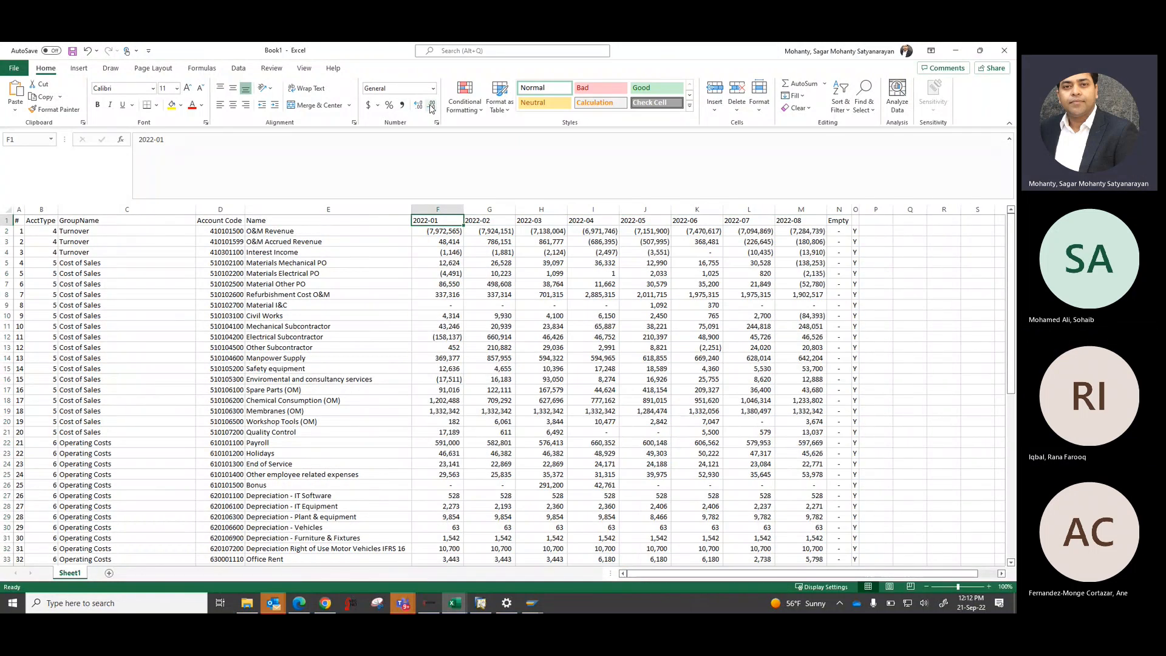
- Copy the column headings in F1:N1, from 2022-01 through Empty, to the blank area starting at Q1
key("shift+Right")
key("shift+Right")
key("shift+Right")
key("shift+Right")
key("shift+Right")
key("shift+Right")
key("shift+Right")
key("shift+Right")
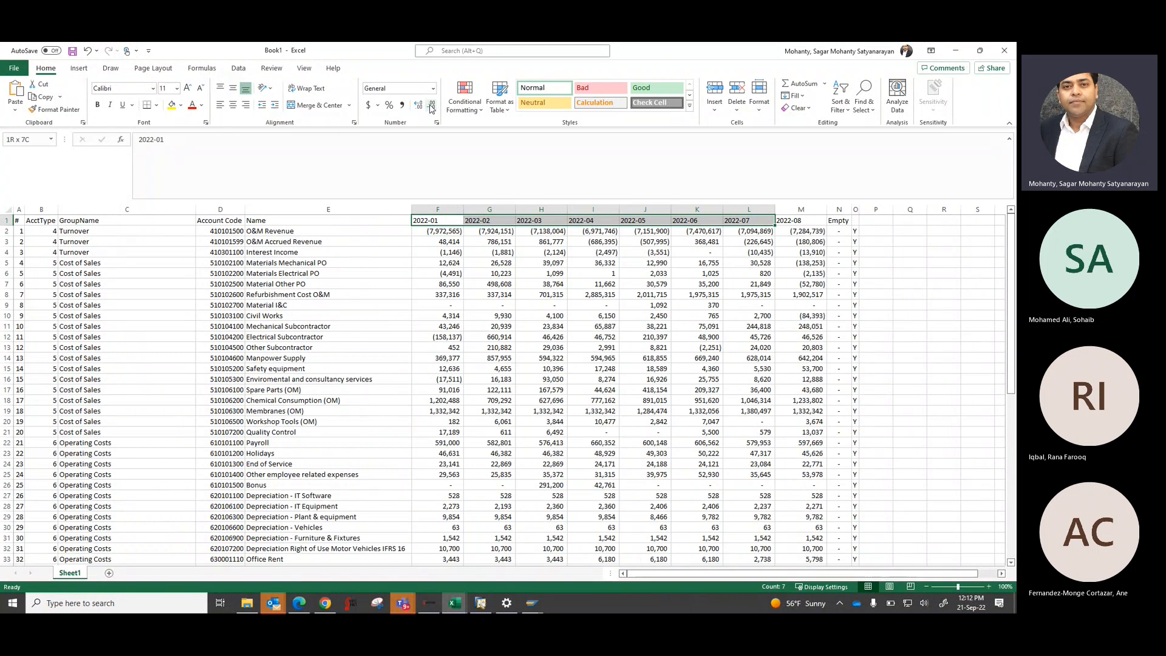
key("ctrl+c")
key("Right")
key("Right")
key("Right")
key("Right")
key("Right")
key("Right")
key("Right")
key("Right")
key("Right")
key("Right")
key("Right")
key("Right")
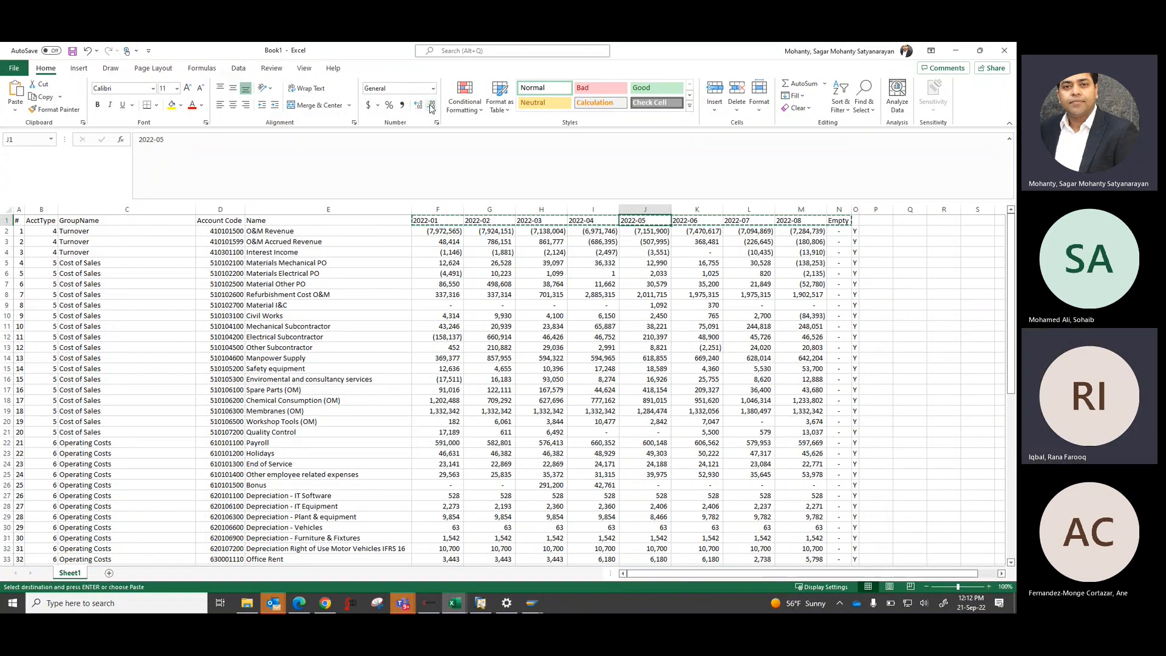
key("Left")
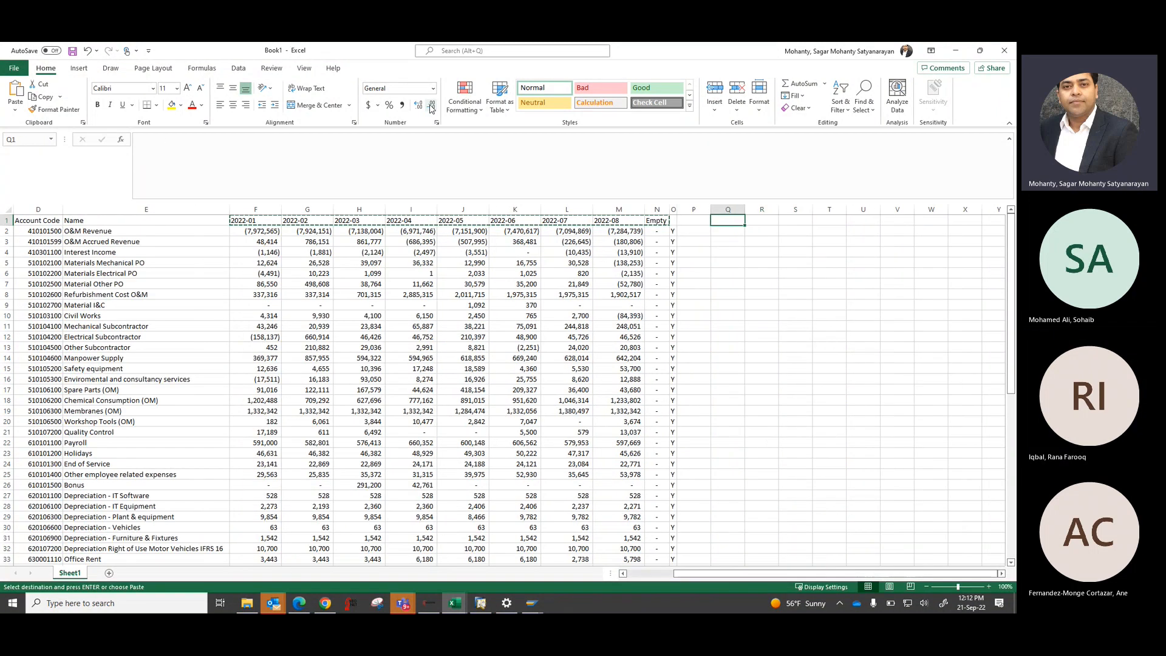
key("ctrl+v")
- In Q2, enter a formula that divides the January O&M Revenue amount in F2 by 3.64
key("Down")
type("+")
key("Left")
key("Left")
key("Left")
key("Left")
key("Left")
key("Left")
key("Left")
key("Left")
key("Left")
key("Left")
key("Left")
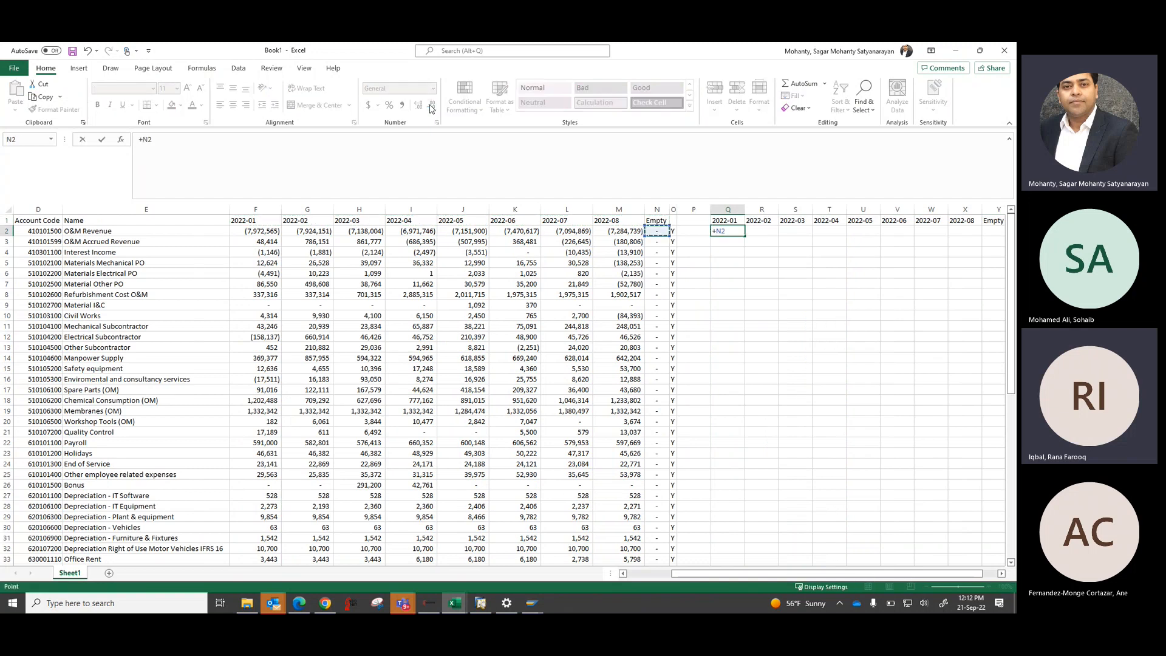
type("/3.64")
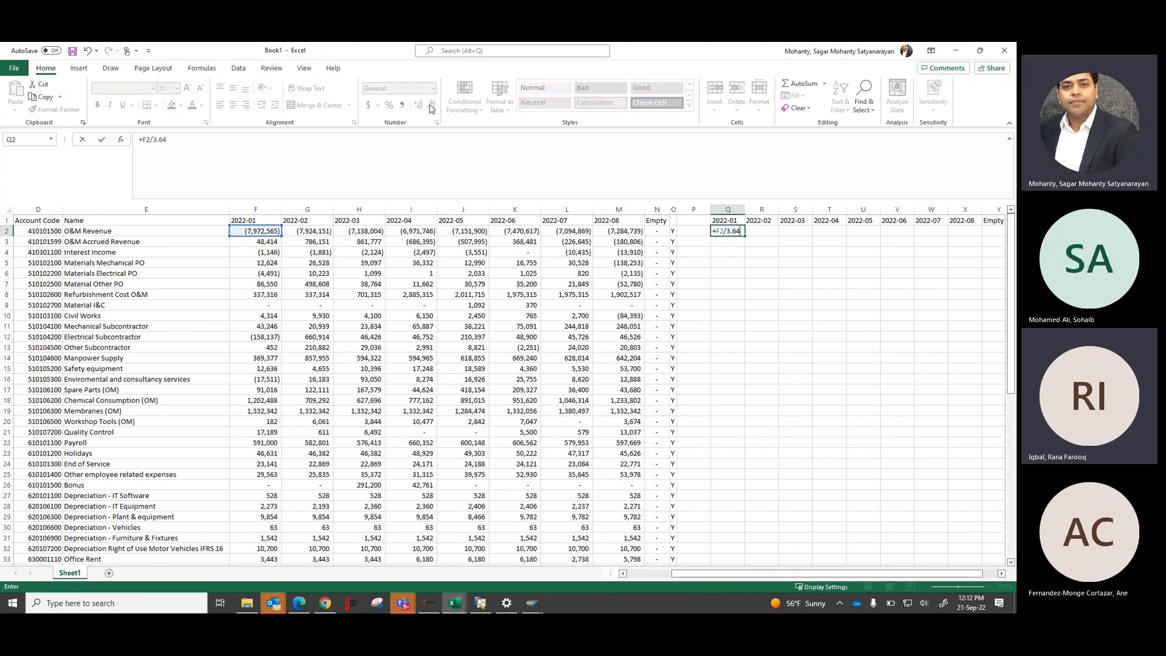
key("ctrl+Return")
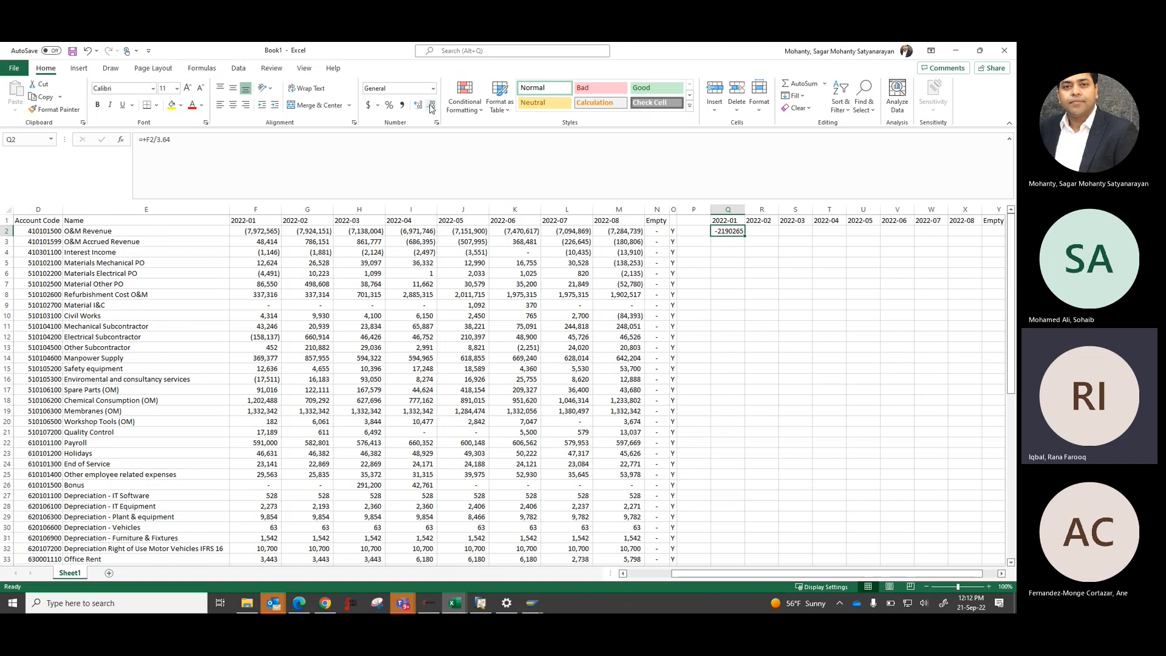
- Copy the conversion formula from Q2 across R2:Y2
key("ctrl+c")
key("Right")
key("shift+Right")
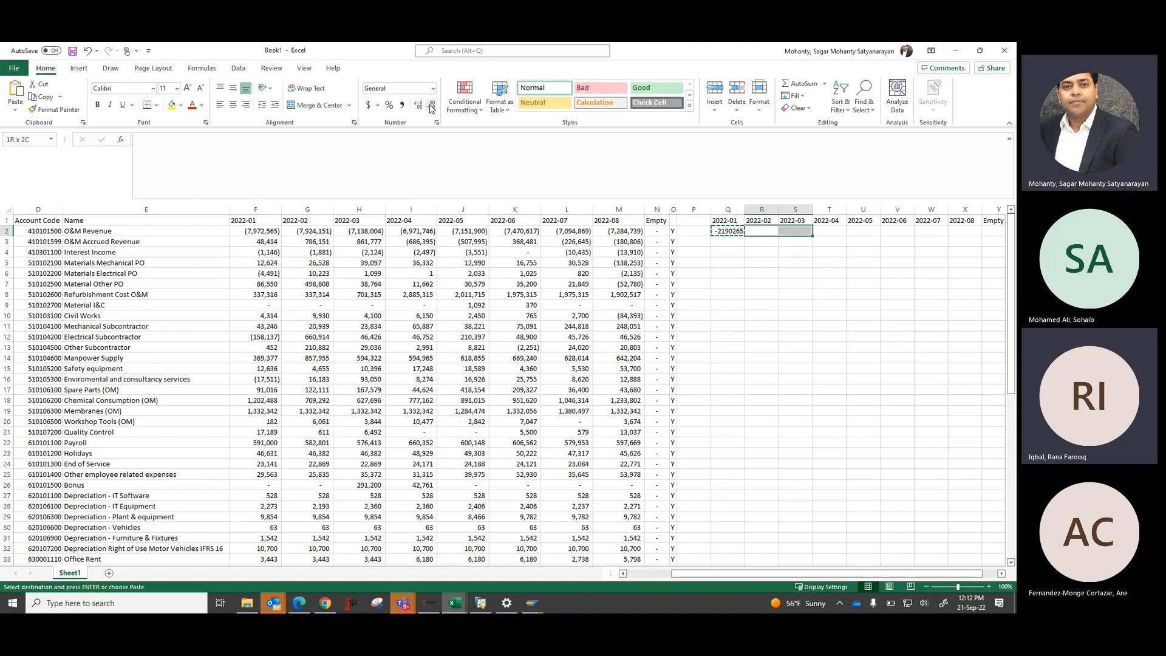
key("shift+Right")
key("shift+Right")
key("shift+Right")
key("shift+Right")
key("shift+Right")
key("shift+Right")
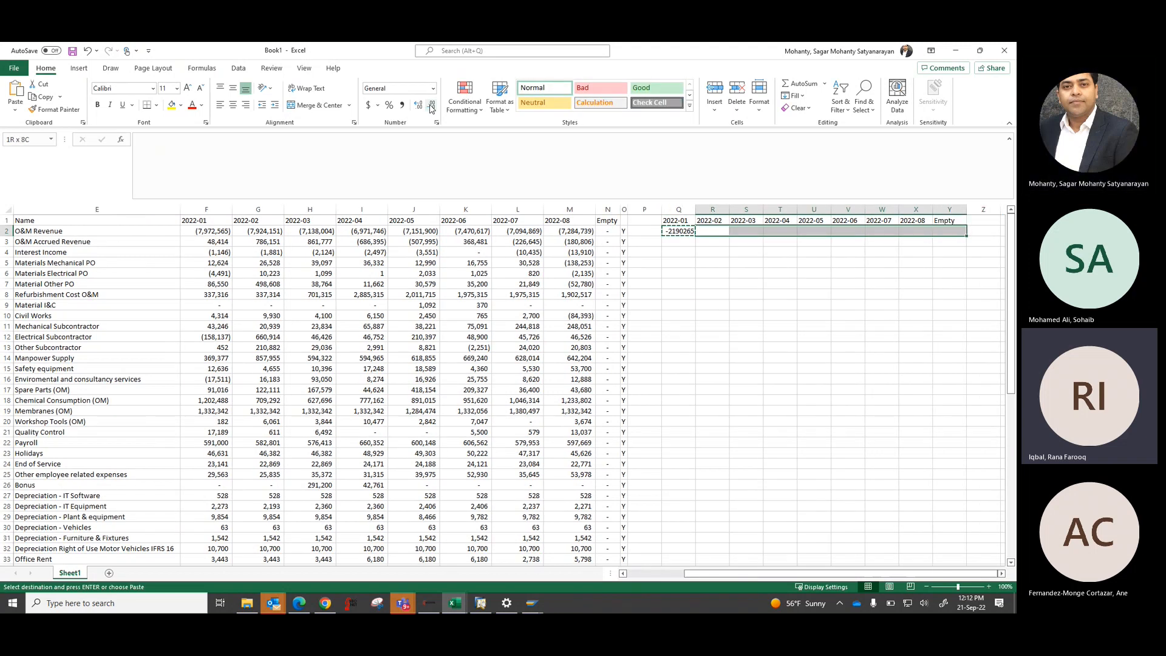
key("ctrl+v")
- Copy the conversion formulas in Q2:Y2 down all account rows to row 63
key("Left")
key("shift+Right")
key("shift+Right")
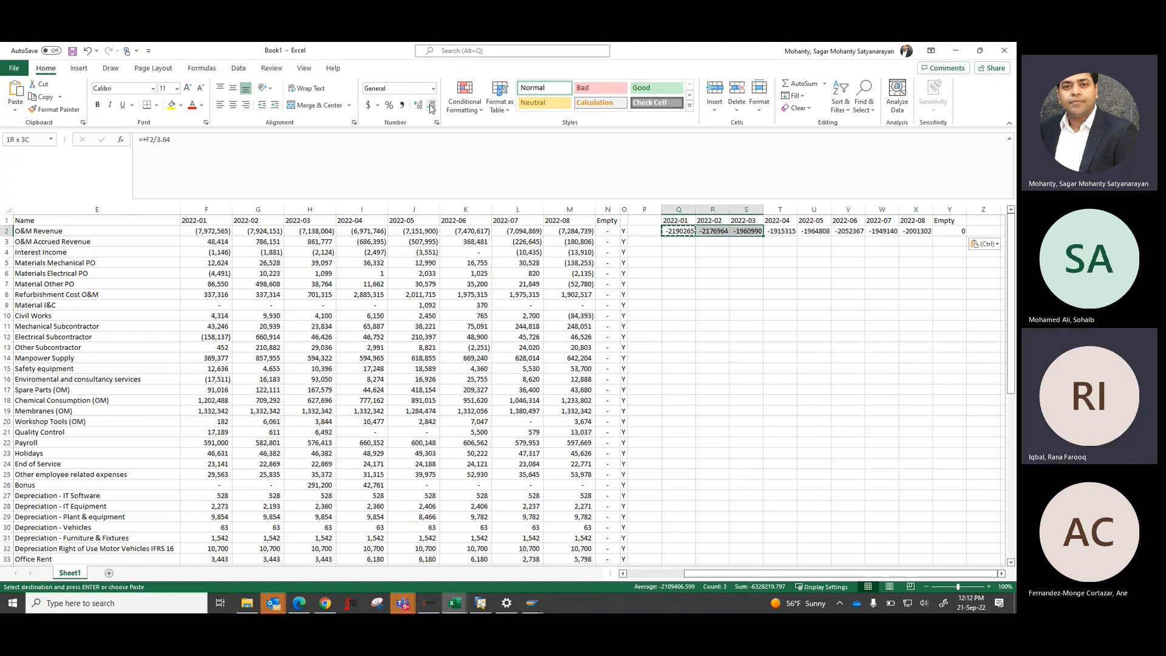
key("shift+Right")
key("shift+Right")
key("shift+Right")
key("shift+Right")
key("shift+Right")
key("shift+Right")
key("ctrl+c")
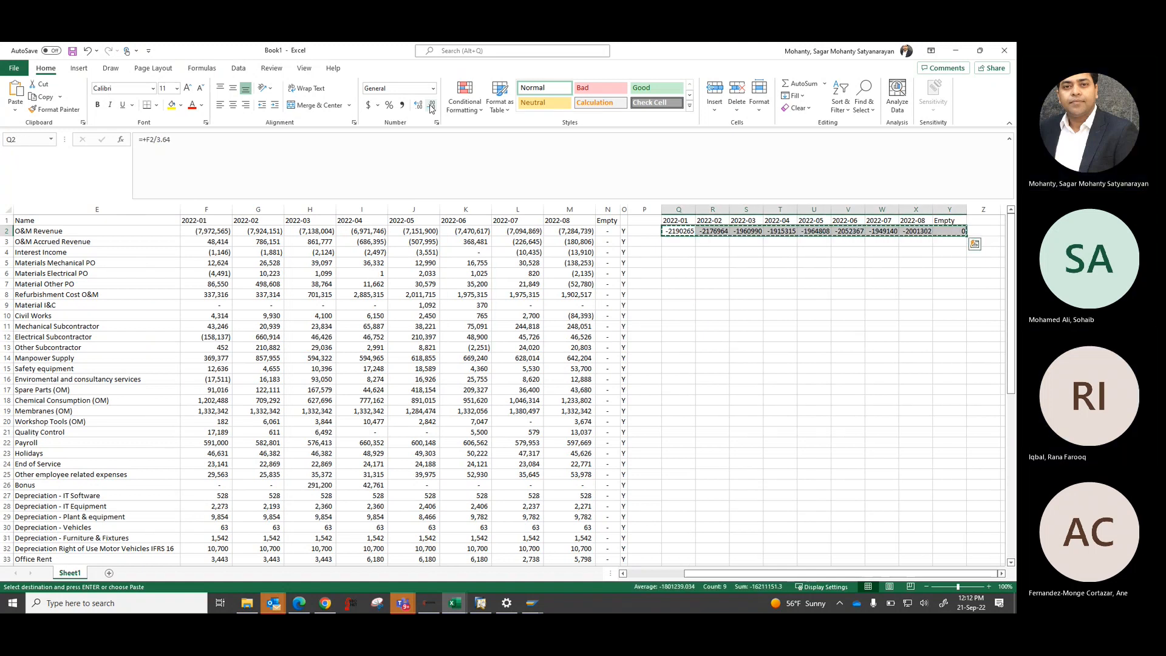
key("Left")
key("Left")
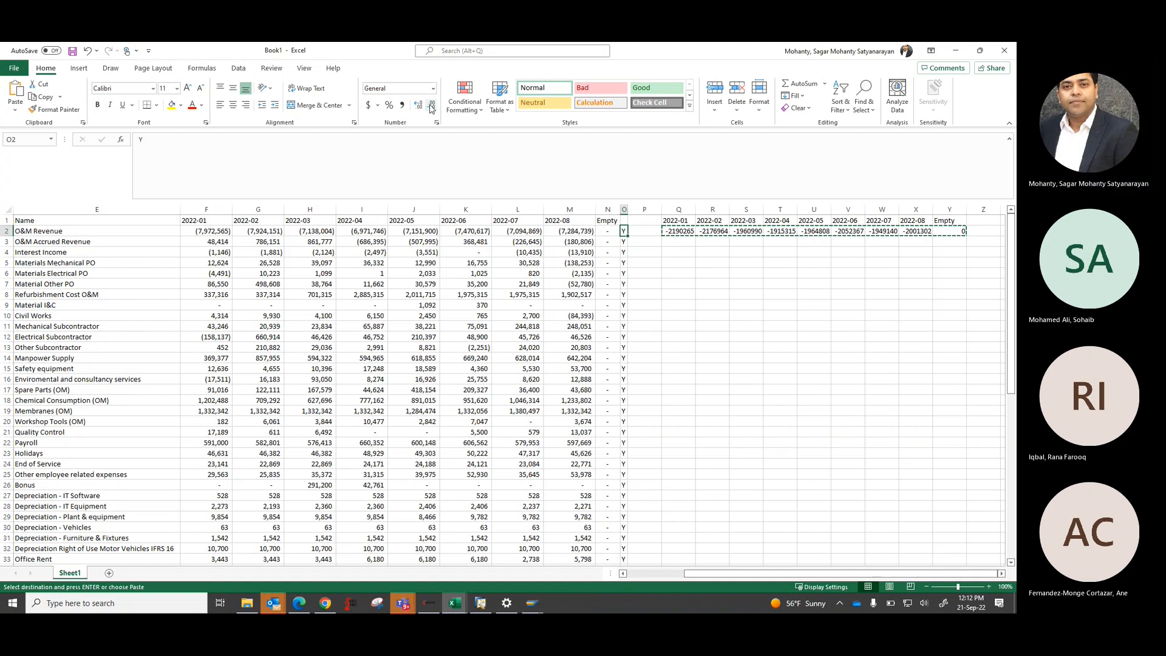
key("ctrl+Down")
key("Right")
key("Right")
key("shift+Right")
key("shift+Right")
key("shift+Right")
key("shift+Right")
key("shift+Right")
key("shift+Right")
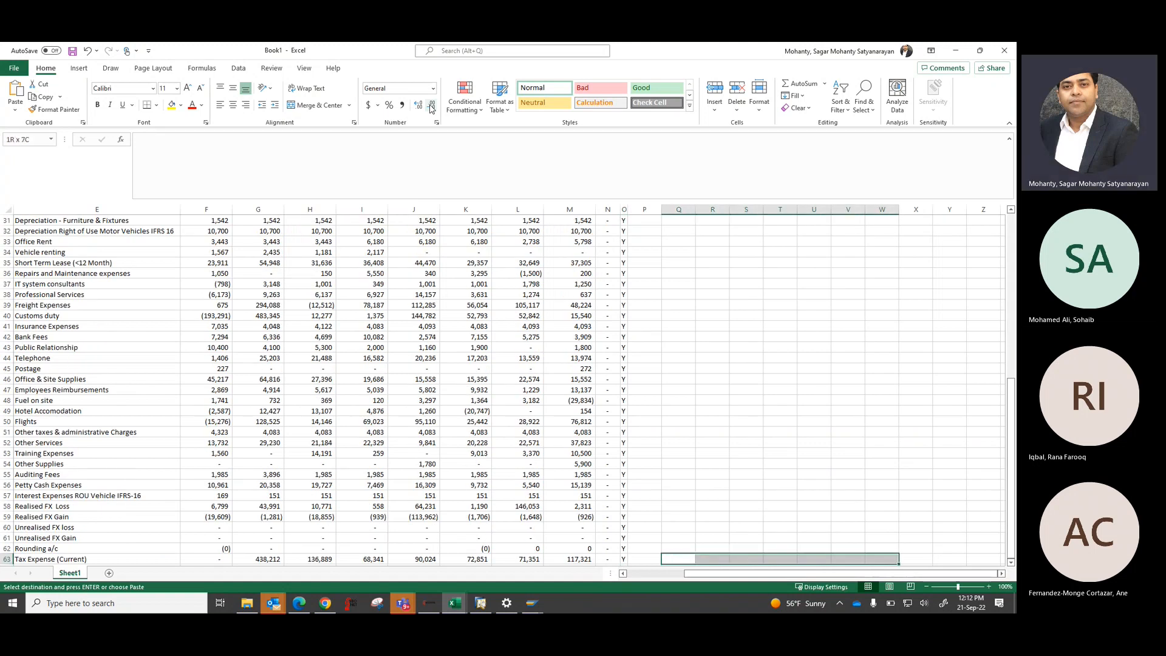
key("shift+Right")
key("shift+Right")
key("ctrl+shift+Up")
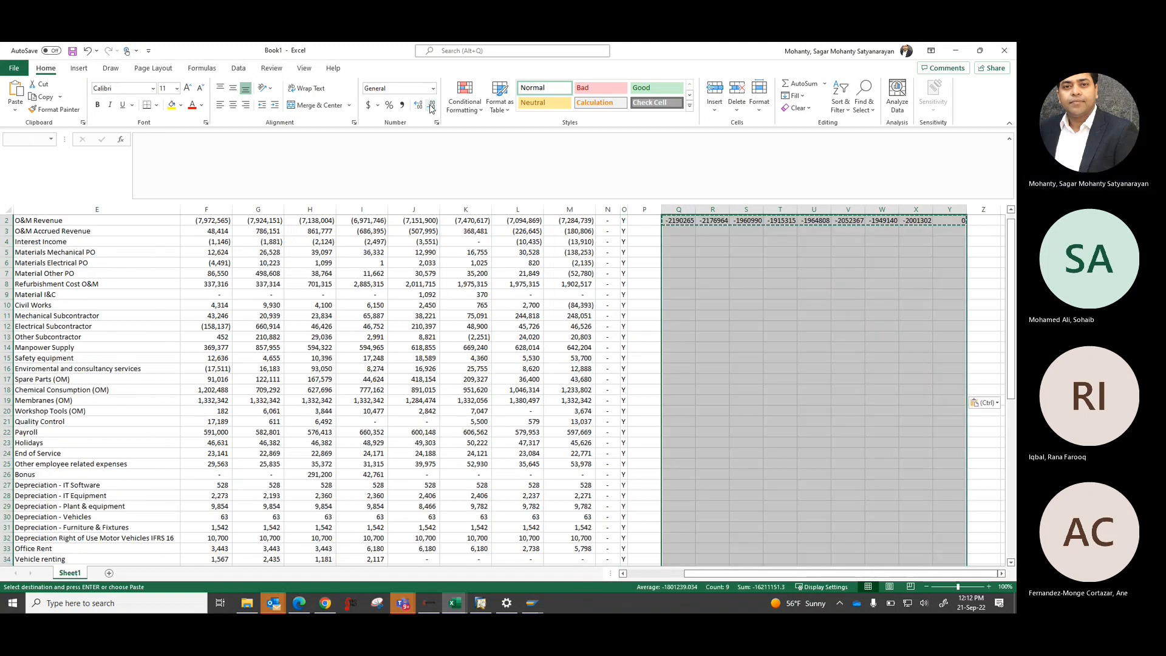
key("ctrl+v")
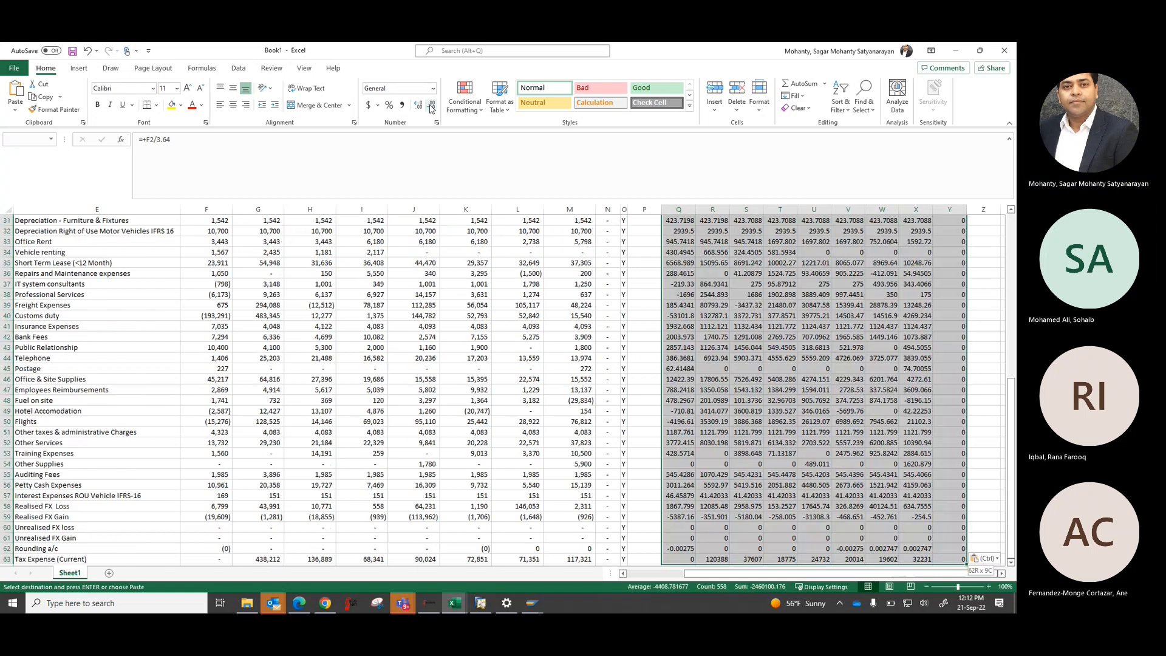
- Format the converted amounts in Q2:X63 with the comma style and two decimal places
key("shift+Left")
key("alt+h")
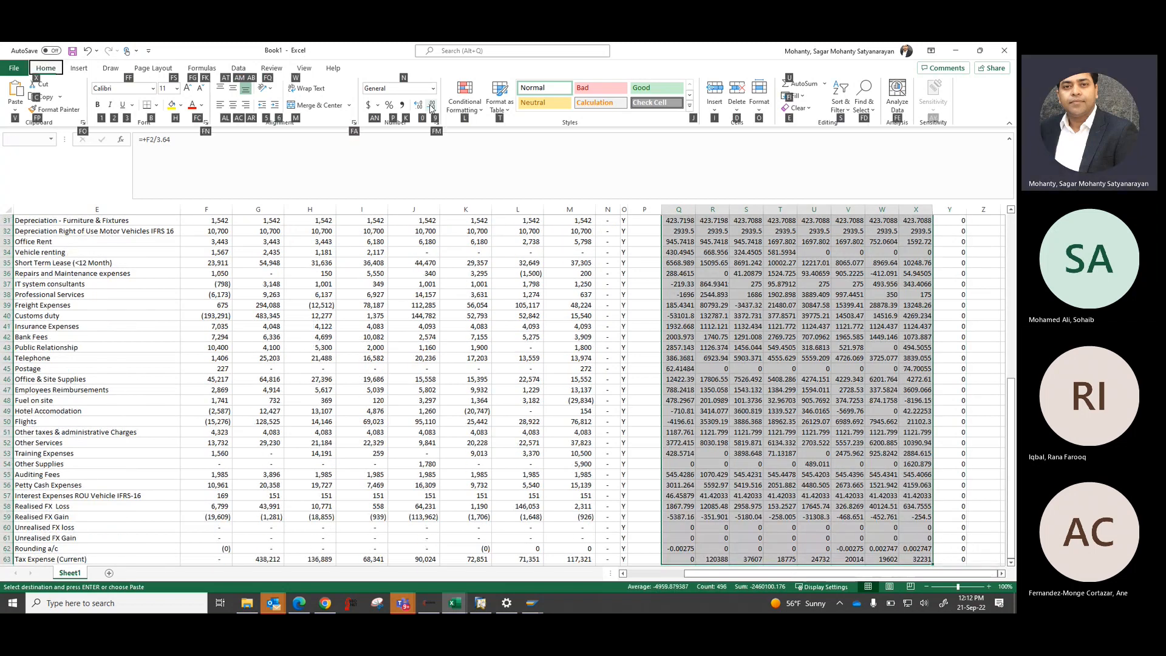
key("a")
key("n")
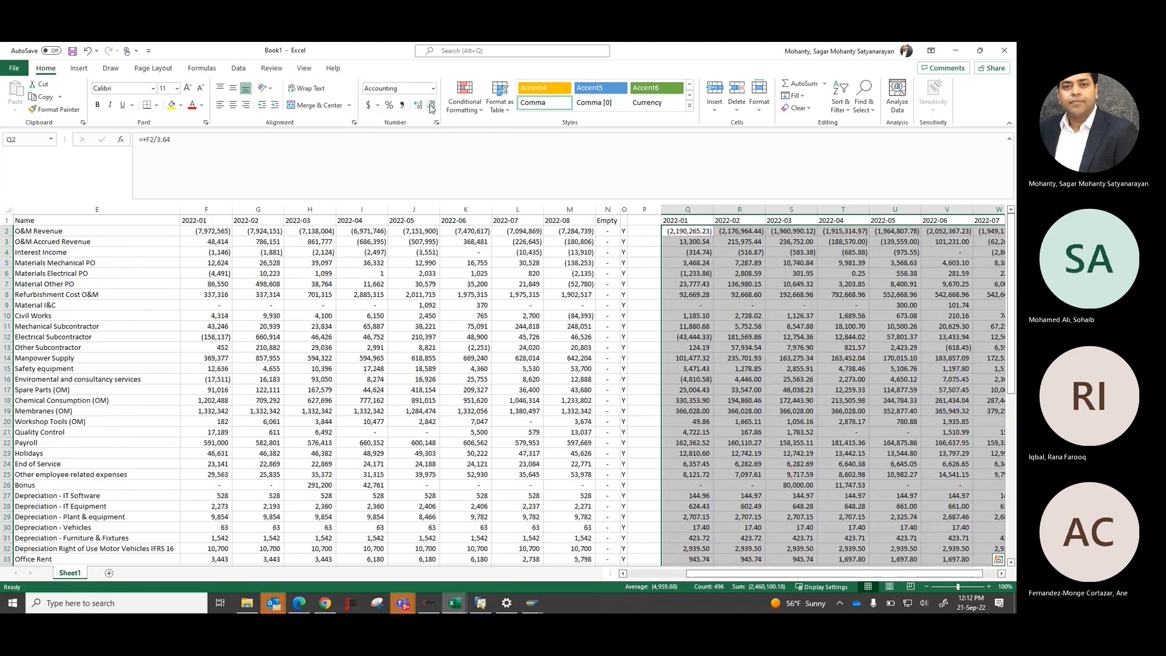
- Sum the converted January amounts Q2:Q63 in cell Q64 below the column
key("Down")
key("ctrl+Down")
key("Down")
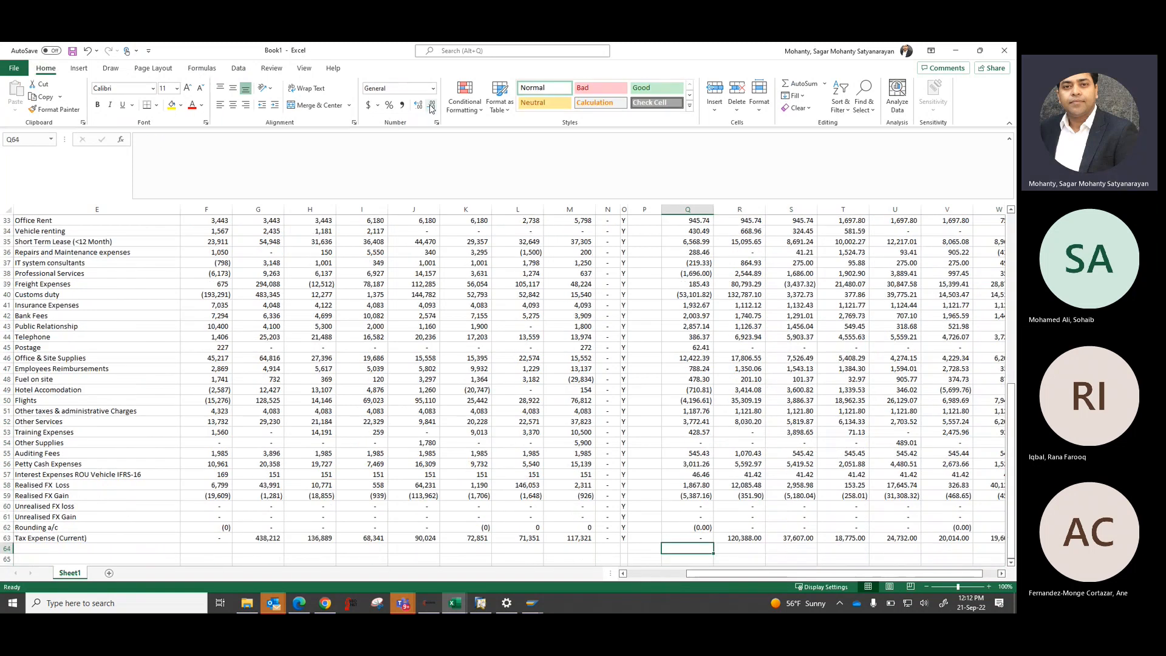
key("alt+equal")
key("ctrl+Return")
- Copy the total formula from Q64 across R64:X64 for the remaining converted months
key("ctrl+c")
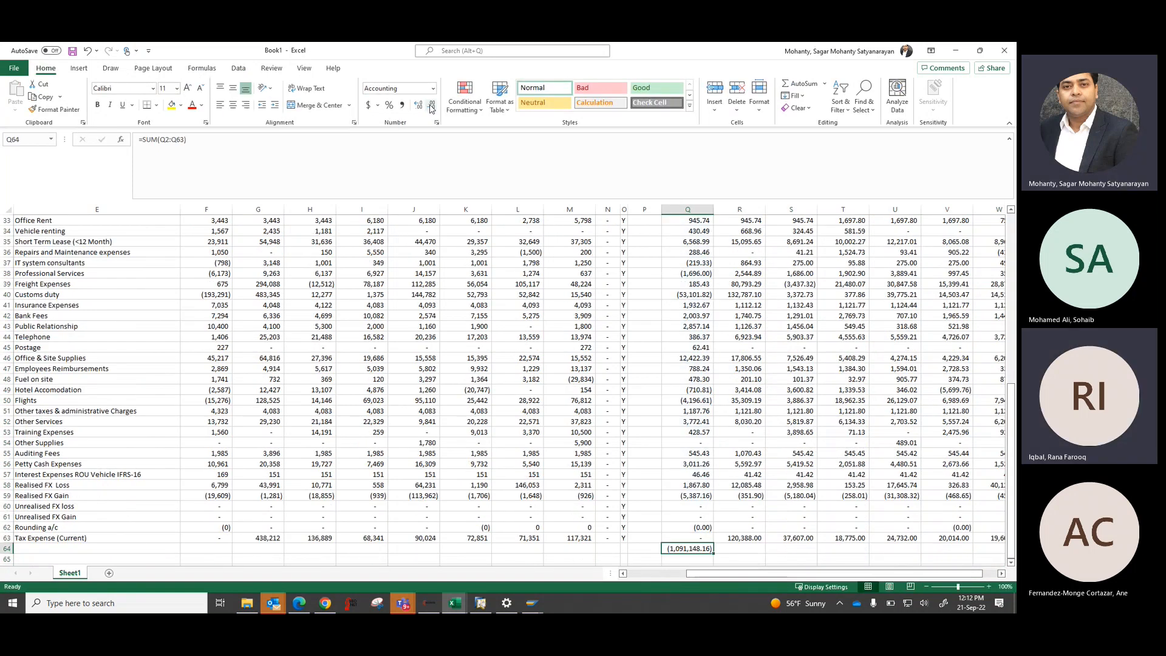
key("Right")
key("shift+Right")
key("shift+Right")
key("shift+Right")
key("shift+Right")
key("shift+Right")
key("shift+Right")
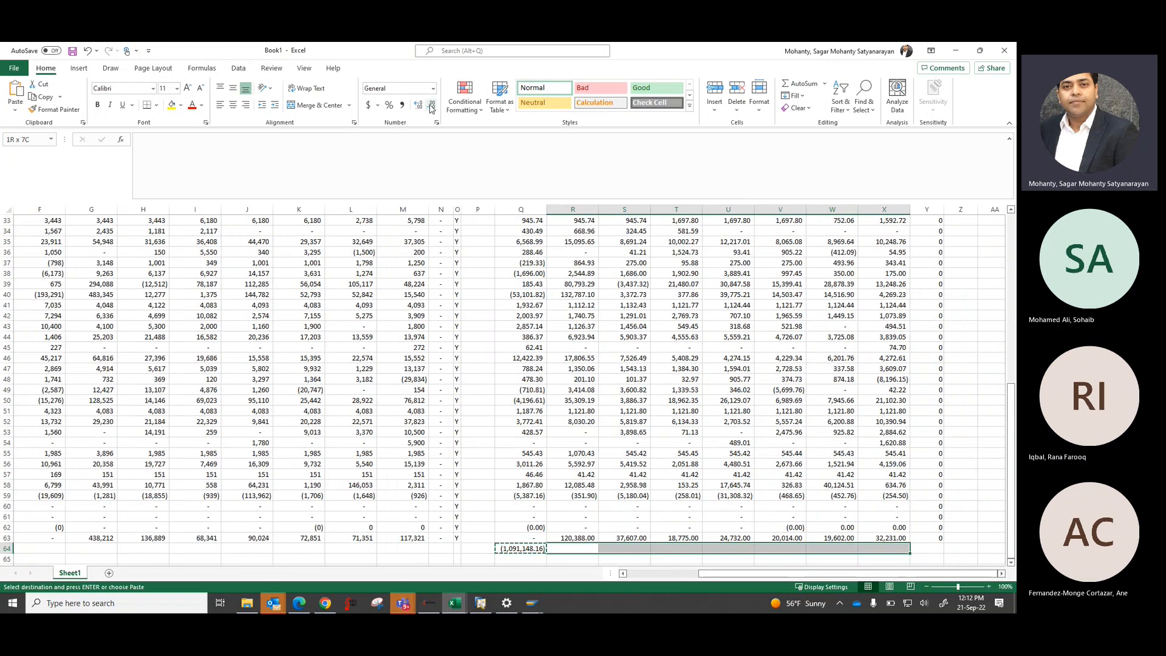
key("ctrl+v")
key("ctrl")
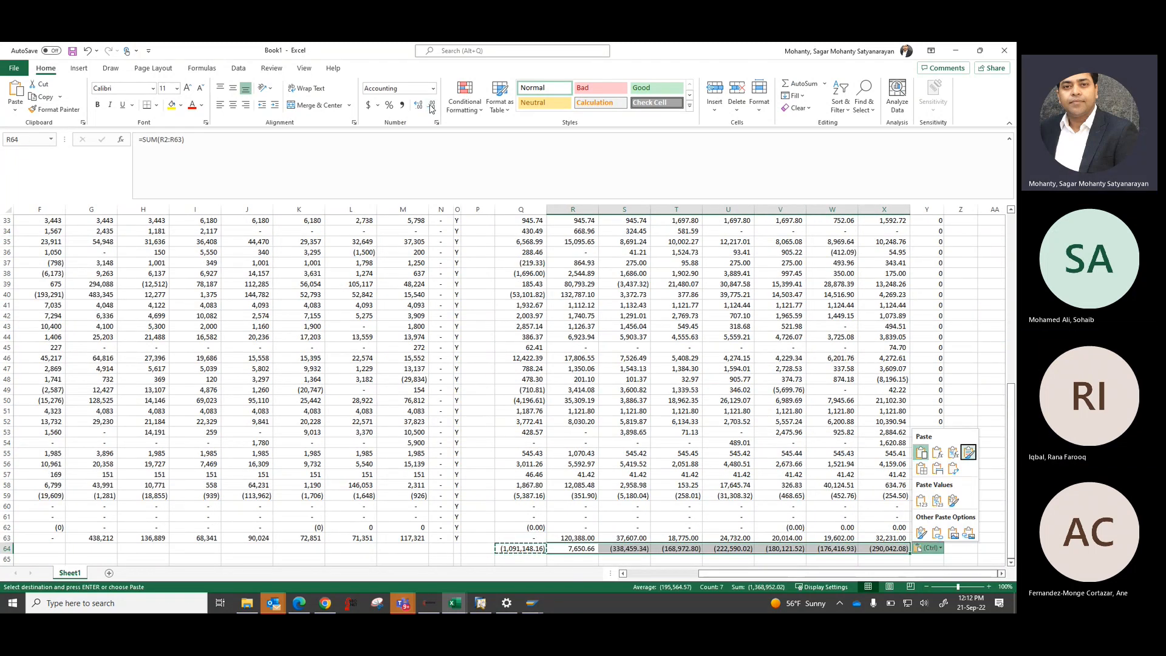
key("Escape")
- Paste the copied total formula into F64:M64 to total the original monthly amounts
key("Left")
key("Left")
key("Left")
key("Left")
key("Left")
key("Left")
key("Left")
key("Left")
key("Left")
key("Left")
key("Left")
key("Left")
key("Left")
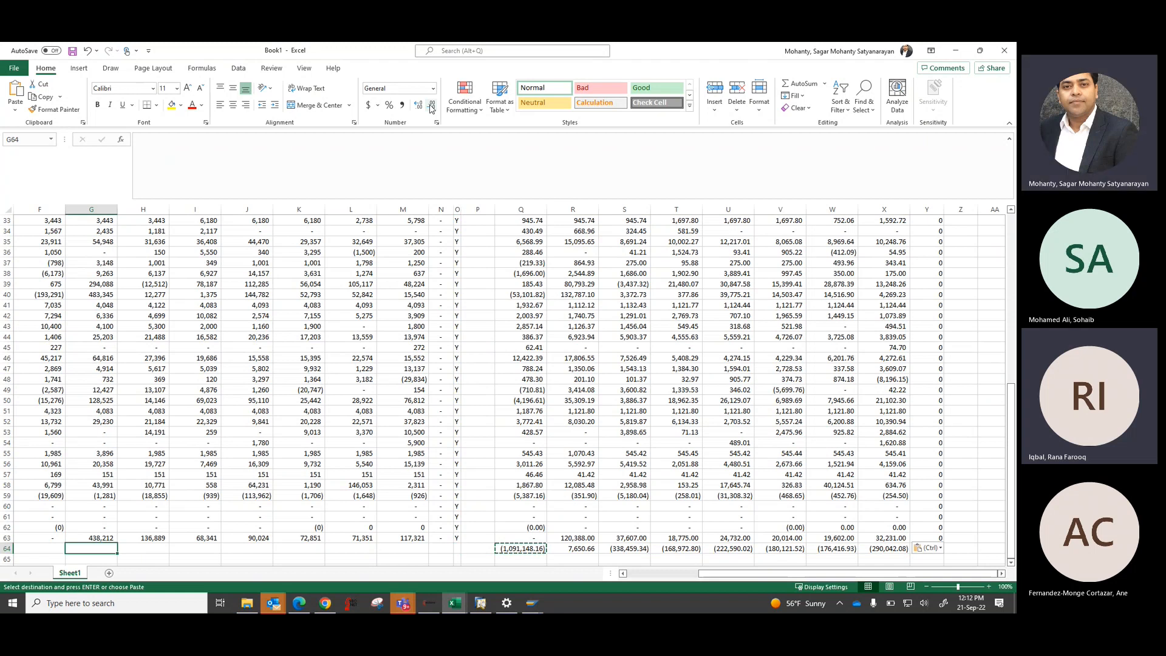
key("Right")
key("Right")
key("Right")
key("Right")
key("Right")
key("Right")
key("Right")
key("Right")
key("Right")
key("Right")
key("Right")
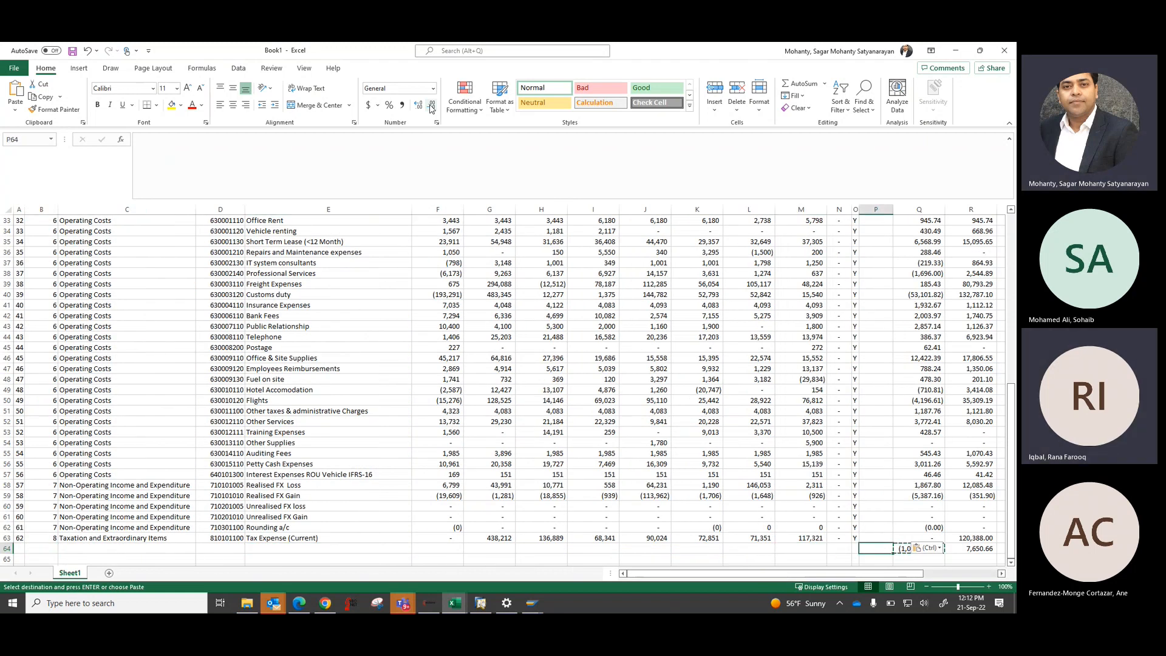
key("Left")
key("Left")
key("Left")
key("shift+Left")
key("shift+Left")
key("shift+Left")
key("shift+Left")
key("shift+Left")
key("shift+Left")
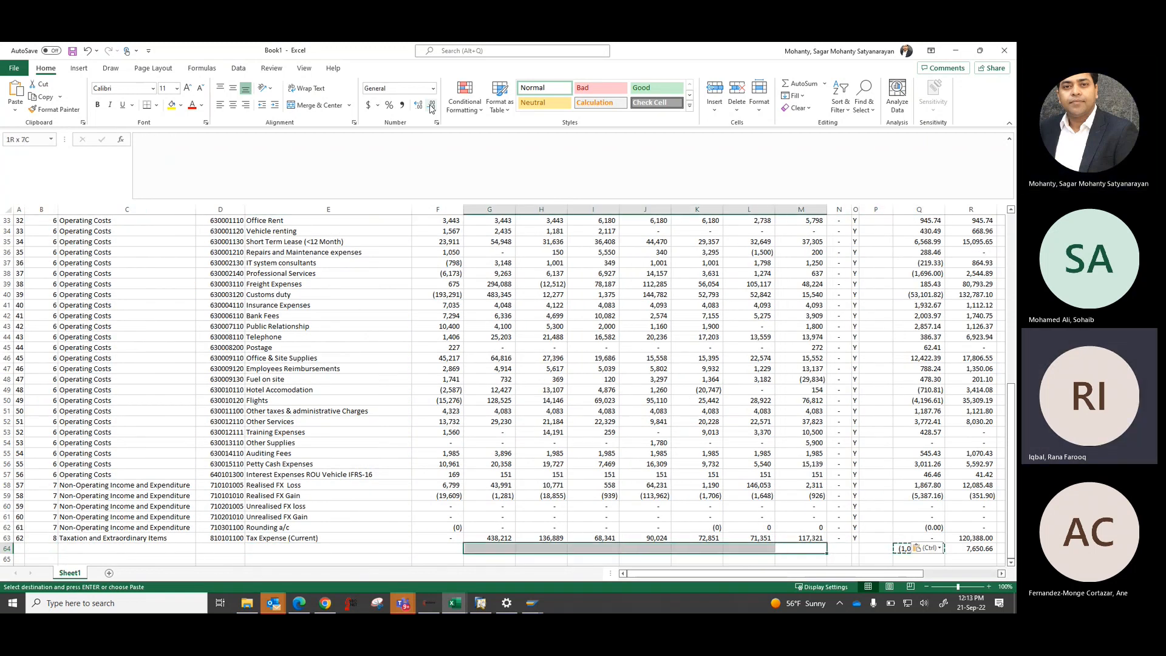
key("shift+Left")
key("ctrl+v")
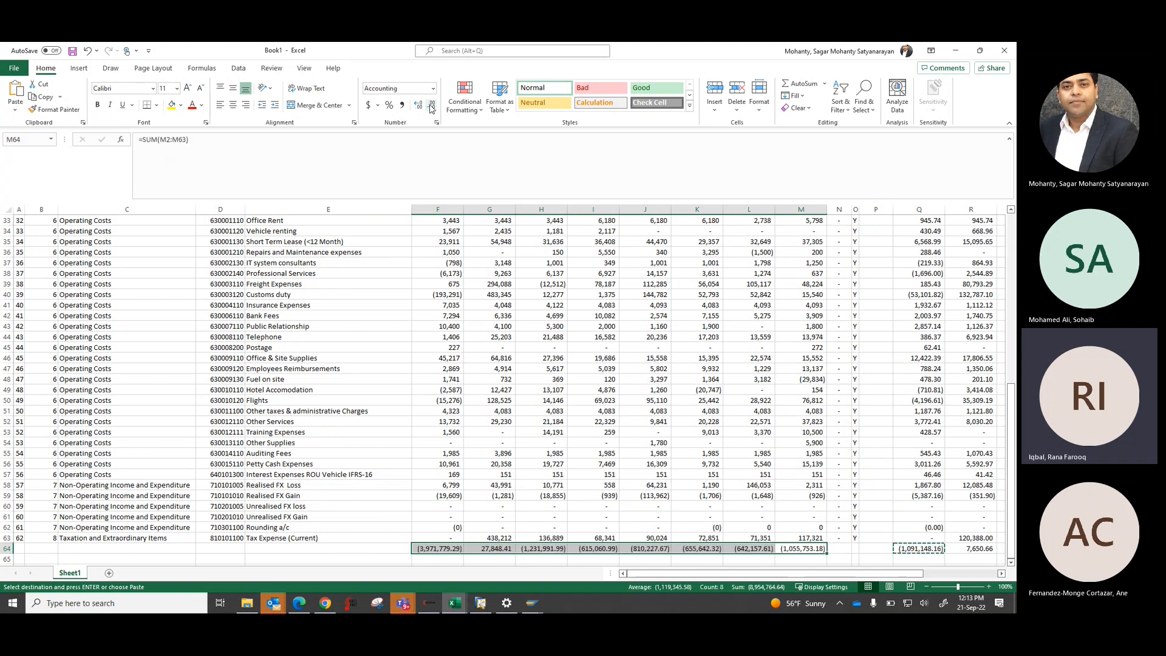
- Return to the first data rows and examine the original monthly amounts in the O&M Revenue row
key("ctrl+bracketleft")
key("Left")
key("Left")
key("Left")
key("Left")
key("Left")
key("Left")
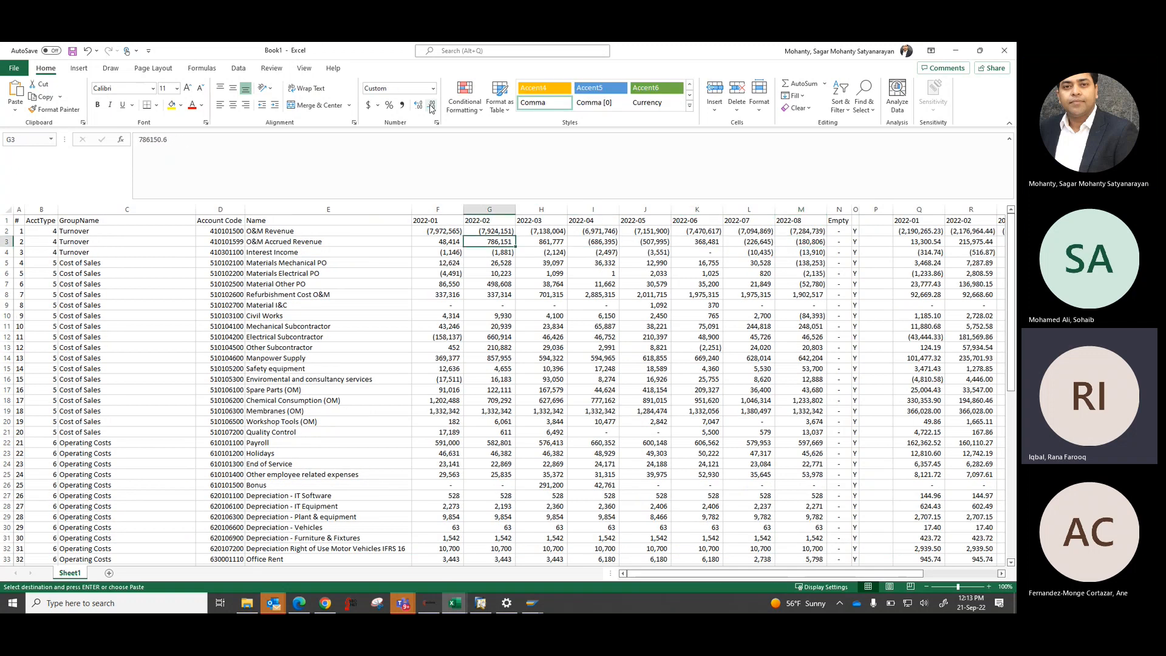
key("Up")
key("Left")
key("shift+Right")
key("shift+Right")
key("shift+Right")
key("shift+Right")
key("shift+Right")
key("shift+Right")
key("shift+Right")
key("shift+Right")
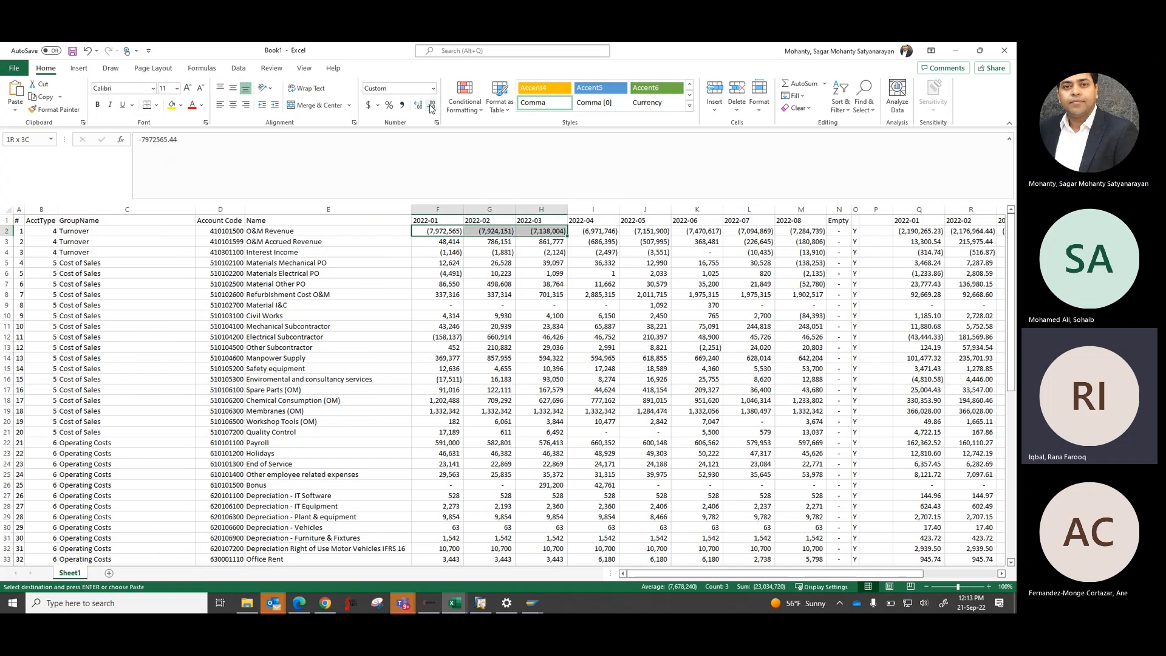
key("shift+Right")
key("shift+Right")
key("shift+Left")
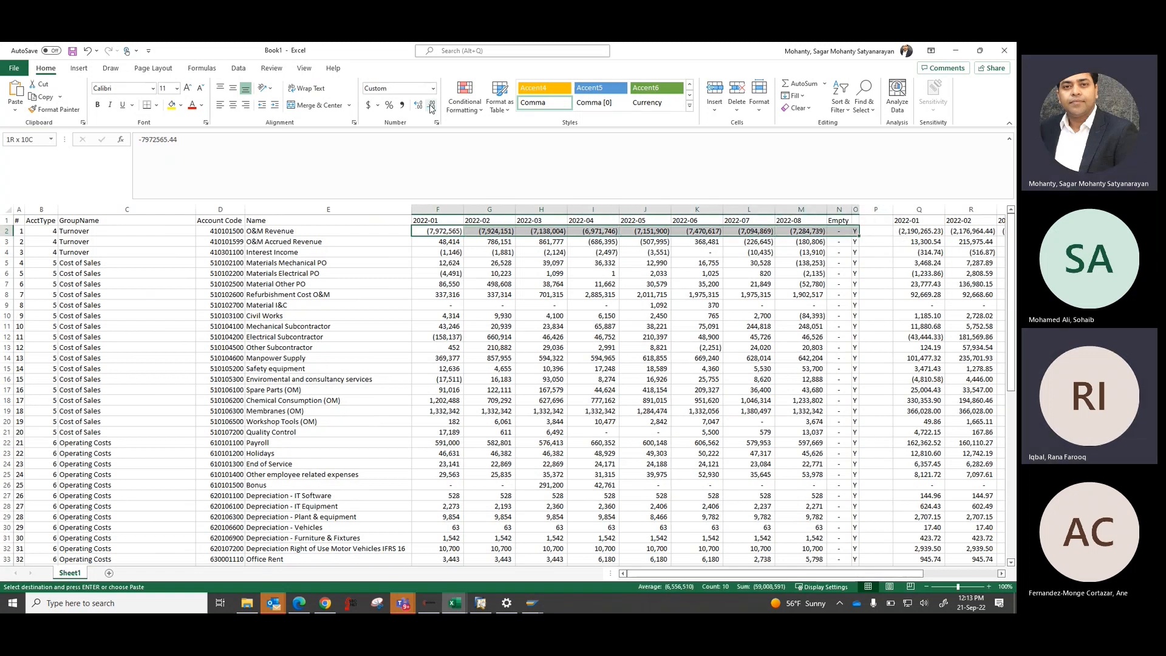
key("Down")
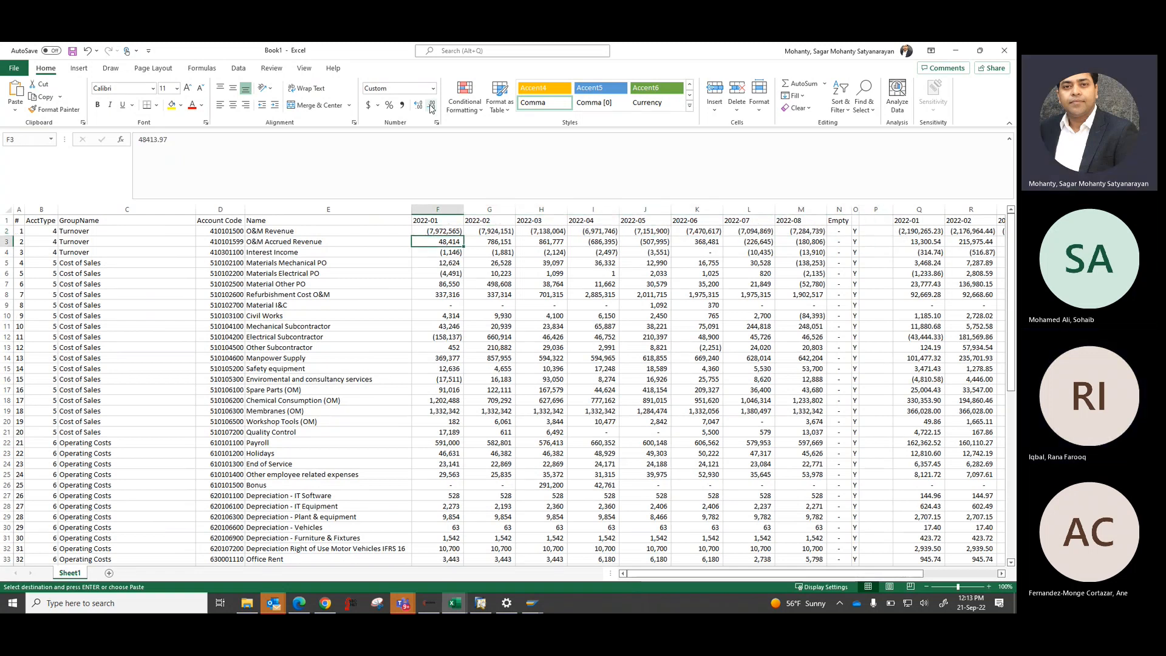
- Examine the totals in row 64 across the original and converted month columns
key("ctrl+Down")
key("Down")
key("Right")
key("Right")
key("Right")
key("Right")
key("Right")
key("Right")
key("Right")
key("Right")
key("Right")
key("Right")
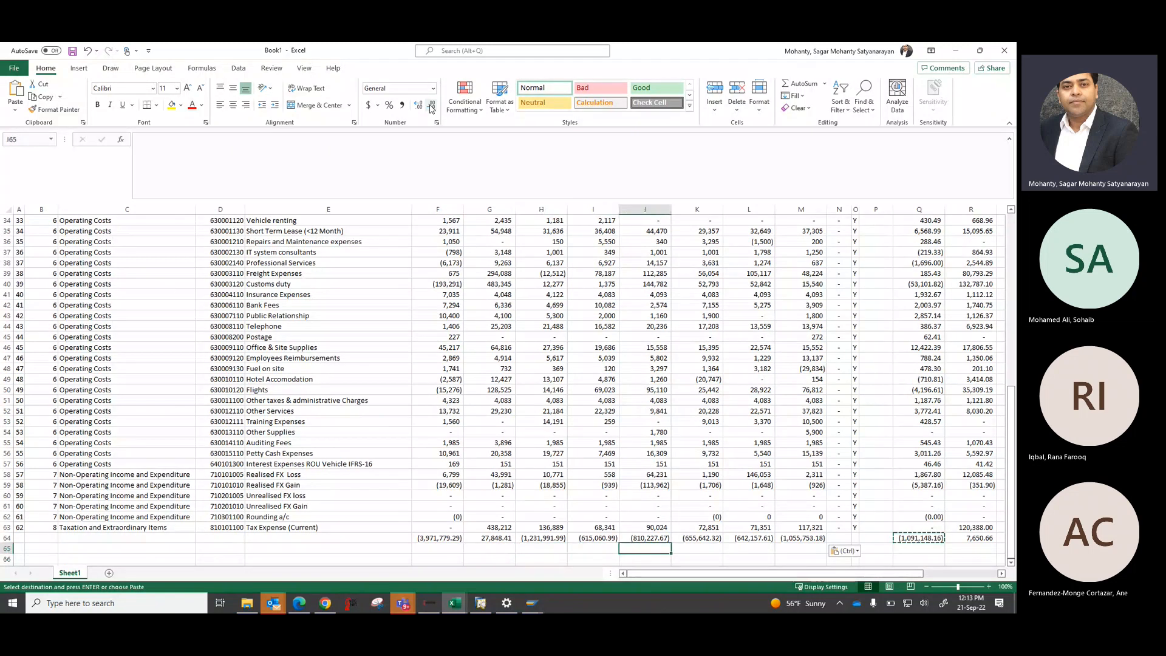
key("Right")
key("Right")
key("Right")
key("Right")
key("Right")
key("Right")
key("Right")
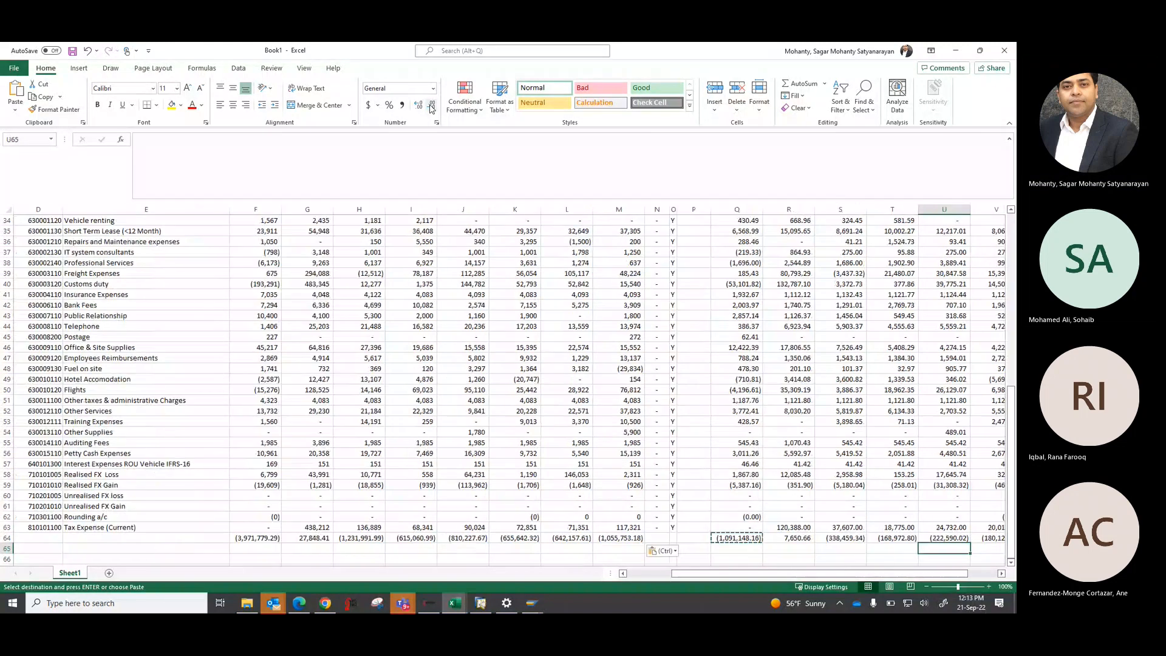
key("Up")
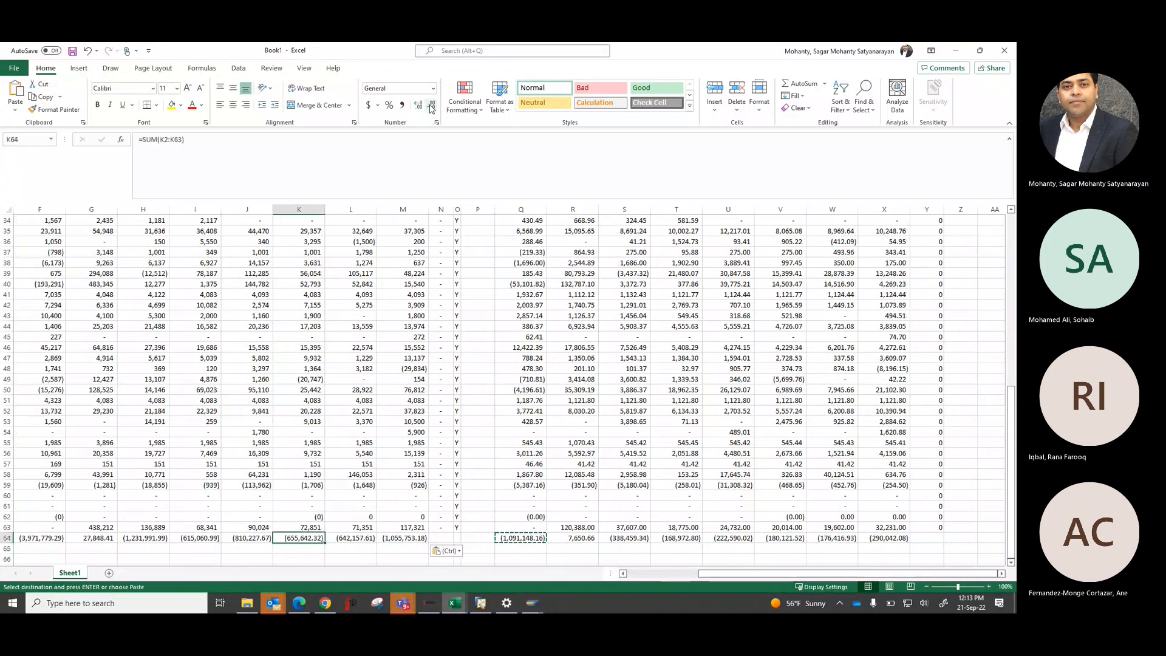
- Hide columns F:O containing the original monthly amounts, leaving only the converted columns beside the account details
key("shift+Left")
key("shift+Left")
key("shift+Left")
key("shift+Left")
key("shift+Left")
key("shift+Left")
key("shift+Left")
key("shift+Left")
key("shift+Left")
key("shift+Left")
key("shift+Left")
key("shift+Left")
key("shift+Left")
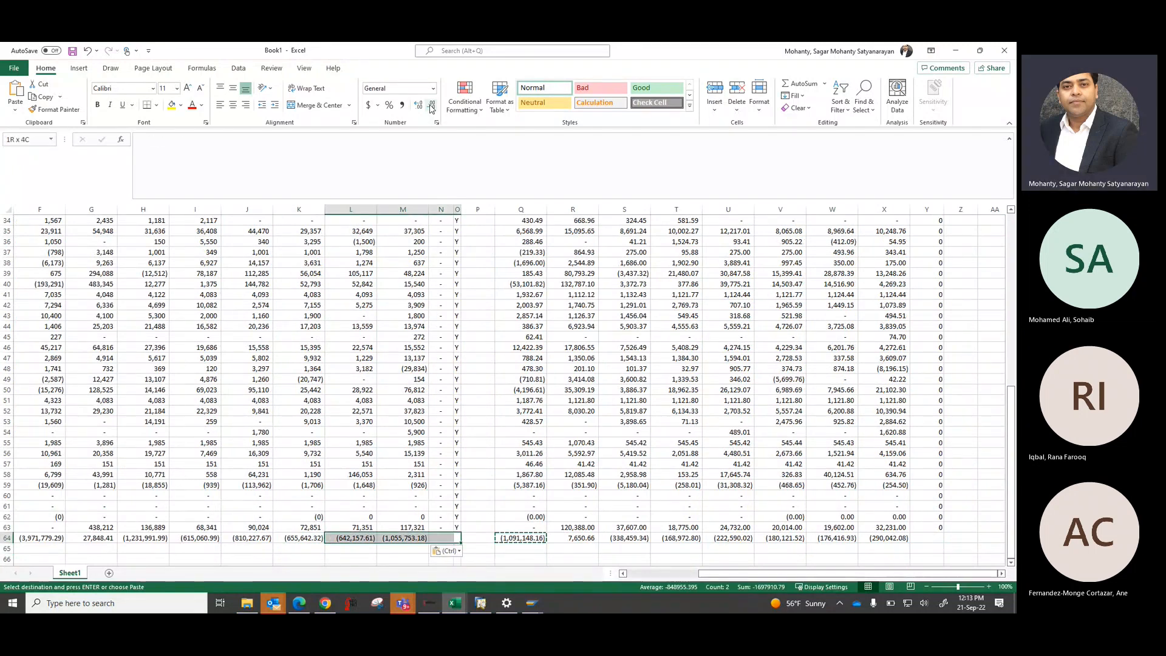
key("shift+Right")
key("shift+Right")
key("shift+Right")
key("shift+Right")
key("shift+Right")
key("shift+Right")
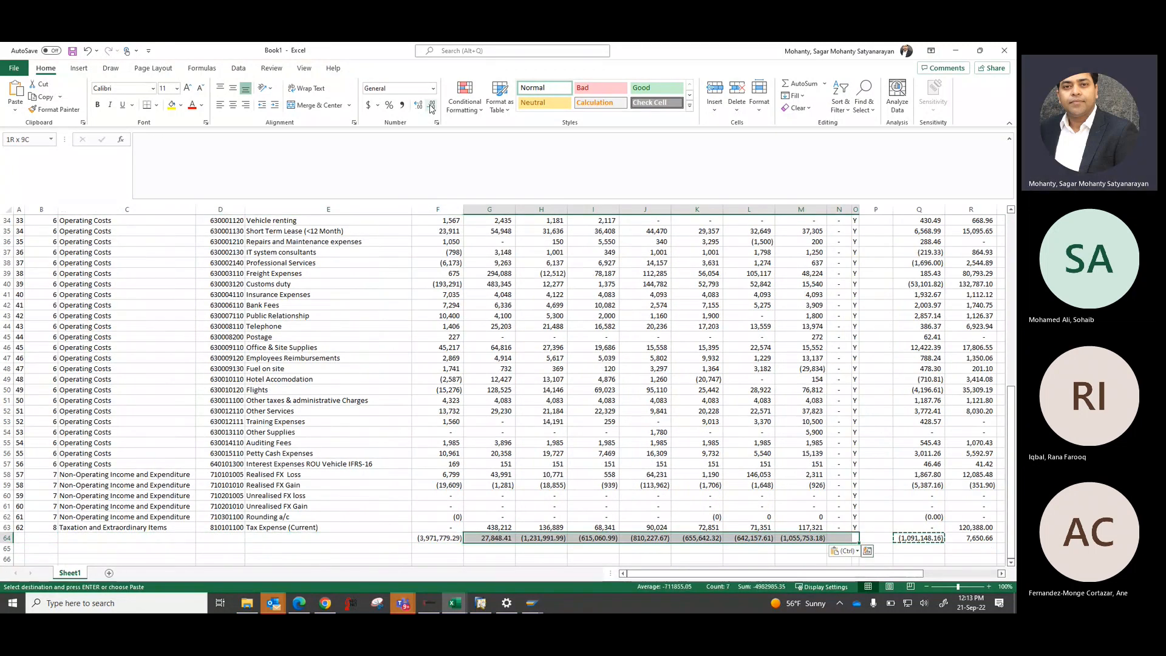
key("shift+Left")
key("ctrl+shift+Up")
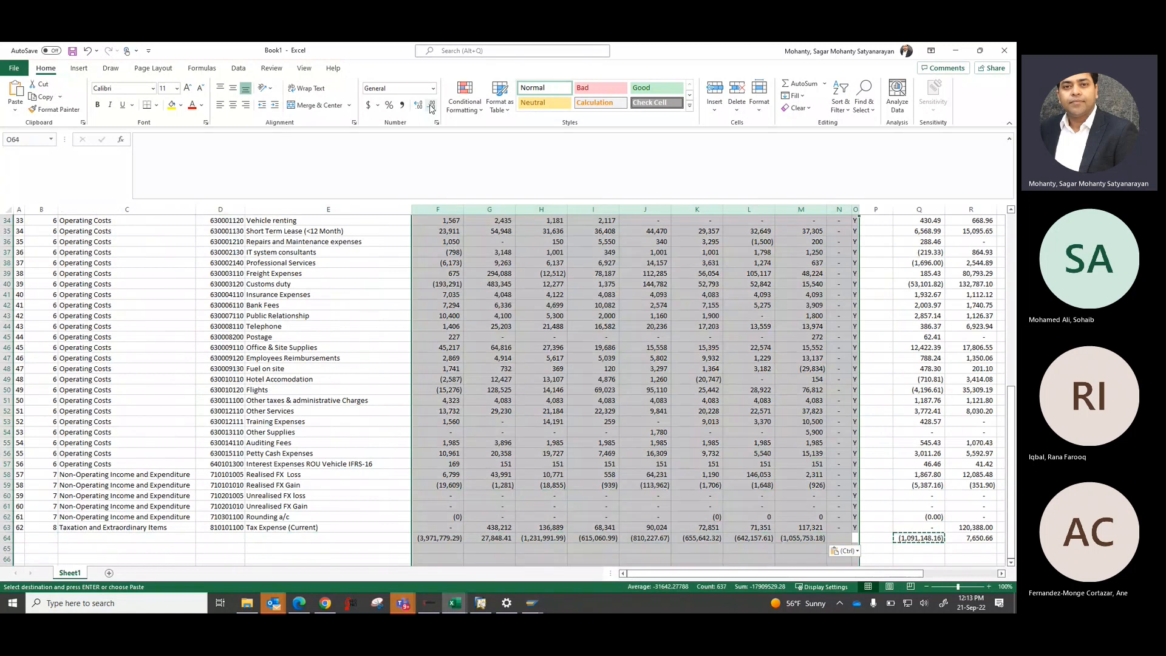
right_click(509, 287)
left_click(547, 455)
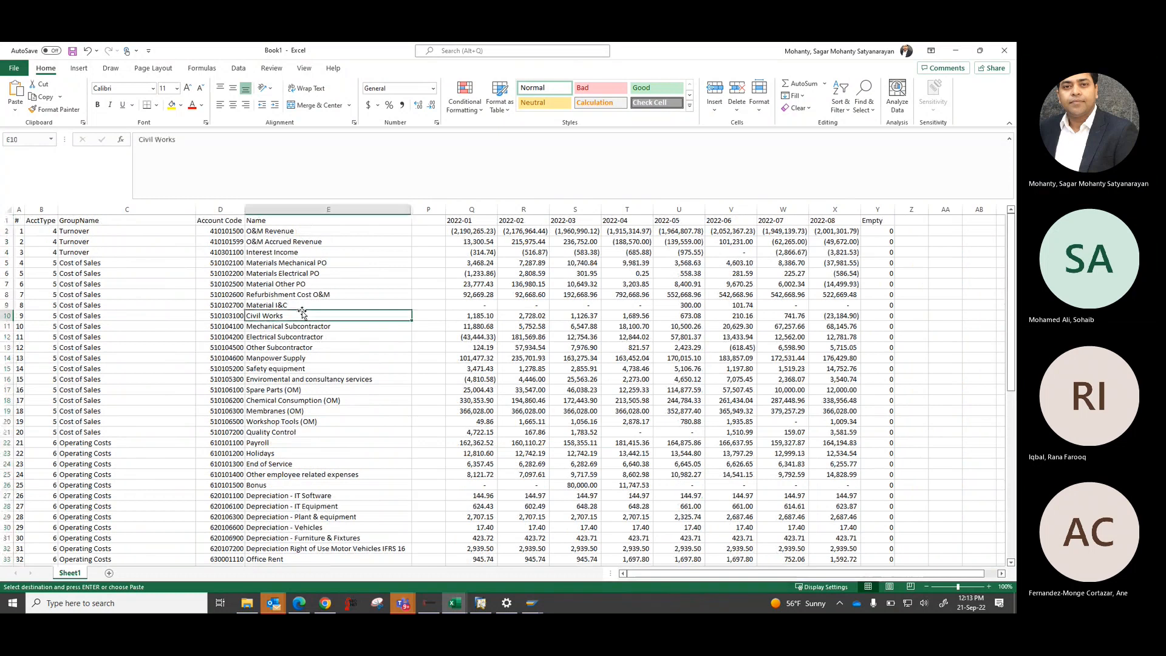
- Examine the converted amounts account by account, from the Electrical Subcontractor row down to the Tax Expense row
left_click(522, 337)
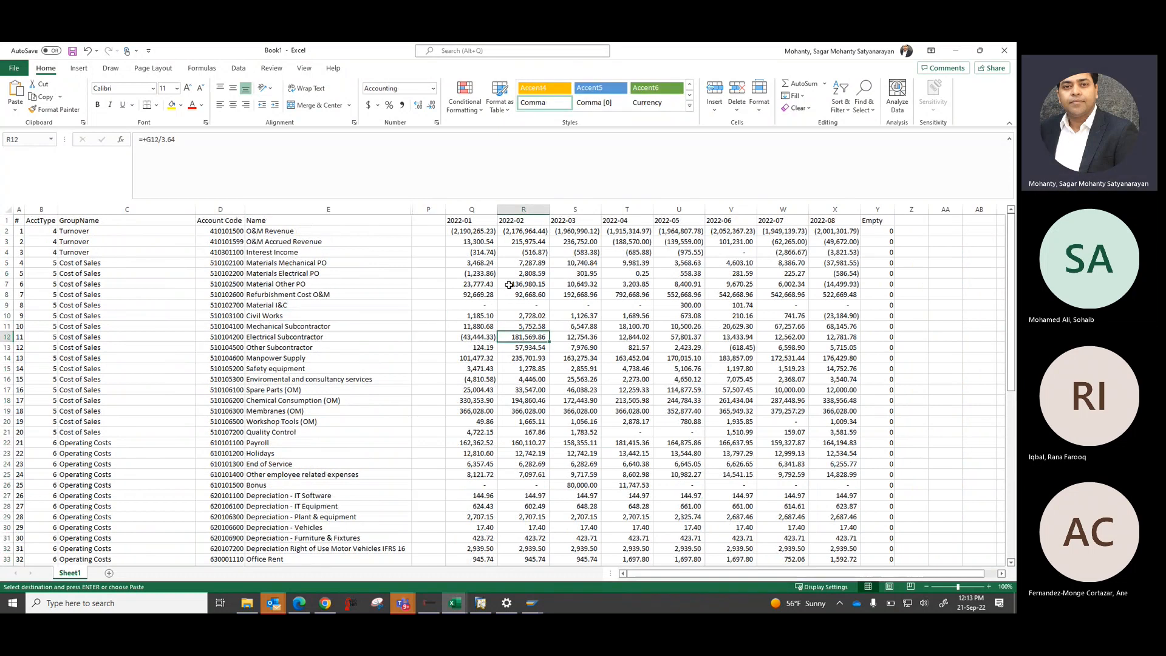
key("Down")
key("Down")
key("Down")
key("Down")
key("Down")
key("Down")
key("Down")
key("Down")
key("Down")
key("Down")
key("Down")
key("Down")
key("Down")
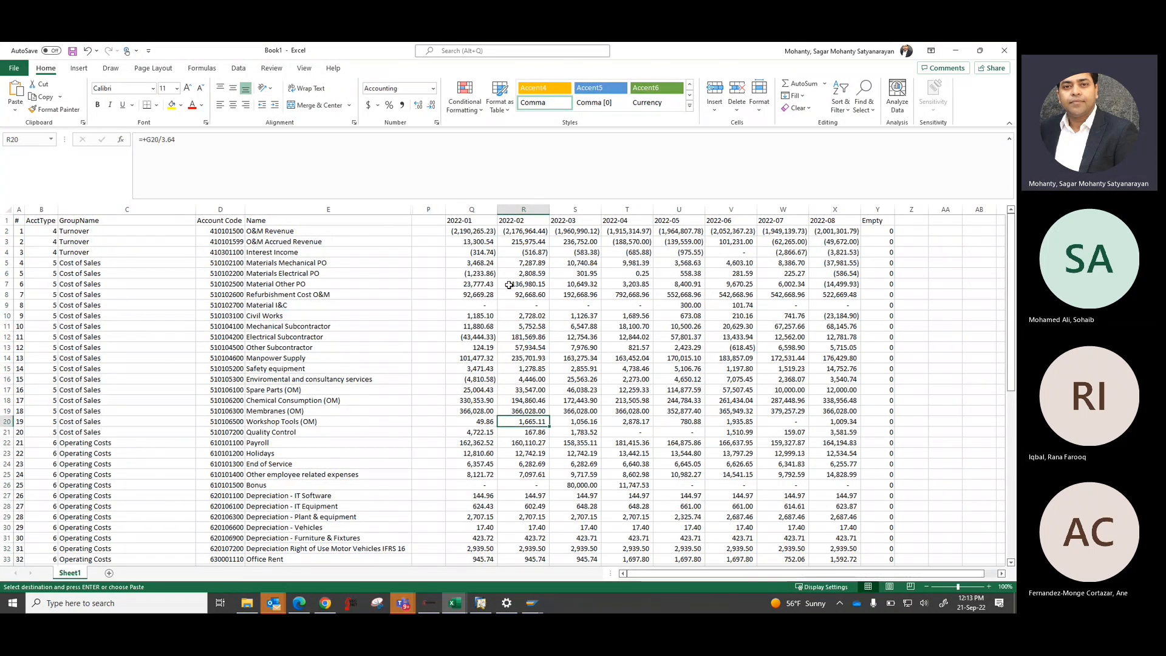
key("Up")
key("Up")
key("Up")
key("Right")
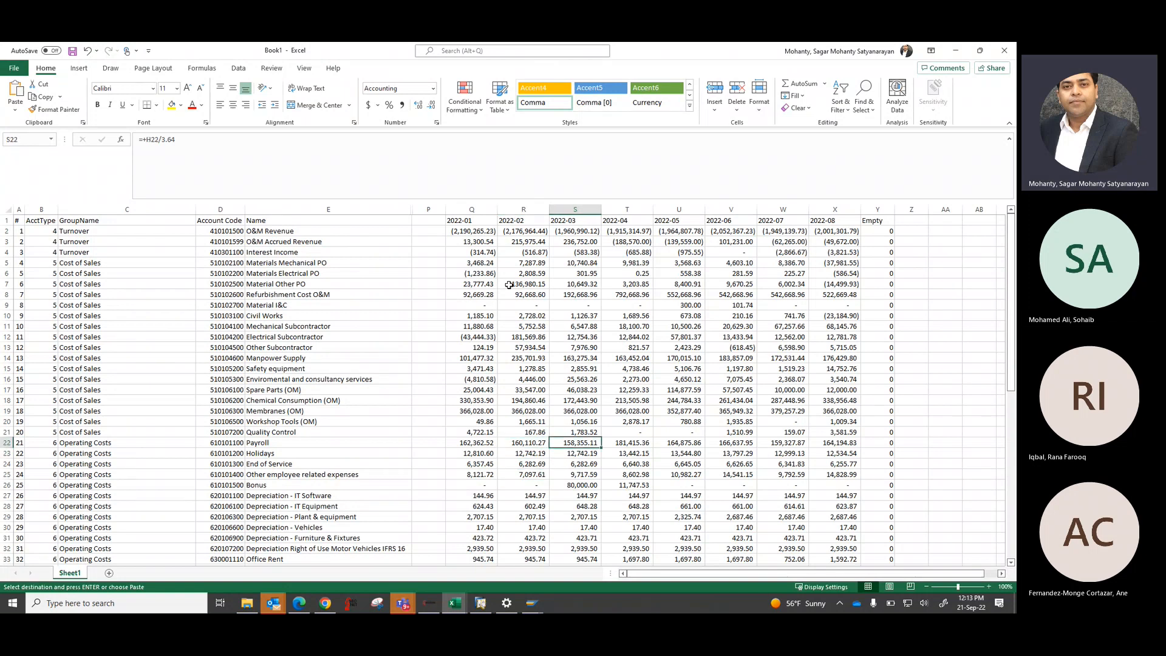
key("Up")
key("Right")
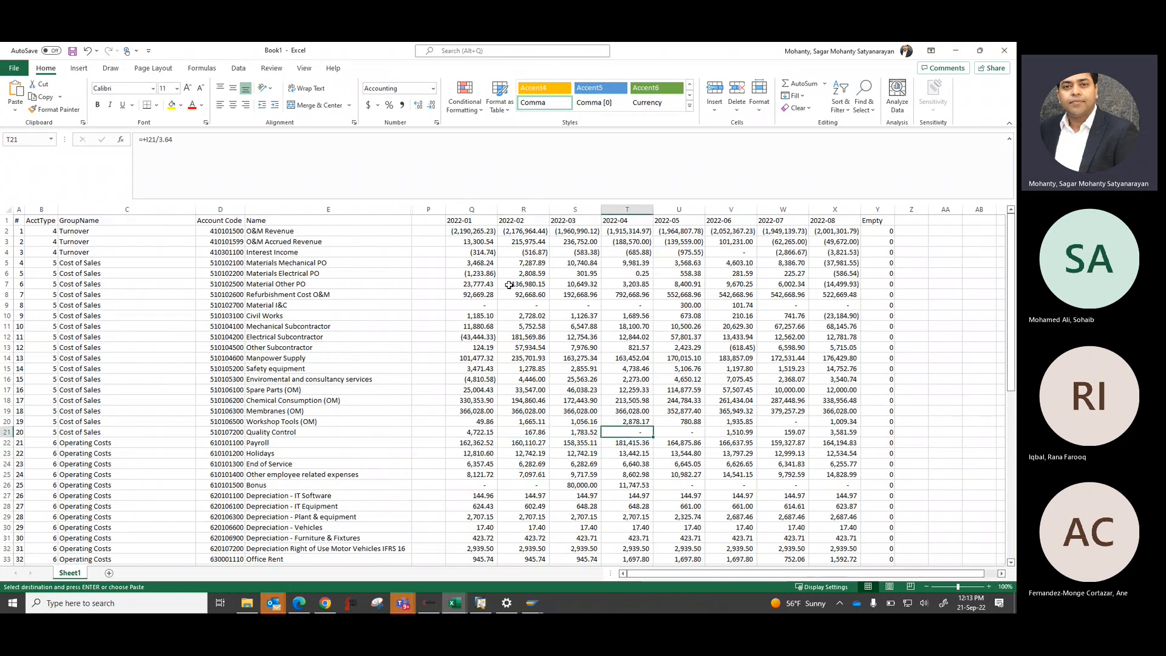
key("Down")
key("Down")
key("Down")
key("Down")
key("Down")
key("Down")
key("Down")
key("Down")
key("Down")
key("Down")
key("Down")
key("Down")
key("Down")
key("Down")
key("Down")
key("Down")
key("Down")
key("Down")
key("Down")
key("Down")
key("Down")
key("Down")
key("Down")
key("Down")
key("Down")
key("Down")
key("Down")
key("Down")
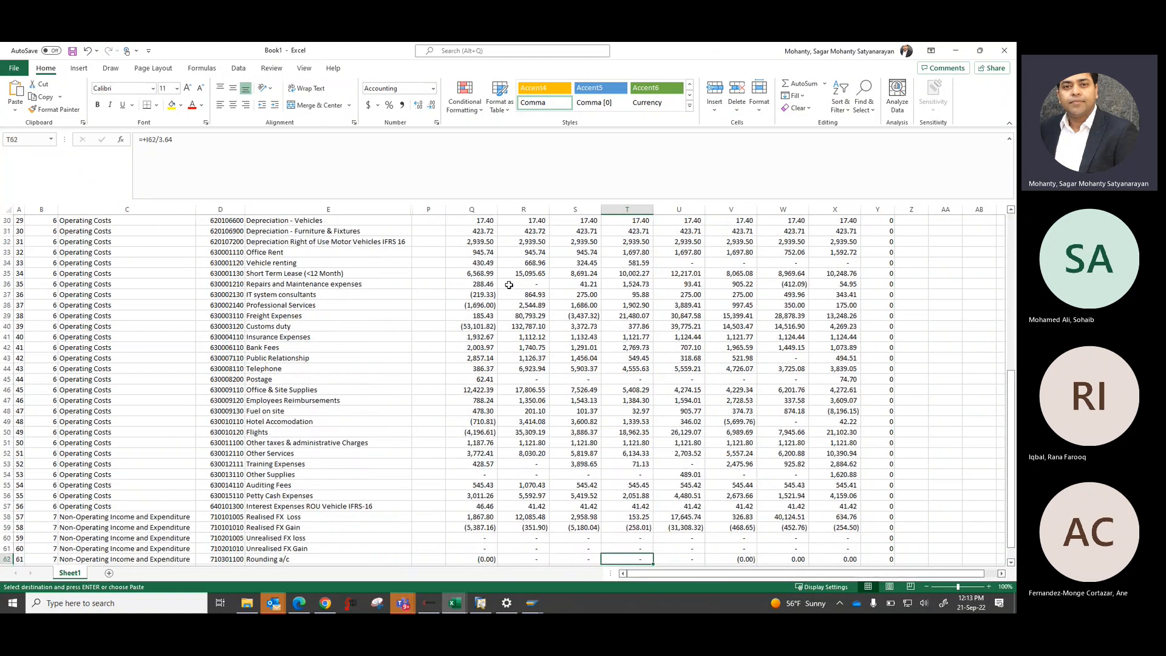
key("Up")
key("Up")
key("Up")
key("Up")
key("Up")
key("Up")
key("Up")
key("Up")
key("Up")
key("Up")
key("Up")
key("Up")
key("Up")
key("Up")
key("Left")
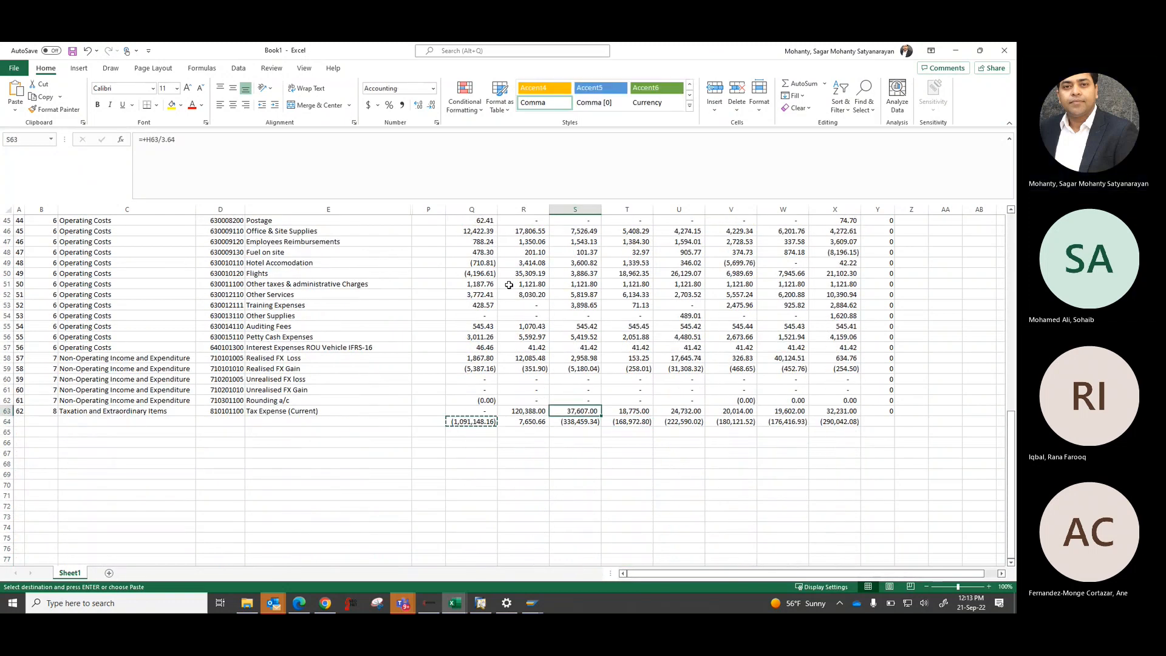
- Select the converted monthly totals Q64:X64 to check their combined sum
key("shift+Right")
key("shift+Right")
key("shift+Right")
key("Down")
key("Left")
key("Left")
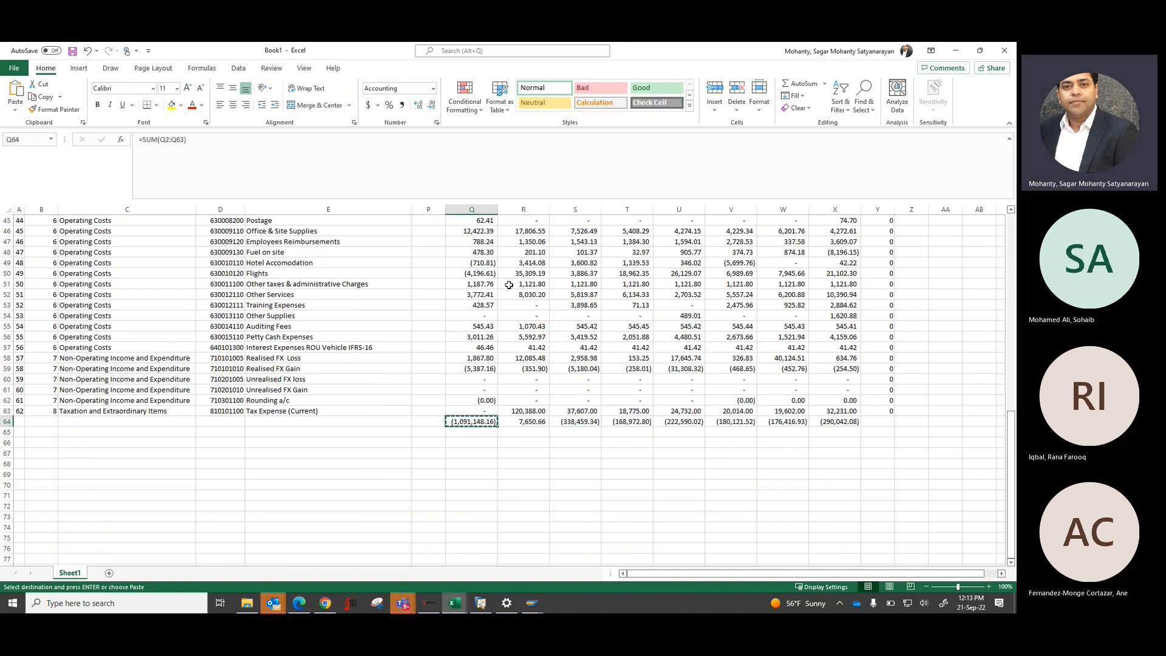
key("shift+Right")
key("shift+Right")
key("shift+Right")
key("shift+Right")
key("shift+Right")
key("shift+Right")
key("shift+Right")
key("ctrl+v")
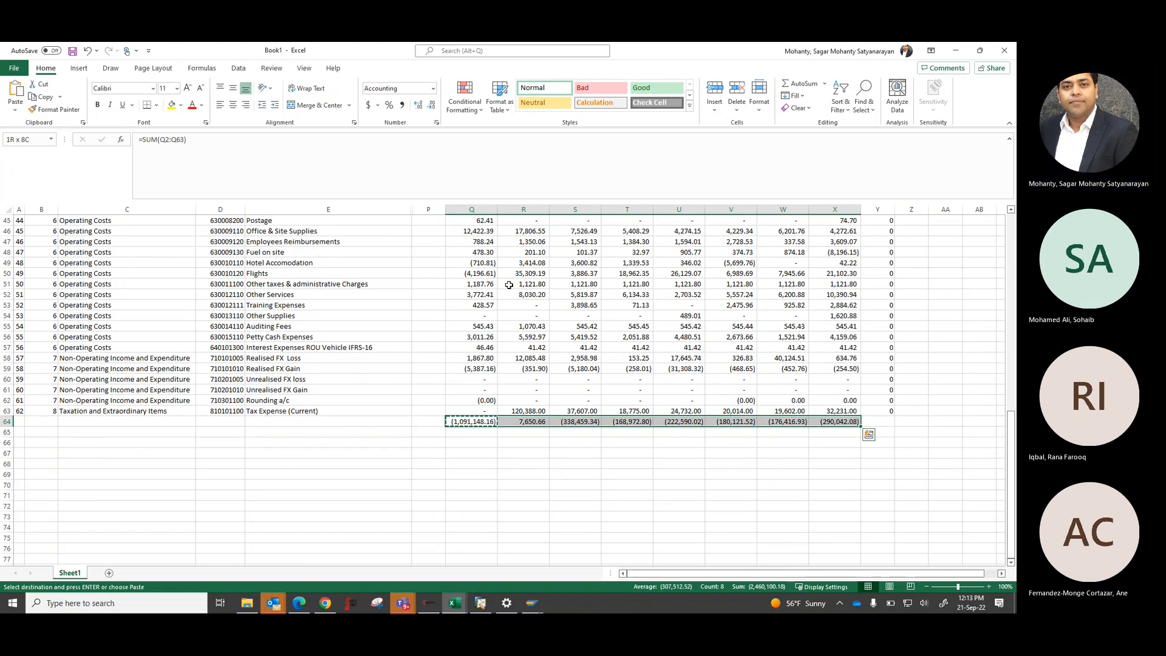
- Switch to SAP Business One, view the monthly Profit and Loss variance query's selection criteria, cancel them and close the query
key("alt+Tab")
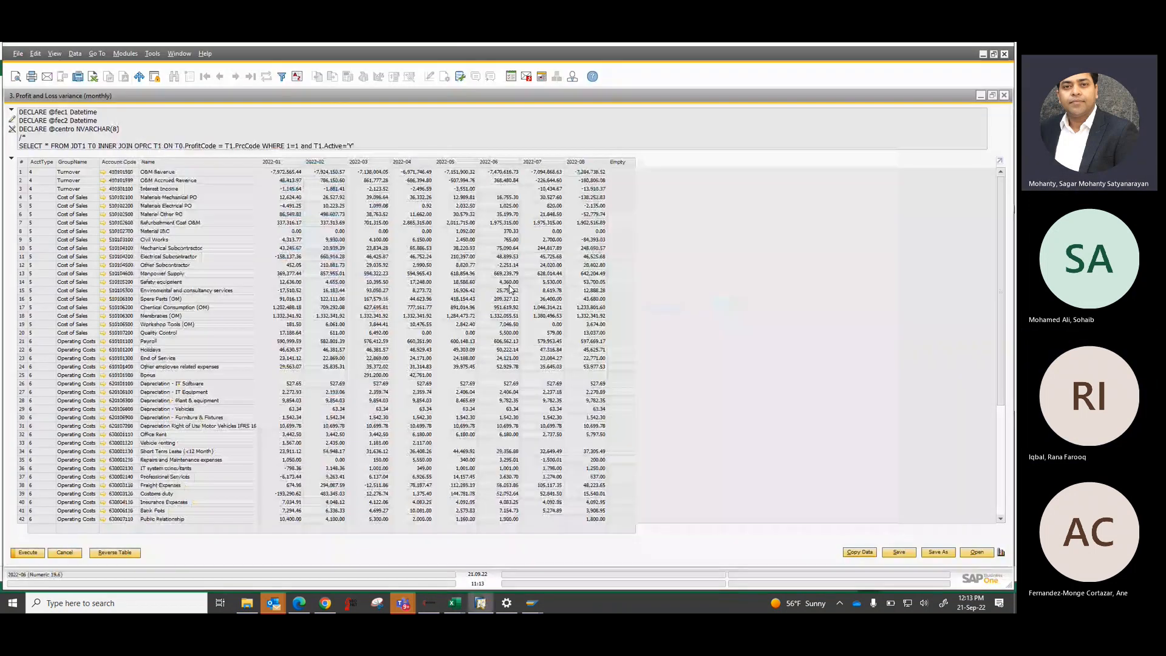
left_click(36, 553)
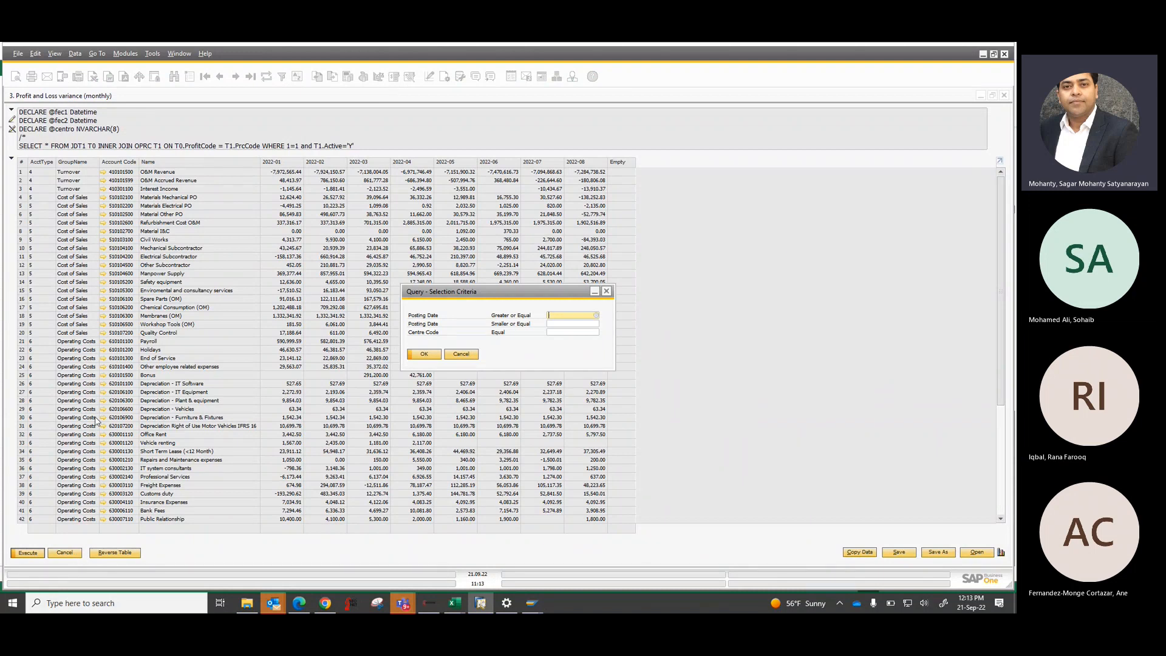
left_click(459, 354)
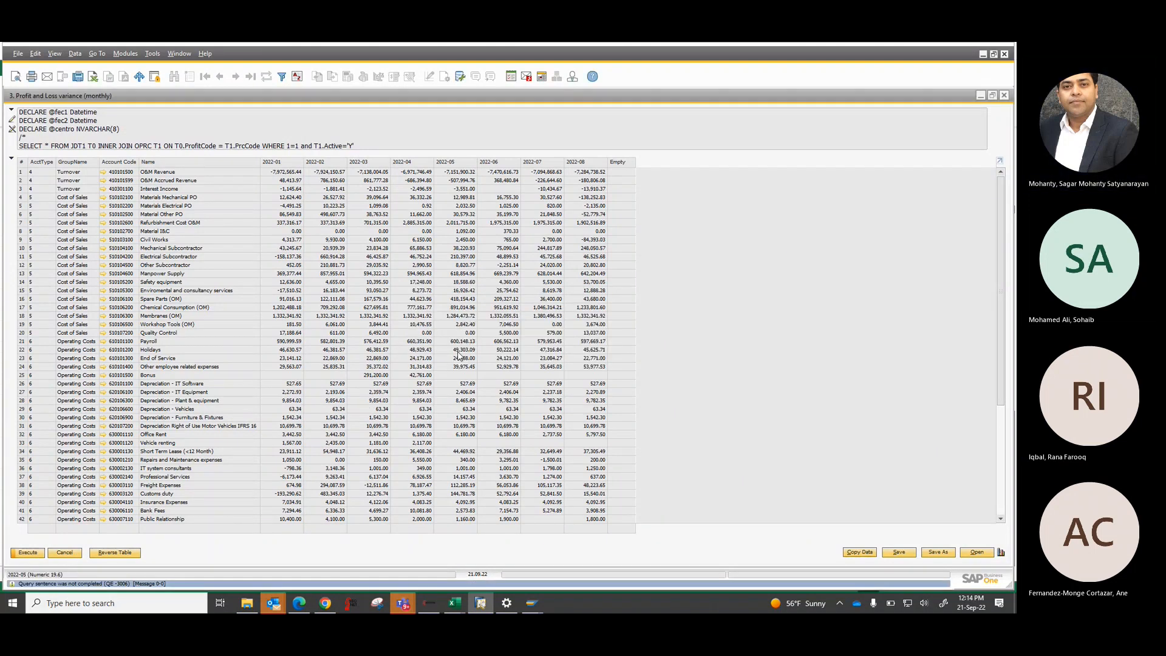
left_click(64, 552)
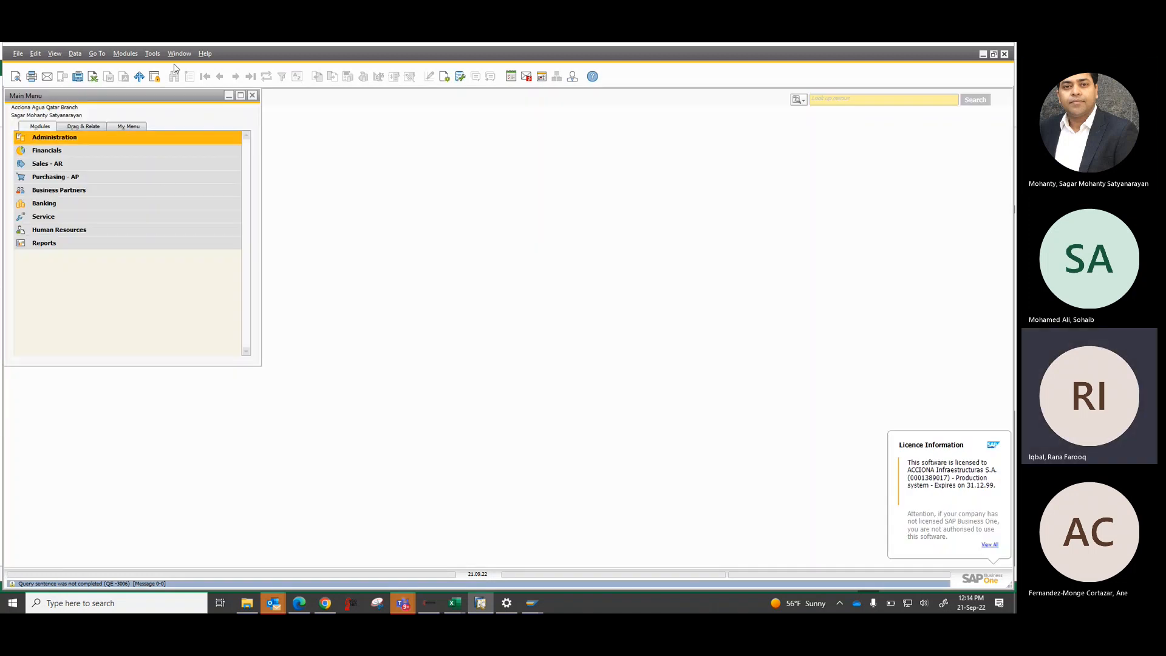
- Display the list of Financial user queries and dismiss it without running one
left_click(152, 54)
mouse_move(243, 180)
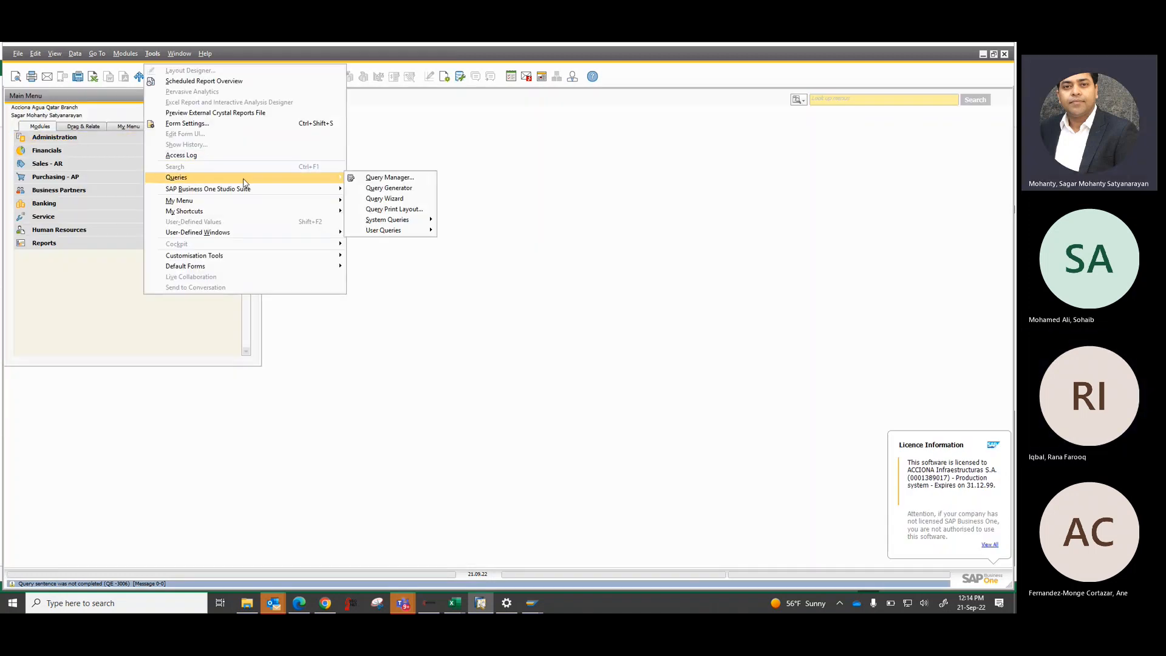
mouse_move(423, 231)
mouse_move(470, 230)
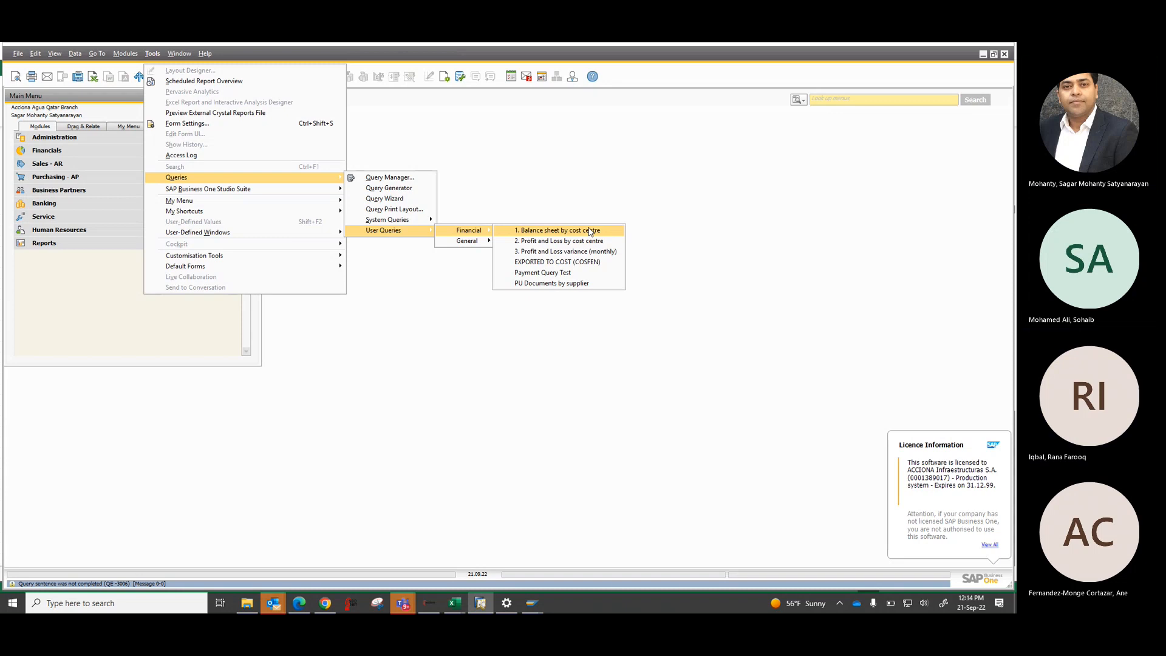
left_click(813, 119)
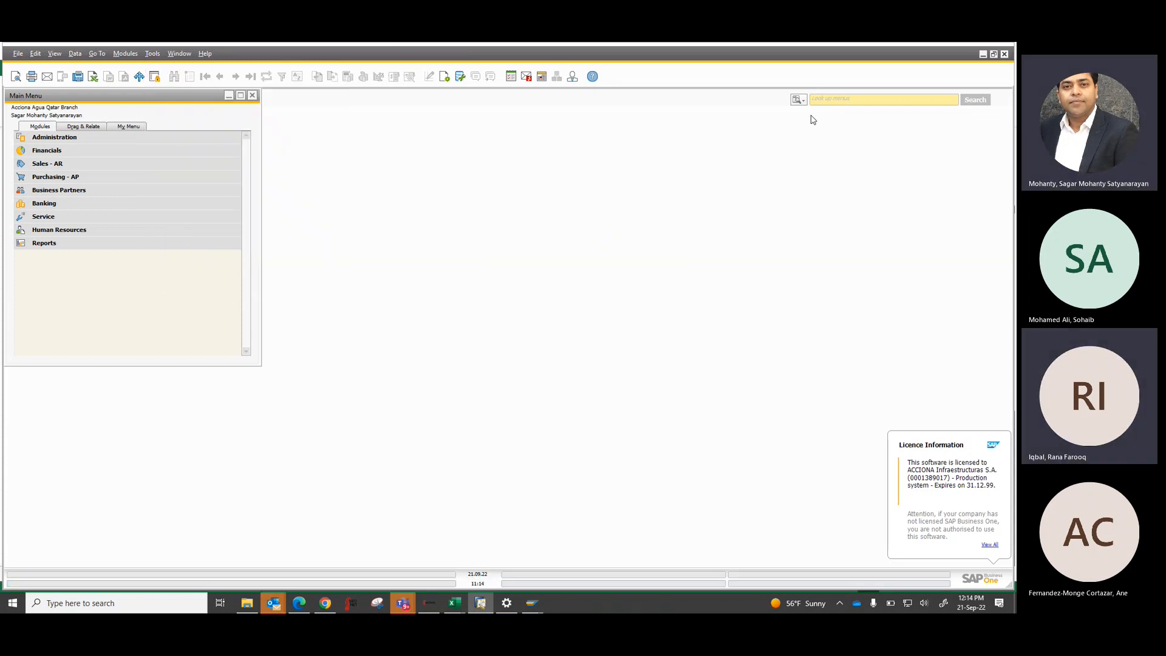
- Search the functions for "trial" and open the Trial Balance selection criteria
left_click(816, 102)
type("tr")
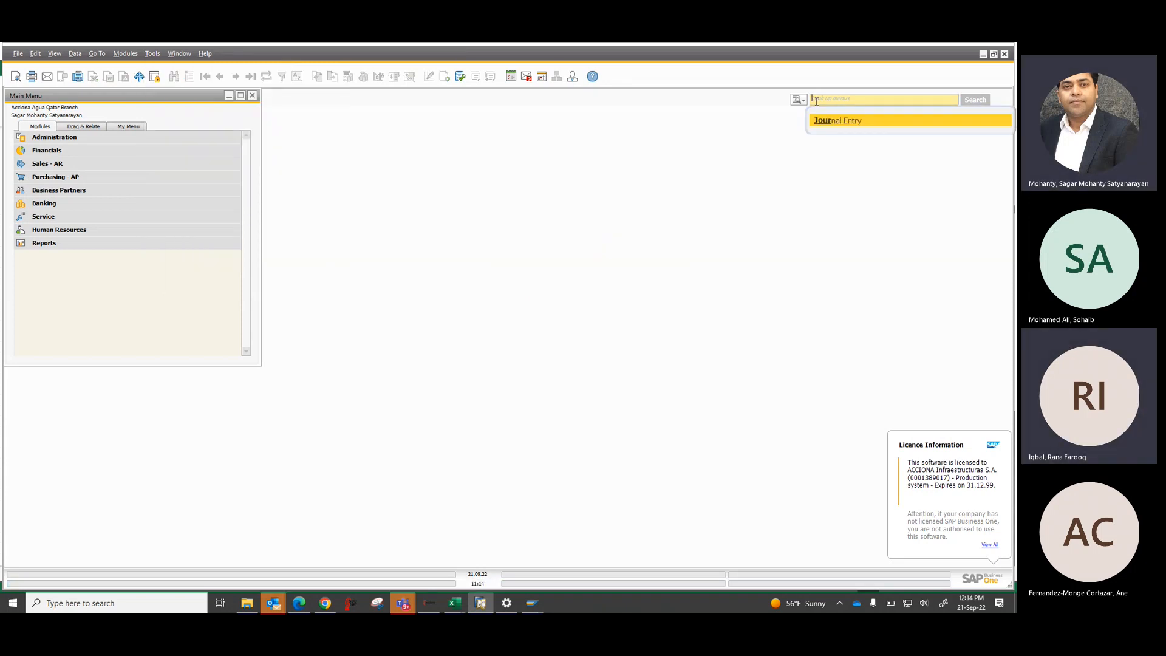
type("ial")
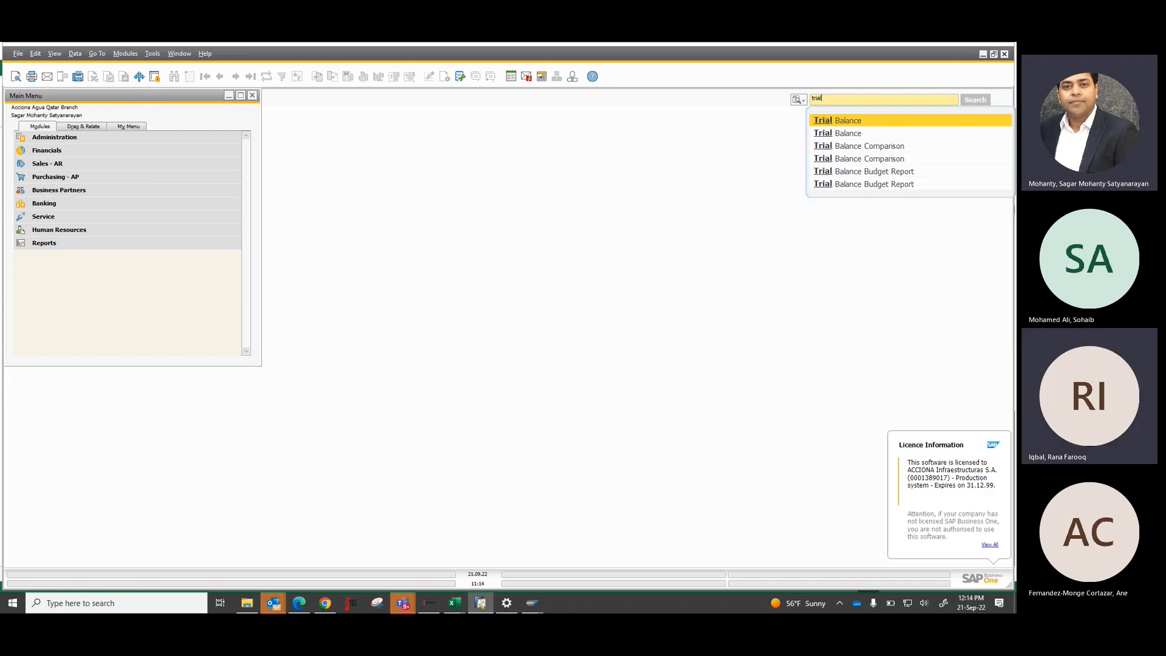
key("Return")
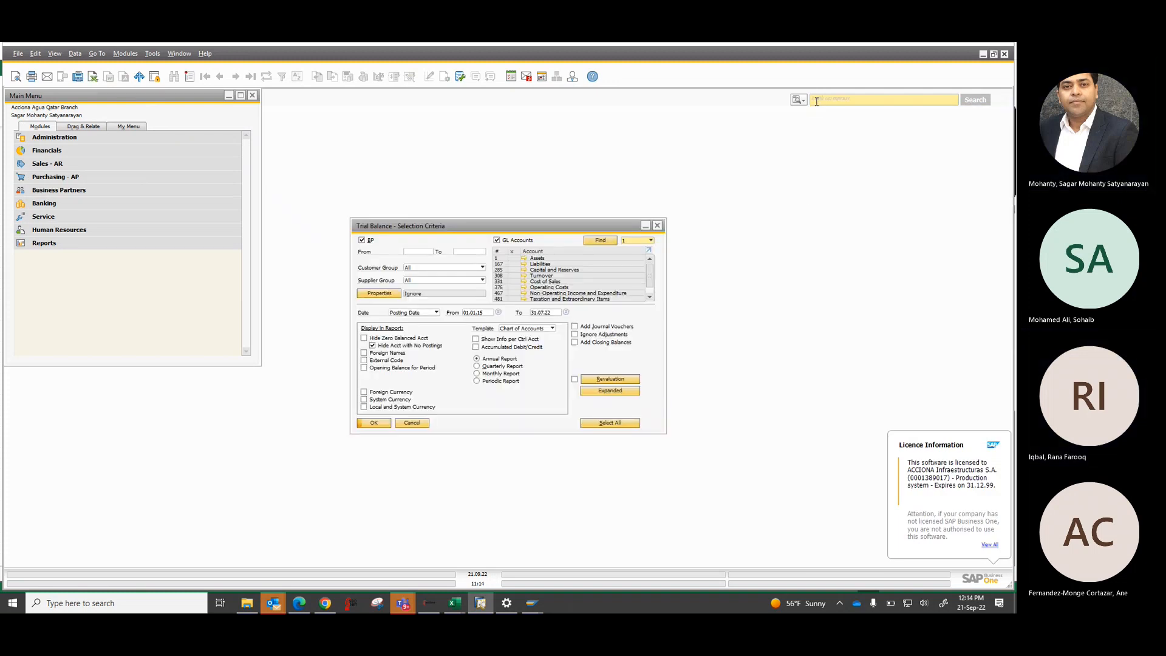
- Exclude business partners, set the G/L account level to 5, and close the Trial Balance criteria without running the report
left_click(362, 241)
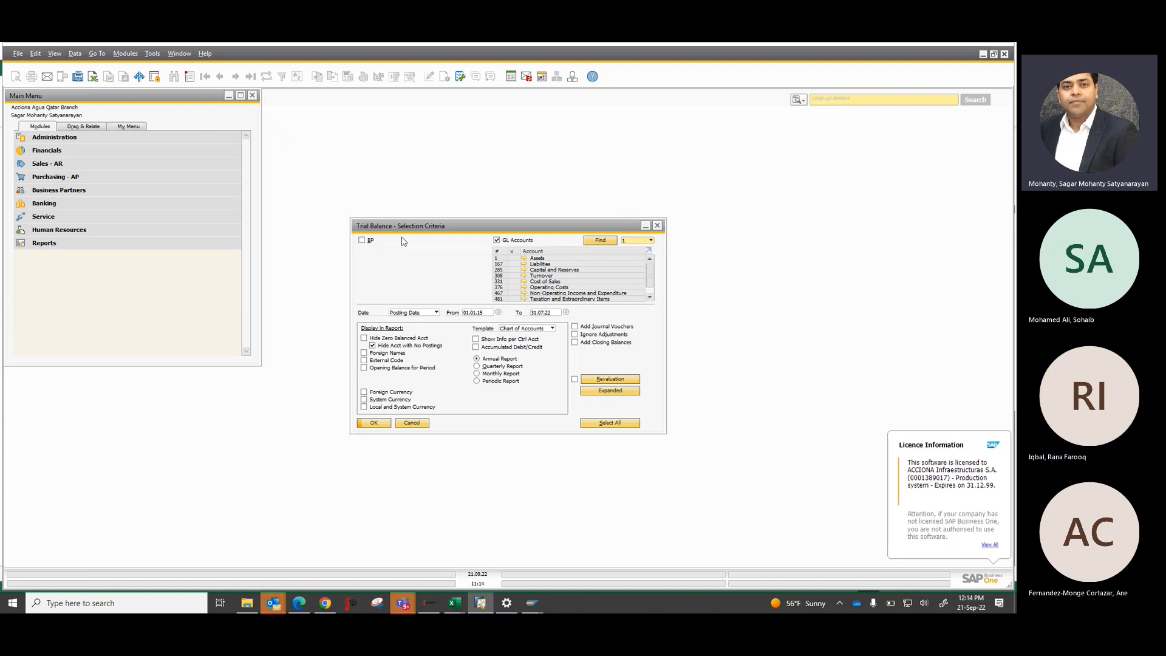
left_click(649, 240)
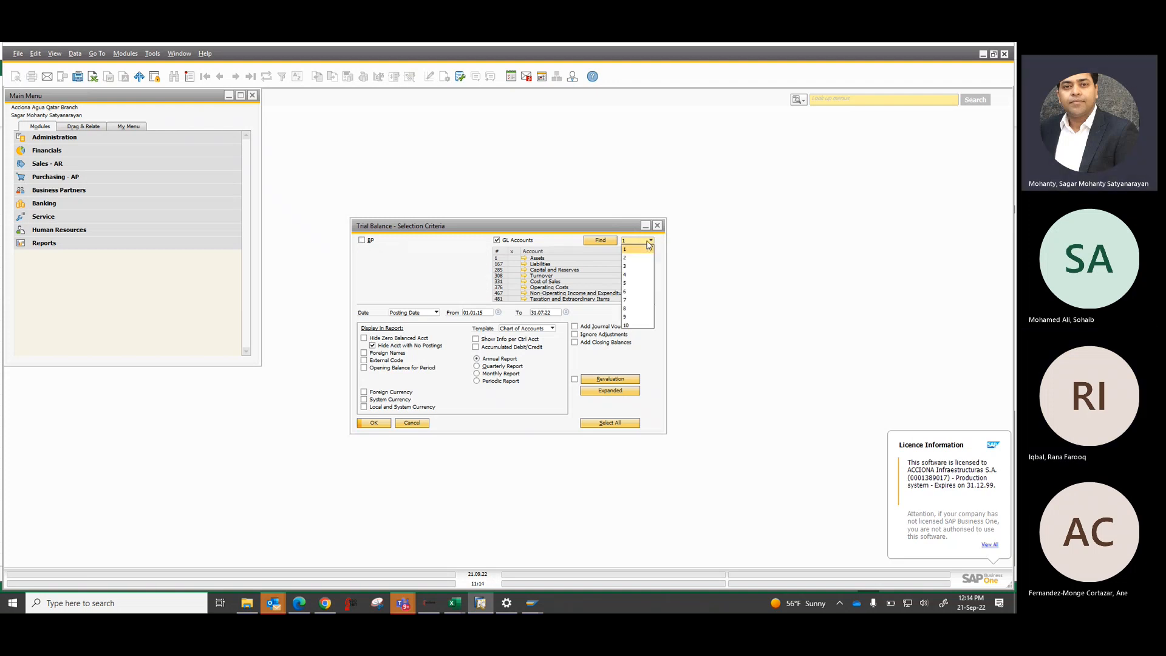
left_click(635, 283)
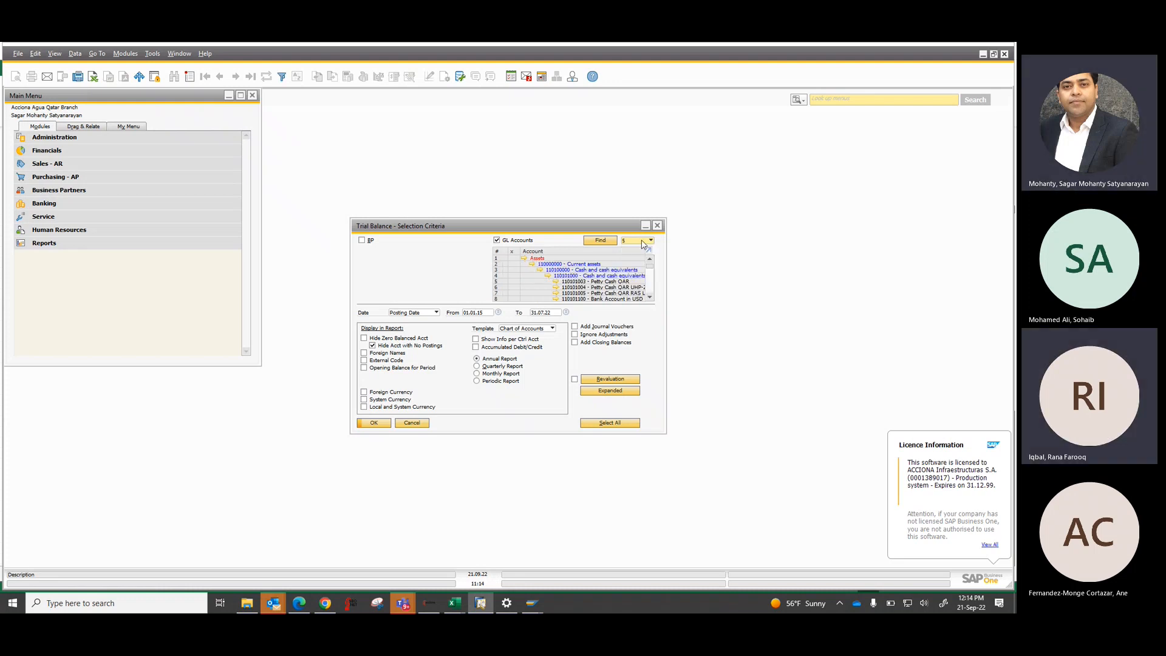
left_click(658, 226)
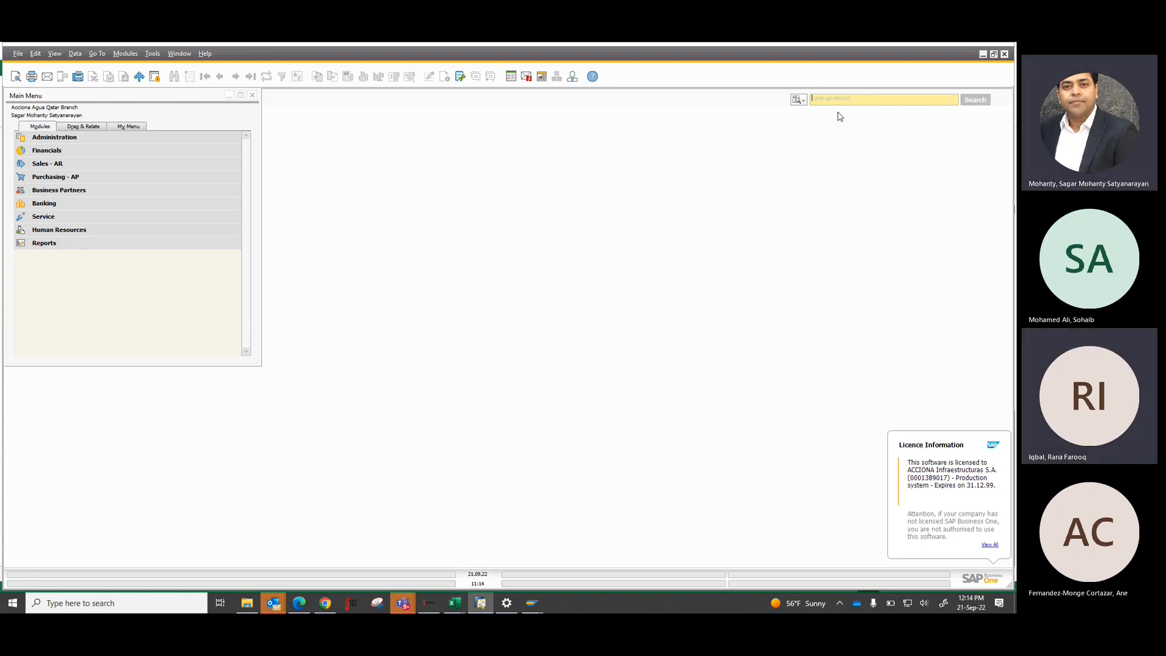
- Open the General Ledger selection criteria, exclude business partners, and show the accounts at level 5
type("gene")
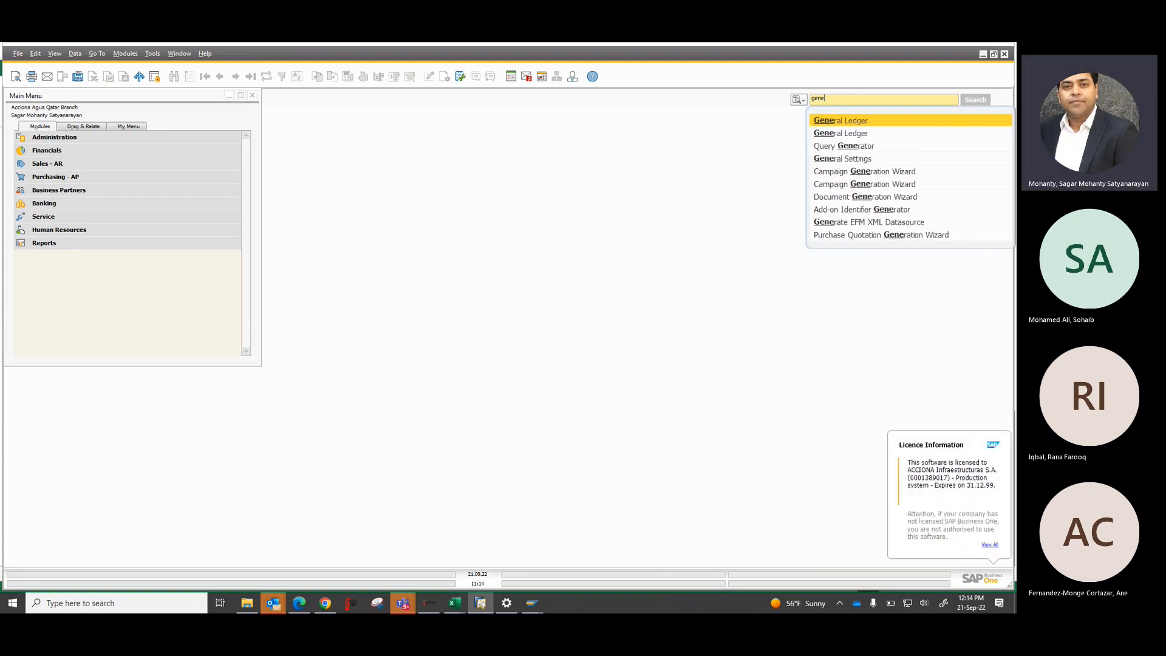
left_click(839, 116)
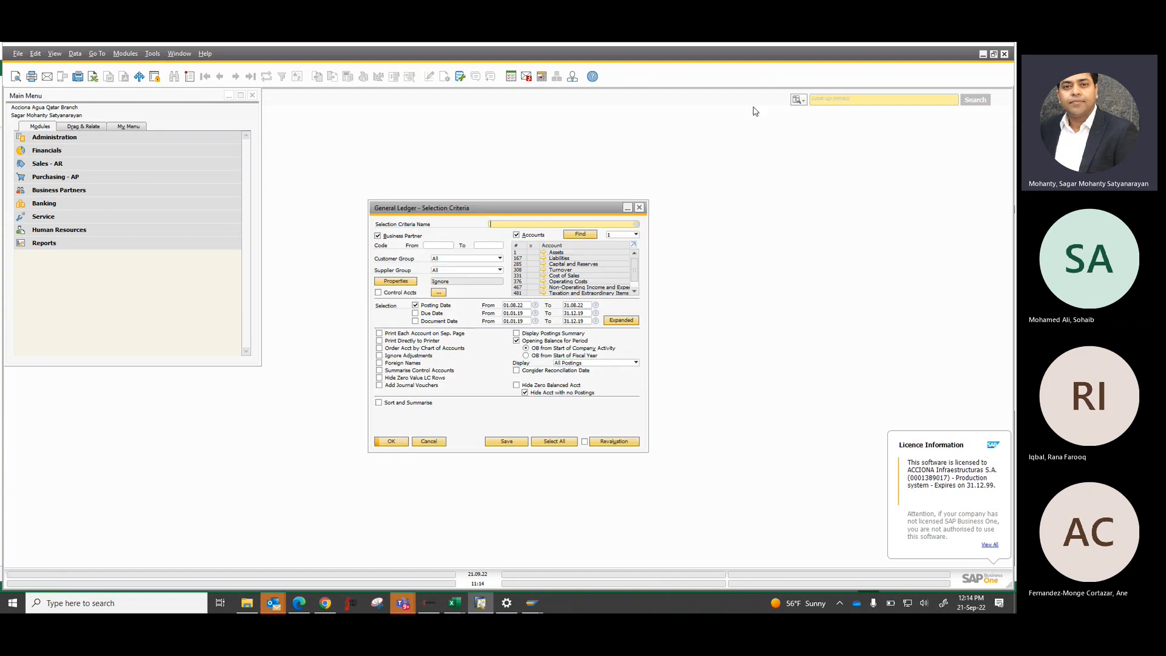
left_click(378, 236)
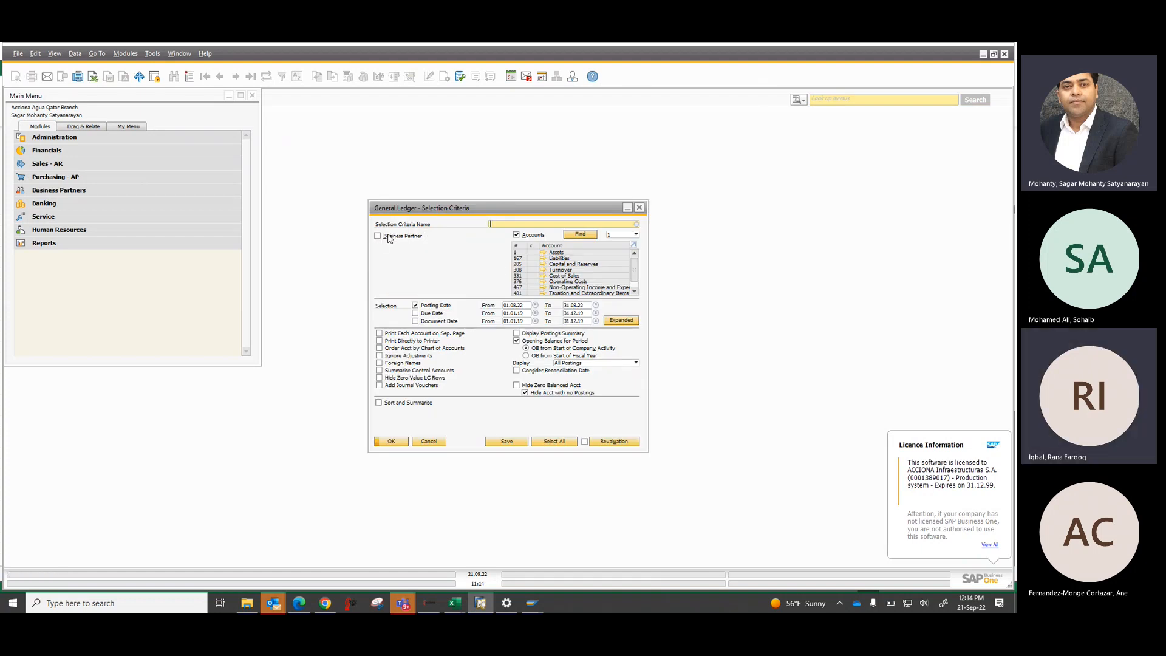
left_click(636, 234)
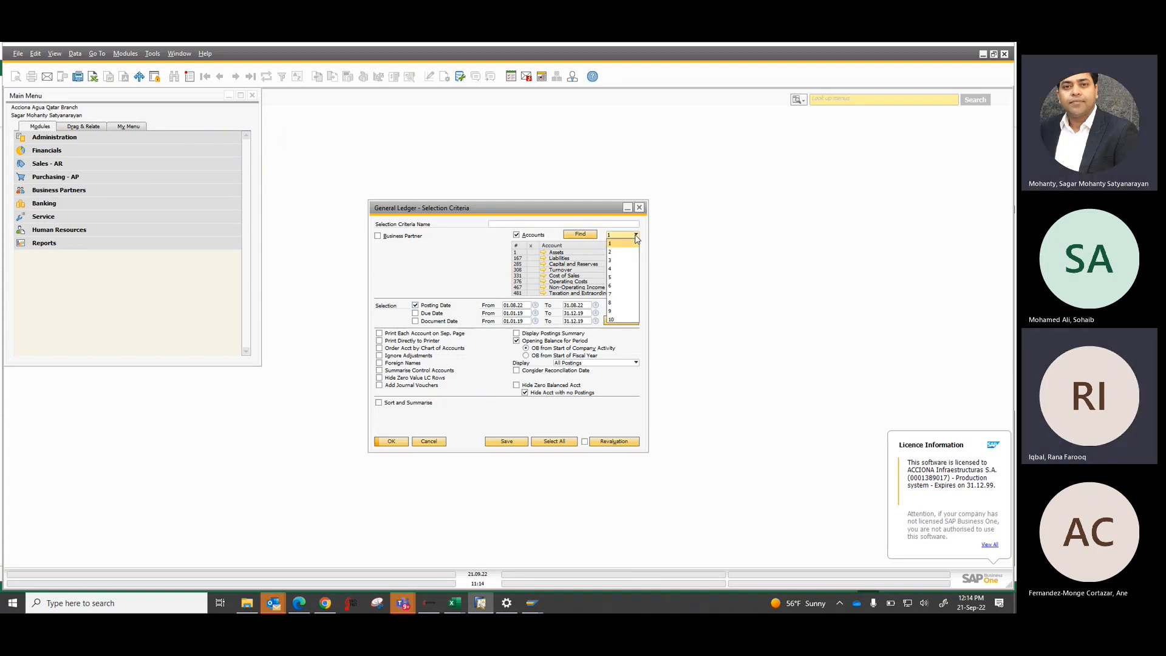
left_click(620, 281)
scroll(620, 281, "down", 6)
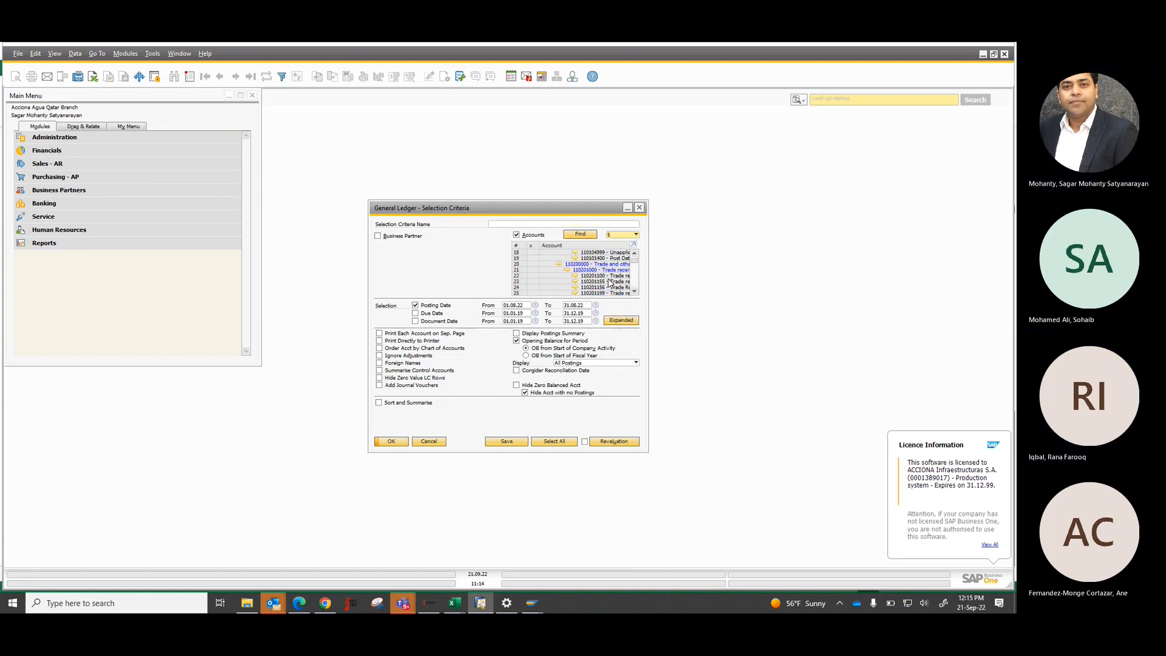
scroll(608, 280, "up", 3)
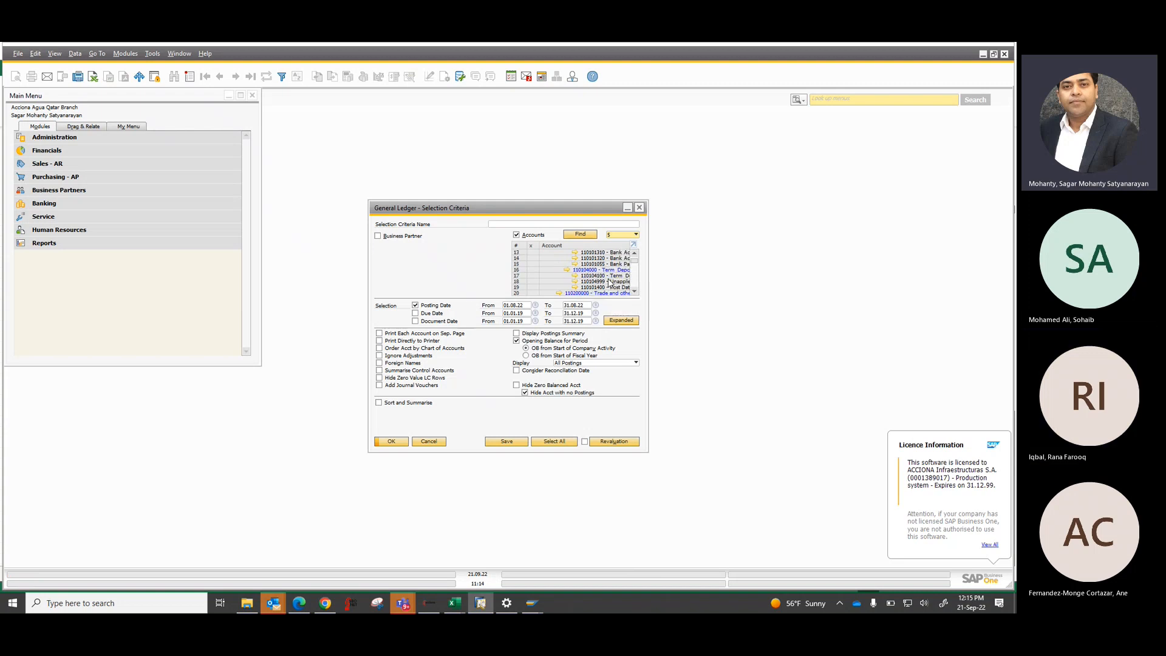
- Run the General Ledger report for the QAR UHP-2 bank account in row 13 with the existing expanded criteria, and close it
left_click(530, 276)
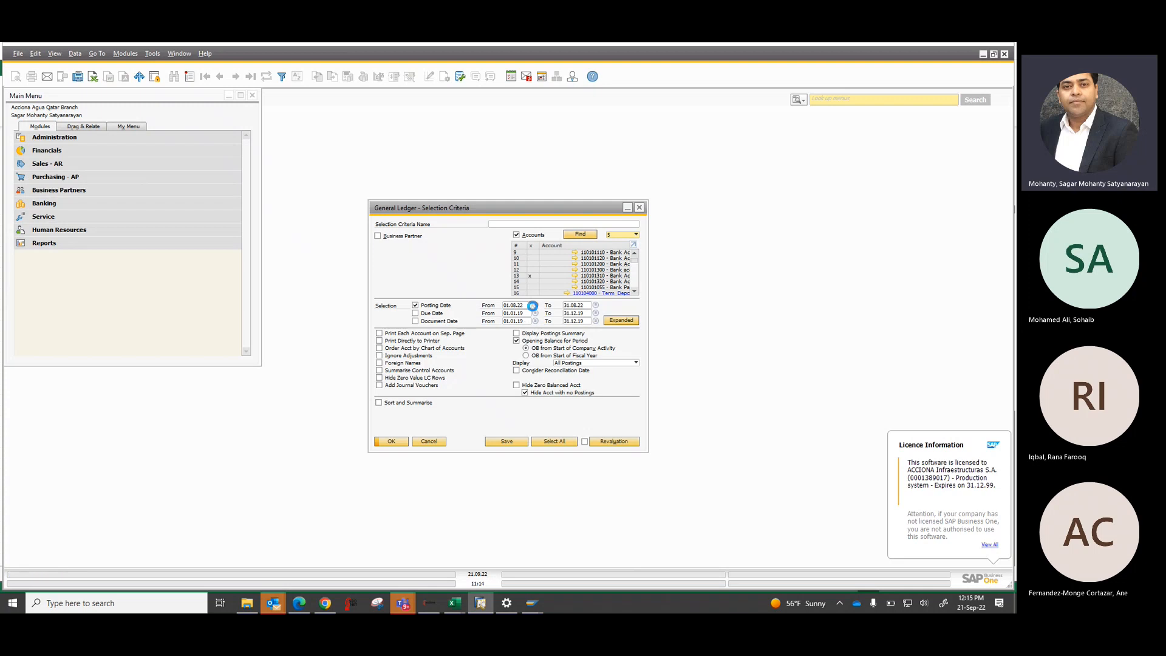
left_click(534, 306)
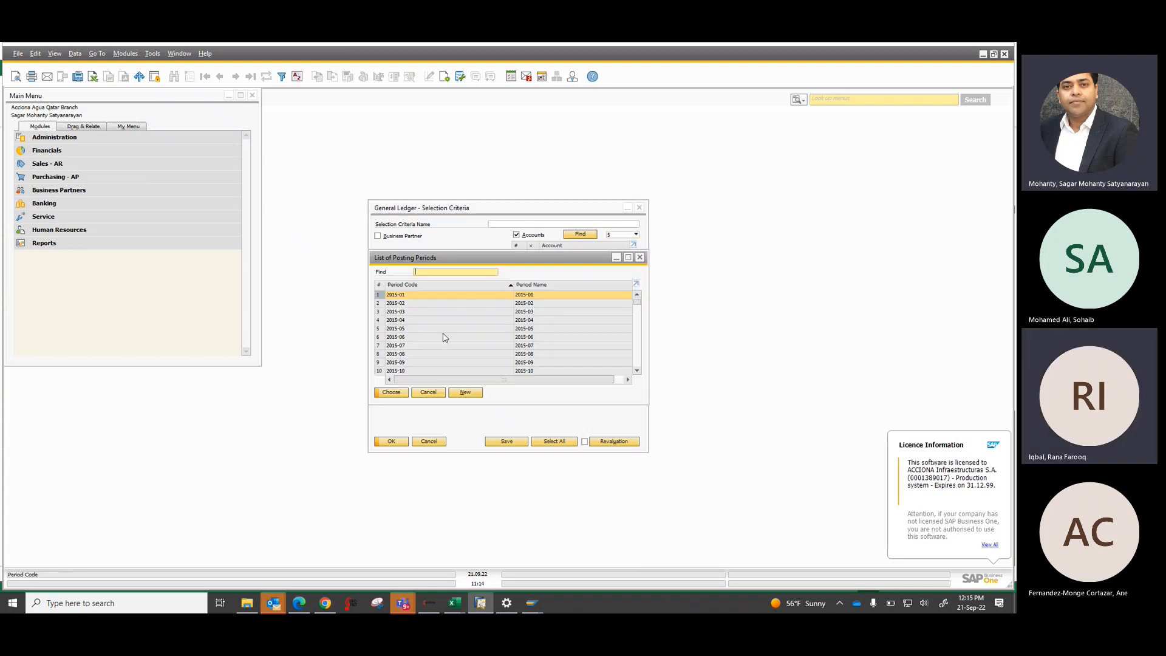
key("Escape")
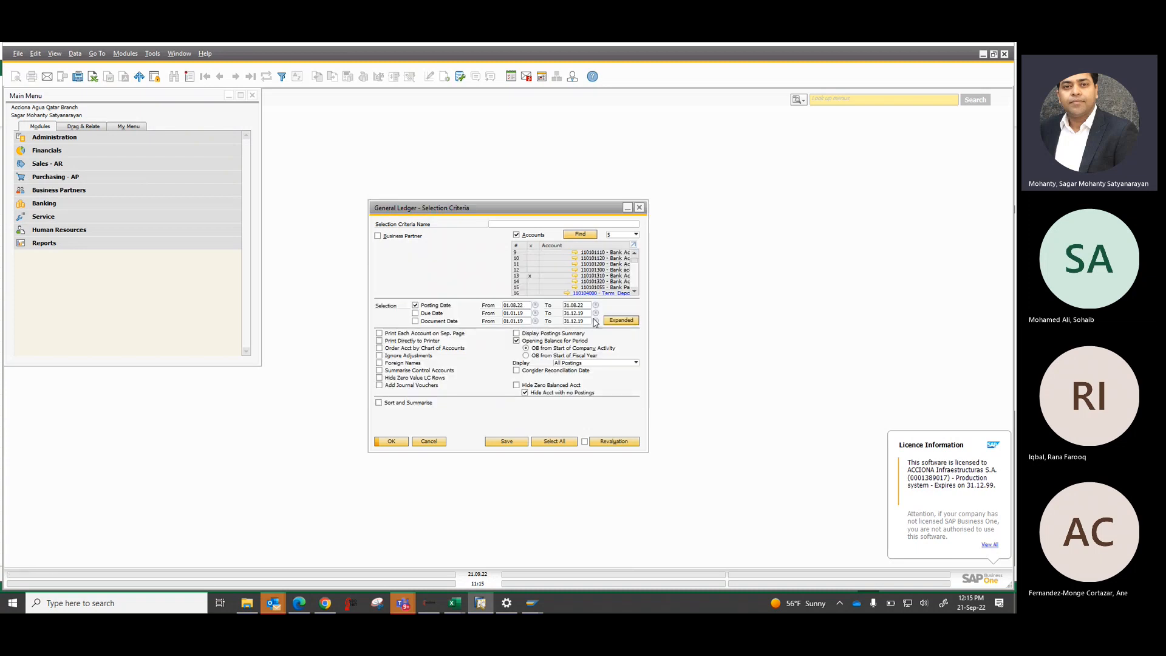
left_click(618, 322)
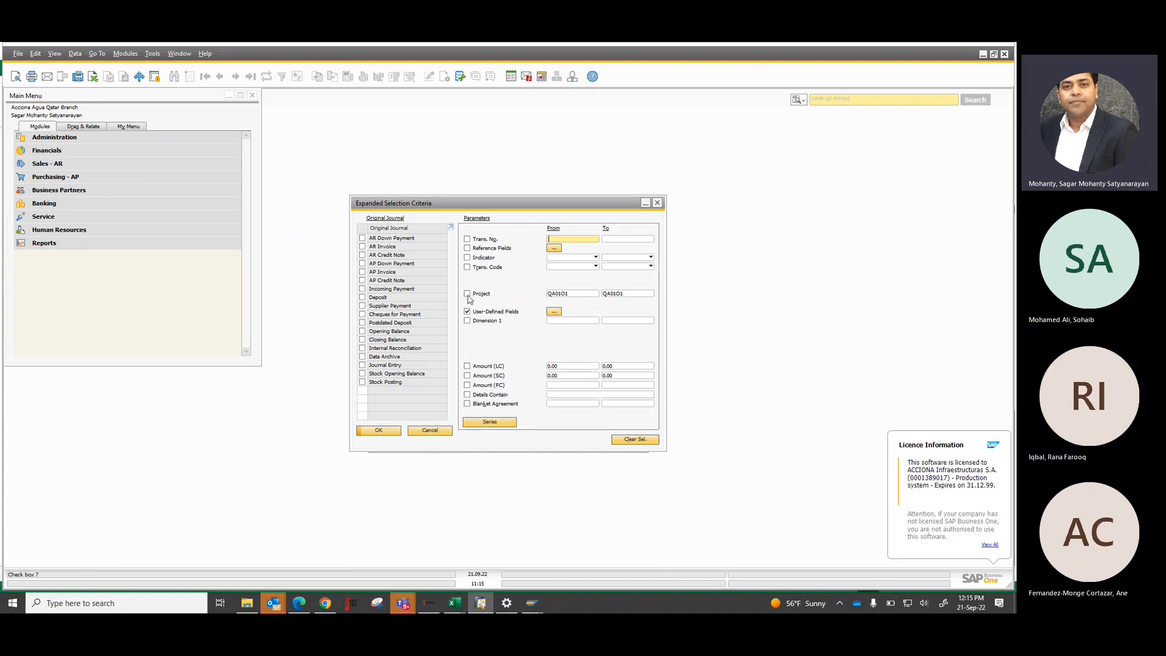
left_click(378, 430)
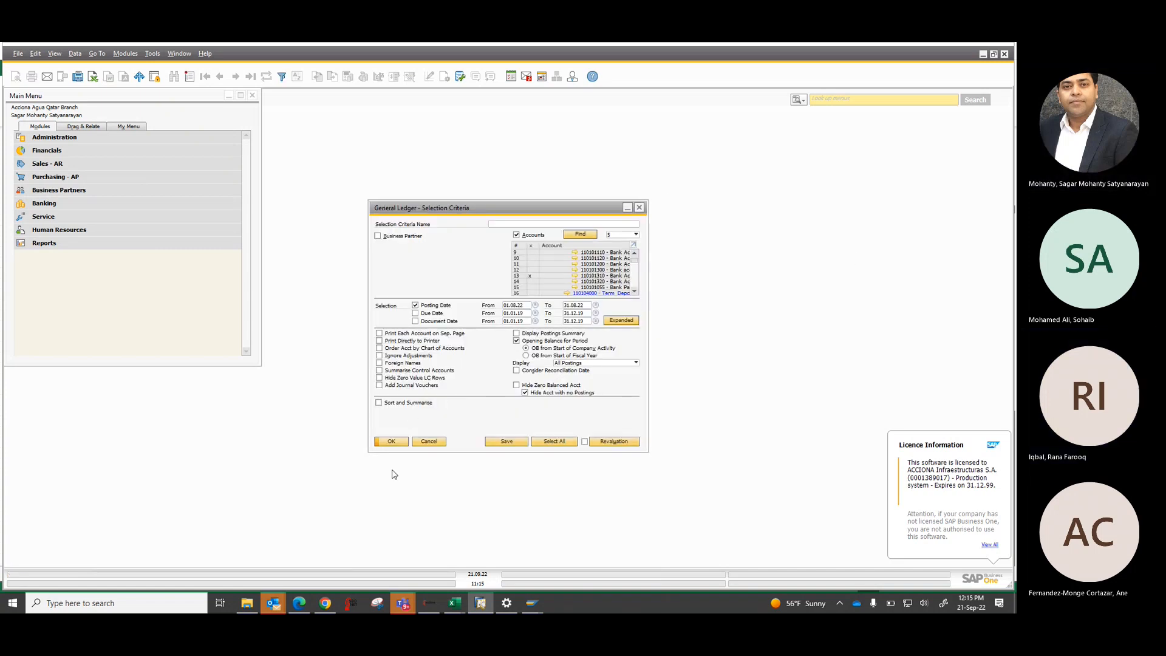
left_click(394, 443)
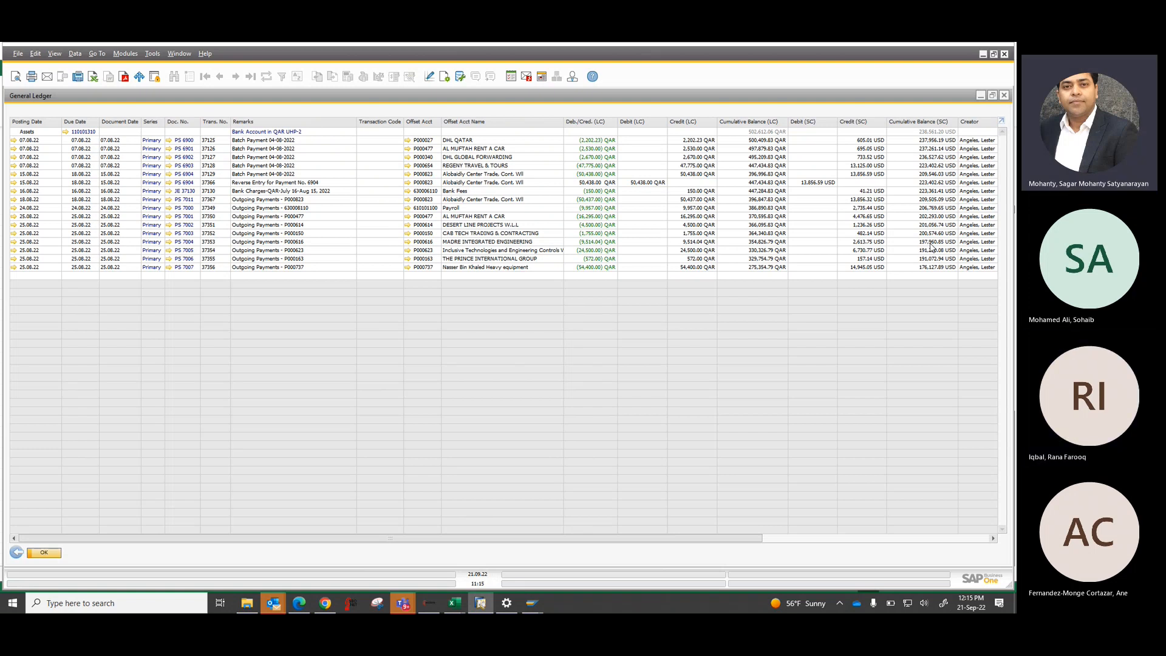
left_click(19, 555)
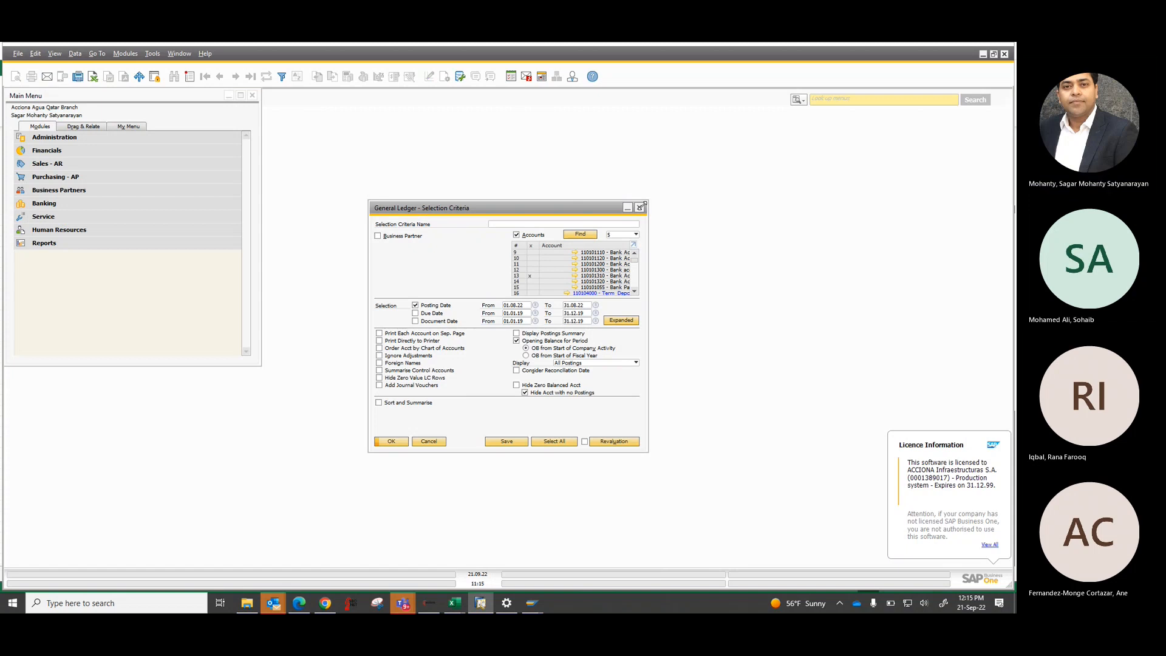
left_click(641, 204)
- Search the functions for "tria" and open the Trial Balance selection criteria
type("traial")
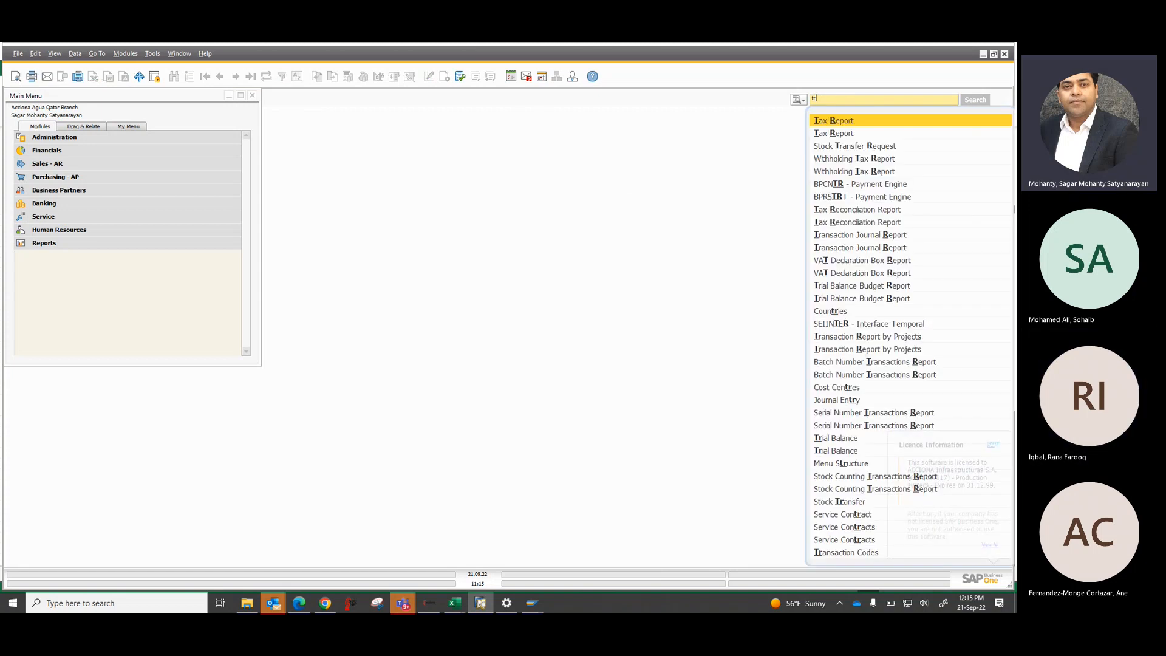
key("BackSpace")
key("BackSpace")
key("BackSpace")
key("BackSpace")
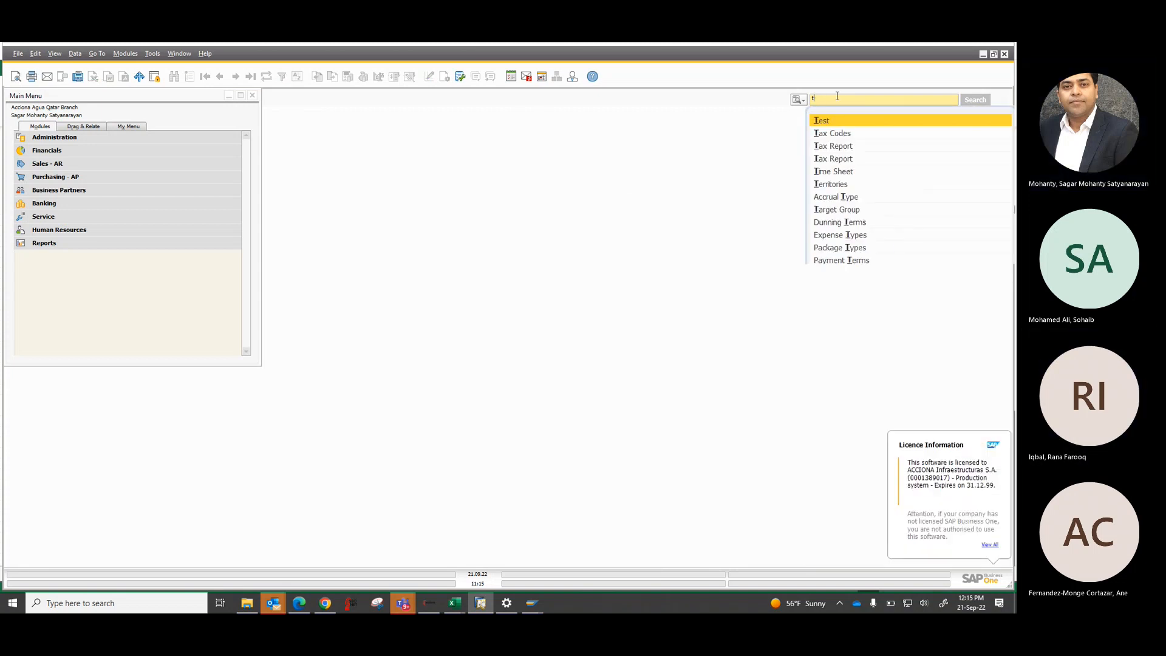
type("ri")
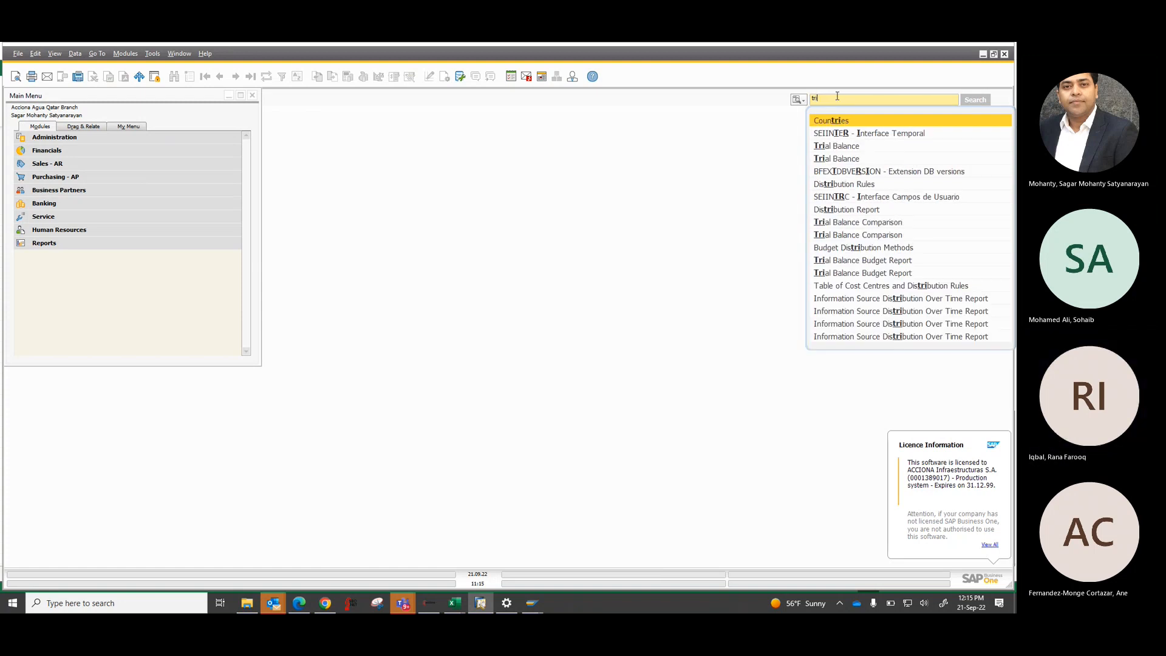
key("BackSpace")
key("BackSpace")
key("BackSpace")
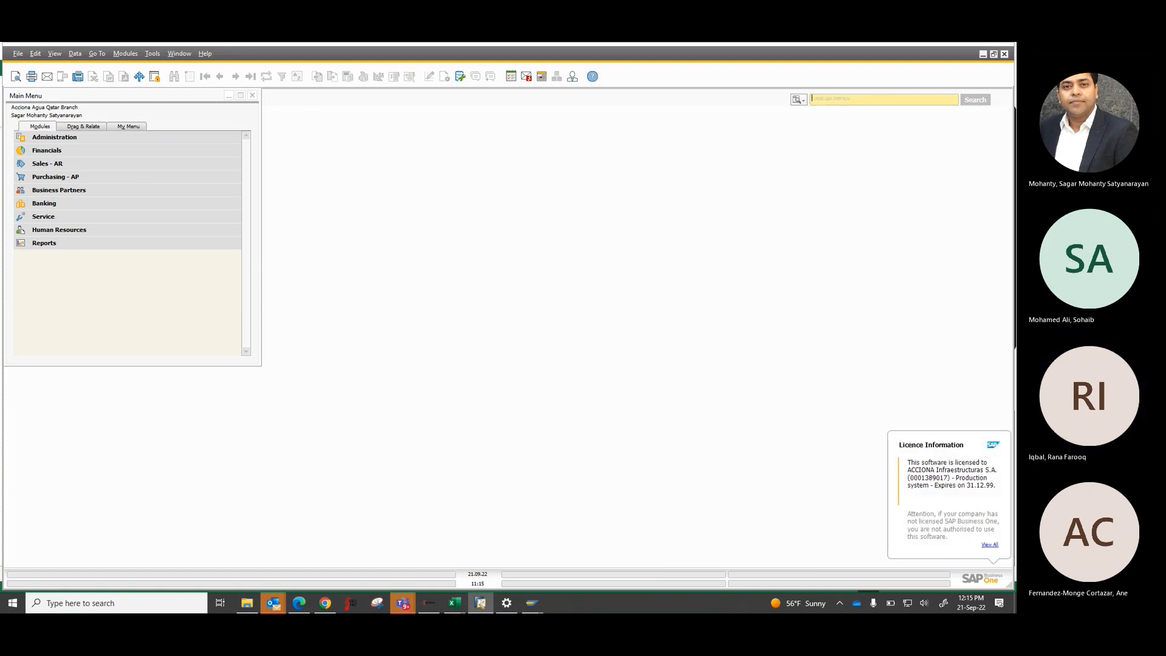
type("trial")
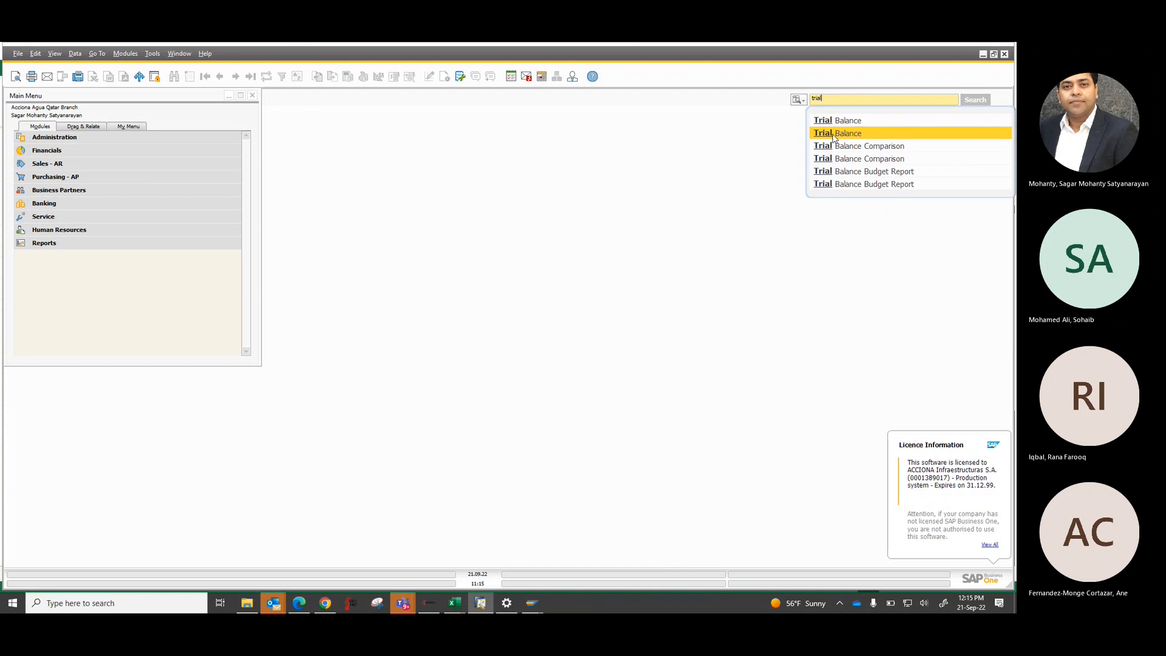
left_click(833, 134)
key("BackSpace")
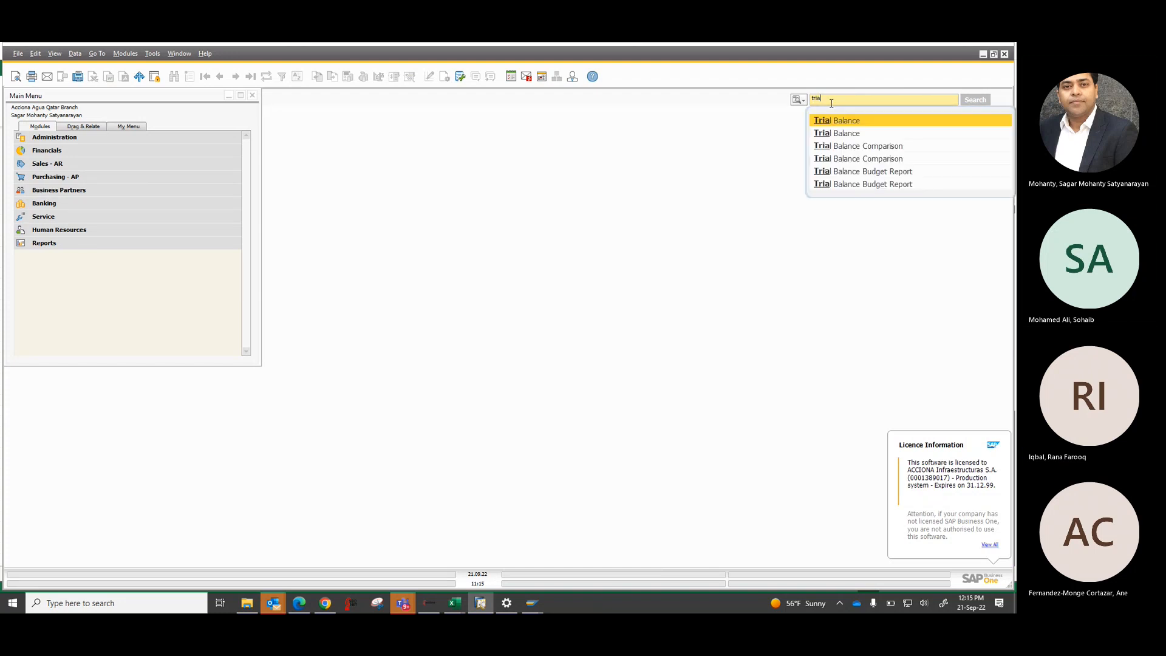
left_click(848, 131)
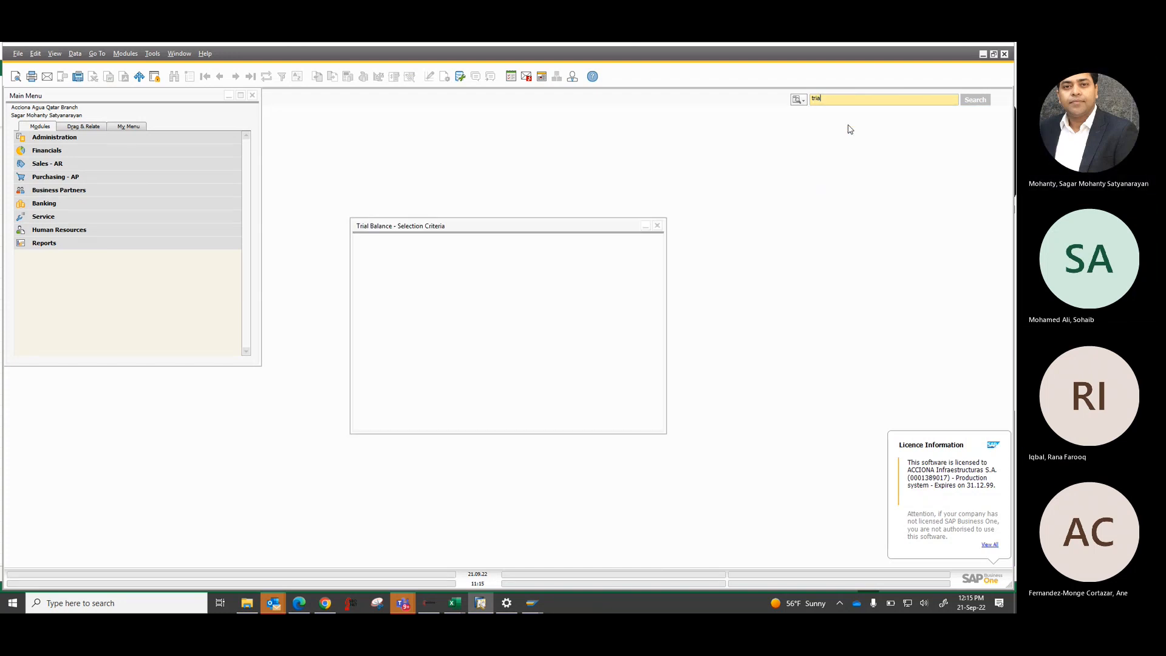
- Run the Trial Balance without business partners, with all G/L accounts selected at level 5 and closing balances added
left_click(362, 240)
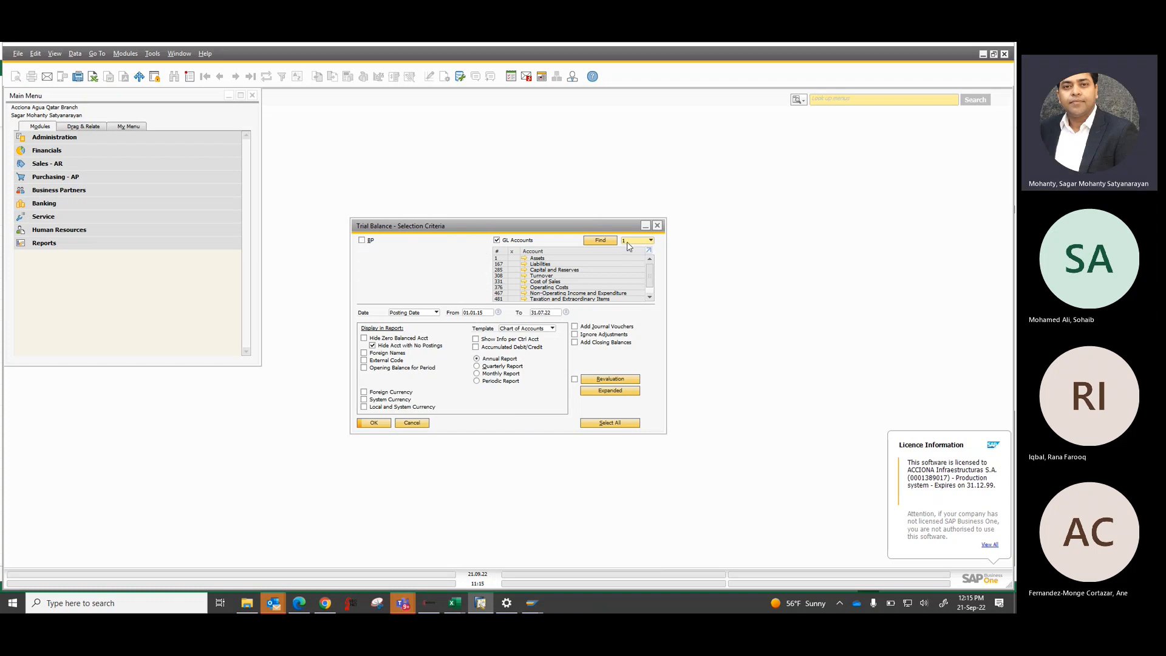
left_click(629, 242)
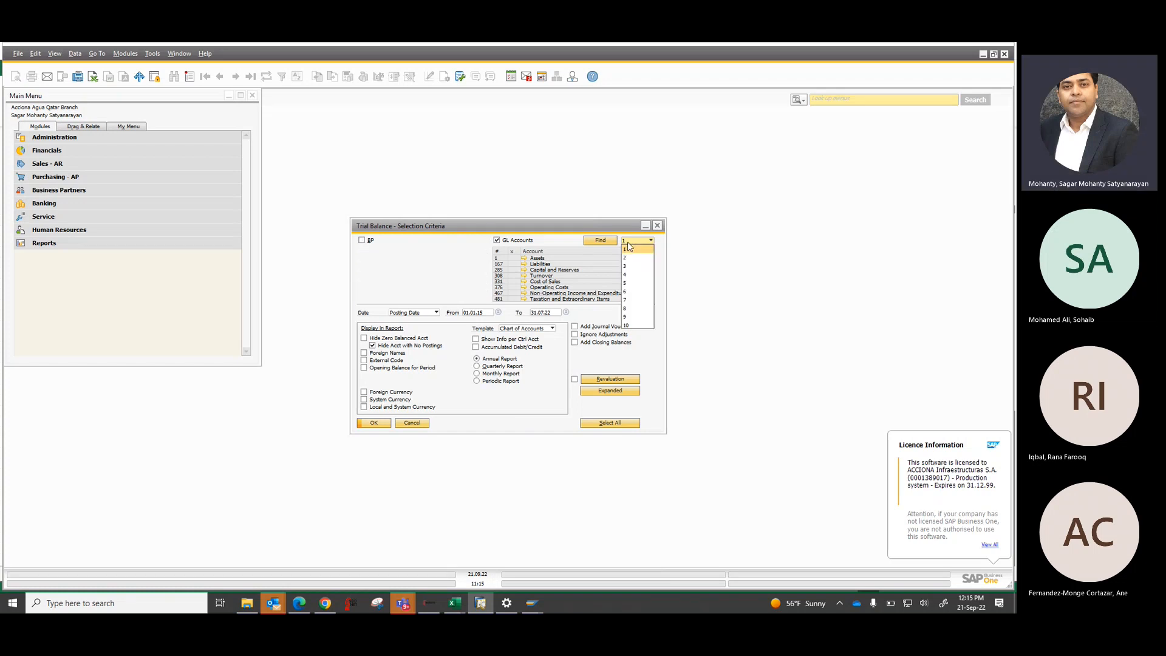
left_click(631, 283)
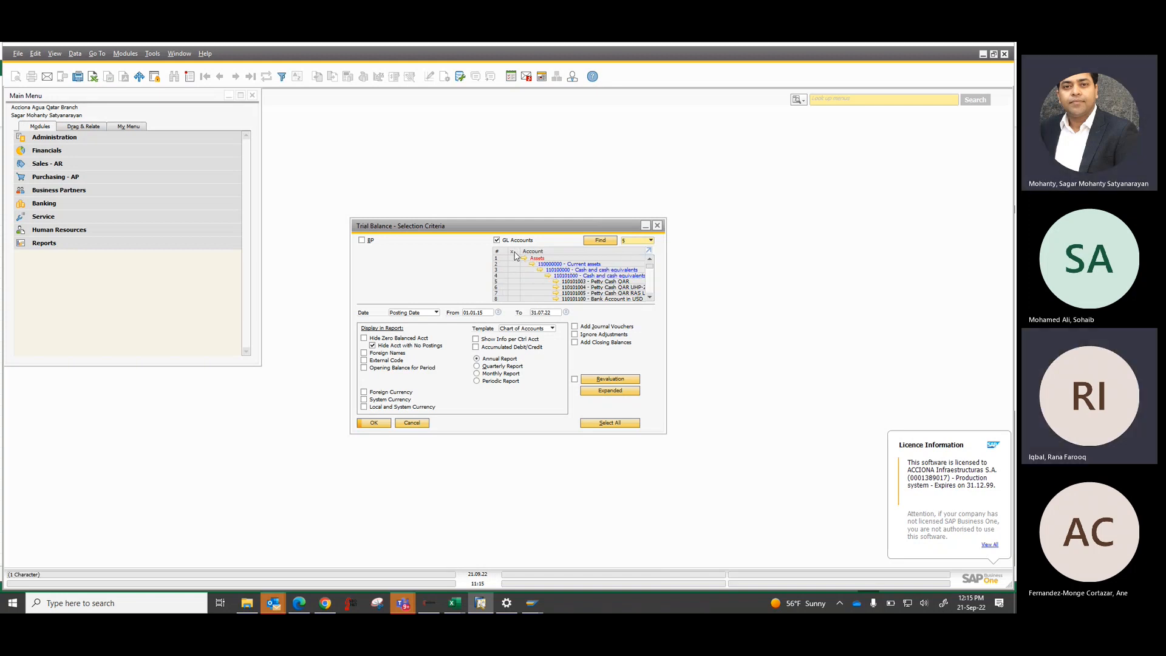
left_click(514, 253)
left_click(575, 342)
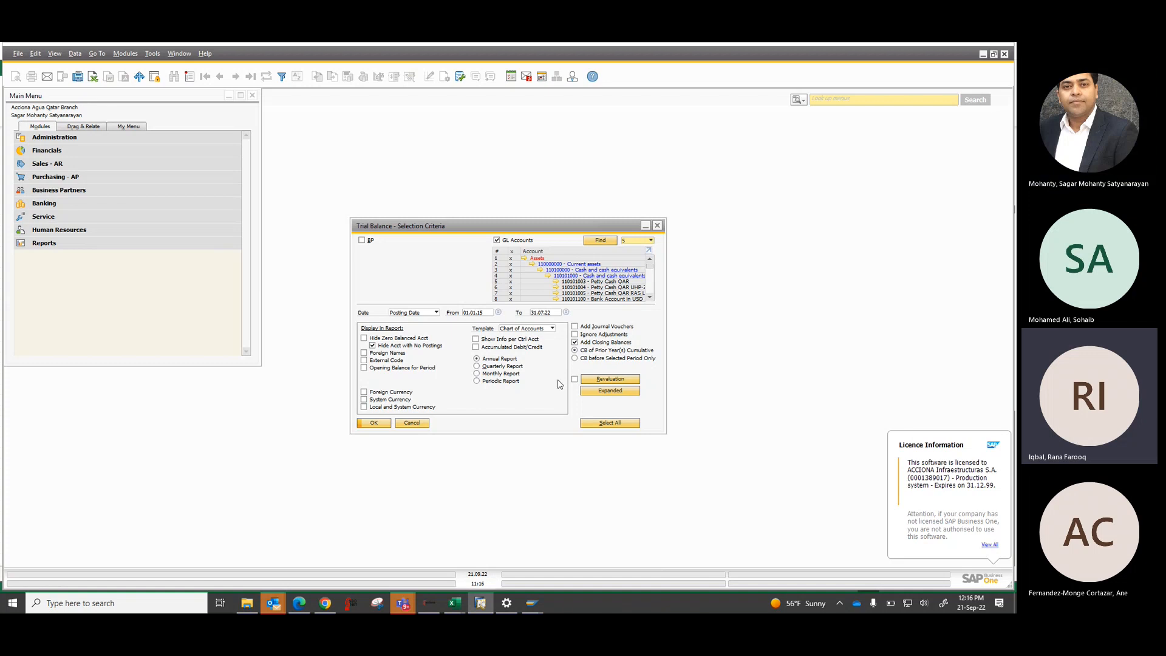
left_click(374, 424)
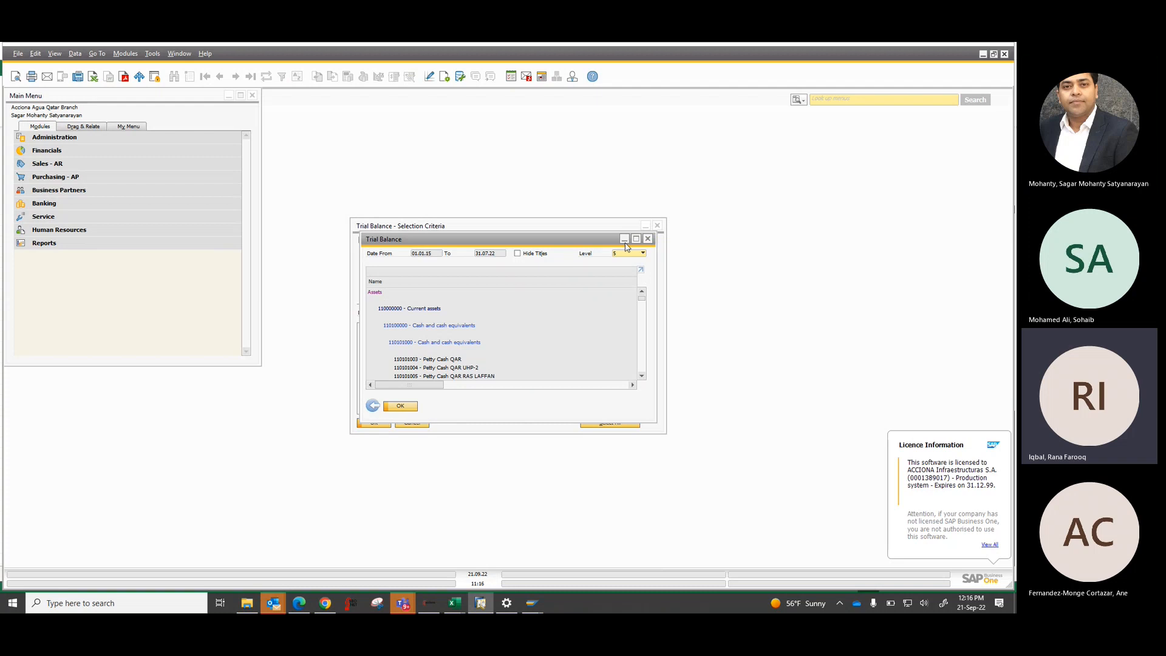
- Review the maximized Trial Balance with titles hidden down to the total row, and close the report and its selection criteria
left_click(636, 238)
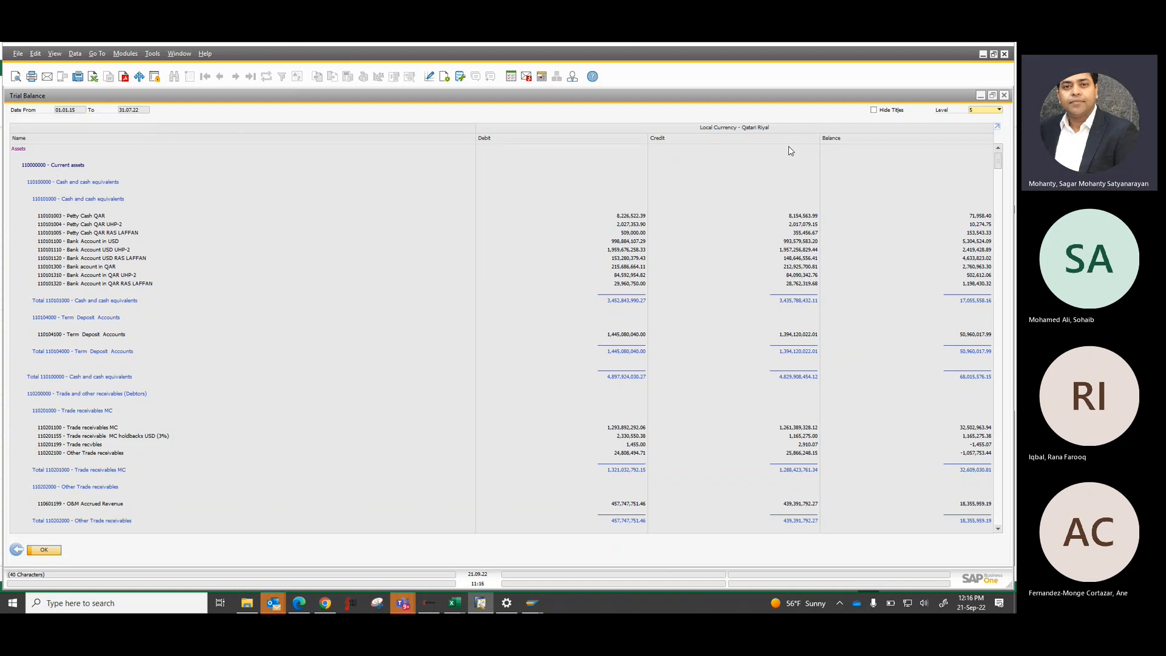
left_click(874, 110)
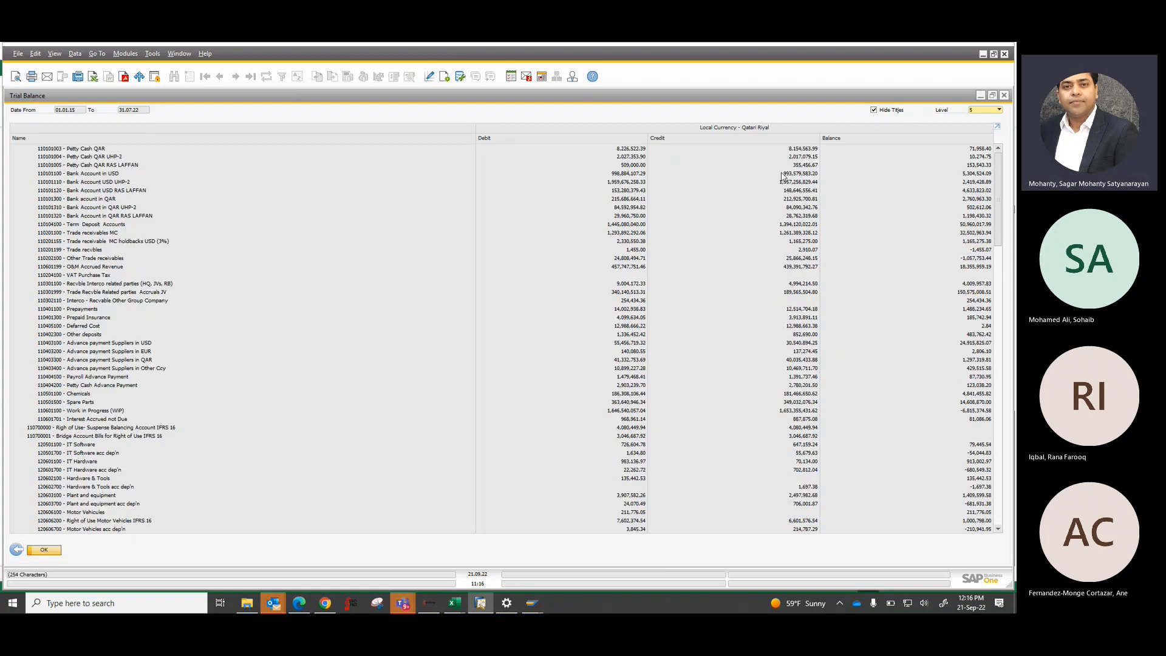
scroll(916, 267, "down", 7)
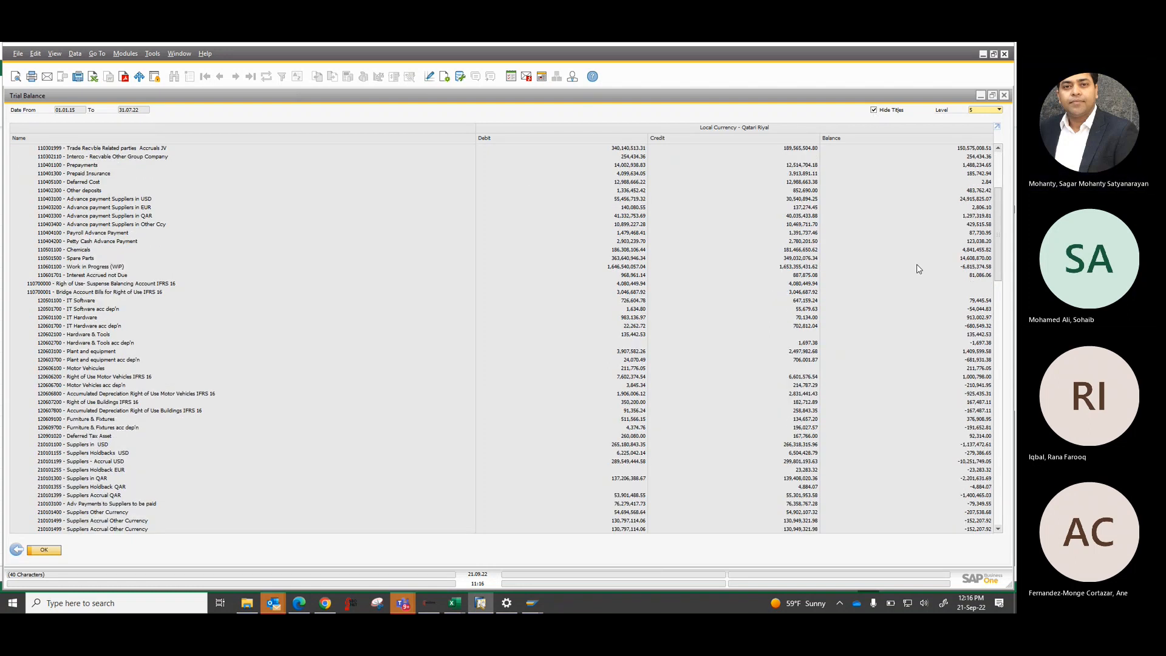
scroll(916, 273, "down", 14)
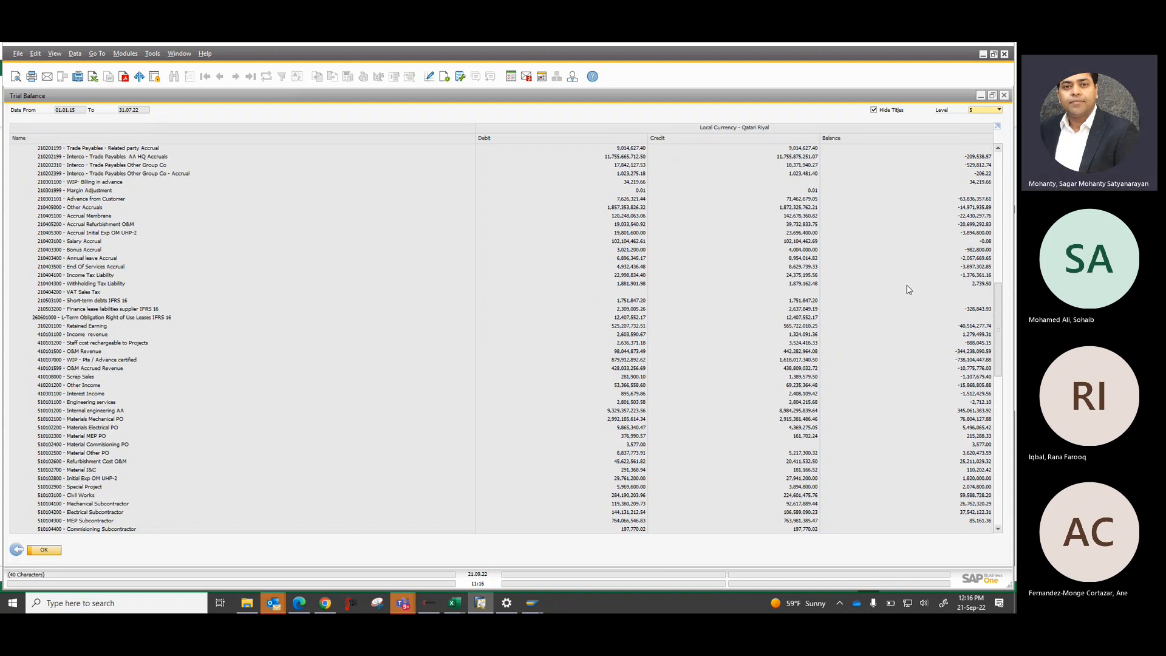
scroll(908, 290, "down", 5)
scroll(907, 296, "down", 10)
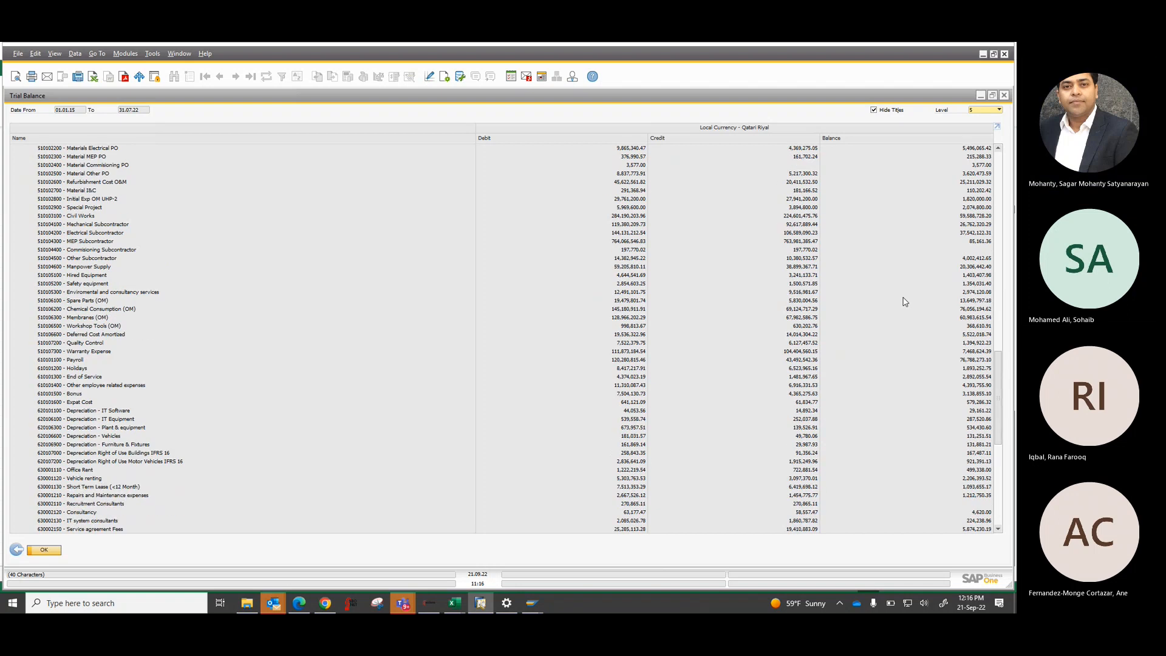
scroll(904, 302, "down", 4)
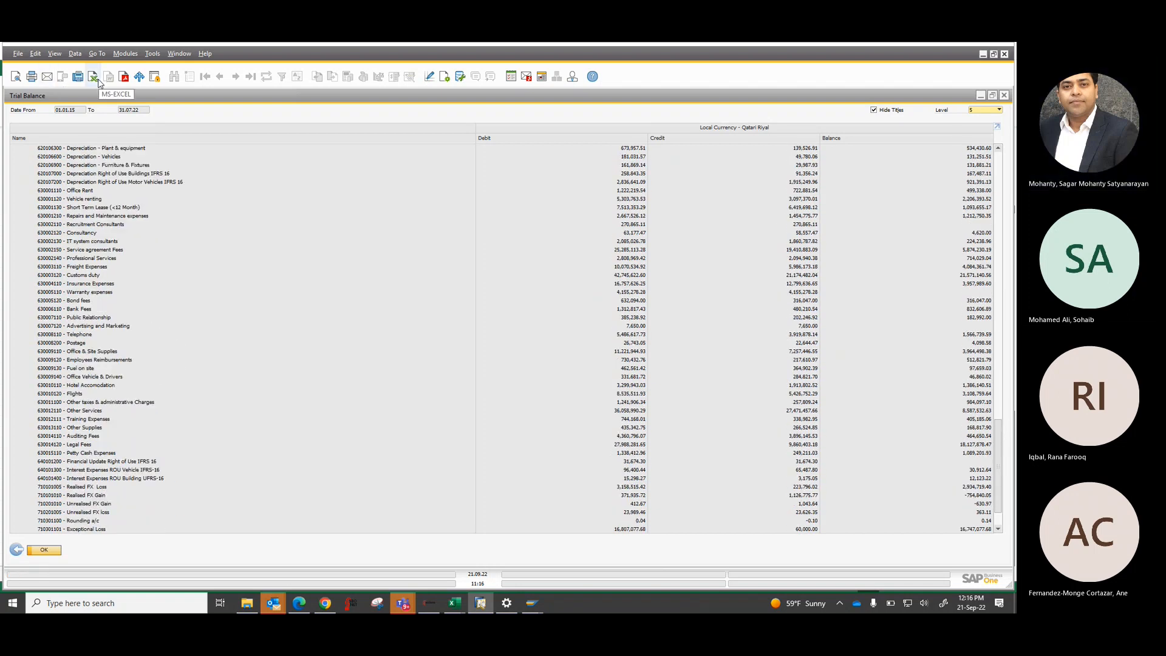
scroll(403, 242, "down", 2)
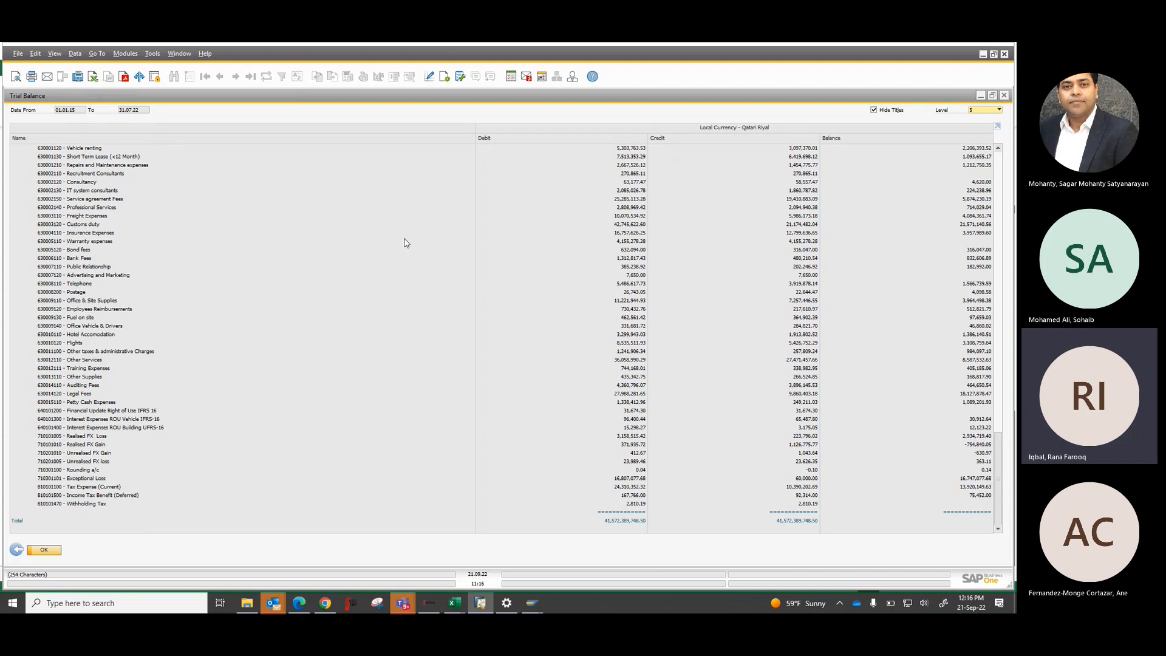
scroll(403, 240, "up", 6)
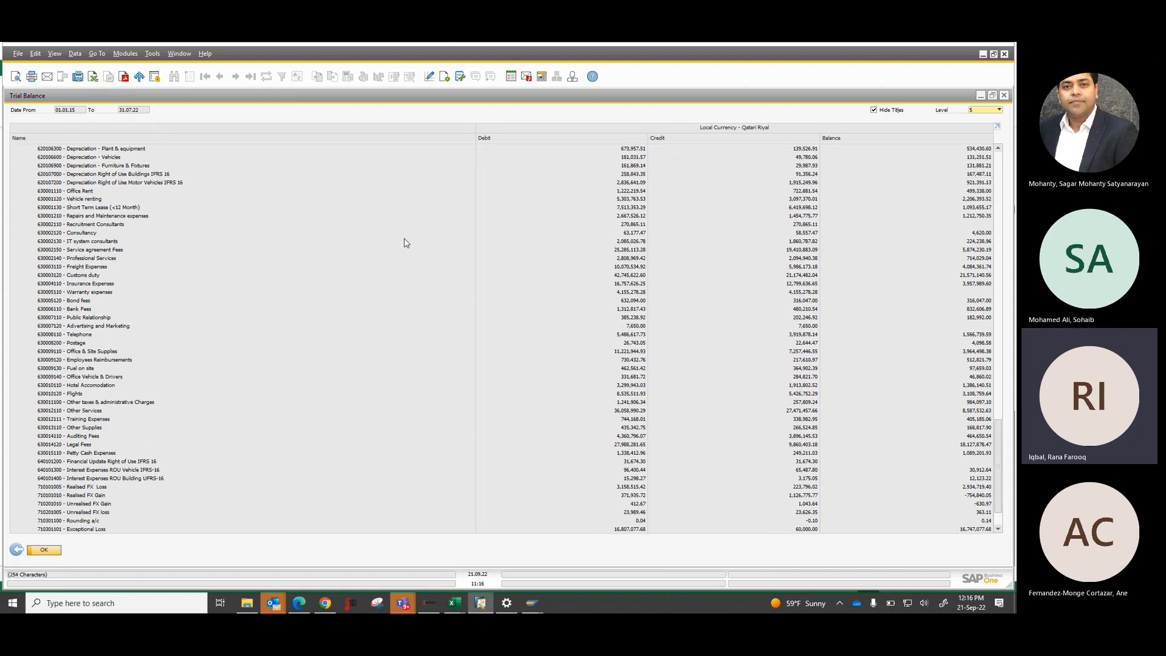
left_click(16, 550)
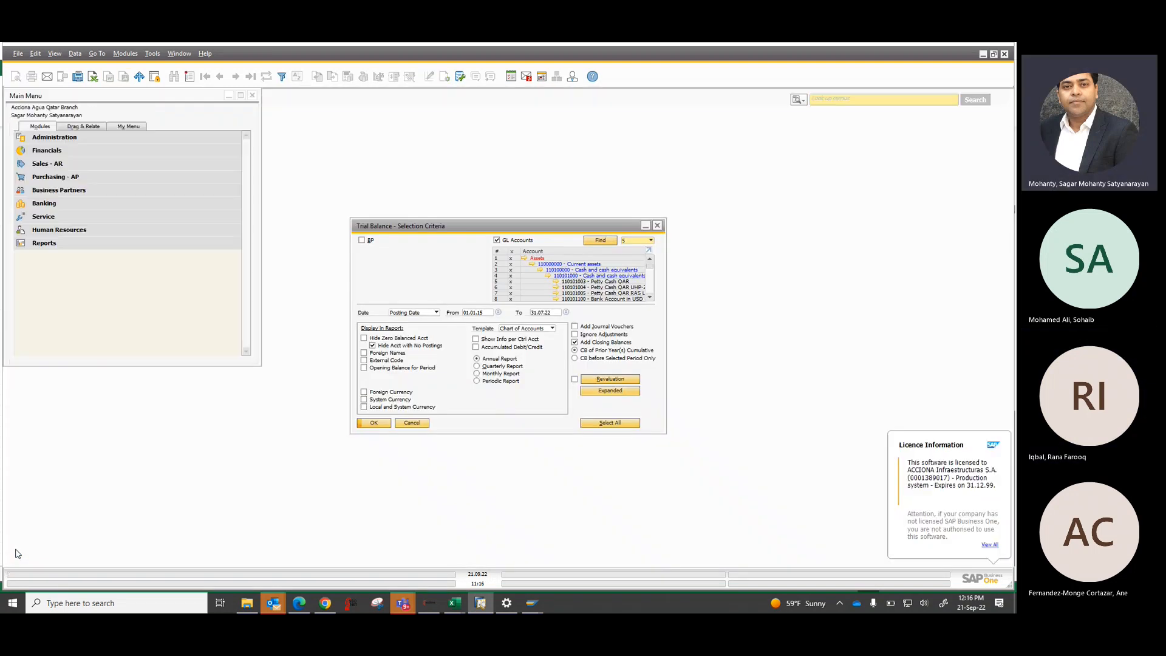
left_click(412, 423)
- Search the functions for "tria" and open the Trial Balance Comparison selection criteria
left_click(822, 103)
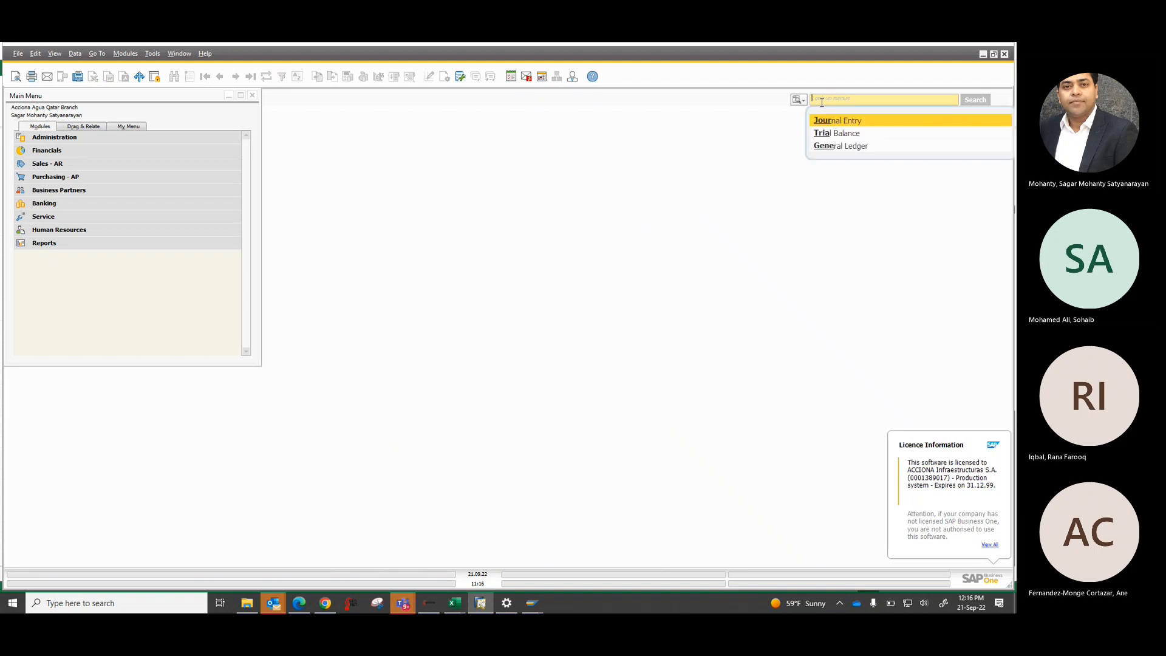
type("trial")
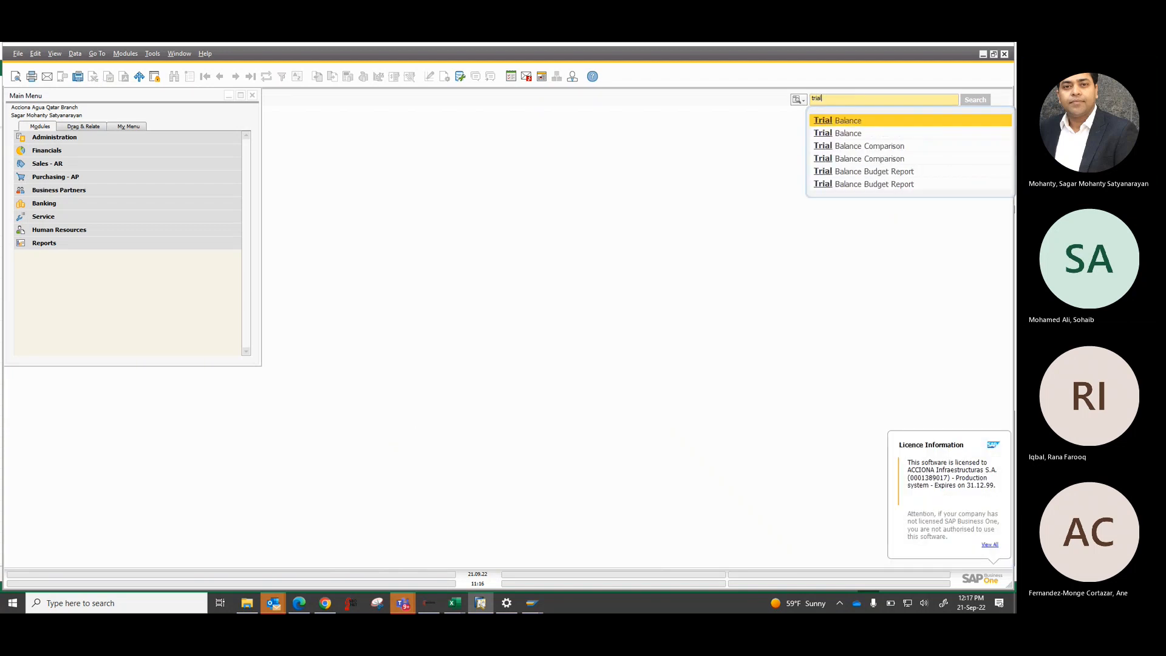
left_click(830, 101)
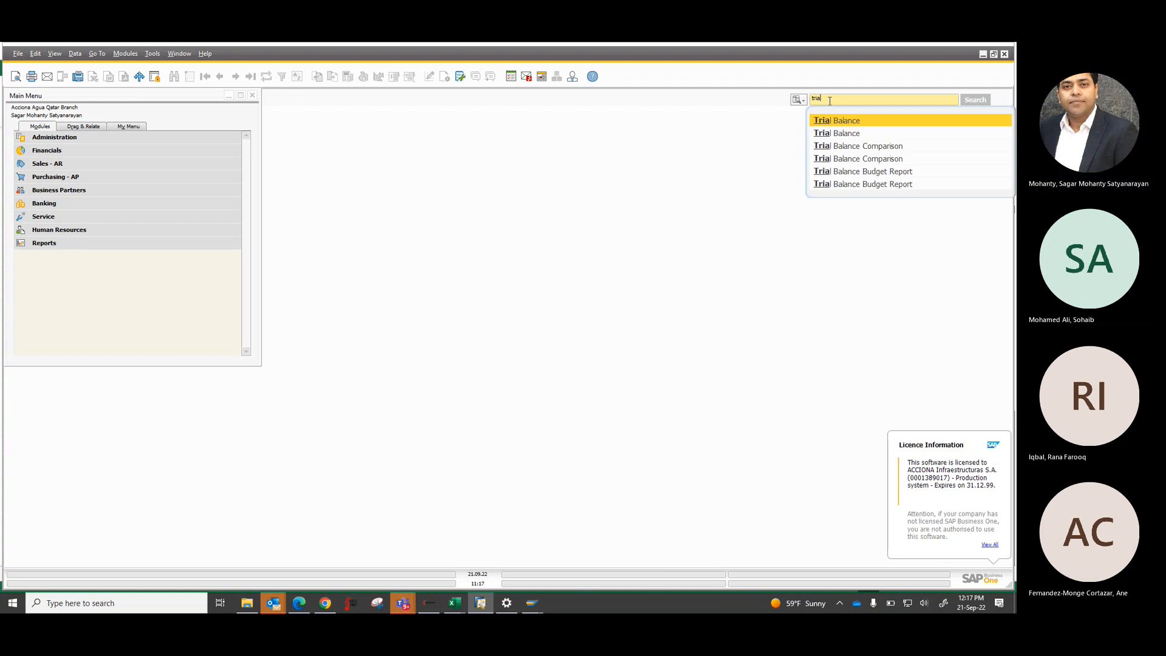
left_click(841, 147)
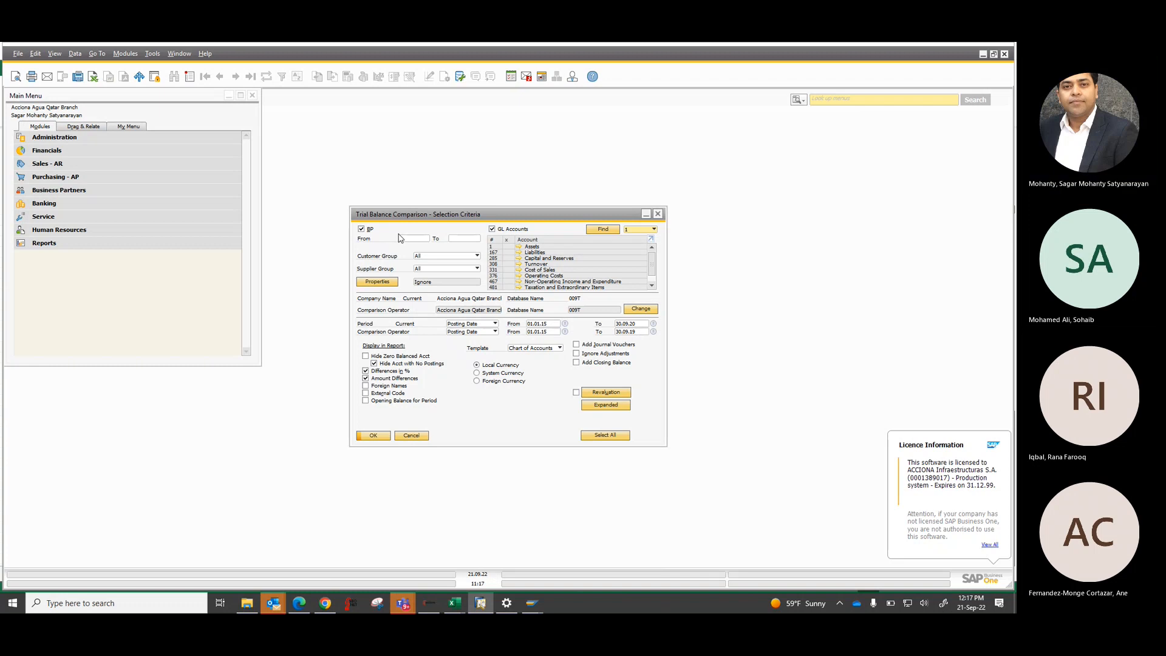
- Exclude business partners from the Trial Balance Comparison, set the G/L account level to 5, and add the closing balance
left_click(361, 229)
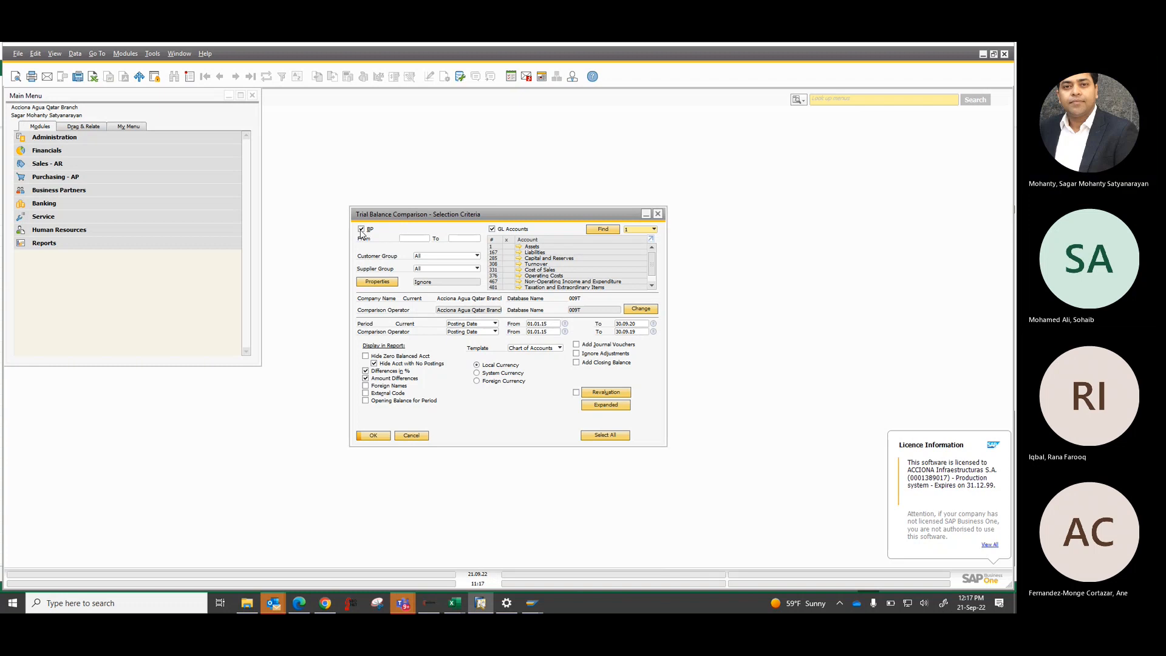
left_click(635, 230)
left_click(642, 274)
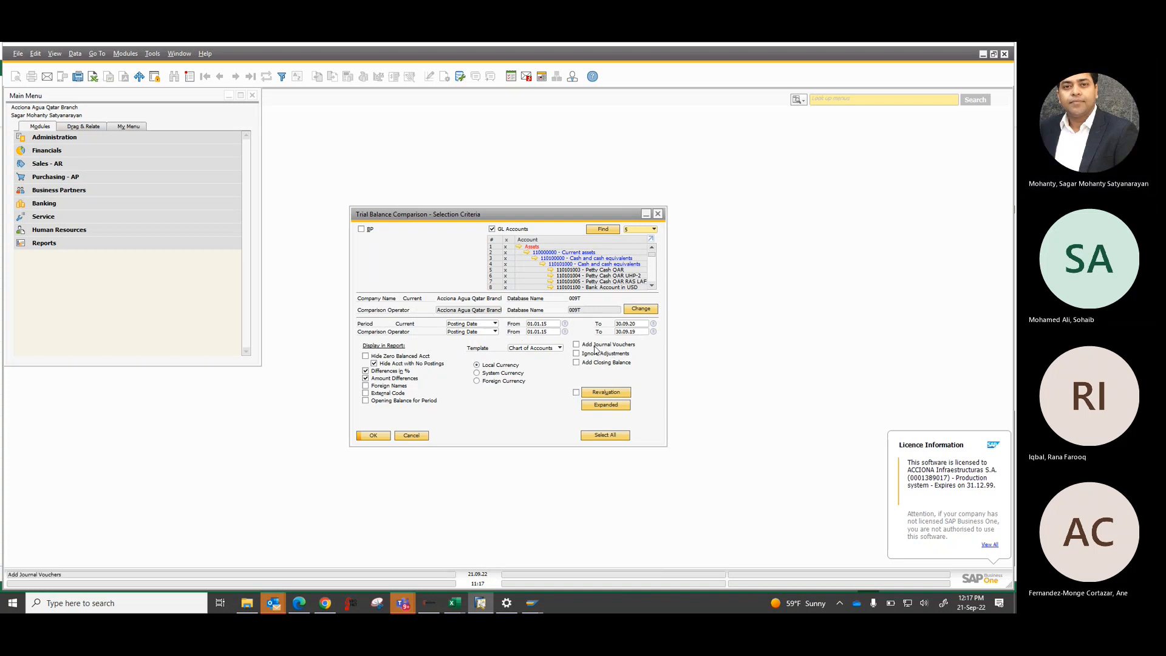
left_click(576, 362)
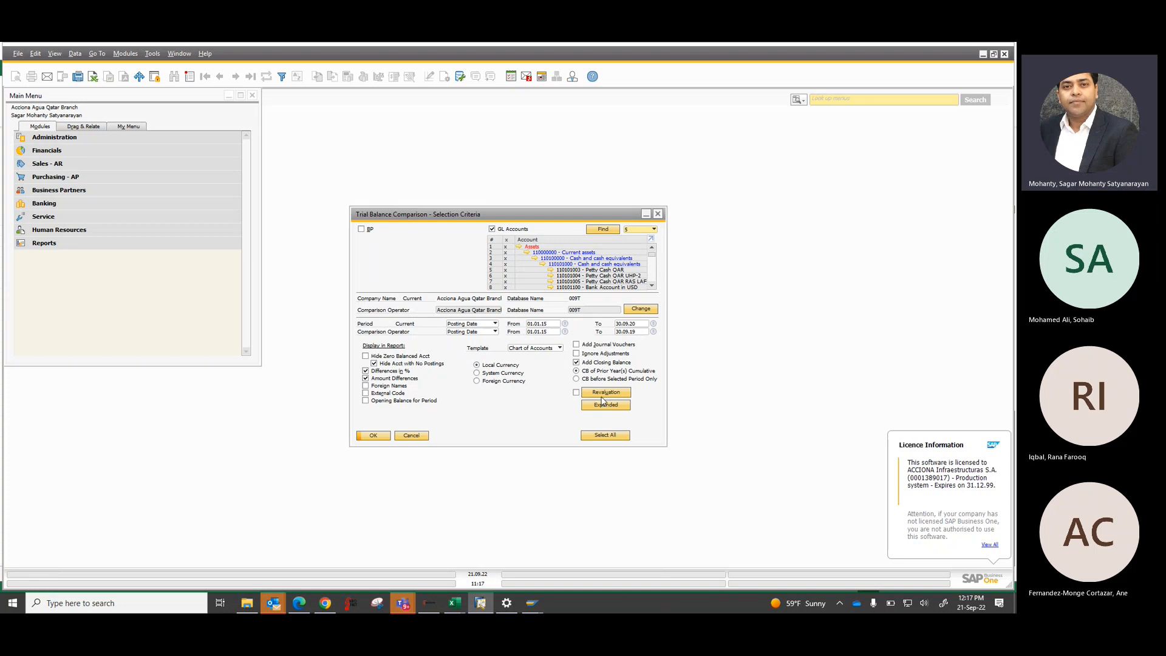
- Run the Trial Balance Comparison to view its current and comparison periods, and close the report and its selection criteria
left_click(374, 436)
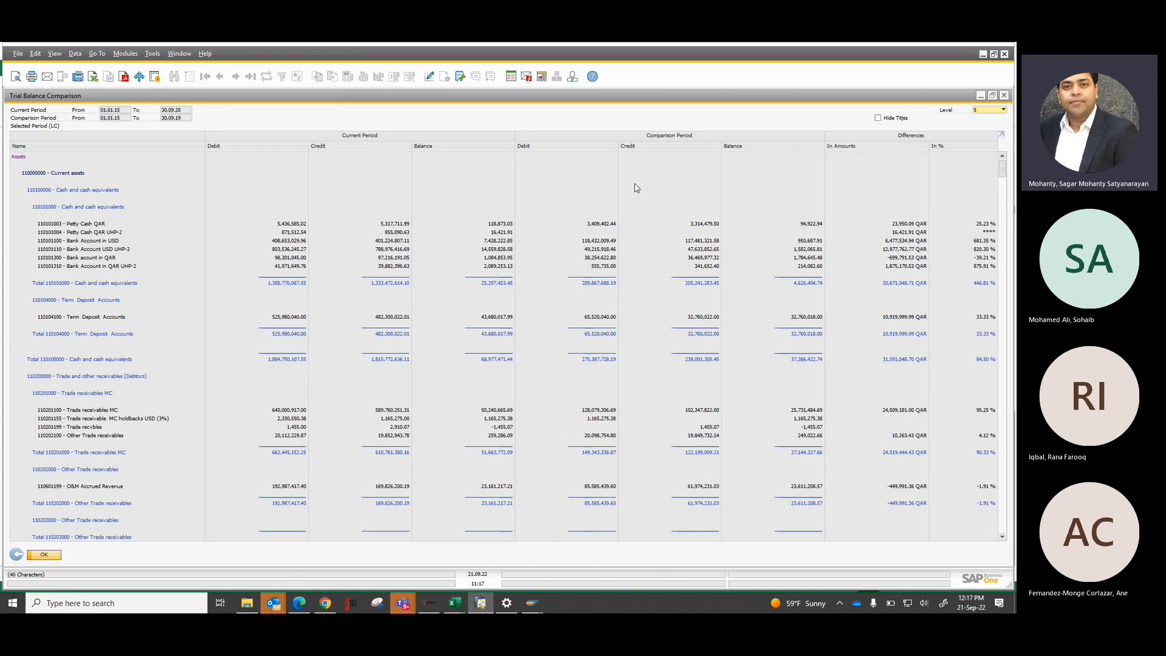
left_click(14, 553)
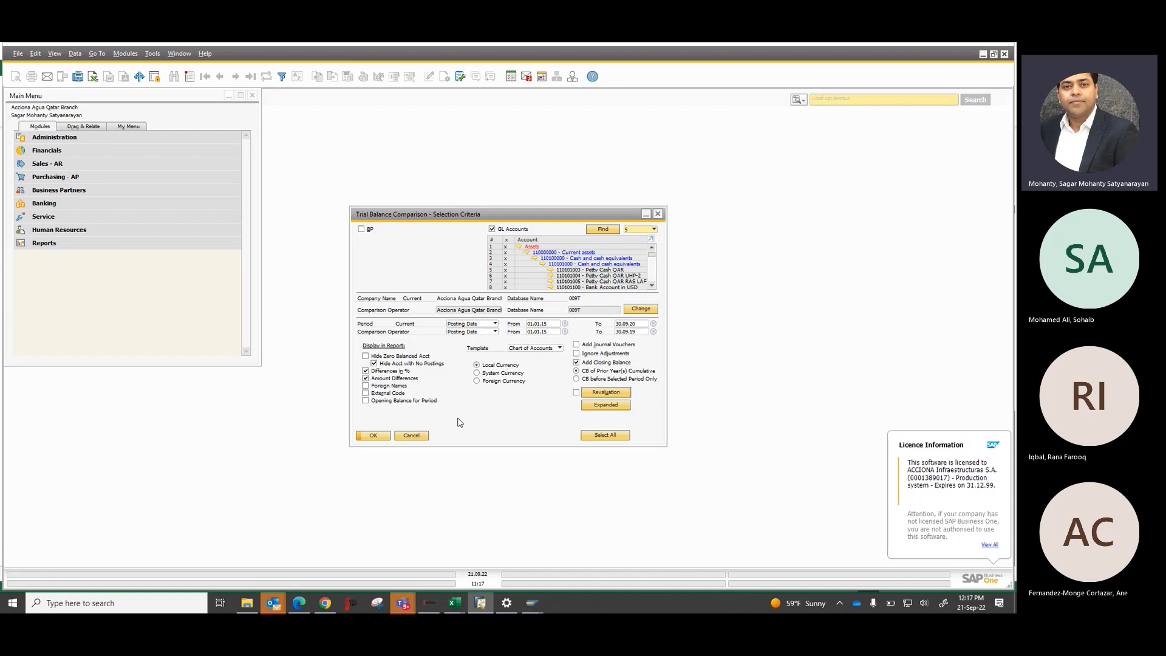
left_click(404, 436)
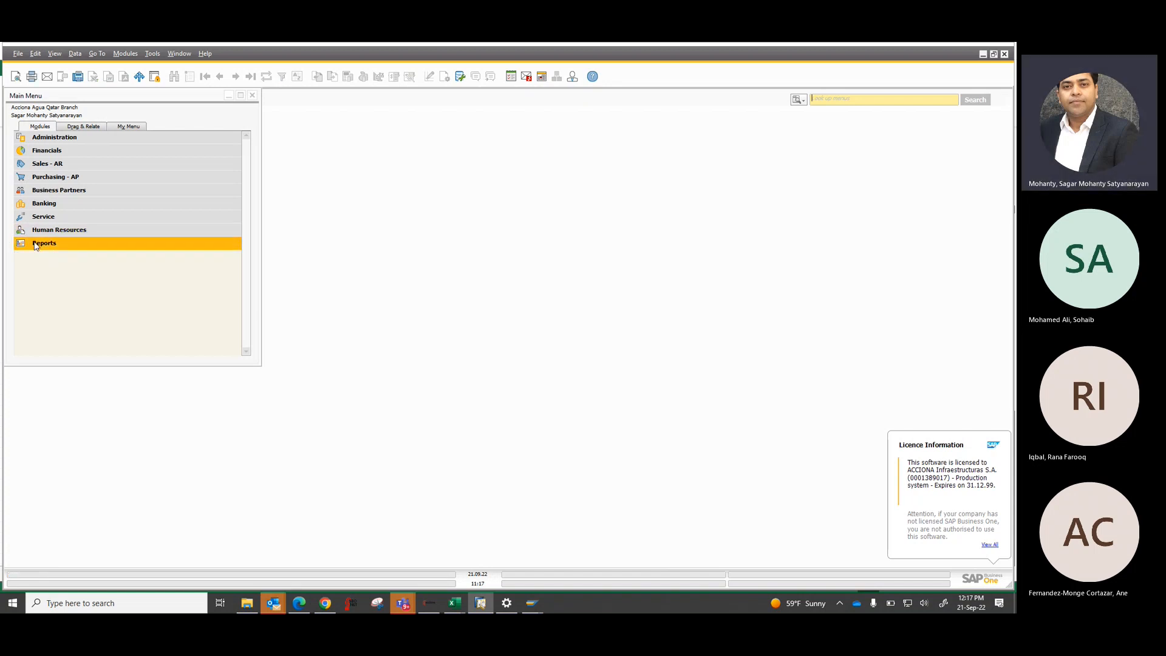
- Open the Trial Balance selection criteria from the Financial group of the Financials reports
left_click(36, 244)
left_click(84, 286)
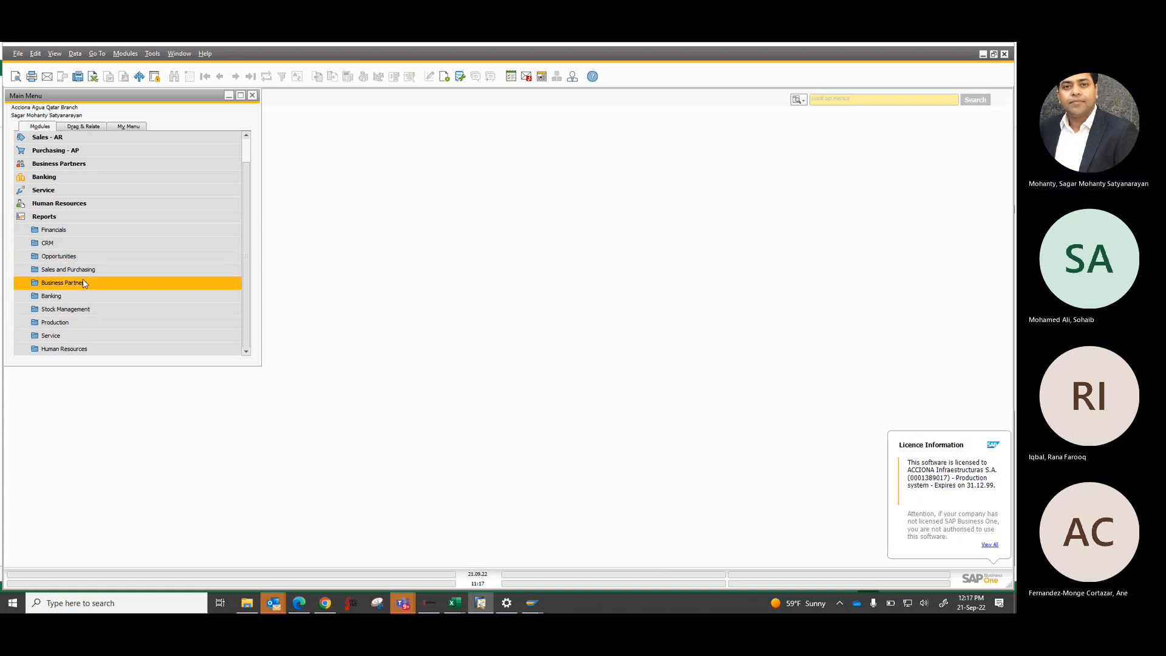
left_click(81, 232)
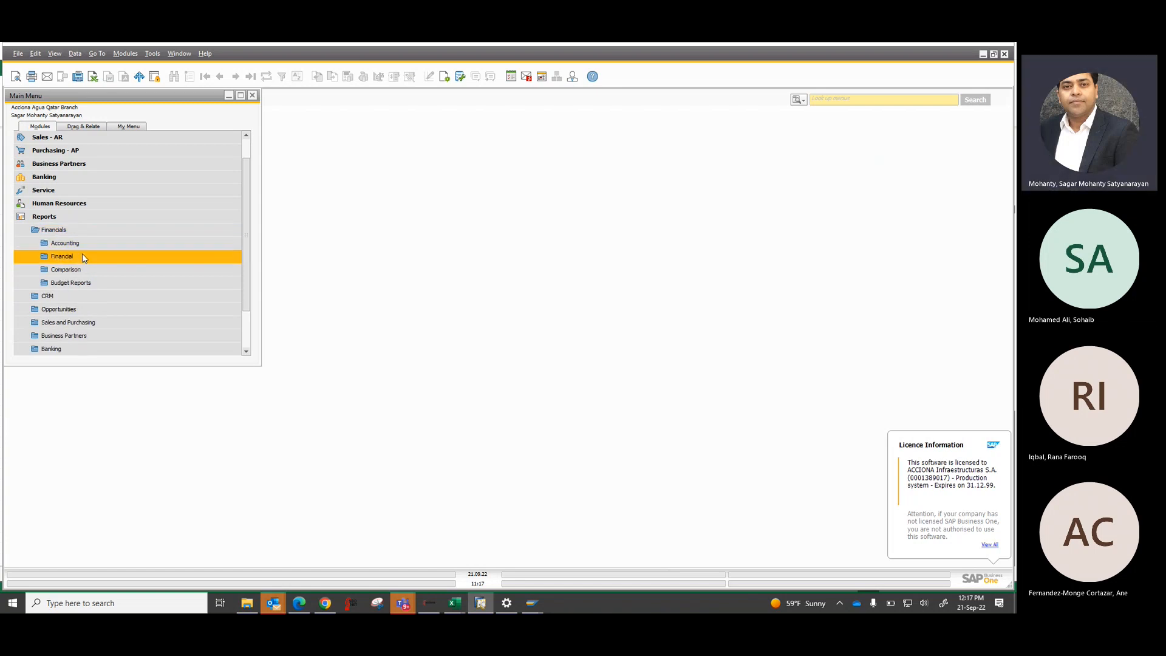
left_click(83, 257)
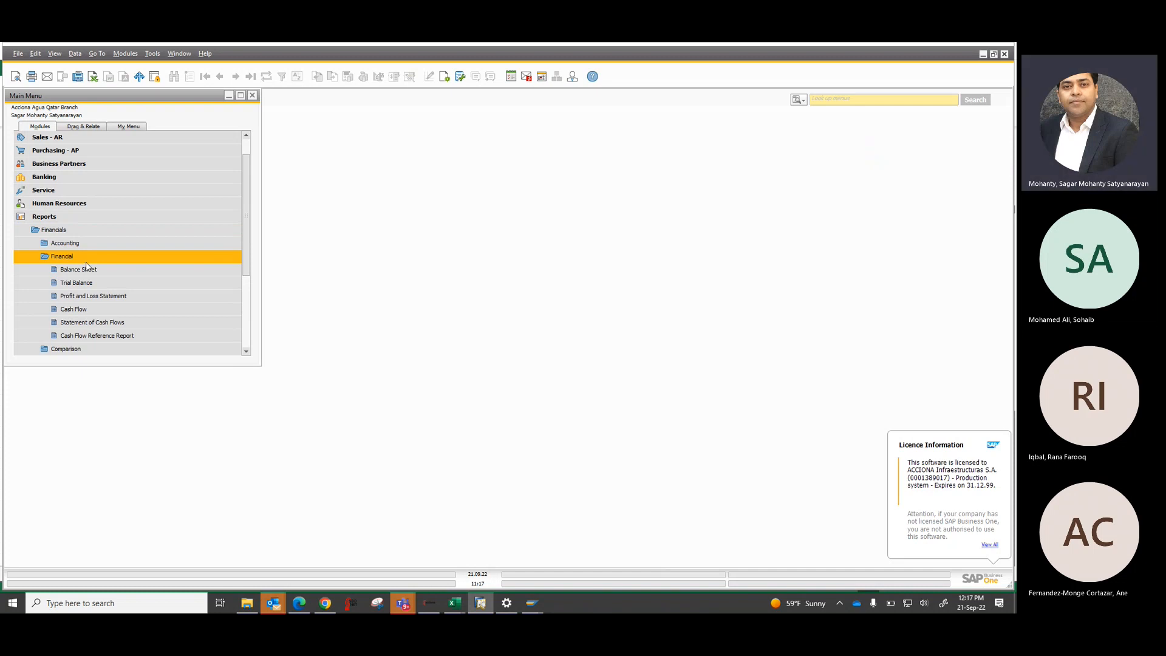
left_click(87, 283)
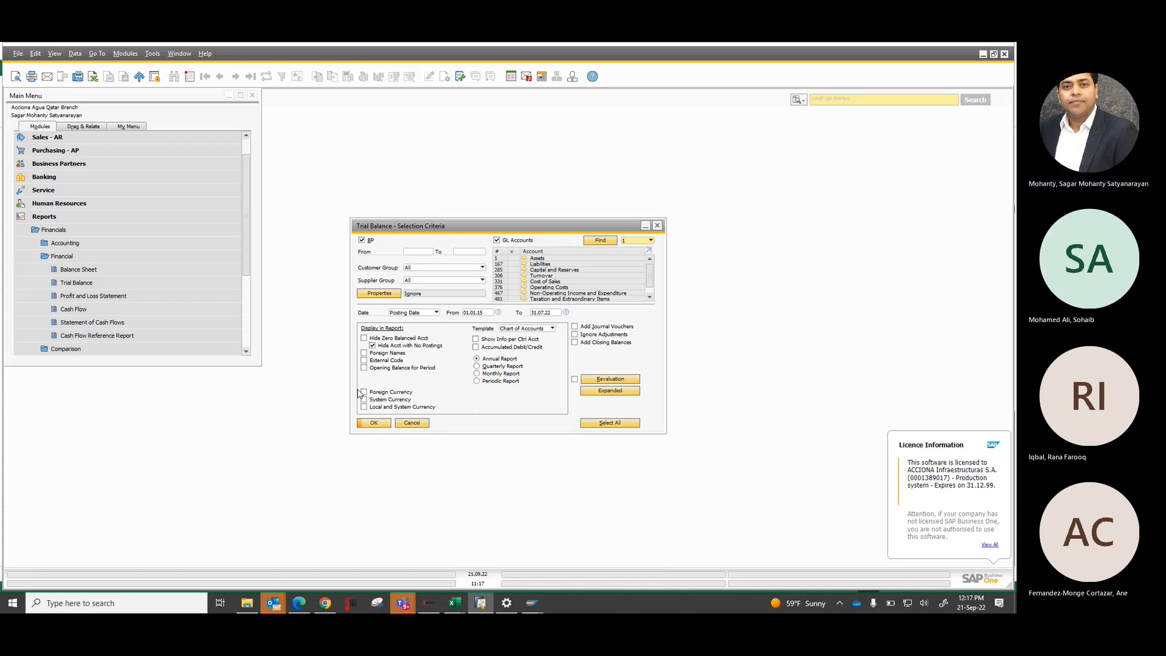
- Run the Trial Balance without business partners at account level 5, with the opening balance for the period and closing balances added
left_click(363, 367)
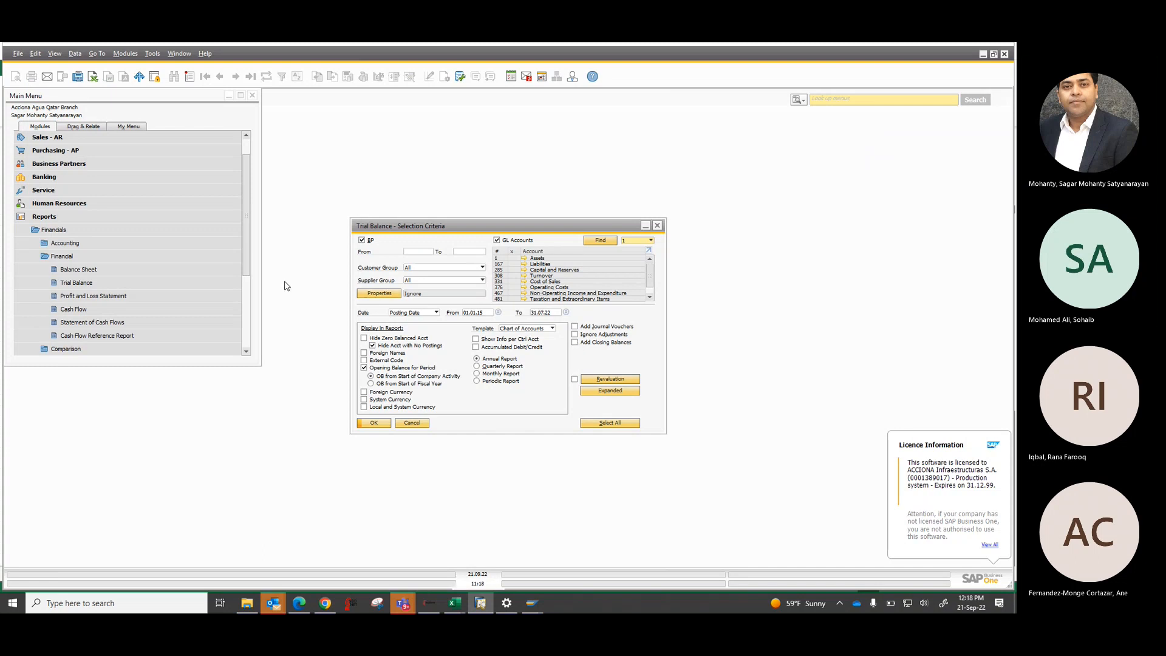
left_click(363, 240)
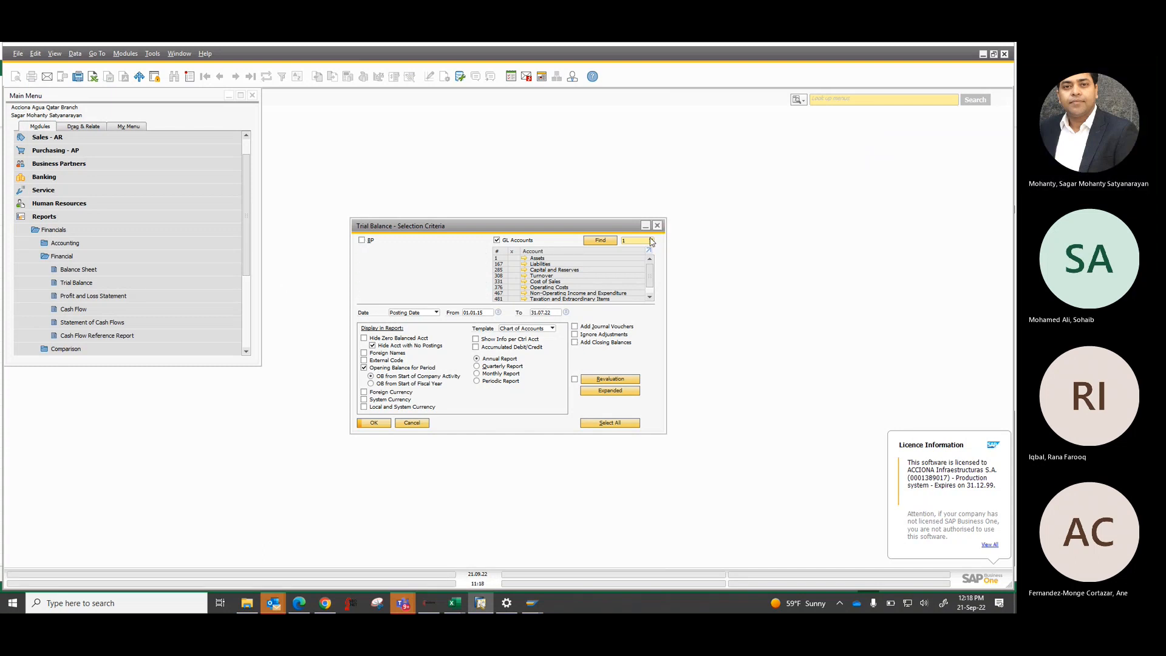
left_click(638, 240)
left_click(633, 283)
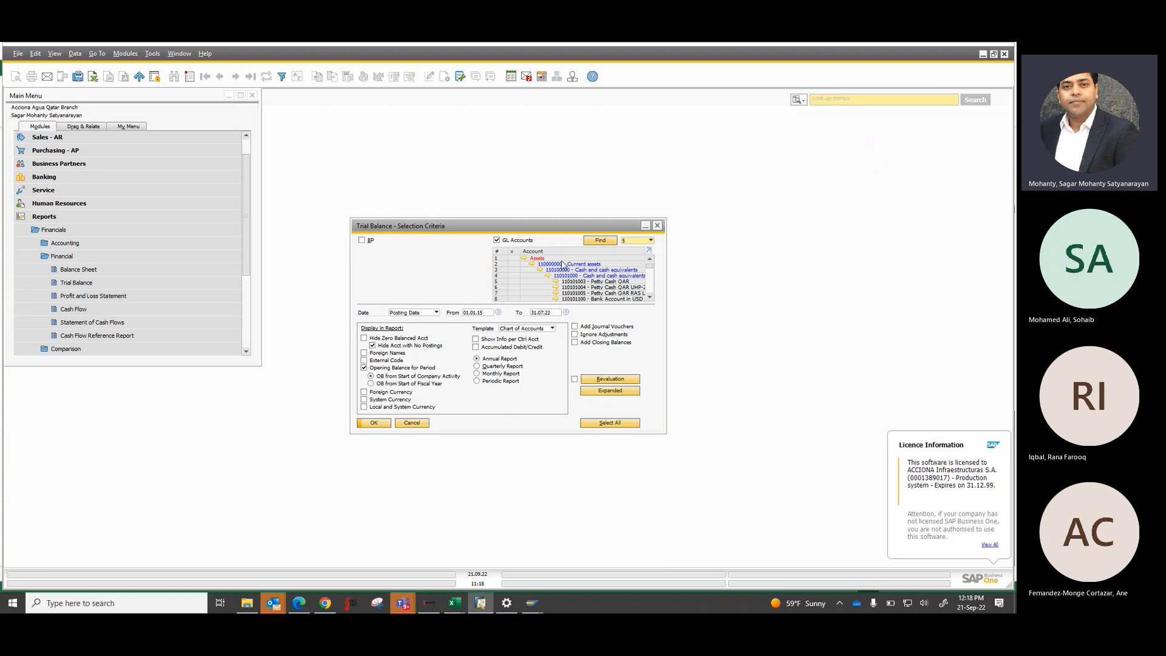
left_click(575, 344)
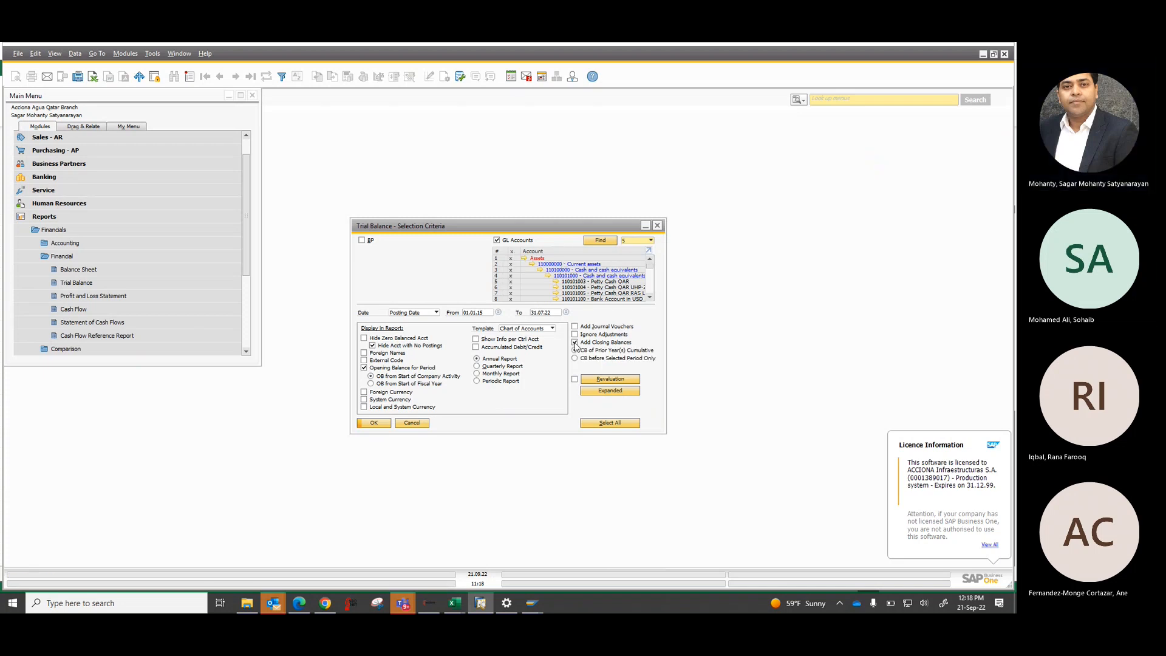
left_click(373, 425)
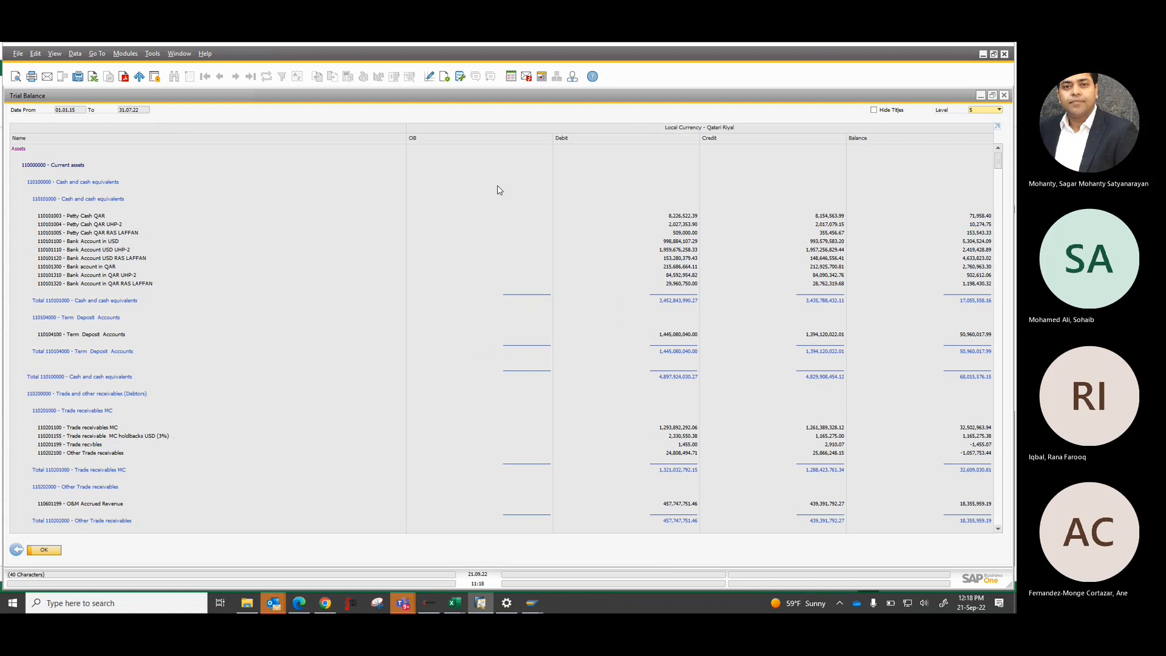
- Look through the Trial Balance for opening balance amounts and return to its selection criteria
scroll(501, 296, "down", 20)
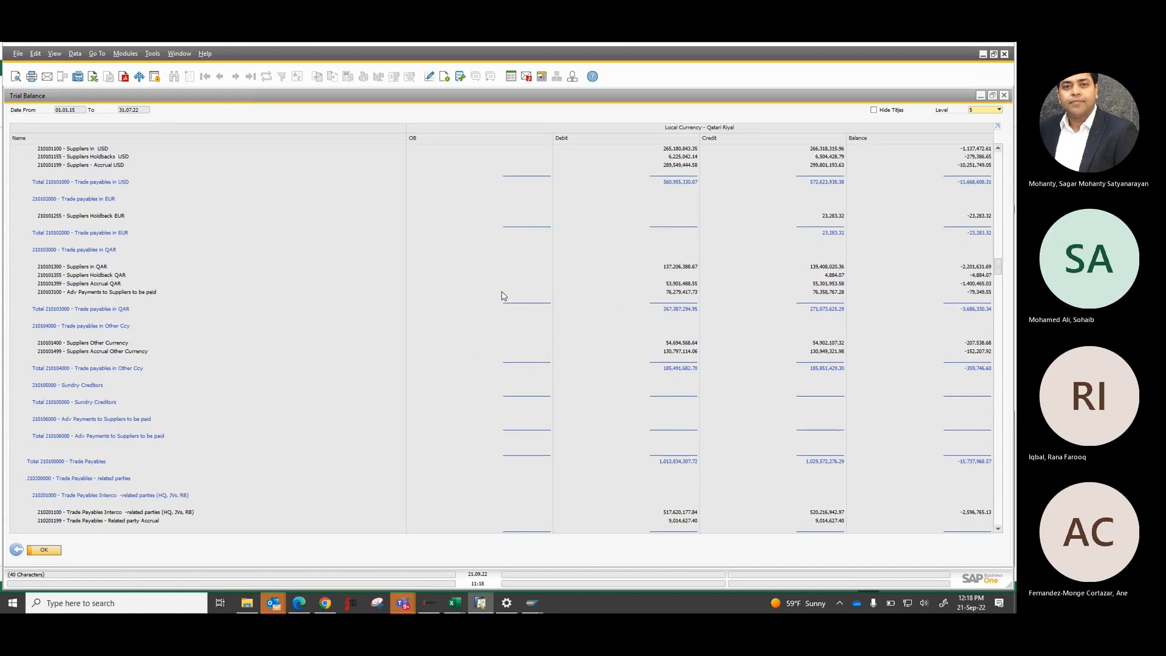
scroll(501, 295, "up", 20)
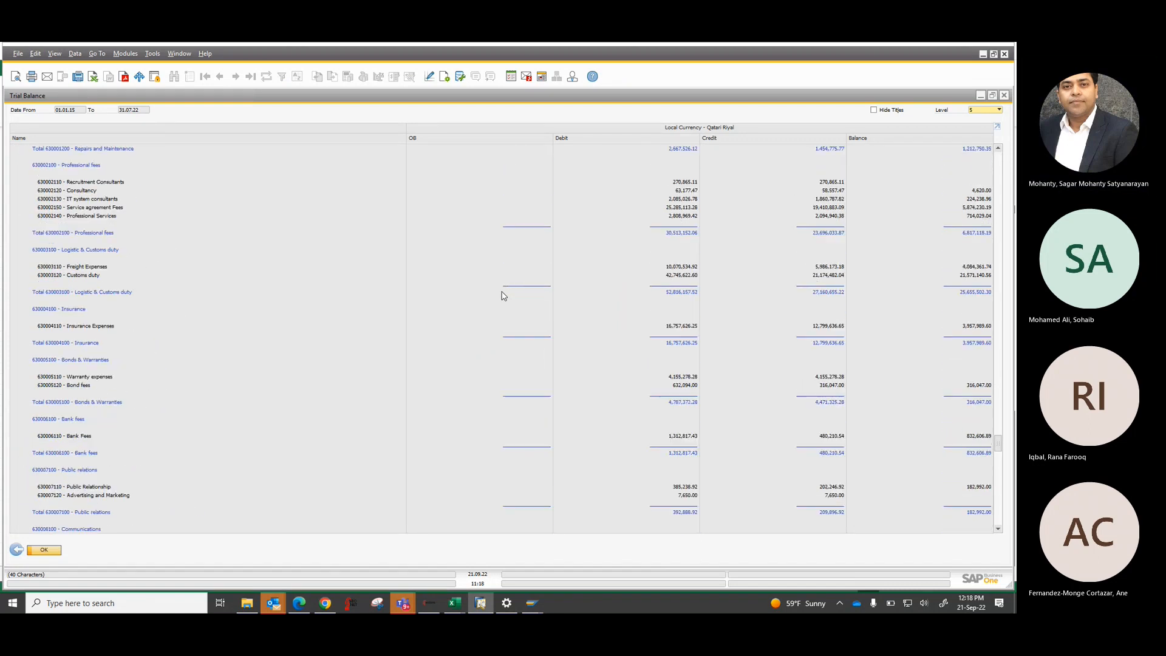
scroll(501, 296, "up", 5)
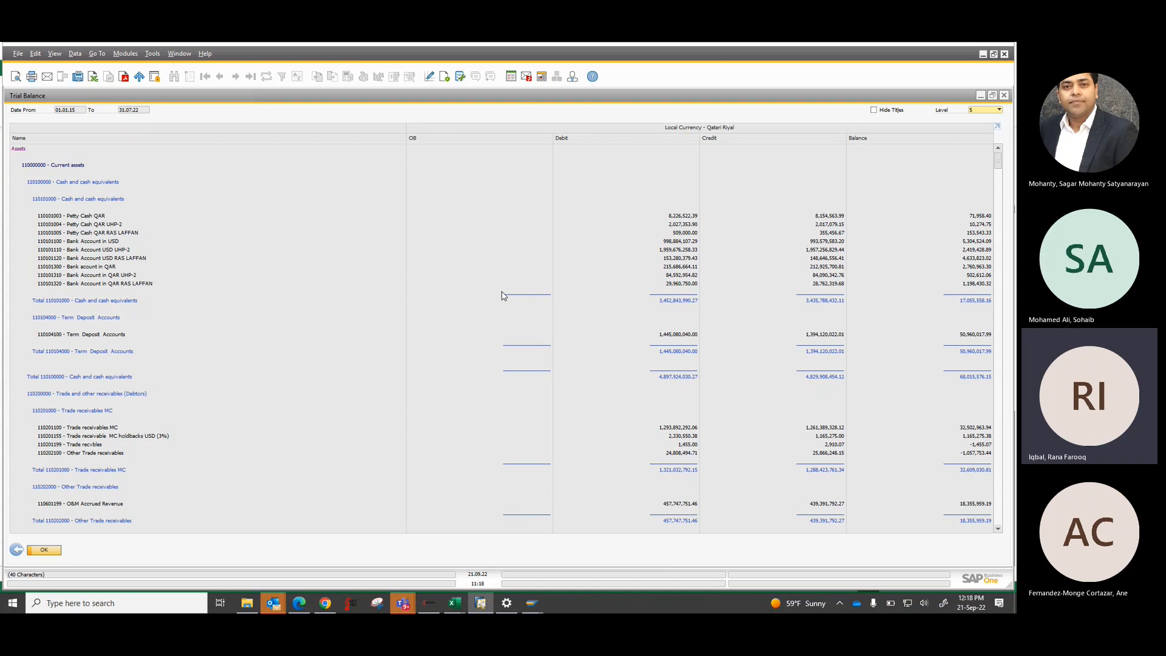
left_click(16, 549)
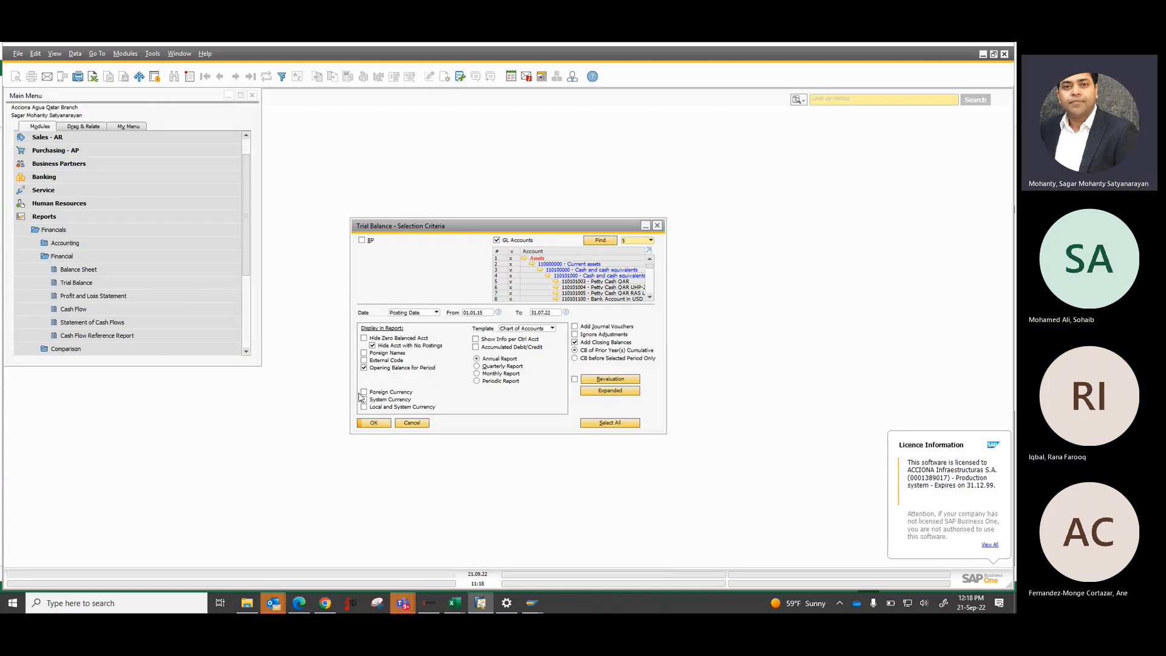
- Set the Trial Balance posting periods from 2021-12 to 2022-09 and run the report again
left_click(498, 312)
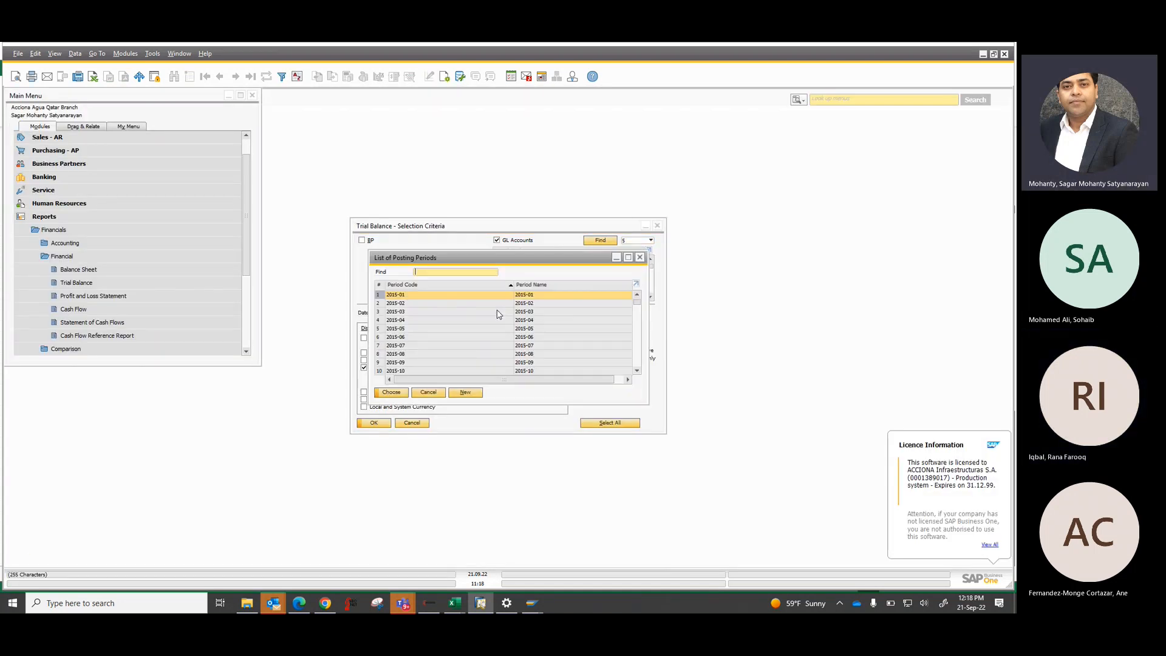
type("202")
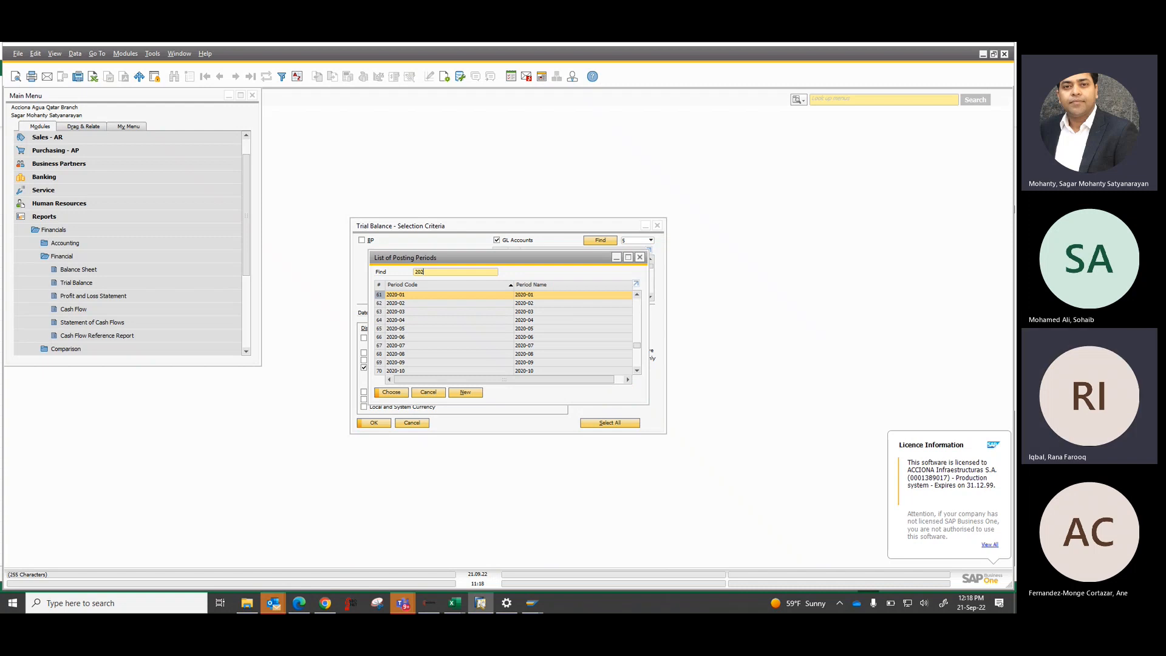
type("1-12")
key("Return")
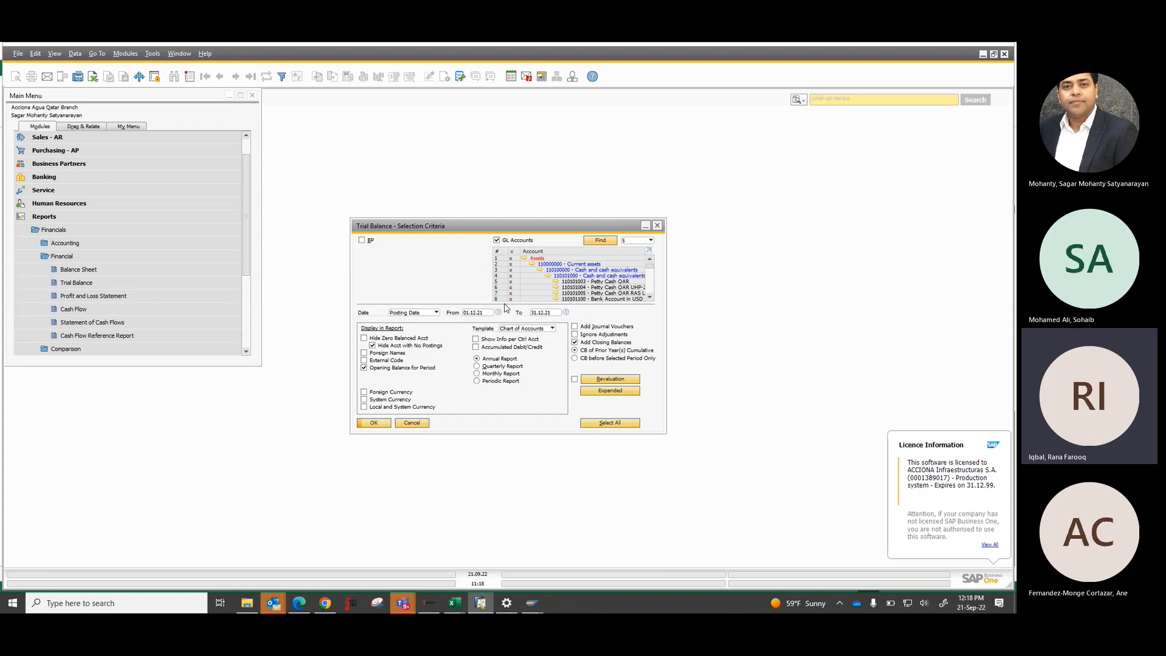
left_click(565, 313)
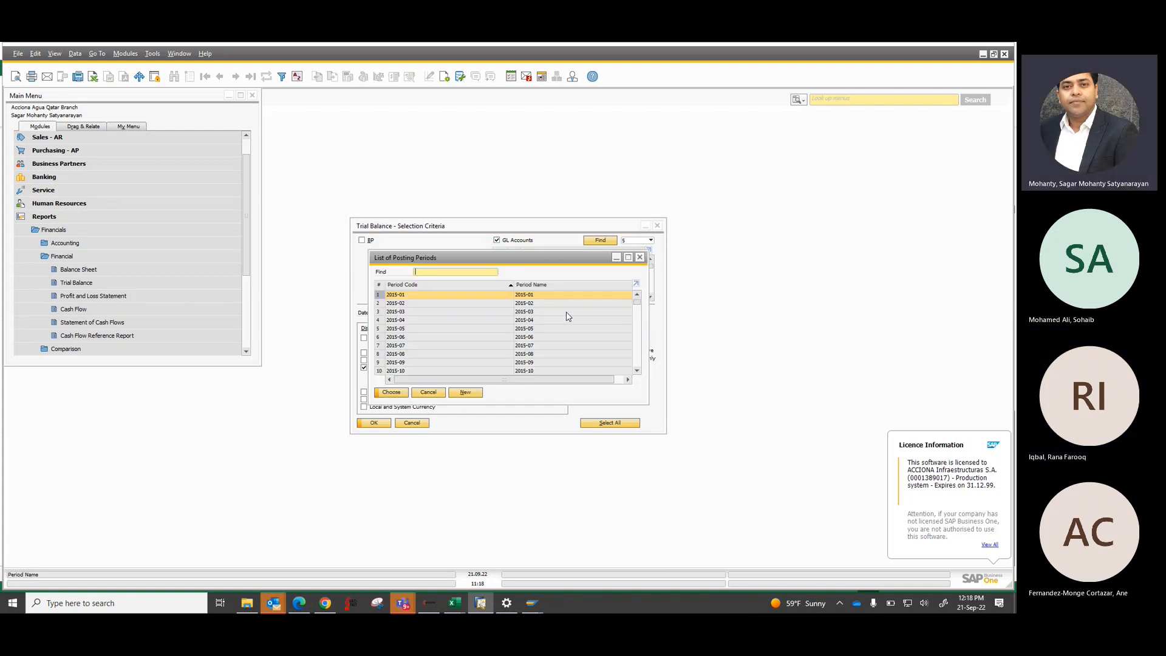
type("2022-09")
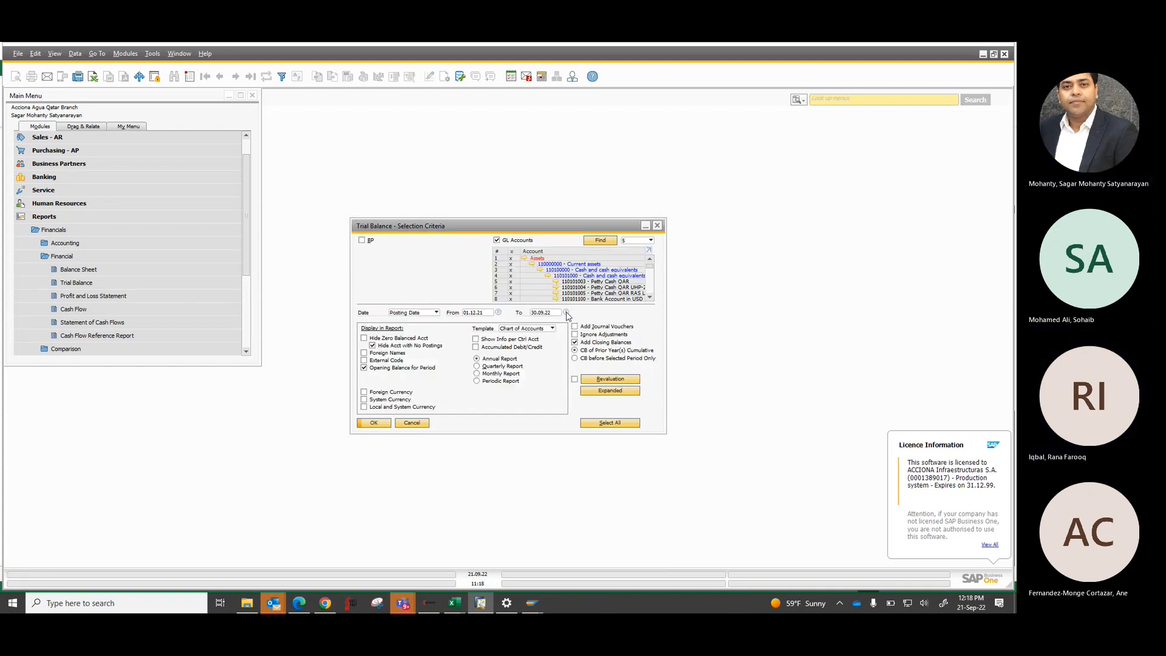
key("Return")
left_click(377, 423)
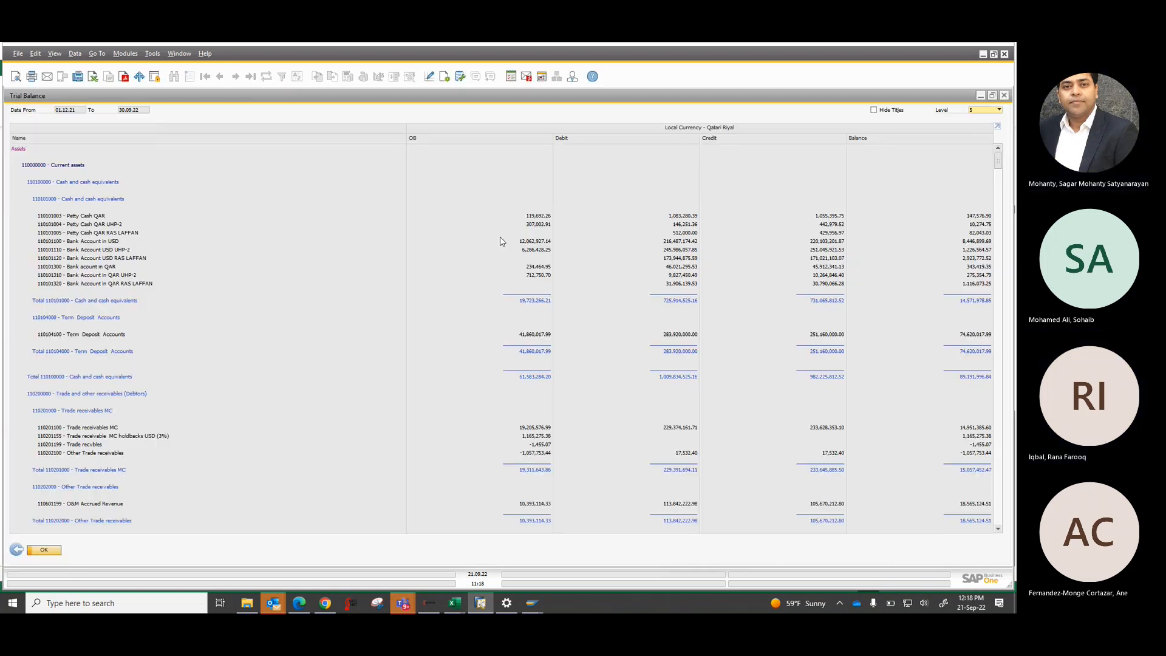
- Hide the titles in the Trial Balance to view the account rows, and close the report and its selection criteria
left_click(874, 110)
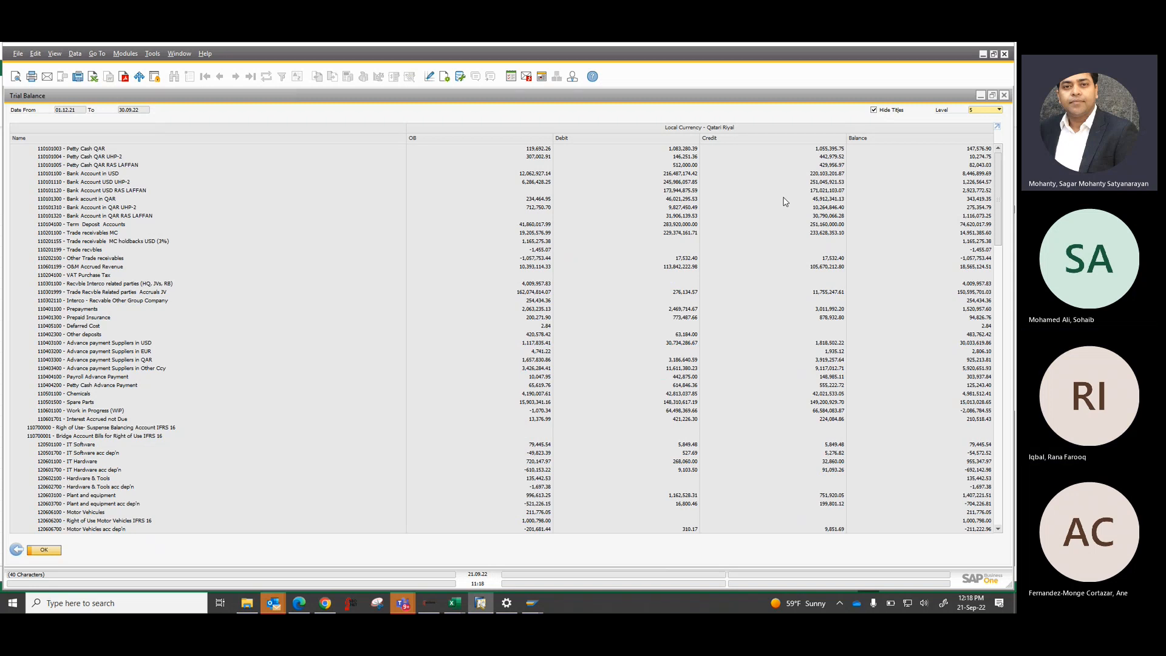
key("alt+Tab")
key("alt+Tab")
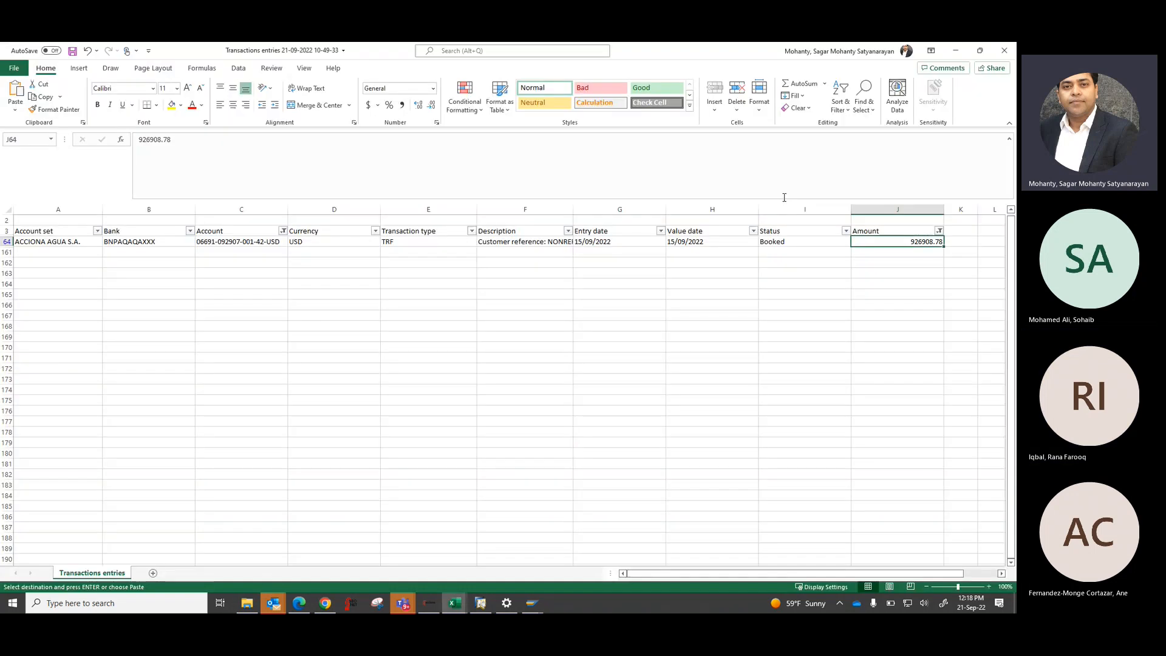
key("alt+Tab")
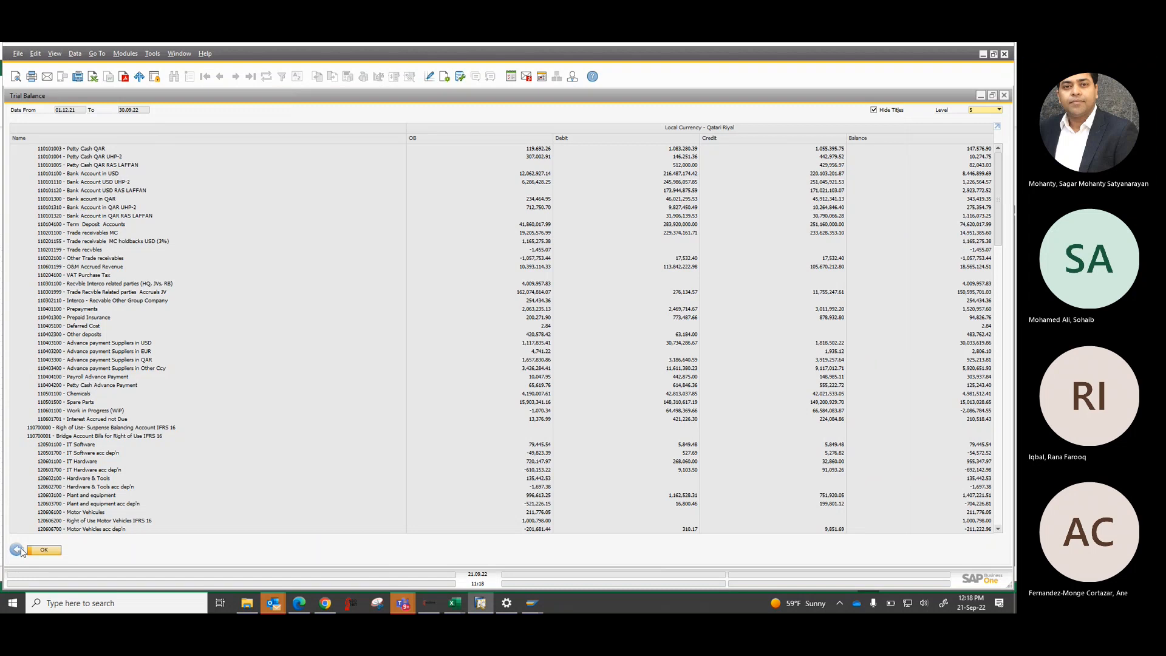
left_click(17, 550)
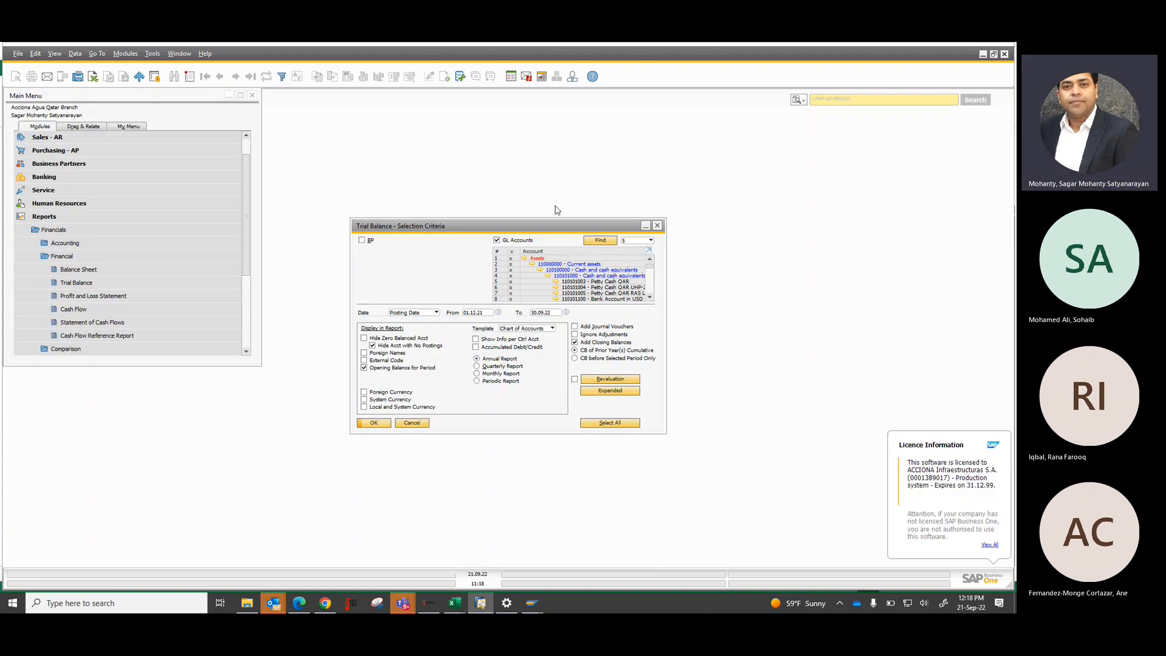
left_click(659, 229)
- Search the functions for "balance", open the Balance Sheet criteria, and run the report with closing balances added
left_click(820, 98)
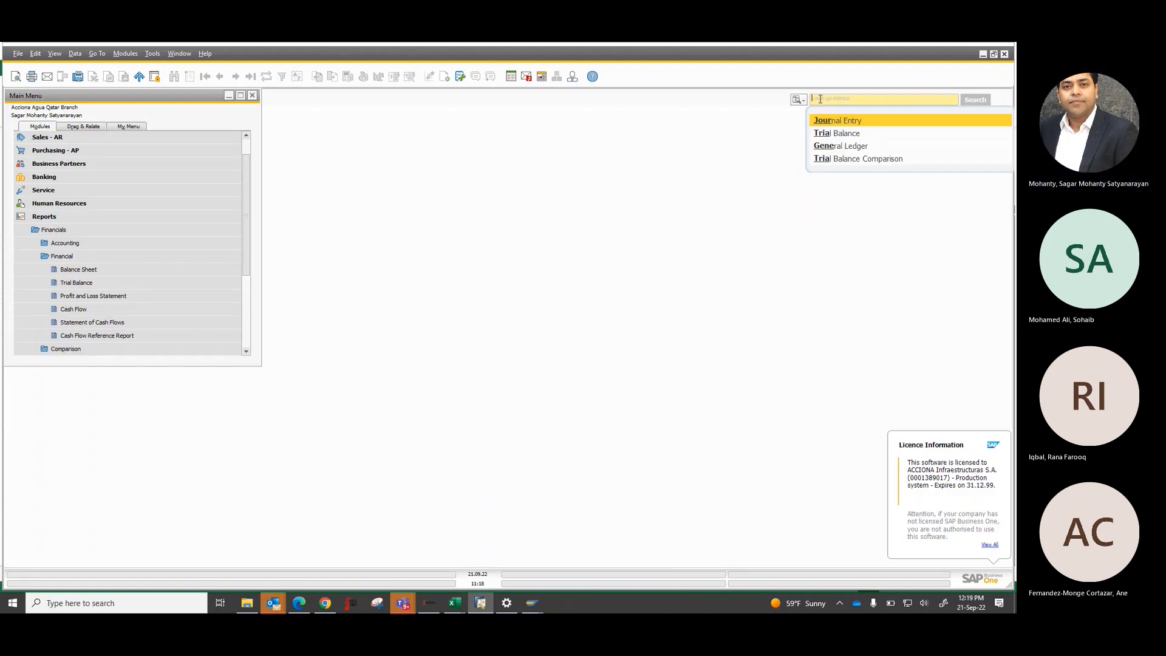
type("balance")
key("Return")
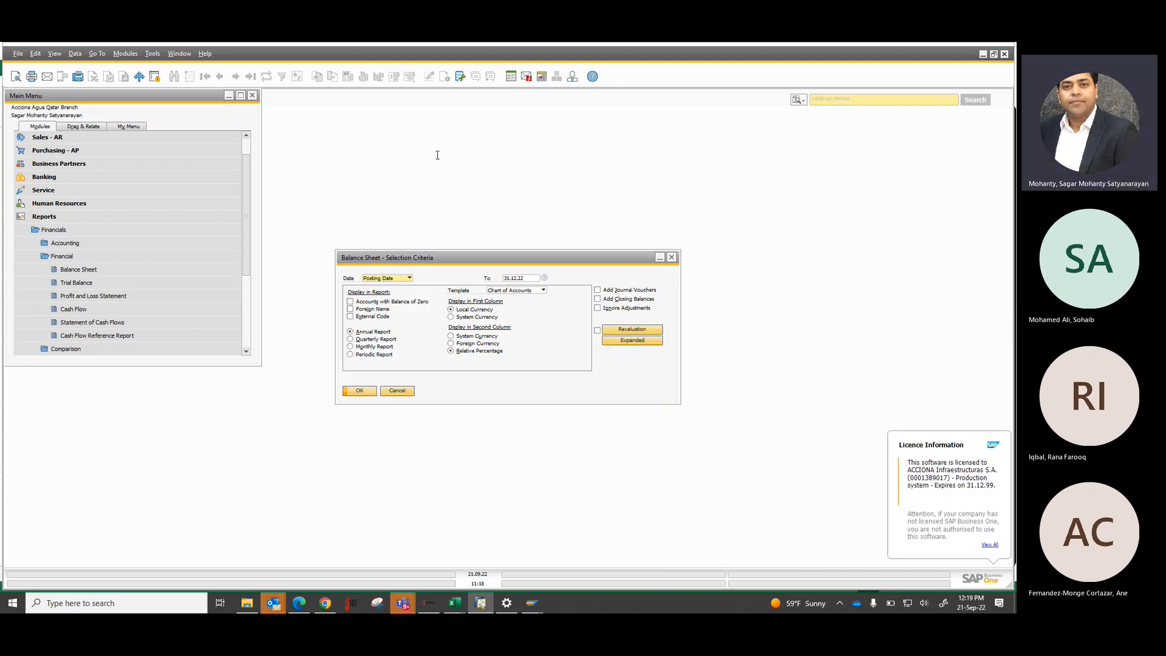
left_click(597, 299)
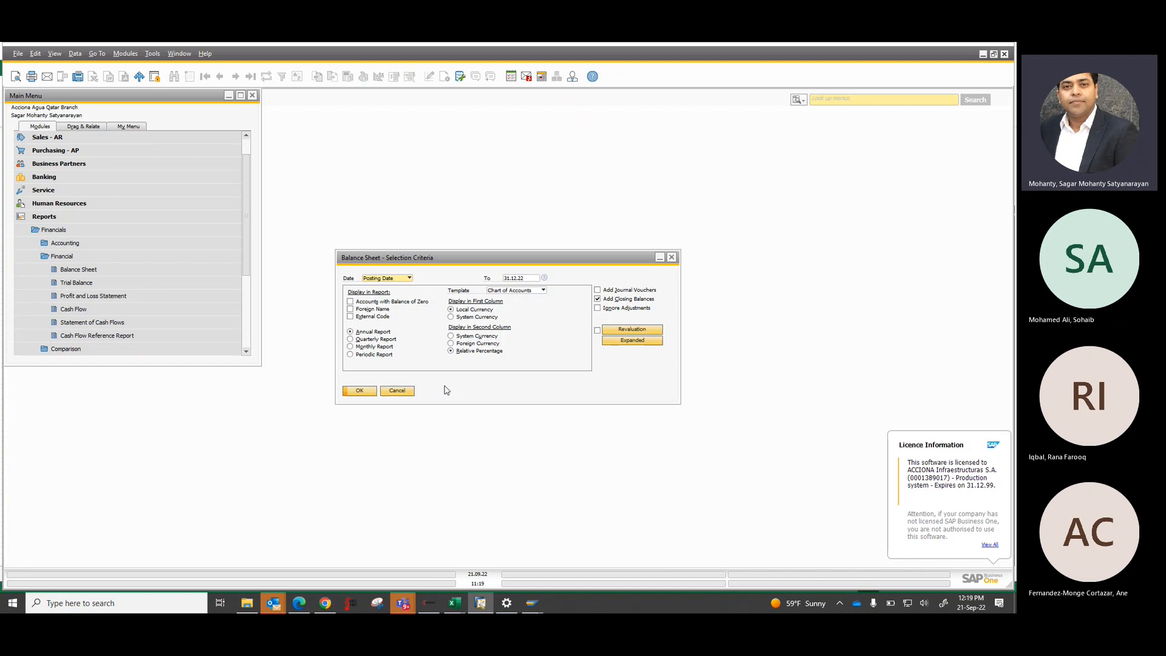
left_click(360, 390)
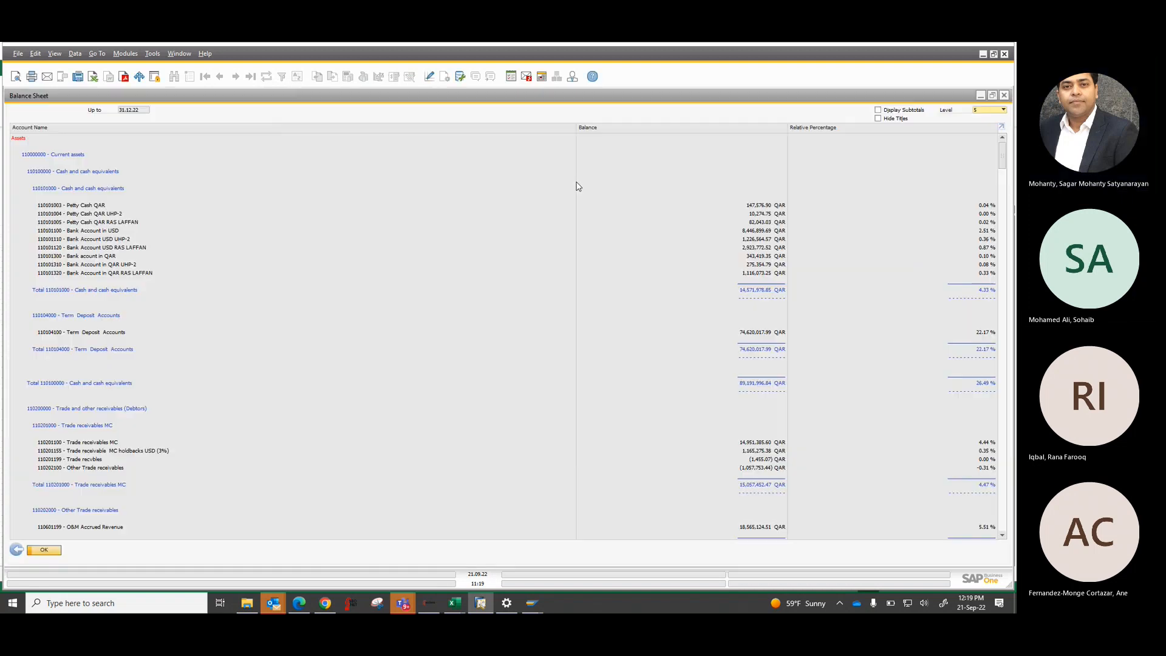
- Hide the titles in the Balance Sheet and look through the account balances
left_click(878, 119)
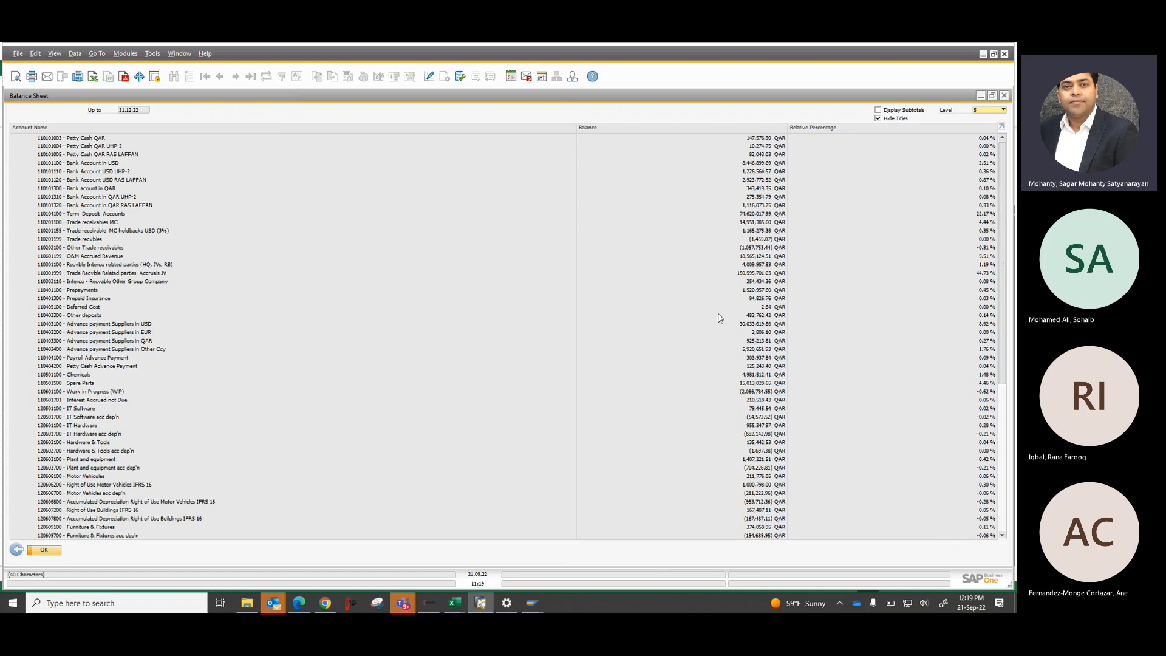
scroll(720, 318, "down", 10)
scroll(719, 318, "up", 10)
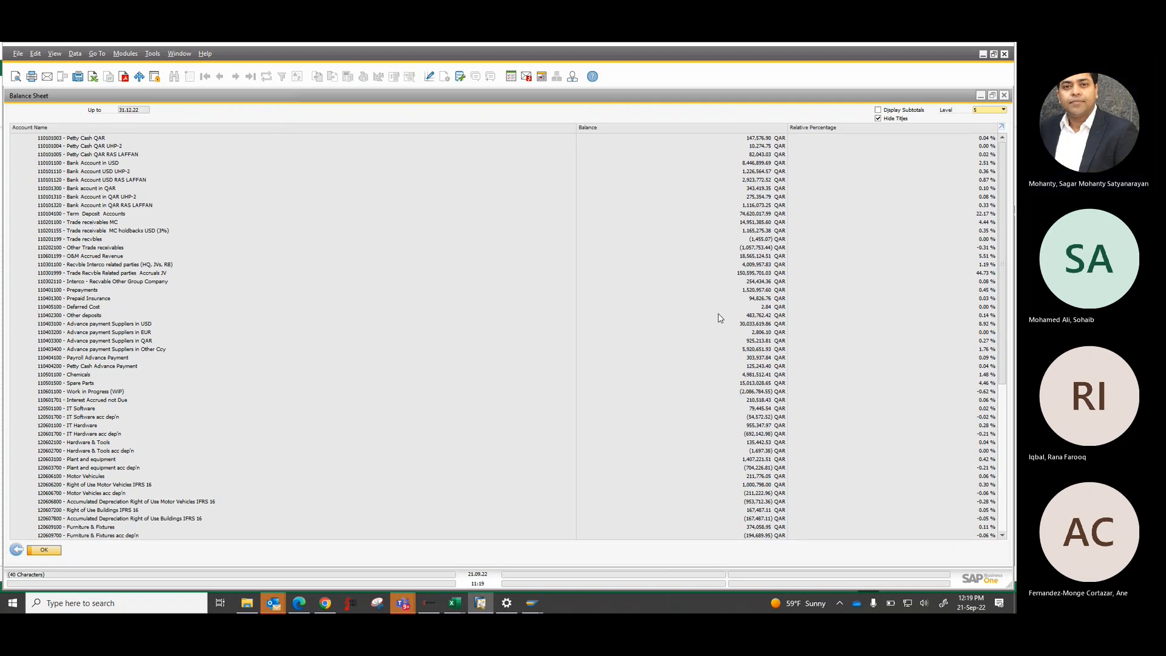
- Switch to the SAP Business One Training meeting in Microsoft Teams and stop sharing the screen
mouse_move(407, 606)
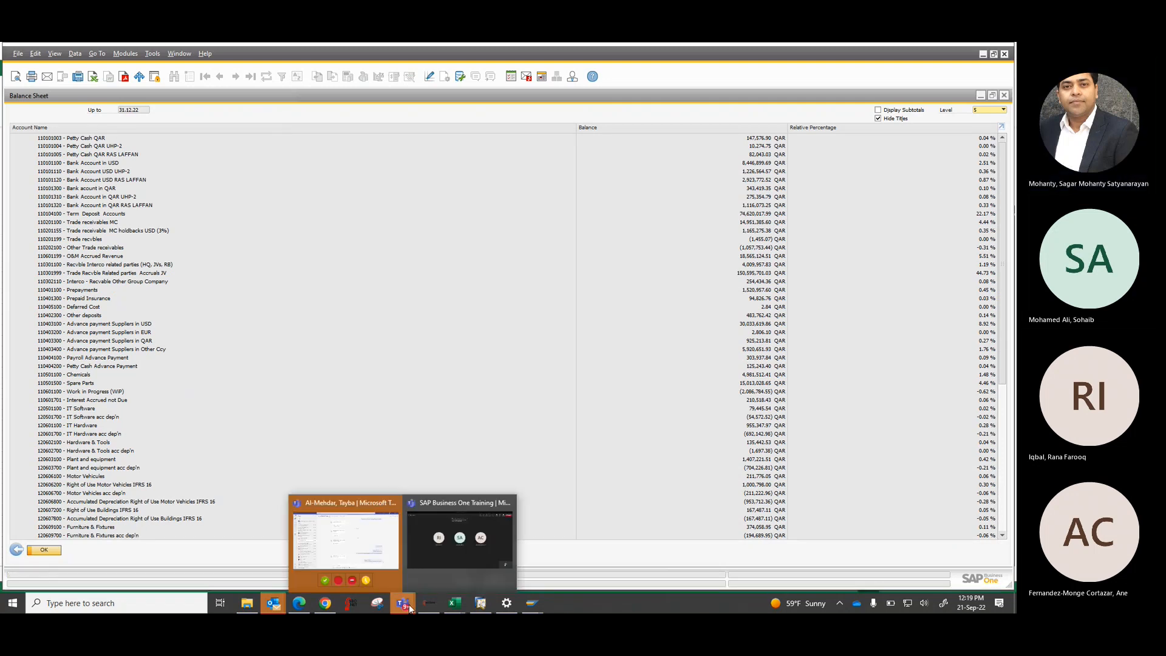
left_click(475, 560)
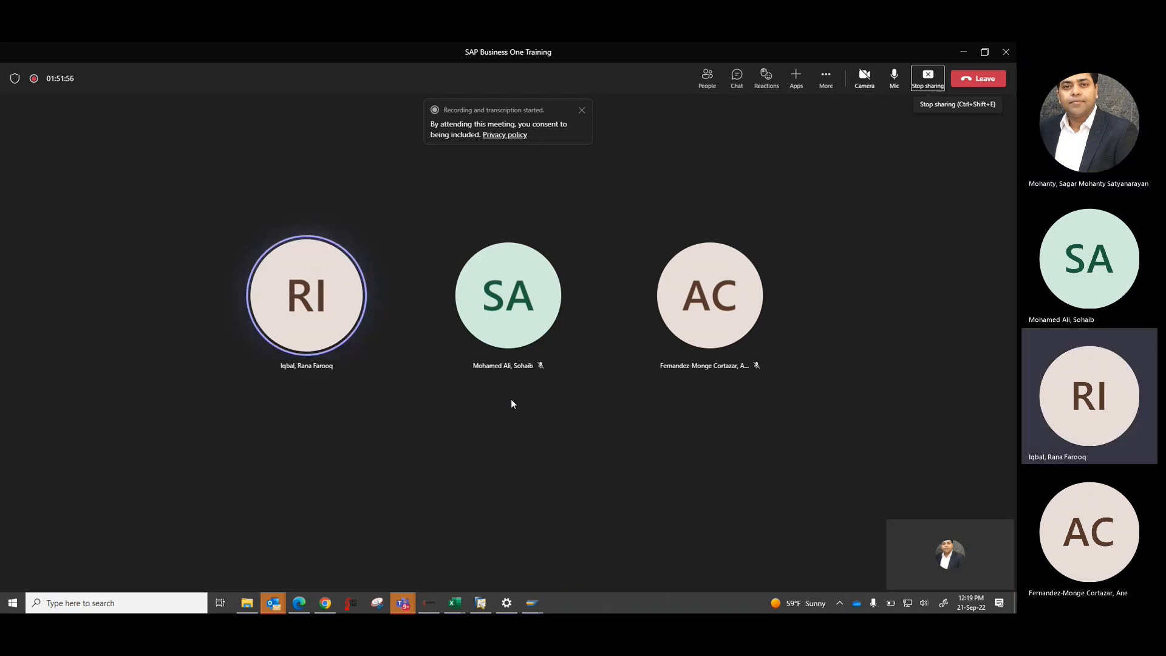
key("ctrl+shift+e")
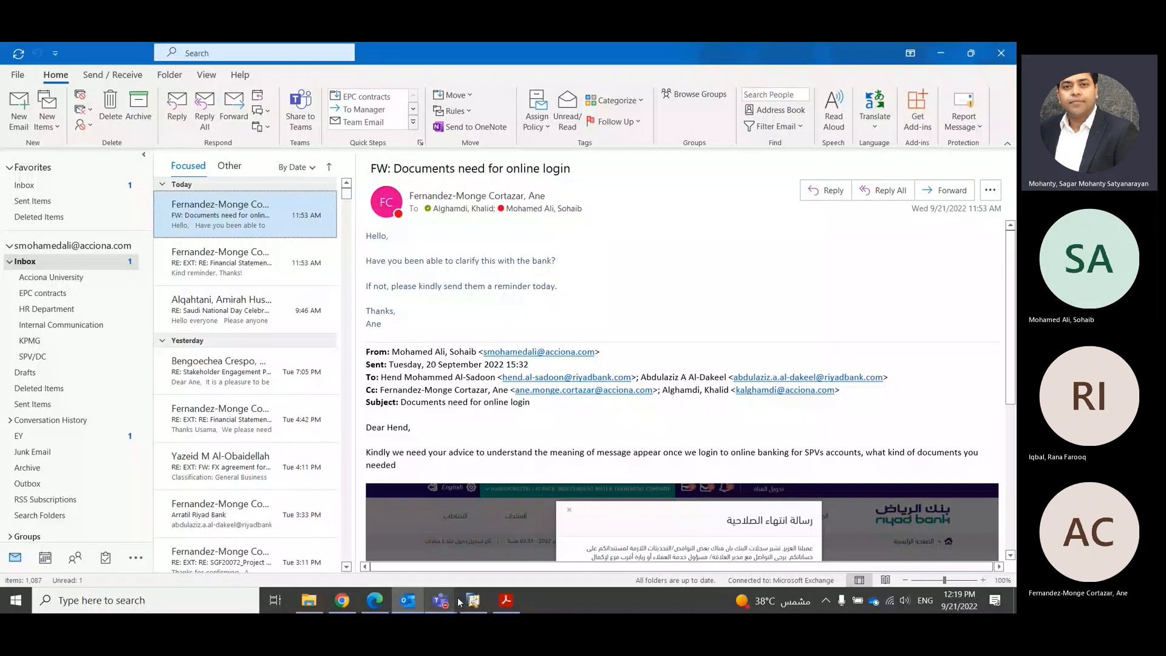
- Switch to SAP Business One to view the available query tools, and stop sharing the screen in the Microsoft Teams meeting
left_click(475, 600)
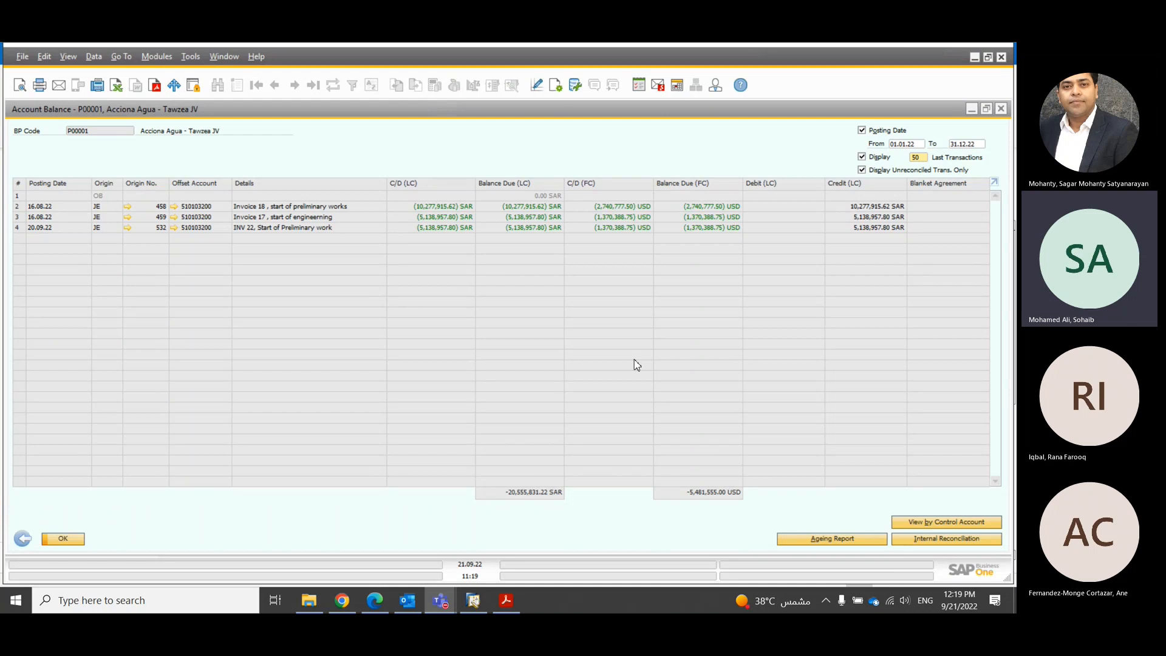
left_click(190, 58)
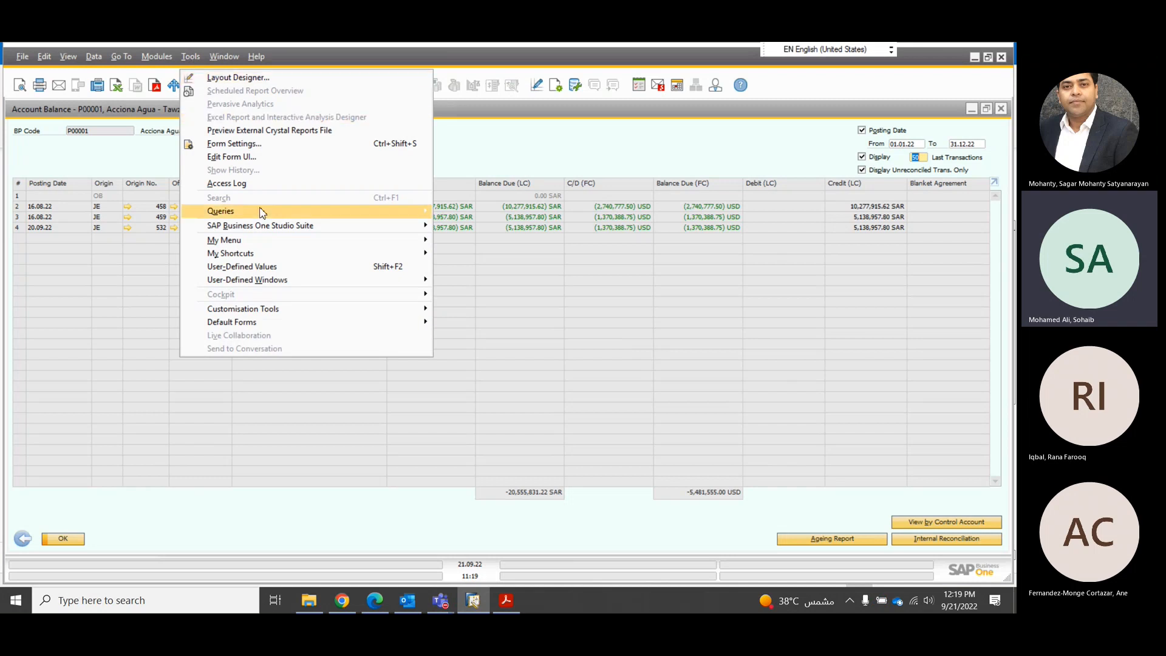
mouse_move(262, 214)
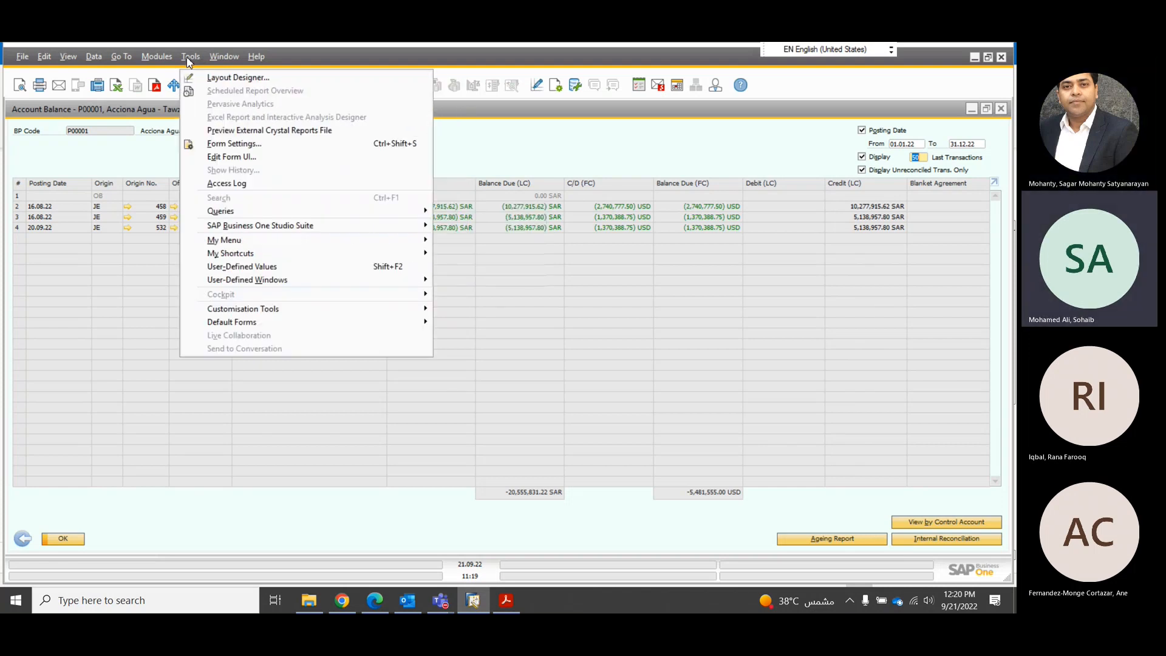
mouse_move(318, 214)
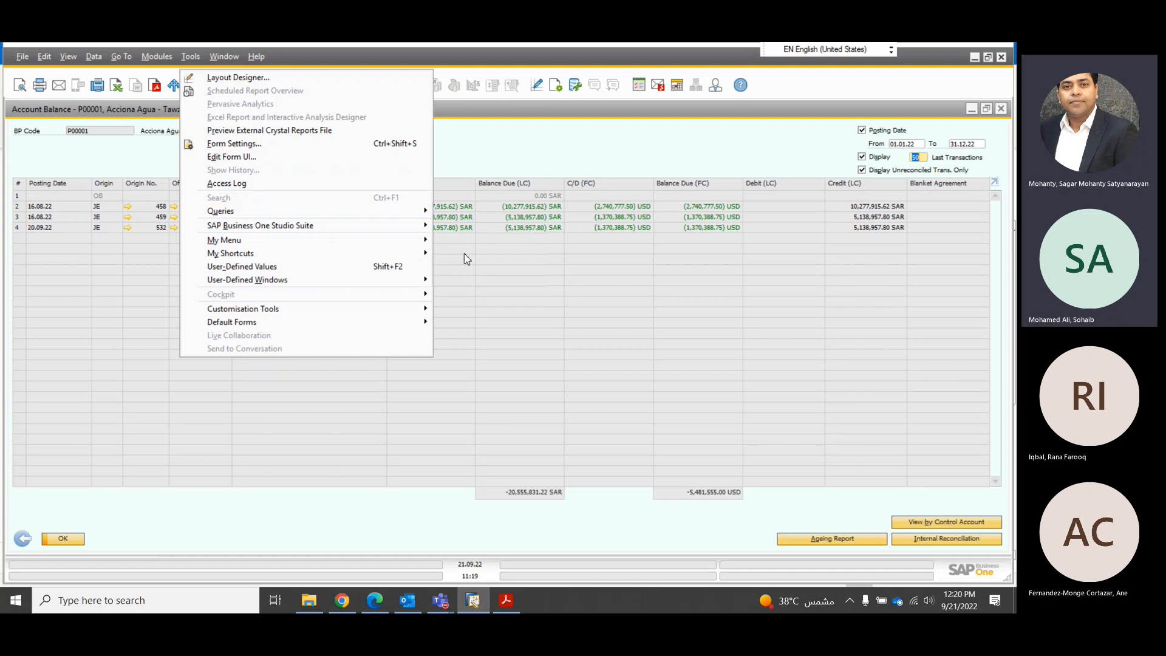
mouse_move(422, 210)
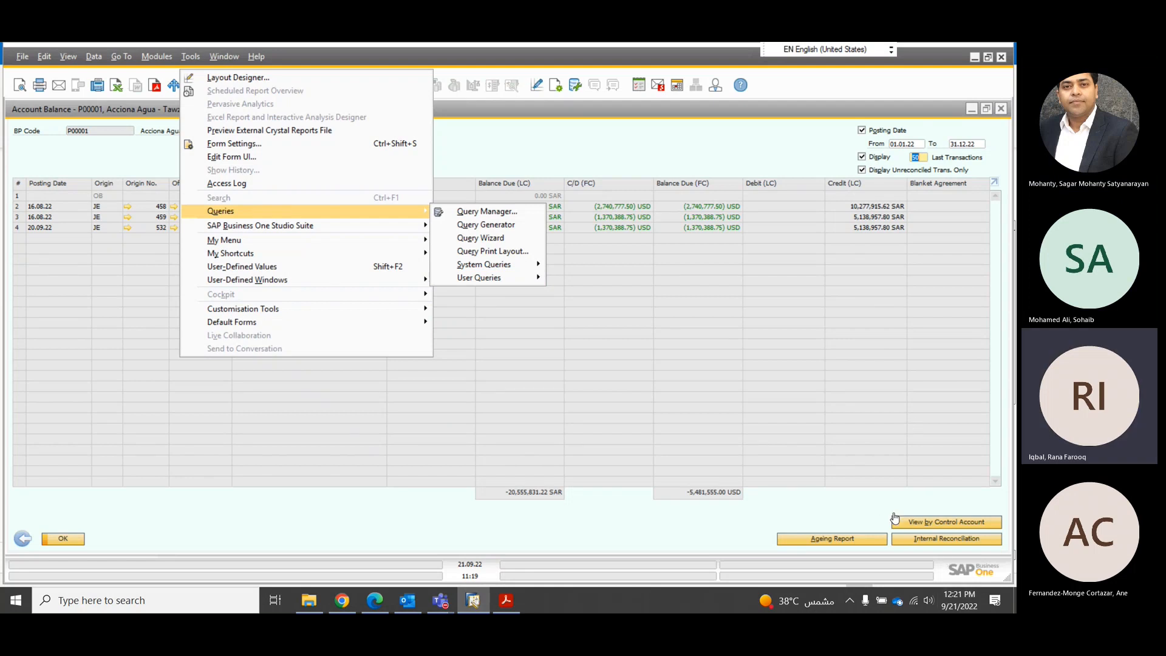
left_click(612, 391)
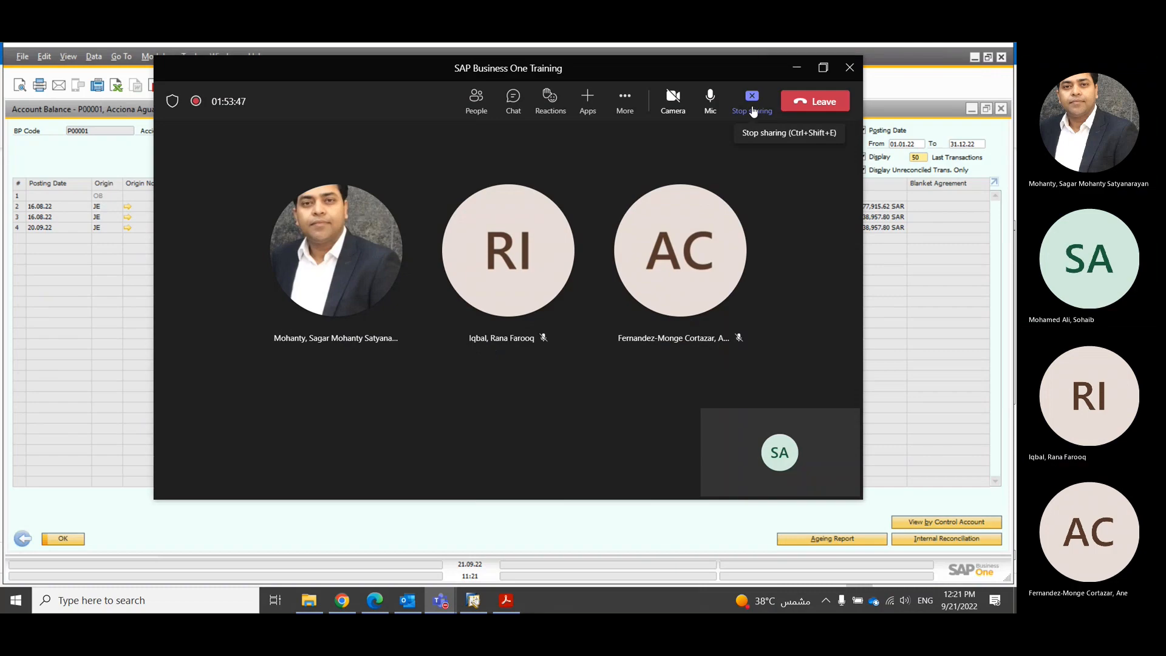
left_click(751, 99)
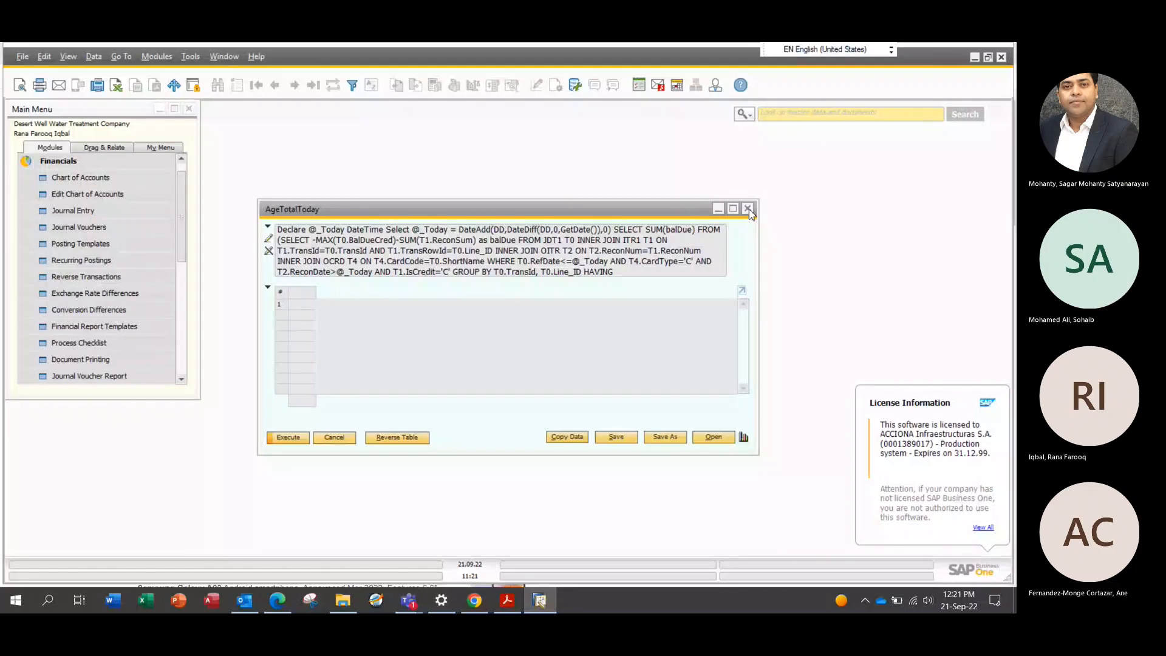
- Return to SAP Business One and close the AgeTotalToday query window without running the query again
left_click(333, 438)
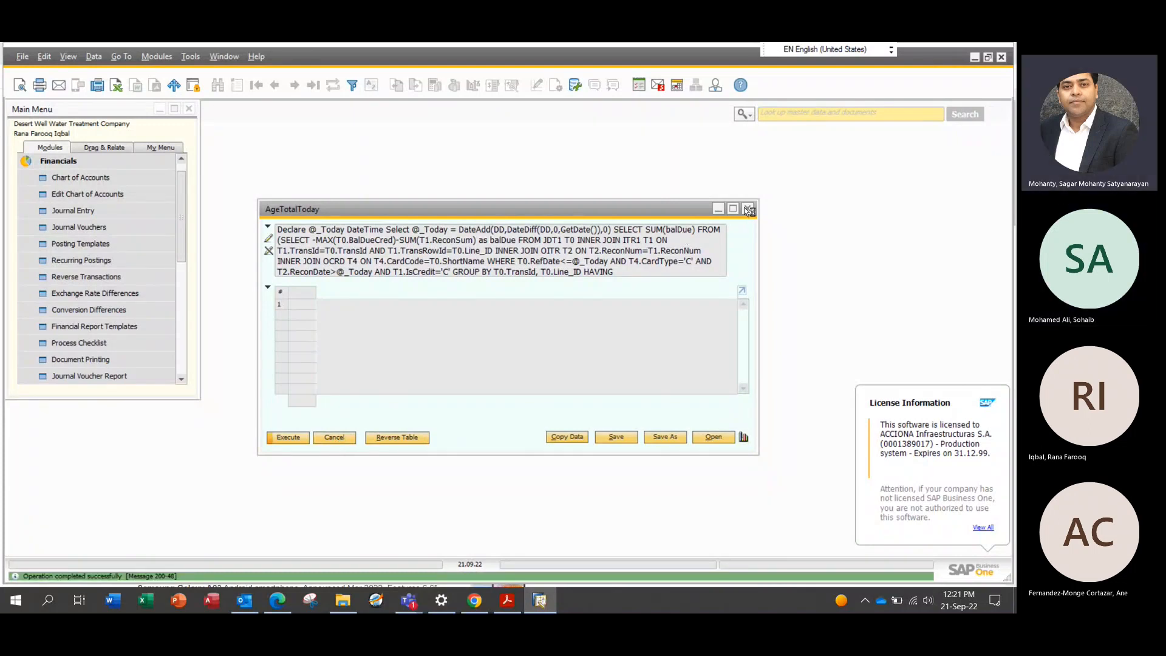
left_click(333, 437)
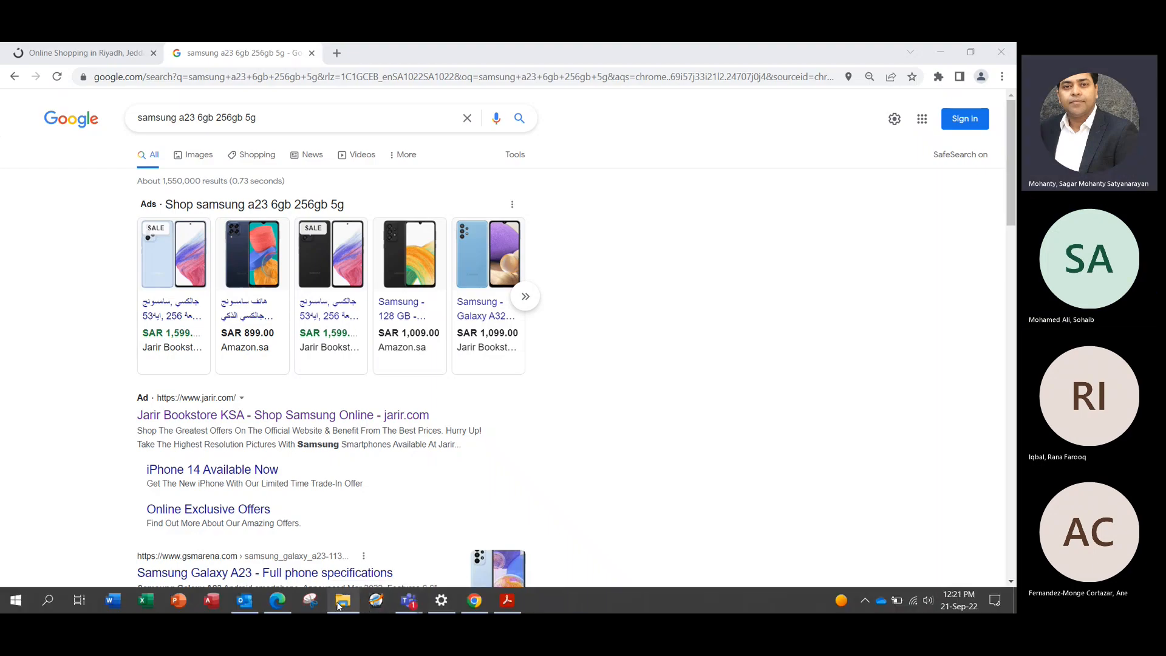
left_click(540, 600)
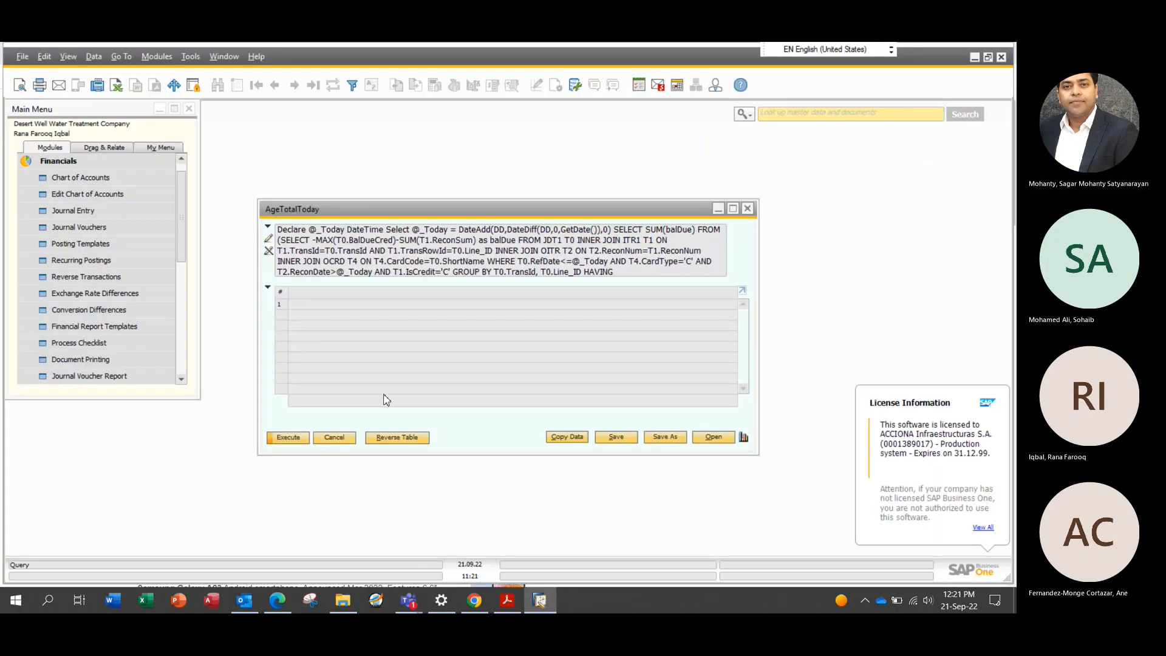
left_click(336, 440)
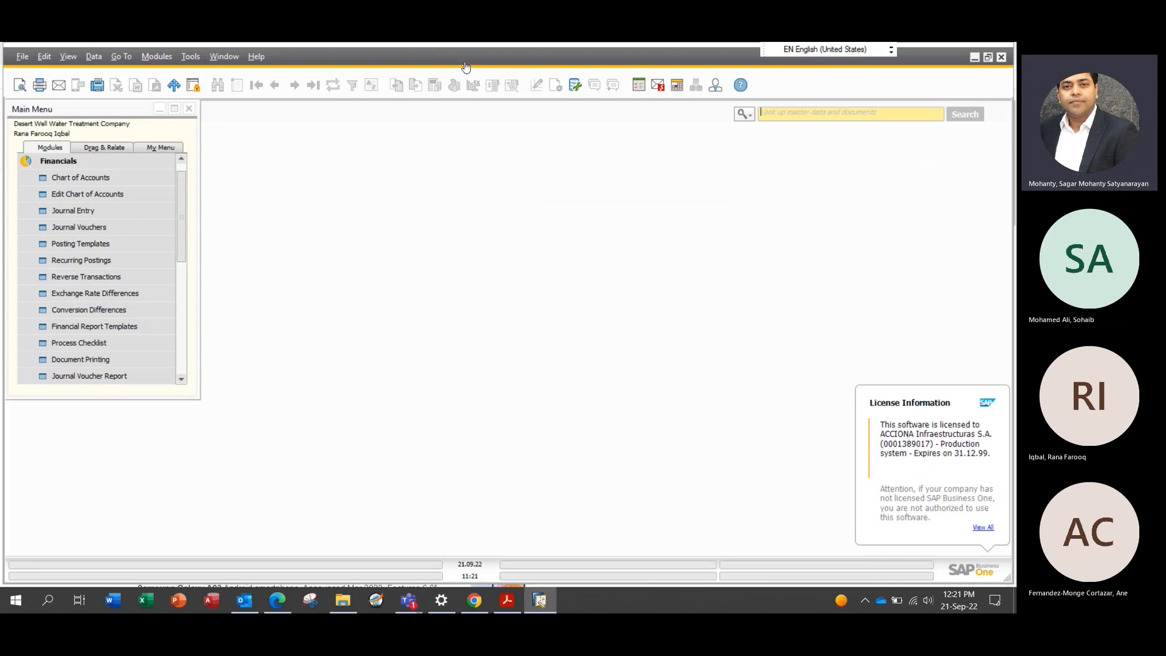
- Look through the user queries in the General and SAP_DASHBOARD categories, and collapse the Financials module in the main menu
left_click(199, 57)
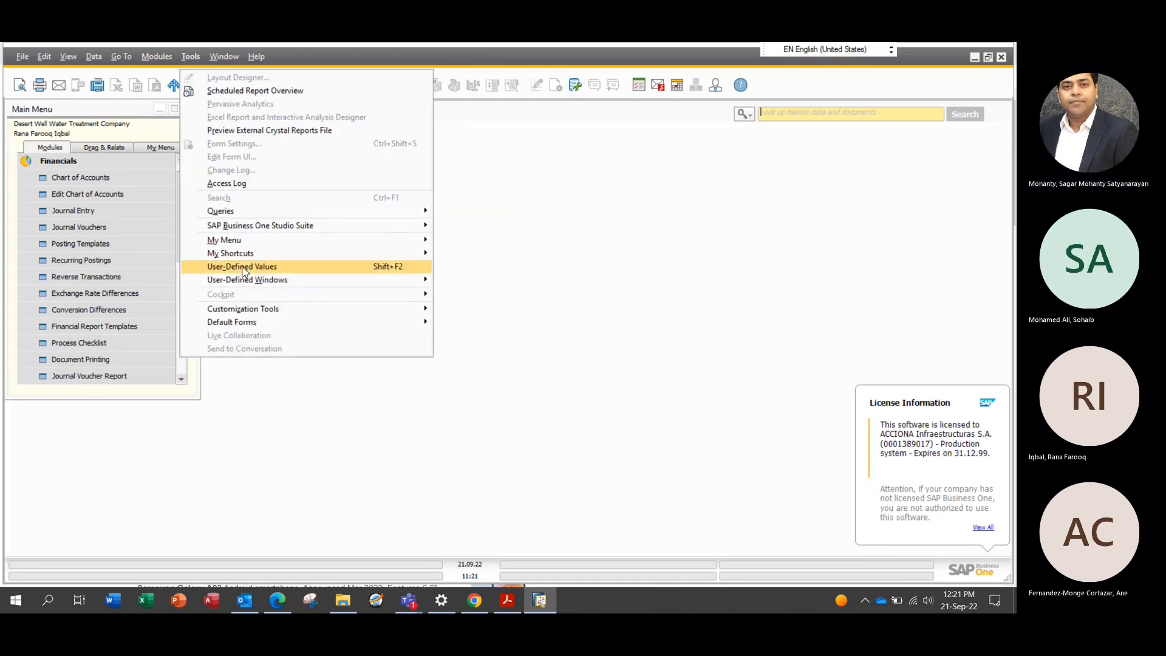
mouse_move(256, 216)
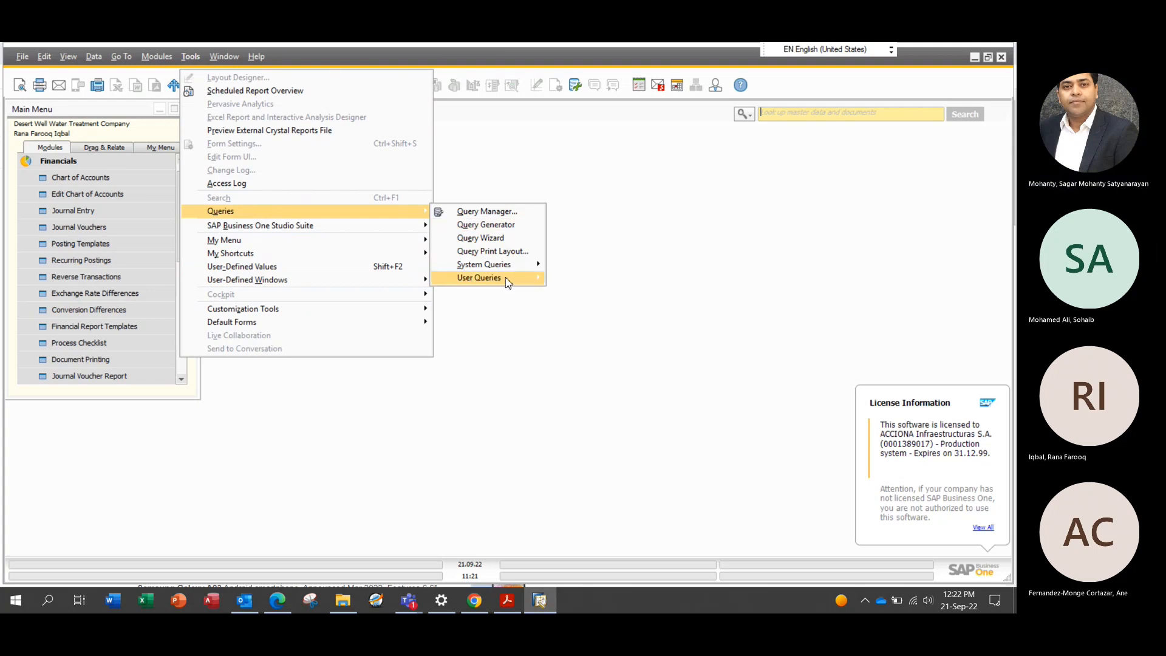
mouse_move(505, 277)
mouse_move(627, 278)
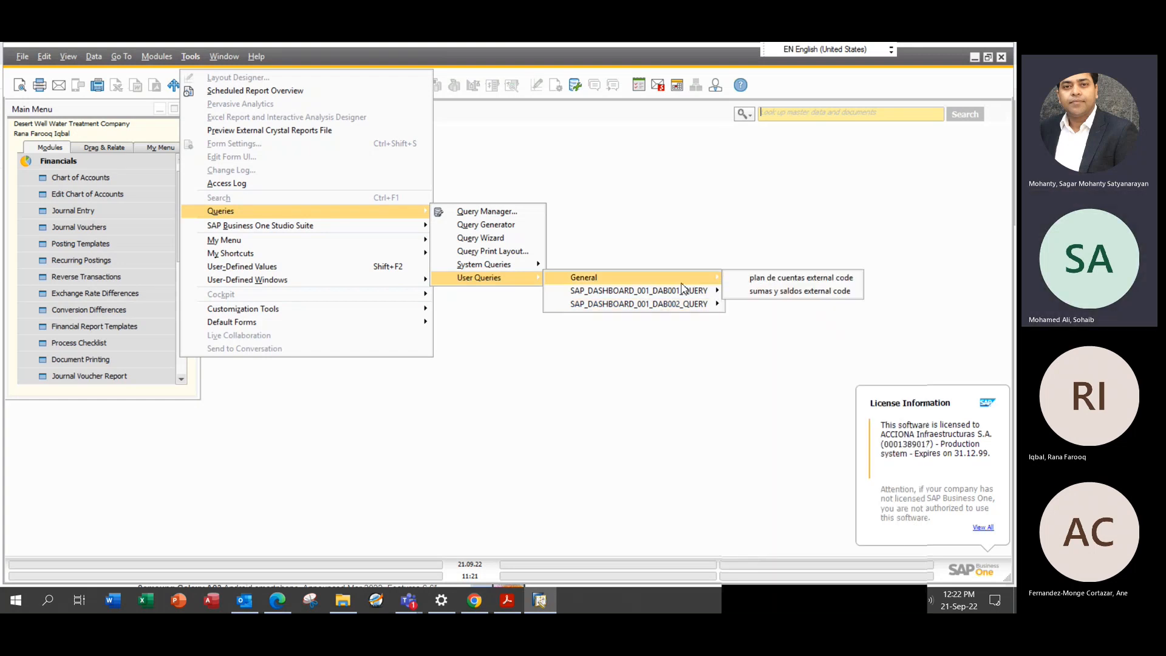
mouse_move(678, 296)
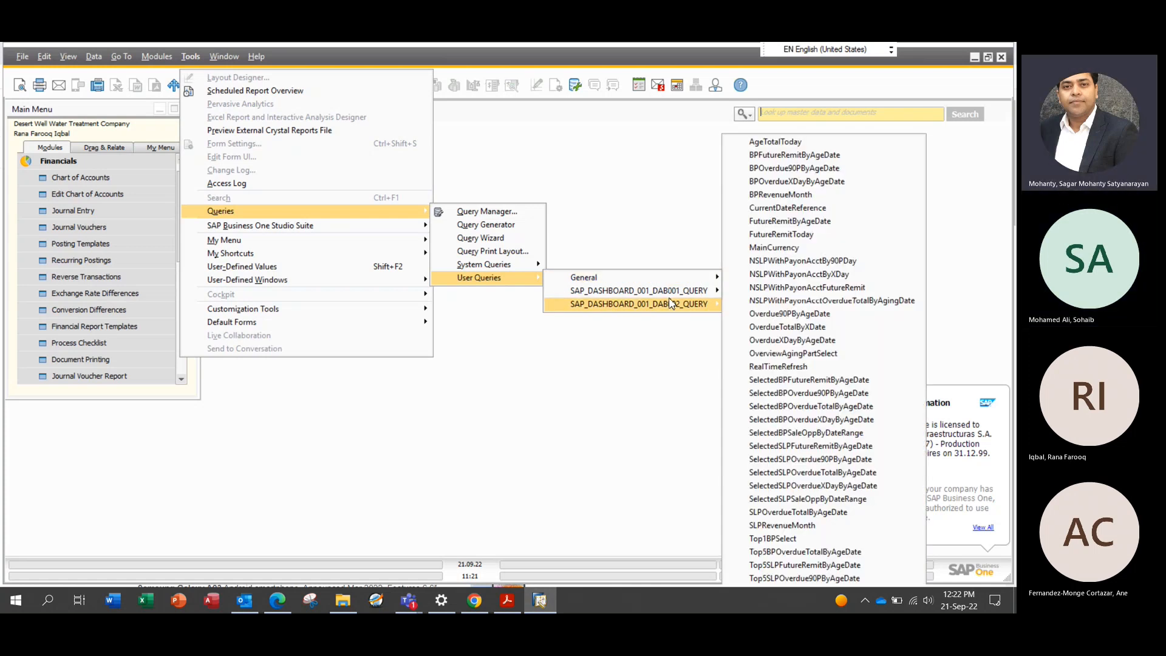
left_click(403, 398)
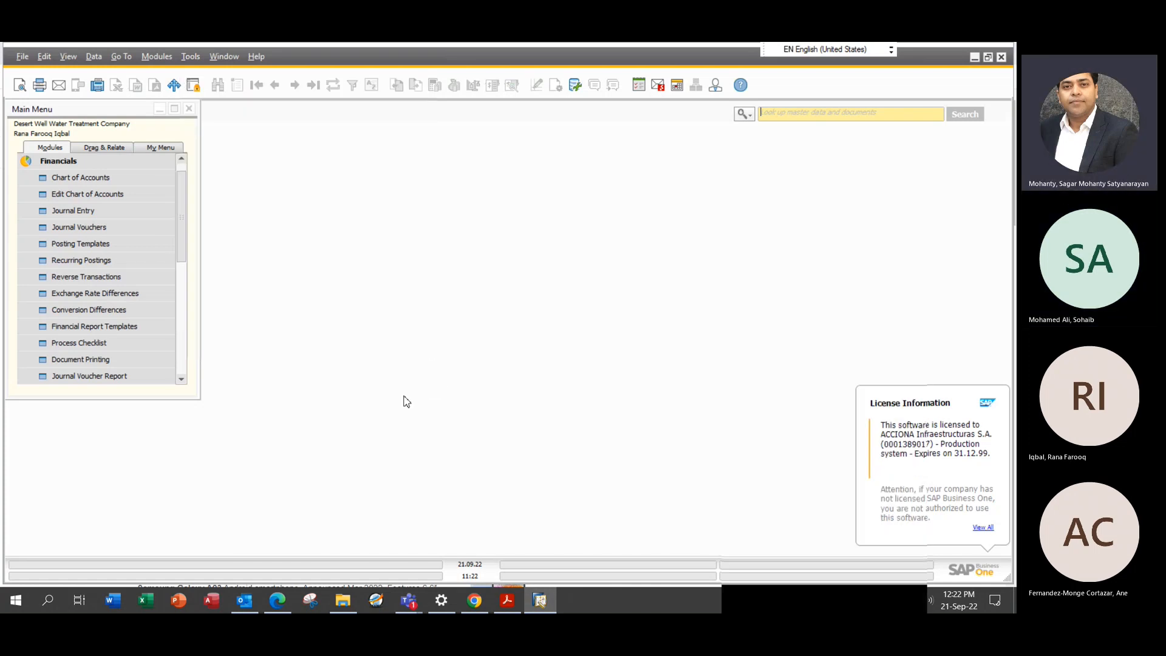
left_click(37, 162)
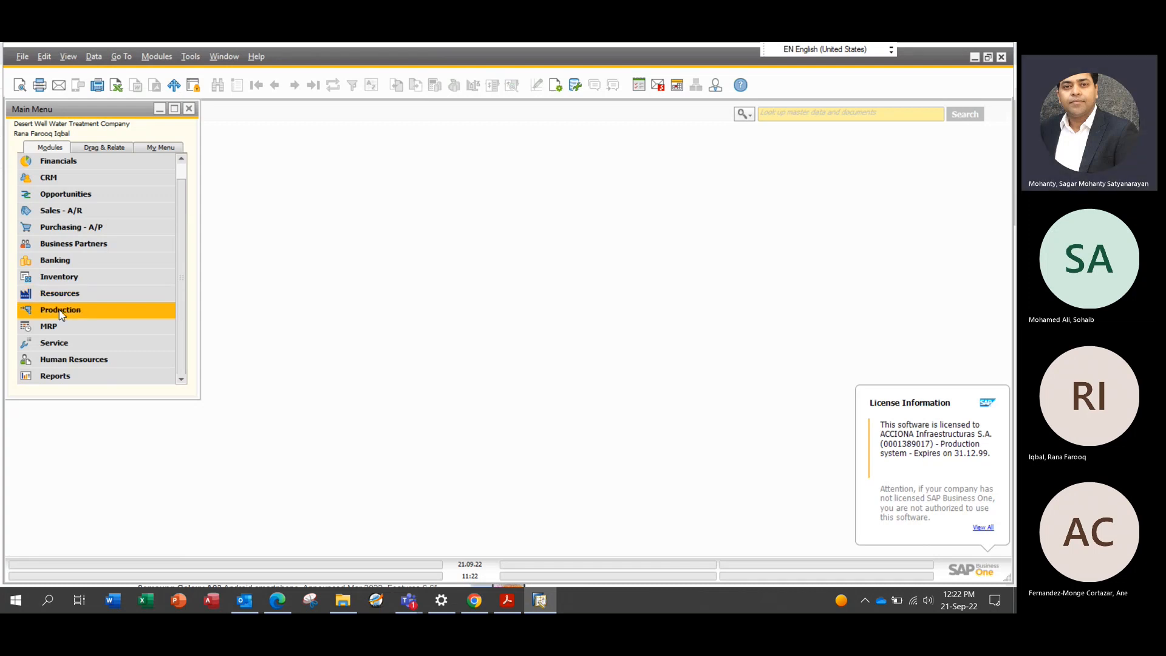
- Switch to the SAP Business One Training meeting in Microsoft Teams and toggle the microphone between muted and unmuted, leaving it unmuted
mouse_move(408, 600)
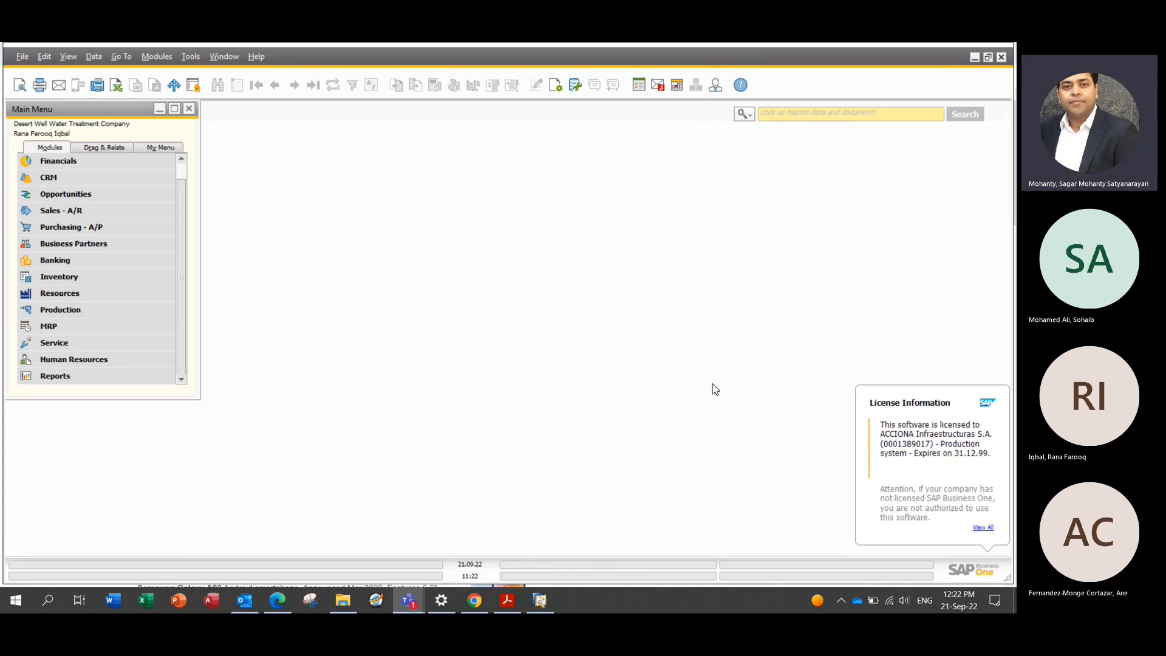
key("alt+Tab")
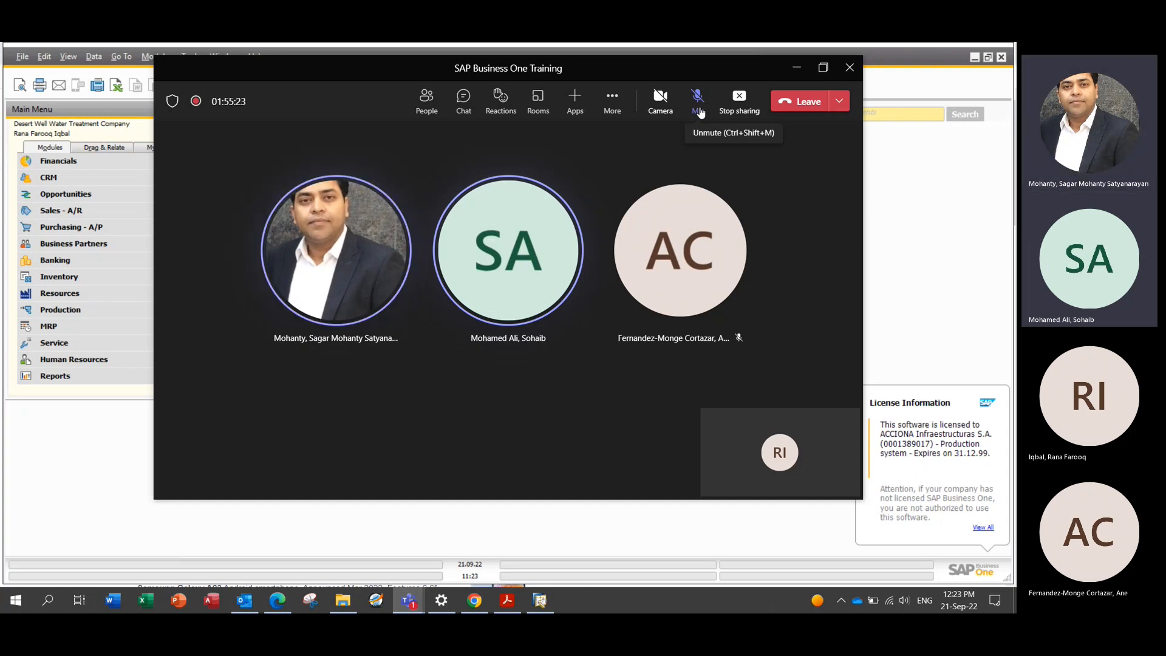
left_click(699, 103)
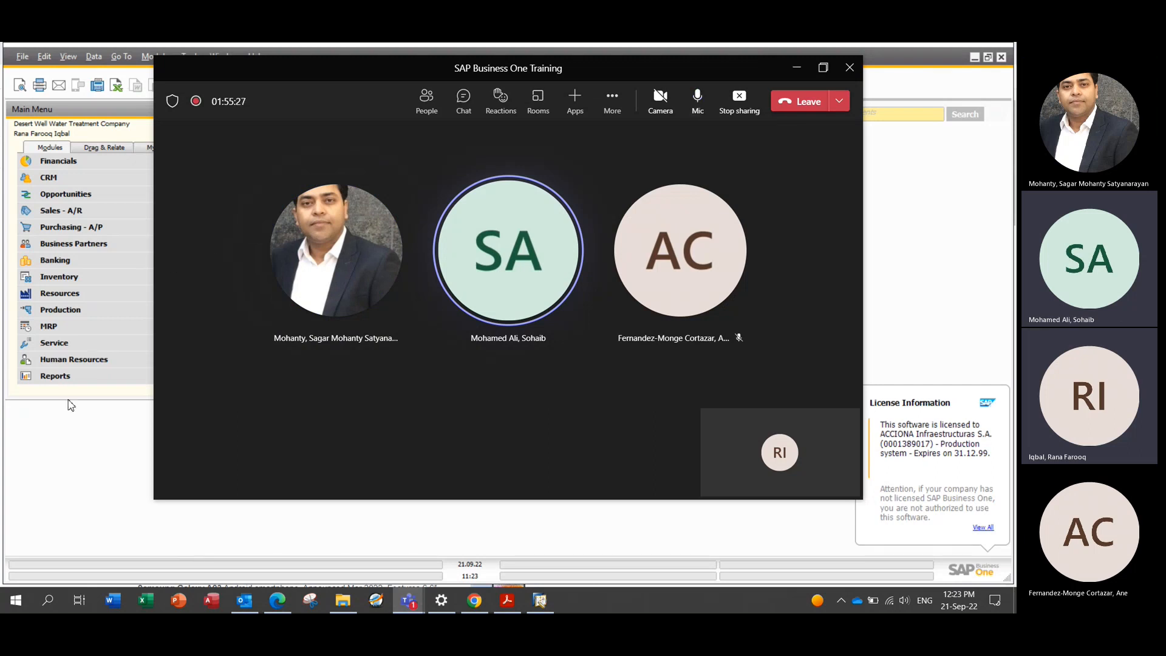
left_click(700, 102)
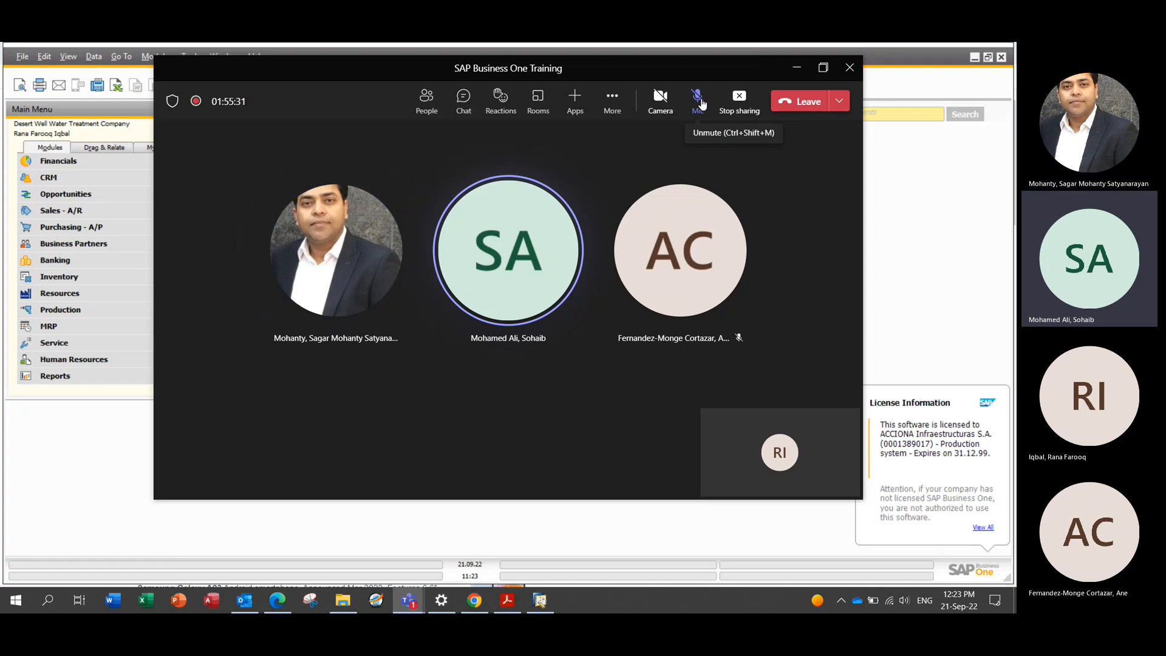
left_click(701, 102)
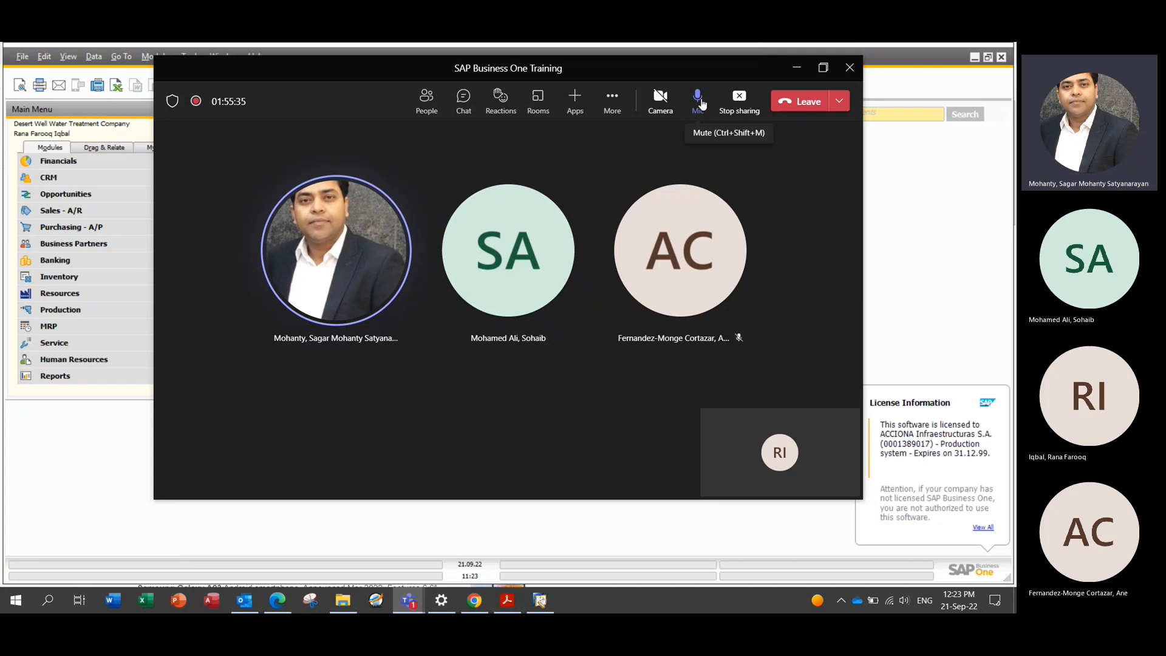
left_click(701, 105)
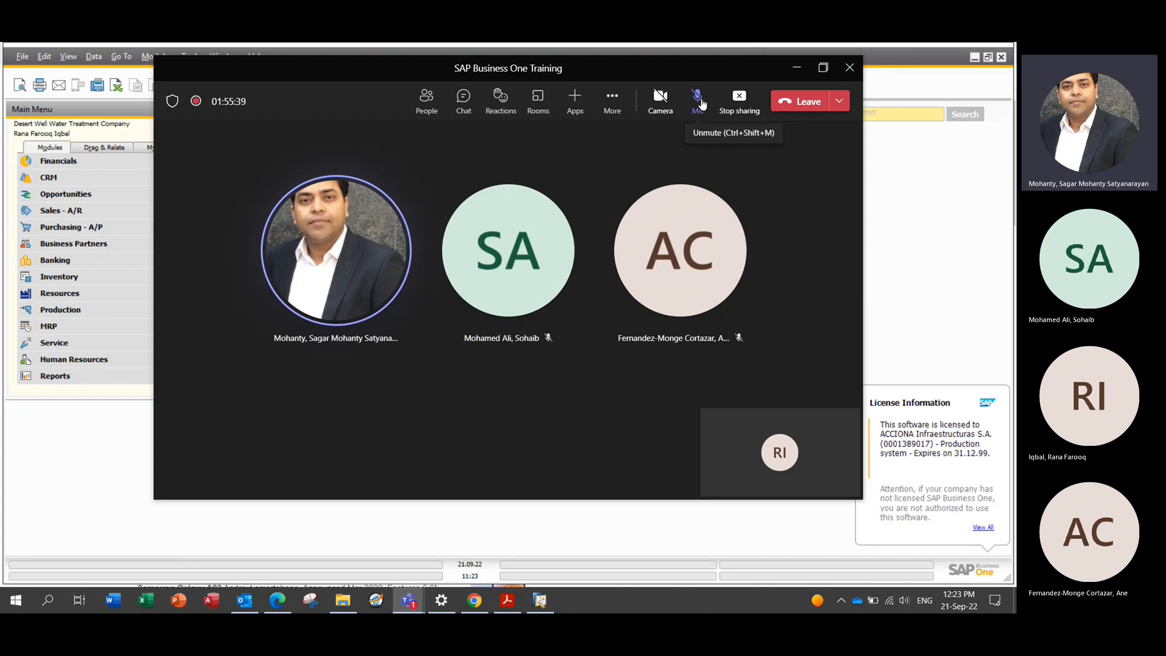
left_click(702, 104)
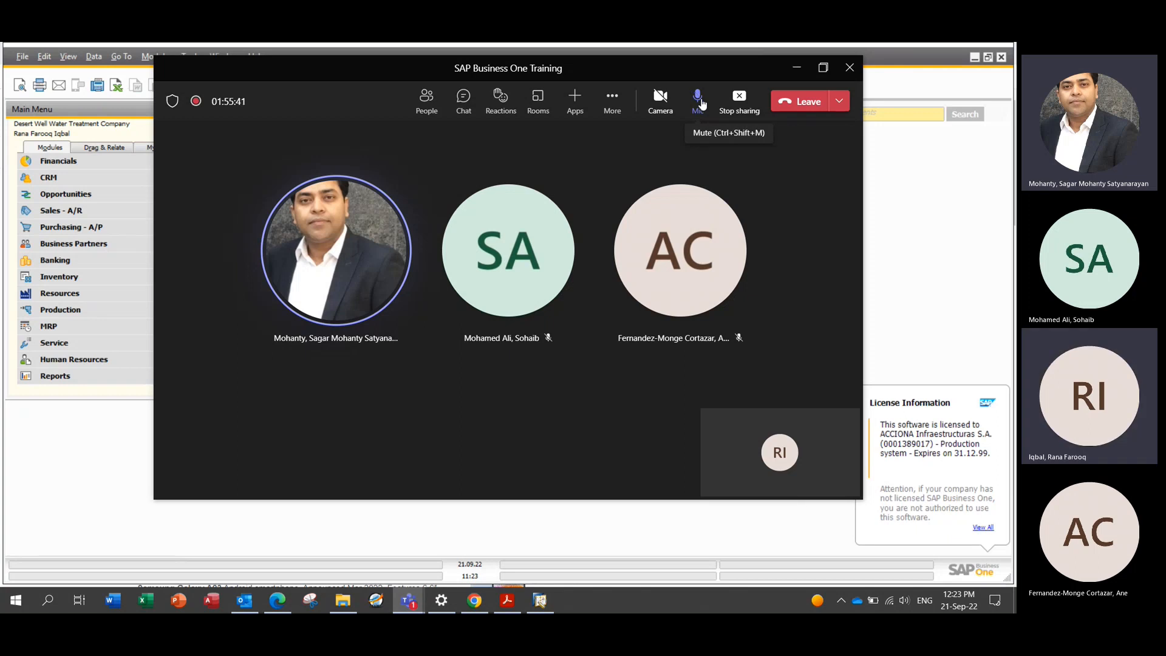
left_click(701, 105)
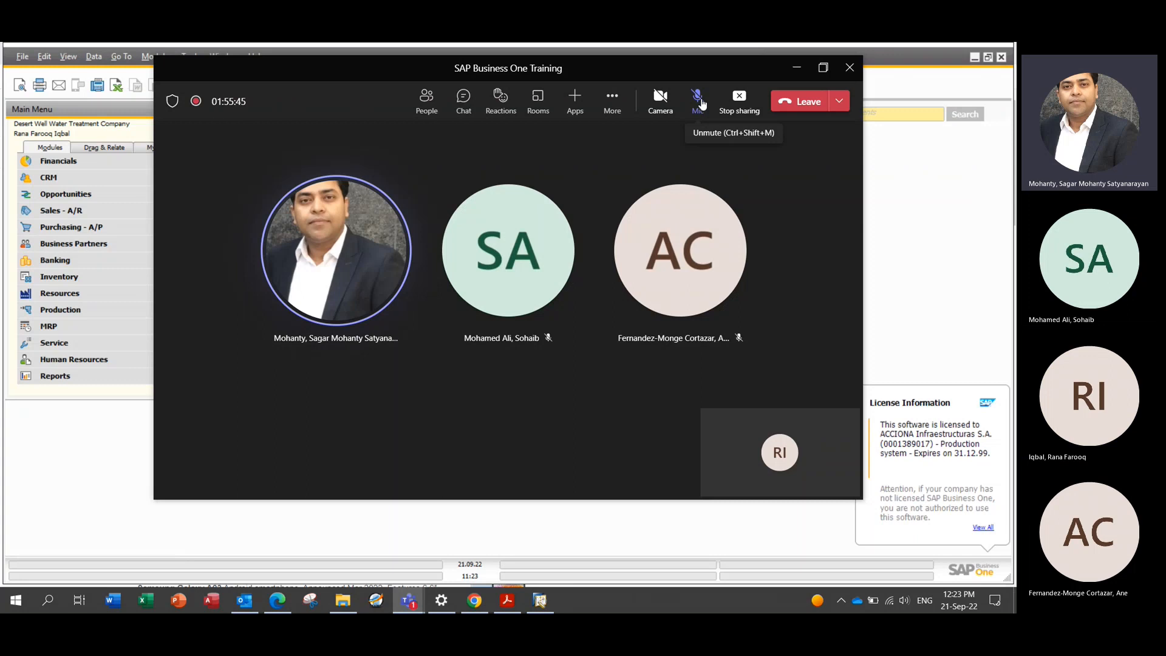
left_click(701, 104)
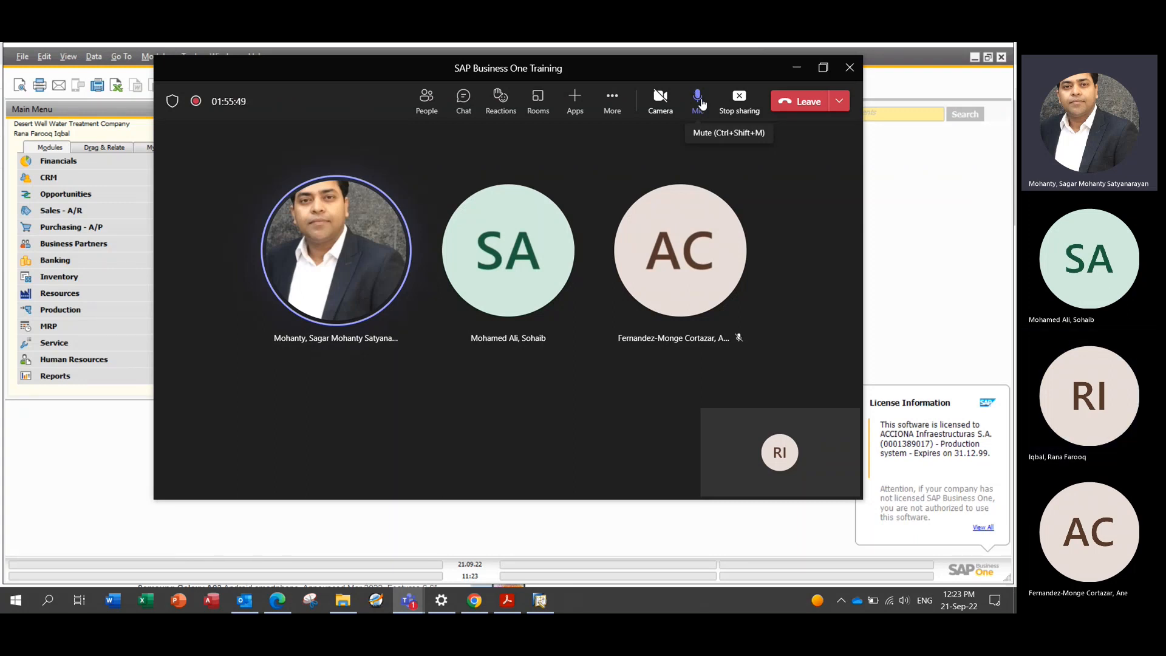
left_click(702, 105)
left_click(701, 104)
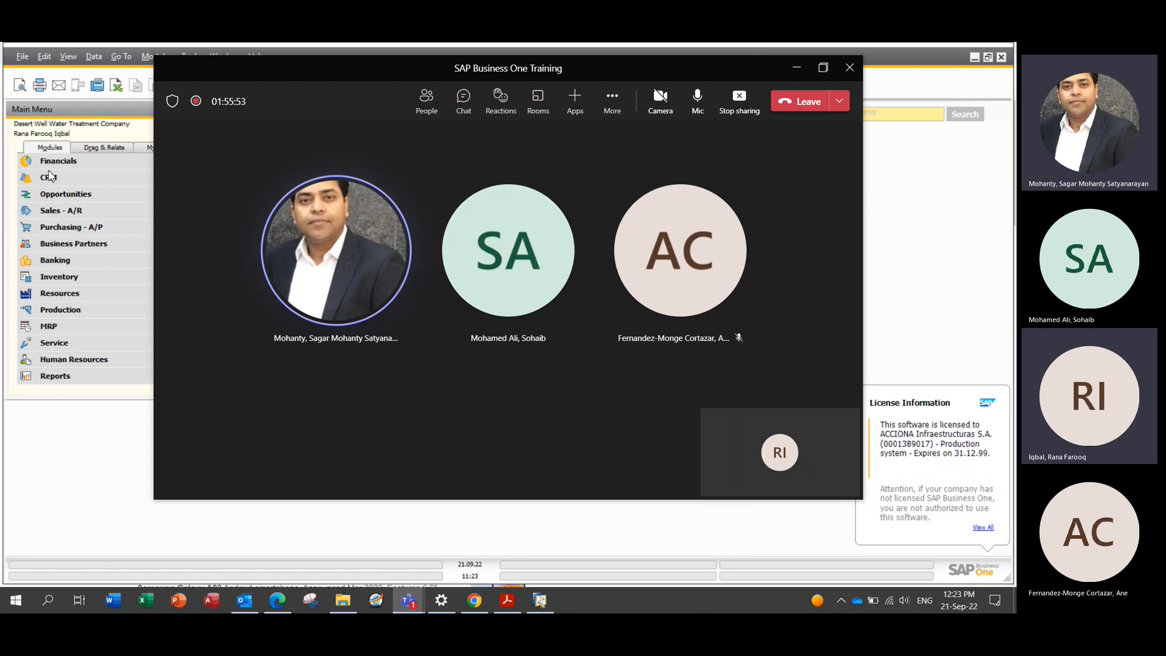
- Return to SAP Business One and look through the main menu modules, expanding and collapsing Opportunities
left_click(80, 118)
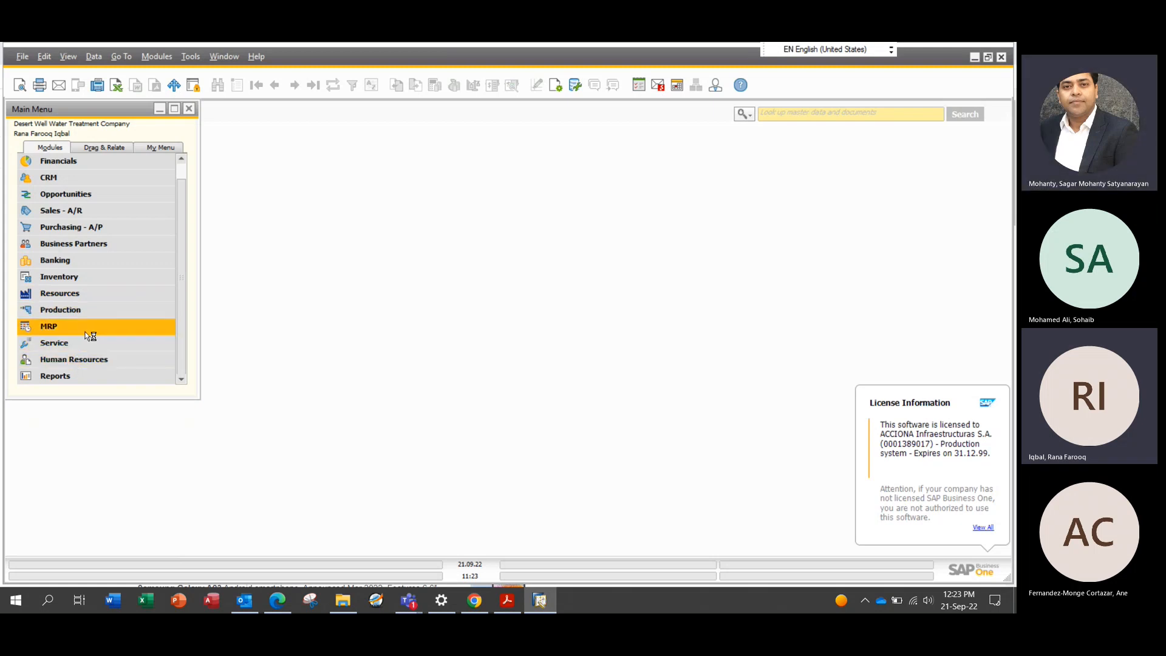
scroll(90, 336, "up", 1)
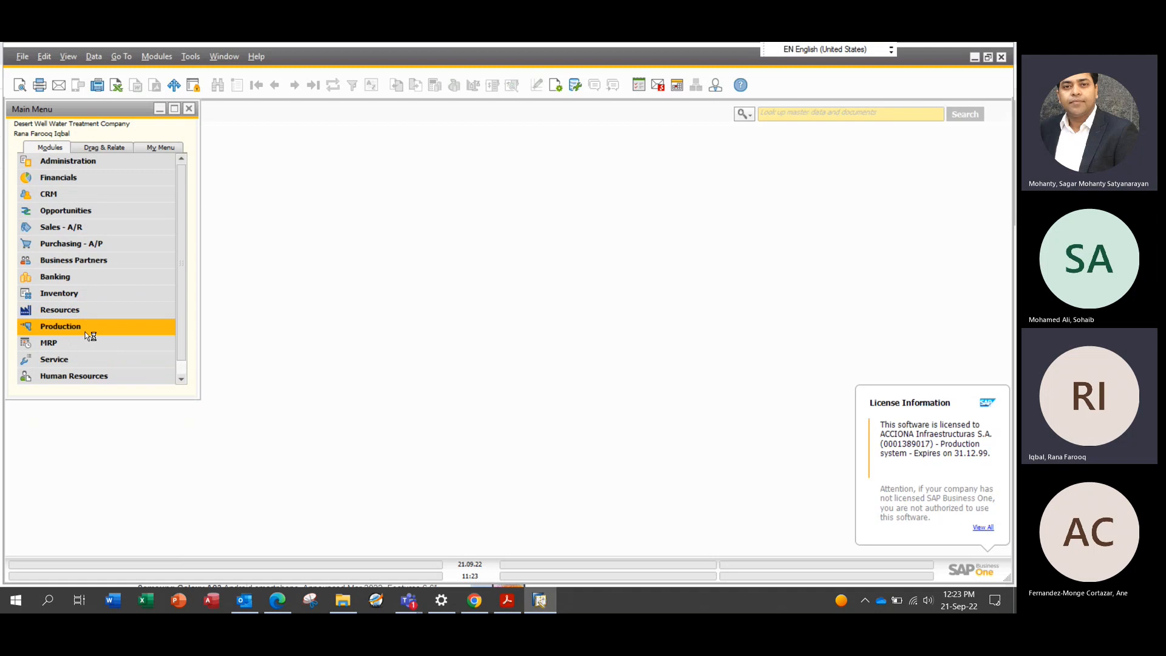
scroll(90, 336, "down", 1)
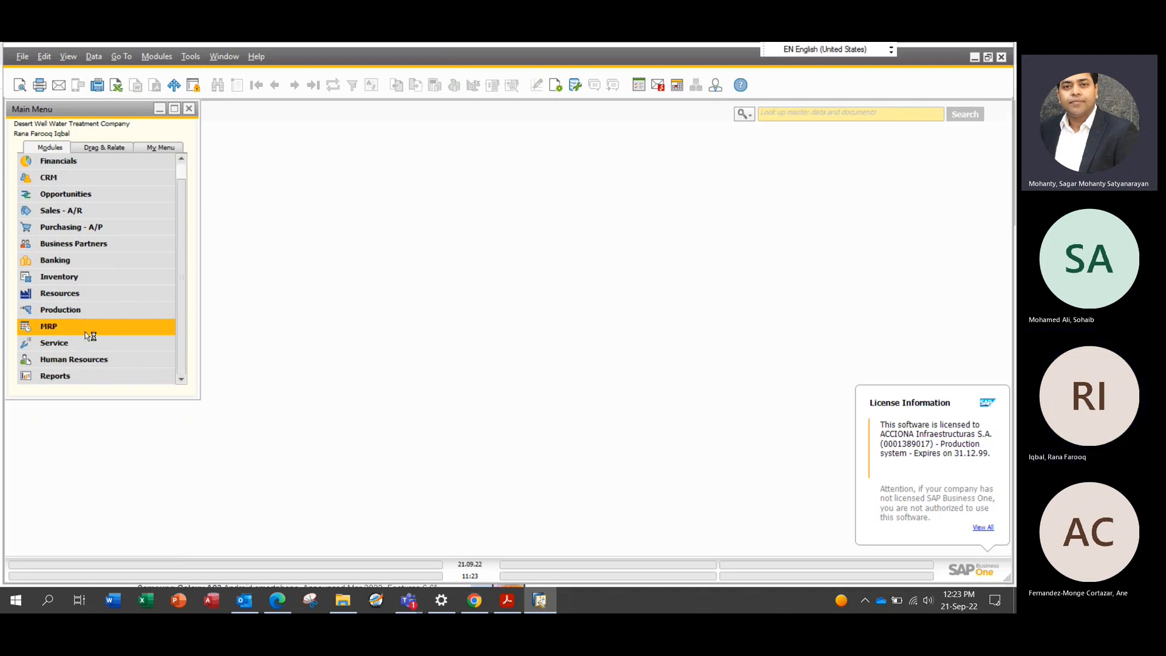
scroll(90, 336, "up", 1)
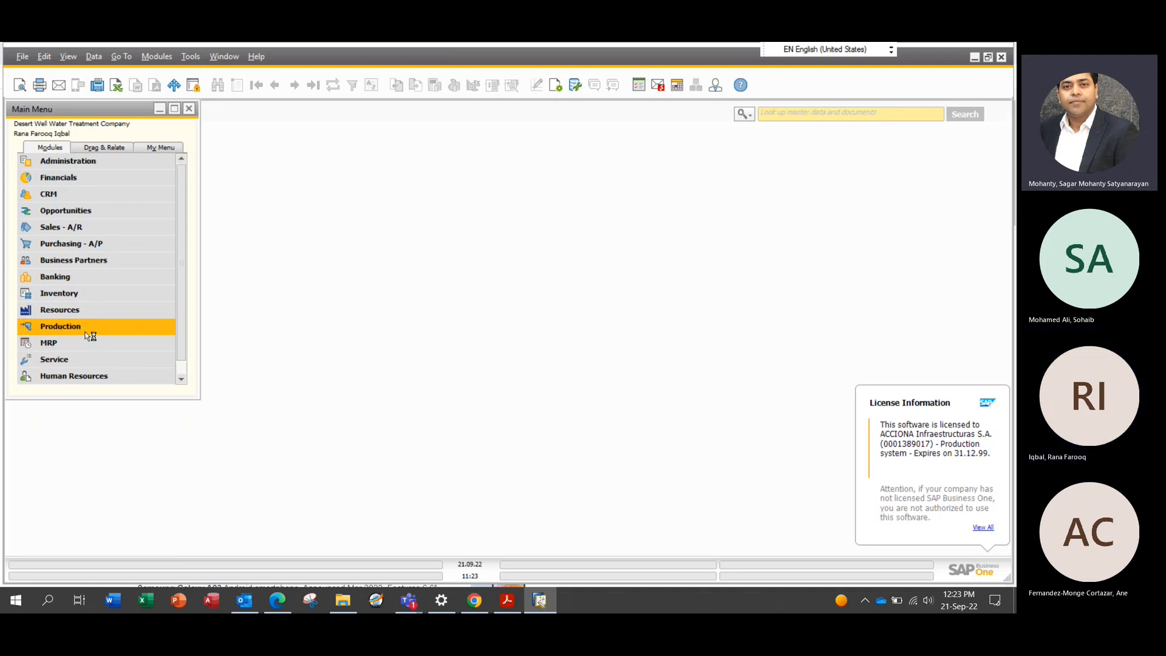
left_click(77, 213)
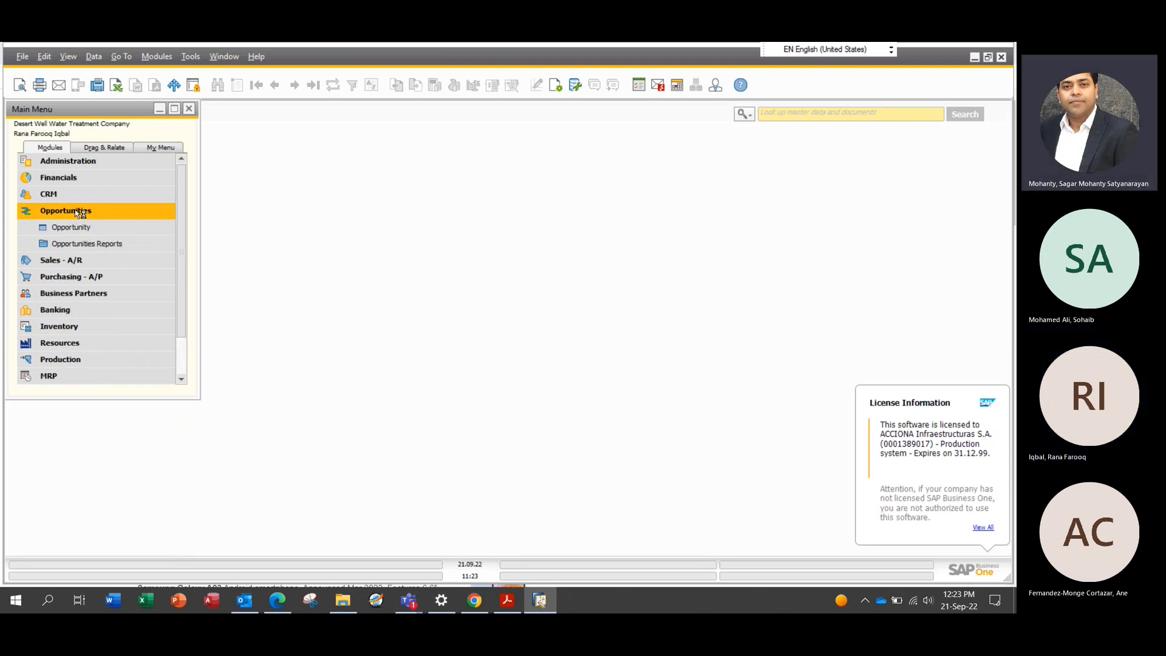
left_click(78, 213)
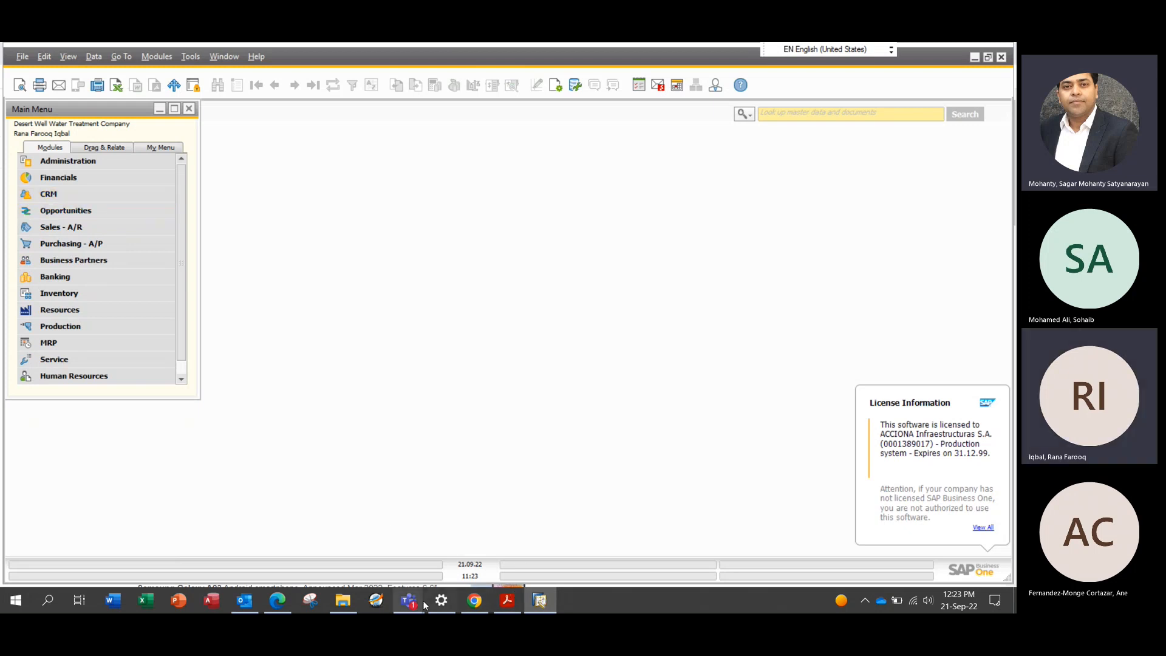
- Switch to the SAP Business One Training meeting in Microsoft Teams and mute the microphone
mouse_move(409, 600)
left_click(487, 533)
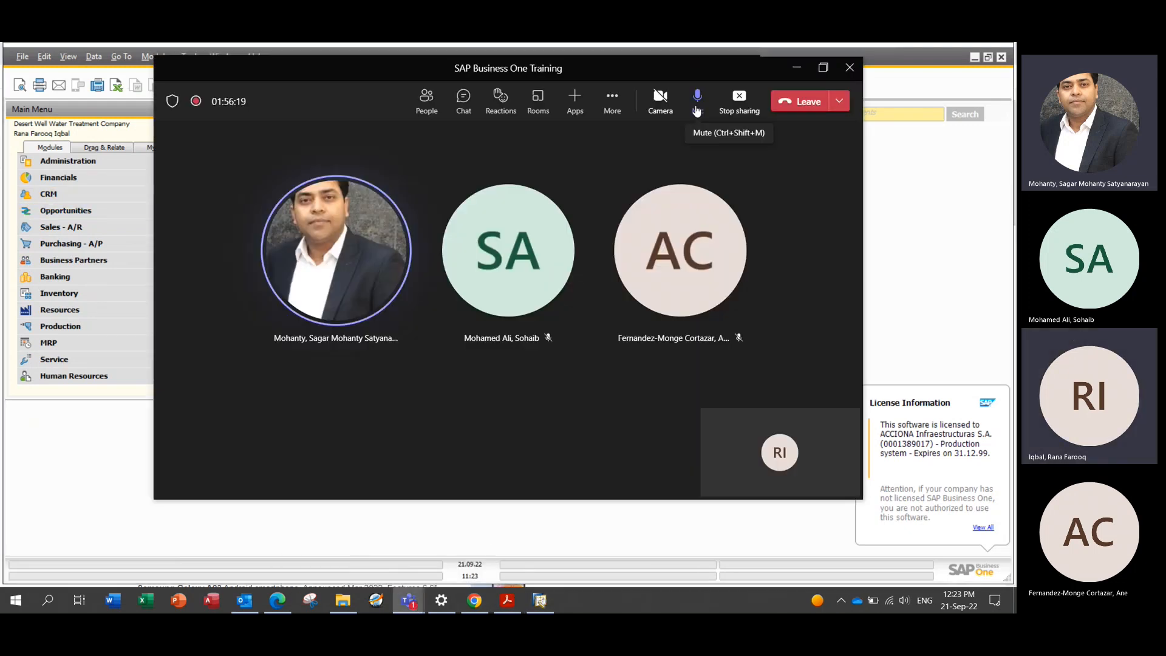
left_click(697, 110)
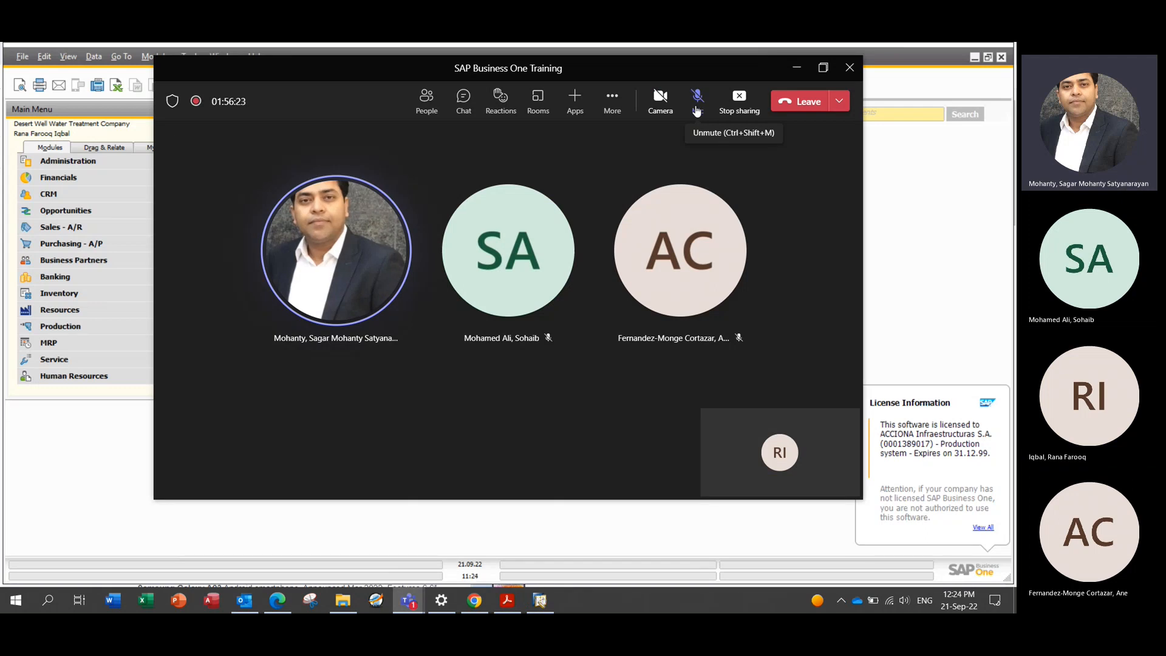
- Unmute the microphone in the training meeting, enlarge and restore the meeting window, and mute the microphone again
left_click(696, 109)
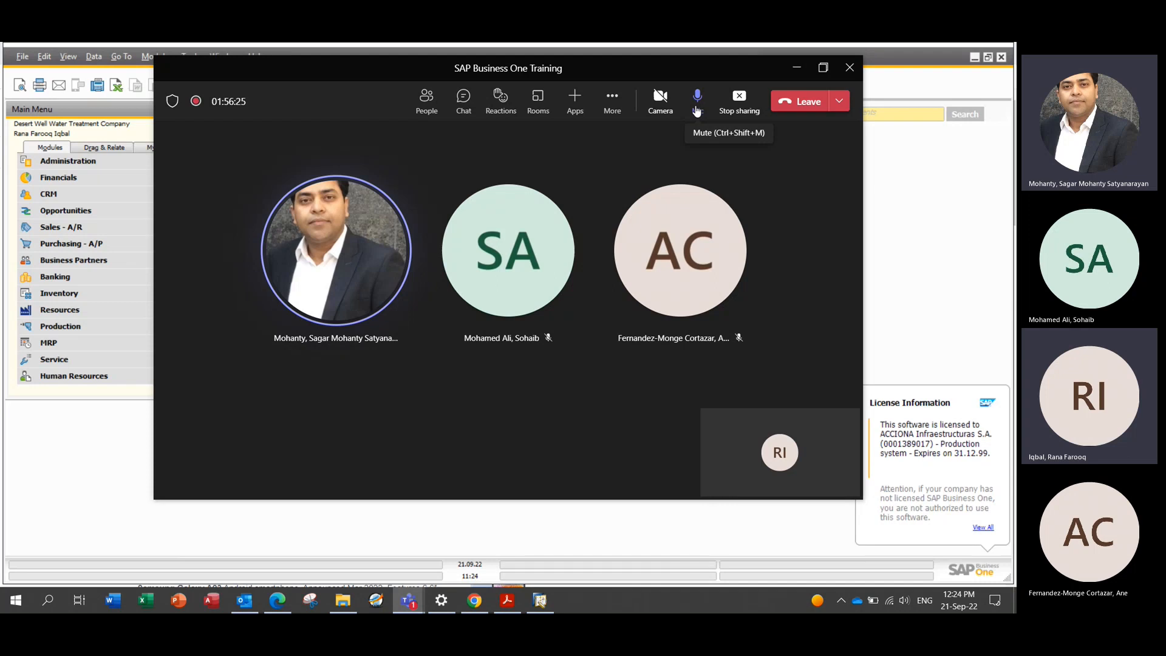
left_click(823, 68)
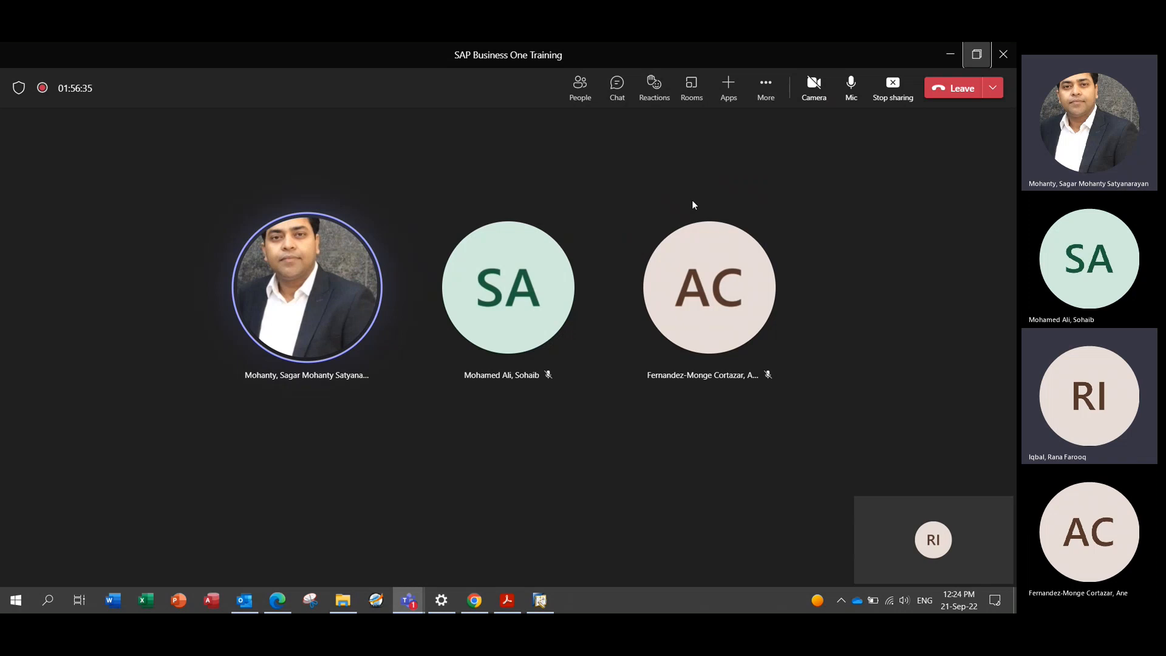
key("super+Down")
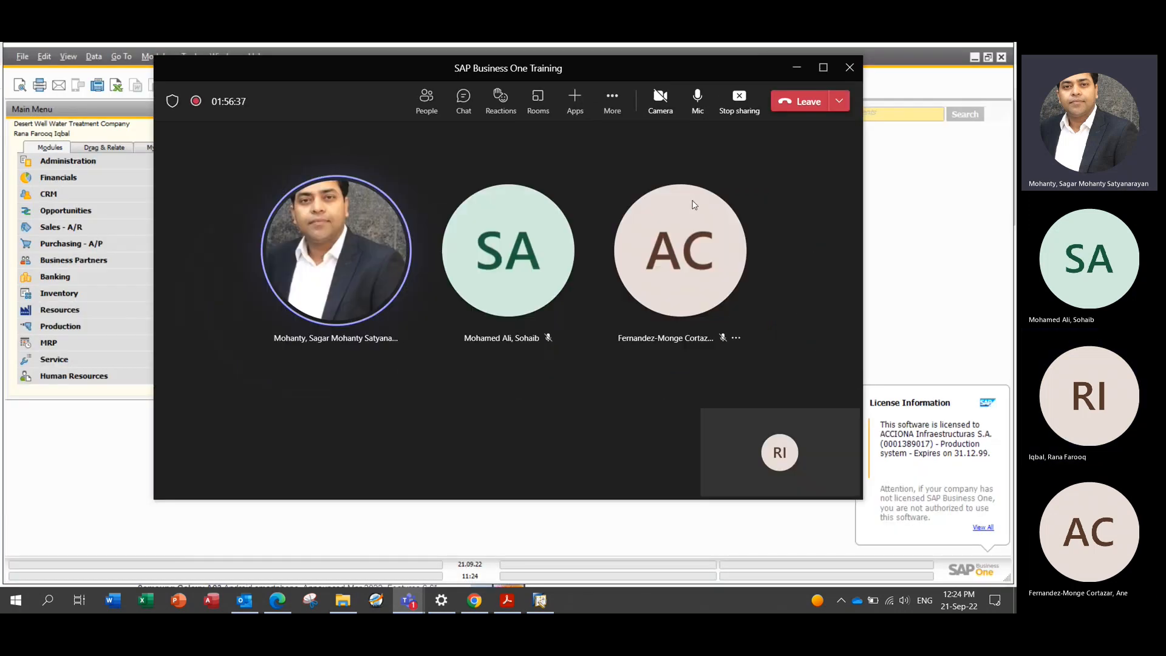
left_click(699, 101)
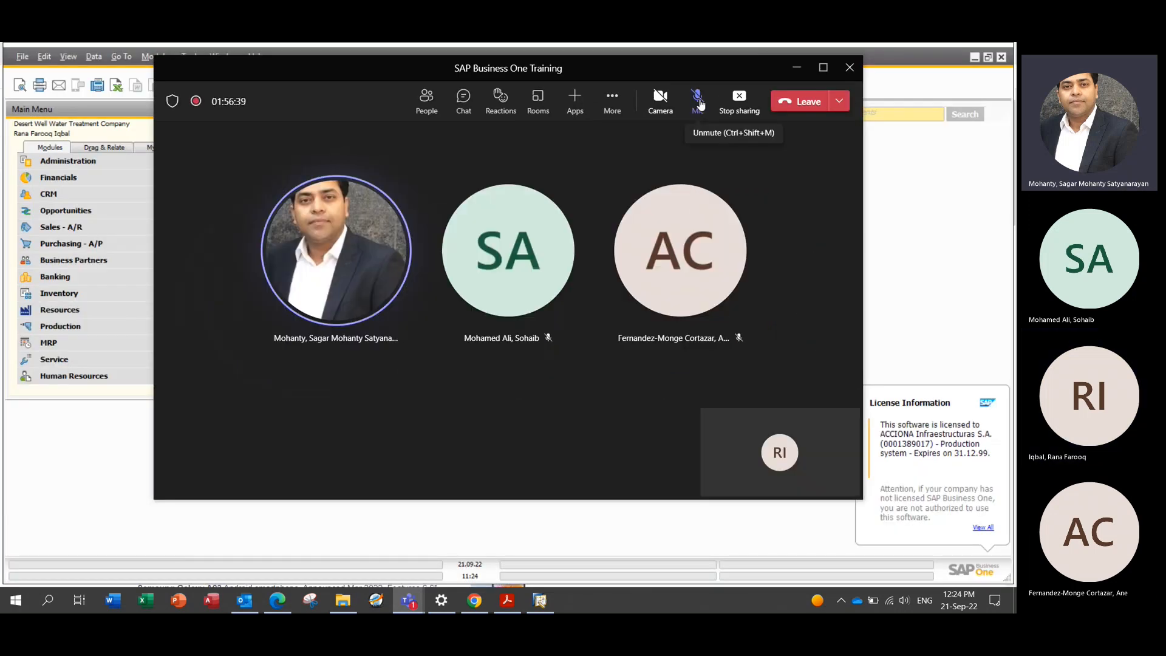
- Unmute the microphone in the SAP Business One Training meeting and maximize the meeting window
left_click(81, 47)
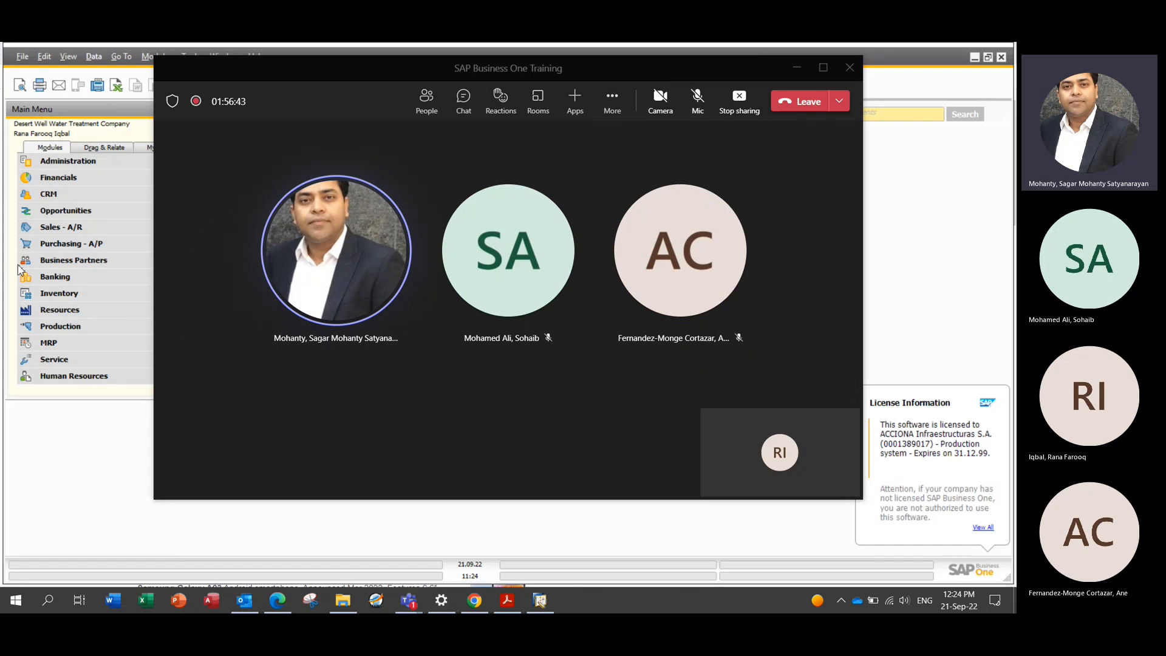
mouse_move(308, 219)
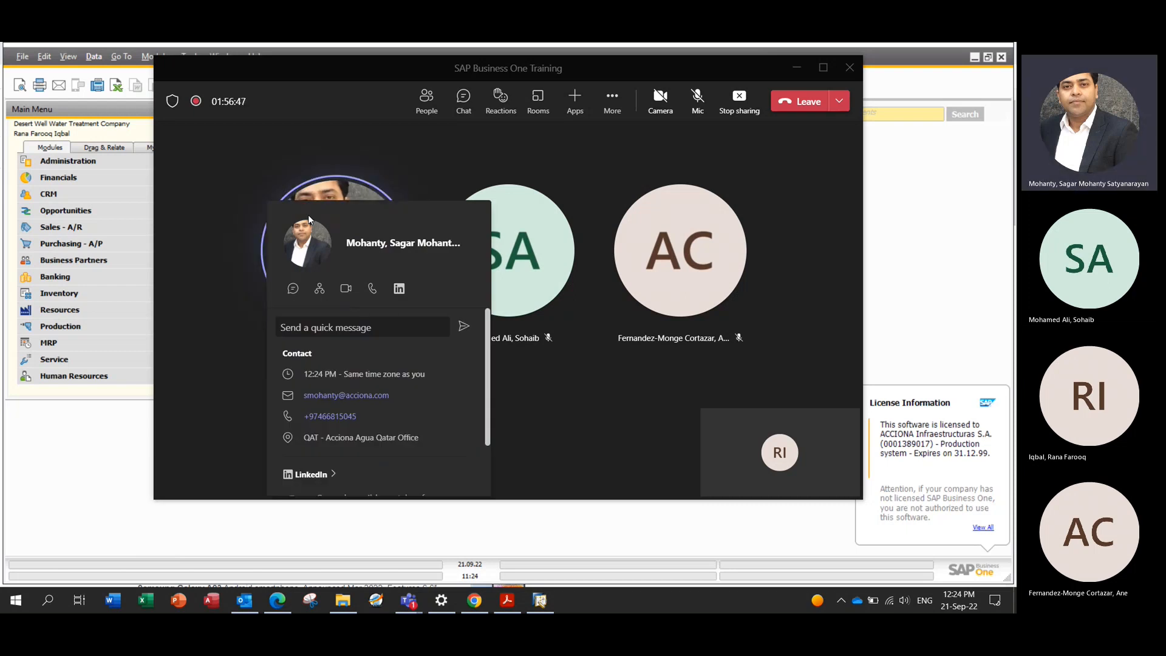
left_click(696, 100)
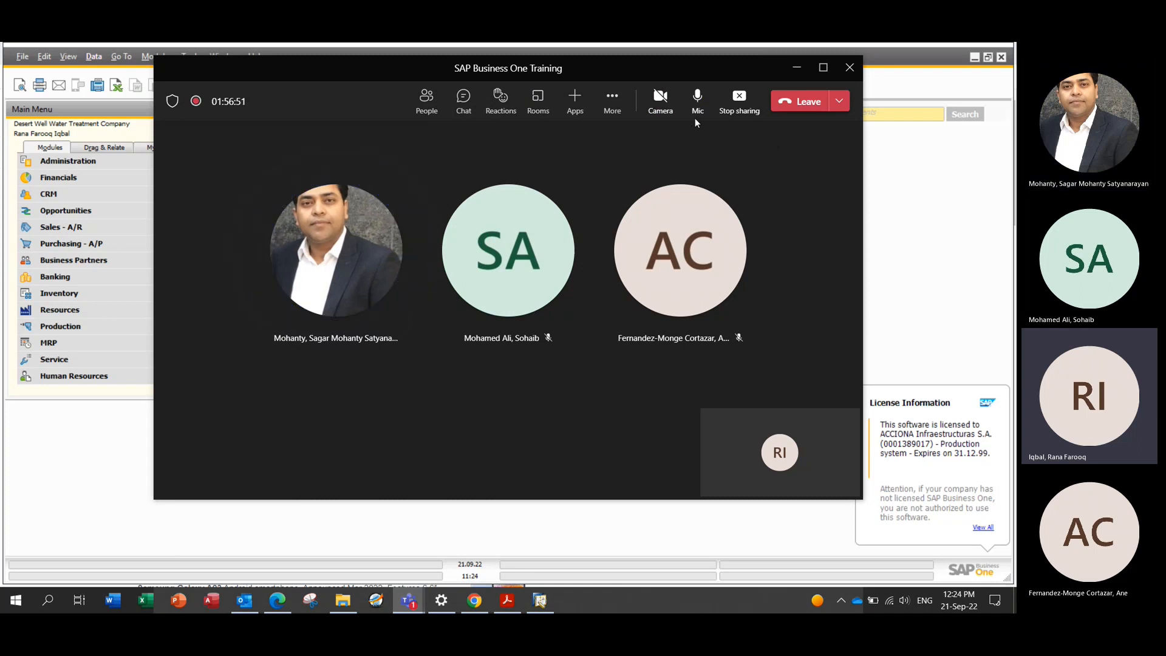
left_click(823, 67)
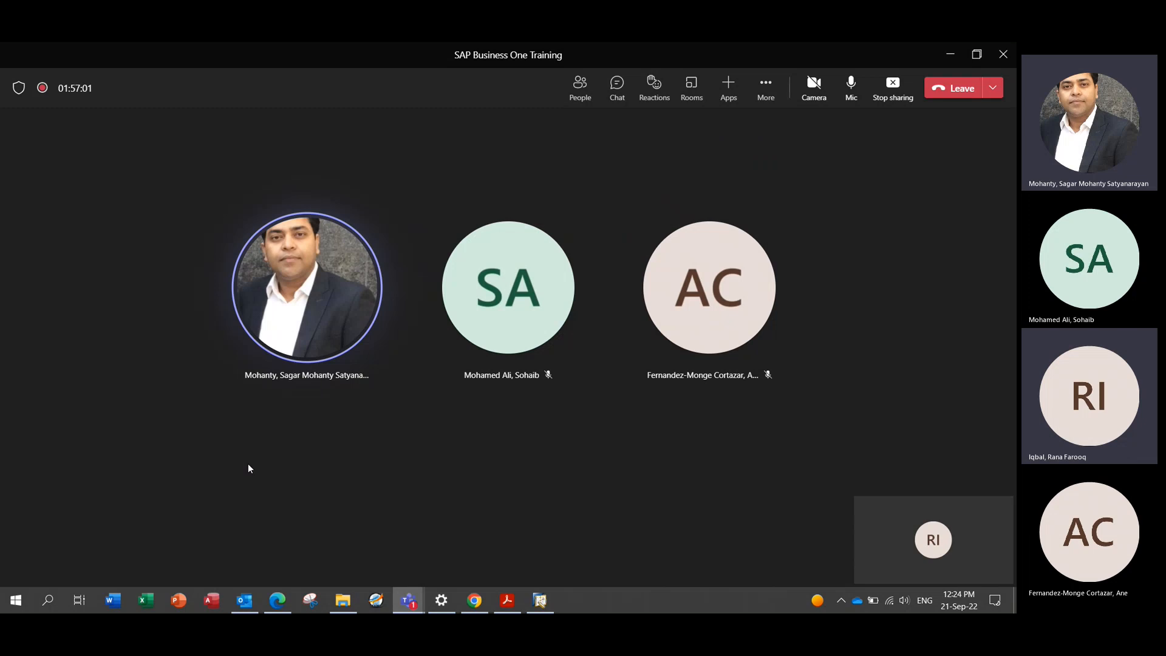
- Toggle the microphone, leaving it muted, and stop sharing the screen in the meeting
left_click(850, 99)
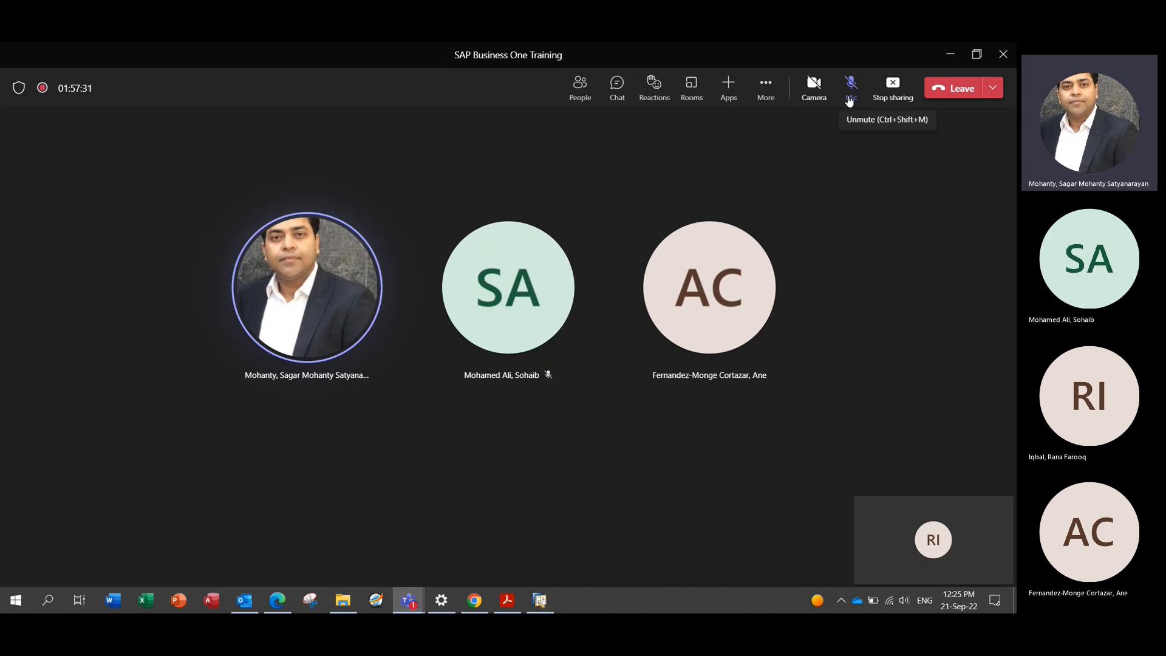
left_click(850, 102)
left_click(850, 101)
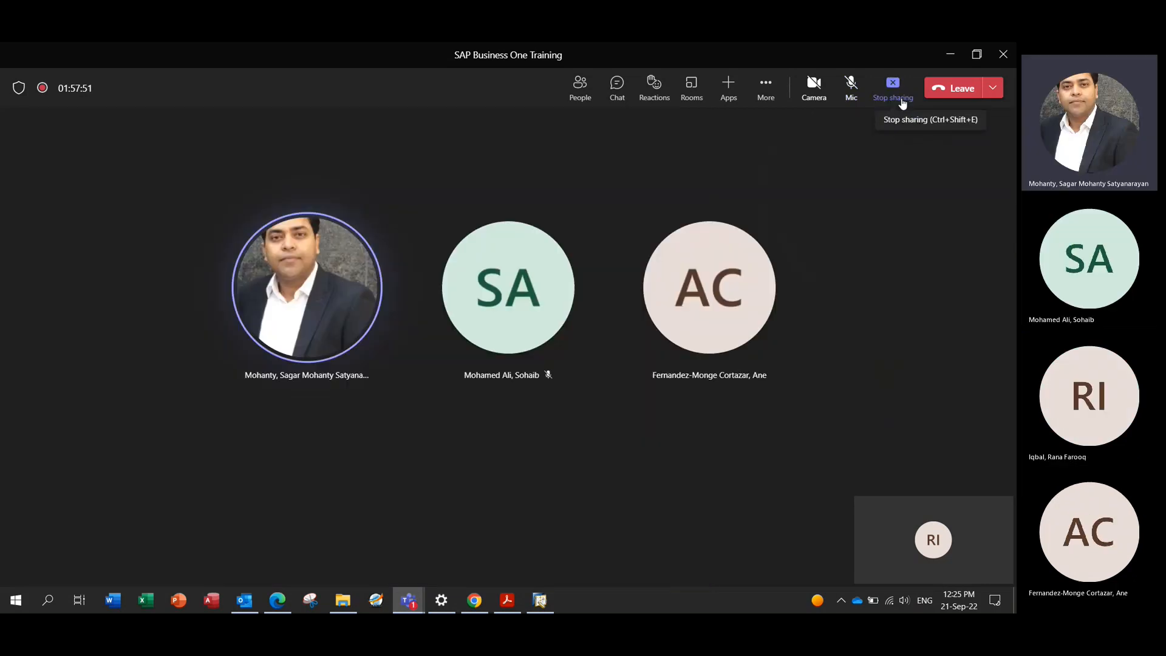
left_click(892, 88)
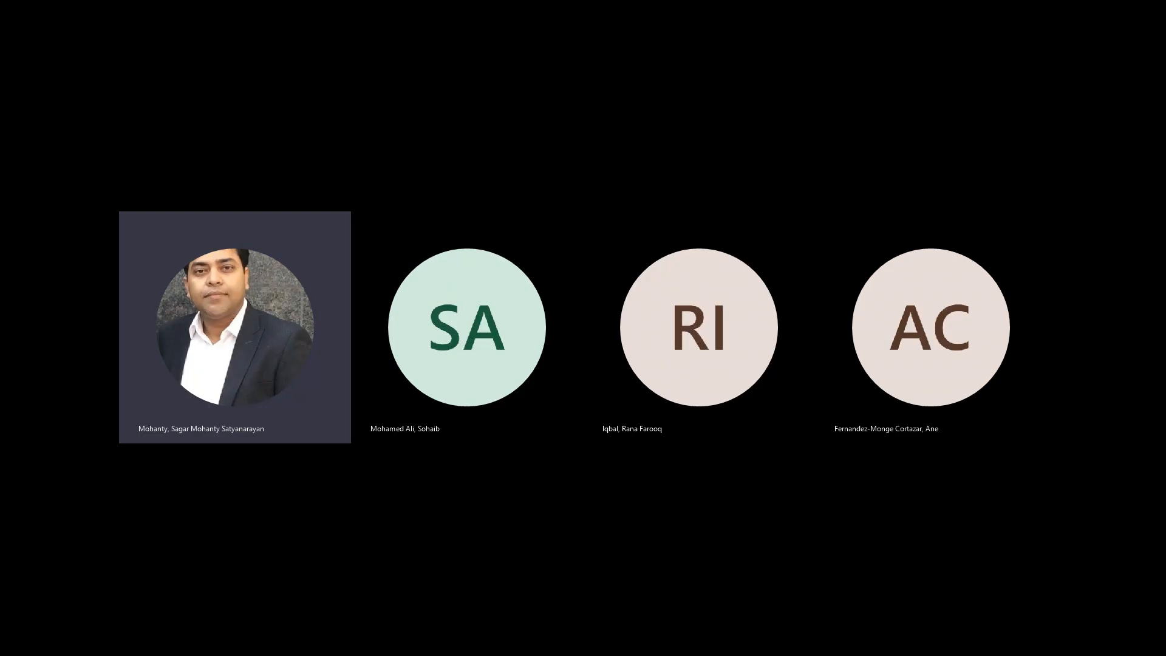